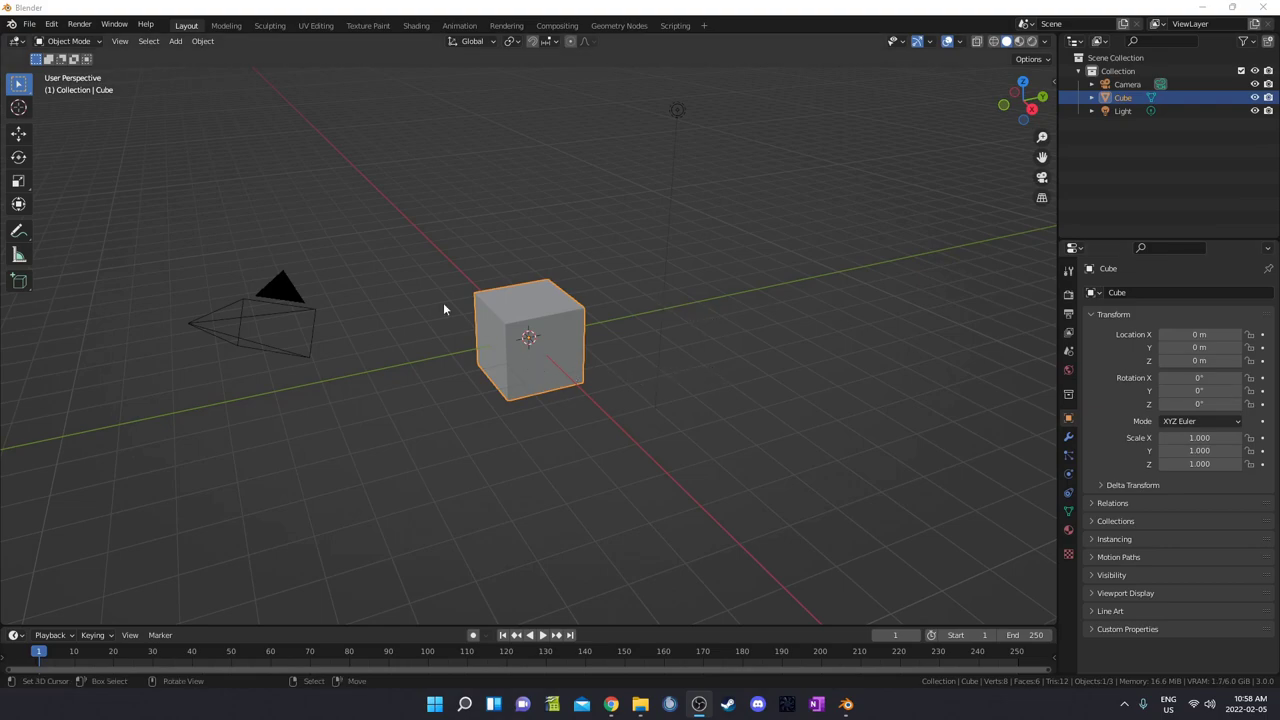
Step: Split the 3D viewport side by side and turn one half into a Shader Editor
{"action": "left_click_drag", "start_coordinate": [3, 34], "coordinate": [603, 94]}
{"action": "left_click", "coordinate": [16, 41]}
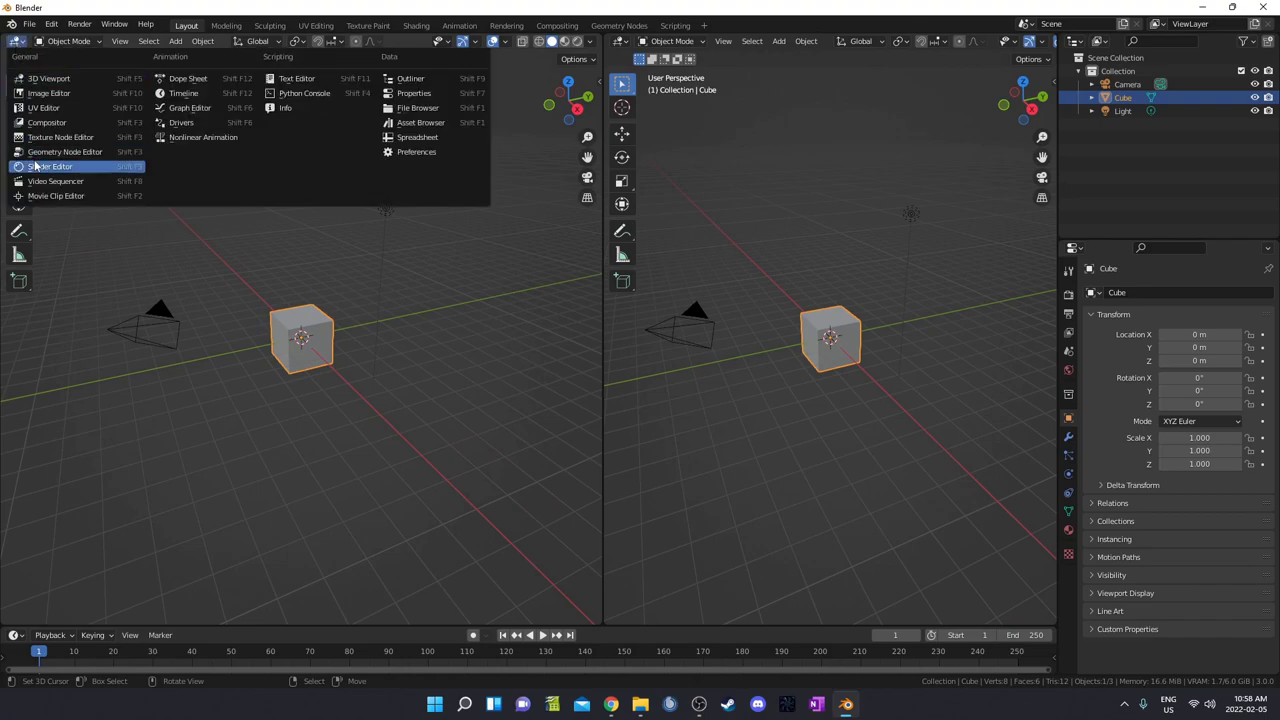
{"action": "left_click", "coordinate": [50, 166]}
Step: Split the Shader Editor area horizontally, turn the upper part into an Image Editor and enlarge it slightly
{"action": "left_click_drag", "start_coordinate": [8, 40], "coordinate": [14, 208]}
{"action": "left_click", "coordinate": [17, 42]}
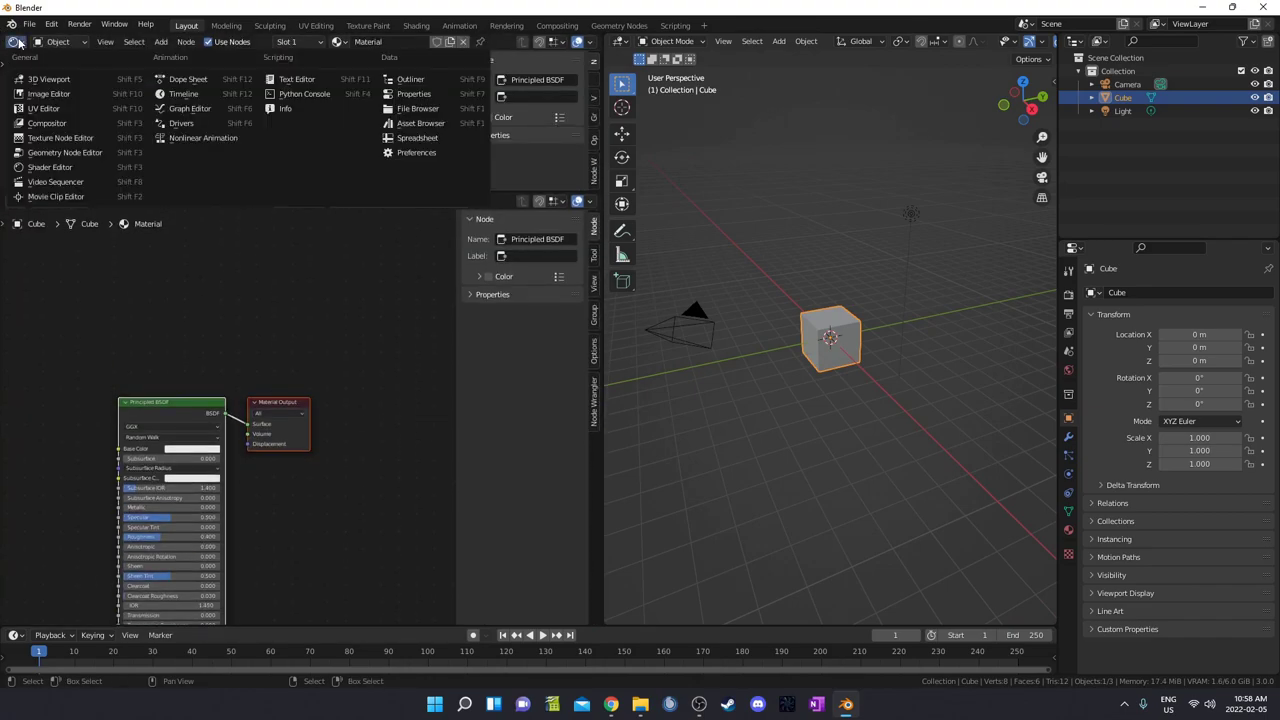
{"action": "left_click", "coordinate": [68, 94]}
{"action": "left_click_drag", "start_coordinate": [265, 191], "coordinate": [265, 221]}
Step: Load Bob's_Burgers_Restaurant.png into the Image Editor and enlarge that area so the whole building fits
{"action": "key", "text": "alt+Tab"}
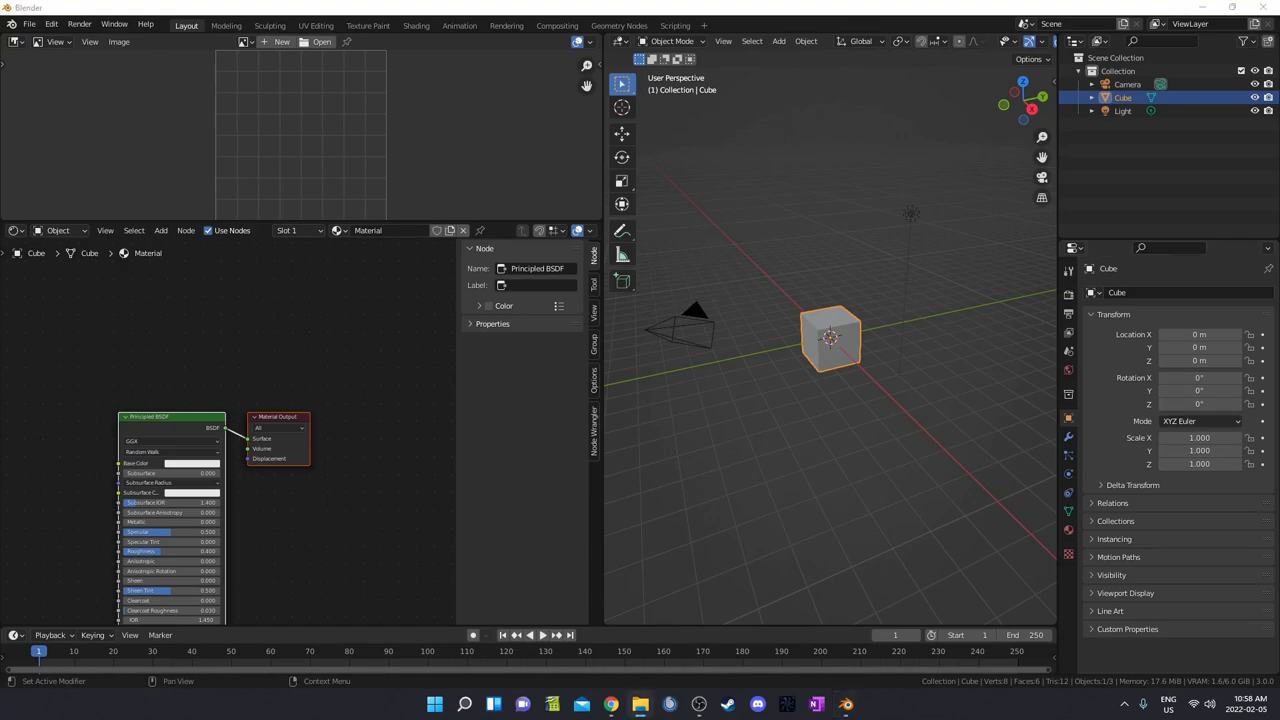
{"action": "left_click_drag", "start_coordinate": [927, 230], "coordinate": [328, 170]}
{"action": "scroll", "coordinate": [330, 170], "scroll_direction": "down", "scroll_amount": 4}
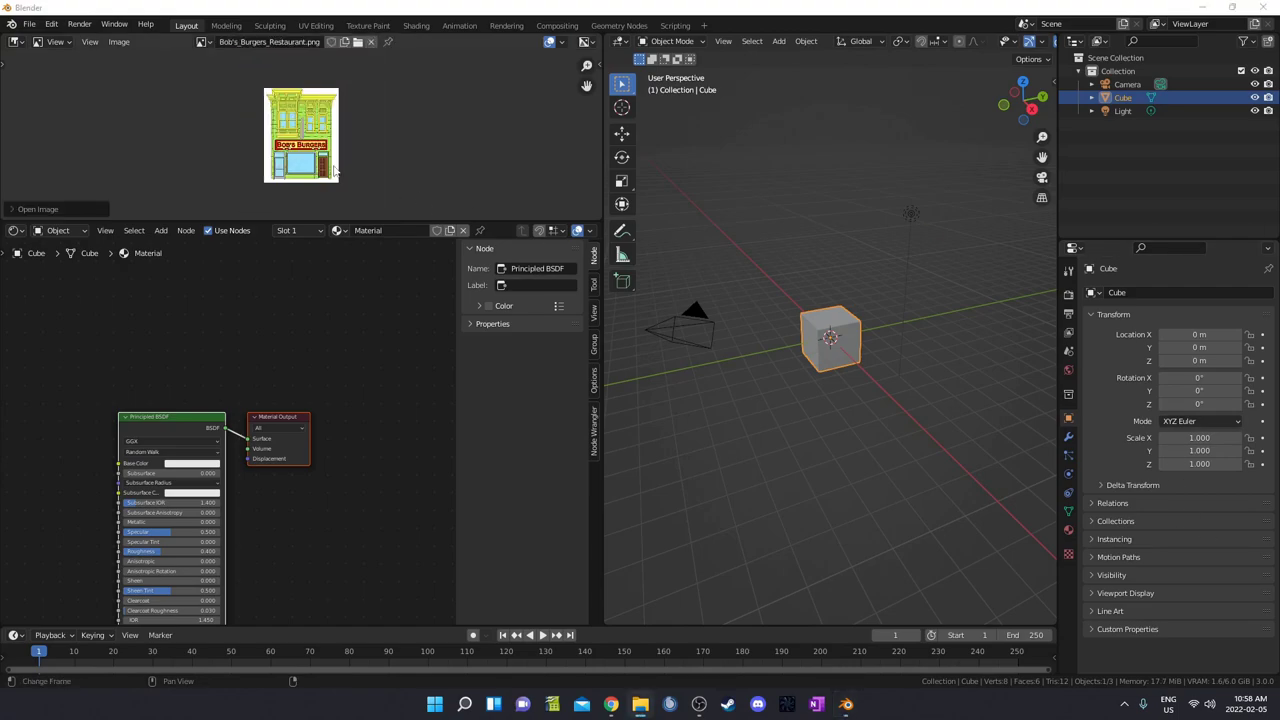
{"action": "scroll", "coordinate": [327, 176], "scroll_direction": "up", "scroll_amount": 8}
{"action": "scroll", "coordinate": [327, 176], "scroll_direction": "down", "scroll_amount": 5}
{"action": "left_click_drag", "start_coordinate": [327, 221], "coordinate": [327, 298]}
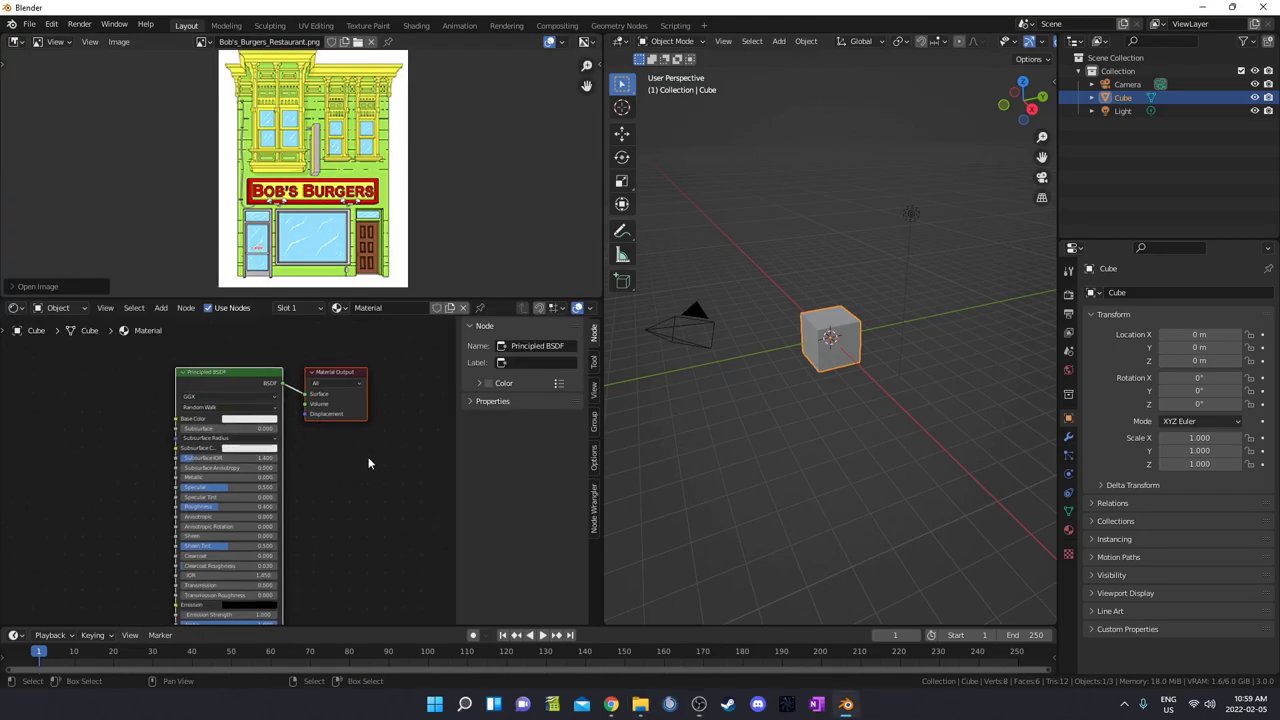
Step: Hide the Shader Editor's sidebar, maximize the editor and move the Principled BSDF node well away from Material Output
{"action": "key", "text": "n"}
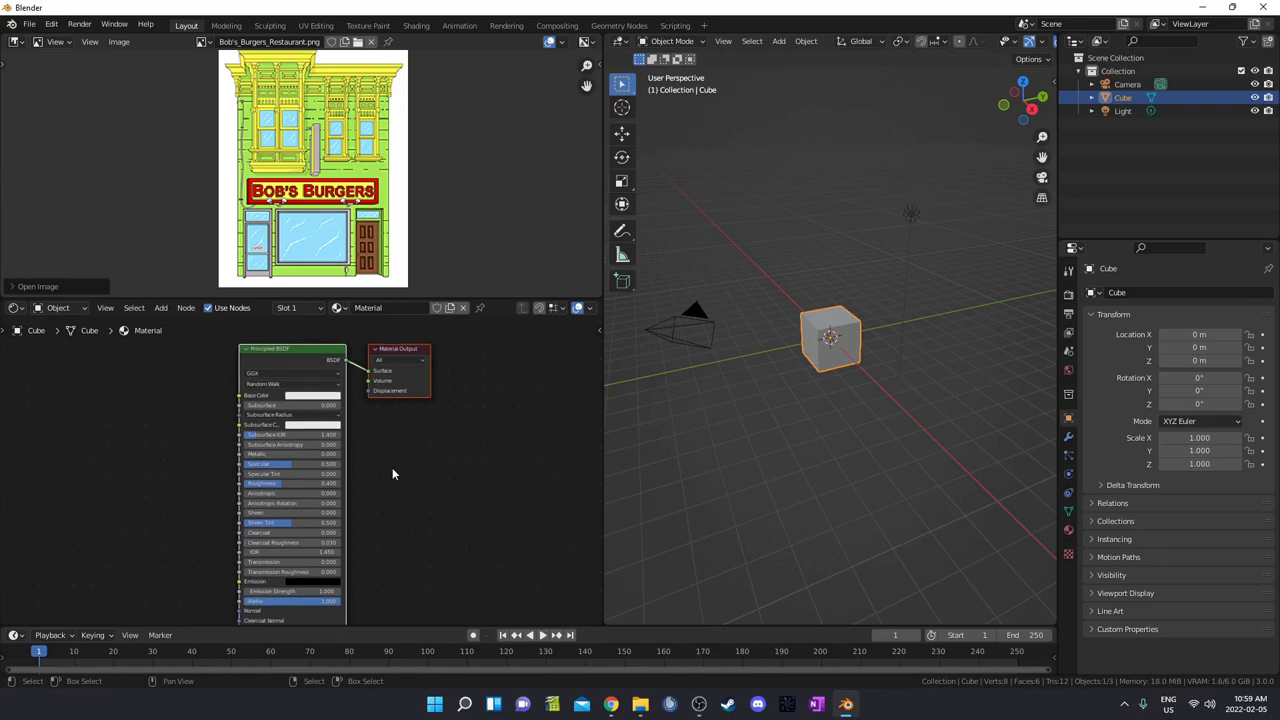
{"action": "key", "text": "ctrl+space"}
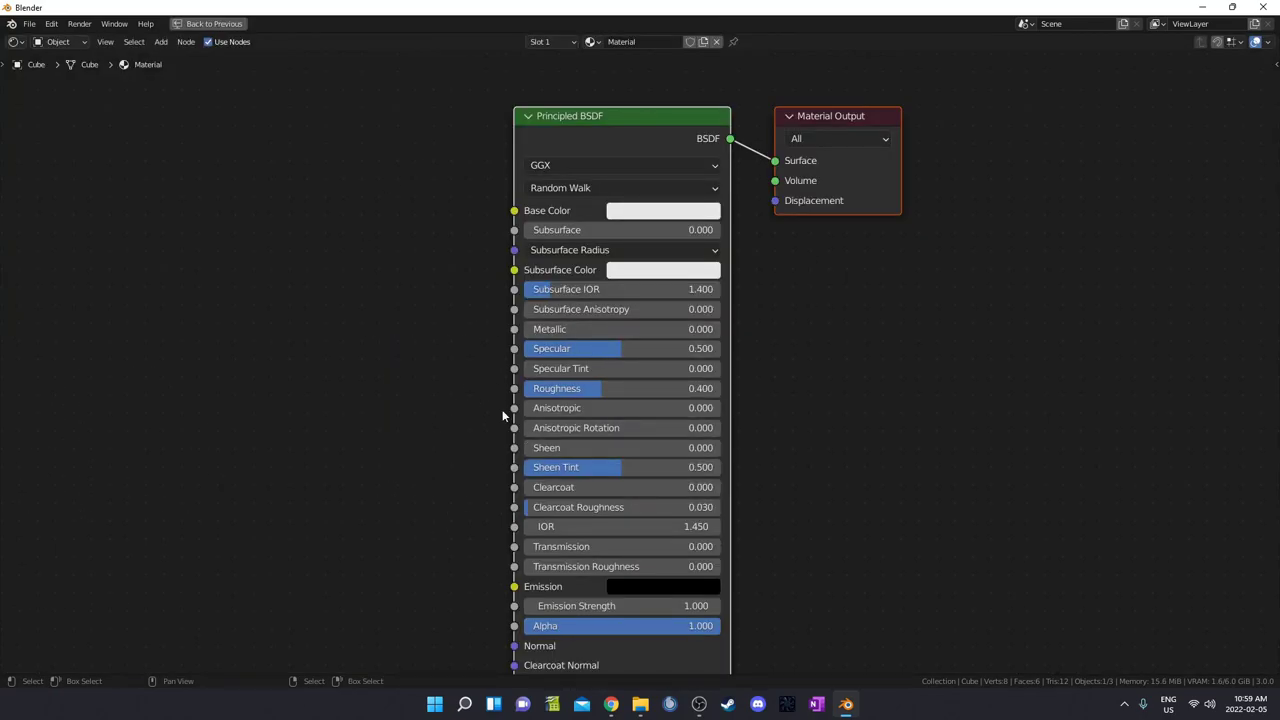
{"action": "scroll", "coordinate": [503, 410], "scroll_direction": "down", "scroll_amount": 1}
{"action": "middle_click_drag", "start_coordinate": [451, 443], "coordinate": [535, 409]}
{"action": "scroll", "coordinate": [403, 406], "scroll_direction": "down", "scroll_amount": 3}
{"action": "middle_click_drag", "start_coordinate": [321, 302], "coordinate": [364, 310]}
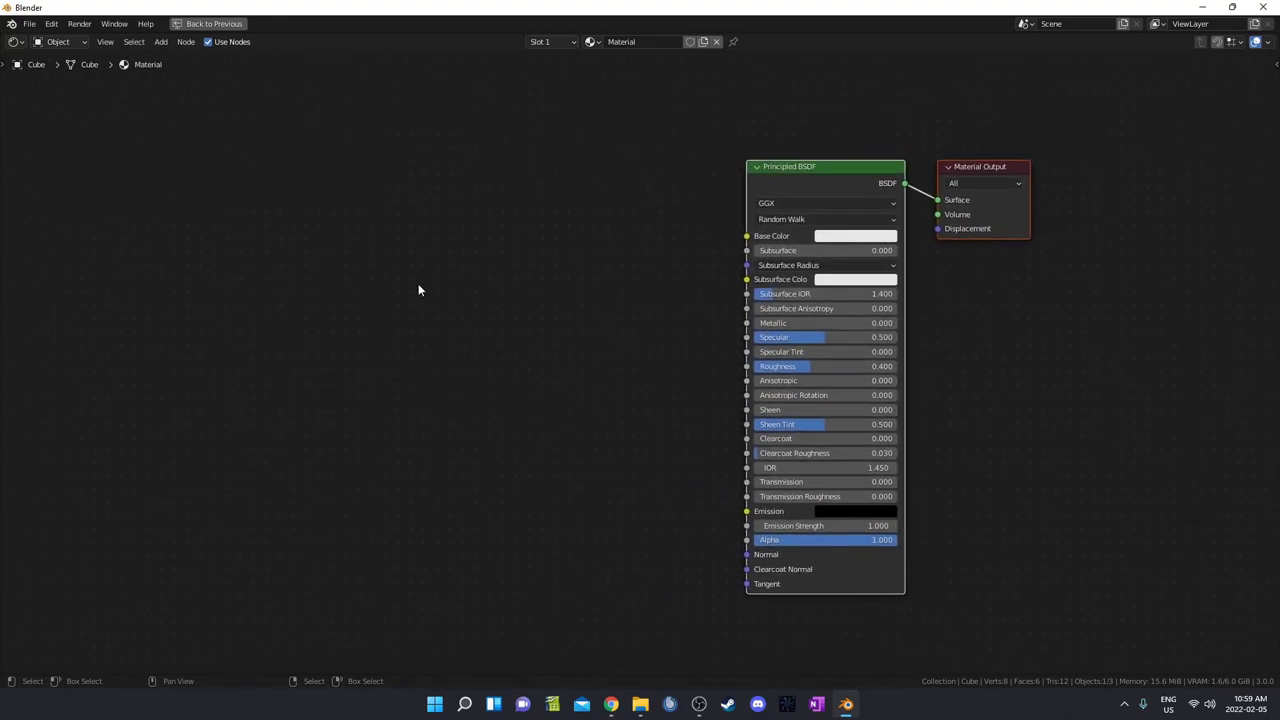
{"action": "left_click_drag", "start_coordinate": [824, 170], "coordinate": [276, 170]}
Step: Insert a Shader to RGB node on the link between Principled BSDF and Material Output
{"action": "key", "text": "shift+a"}
{"action": "left_click", "coordinate": [592, 304]}
{"action": "type", "text": "shad"}
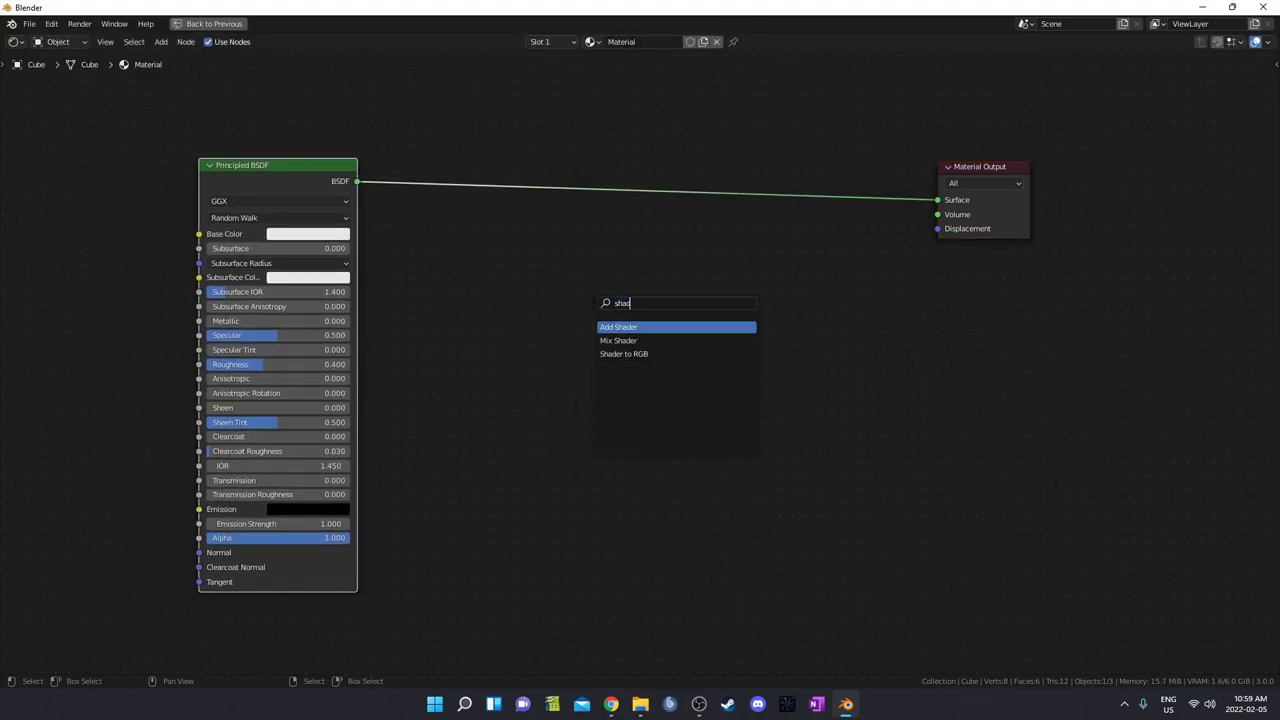
{"action": "type", "text": "er"}
{"action": "key", "text": "Down"}
{"action": "key", "text": "Down"}
{"action": "key", "text": "Return"}
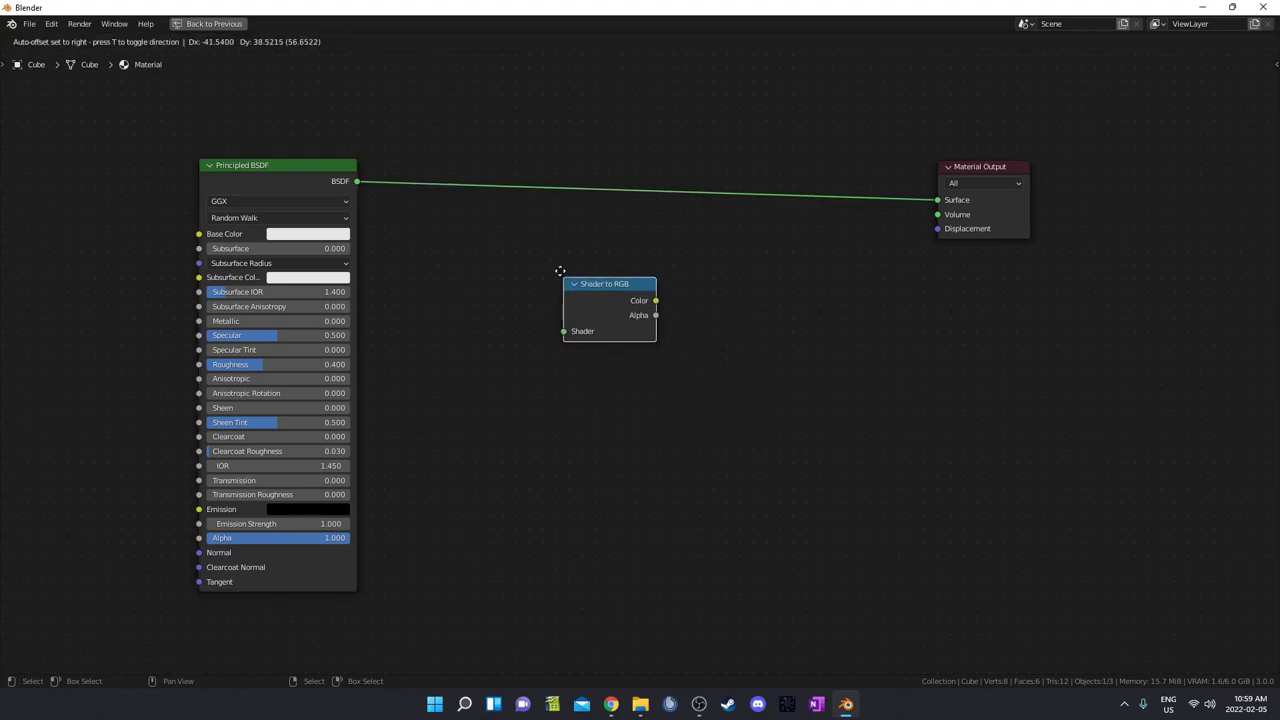
{"action": "left_click", "coordinate": [443, 151]}
Step: Insert a ColorRamp node after Shader to RGB and set its interpolation to Constant
{"action": "middle_click_drag", "start_coordinate": [636, 430], "coordinate": [591, 452]}
{"action": "key", "text": "shift+a"}
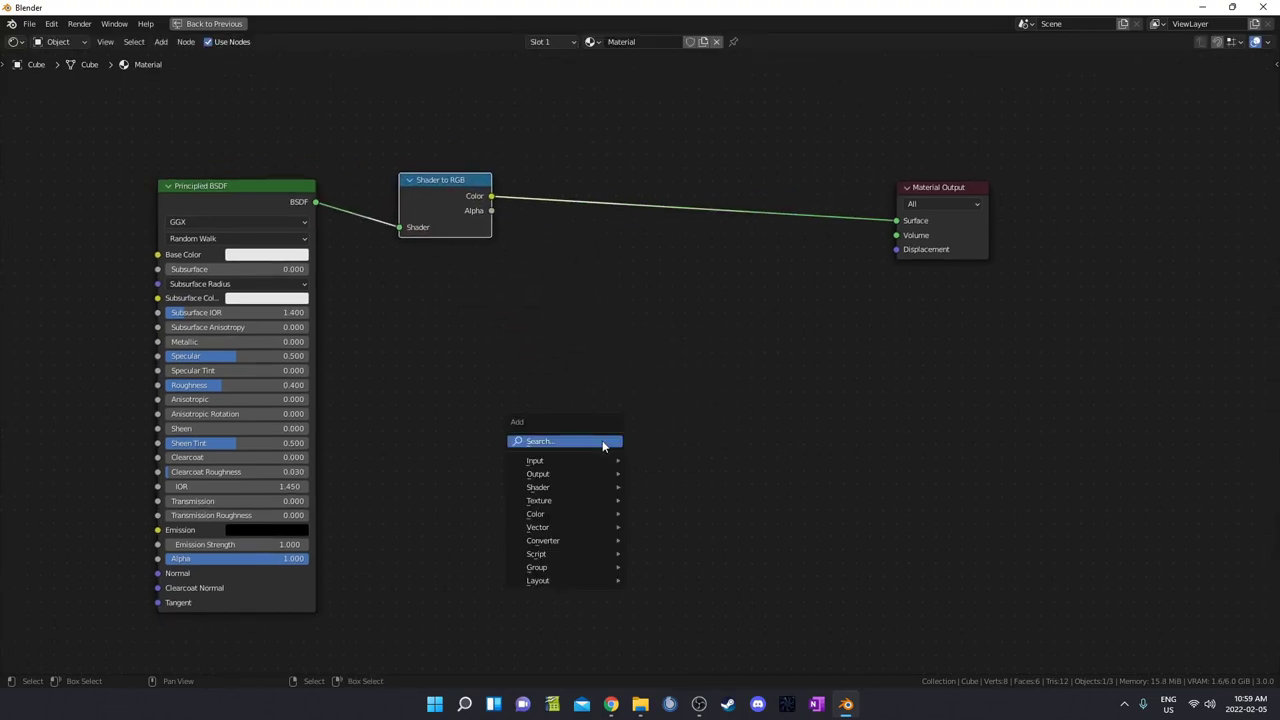
{"action": "left_click", "coordinate": [604, 441]}
{"action": "type", "text": "ramp"}
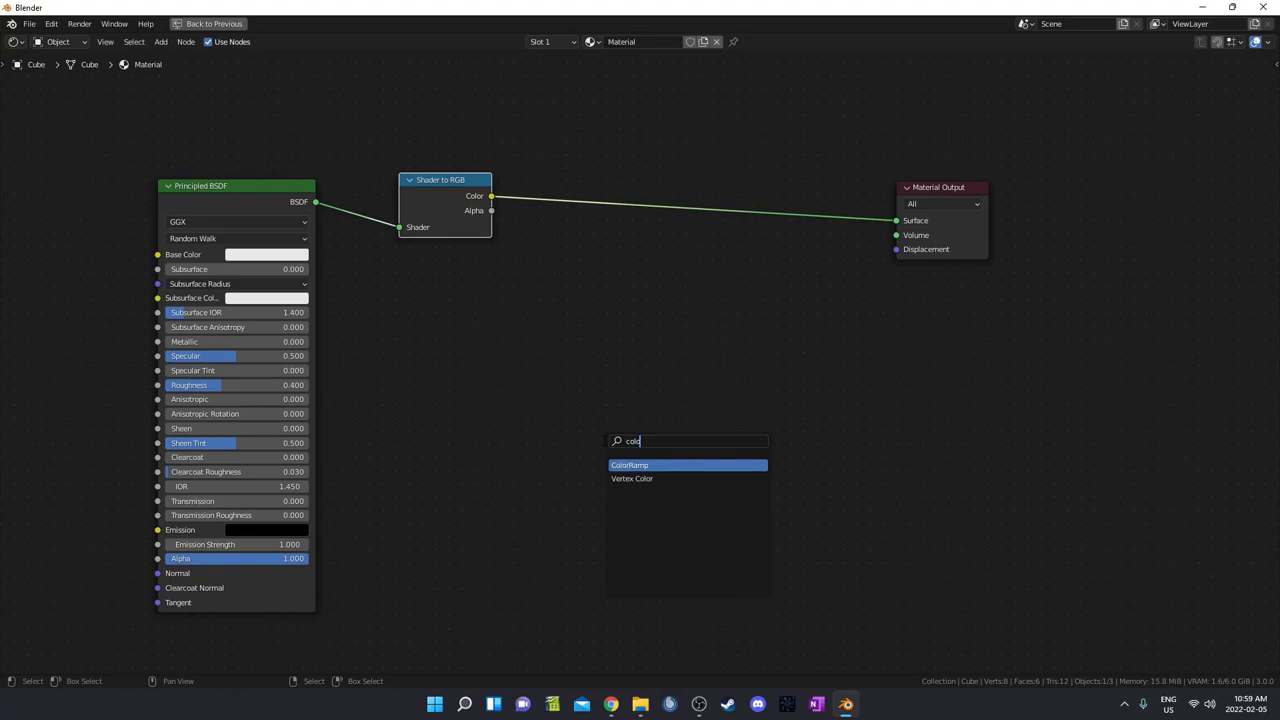
{"action": "key", "text": "Return"}
{"action": "left_click", "coordinate": [545, 154]}
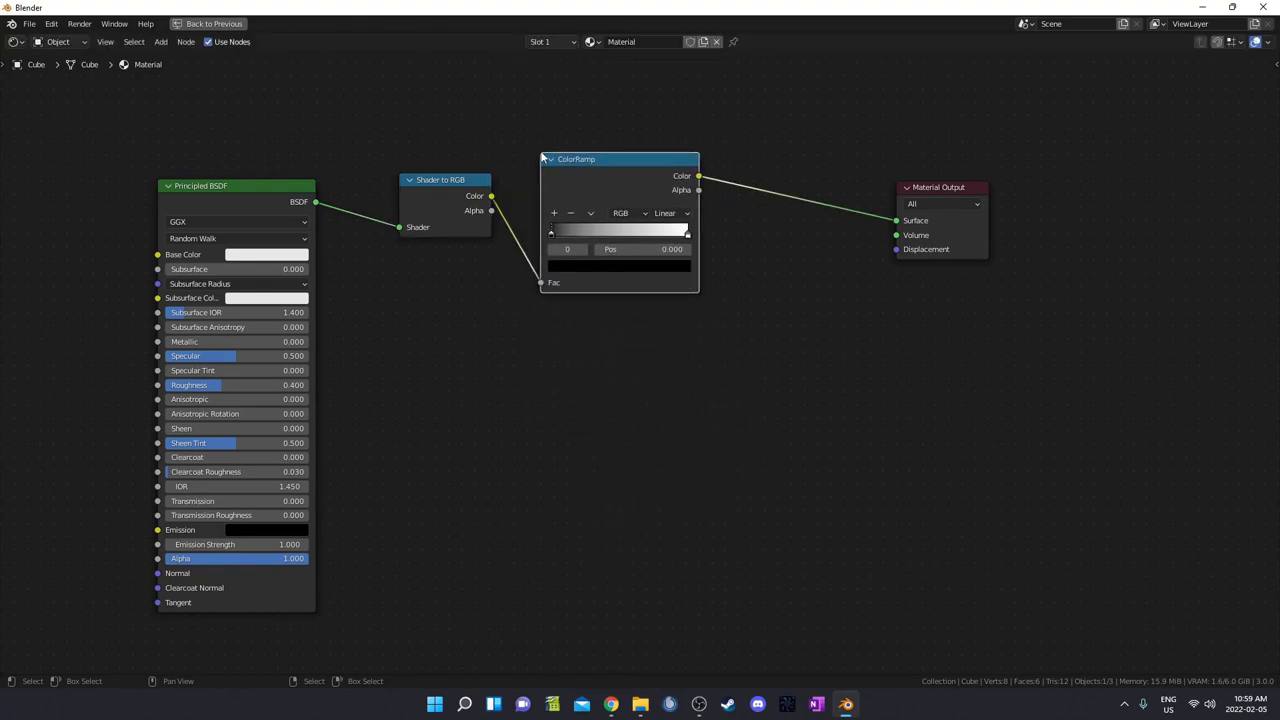
{"action": "left_click", "coordinate": [679, 213]}
{"action": "left_click", "coordinate": [676, 286]}
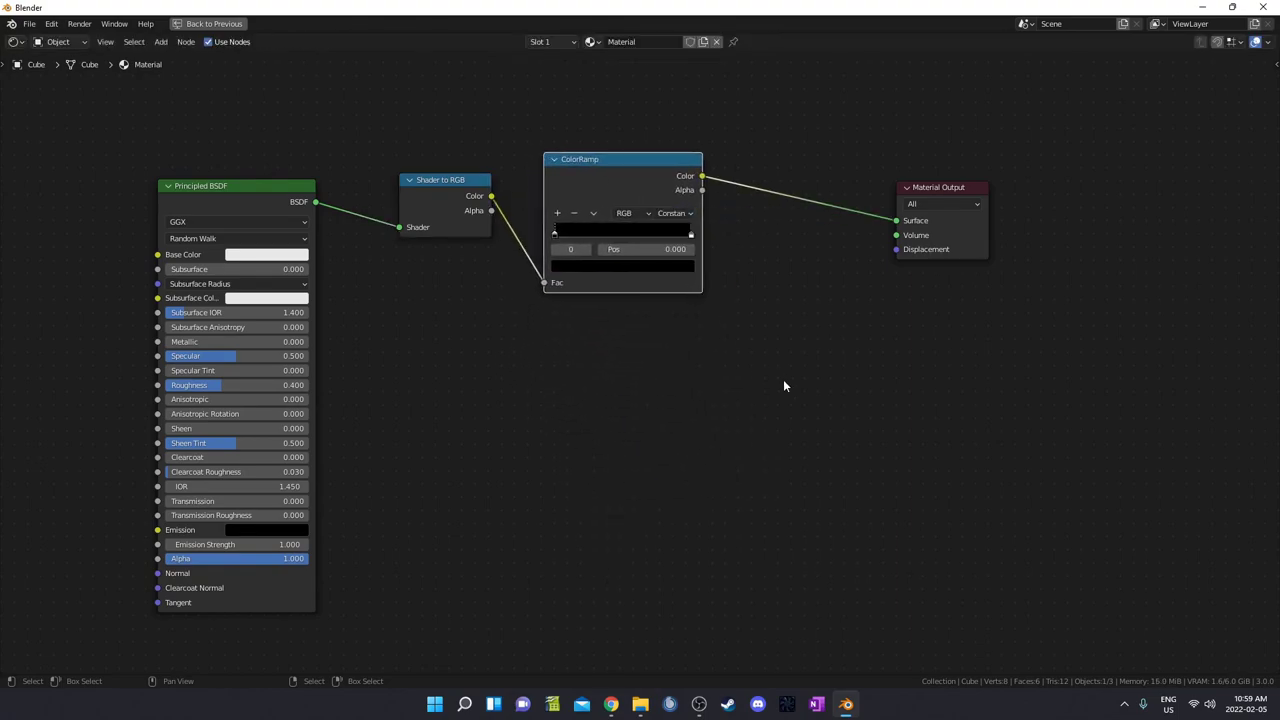
Step: Insert a Mix Shader node on the link between ColorRamp and Material Output
{"action": "key", "text": "shift+a"}
{"action": "left_click", "coordinate": [781, 345]}
{"action": "type", "text": "mixr"}
{"action": "key", "text": "Return"}
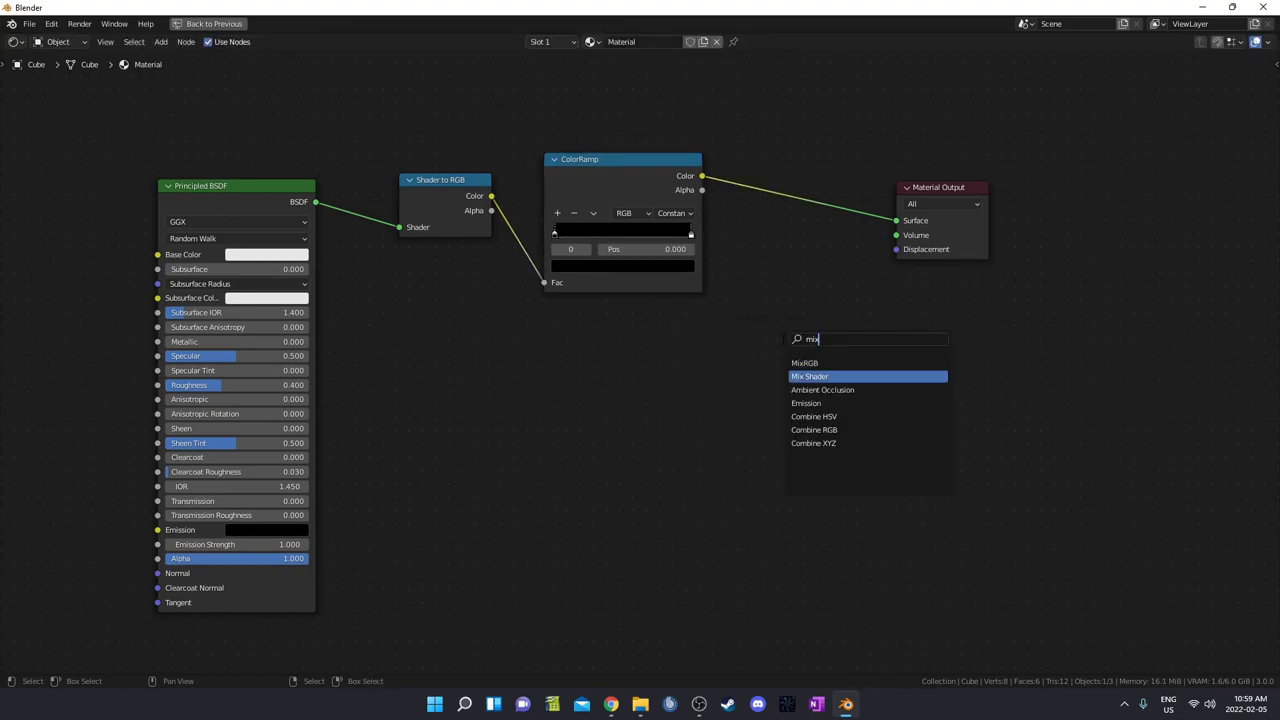
{"action": "key", "text": "Return"}
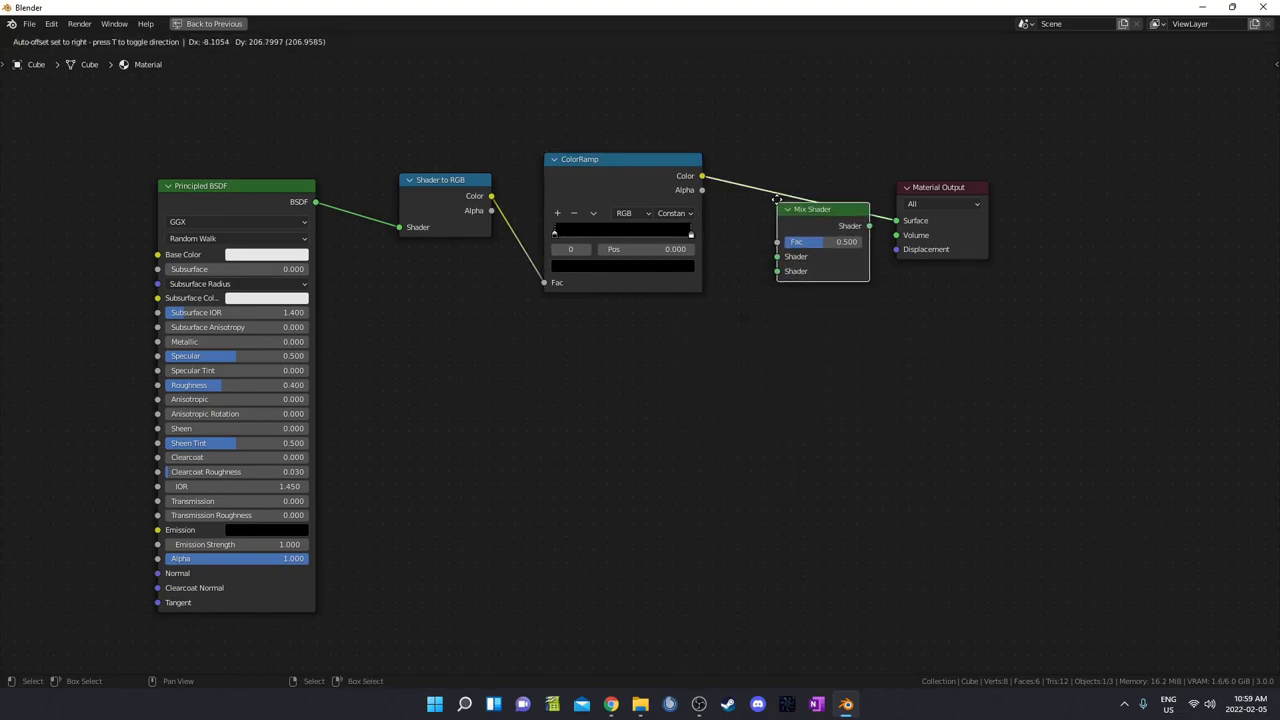
{"action": "left_click", "coordinate": [786, 237]}
Step: Add an Emission node below the ColorRamp and connect it to the Mix Shader's second Shader input
{"action": "key", "text": "shift+a"}
{"action": "type", "text": "em"}
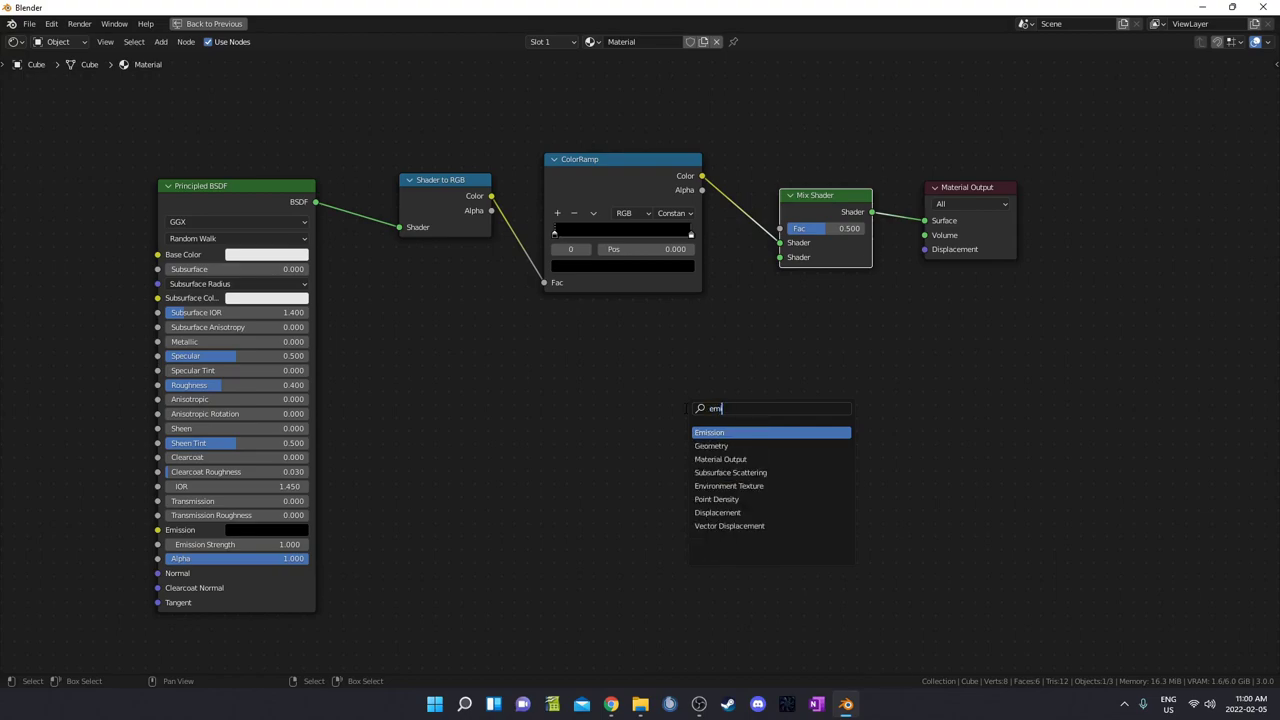
{"action": "key", "text": "Return"}
{"action": "left_click", "coordinate": [628, 373]}
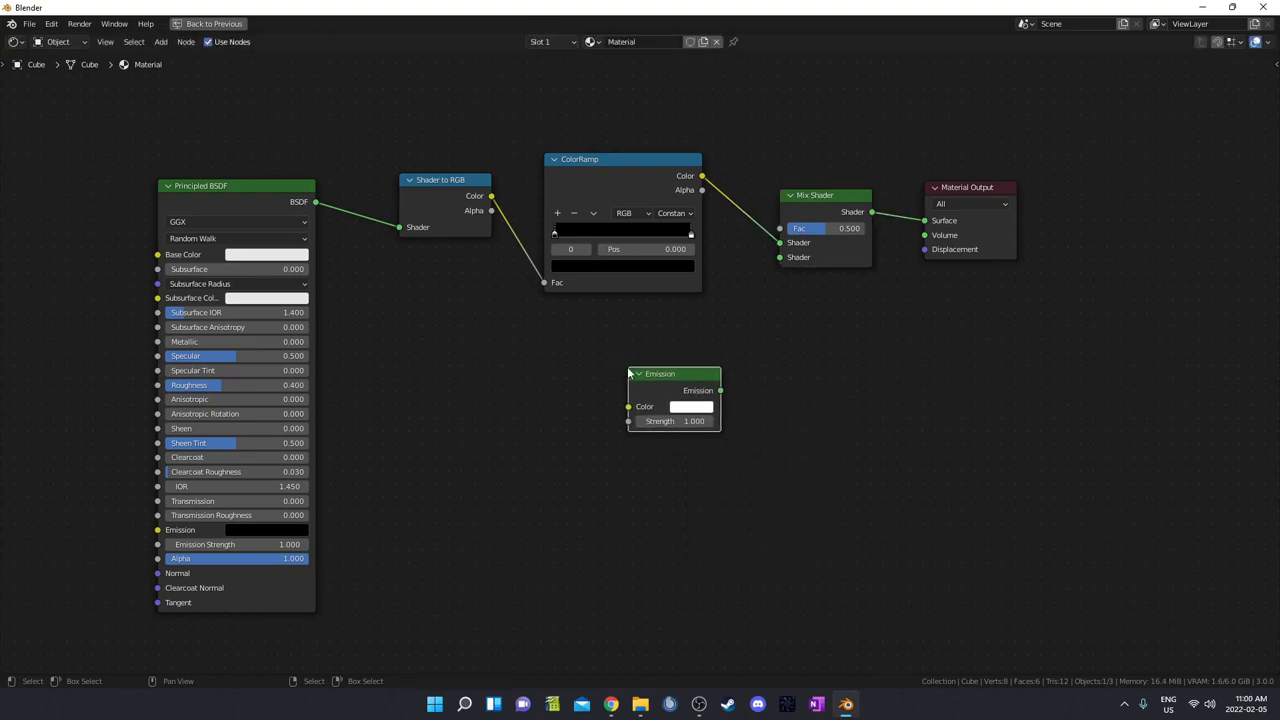
{"action": "left_click_drag", "start_coordinate": [720, 391], "coordinate": [738, 374]}
{"action": "left_click_drag", "start_coordinate": [783, 259], "coordinate": [781, 257]}
{"action": "left_click_drag", "start_coordinate": [694, 373], "coordinate": [687, 342]}
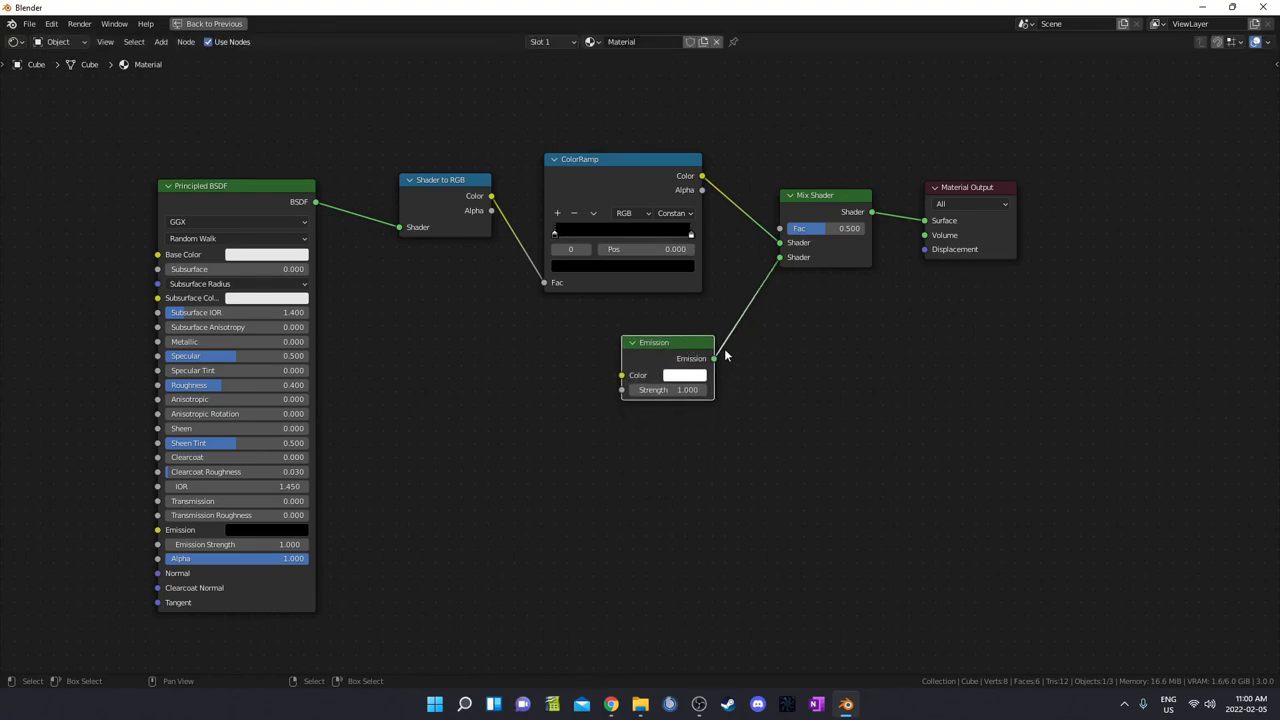
Step: Move the ColorRamp's white stop to position 0.273 and save the file as Tut76.blend
{"action": "left_click_drag", "start_coordinate": [690, 233], "coordinate": [585, 232]}
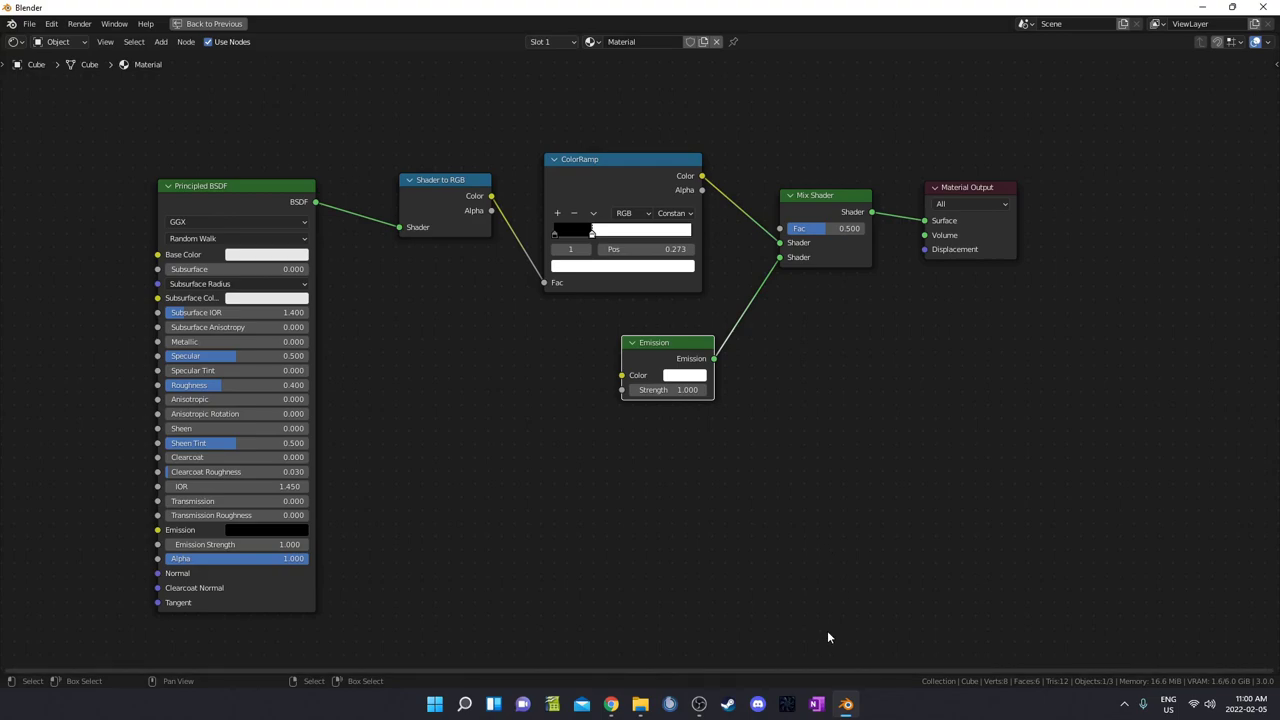
{"action": "key", "text": "Home"}
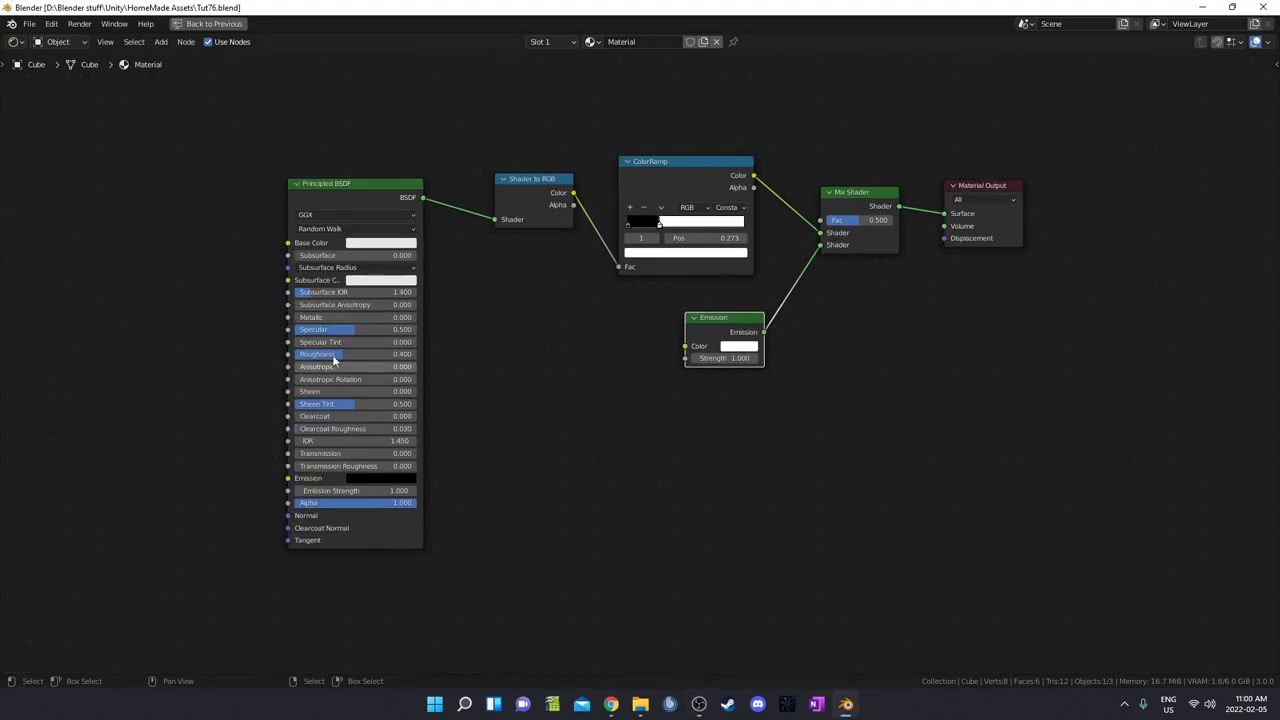
Step: Restore the multi-editor layout, enlarge the Shader Editor in both directions and nudge the ColorRamp and Emission nodes
{"action": "key", "text": "ctrl+space"}
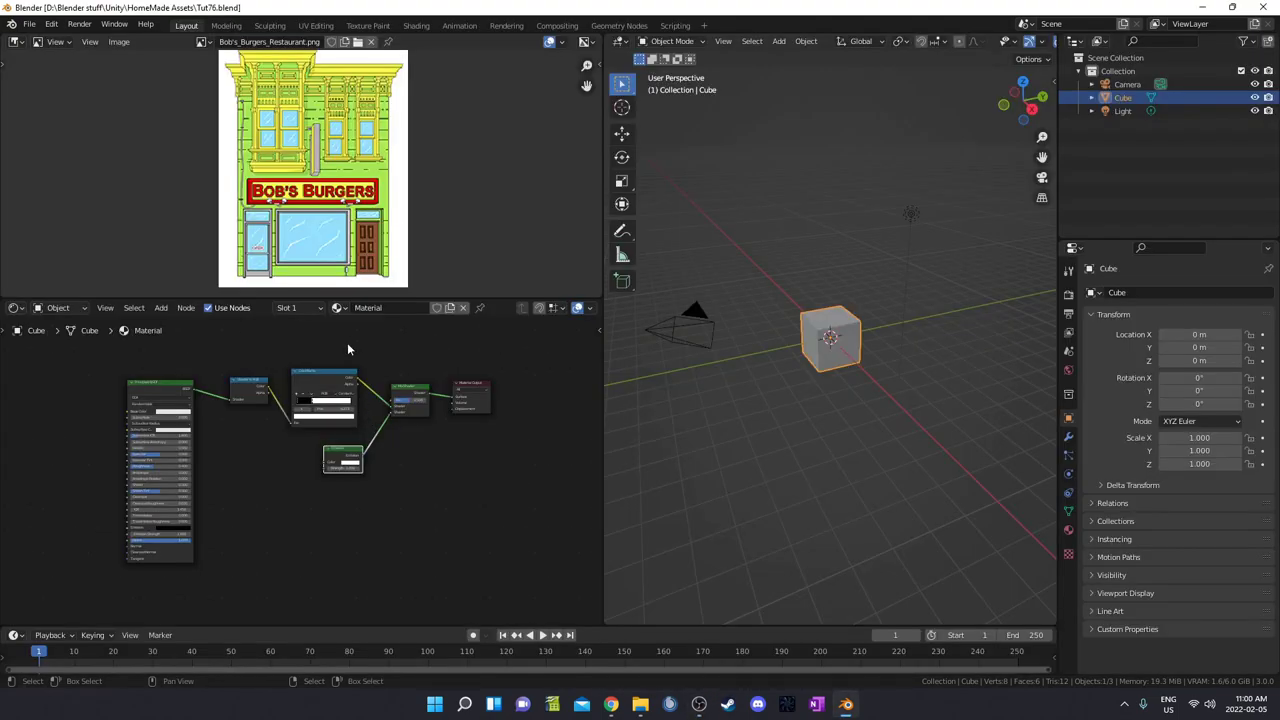
{"action": "left_click_drag", "start_coordinate": [372, 298], "coordinate": [372, 200]}
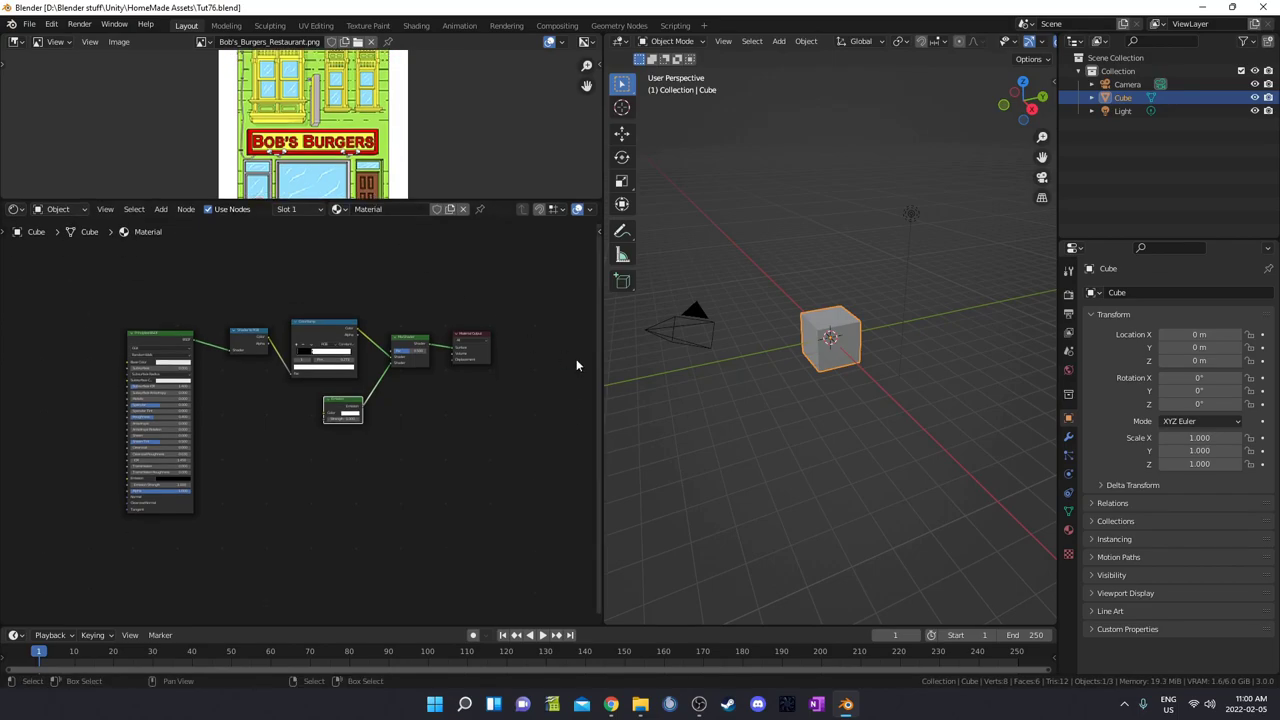
{"action": "left_click_drag", "start_coordinate": [600, 357], "coordinate": [772, 360]}
{"action": "scroll", "coordinate": [389, 457], "scroll_direction": "up", "scroll_amount": 3}
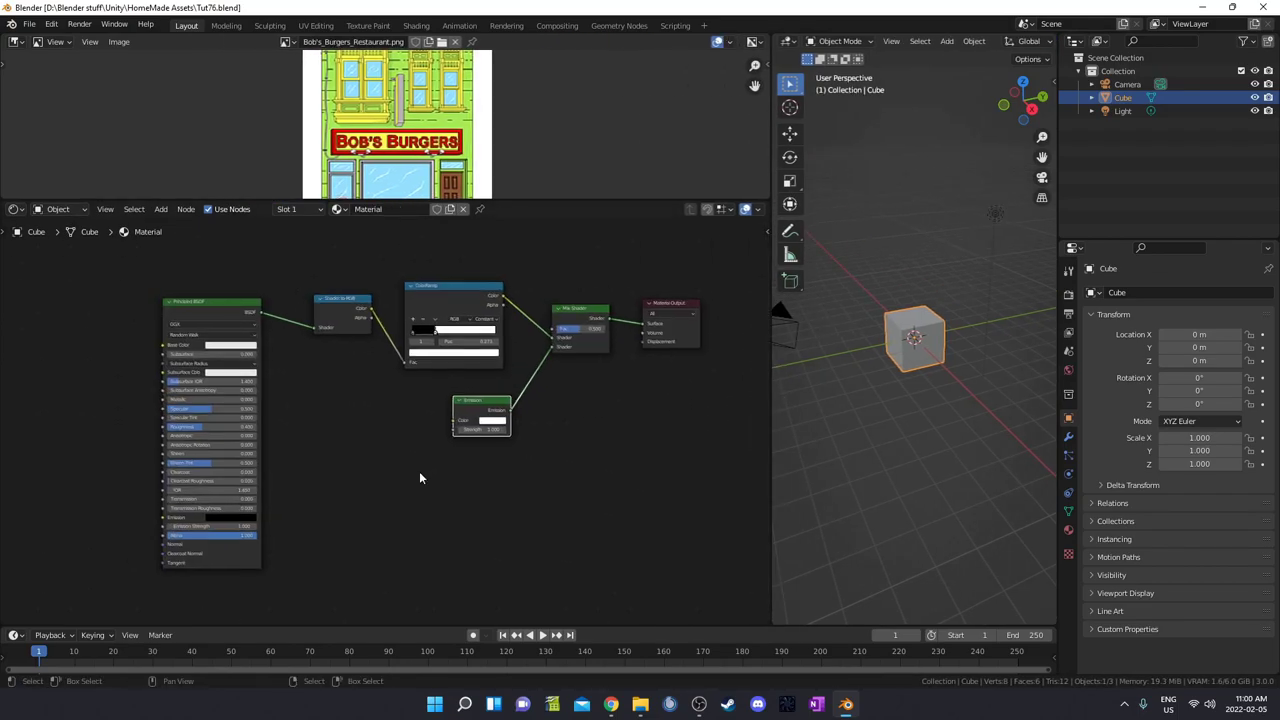
{"action": "left_click_drag", "start_coordinate": [457, 285], "coordinate": [460, 285]}
{"action": "left_click_drag", "start_coordinate": [477, 401], "coordinate": [477, 396]}
Step: Switch the 3D viewport to Rendered shading with the cube in close view
{"action": "middle_click_drag", "start_coordinate": [964, 342], "coordinate": [944, 343]}
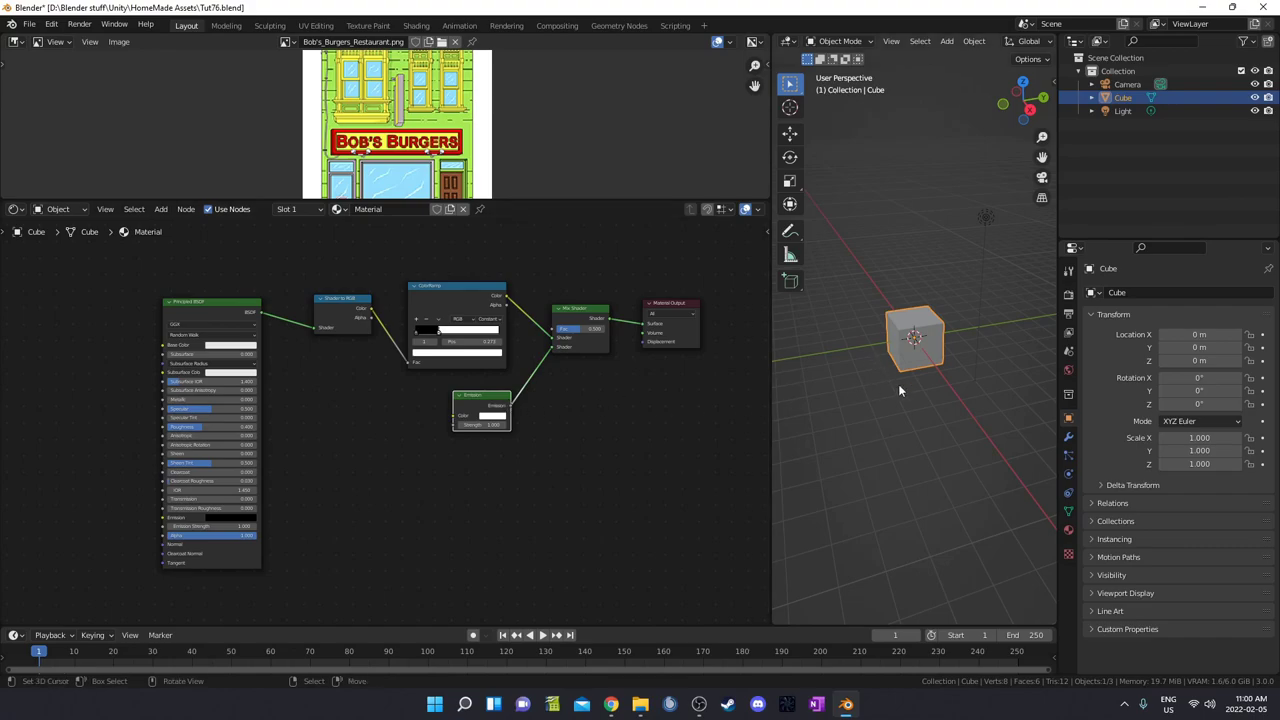
{"action": "scroll", "coordinate": [897, 386], "scroll_direction": "up", "scroll_amount": 5}
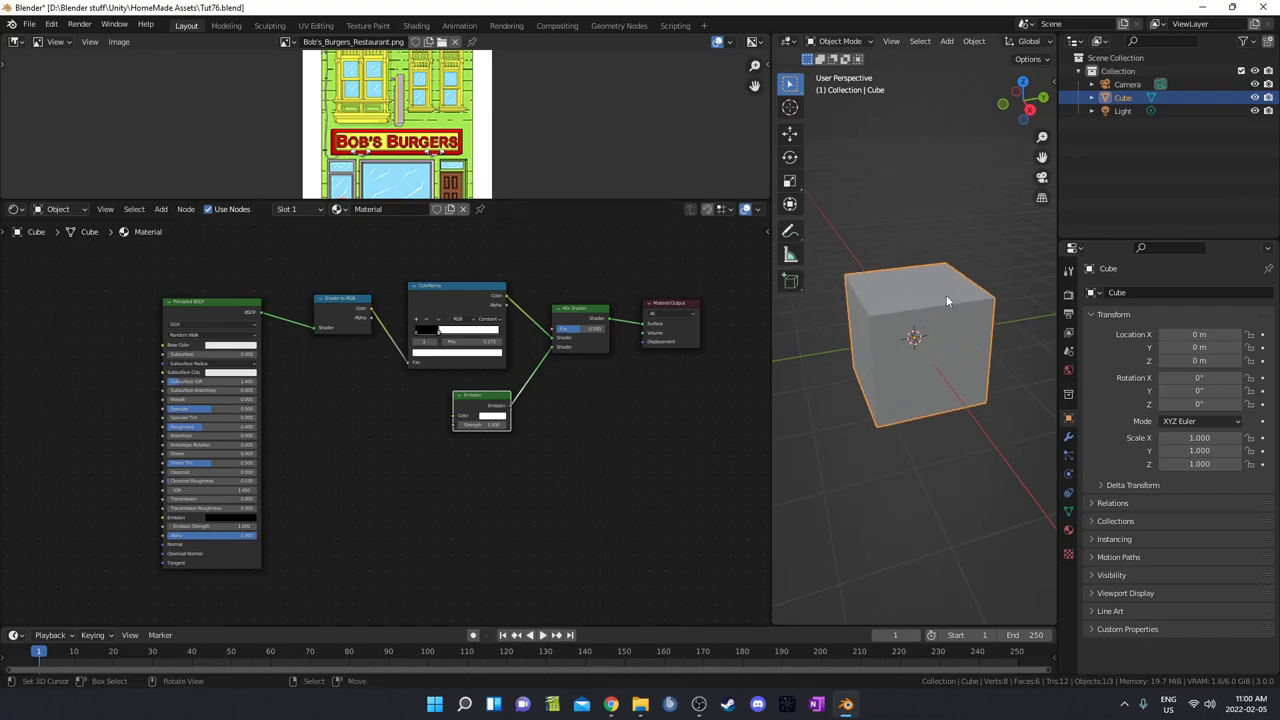
{"action": "middle_click_drag", "start_coordinate": [924, 395], "coordinate": [921, 389]}
{"action": "key", "text": "z"}
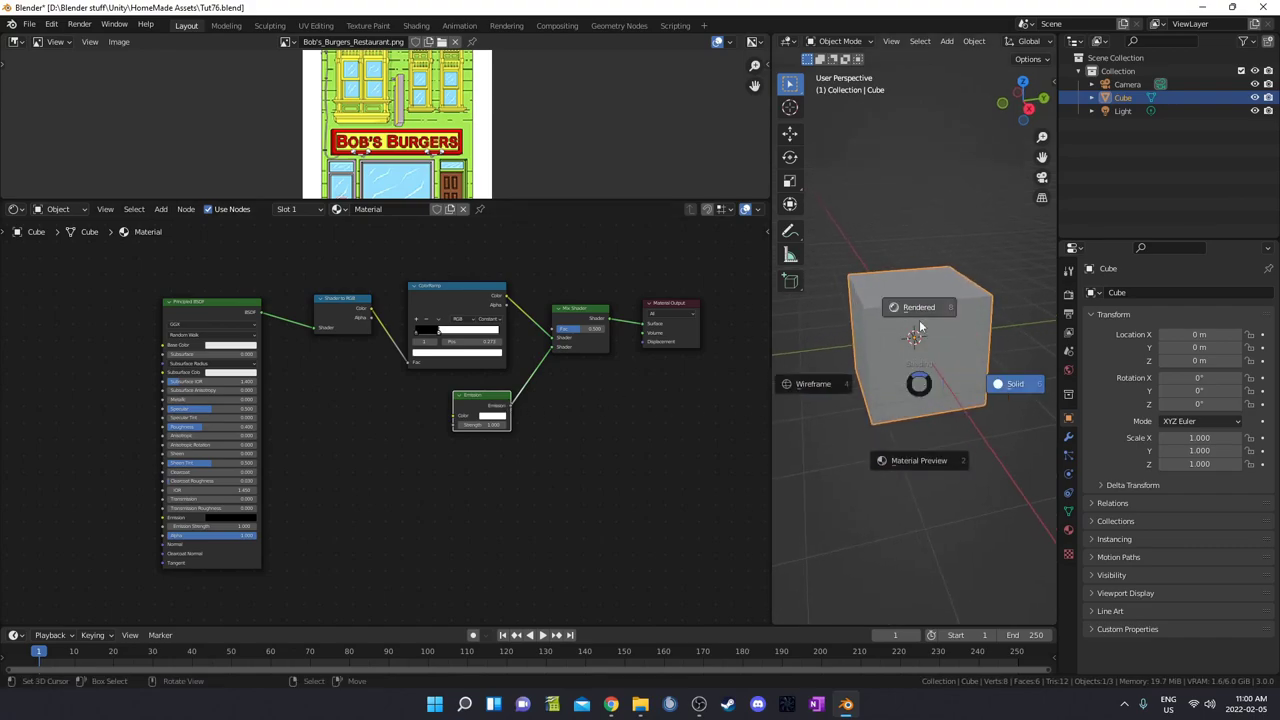
{"action": "left_click", "coordinate": [924, 200]}
{"action": "mouse_move", "coordinate": [967, 342]}
{"action": "middle_mouse_down"}
{"action": "mouse_move", "coordinate": [958, 330]}
{"action": "mouse_move", "coordinate": [956, 350]}
{"action": "mouse_move", "coordinate": [955, 335]}
{"action": "middle_mouse_up"}
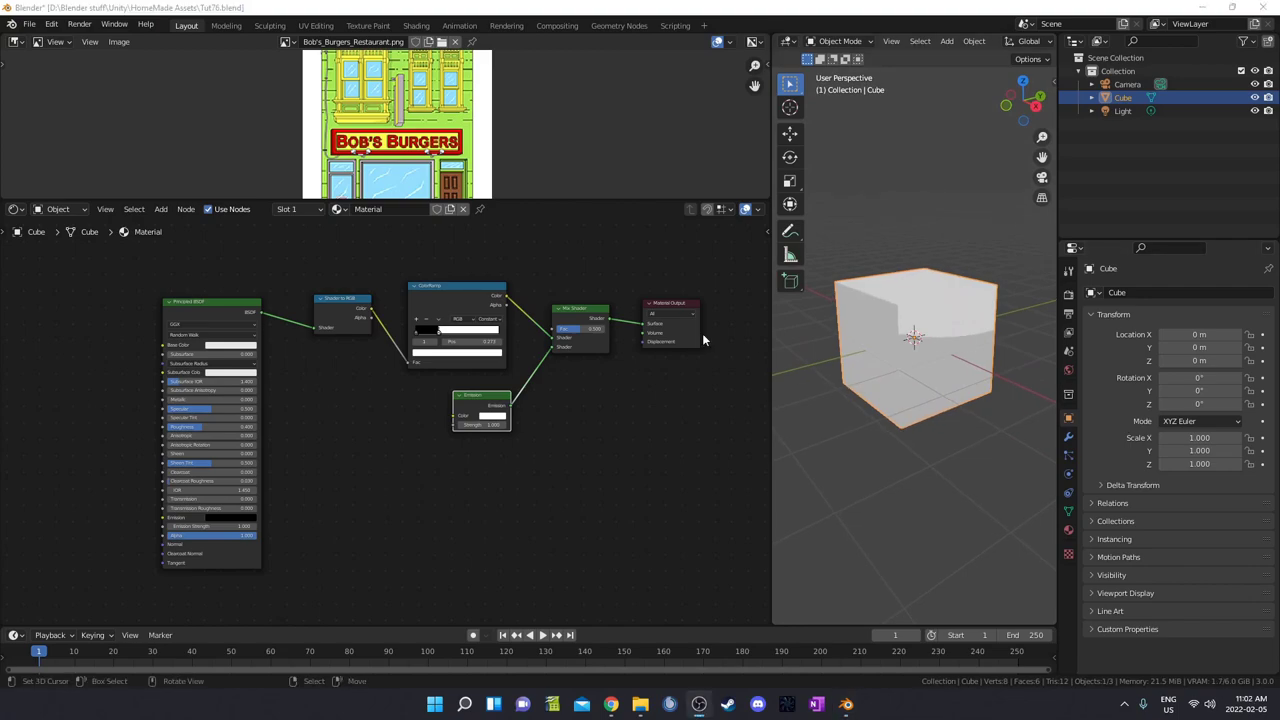
Step: Try moving the light around the scene to preview the cube's toon shading, and cancel the move
{"action": "middle_click_drag", "start_coordinate": [523, 356], "coordinate": [497, 357]}
{"action": "middle_click_drag", "start_coordinate": [917, 346], "coordinate": [915, 285]}
{"action": "scroll", "coordinate": [877, 357], "scroll_direction": "down", "scroll_amount": 4}
{"action": "left_click", "coordinate": [948, 201]}
{"action": "middle_click_drag", "start_coordinate": [948, 203], "coordinate": [965, 305]}
{"action": "key", "text": "g"}
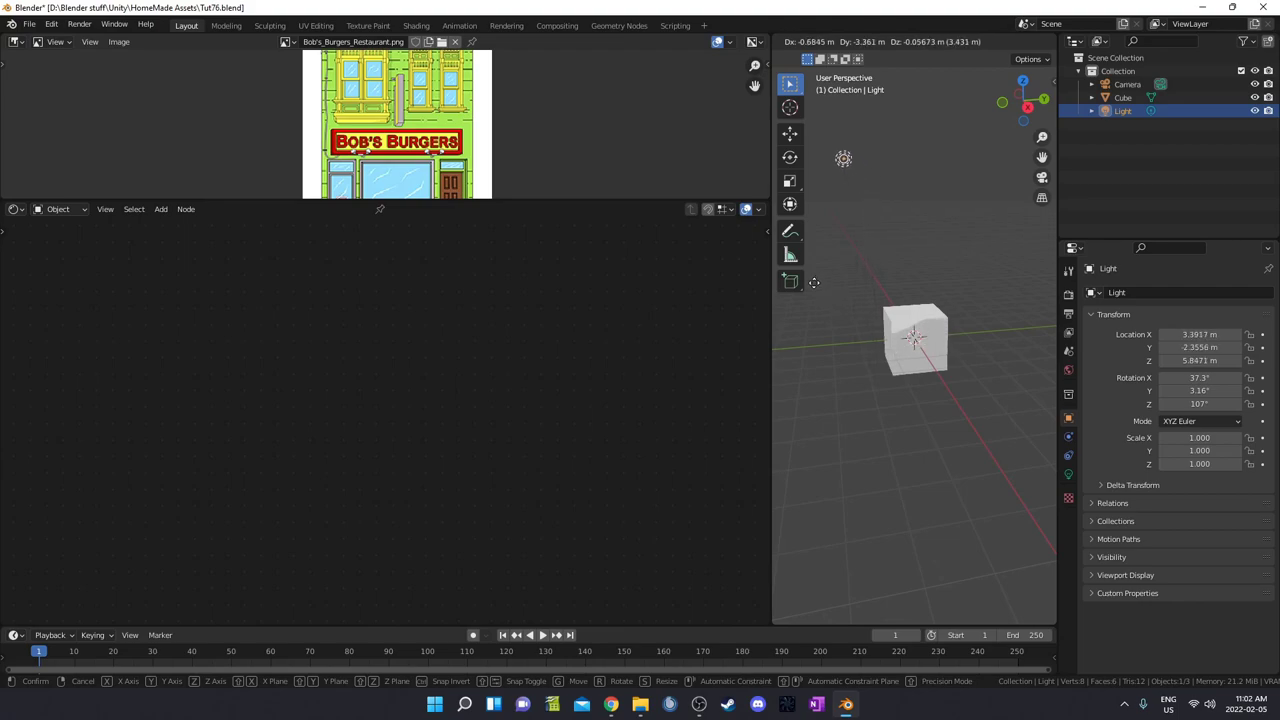
{"action": "left_click", "coordinate": [955, 280]}
{"action": "middle_click_drag", "start_coordinate": [919, 385], "coordinate": [929, 377]}
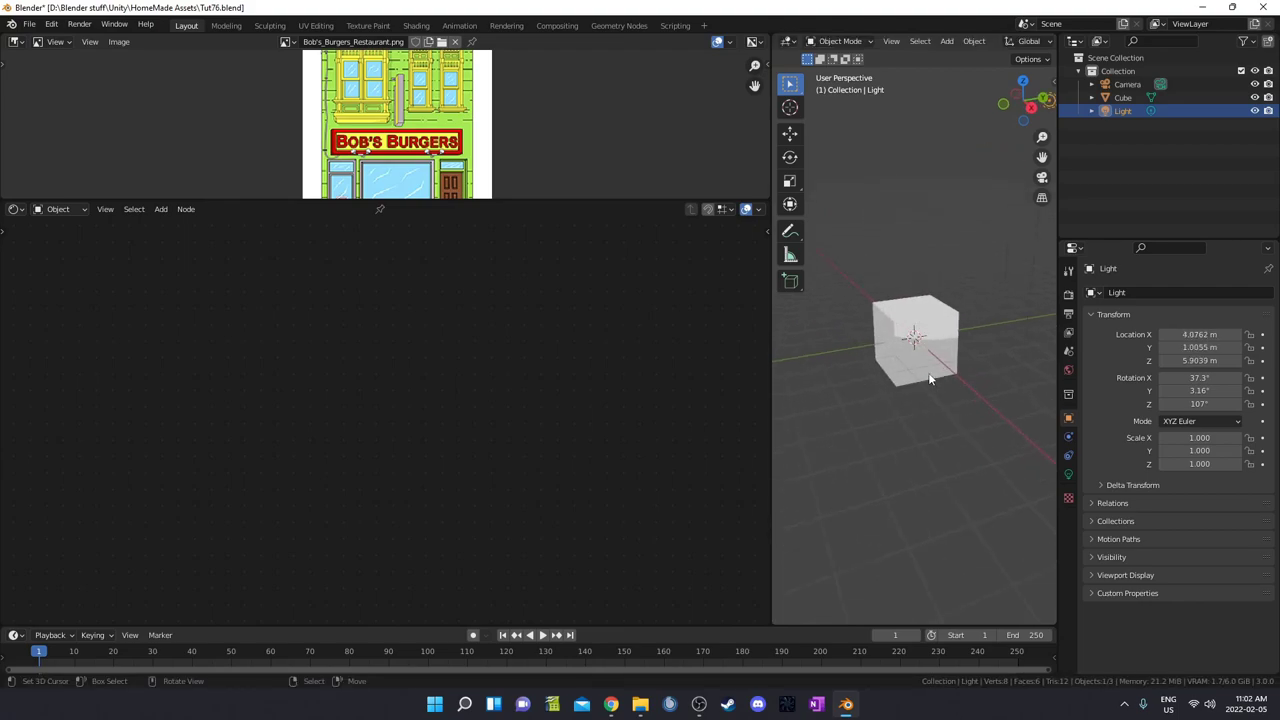
Step: Reselect the cube and move the white stop of its ColorRamp to position 0.309
{"action": "left_click", "coordinate": [919, 346]}
{"action": "key", "text": "Home"}
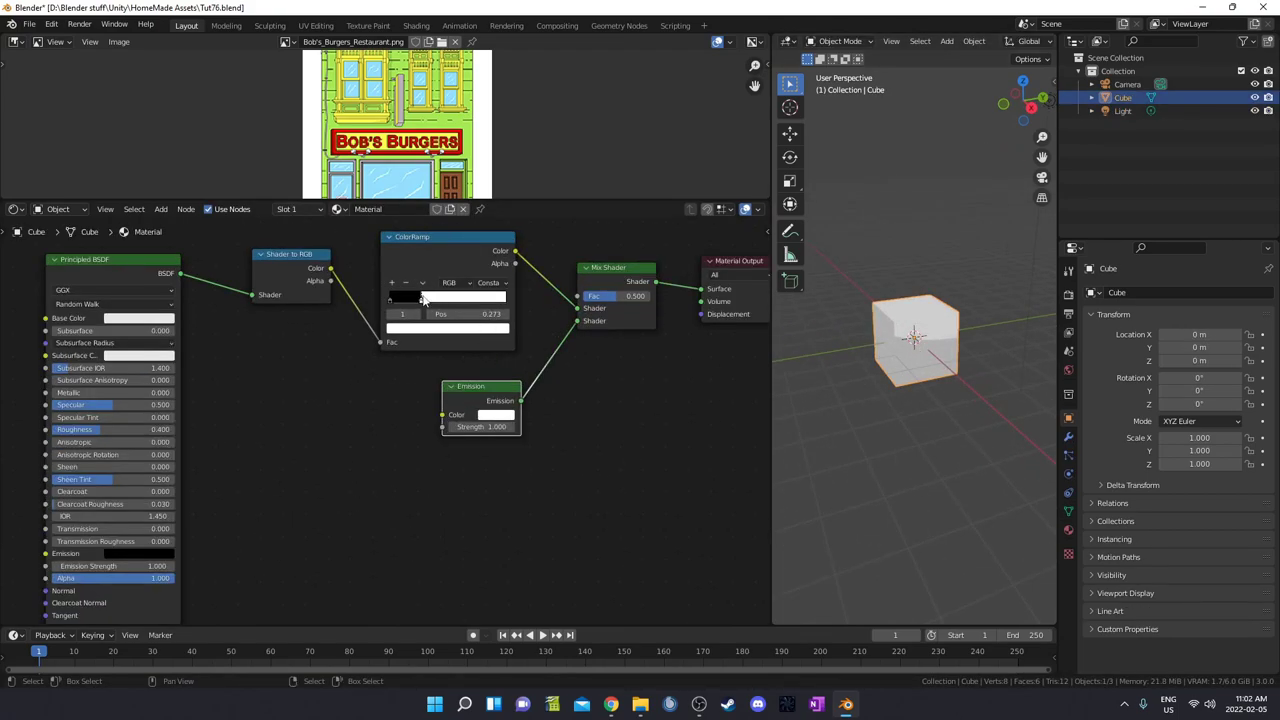
{"action": "mouse_move", "coordinate": [441, 300]}
{"action": "left_mouse_down"}
{"action": "mouse_move", "coordinate": [420, 300]}
{"action": "mouse_move", "coordinate": [452, 302]}
{"action": "mouse_move", "coordinate": [428, 300]}
{"action": "left_mouse_up"}
{"action": "left_click_drag", "start_coordinate": [488, 391], "coordinate": [489, 389]}
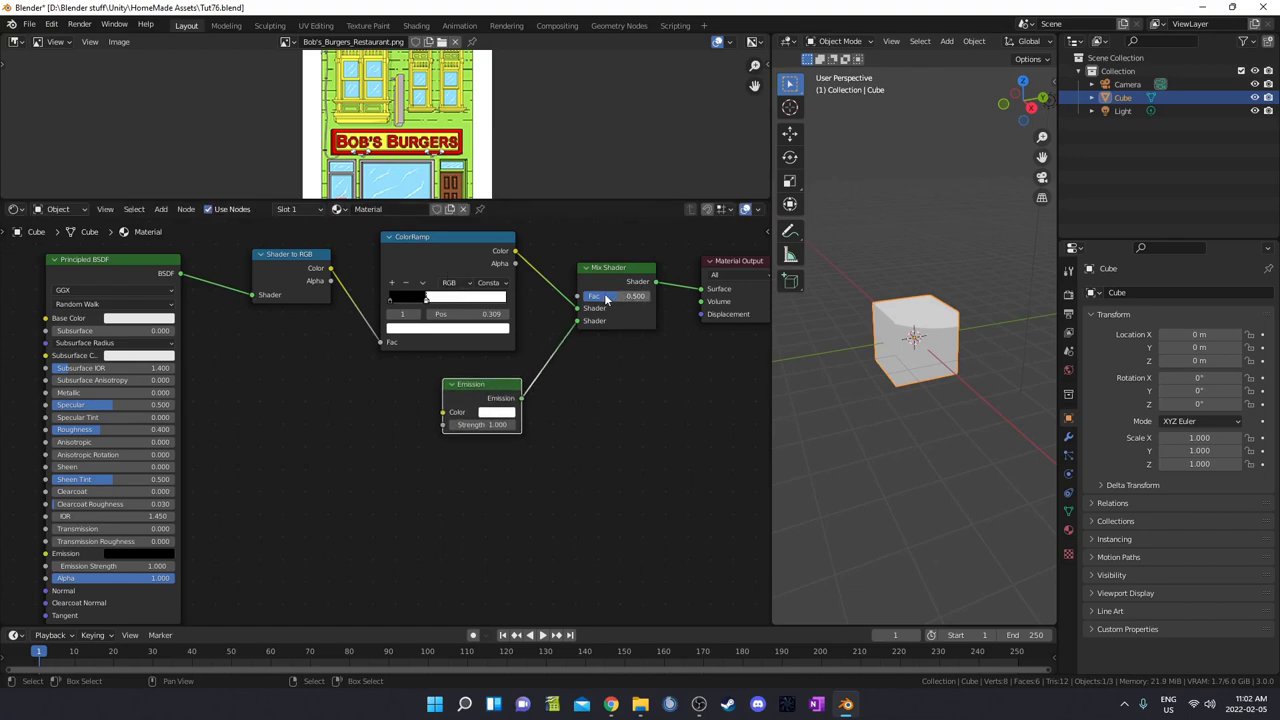
Step: Add a third, black stop to the ColorRamp and place it at position 0.714
{"action": "middle_click_drag", "start_coordinate": [615, 394], "coordinate": [613, 462]}
{"action": "middle_click_drag", "start_coordinate": [940, 350], "coordinate": [932, 377]}
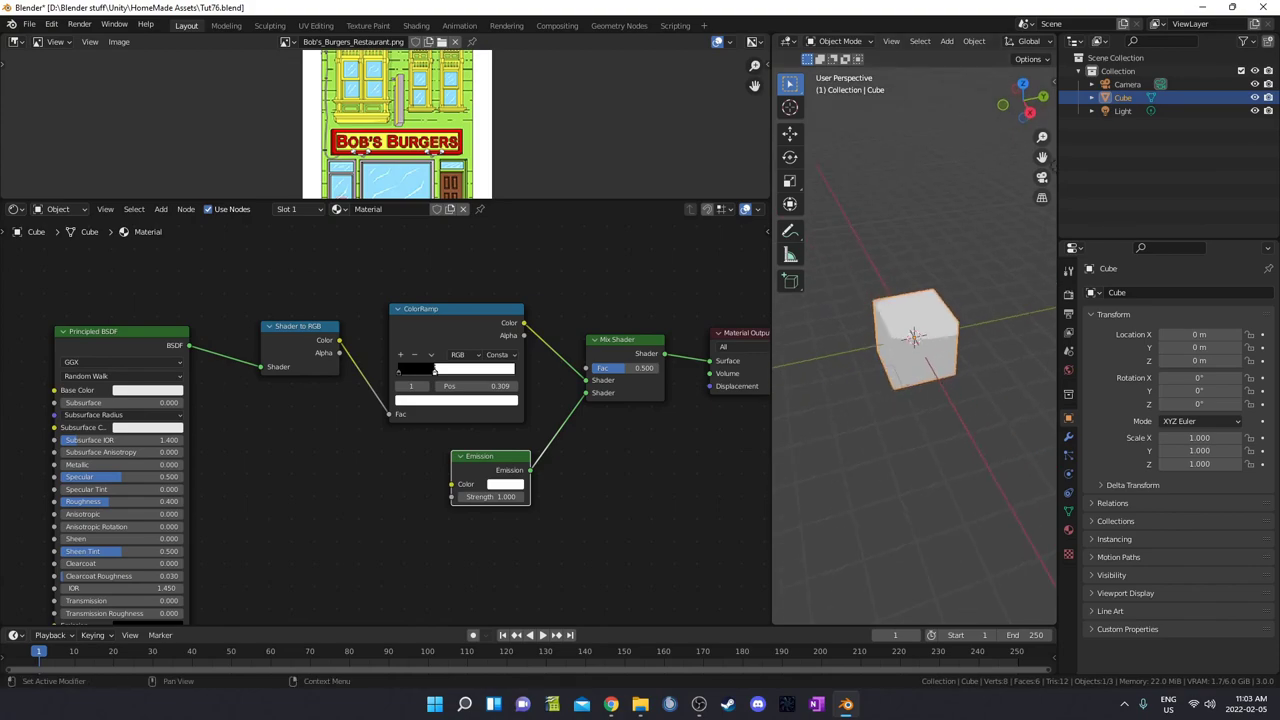
{"action": "scroll", "coordinate": [500, 341], "scroll_direction": "up", "scroll_amount": 3}
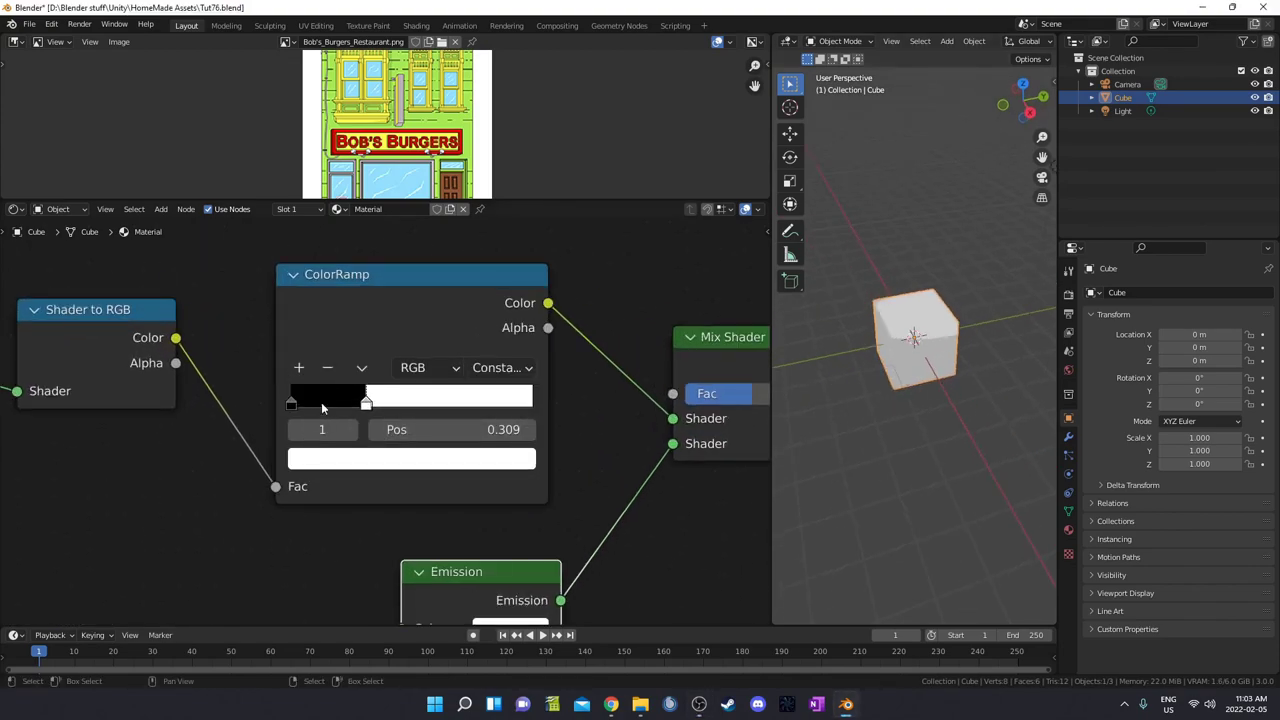
{"action": "left_click", "coordinate": [300, 369]}
{"action": "left_click_drag", "start_coordinate": [330, 402], "coordinate": [462, 402]}
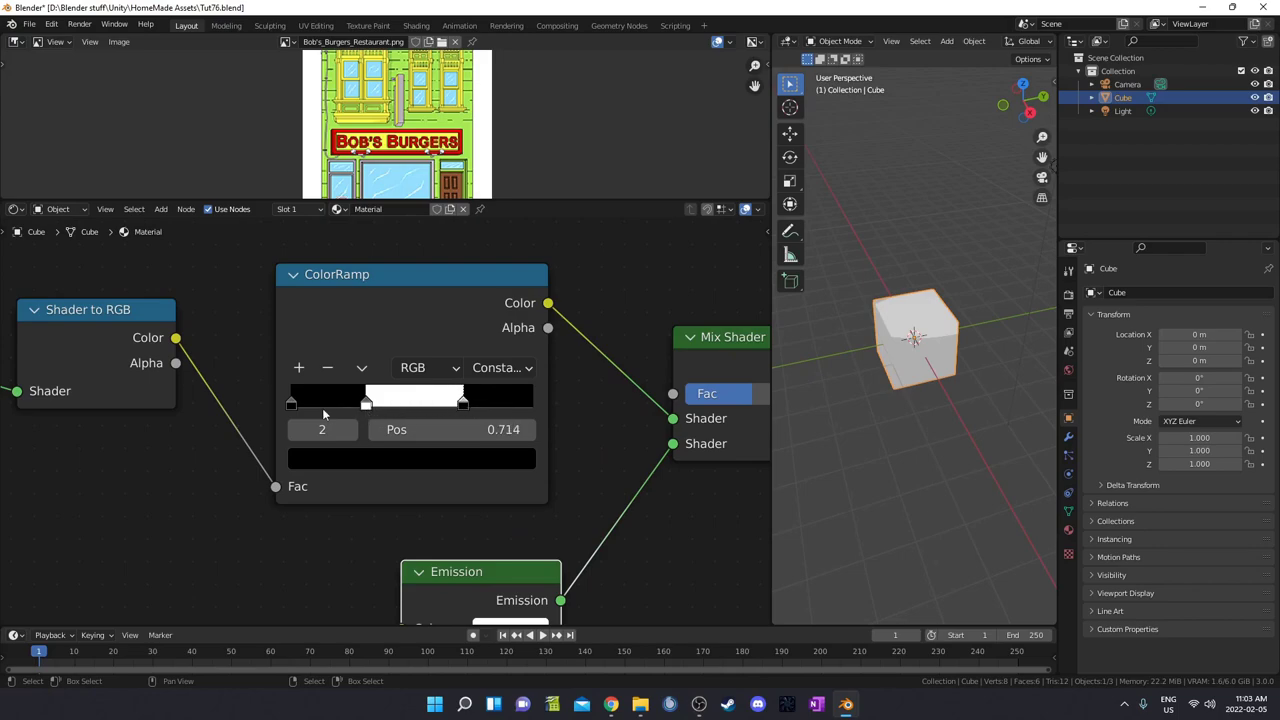
Step: Set the position of the ColorRamp's white stop to 0.3
{"action": "left_click", "coordinate": [366, 402]}
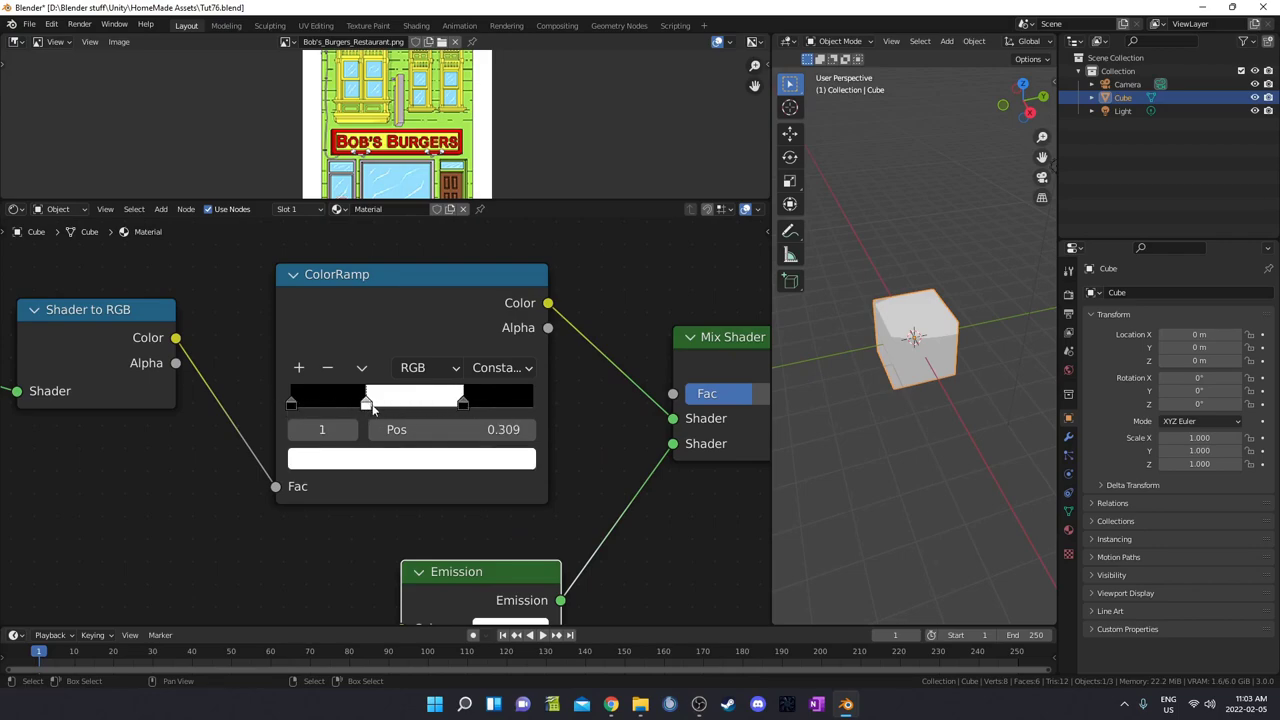
{"action": "left_click", "coordinate": [442, 428]}
{"action": "left_click", "coordinate": [462, 406]}
{"action": "left_click", "coordinate": [443, 429]}
{"action": "type", "text": "0.3"}
{"action": "key", "text": "Return"}
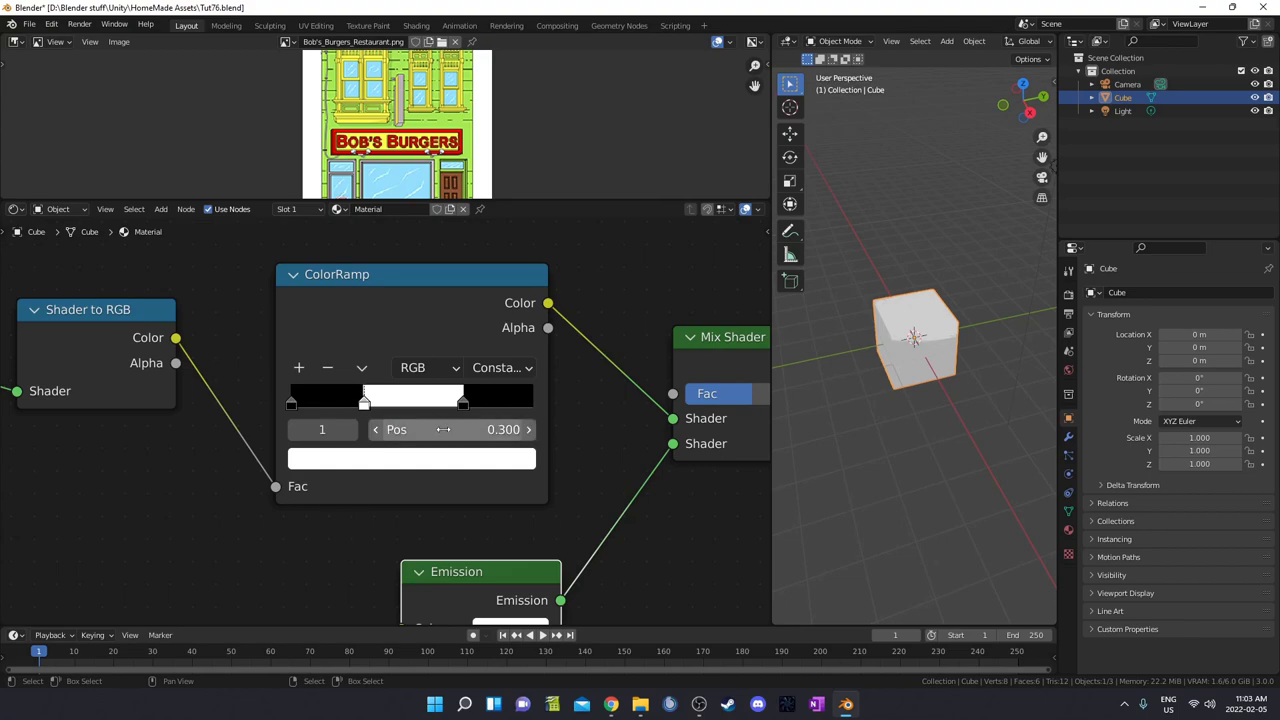
Step: Set the position of the ColorRamp's third, black stop to 0.7
{"action": "left_click", "coordinate": [463, 402]}
{"action": "left_click", "coordinate": [461, 428]}
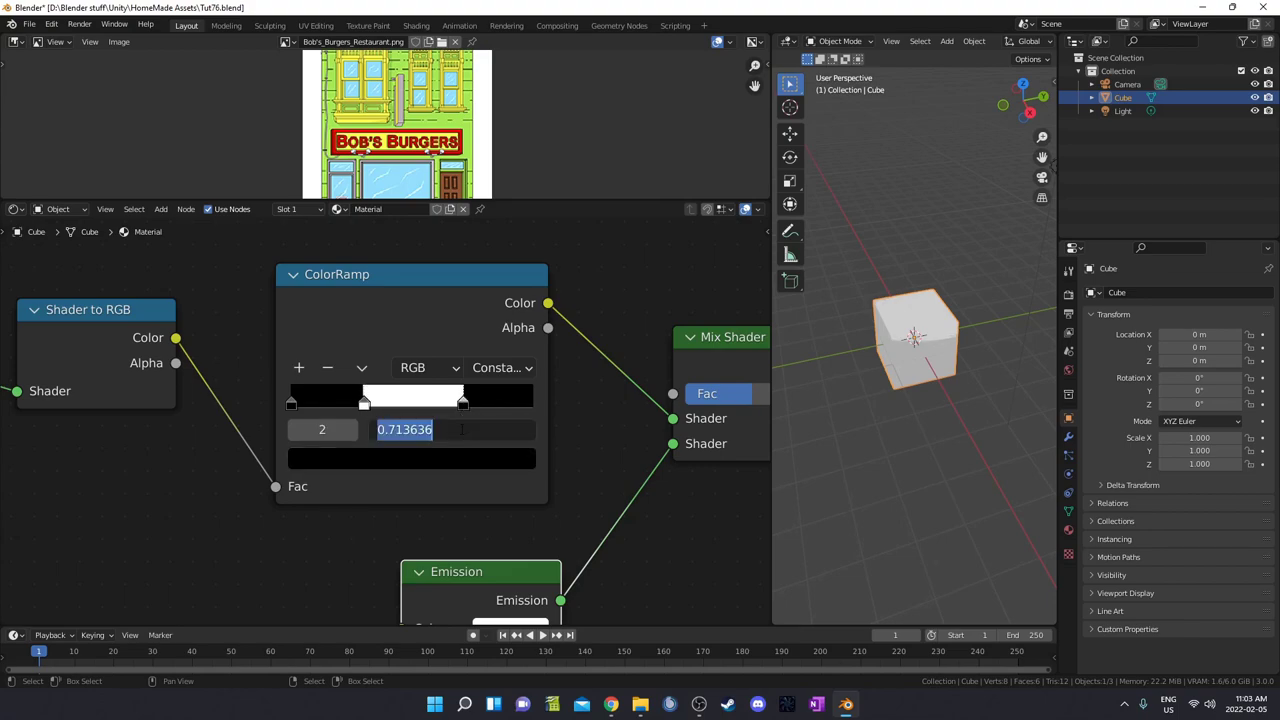
{"action": "type", "text": "0.7"}
{"action": "key", "text": "Return"}
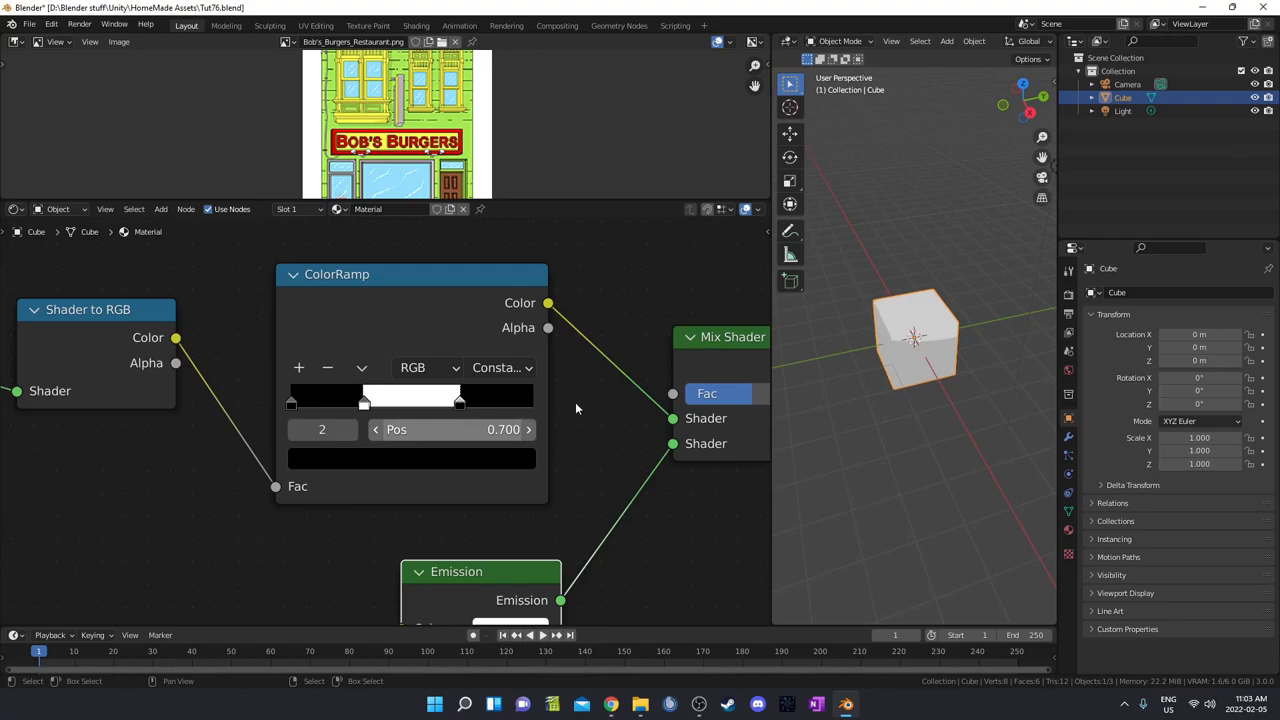
Step: Change the colour of the ColorRamp's first stop to the dark green hex value 437F31
{"action": "scroll", "coordinate": [330, 420], "scroll_direction": "up", "scroll_amount": 2}
{"action": "left_click", "coordinate": [323, 346]}
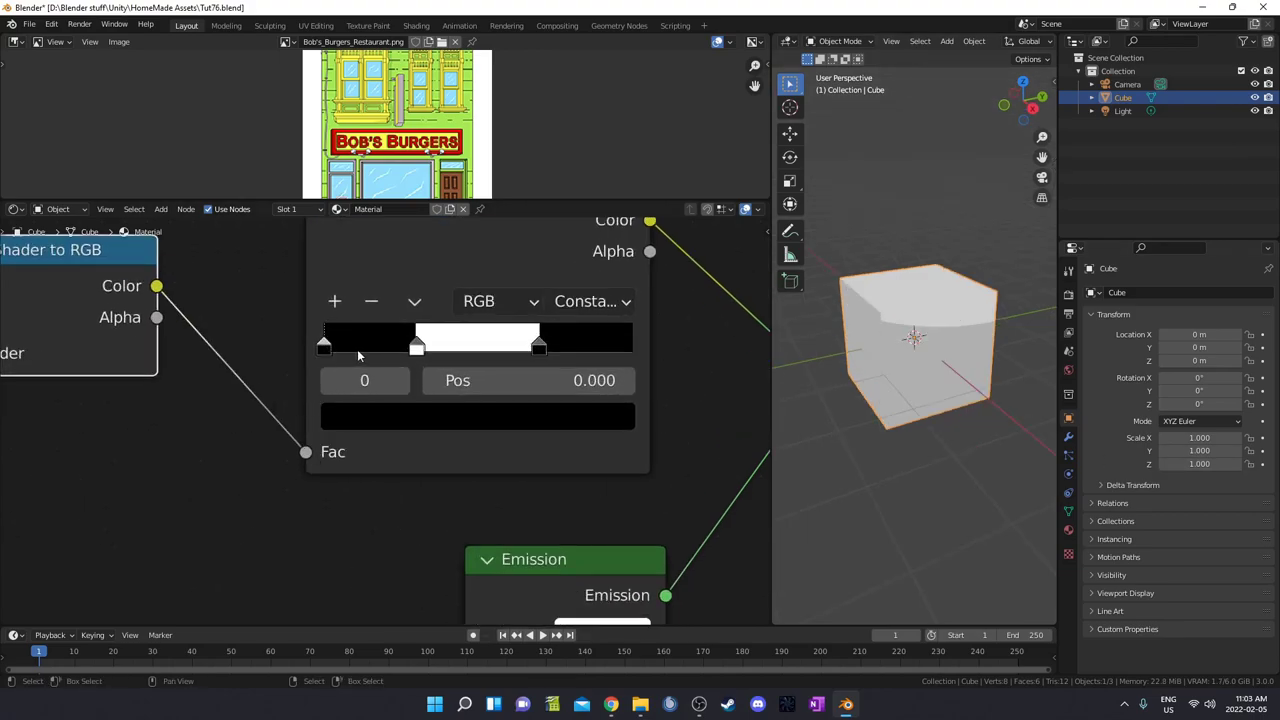
{"action": "left_click", "coordinate": [393, 424]}
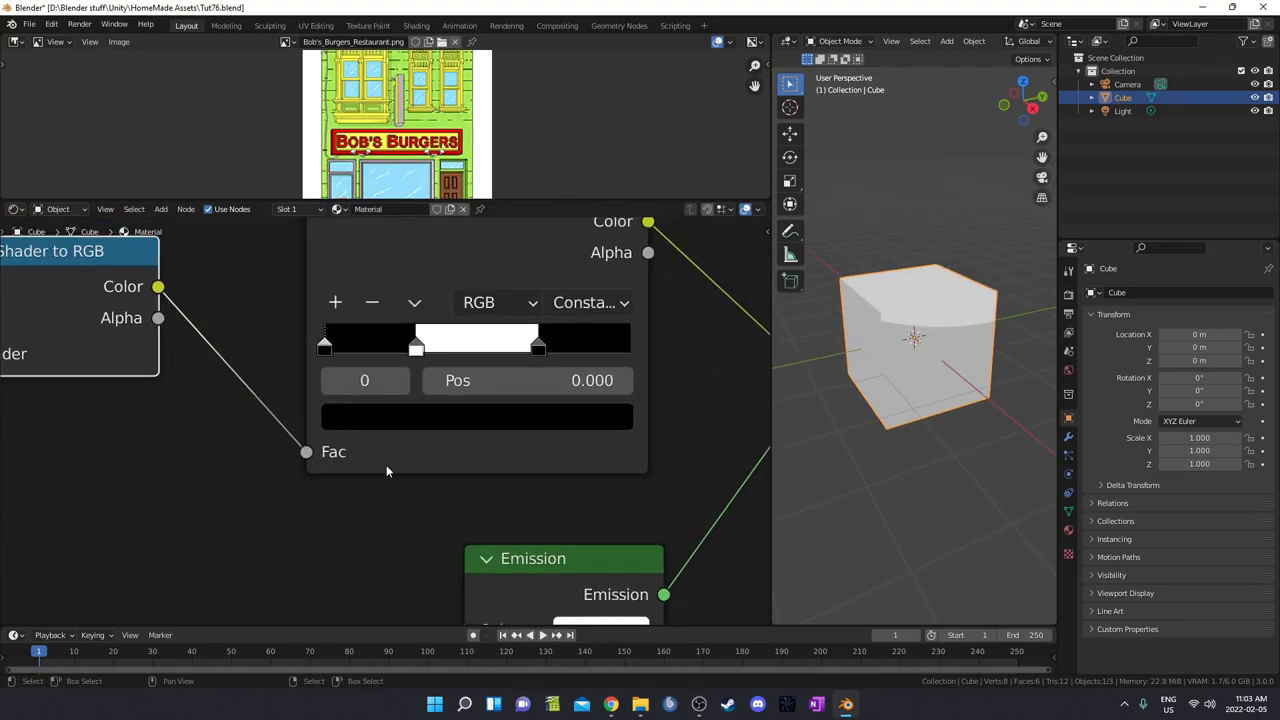
{"action": "scroll", "coordinate": [380, 440], "scroll_direction": "down", "scroll_amount": 2}
{"action": "left_click", "coordinate": [376, 417]}
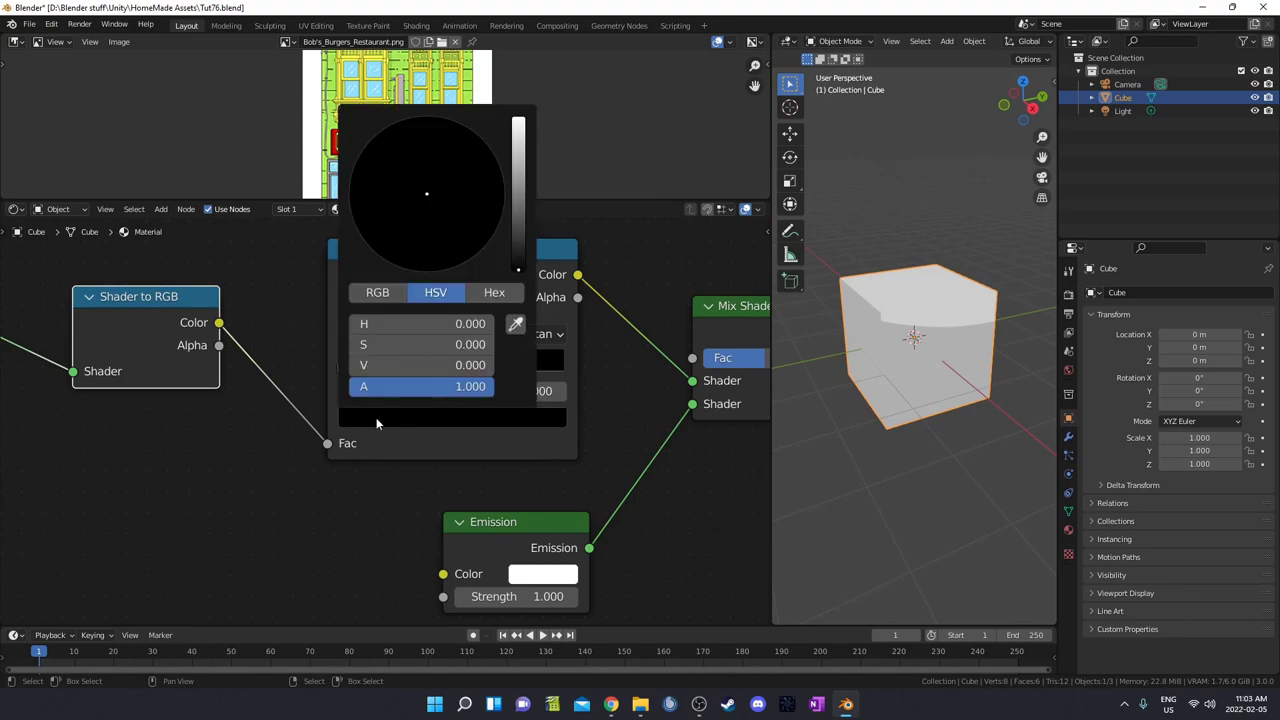
{"action": "left_click", "coordinate": [494, 292]}
{"action": "left_click", "coordinate": [436, 324]}
{"action": "type", "text": "437"}
{"action": "type", "text": "f21"}
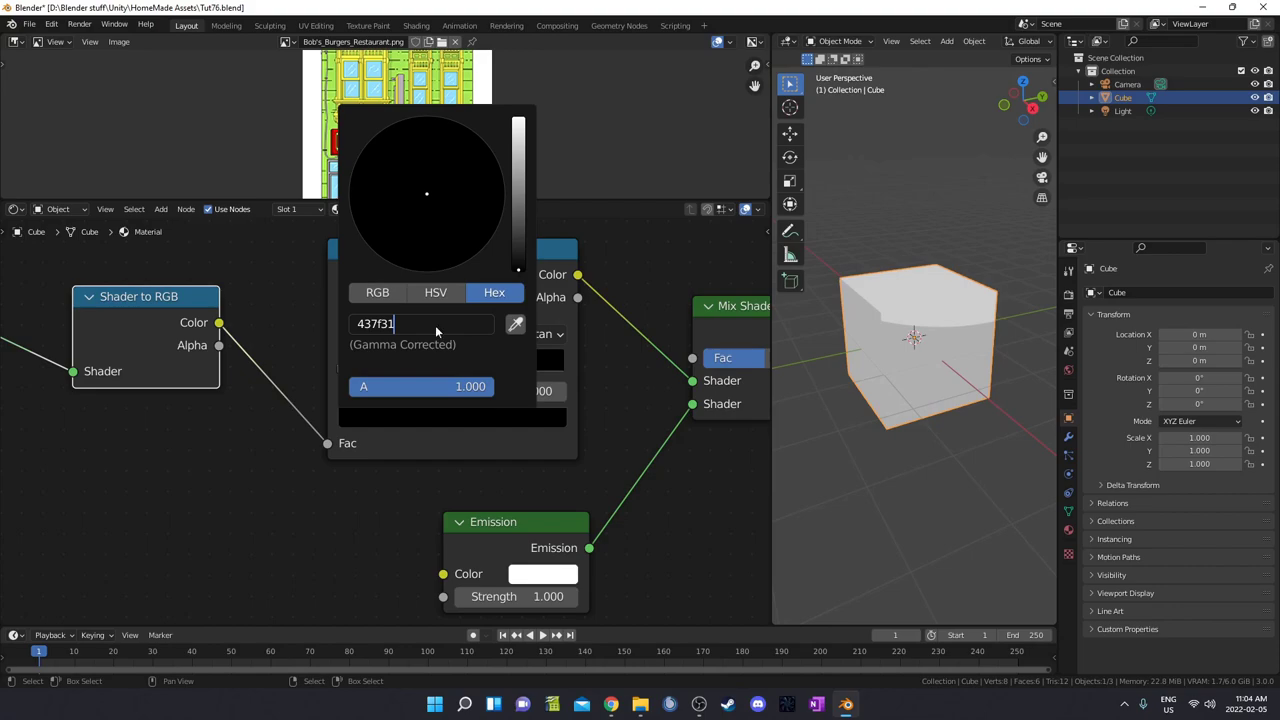
{"action": "key", "text": "Return"}
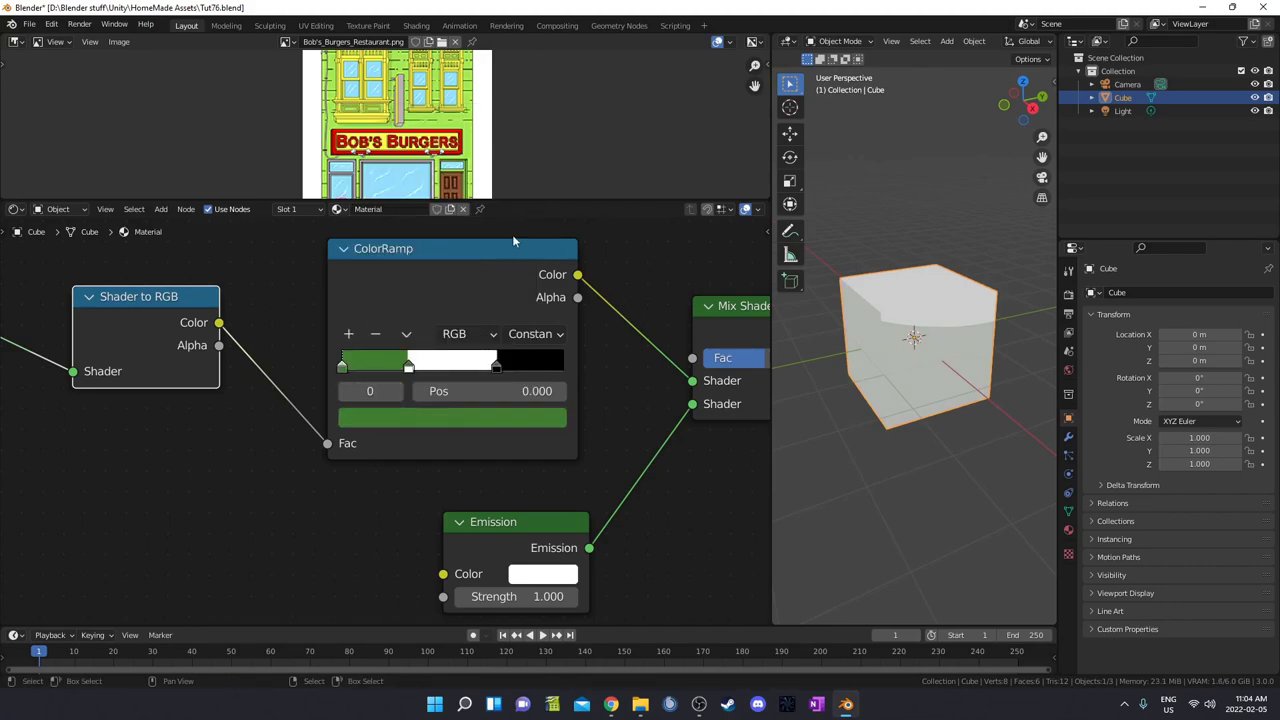
Step: Change the colour of the ColorRamp's middle stop at 0.3 to the green hex value 65BF4A
{"action": "scroll", "coordinate": [492, 130], "scroll_direction": "up", "scroll_amount": 4}
{"action": "scroll", "coordinate": [492, 130], "scroll_direction": "up", "scroll_amount": 2}
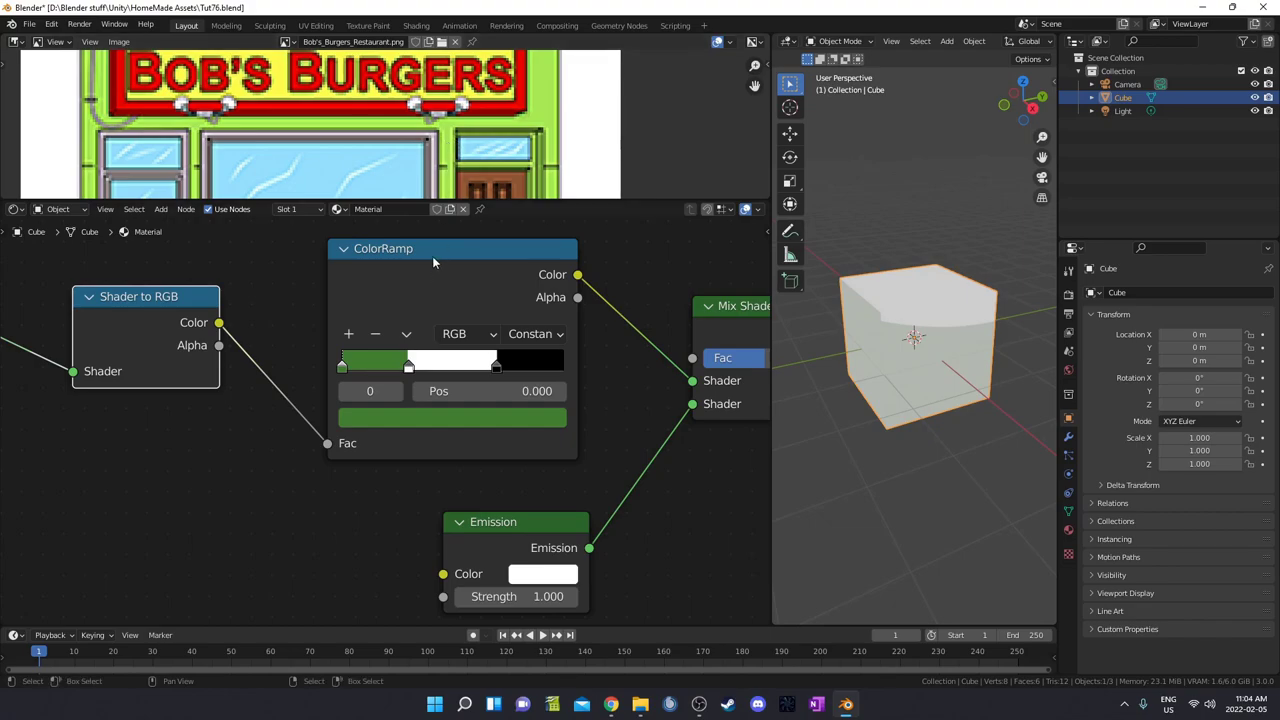
{"action": "scroll", "coordinate": [358, 397], "scroll_direction": "down", "scroll_amount": 3}
{"action": "left_click", "coordinate": [400, 387]}
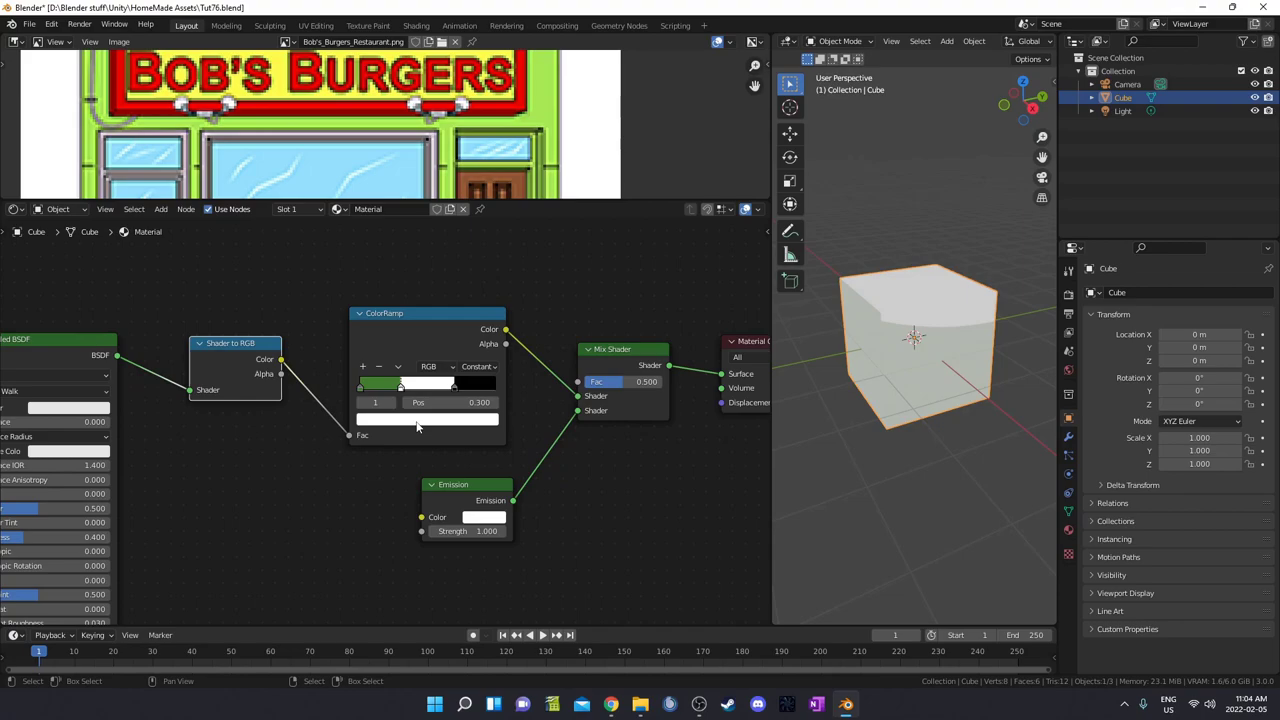
{"action": "left_click", "coordinate": [417, 420]}
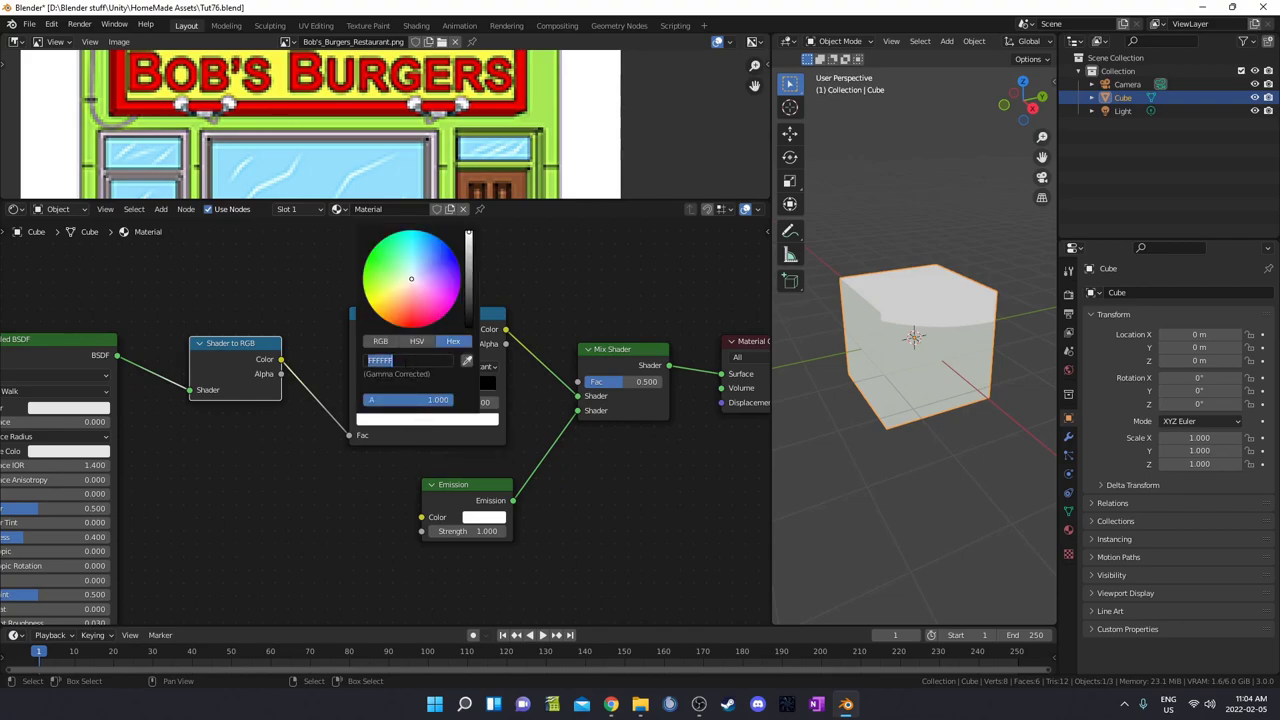
{"action": "type", "text": "65bf4a"}
{"action": "key", "text": "Return"}
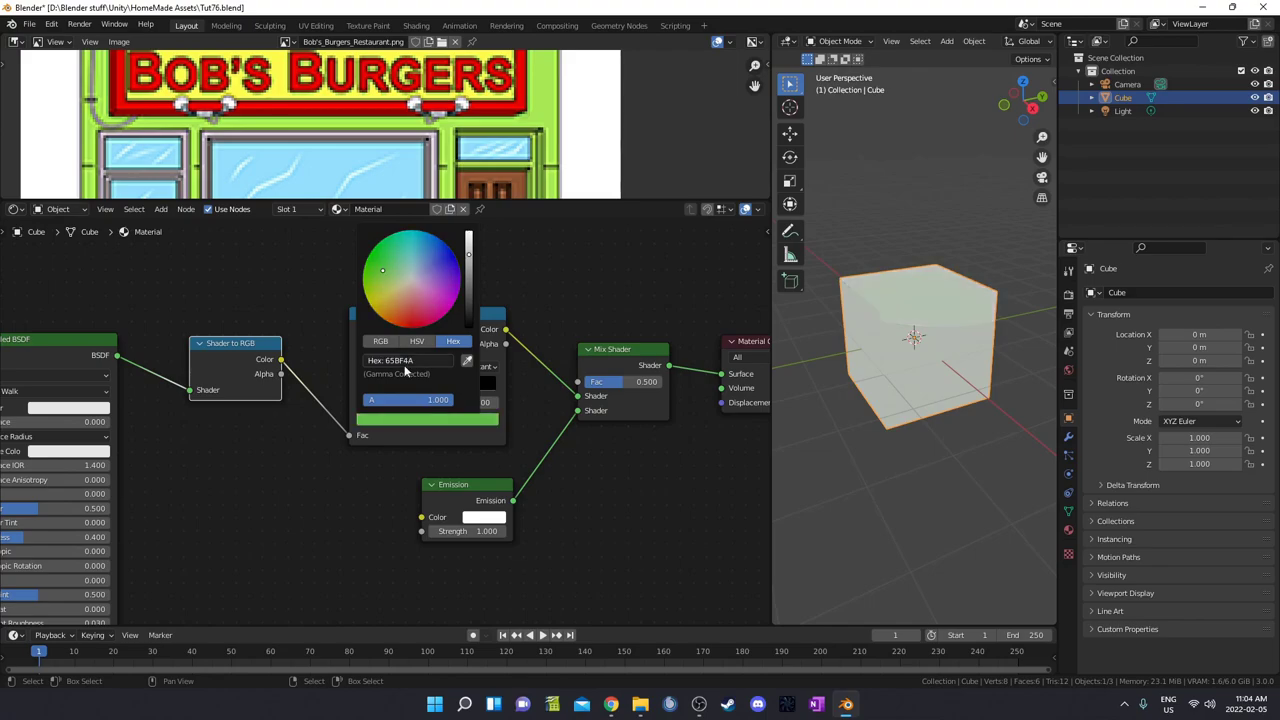
Step: Change the colour of the ColorRamp's last stop at 0.7 to the light green hex value 73D955
{"action": "left_click", "coordinate": [454, 388]}
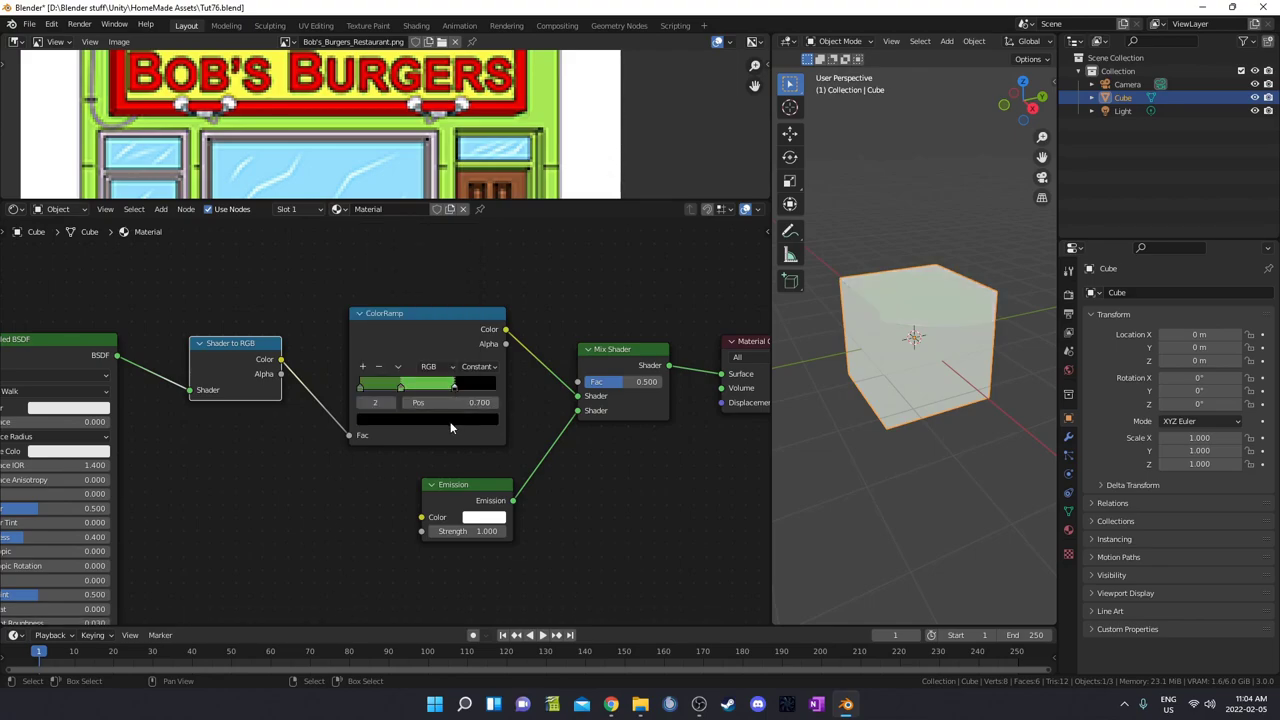
{"action": "left_click", "coordinate": [450, 421]}
{"action": "left_click", "coordinate": [423, 361]}
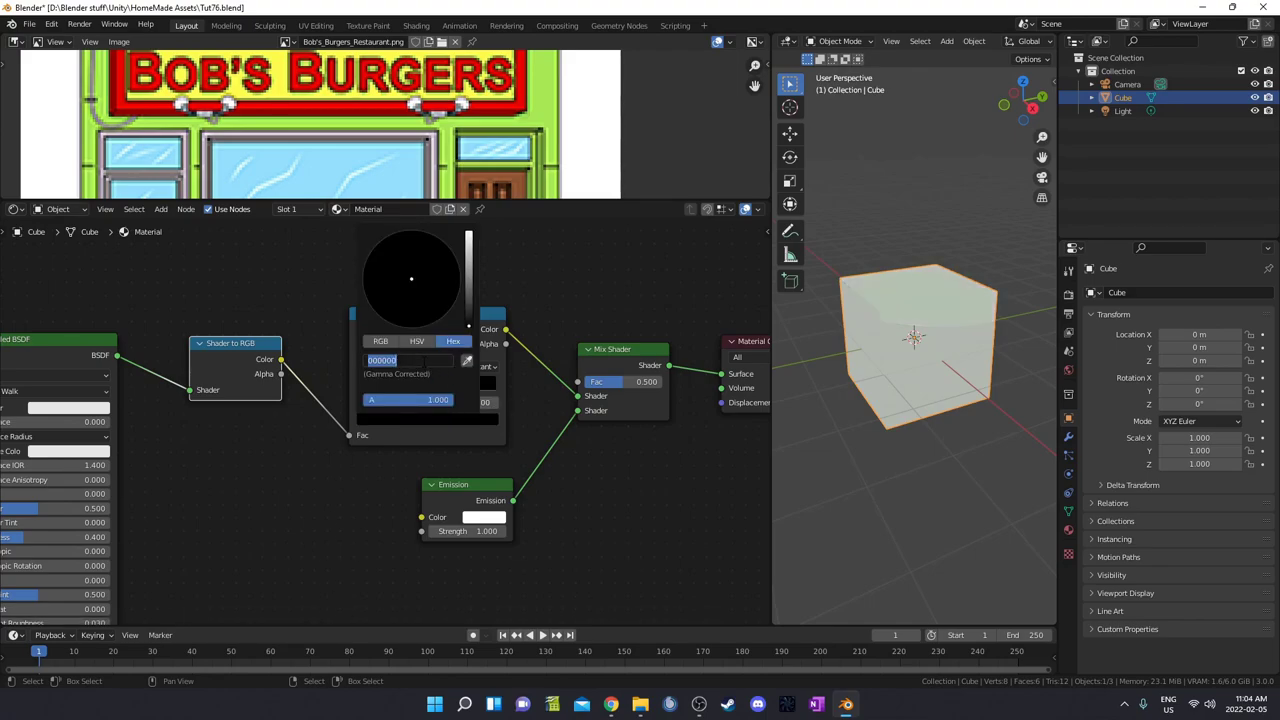
{"action": "type", "text": "73d955"}
{"action": "key", "text": "Return"}
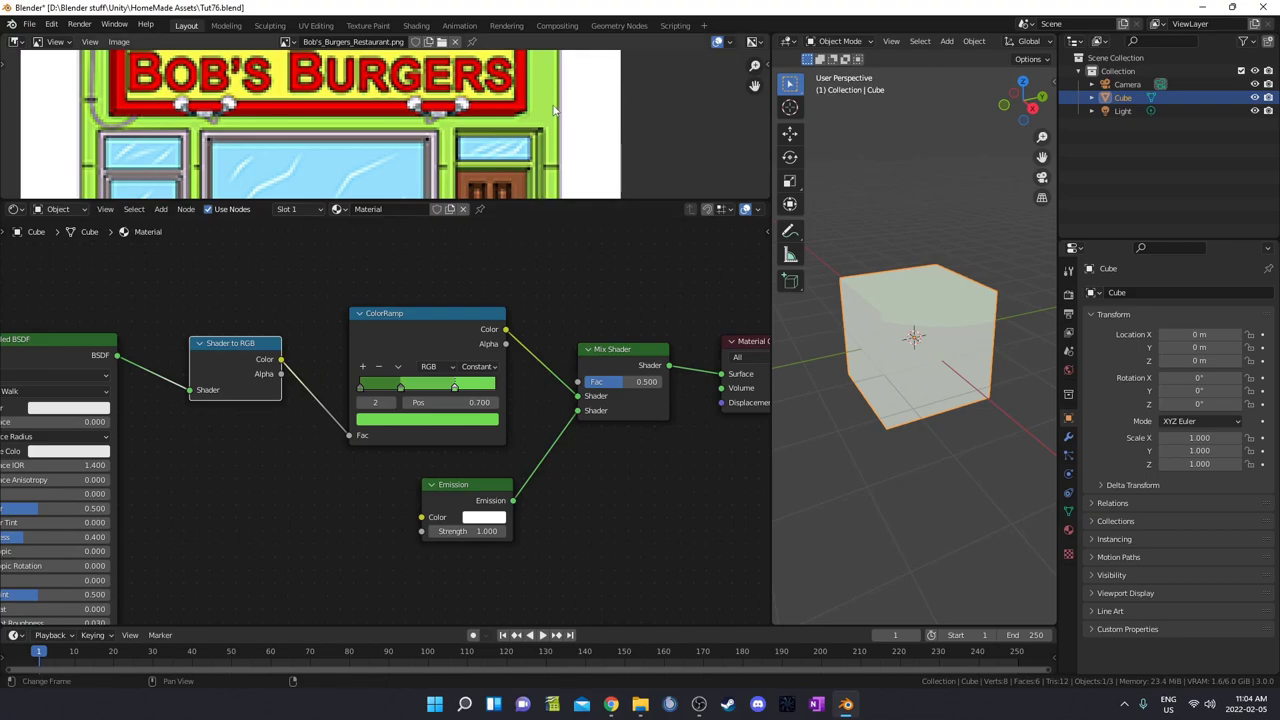
Step: Change the Emission node's colour from white to a bright light green by entering a hex value
{"action": "left_click", "coordinate": [402, 387]}
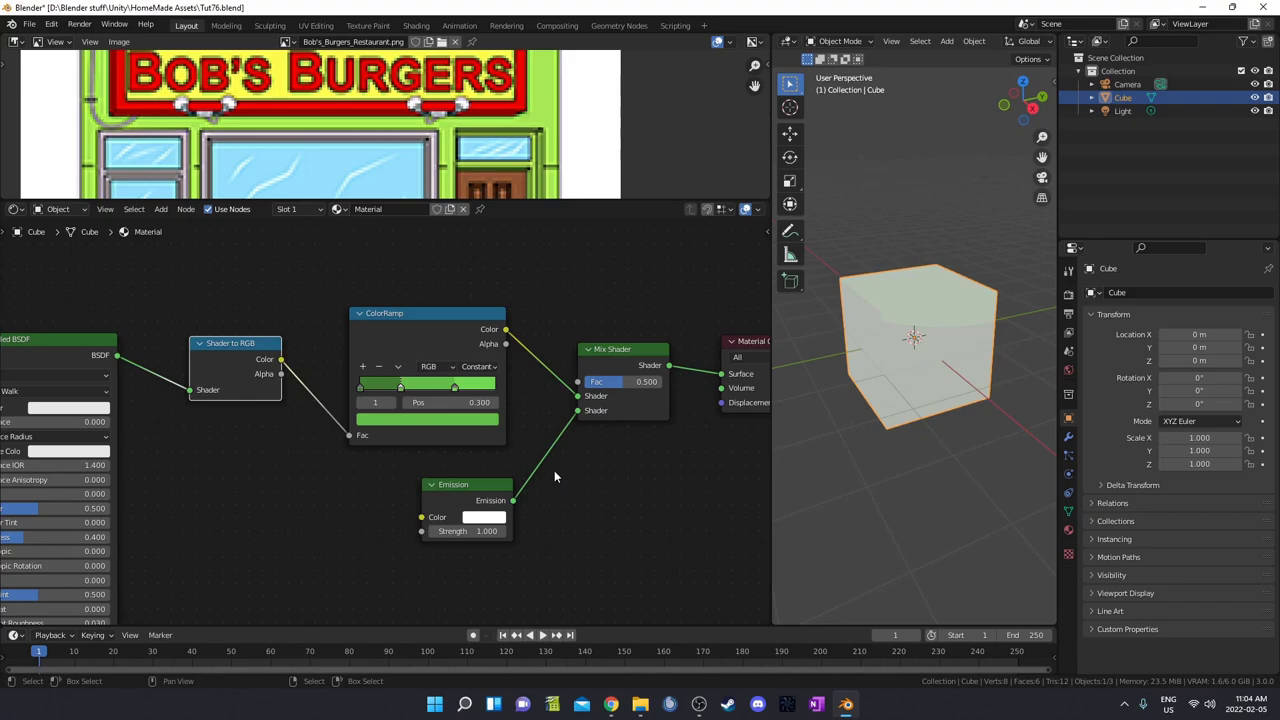
{"action": "middle_click_drag", "start_coordinate": [556, 477], "coordinate": [544, 449]}
{"action": "left_click", "coordinate": [478, 489]}
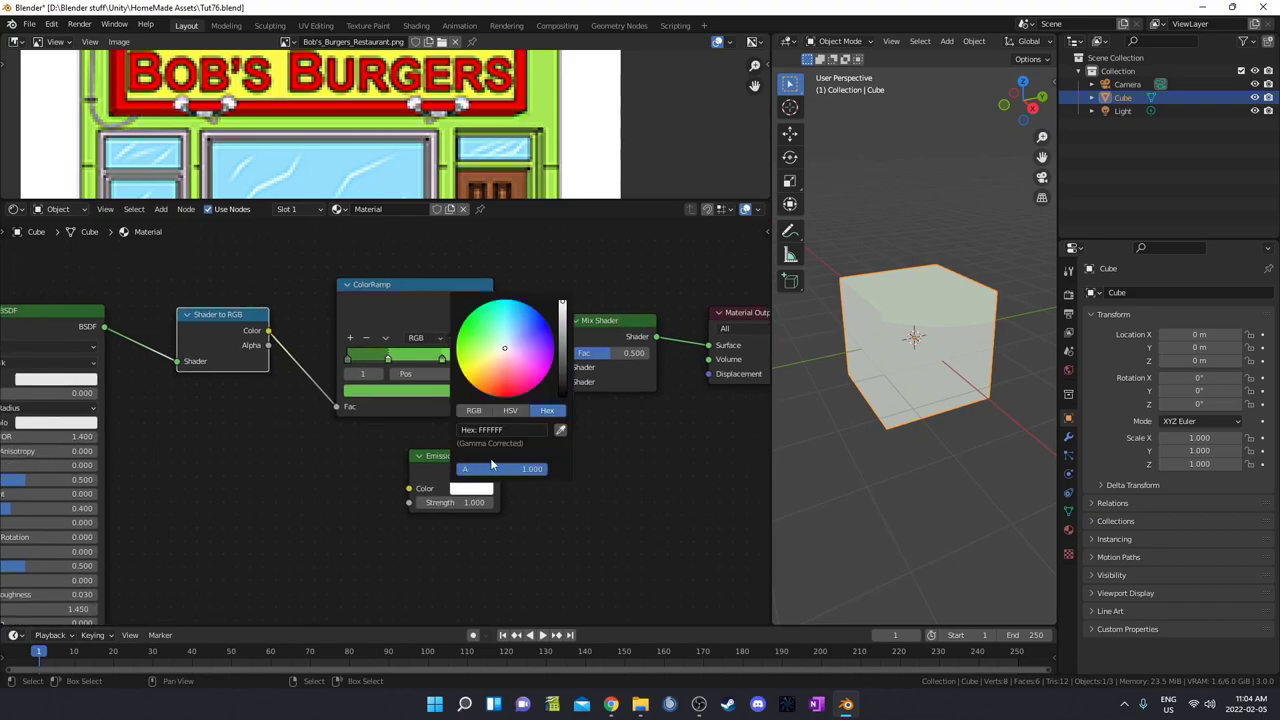
{"action": "left_click", "coordinate": [515, 431]}
{"action": "type", "text": "B7ff63"}
{"action": "key", "text": "Return"}
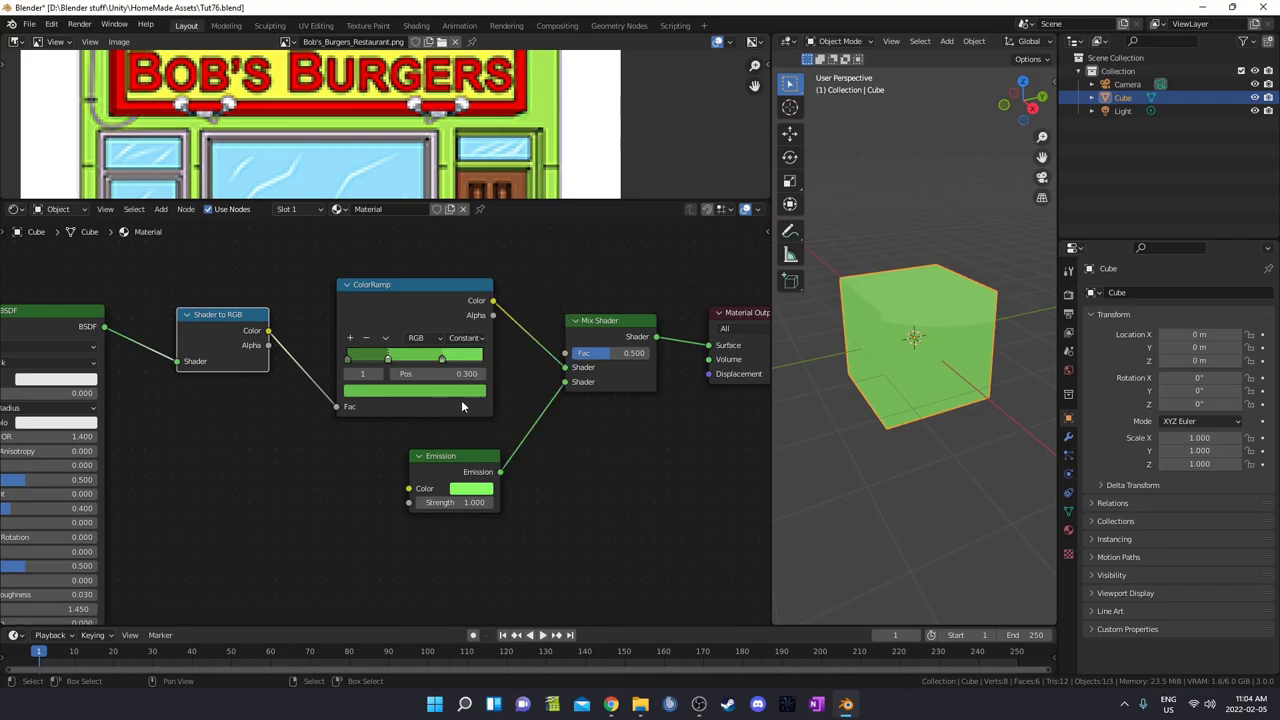
Step: Lower the Mix Shader's factor to 0.1
{"action": "middle_click_drag", "start_coordinate": [624, 358], "coordinate": [605, 357]}
{"action": "mouse_move", "coordinate": [604, 356]}
{"action": "left_mouse_down"}
{"action": "mouse_move", "coordinate": [550, 352]}
{"action": "mouse_move", "coordinate": [598, 352]}
{"action": "mouse_move", "coordinate": [552, 352]}
{"action": "mouse_move", "coordinate": [567, 352]}
{"action": "left_mouse_up"}
{"action": "left_click", "coordinate": [625, 352]}
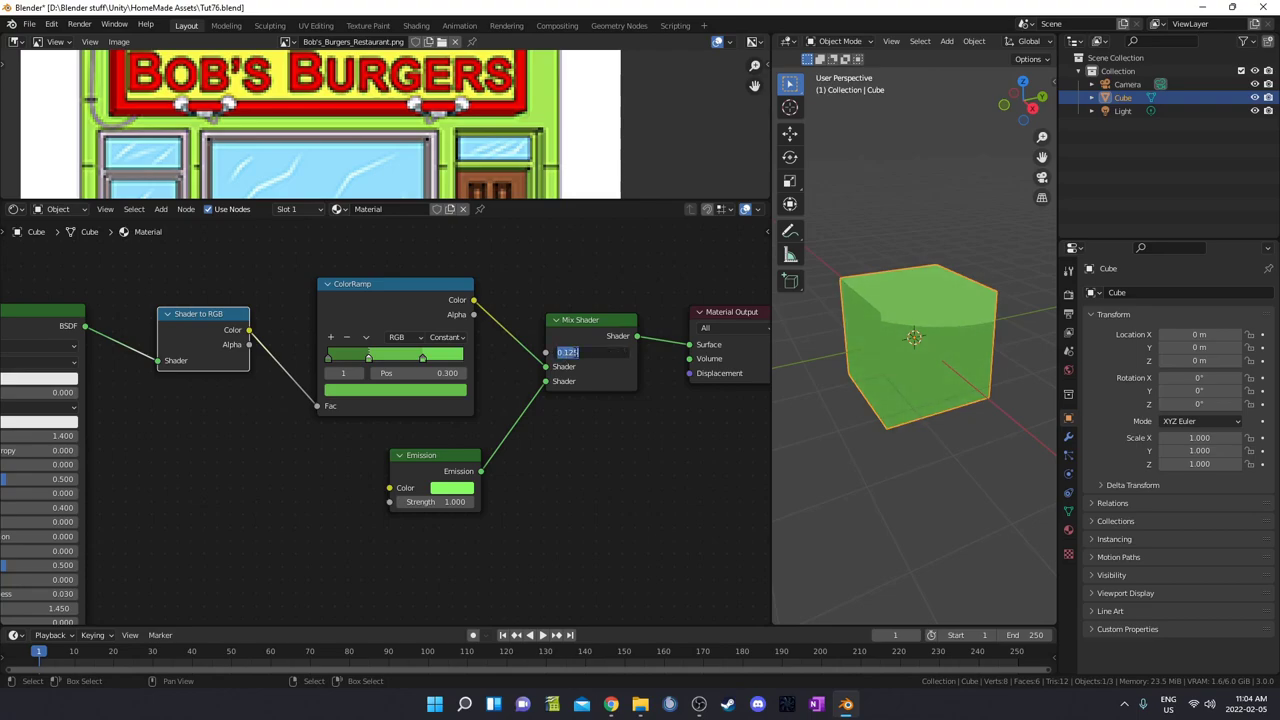
{"action": "type", "text": "0.1"}
{"action": "key", "text": "Return"}
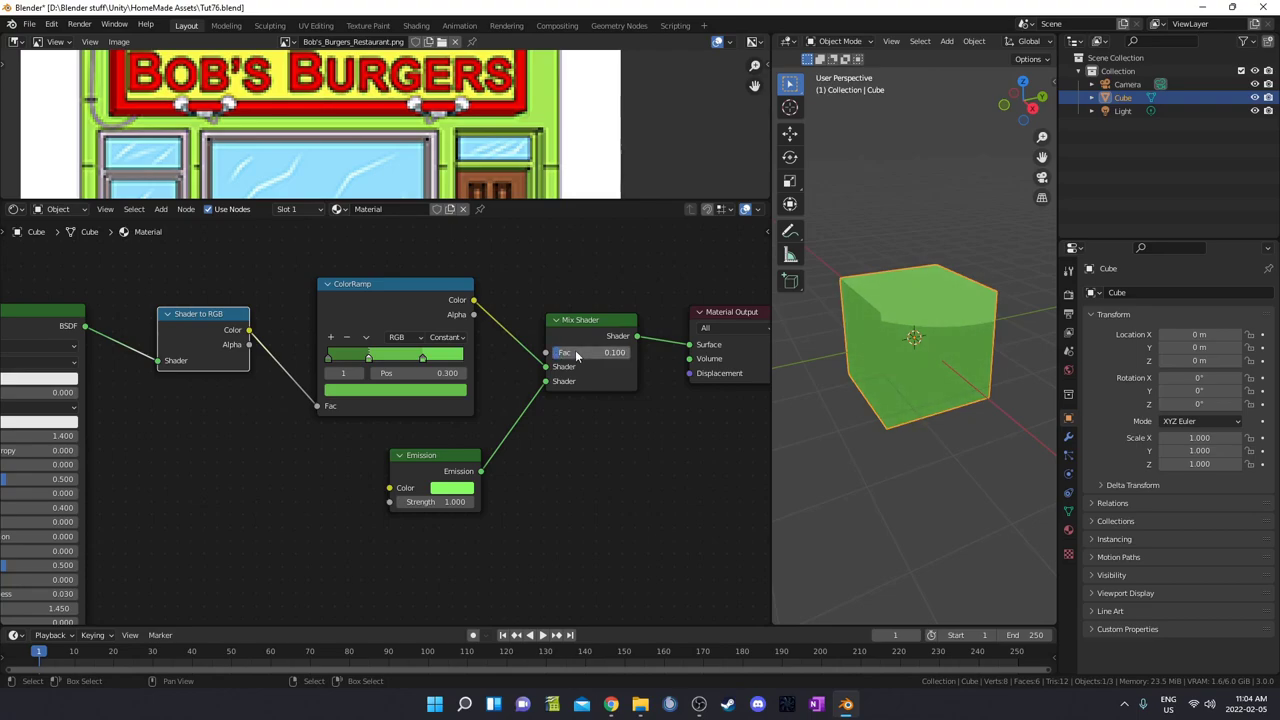
Step: Move the ColorRamp and Emission nodes slightly upward to tidy the node layout
{"action": "left_click_drag", "start_coordinate": [428, 286], "coordinate": [431, 272]}
{"action": "left_click_drag", "start_coordinate": [427, 454], "coordinate": [422, 441]}
{"action": "middle_click_drag", "start_coordinate": [593, 398], "coordinate": [567, 422]}
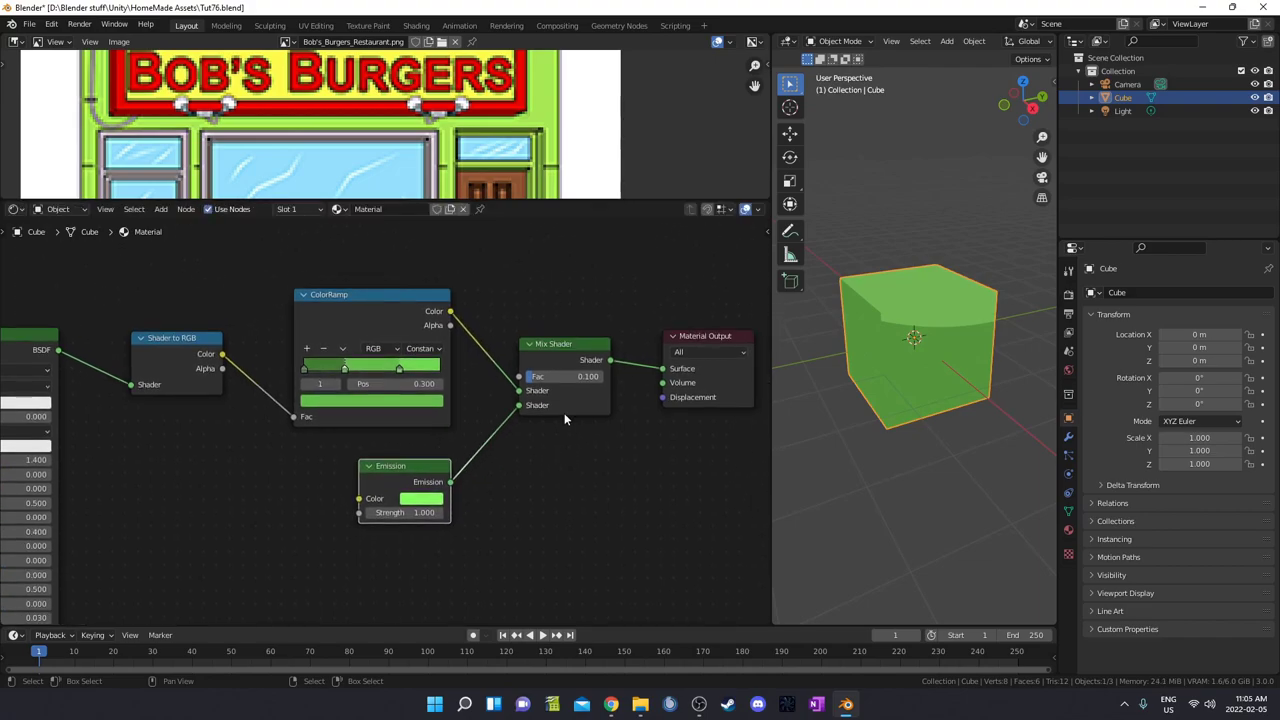
Step: Try a Mix Shader factor of 0 to preview the cube's shading, and undo the change
{"action": "middle_click_drag", "start_coordinate": [892, 354], "coordinate": [933, 358]}
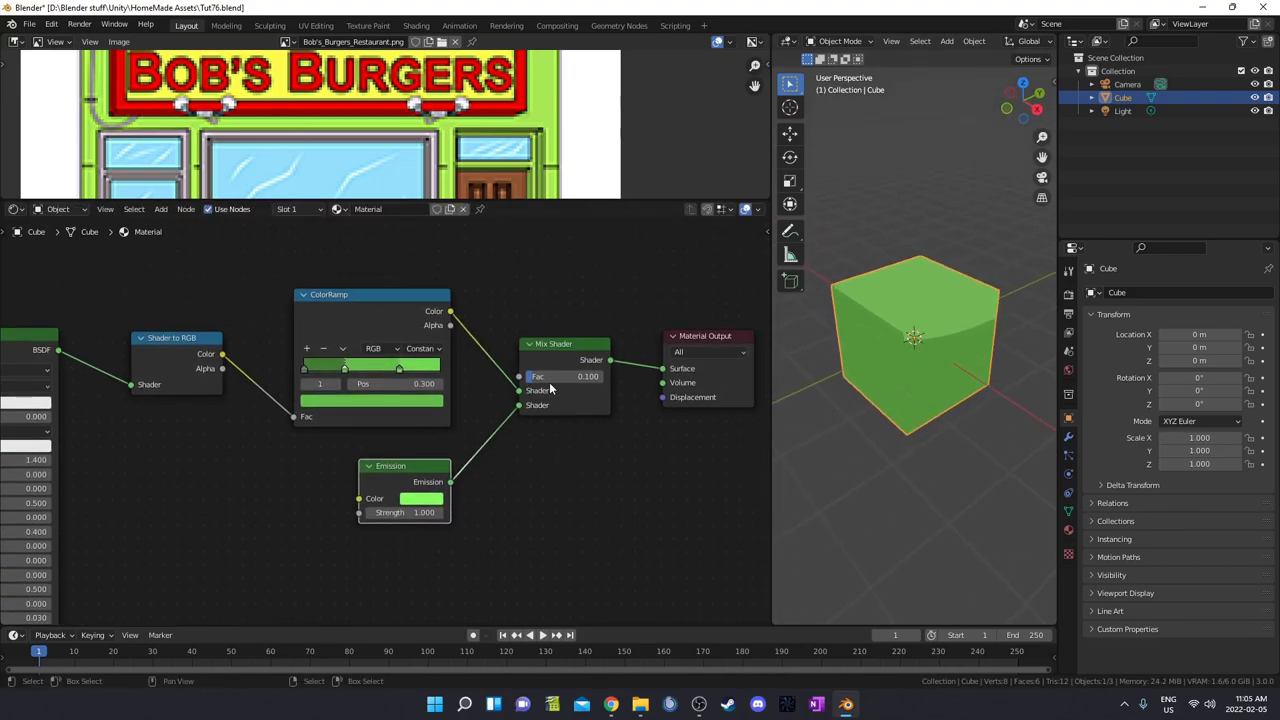
{"action": "left_click_drag", "start_coordinate": [545, 388], "coordinate": [520, 388]}
{"action": "middle_click_drag", "start_coordinate": [1010, 352], "coordinate": [937, 350]}
{"action": "scroll", "coordinate": [935, 364], "scroll_direction": "up", "scroll_amount": 2}
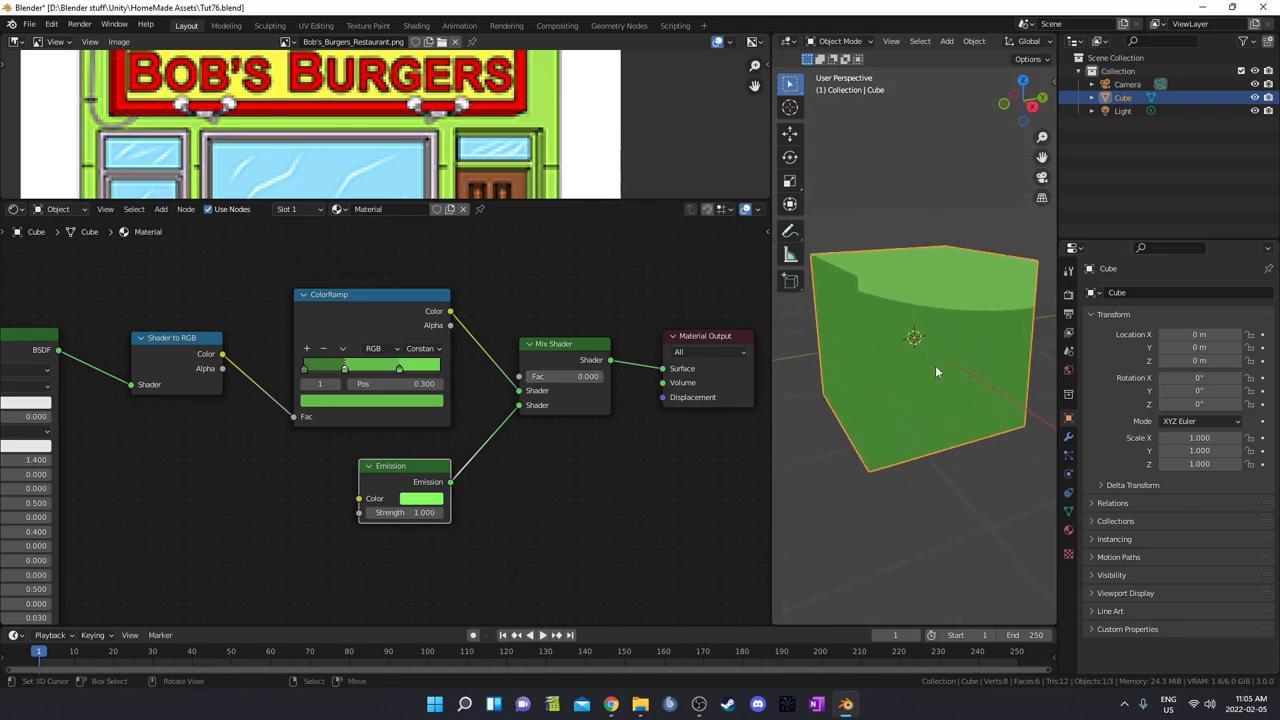
{"action": "left_click_drag", "start_coordinate": [575, 380], "coordinate": [584, 380], "text": "ctrl"}
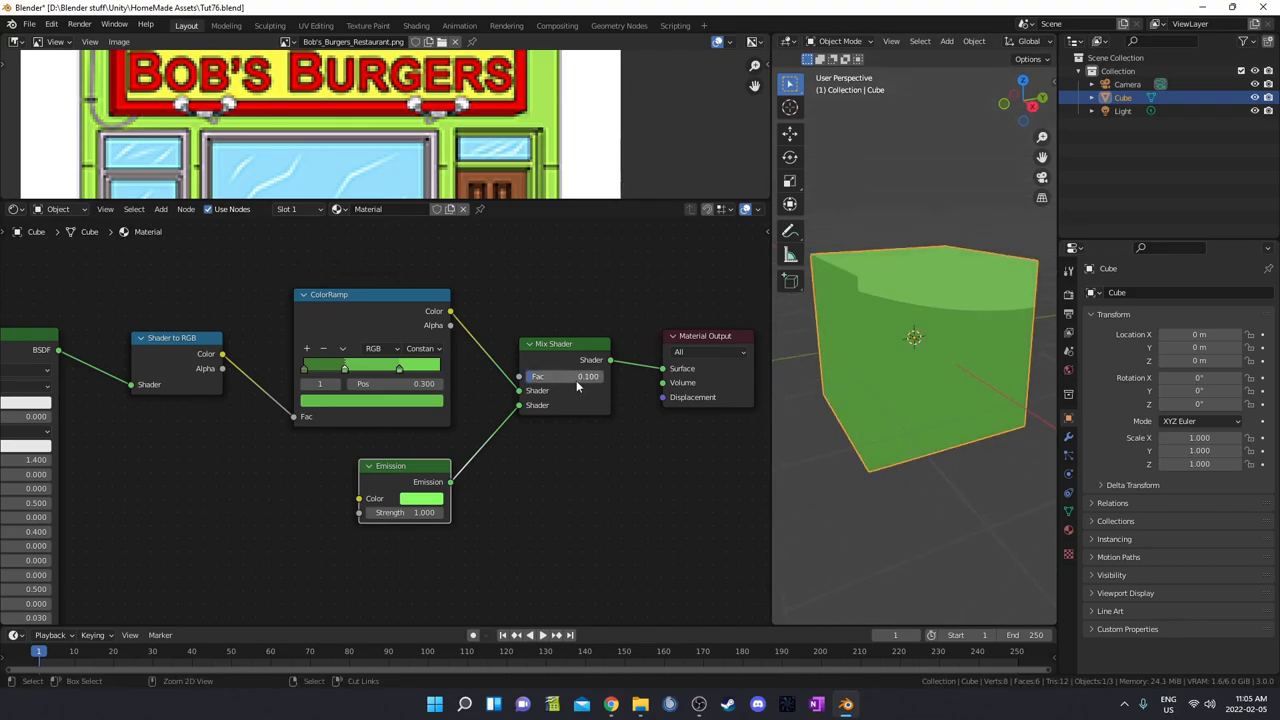
Step: Rename the cube's material as Green
{"action": "middle_click_drag", "start_coordinate": [1040, 317], "coordinate": [987, 347]}
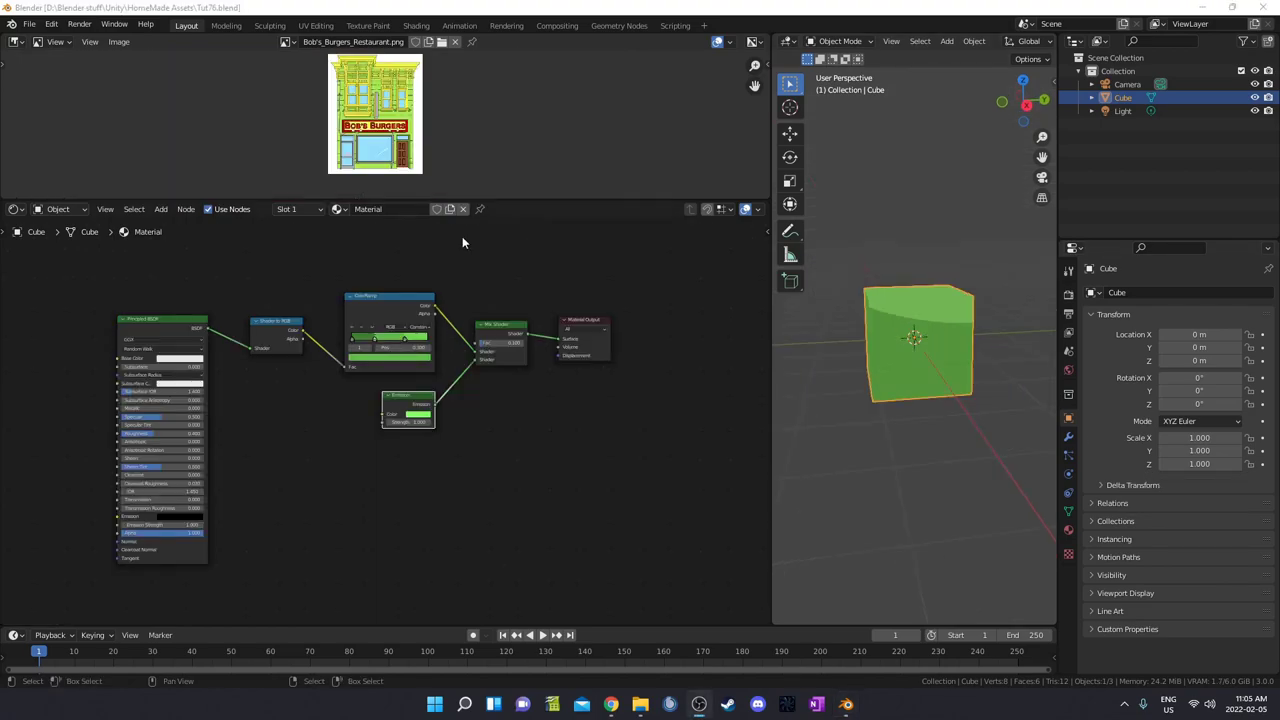
{"action": "type", "text": "Green"}
{"action": "key", "text": "Return"}
Step: Duplicate the green cube and place the copy 8 m away along the X axis
{"action": "scroll", "coordinate": [954, 363], "scroll_direction": "down", "scroll_amount": 5}
{"action": "middle_click_drag", "start_coordinate": [918, 344], "coordinate": [911, 385]}
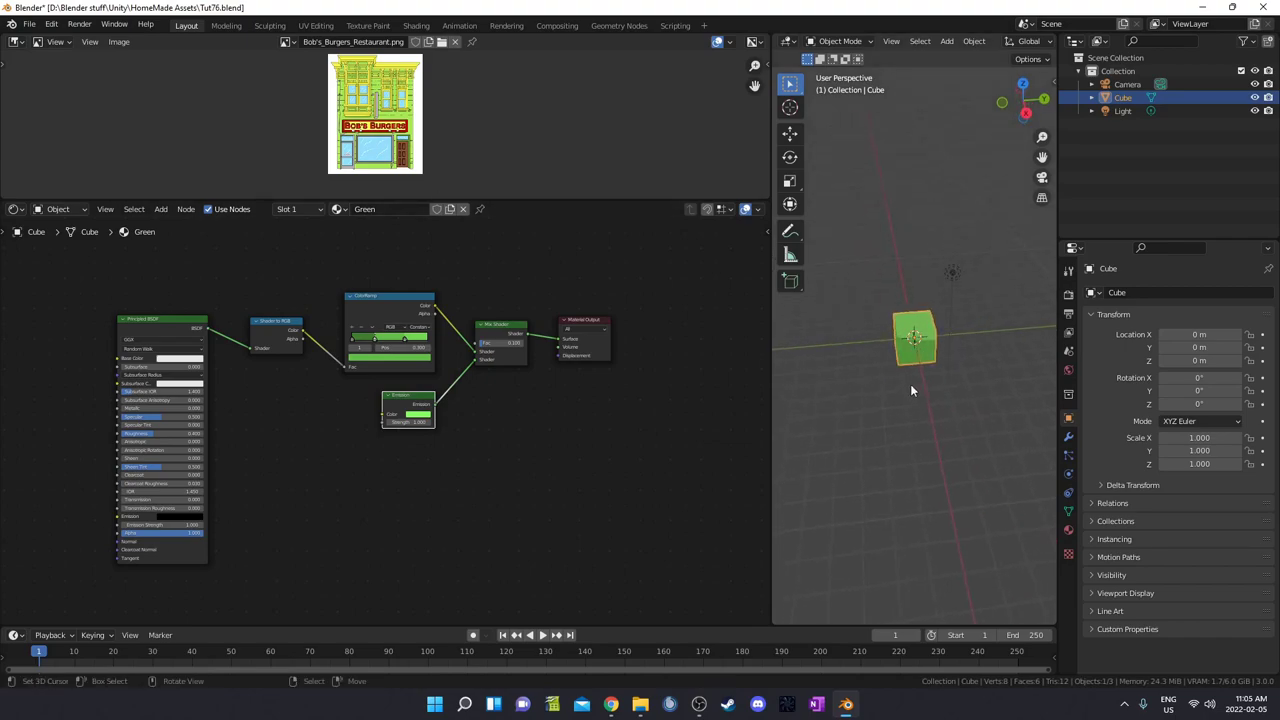
{"action": "key", "text": "shift+d"}
{"action": "key", "text": "x"}
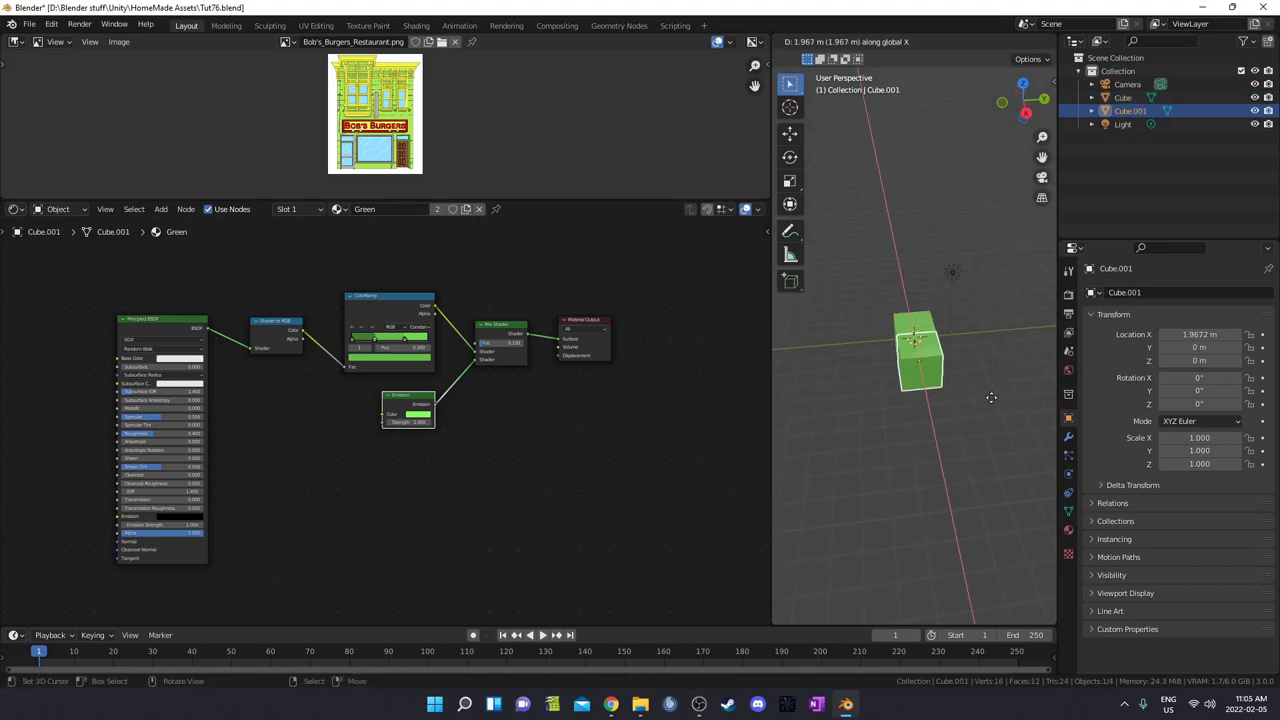
{"action": "left_click", "coordinate": [886, 420], "text": "ctrl"}
{"action": "middle_click_drag", "start_coordinate": [886, 420], "coordinate": [1000, 391]}
{"action": "scroll", "coordinate": [993, 406], "scroll_direction": "up", "scroll_amount": 6}
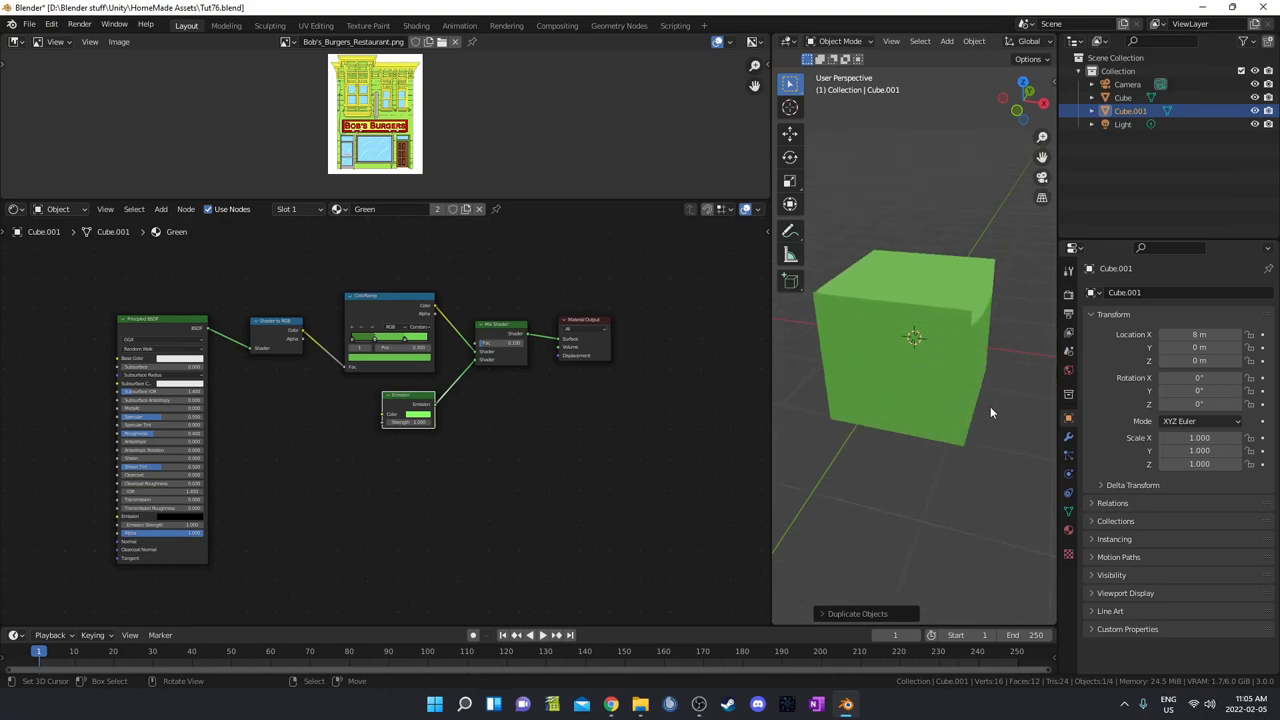
Step: Make a separate copy of the Green material for the original cube and name it Yellow
{"action": "left_click", "coordinate": [952, 332]}
{"action": "middle_click_drag", "start_coordinate": [912, 400], "coordinate": [866, 404]}
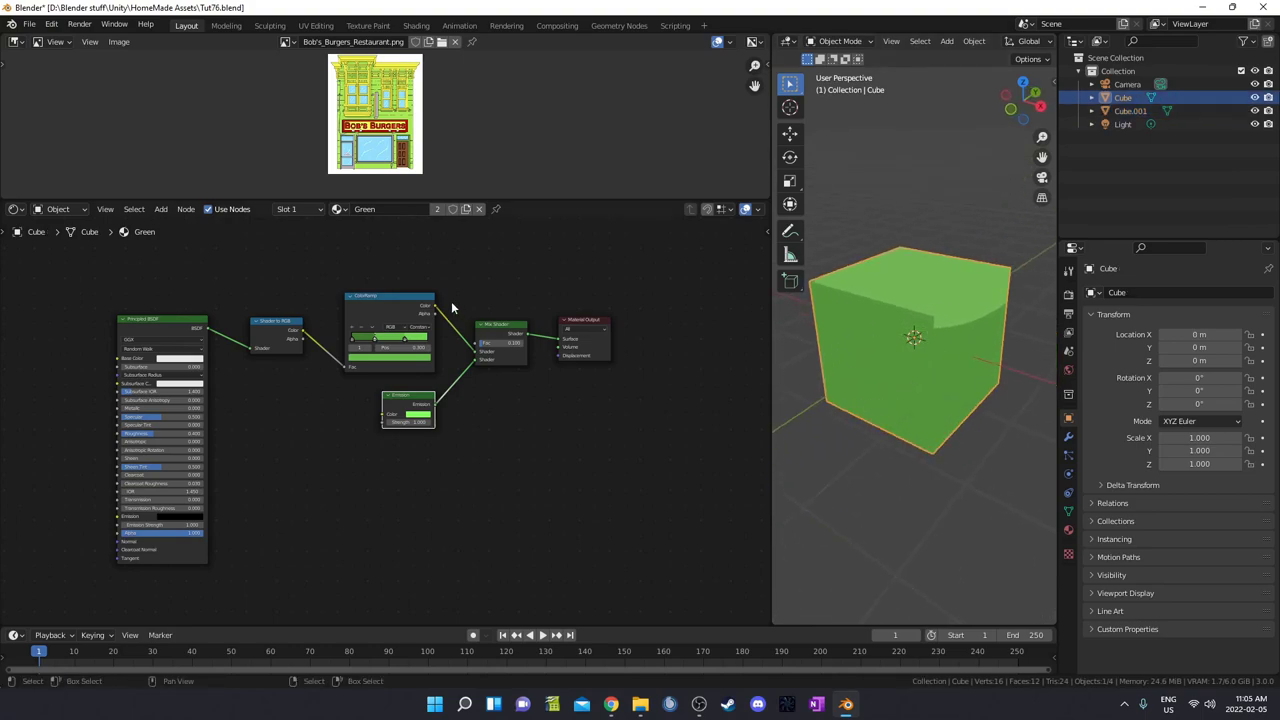
{"action": "left_click", "coordinate": [467, 209]}
{"action": "double_click", "coordinate": [410, 209]}
{"action": "type", "text": "Yellow"}
{"action": "key", "text": "Return"}
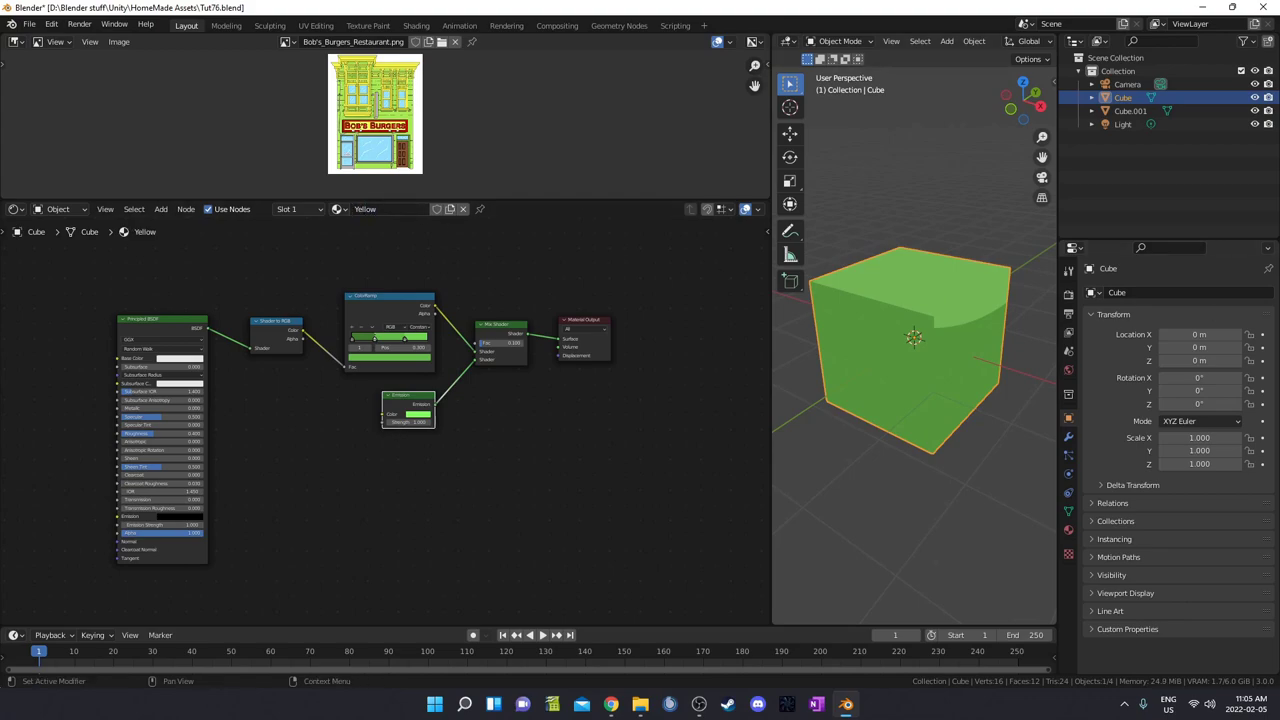
Step: Select the duplicate and the original cube in turn to compare their assigned materials
{"action": "scroll", "coordinate": [1026, 358], "scroll_direction": "down", "scroll_amount": 5}
{"action": "middle_click_drag", "start_coordinate": [1026, 358], "coordinate": [1005, 357]}
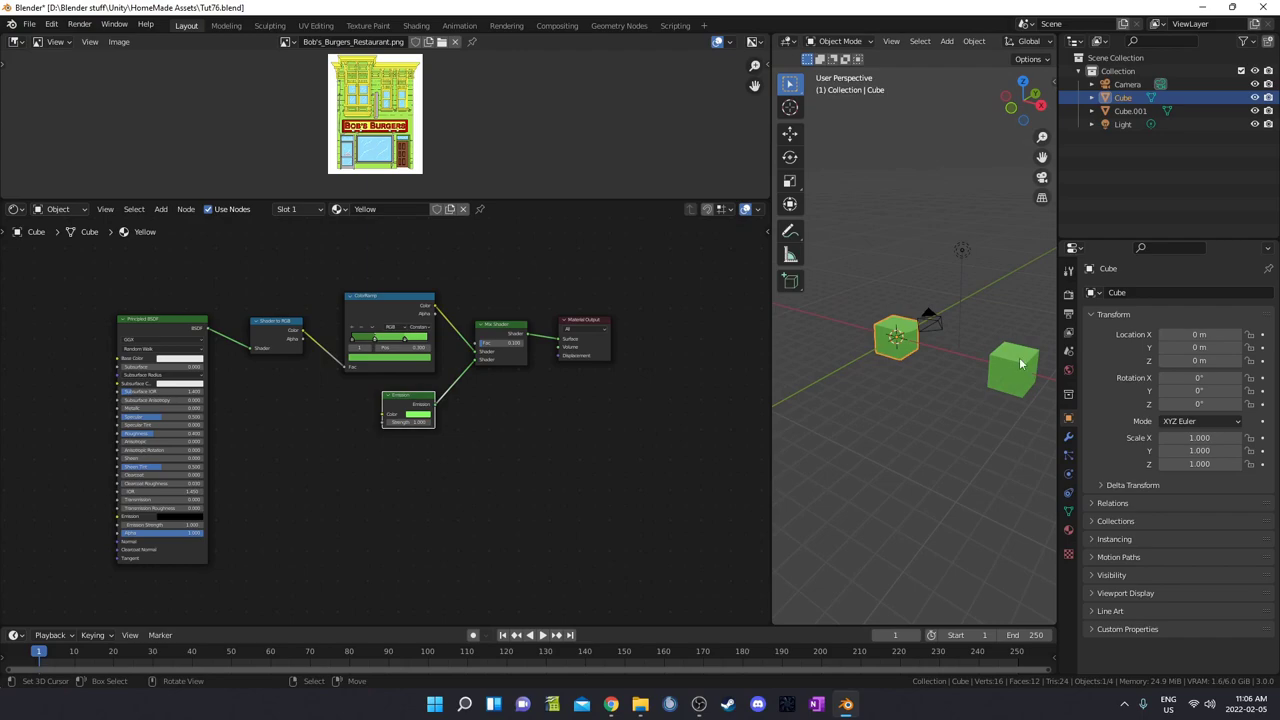
{"action": "left_click", "coordinate": [1008, 360]}
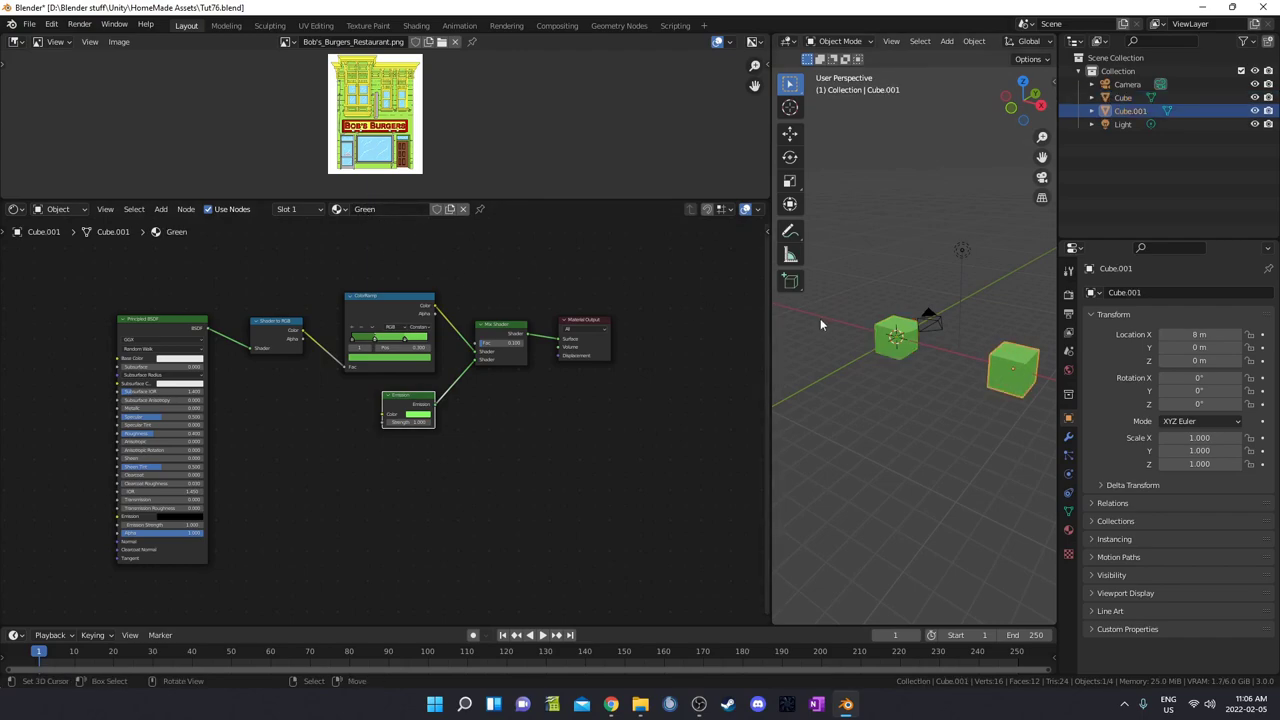
{"action": "left_click", "coordinate": [895, 338]}
Step: Change the colour of the Yellow material's ColorRamp stop at 0.7 to pink
{"action": "scroll", "coordinate": [523, 449], "scroll_direction": "up", "scroll_amount": 3}
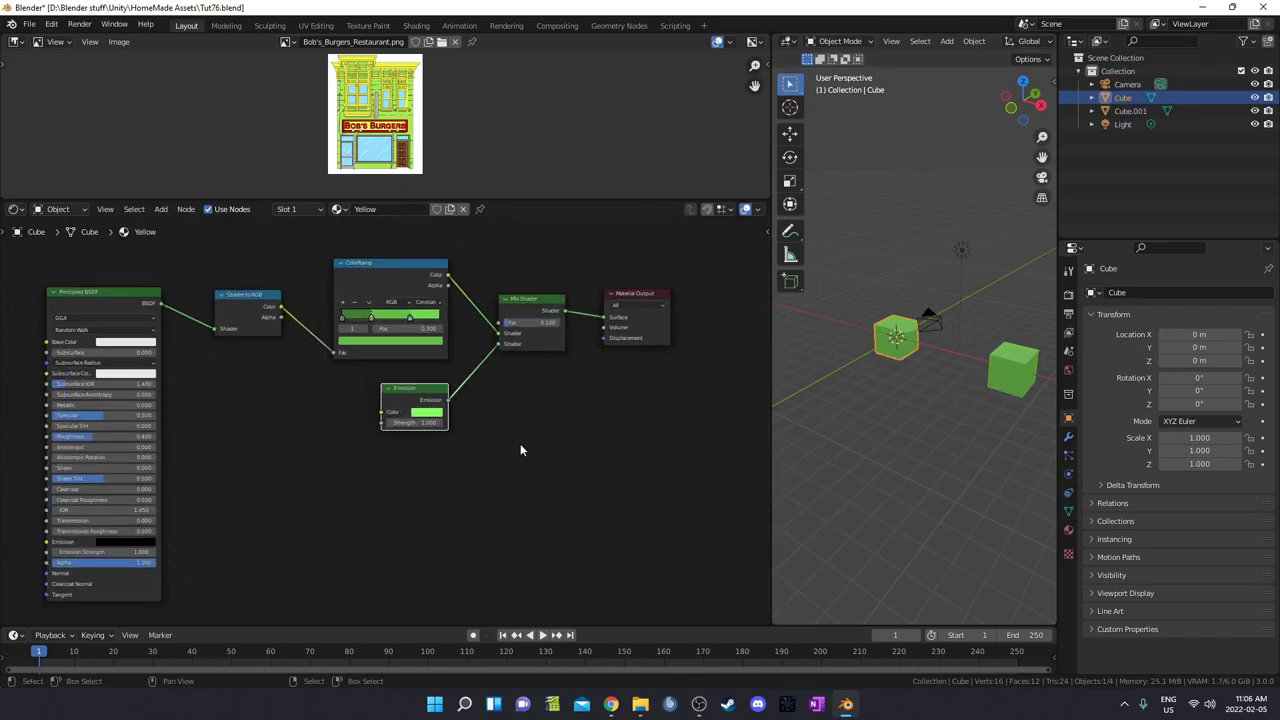
{"action": "left_click", "coordinate": [417, 290]}
{"action": "left_click", "coordinate": [418, 320]}
{"action": "left_click_drag", "start_coordinate": [367, 219], "coordinate": [387, 202]}
{"action": "scroll", "coordinate": [940, 365], "scroll_direction": "up", "scroll_amount": 3}
{"action": "middle_click_drag", "start_coordinate": [940, 365], "coordinate": [890, 395]}
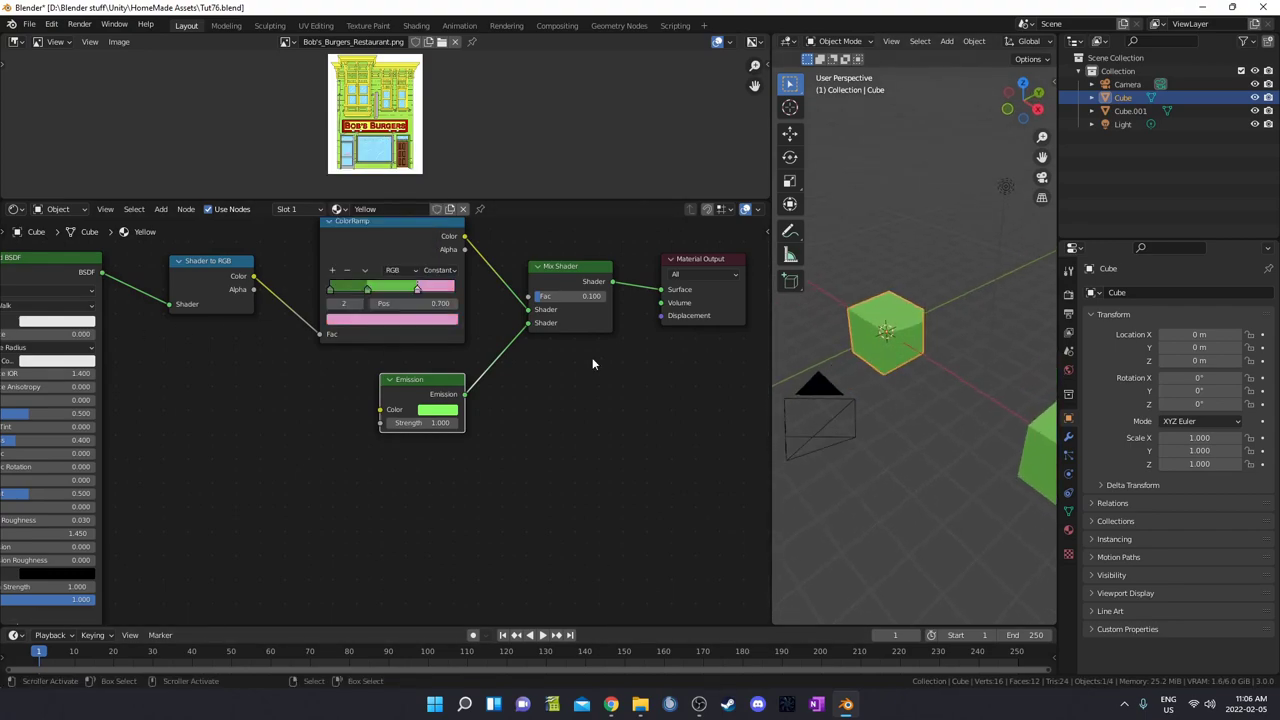
Step: Change the colour of the Yellow material's ColorRamp stop at 0.3 to purple
{"action": "left_click", "coordinate": [369, 289]}
{"action": "left_click", "coordinate": [391, 319]}
{"action": "left_click_drag", "start_coordinate": [357, 196], "coordinate": [407, 188]}
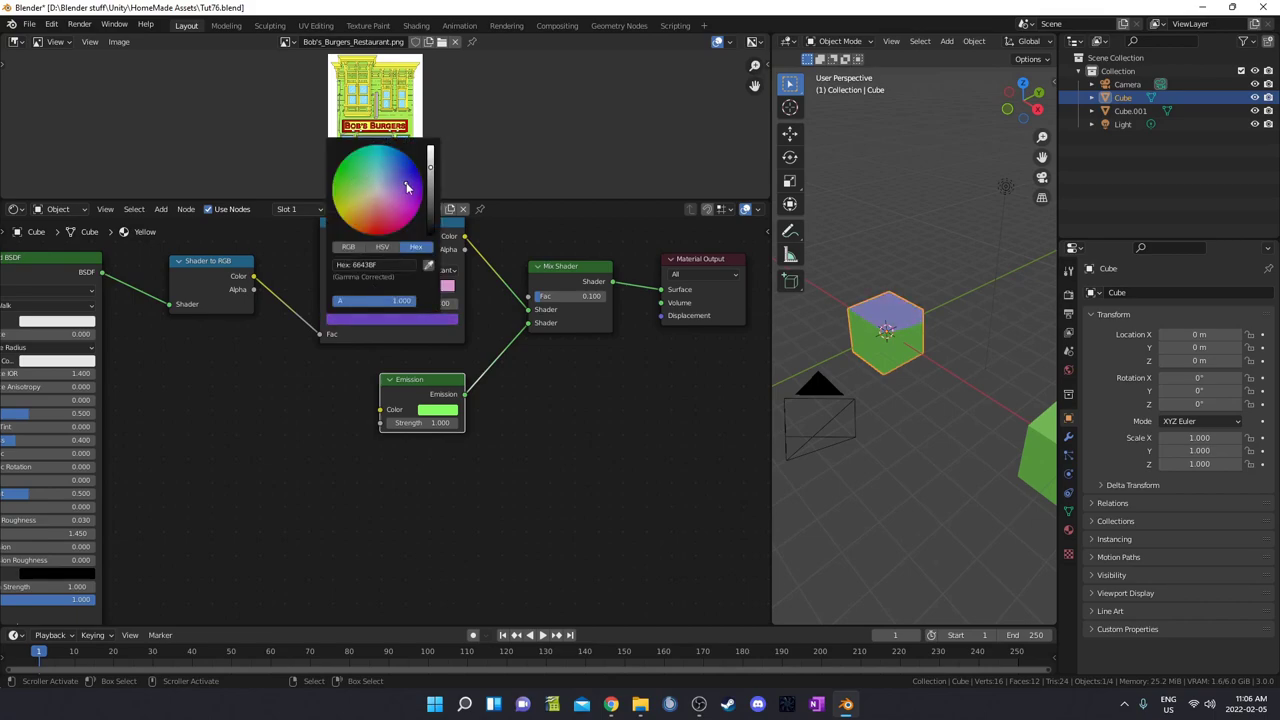
{"action": "middle_click_drag", "start_coordinate": [880, 440], "coordinate": [921, 460]}
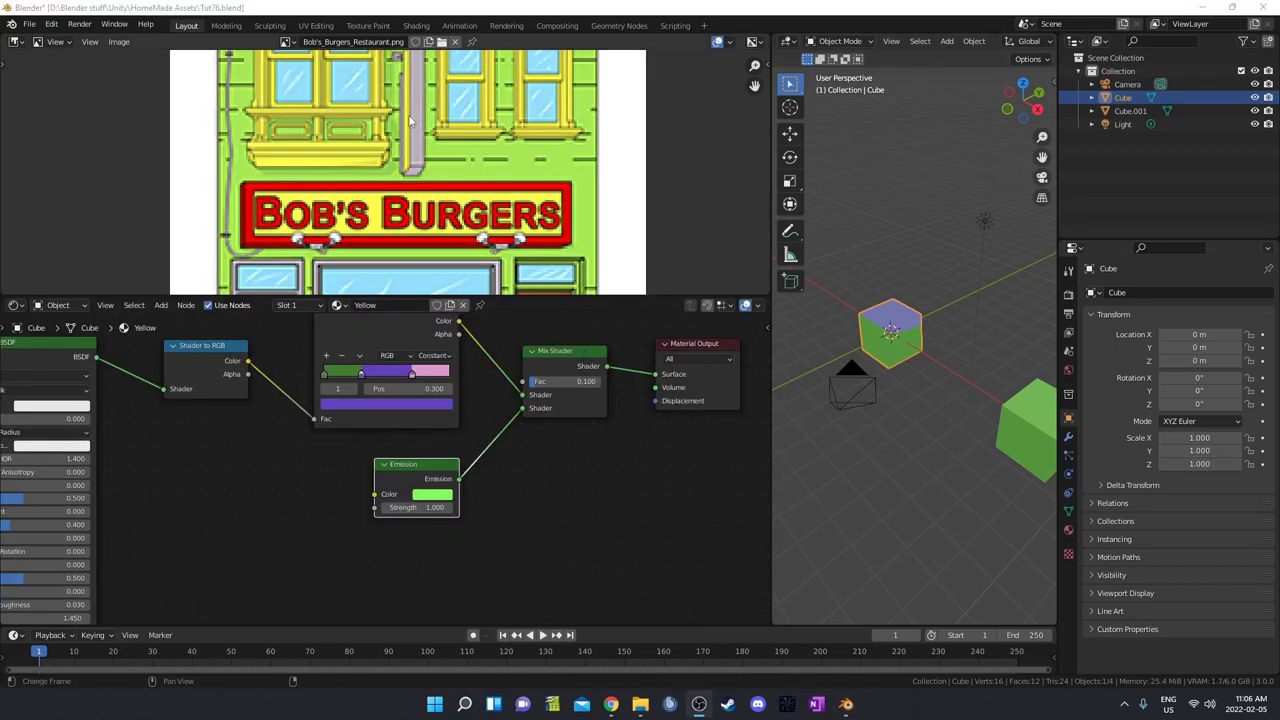
Step: Set the Yellow material's ColorRamp stop at 0.7 to a bright yellow sampled from the building in the reference image
{"action": "left_click", "coordinate": [412, 373]}
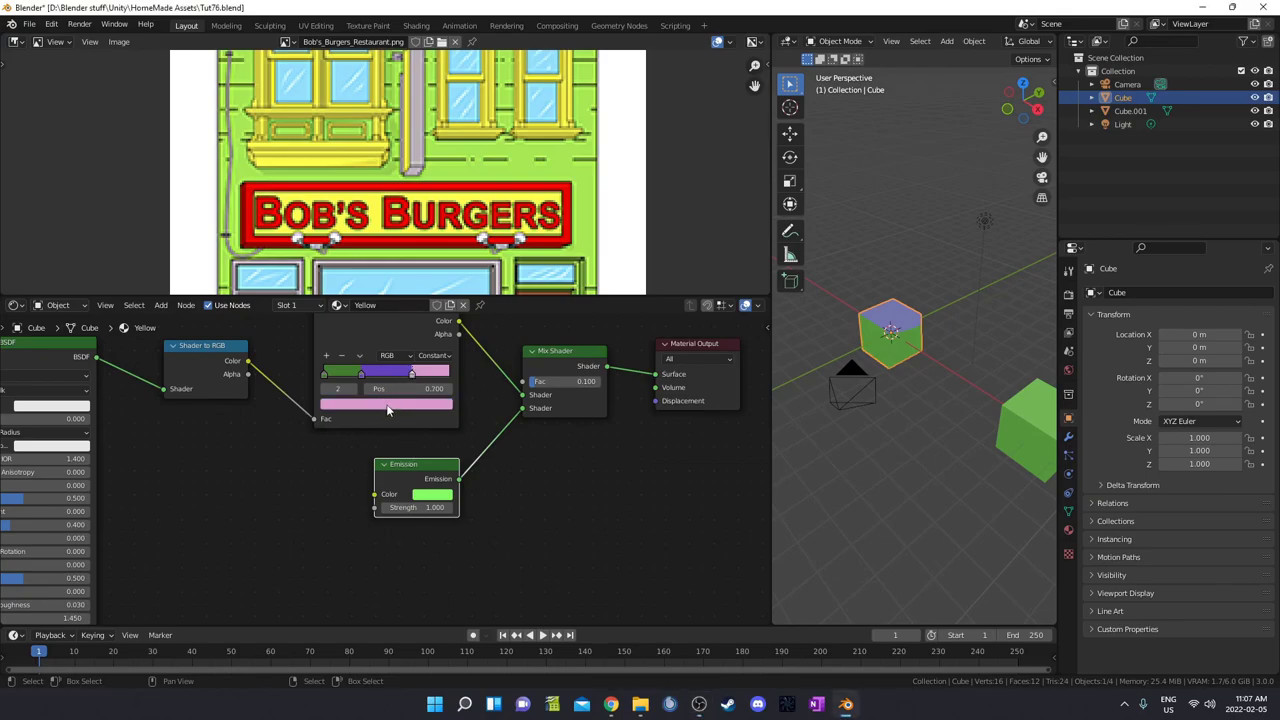
{"action": "left_click", "coordinate": [388, 404]}
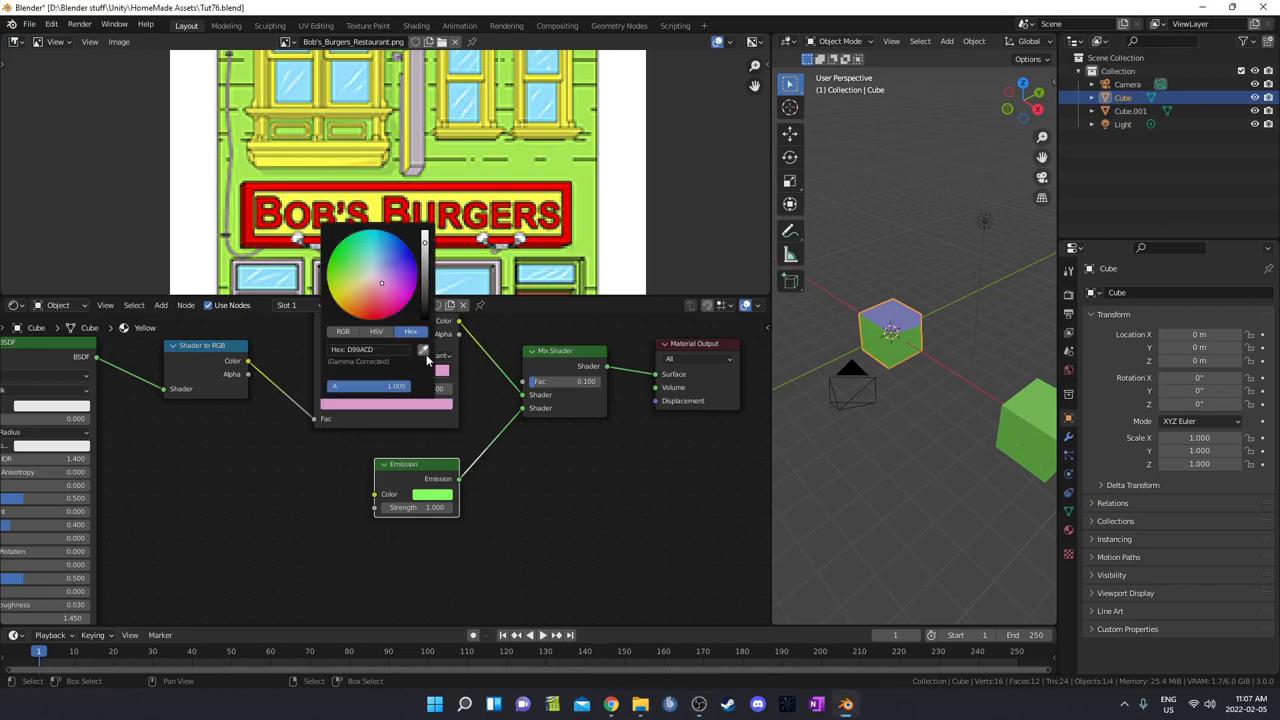
{"action": "left_click", "coordinate": [423, 353]}
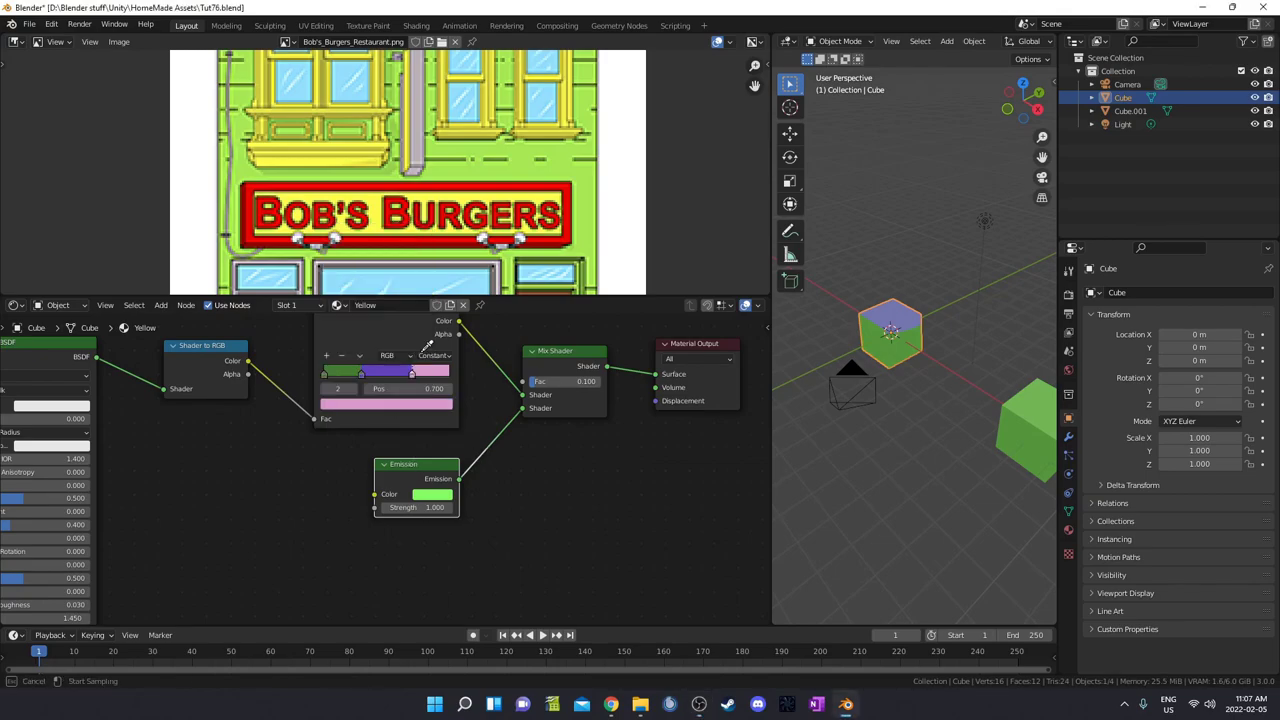
{"action": "left_click", "coordinate": [341, 153]}
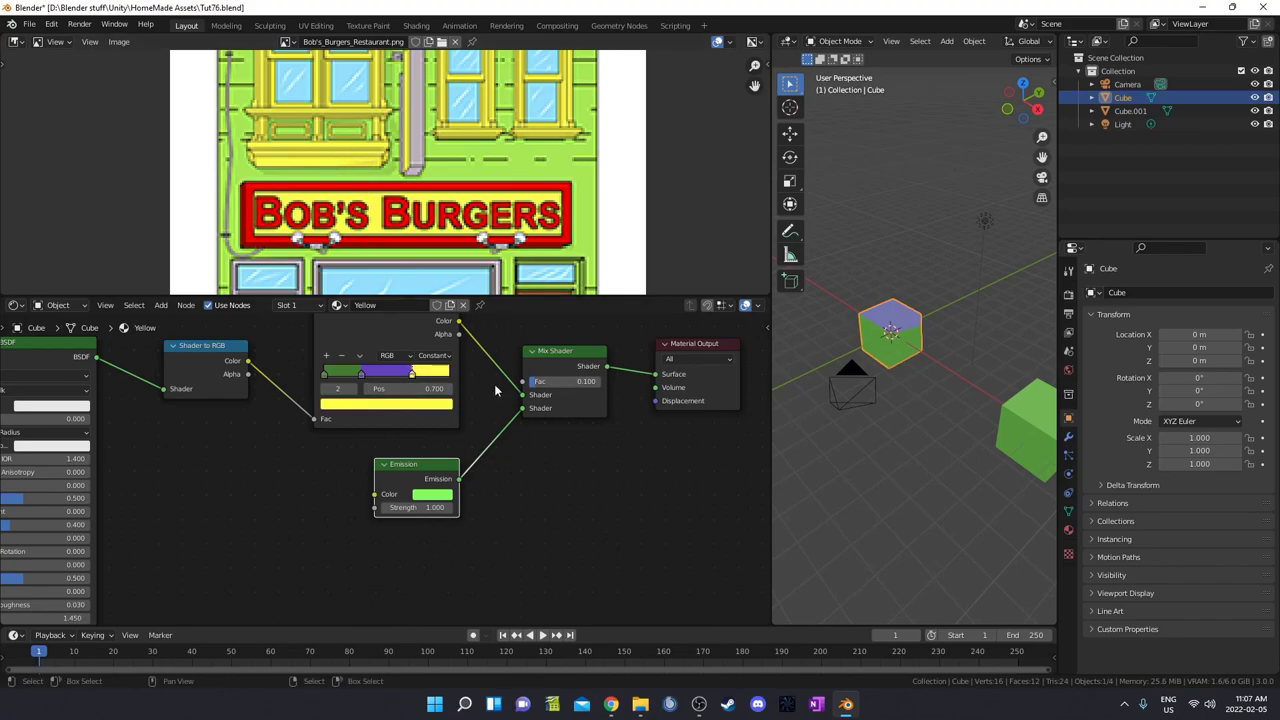
Step: Give the ColorRamp stop at 0.3 the bright yellow sampled from the ramp and darken it to CCCC40
{"action": "left_click", "coordinate": [362, 376]}
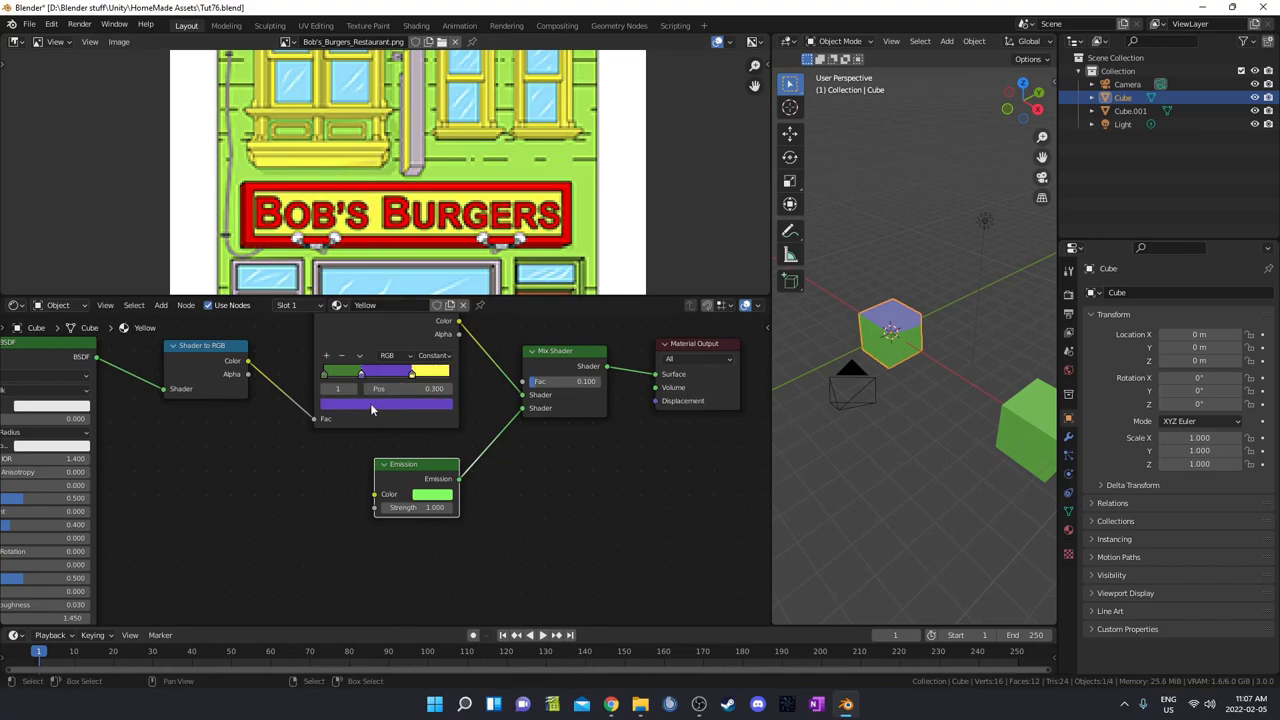
{"action": "left_click", "coordinate": [370, 403]}
{"action": "left_click", "coordinate": [424, 348]}
{"action": "left_click", "coordinate": [440, 371]}
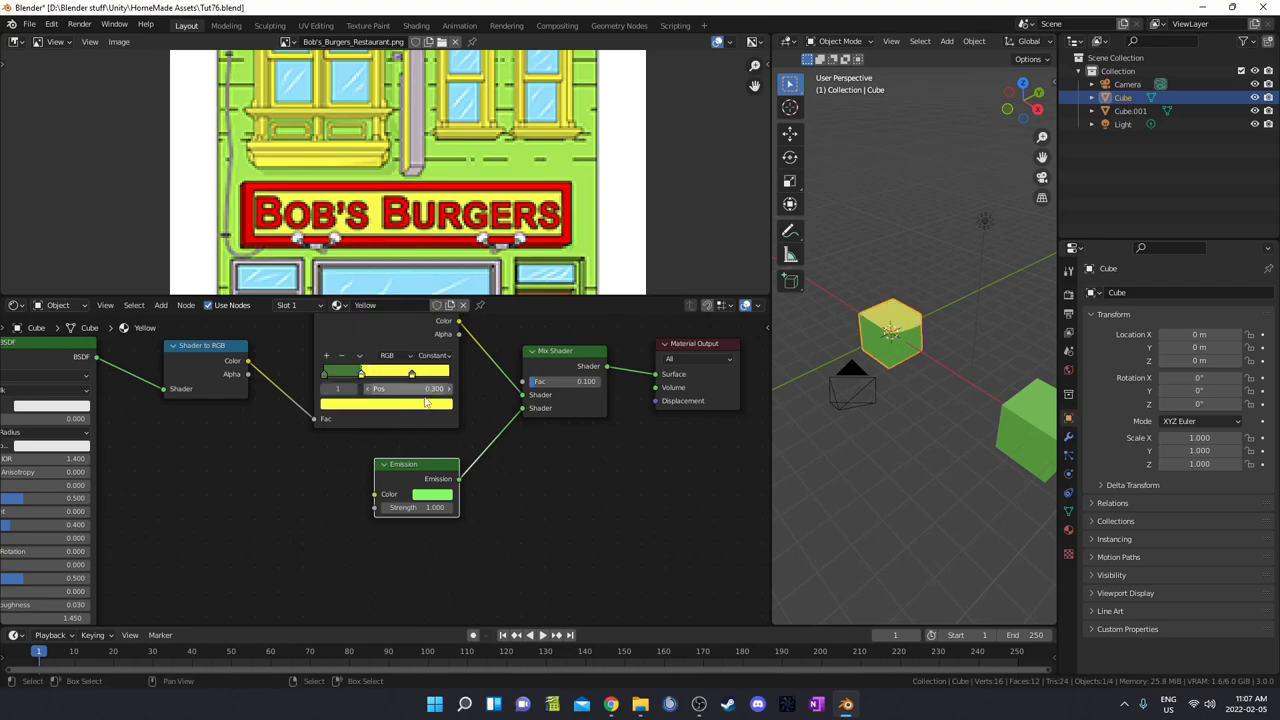
{"action": "left_click", "coordinate": [418, 408]}
{"action": "scroll", "coordinate": [388, 282], "scroll_direction": "down", "scroll_amount": 4}
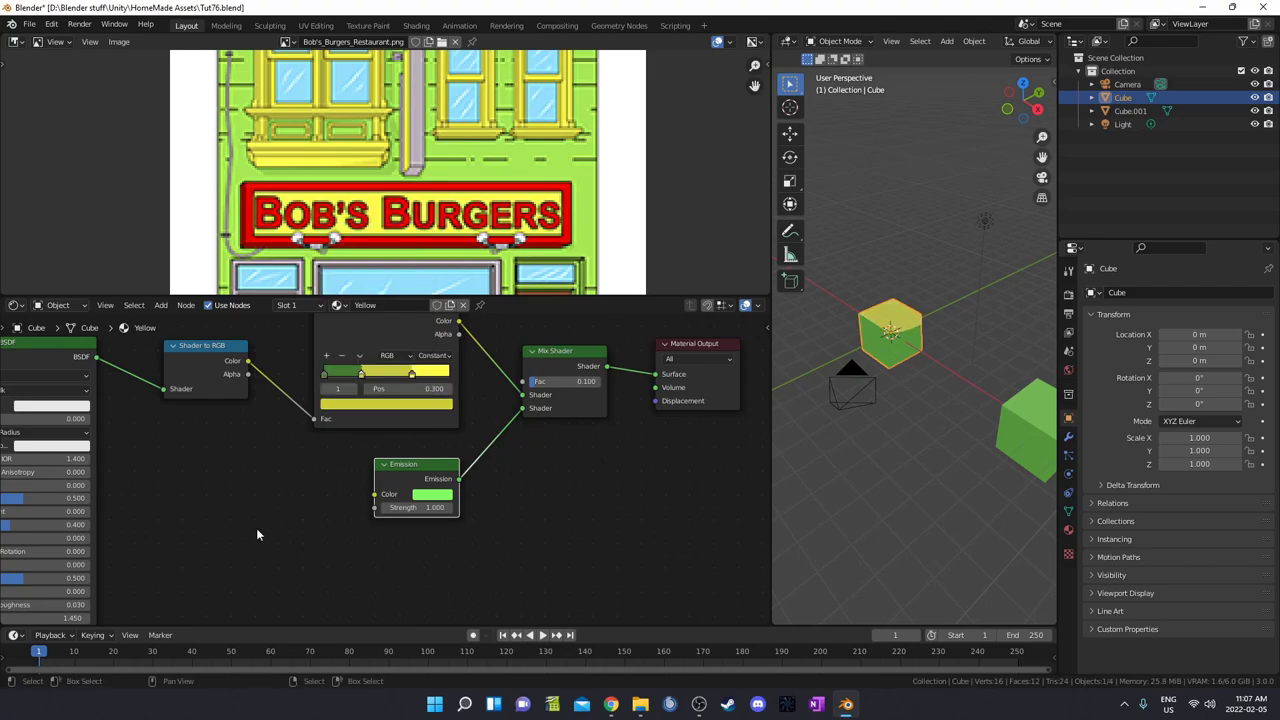
Step: Give the ColorRamp stop at 0 the bright yellow sampled from the ramp and darken it to 999930
{"action": "left_click", "coordinate": [324, 376]}
{"action": "left_click", "coordinate": [340, 405]}
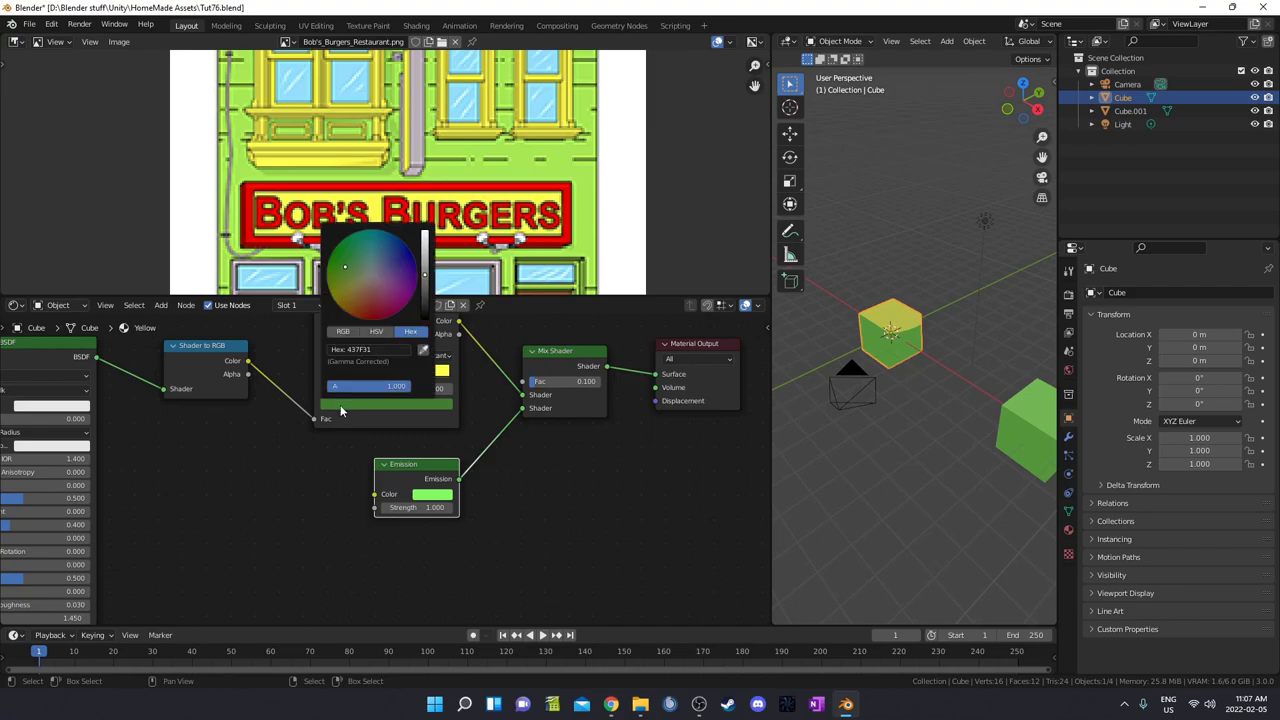
{"action": "left_click", "coordinate": [423, 349]}
{"action": "left_click", "coordinate": [438, 370]}
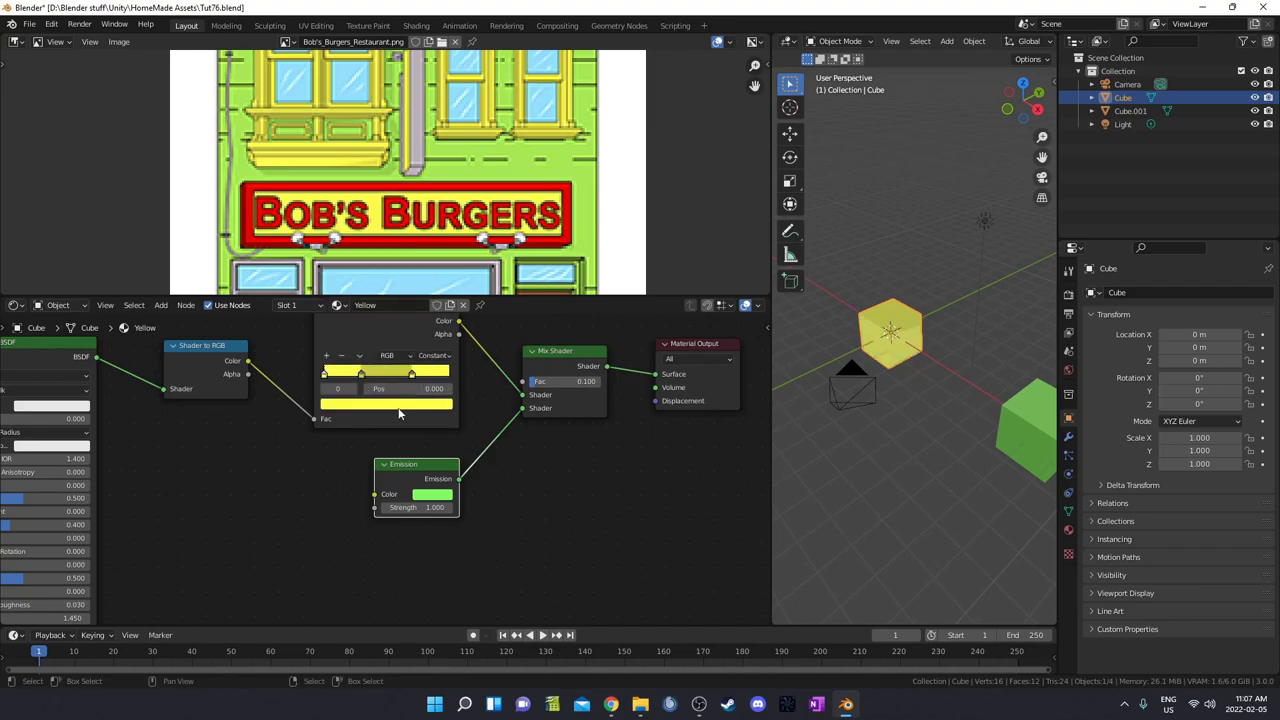
{"action": "left_click", "coordinate": [400, 408]}
{"action": "scroll", "coordinate": [369, 281], "scroll_direction": "down", "scroll_amount": 4, "text": "ctrl"}
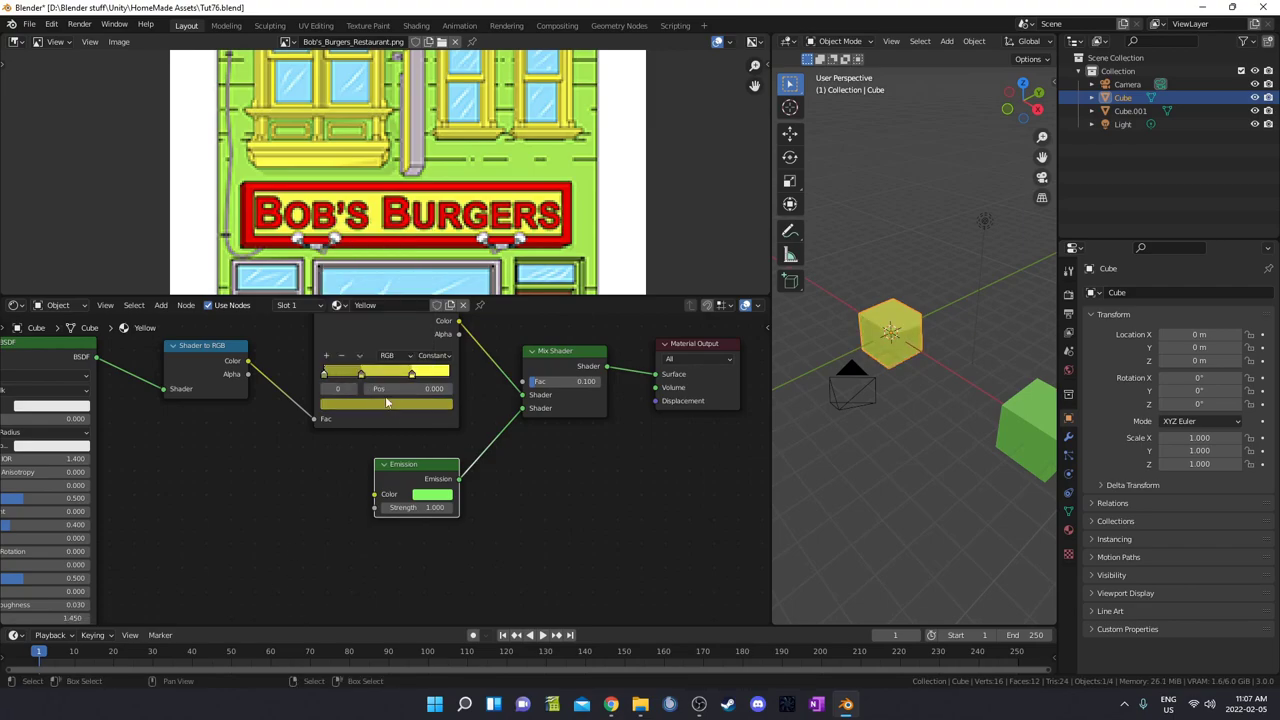
Step: Set the Yellow material's Emission colour to the bright yellow sampled from the ColorRamp
{"action": "mouse_move", "coordinate": [846, 374]}
{"action": "middle_mouse_down"}
{"action": "mouse_move", "coordinate": [828, 324]}
{"action": "mouse_move", "coordinate": [951, 353]}
{"action": "mouse_move", "coordinate": [921, 372]}
{"action": "mouse_move", "coordinate": [916, 350]}
{"action": "mouse_move", "coordinate": [840, 352]}
{"action": "middle_mouse_up"}
{"action": "scroll", "coordinate": [923, 367], "scroll_direction": "up", "scroll_amount": 5}
{"action": "scroll", "coordinate": [879, 344], "scroll_direction": "down", "scroll_amount": 5}
{"action": "left_click", "coordinate": [431, 497]}
{"action": "left_click", "coordinate": [438, 497]}
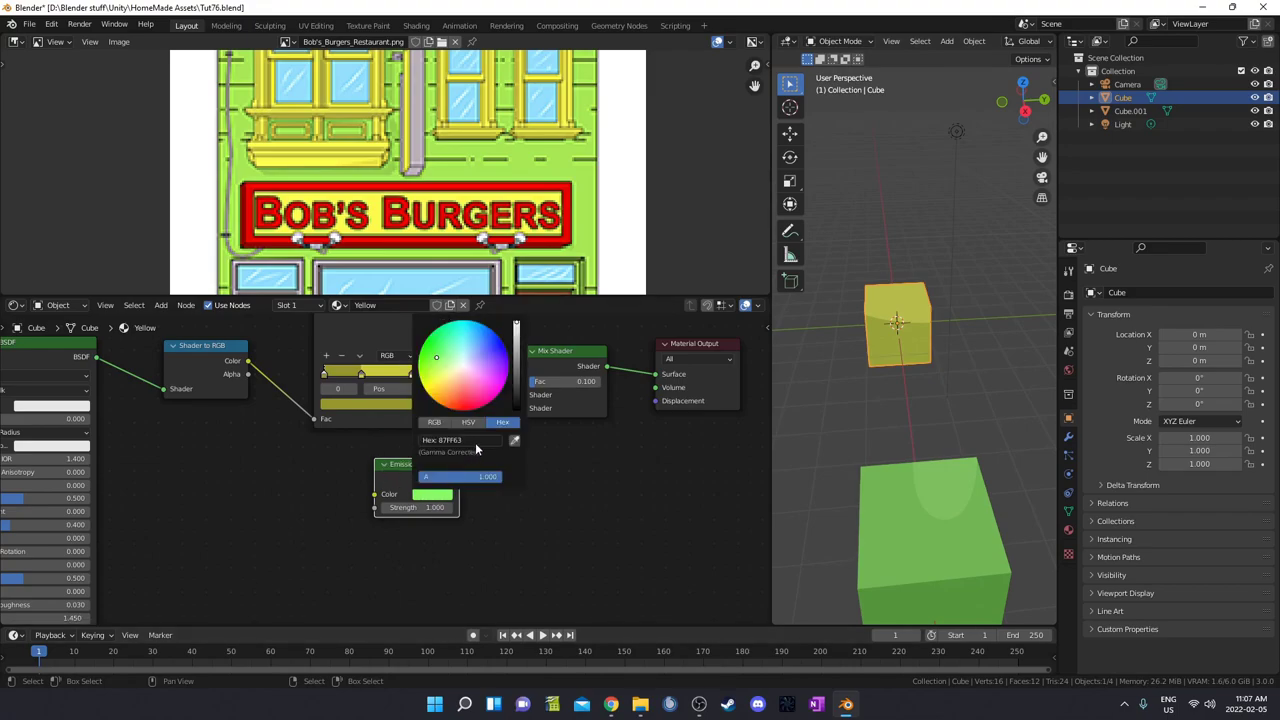
{"action": "left_click", "coordinate": [514, 440]}
{"action": "left_click", "coordinate": [426, 368]}
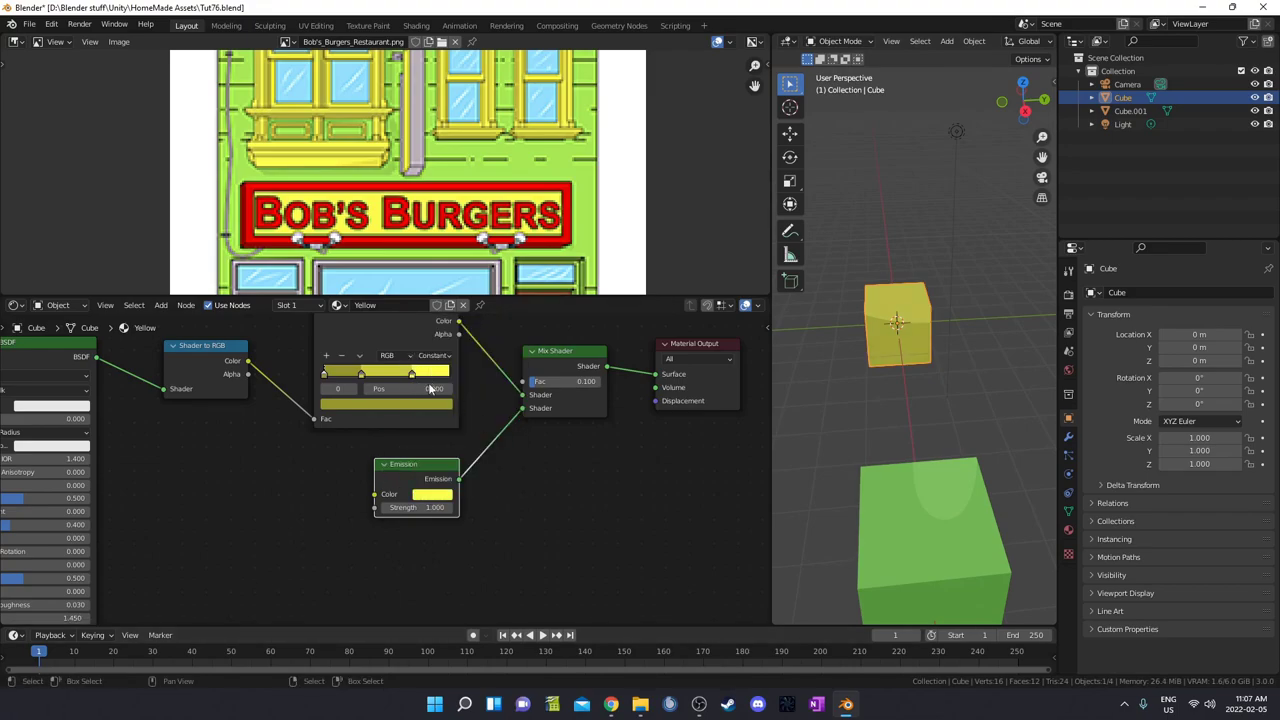
{"action": "left_click", "coordinate": [421, 499]}
Step: Set the hex colour of the Yellow material's ColorRamp stop at 0 to 99982B
{"action": "middle_click_drag", "start_coordinate": [495, 478], "coordinate": [522, 492]}
{"action": "scroll", "coordinate": [300, 477], "scroll_direction": "up", "scroll_amount": 2}
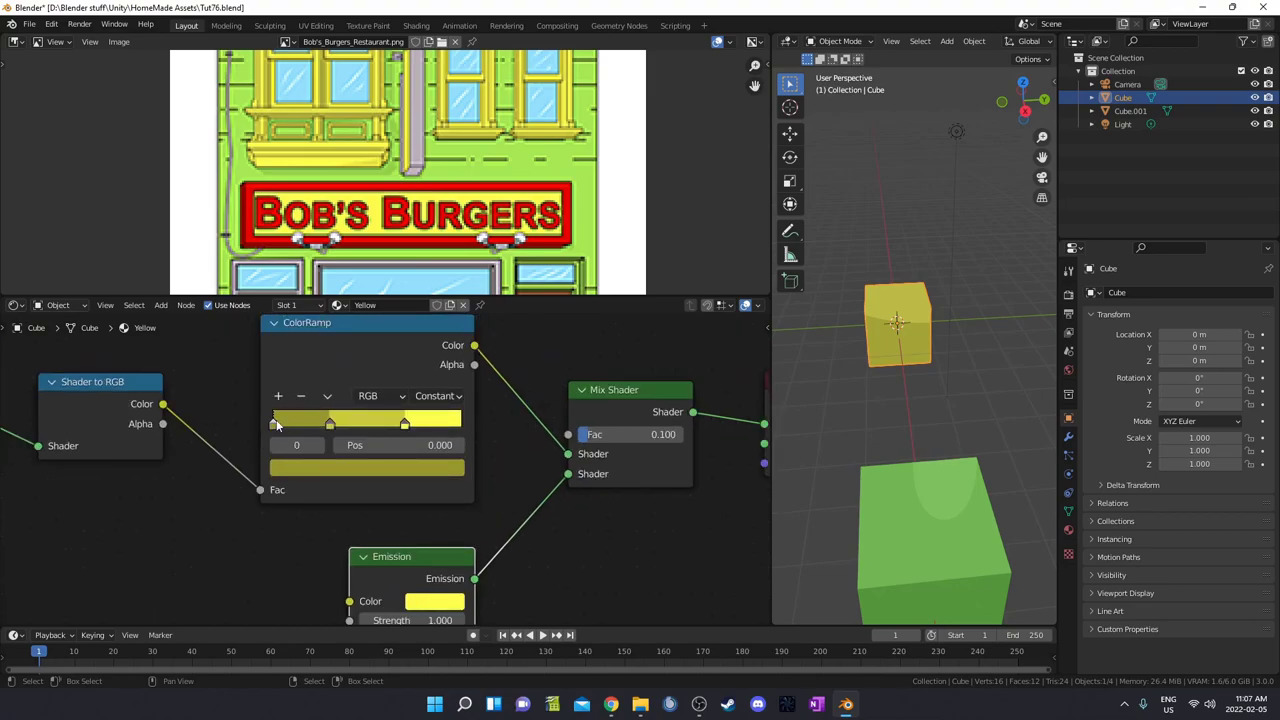
{"action": "left_click", "coordinate": [294, 469]}
{"action": "left_click", "coordinate": [340, 387]}
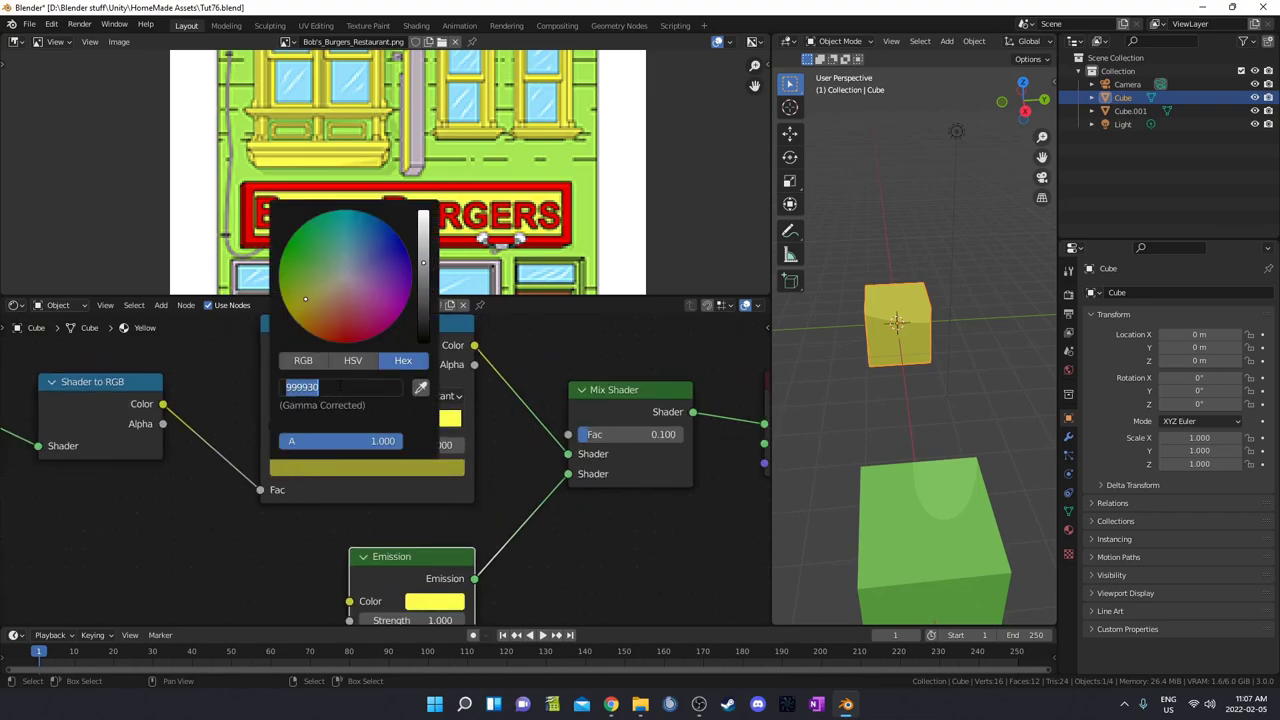
{"action": "type", "text": "99982B"}
{"action": "key", "text": "Return"}
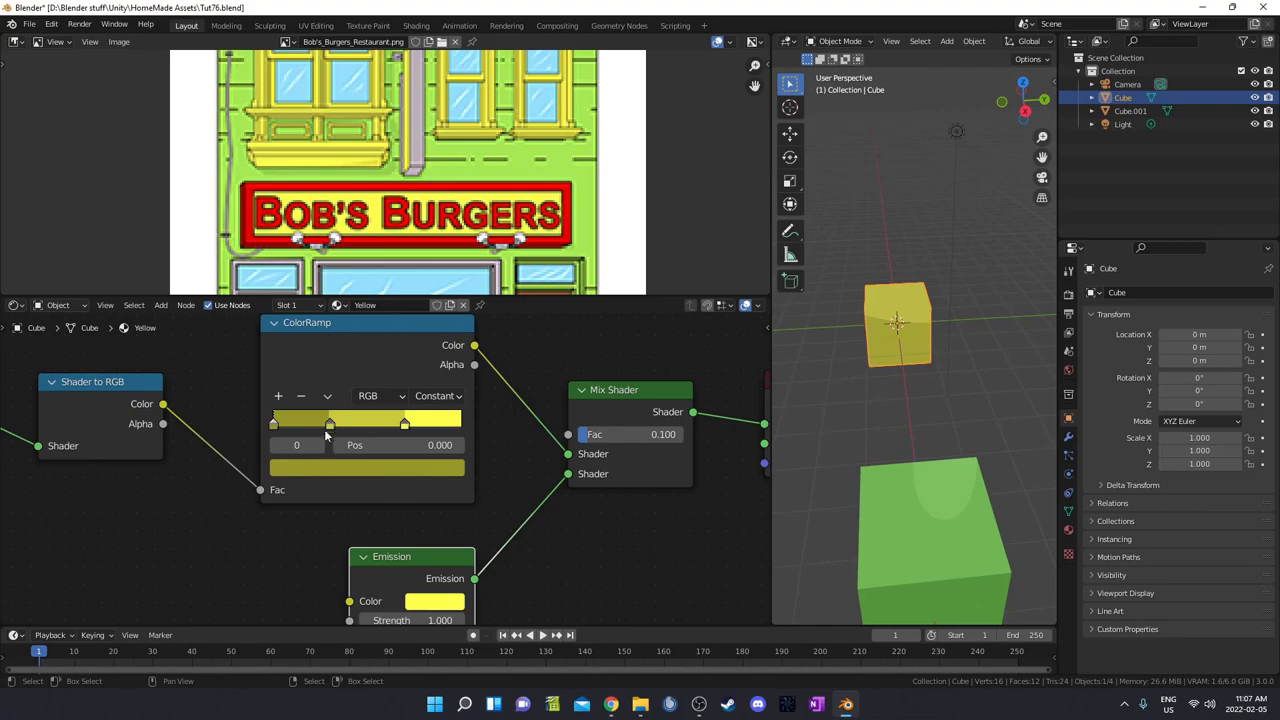
Step: Replace the hex colour of the ColorRamp stop at 0.3 with a yellow value beginning CCCA3
{"action": "left_click", "coordinate": [328, 426]}
{"action": "left_click", "coordinate": [353, 468]}
{"action": "left_click", "coordinate": [335, 387]}
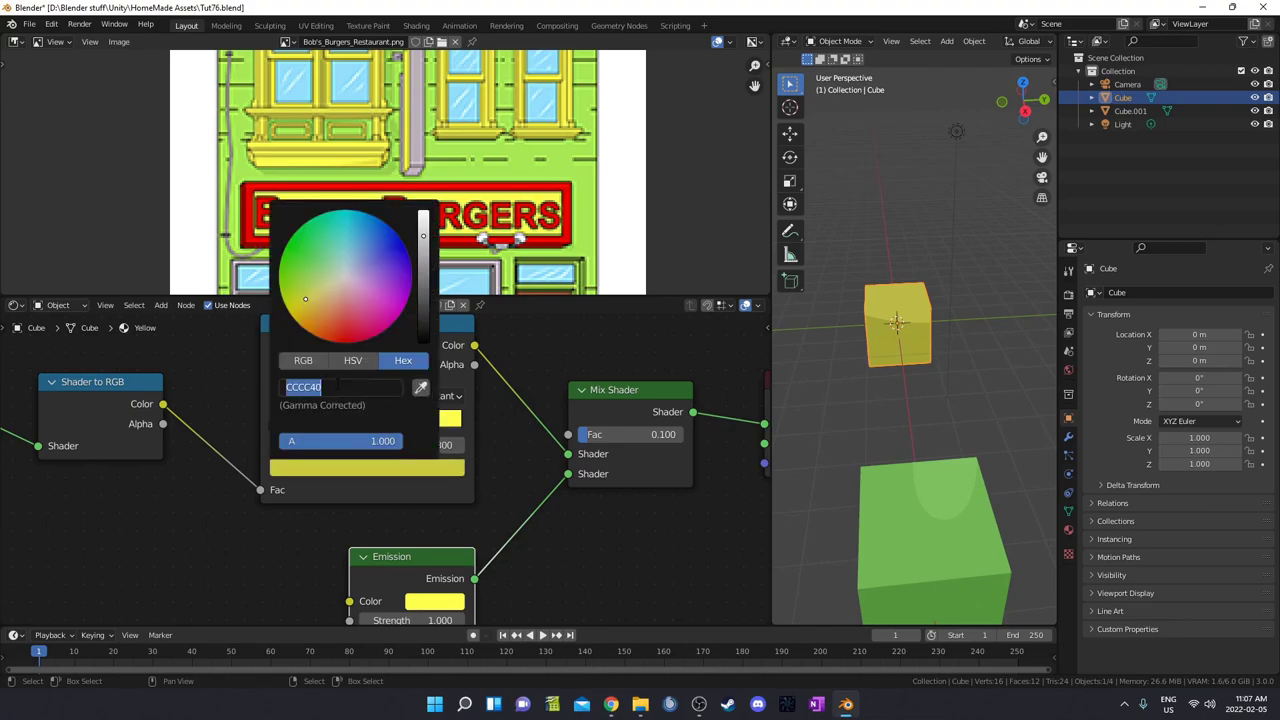
{"action": "type", "text": "ccca3"}
{"action": "key", "text": "Return"}
Step: Replace the hex colour of the ColorRamp stop at 0.7 with a slightly darker yellow
{"action": "left_click", "coordinate": [405, 424]}
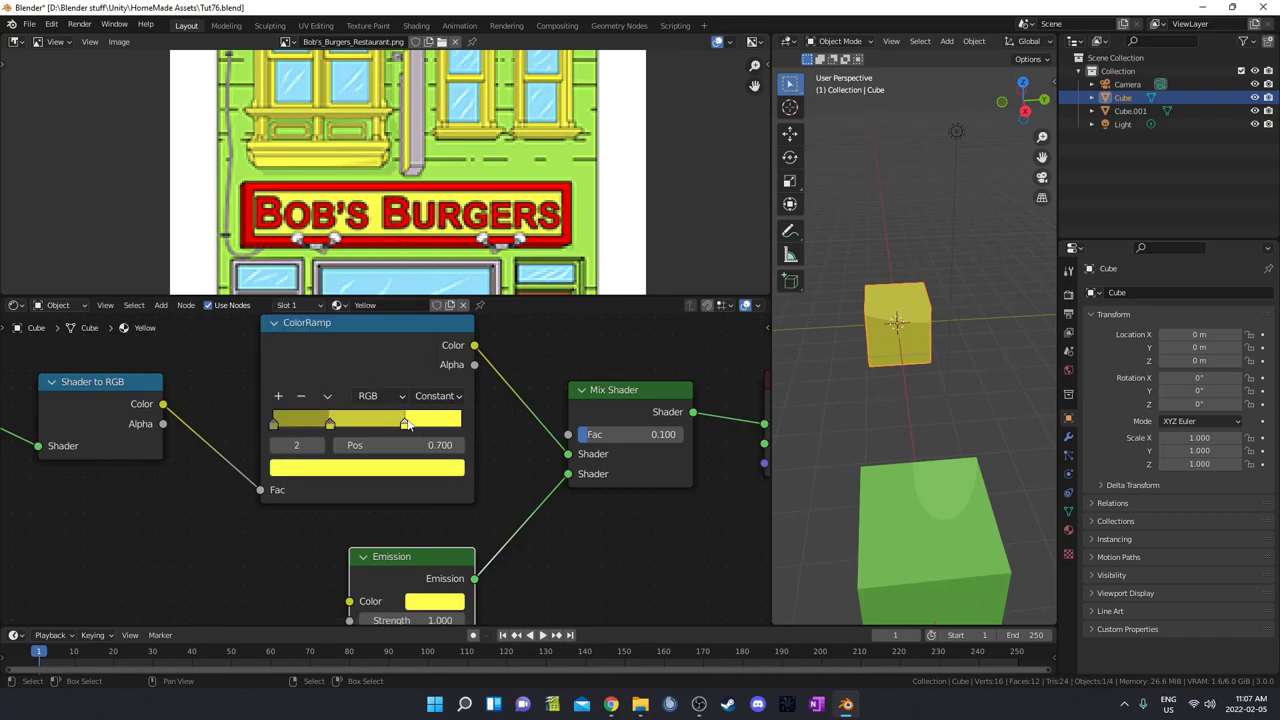
{"action": "left_click", "coordinate": [410, 470]}
{"action": "left_click", "coordinate": [376, 389]}
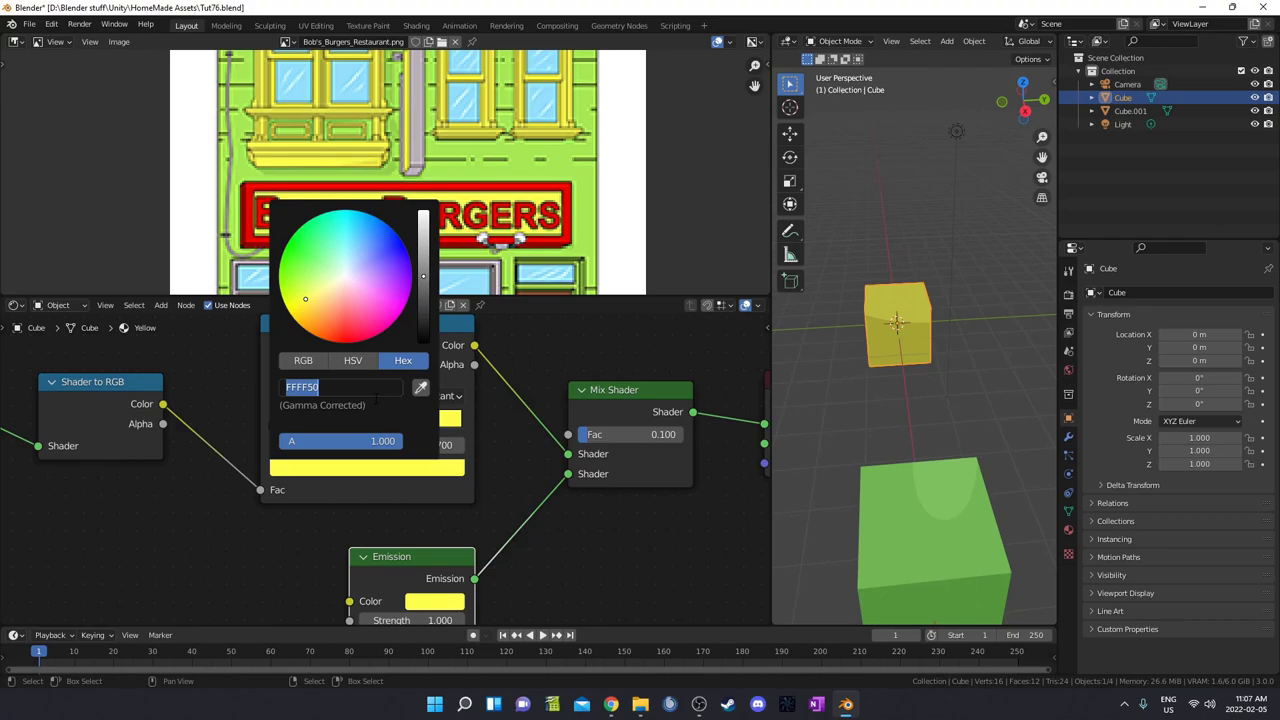
{"action": "key", "text": "BackSpace"}
{"action": "key", "text": "Return"}
Step: Set the hex colour of the Yellow material's Emission node to F2F044
{"action": "middle_click_drag", "start_coordinate": [503, 541], "coordinate": [512, 473]}
{"action": "left_click", "coordinate": [448, 532]}
{"action": "left_click", "coordinate": [472, 452]}
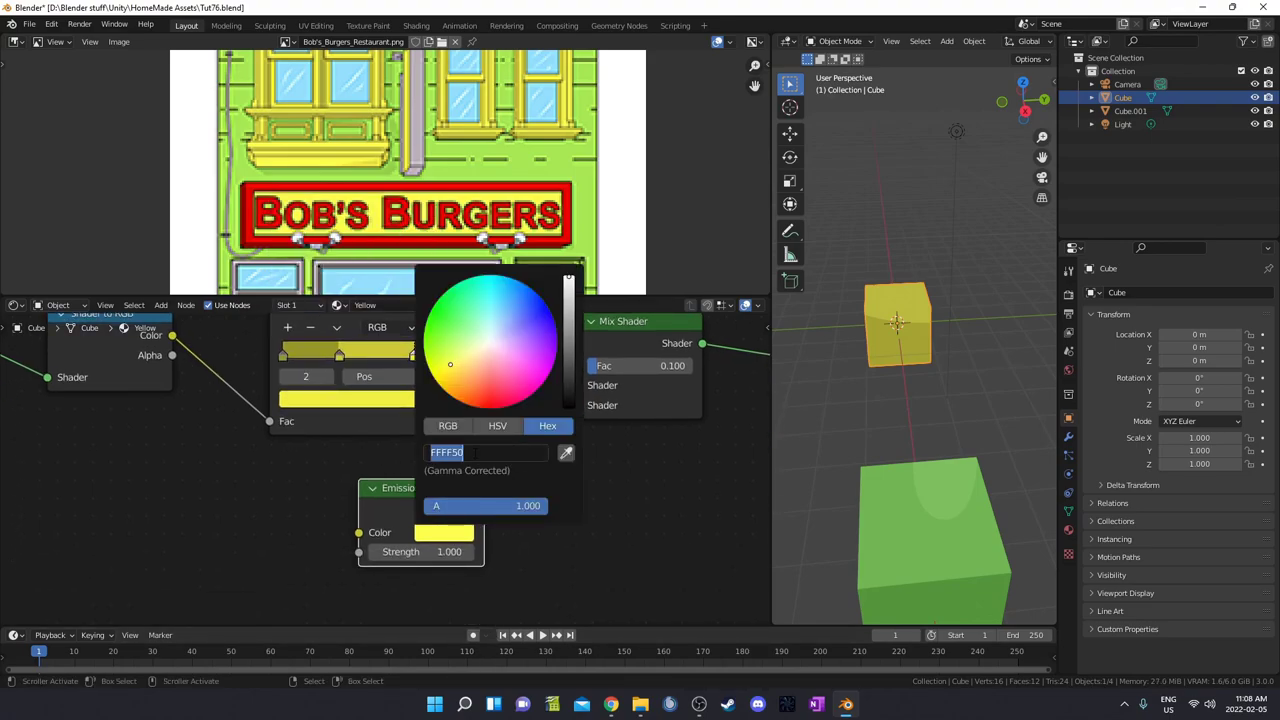
{"action": "key", "text": "BackSpace"}
{"action": "type", "text": "f2f044"}
{"action": "key", "text": "Return"}
{"action": "scroll", "coordinate": [445, 525], "scroll_direction": "down", "scroll_amount": 3}
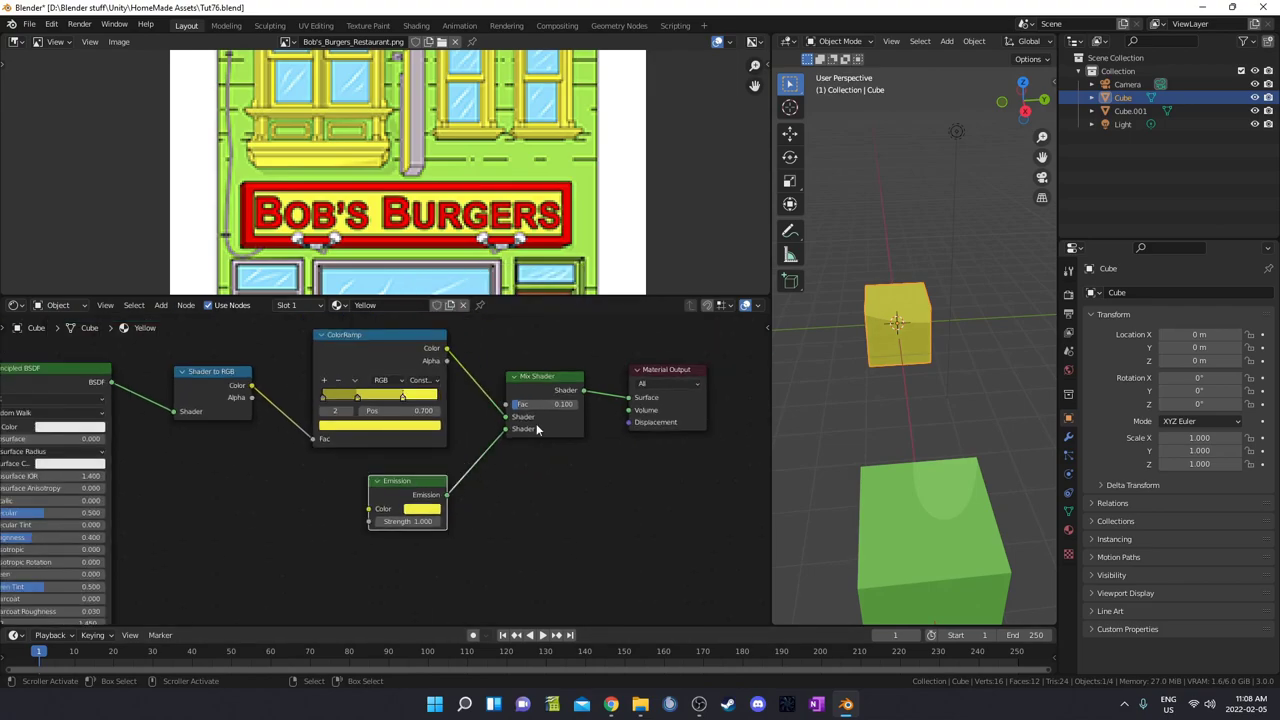
Step: Duplicate the yellow cube and place the copy 5 m away along the X axis
{"action": "middle_click_drag", "start_coordinate": [990, 390], "coordinate": [903, 366]}
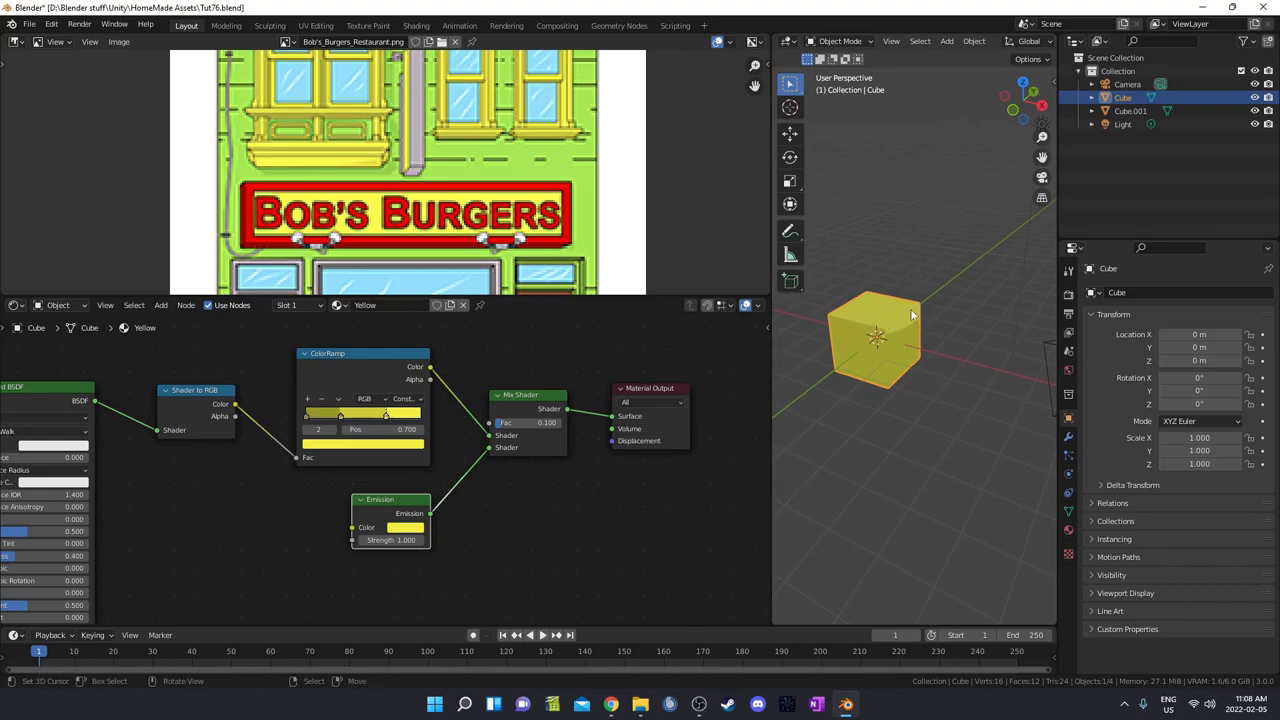
{"action": "middle_click_drag", "start_coordinate": [359, 376], "coordinate": [404, 439]}
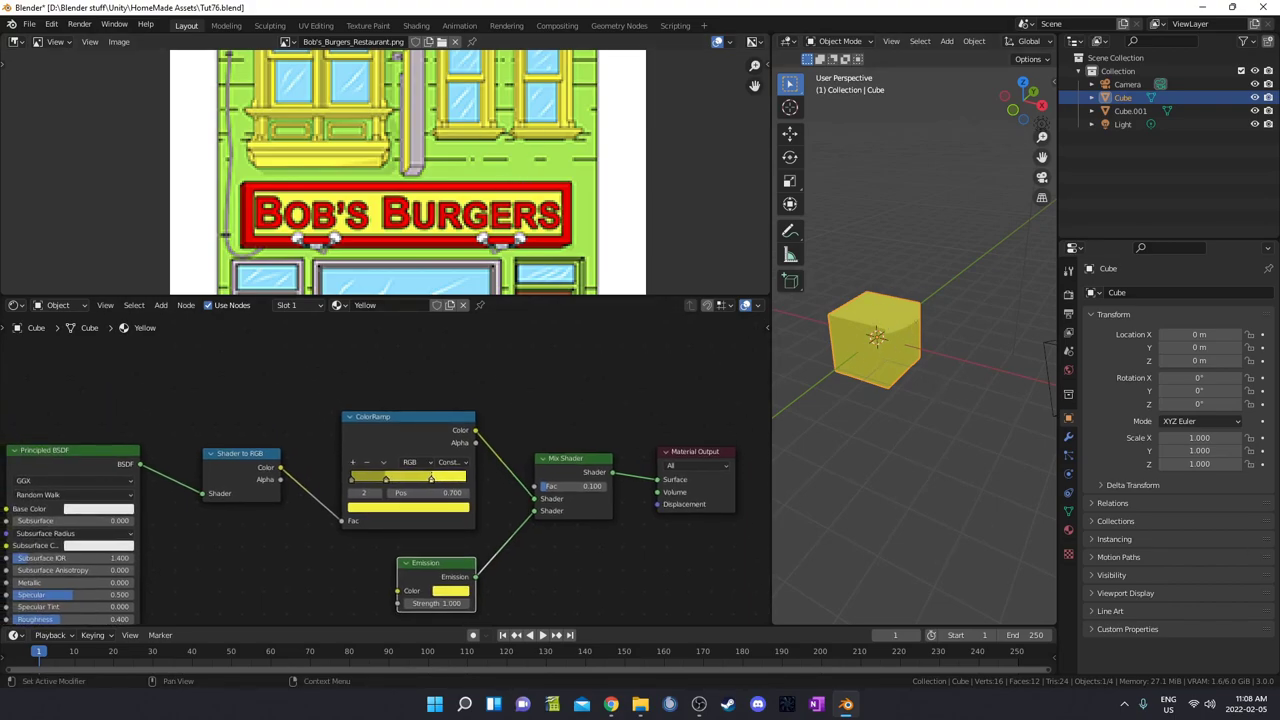
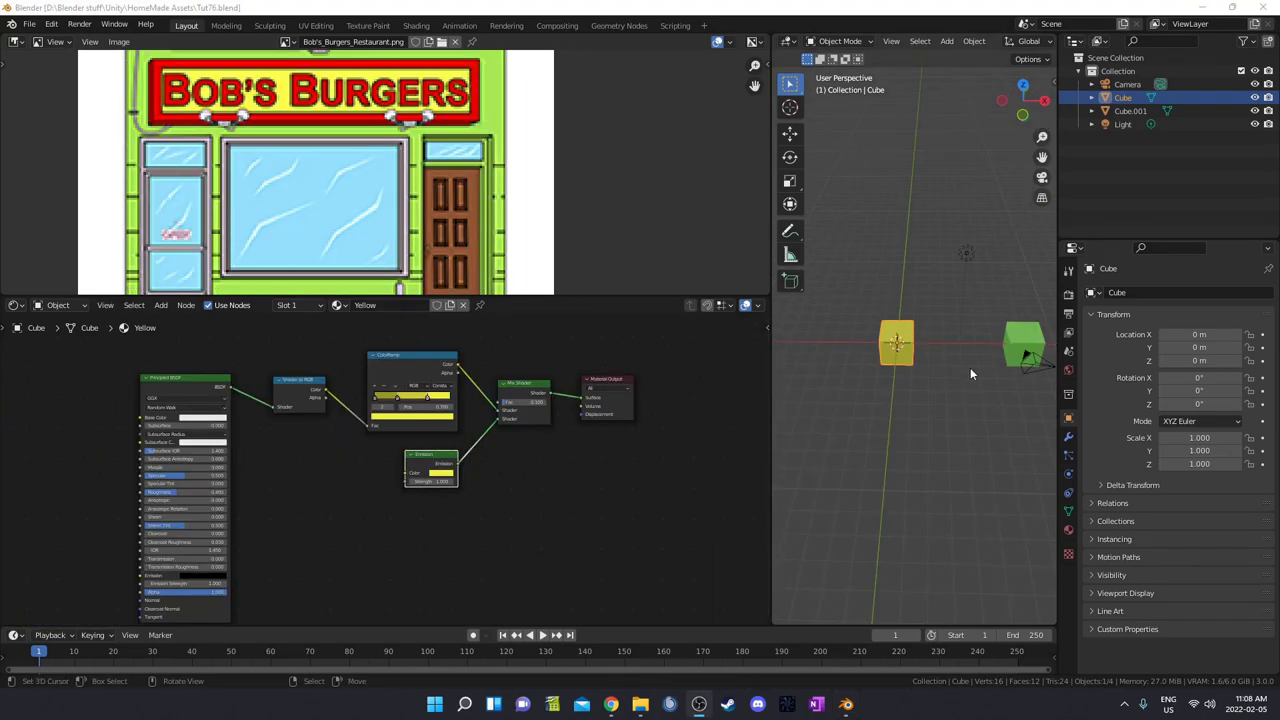
{"action": "key", "text": "shift+d"}
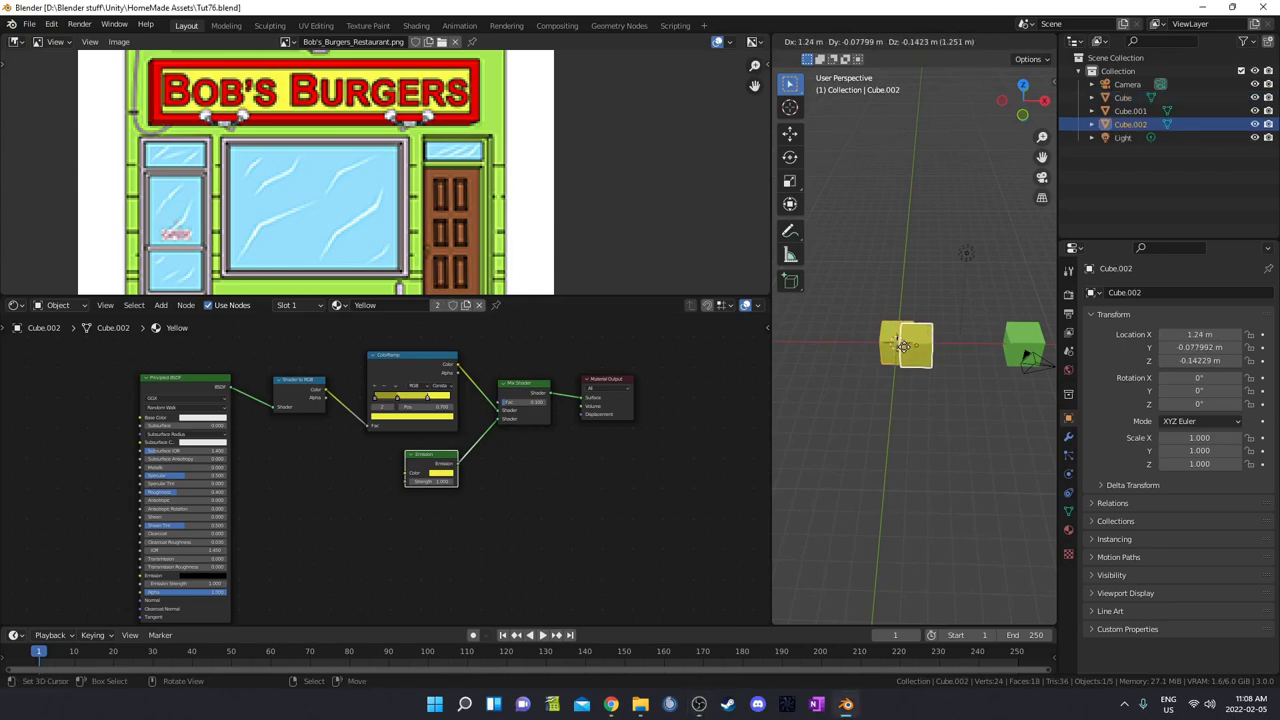
{"action": "key", "text": "x"}
{"action": "key", "text": "4"}
{"action": "key", "text": "Return"}
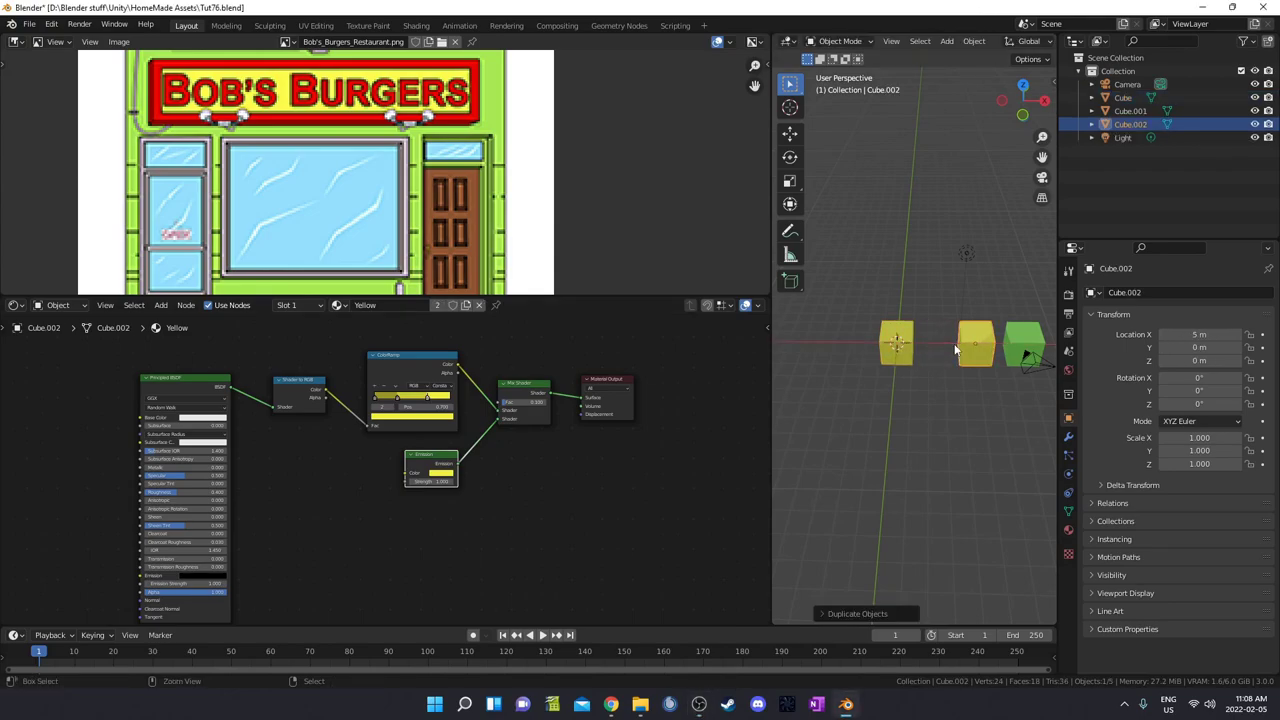
Step: Make a separate copy of the Yellow material for the original cube and name it Red
{"action": "left_click", "coordinate": [896, 342]}
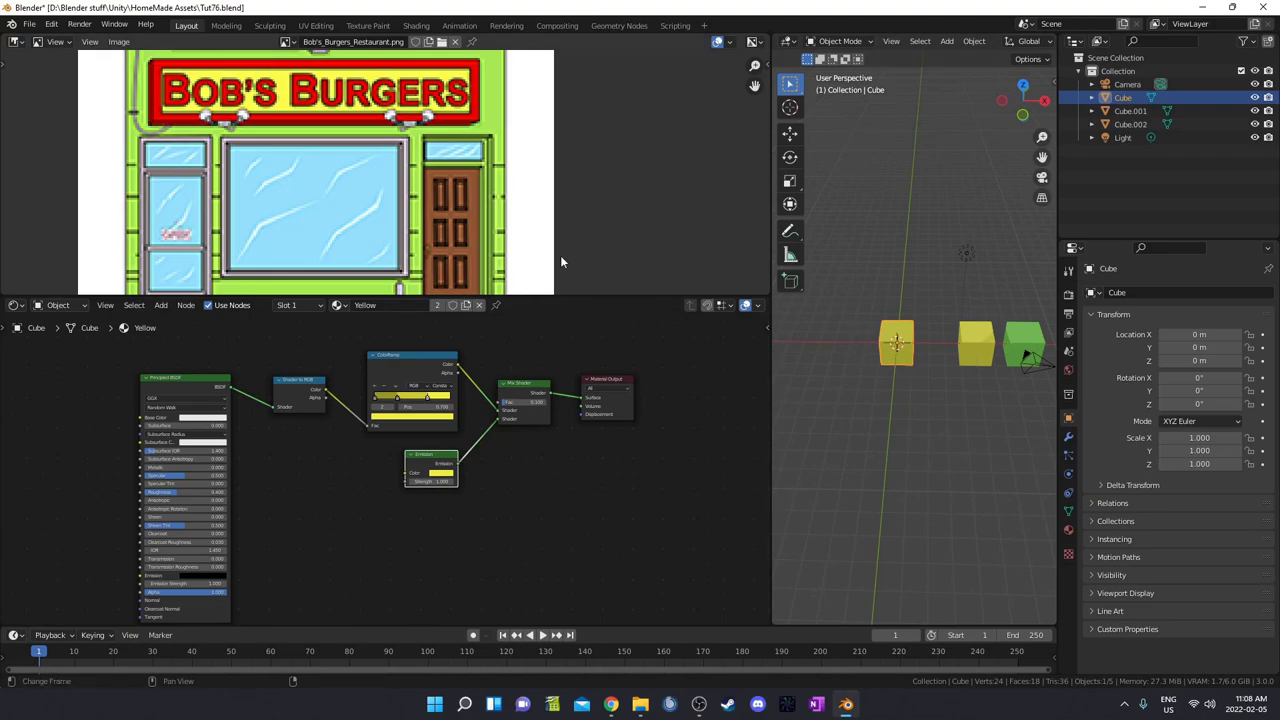
{"action": "left_click", "coordinate": [373, 305]}
{"action": "type", "text": "Red"}
Step: Set the Red material's ColorRamp stop at 0.7 to a red sampled from the Bob's Burgers sign in the reference image
{"action": "scroll", "coordinate": [405, 371], "scroll_direction": "up", "scroll_amount": 3}
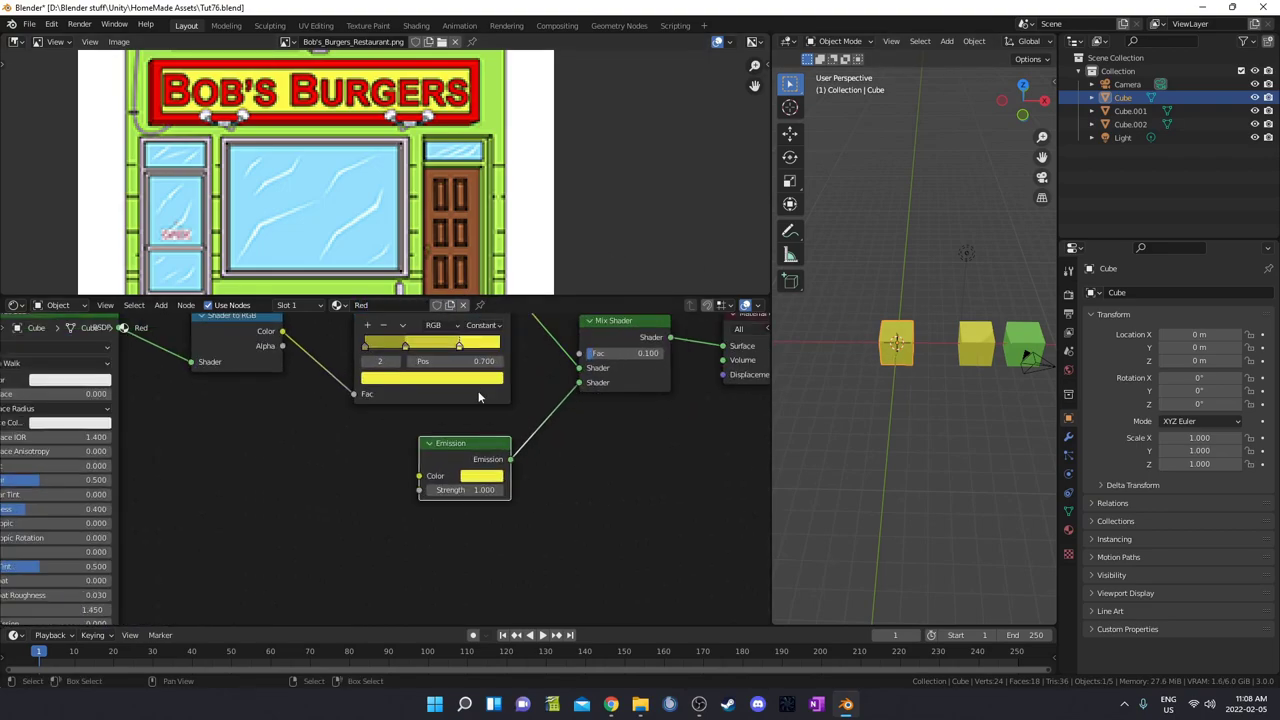
{"action": "left_click", "coordinate": [450, 450]}
{"action": "left_click", "coordinate": [456, 388]}
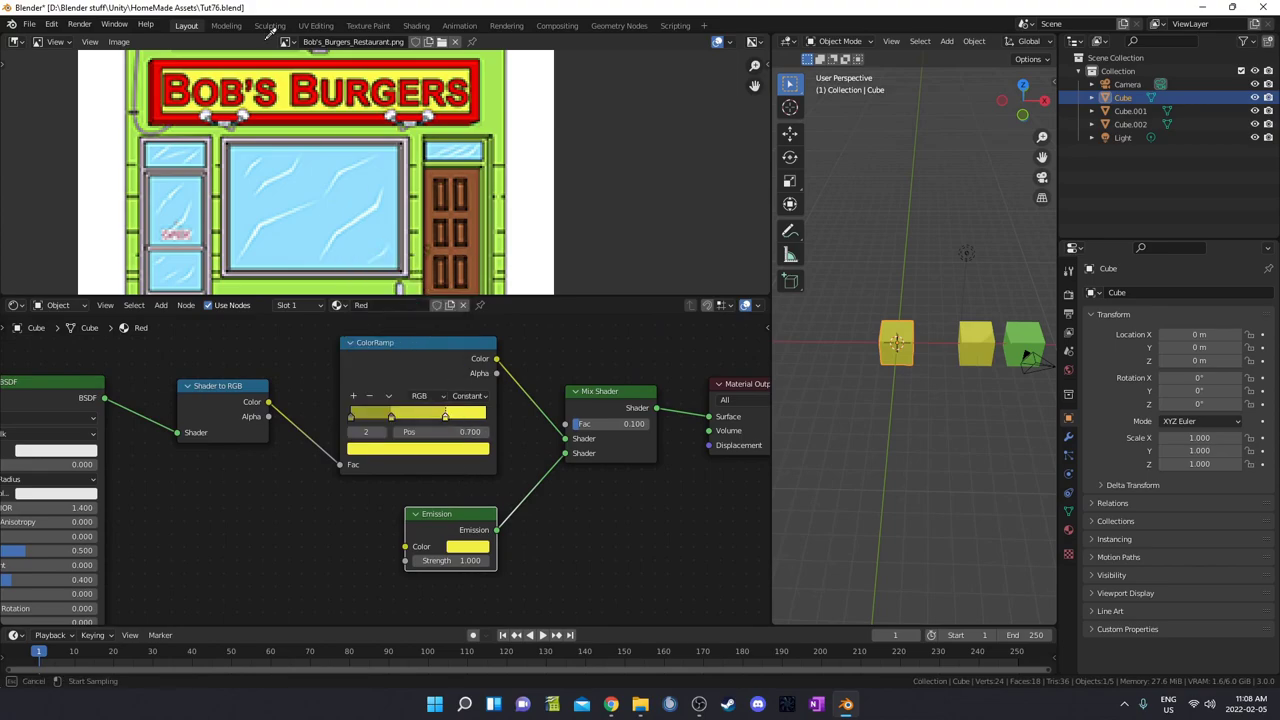
{"action": "left_click", "coordinate": [319, 74]}
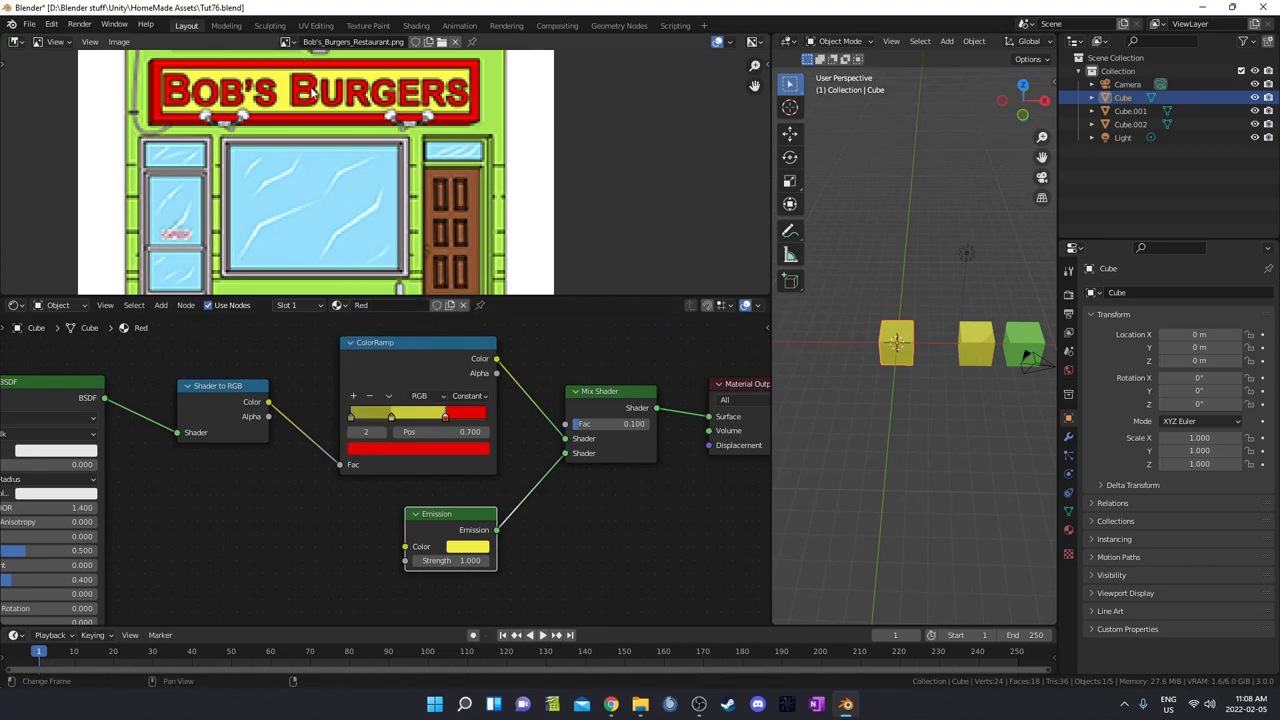
Step: Give the Red material's ColorRamp stop at 0.3 the red sampled from the ramp and darken it to CA0200
{"action": "left_click", "coordinate": [392, 414]}
{"action": "left_click", "coordinate": [445, 449]}
{"action": "left_click", "coordinate": [457, 392]}
{"action": "left_click", "coordinate": [477, 411]}
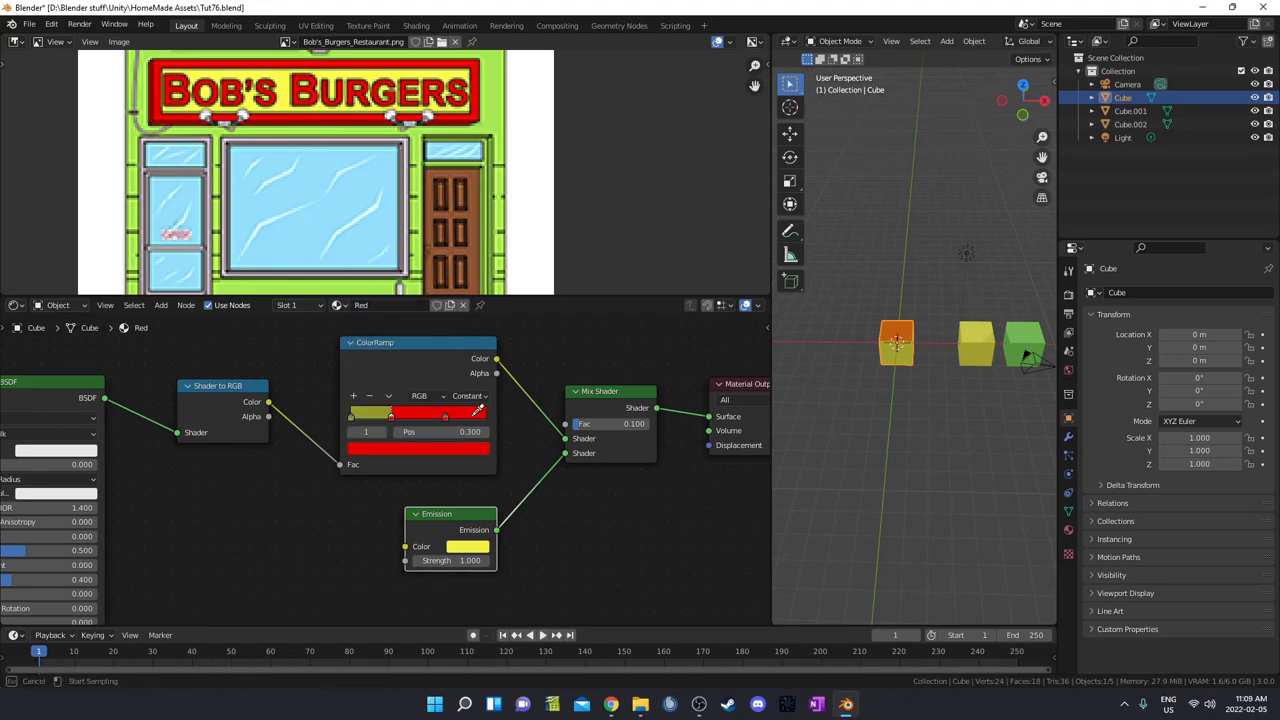
{"action": "left_click", "coordinate": [426, 451]}
{"action": "scroll", "coordinate": [400, 323], "scroll_direction": "down", "scroll_amount": 1}
{"action": "scroll", "coordinate": [401, 323], "scroll_direction": "down", "scroll_amount": 1}
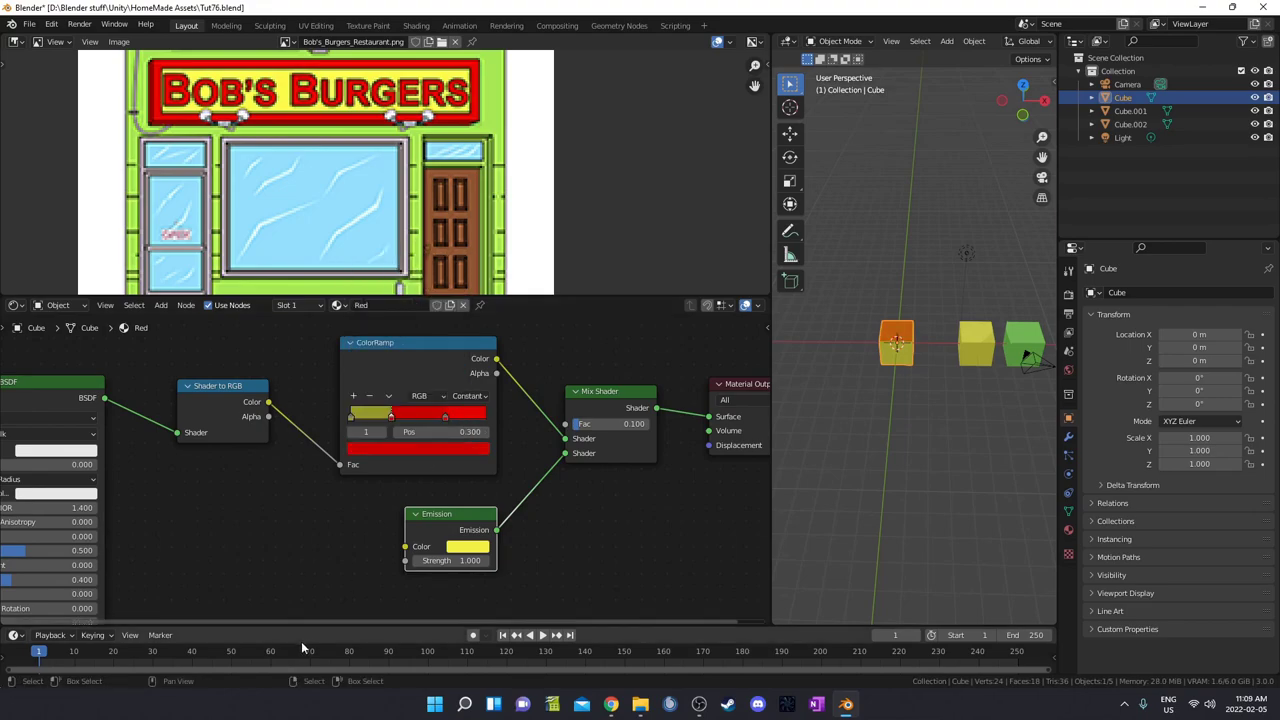
{"action": "left_click", "coordinate": [424, 451]}
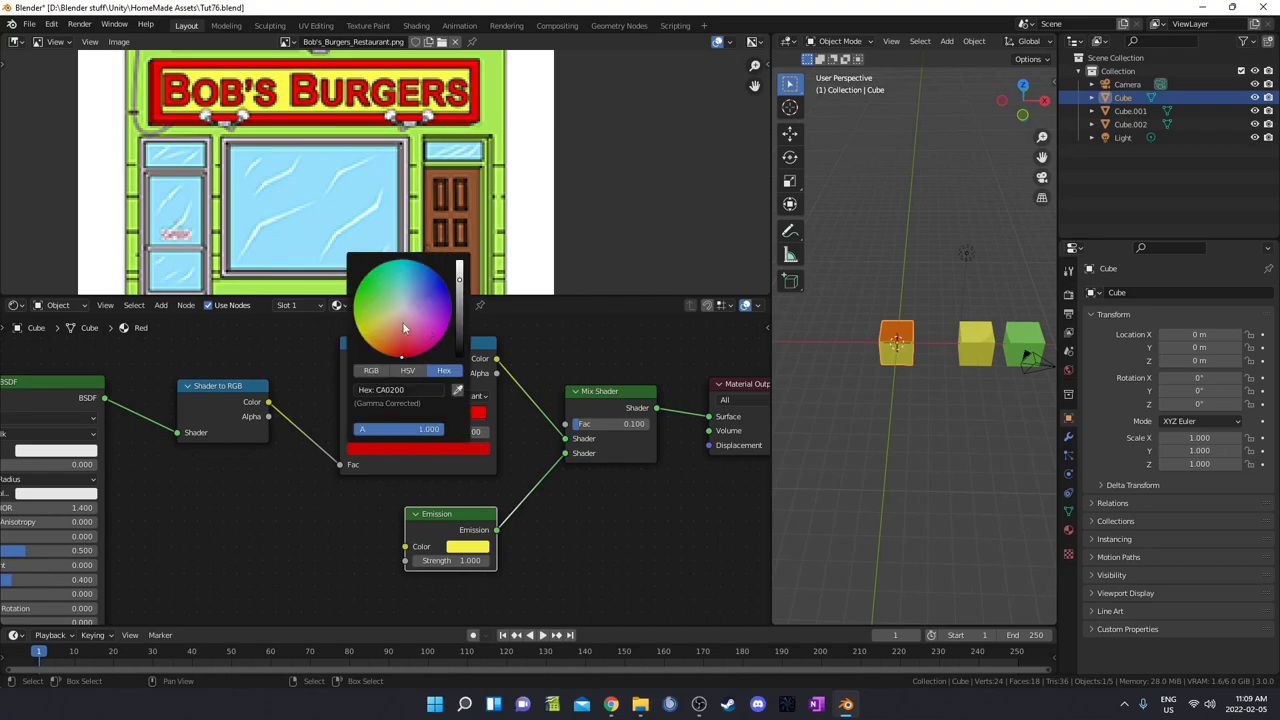
Step: Give the Red material's ColorRamp stop at 0 the red sampled from the ramp and darken it to 960100
{"action": "left_click", "coordinate": [351, 417]}
{"action": "left_click", "coordinate": [366, 451]}
{"action": "left_click", "coordinate": [456, 391]}
{"action": "left_click", "coordinate": [467, 411]}
{"action": "left_click", "coordinate": [436, 439]}
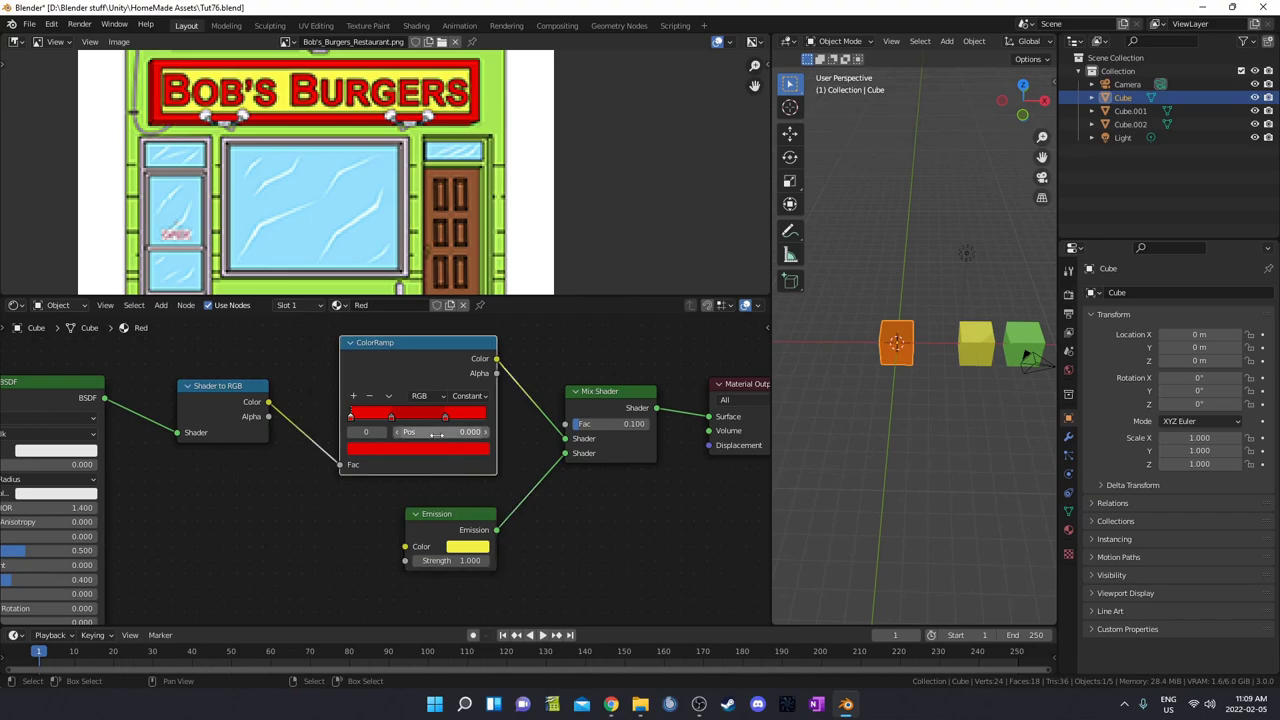
{"action": "left_click", "coordinate": [415, 449]}
{"action": "scroll", "coordinate": [414, 334], "scroll_direction": "down", "scroll_amount": 2}
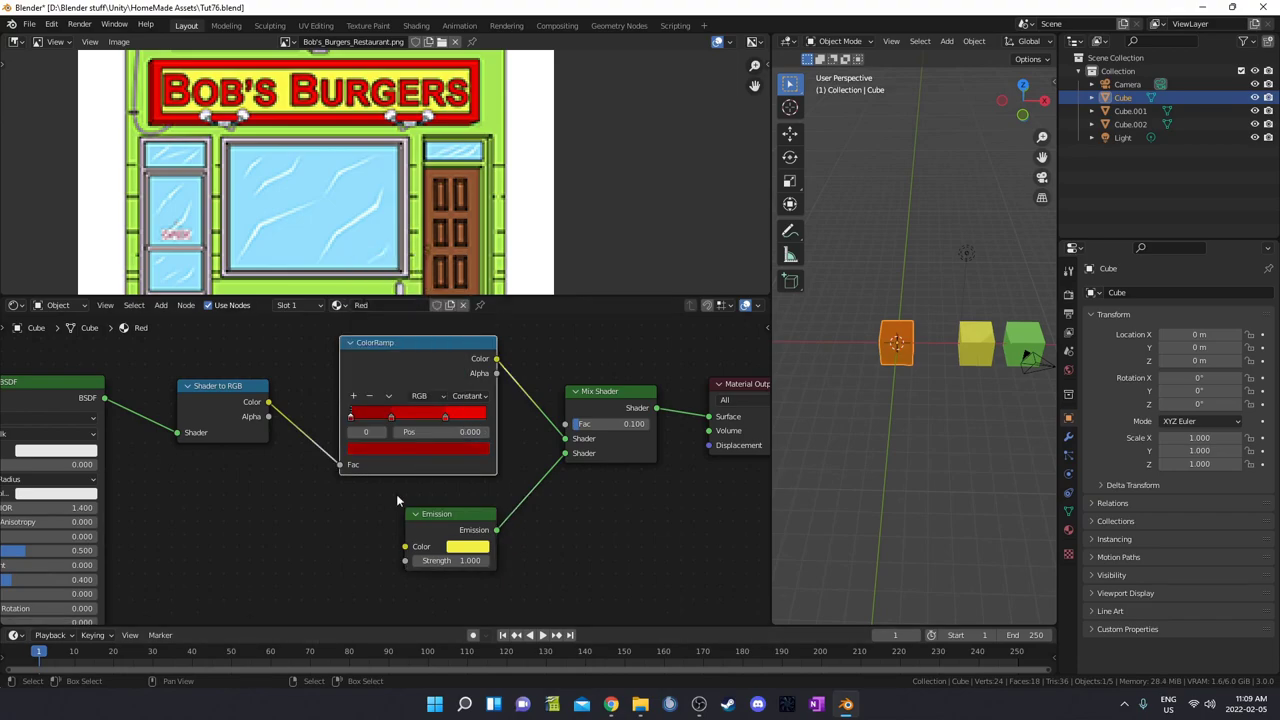
Step: Set the Red material's Emission colour to the bright red E30200 sampled from the light end of the ColorRamp
{"action": "left_click", "coordinate": [480, 546]}
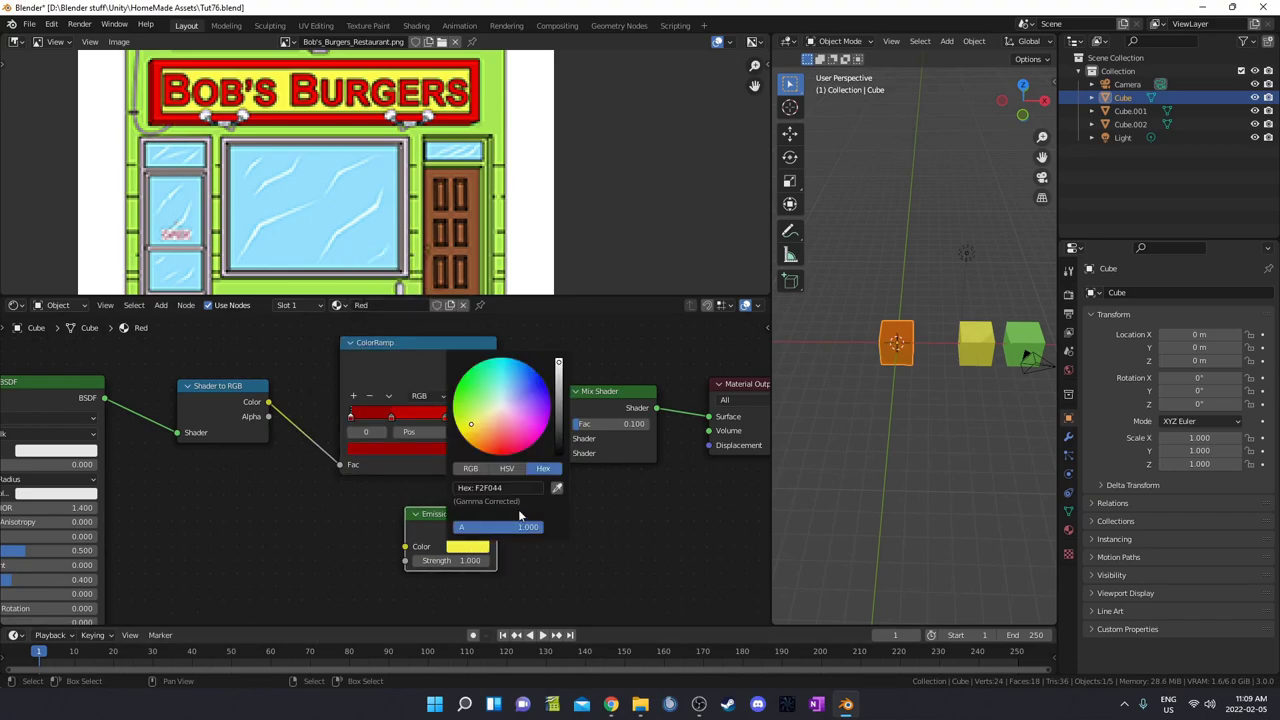
{"action": "left_click", "coordinate": [556, 488]}
{"action": "left_click", "coordinate": [468, 413]}
Step: Duplicate the red cube and place the copy 11 m away along the X axis
{"action": "scroll", "coordinate": [904, 403], "scroll_direction": "down", "scroll_amount": 5}
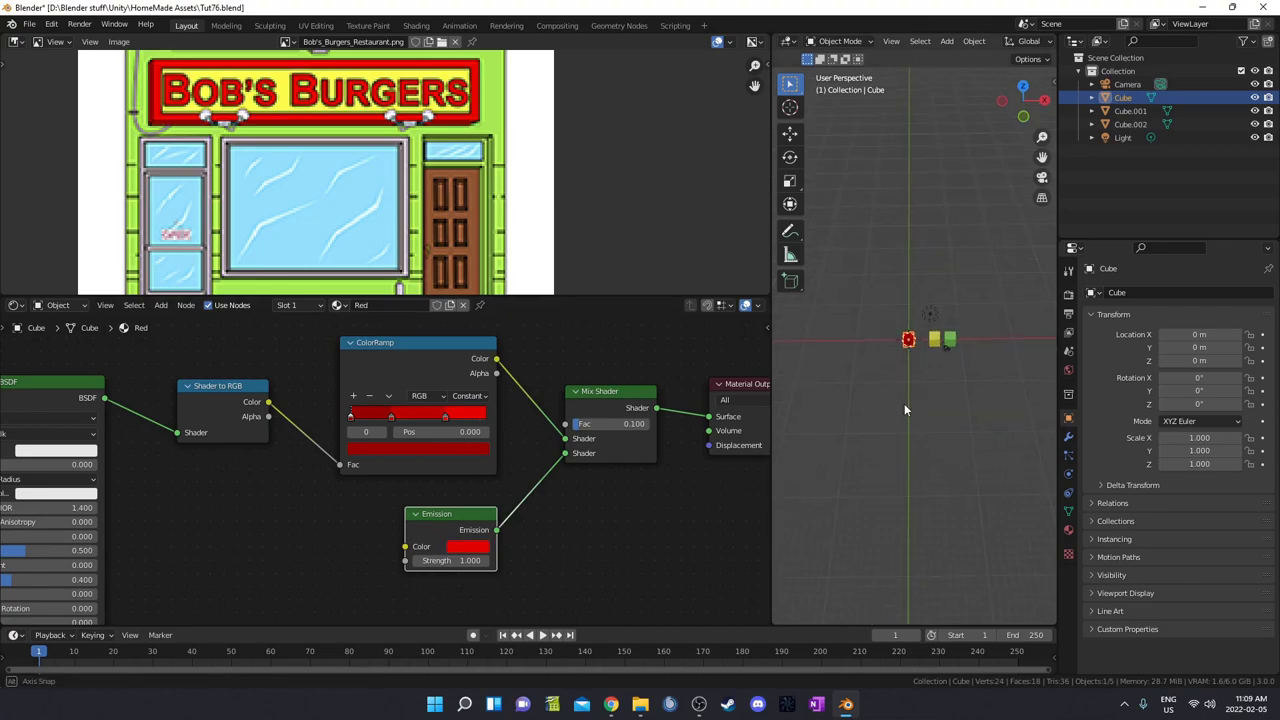
{"action": "key", "text": "shift+d"}
{"action": "type", "text": "x11"}
{"action": "key", "text": "Return"}
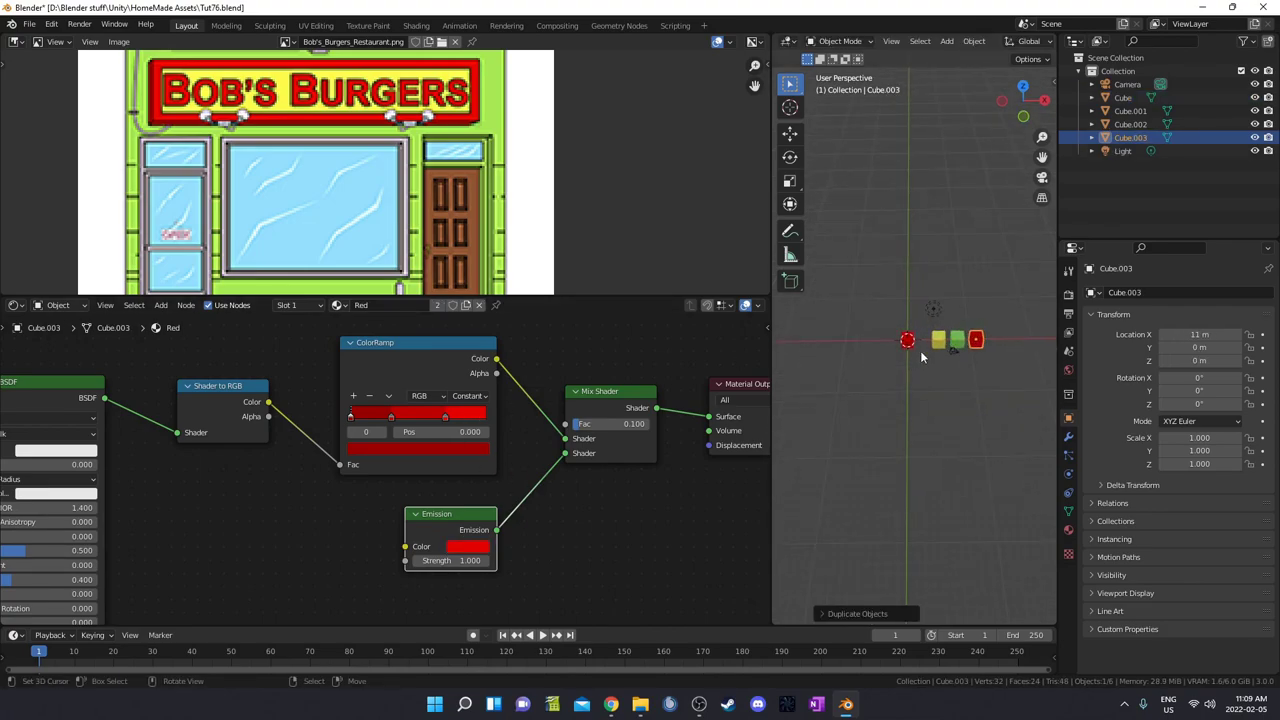
Step: Make a separate copy of the Red material for the original cube and name it Brown
{"action": "left_click", "coordinate": [909, 340]}
{"action": "scroll", "coordinate": [909, 340], "scroll_direction": "up", "scroll_amount": 4}
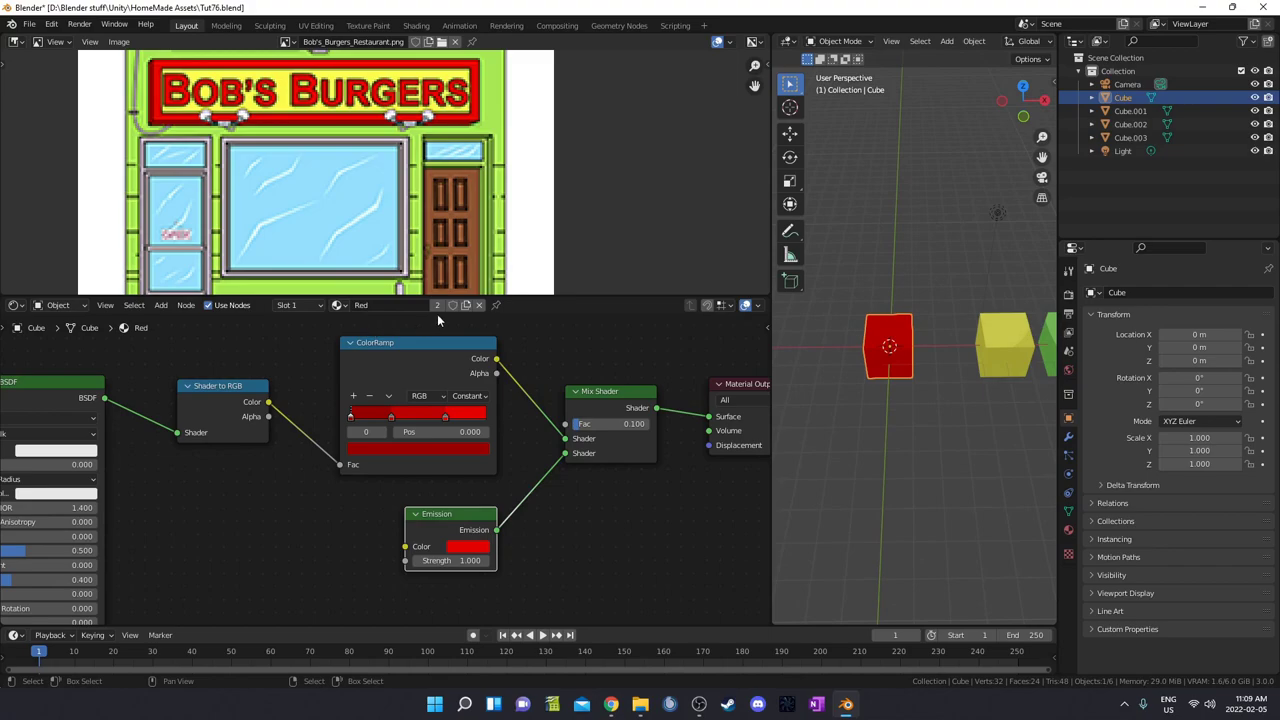
{"action": "left_click", "coordinate": [466, 305]}
{"action": "double_click", "coordinate": [370, 305]}
{"action": "type", "text": "Brown"}
Step: Set the Brown material's ColorRamp stop at 0.7 to a brown sampled from the door in the reference image
{"action": "left_click", "coordinate": [445, 416]}
{"action": "left_click", "coordinate": [445, 448]}
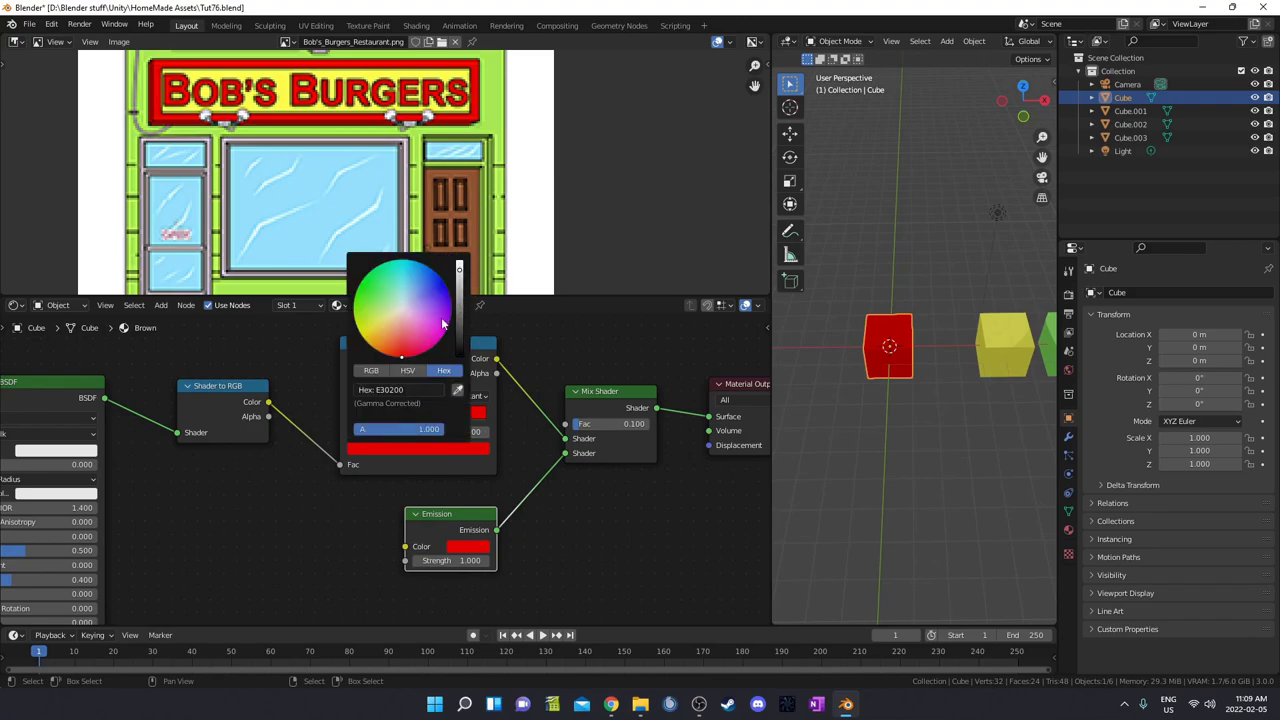
{"action": "left_click", "coordinate": [457, 391]}
{"action": "left_click", "coordinate": [477, 192]}
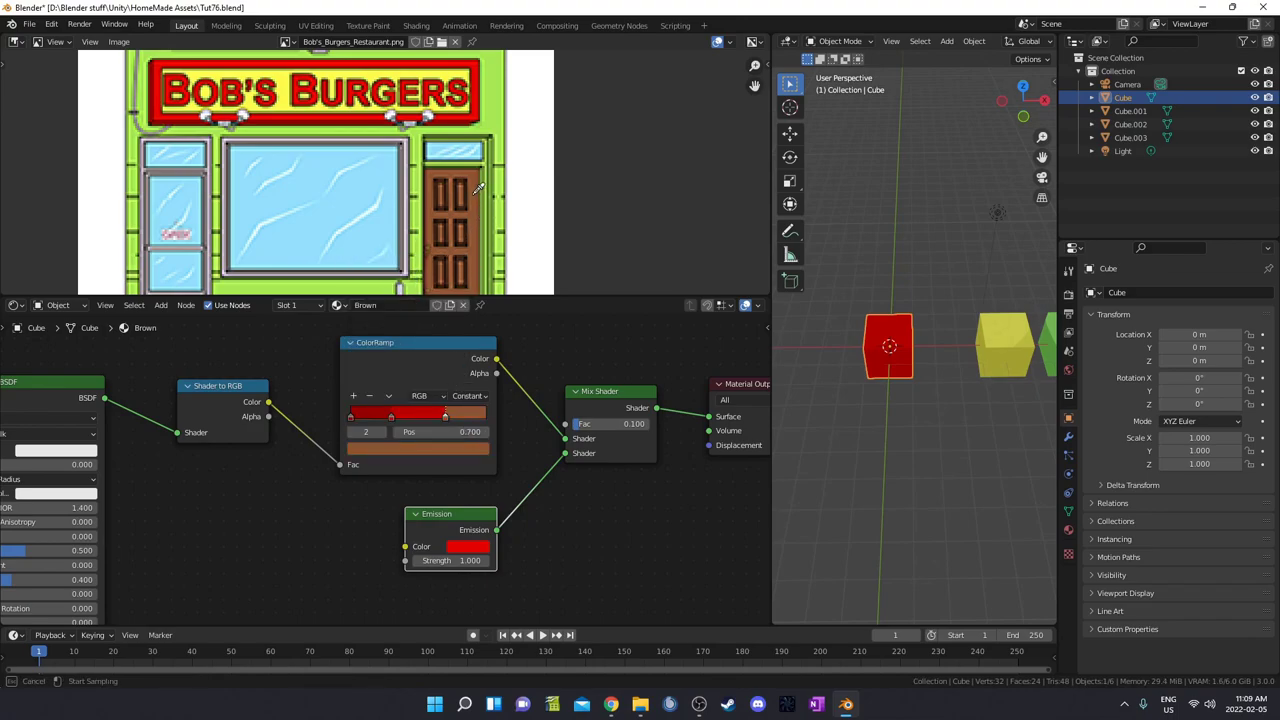
Step: Give the Brown material's ColorRamp stops at 0.3 and 0 the brown sampled from the ramp's 0.7 stop
{"action": "left_click", "coordinate": [392, 415]}
{"action": "left_click", "coordinate": [424, 448]}
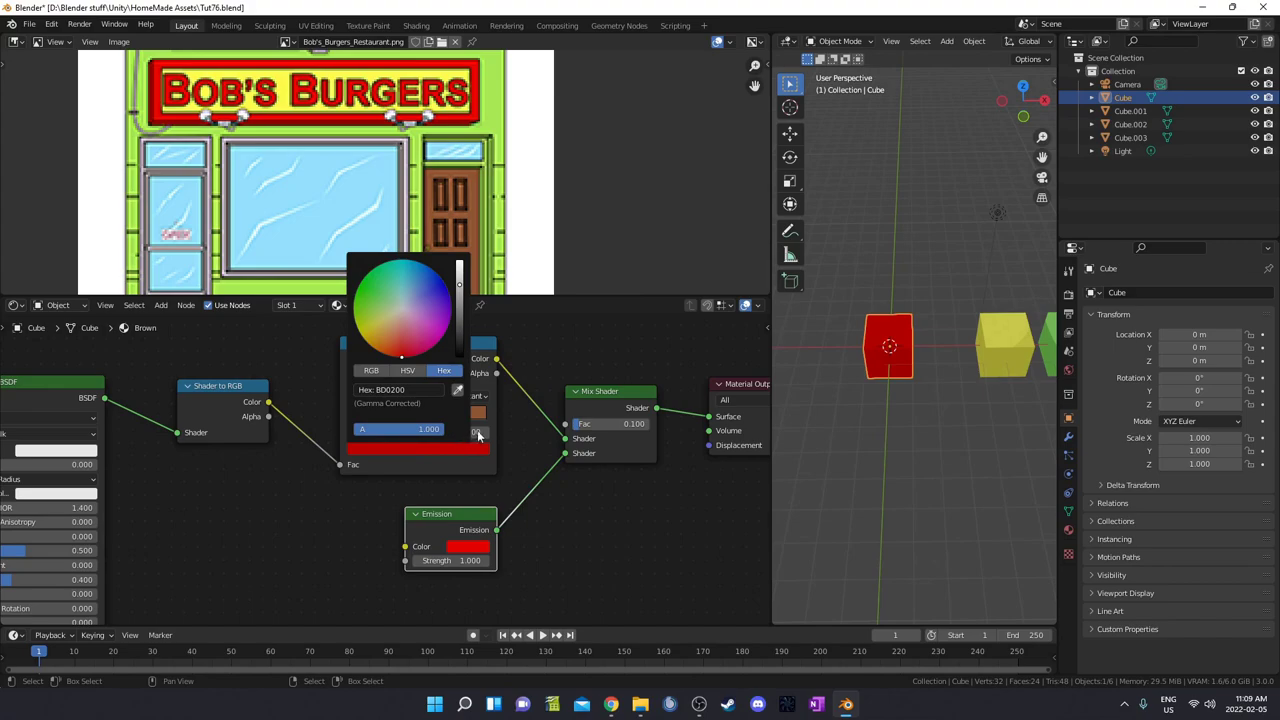
{"action": "left_click", "coordinate": [456, 397]}
{"action": "left_click", "coordinate": [468, 413]}
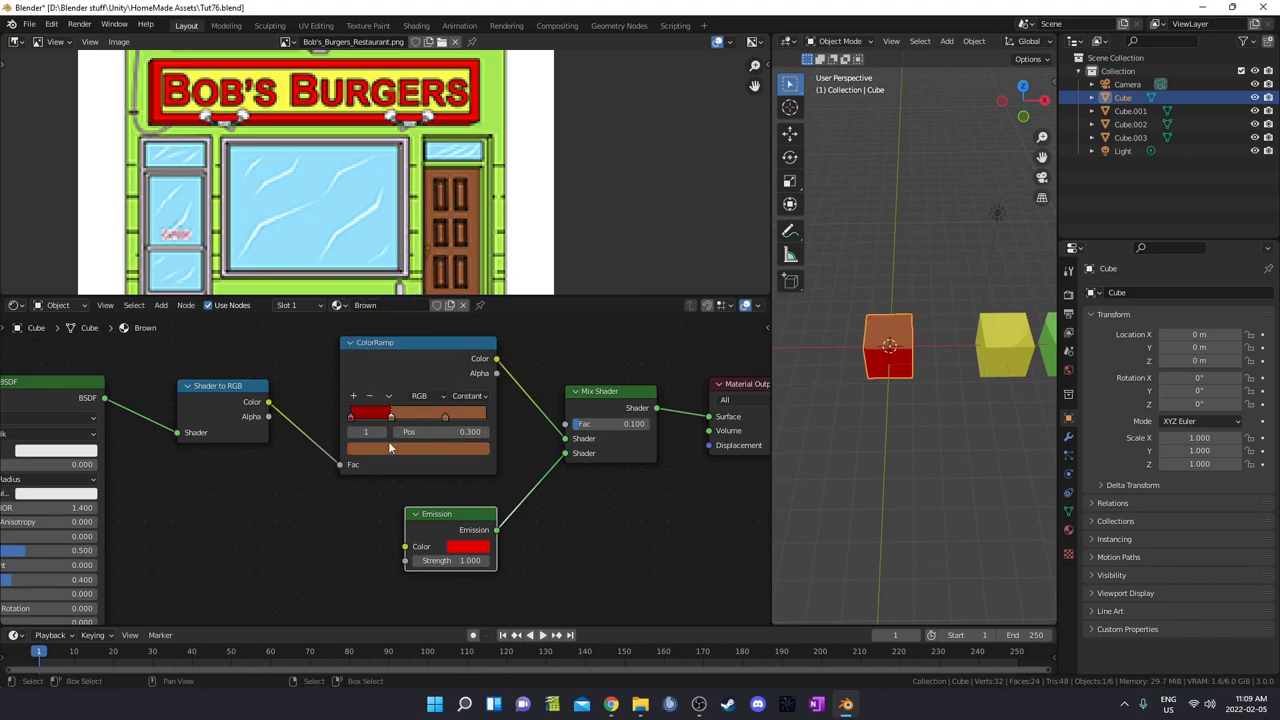
{"action": "left_click", "coordinate": [353, 418]}
{"action": "left_click", "coordinate": [430, 448]}
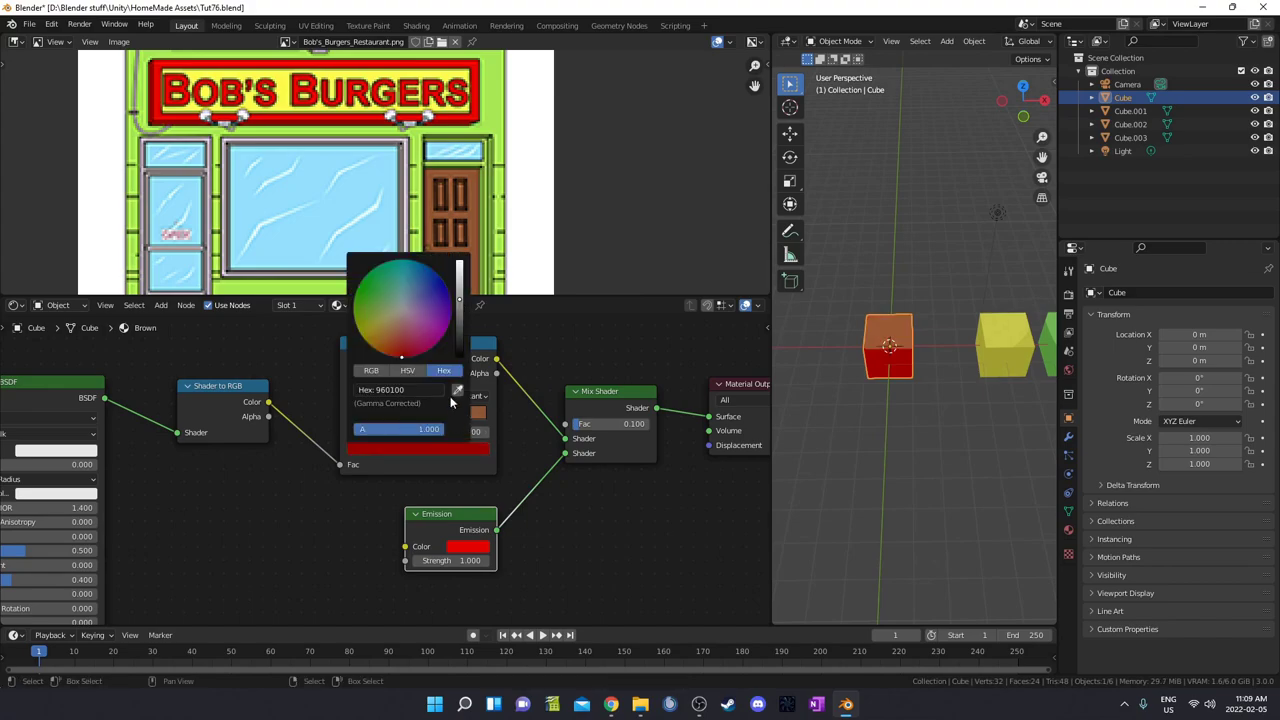
{"action": "left_click", "coordinate": [457, 390]}
{"action": "left_click", "coordinate": [468, 413]}
Step: Set the Brown material's Emission colour to the brown sampled from the ColorRamp
{"action": "left_click", "coordinate": [466, 546]}
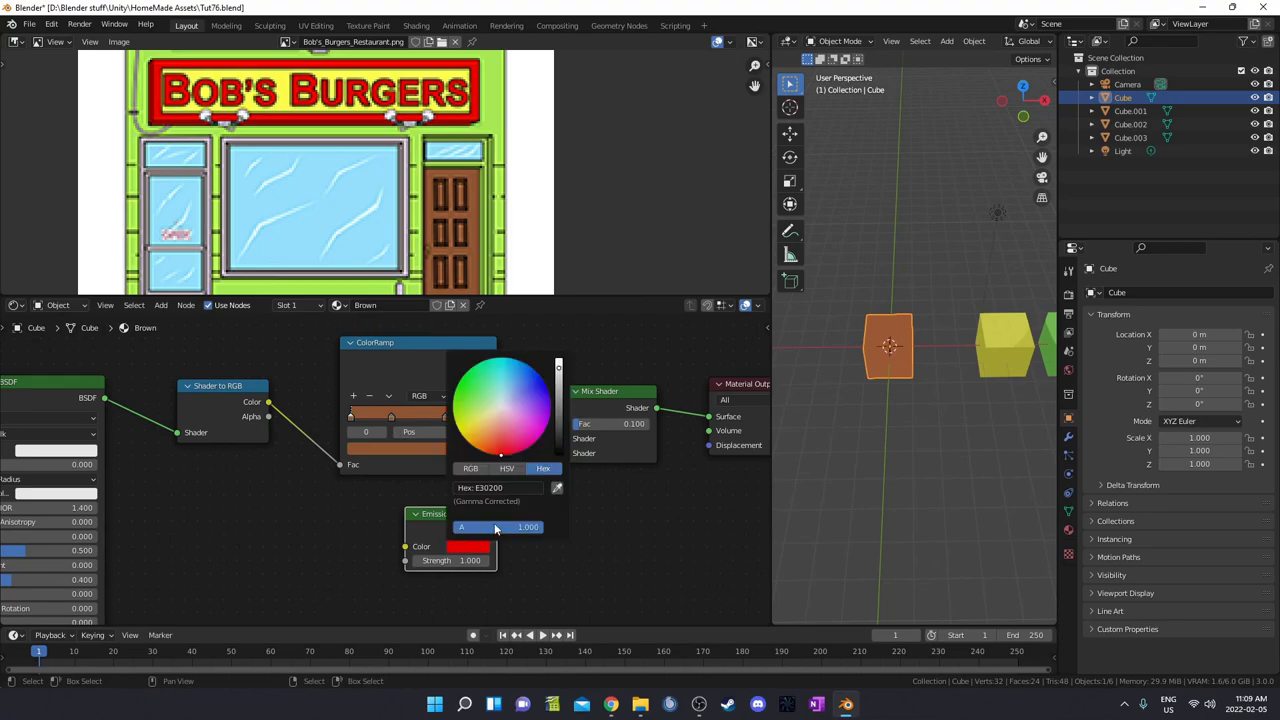
{"action": "left_click", "coordinate": [556, 490]}
{"action": "left_click", "coordinate": [472, 420]}
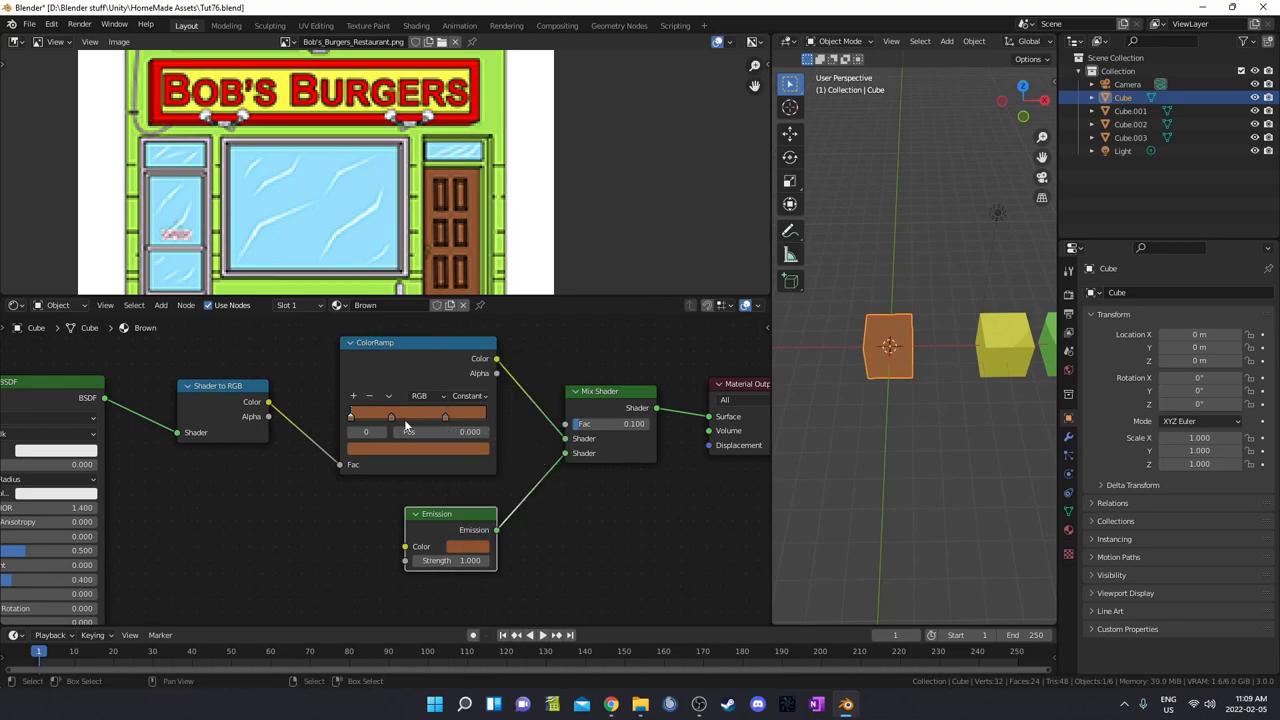
Step: Darken the Brown material's ColorRamp stop at 0.3 to 74472B and the stop at 0 to a deeper brown
{"action": "left_click", "coordinate": [411, 447]}
{"action": "scroll", "coordinate": [418, 312], "scroll_direction": "down", "scroll_amount": 2}
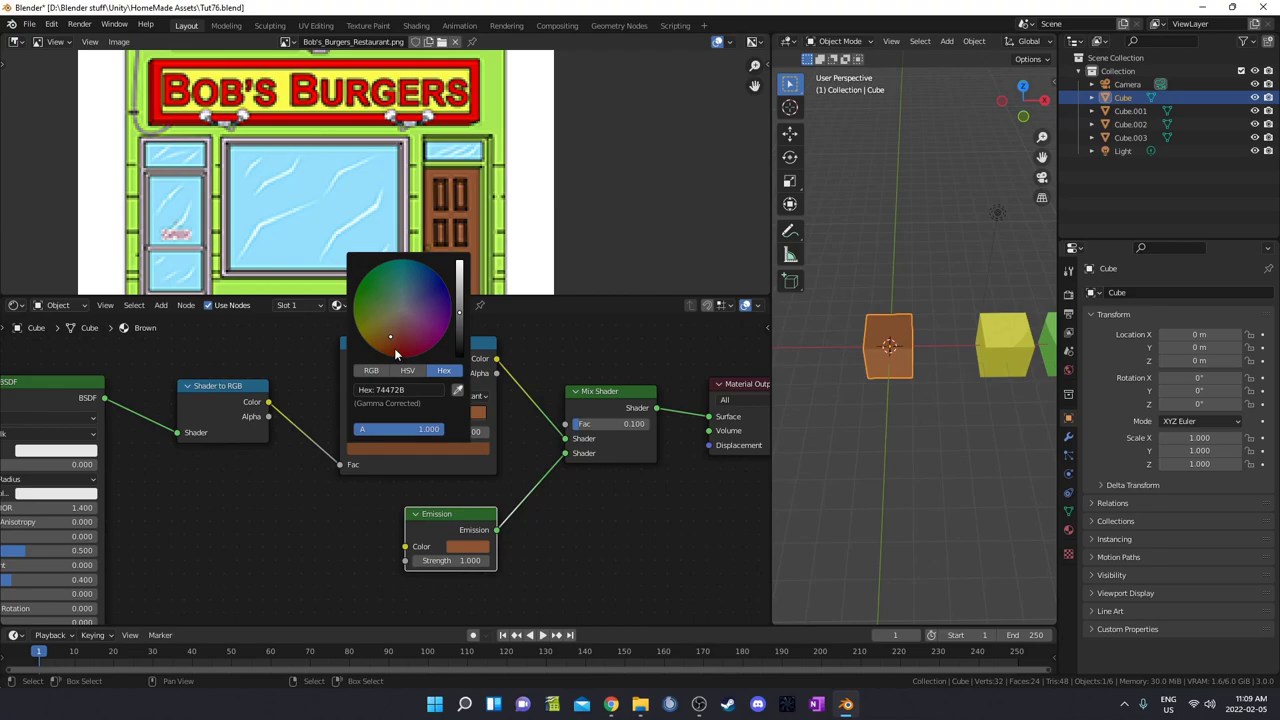
{"action": "left_click", "coordinate": [352, 417]}
{"action": "left_click", "coordinate": [367, 448]}
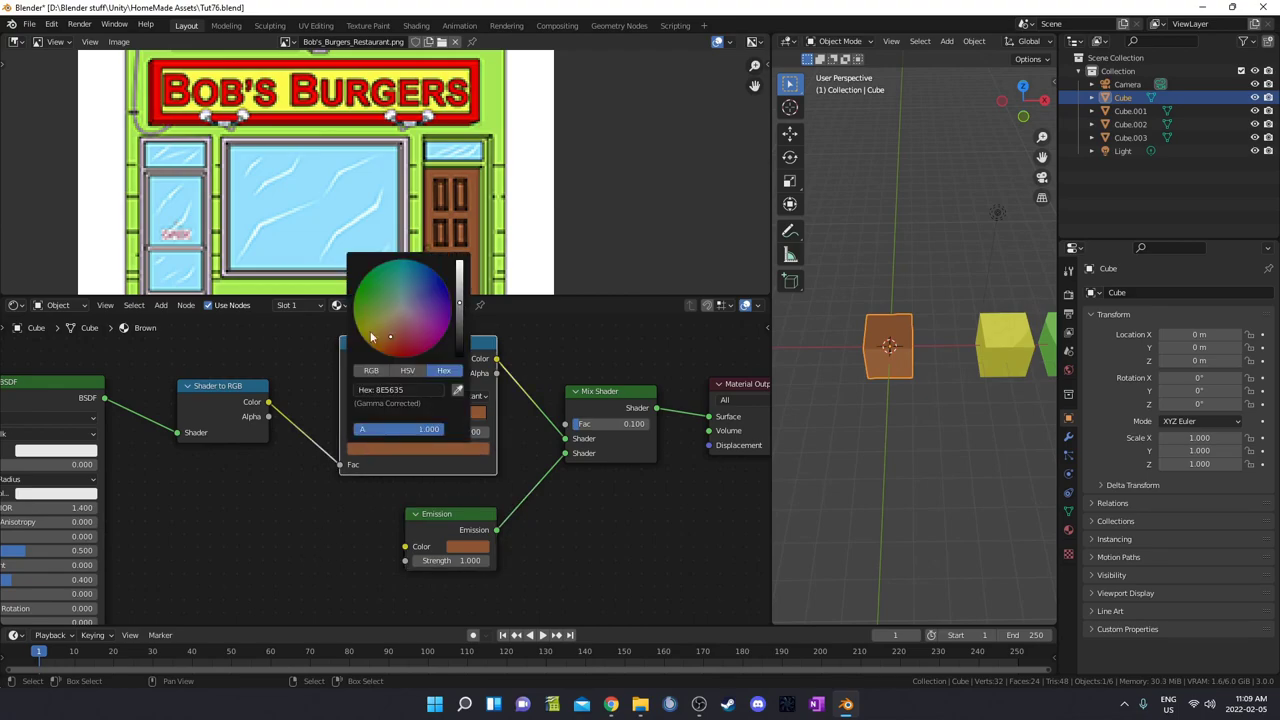
{"action": "scroll", "coordinate": [398, 303], "scroll_direction": "down", "scroll_amount": 1}
{"action": "left_click", "coordinate": [399, 448]}
{"action": "scroll", "coordinate": [431, 322], "scroll_direction": "down", "scroll_amount": 1}
{"action": "scroll", "coordinate": [430, 319], "scroll_direction": "down", "scroll_amount": 1}
Step: Duplicate the brown cube and place the copy 14 m away along the X axis
{"action": "mouse_move", "coordinate": [1003, 414]}
{"action": "middle_mouse_down"}
{"action": "mouse_move", "coordinate": [882, 367]}
{"action": "mouse_move", "coordinate": [930, 408]}
{"action": "mouse_move", "coordinate": [986, 429]}
{"action": "middle_mouse_up"}
{"action": "scroll", "coordinate": [909, 406], "scroll_direction": "down", "scroll_amount": 5}
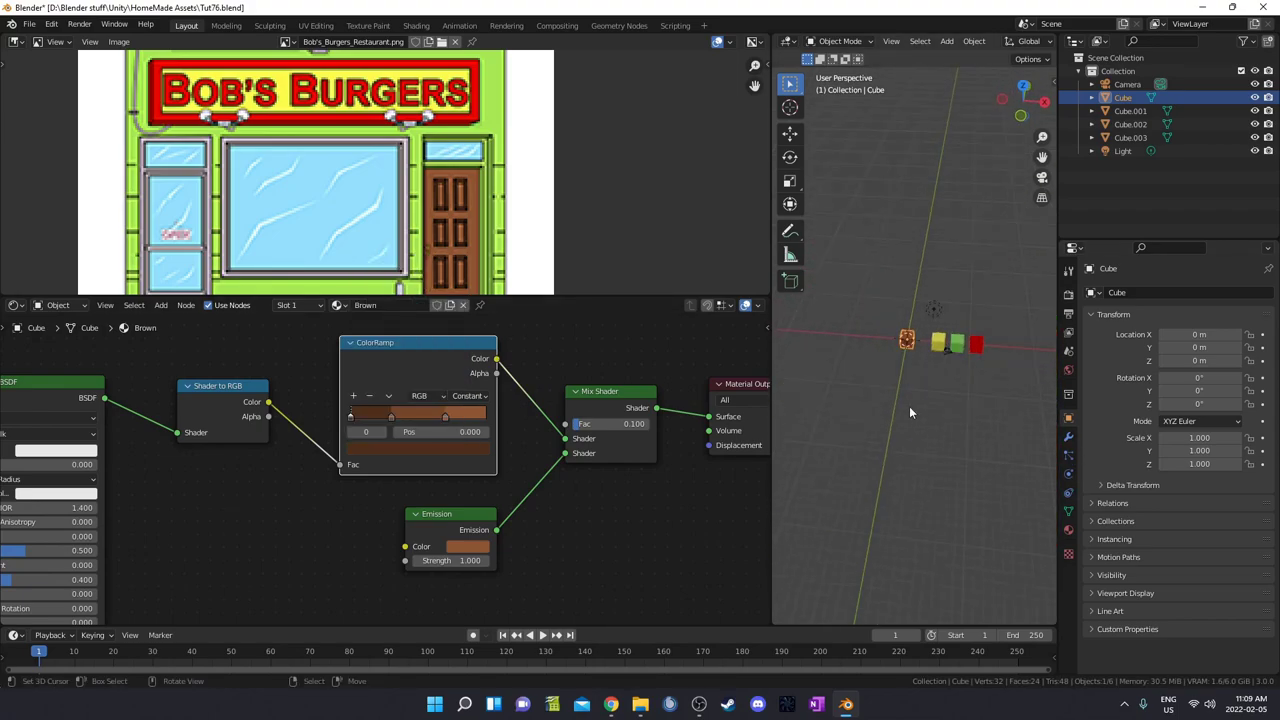
{"action": "key", "text": "shift+d"}
{"action": "key", "text": "x"}
{"action": "left_click", "coordinate": [988, 400]}
Step: Make a separate copy of the Brown material for the original cube and name it Grey
{"action": "scroll", "coordinate": [929, 365], "scroll_direction": "up", "scroll_amount": 3}
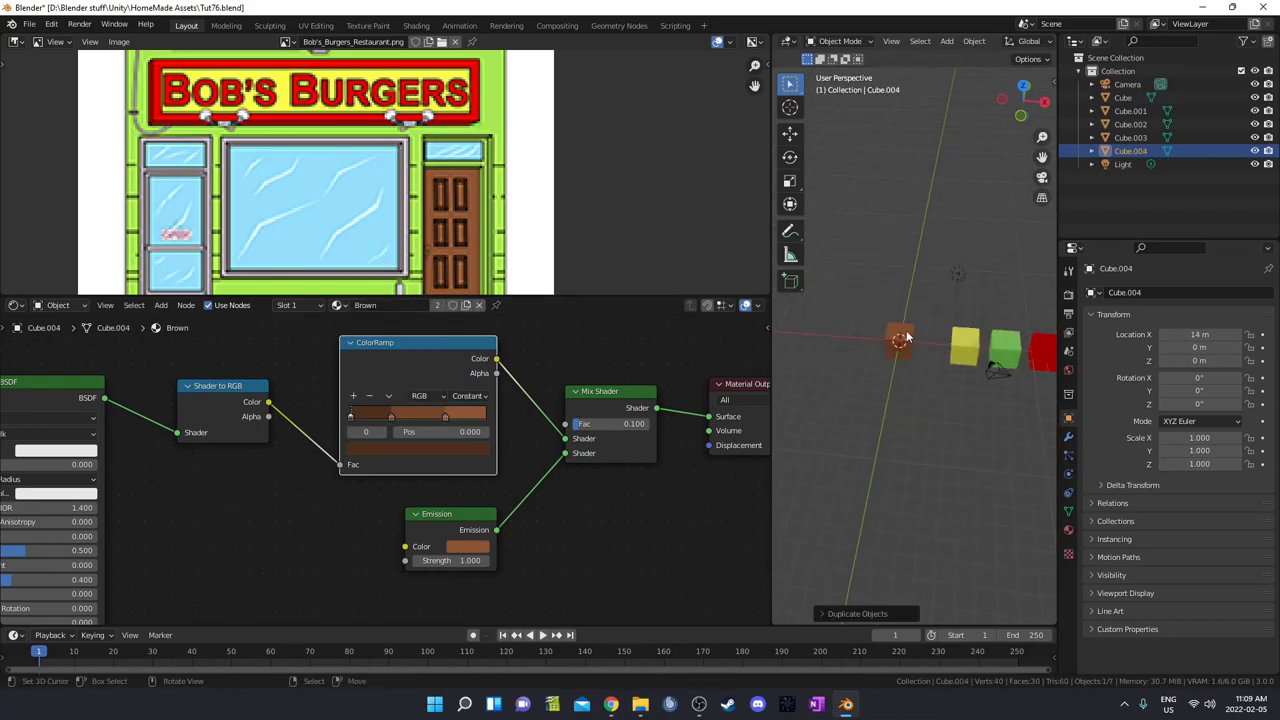
{"action": "left_click", "coordinate": [898, 348]}
{"action": "left_click", "coordinate": [454, 305]}
{"action": "type", "text": "Gre"}
{"action": "key", "text": "Return"}
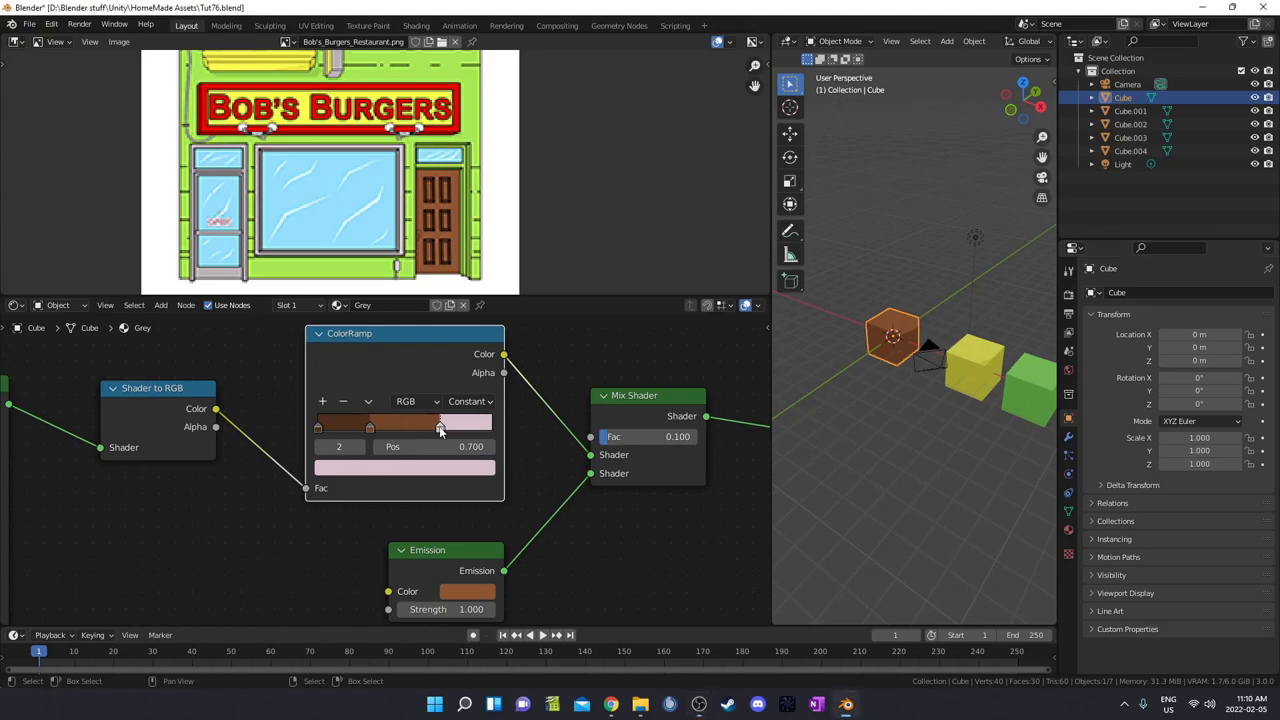
Step: Set the Grey material's ColorRamp stop at 0.7 to white, FFFFFF
{"action": "left_click", "coordinate": [435, 470]}
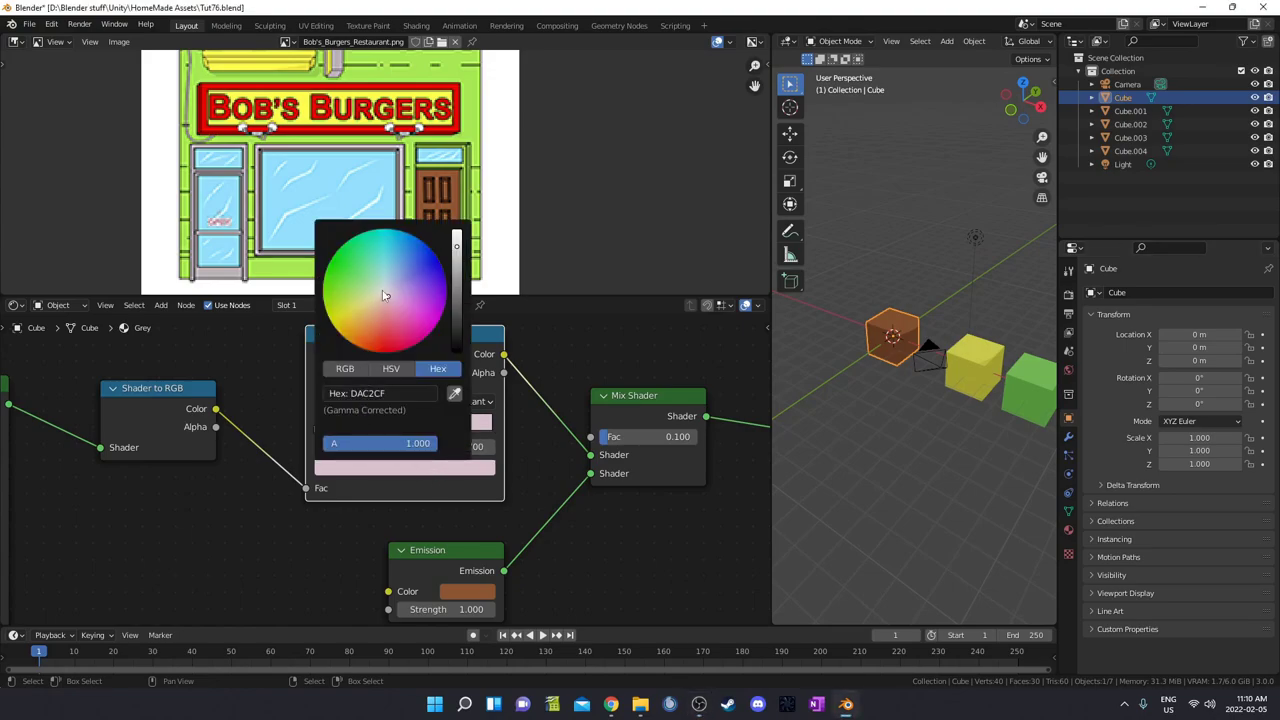
{"action": "left_click", "coordinate": [386, 393]}
{"action": "key", "text": "BackSpace"}
{"action": "type", "text": "ffffff"}
{"action": "key", "text": "Return"}
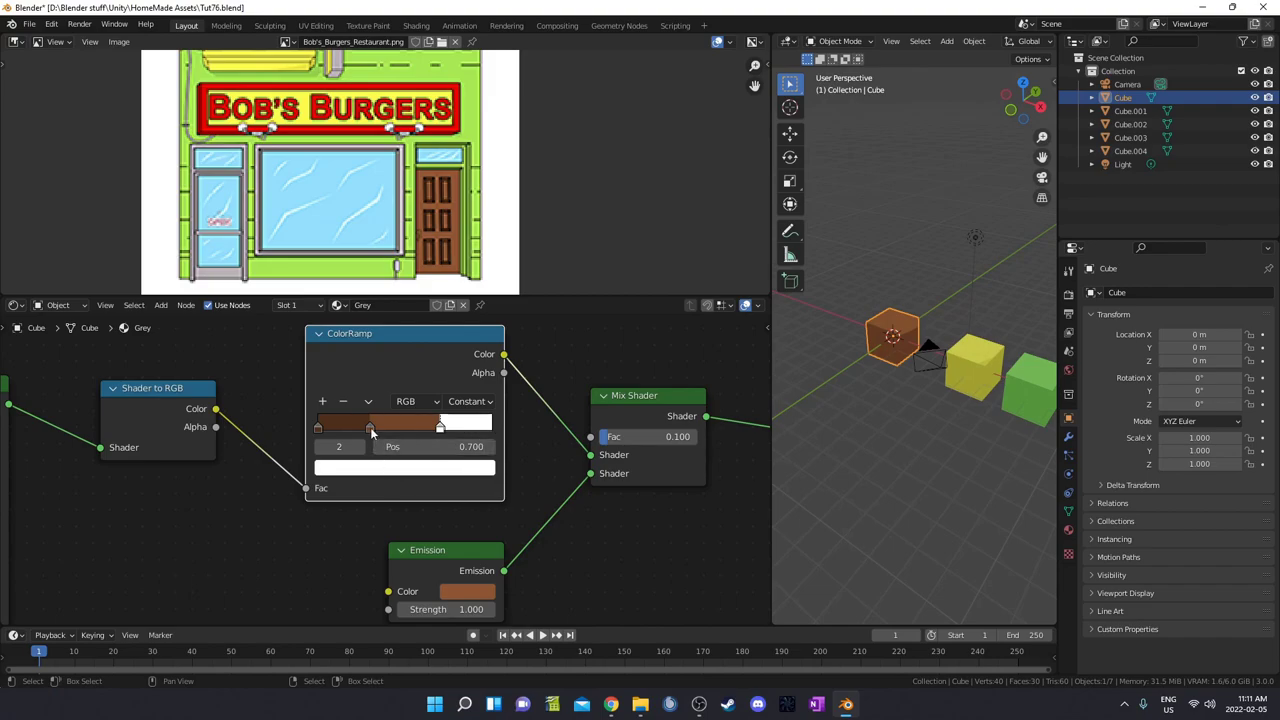
Step: Give the Grey material's ColorRamp stops at 0.3 and 0 and its Emission colour the white sampled from the ramp
{"action": "left_click", "coordinate": [370, 427]}
{"action": "left_click", "coordinate": [416, 472]}
{"action": "left_click", "coordinate": [460, 392]}
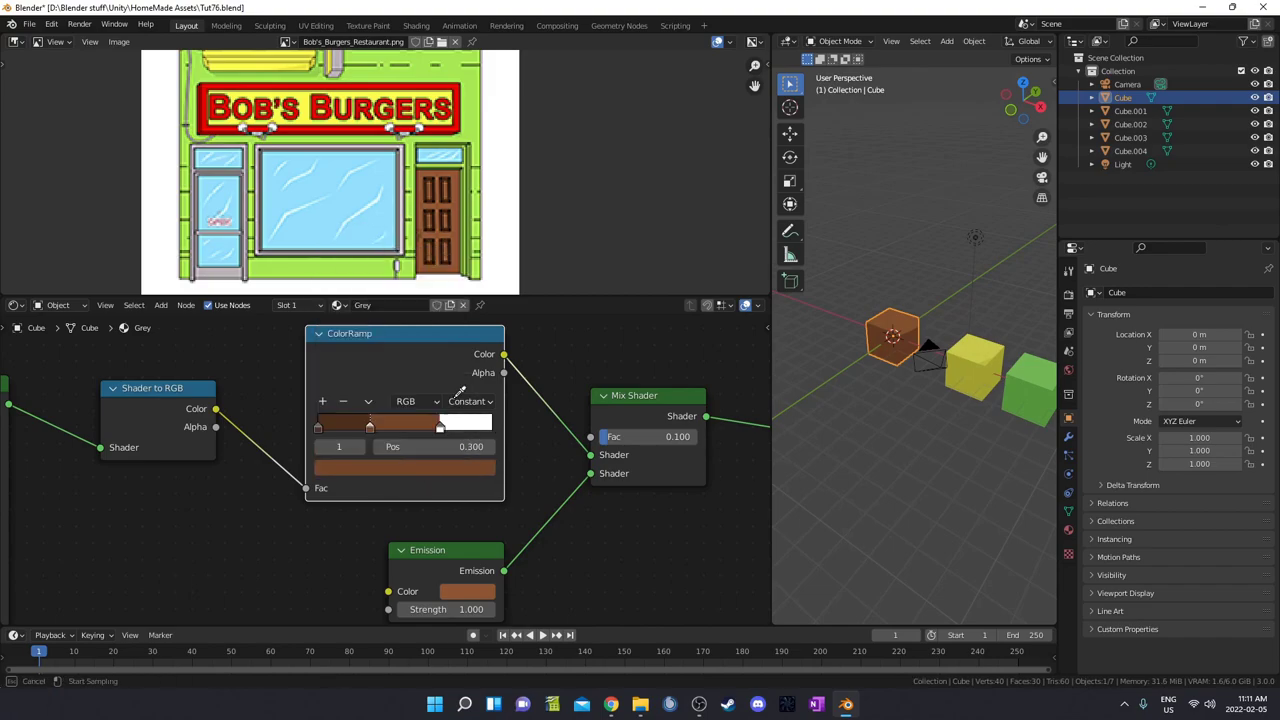
{"action": "left_click", "coordinate": [463, 427]}
{"action": "left_click", "coordinate": [318, 428]}
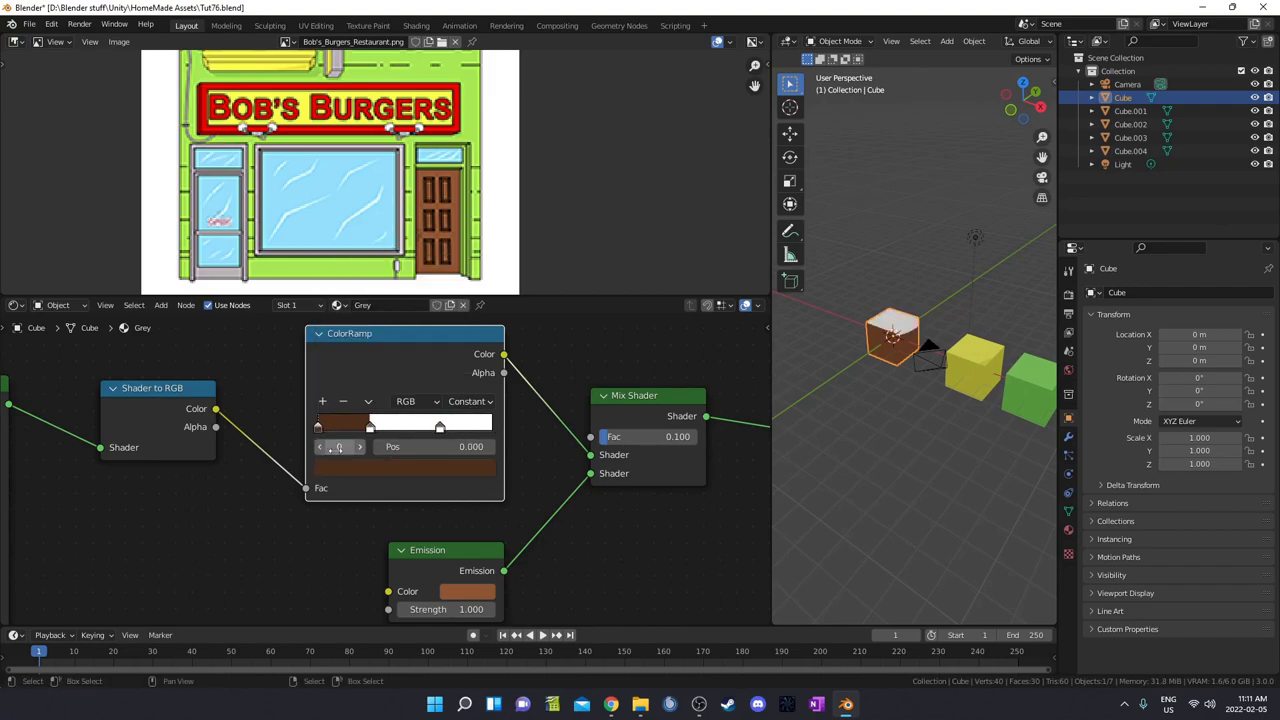
{"action": "left_click", "coordinate": [404, 468]}
{"action": "left_click", "coordinate": [457, 396]}
{"action": "left_click", "coordinate": [466, 421]}
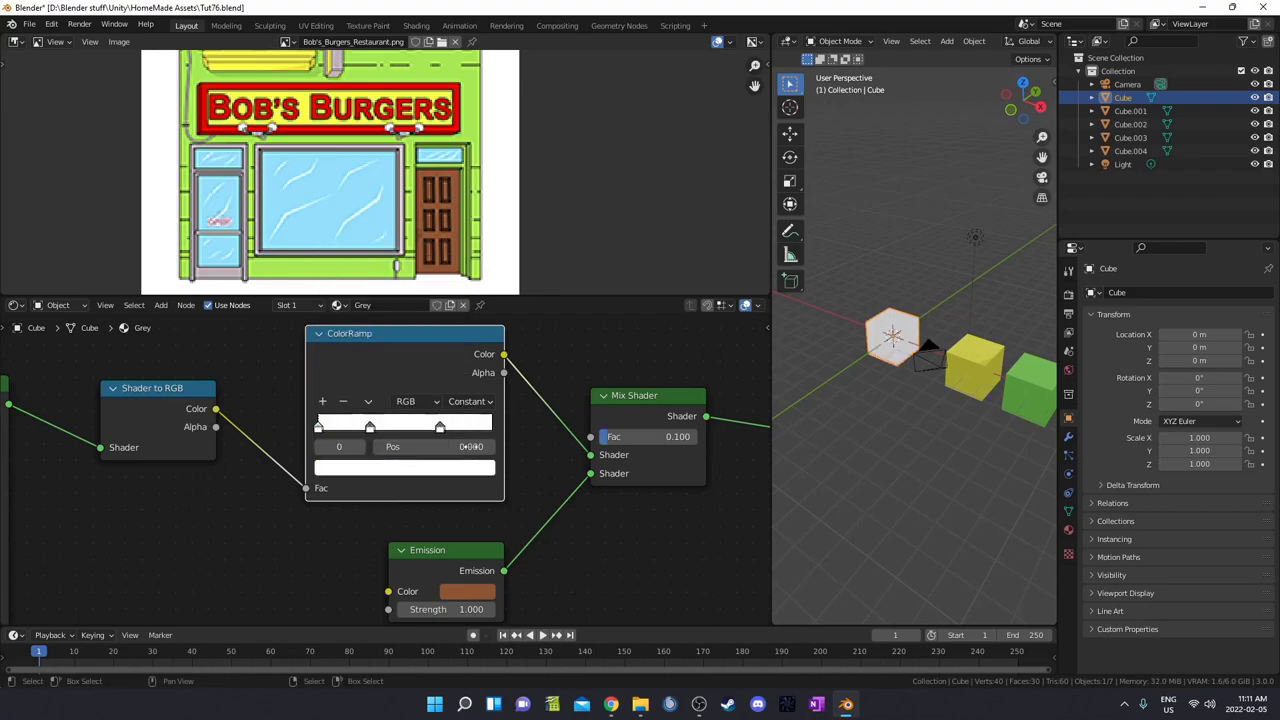
{"action": "left_click", "coordinate": [480, 590]}
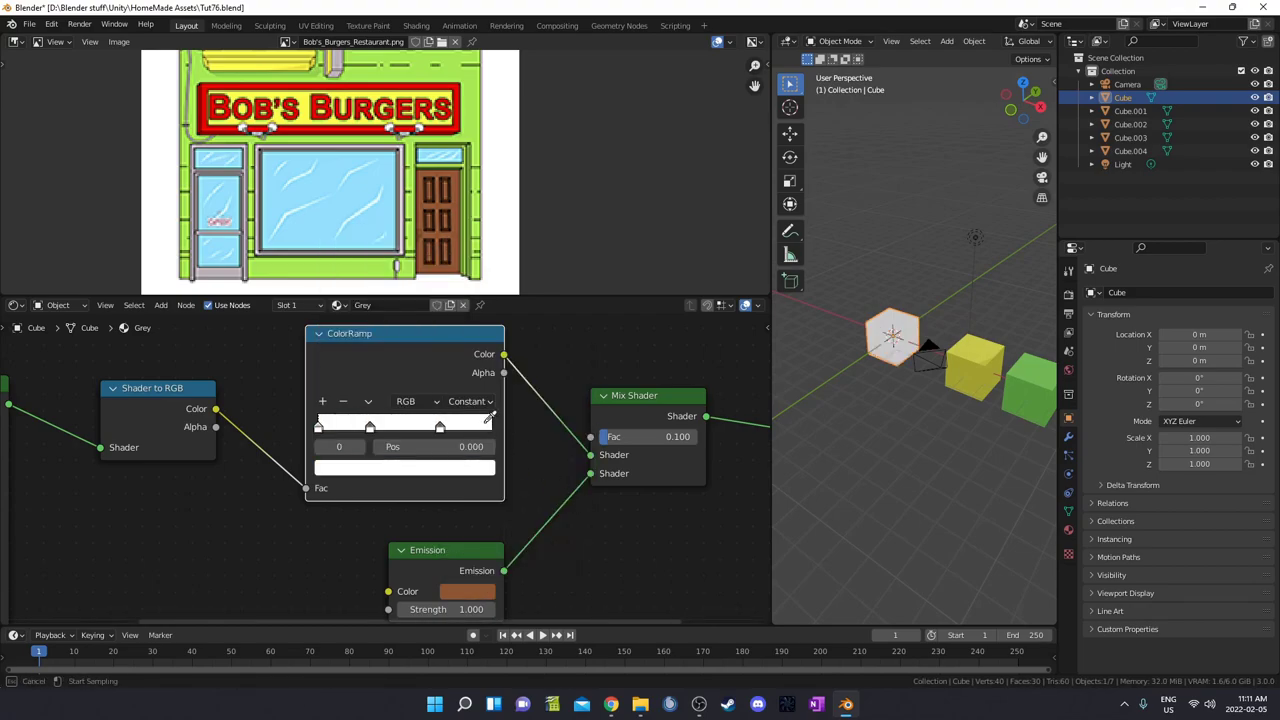
{"action": "left_click", "coordinate": [470, 418]}
Step: Darken the Grey material's ColorRamp stop at 0.7 from white to a light grey
{"action": "left_click", "coordinate": [440, 428]}
{"action": "left_click", "coordinate": [439, 469]}
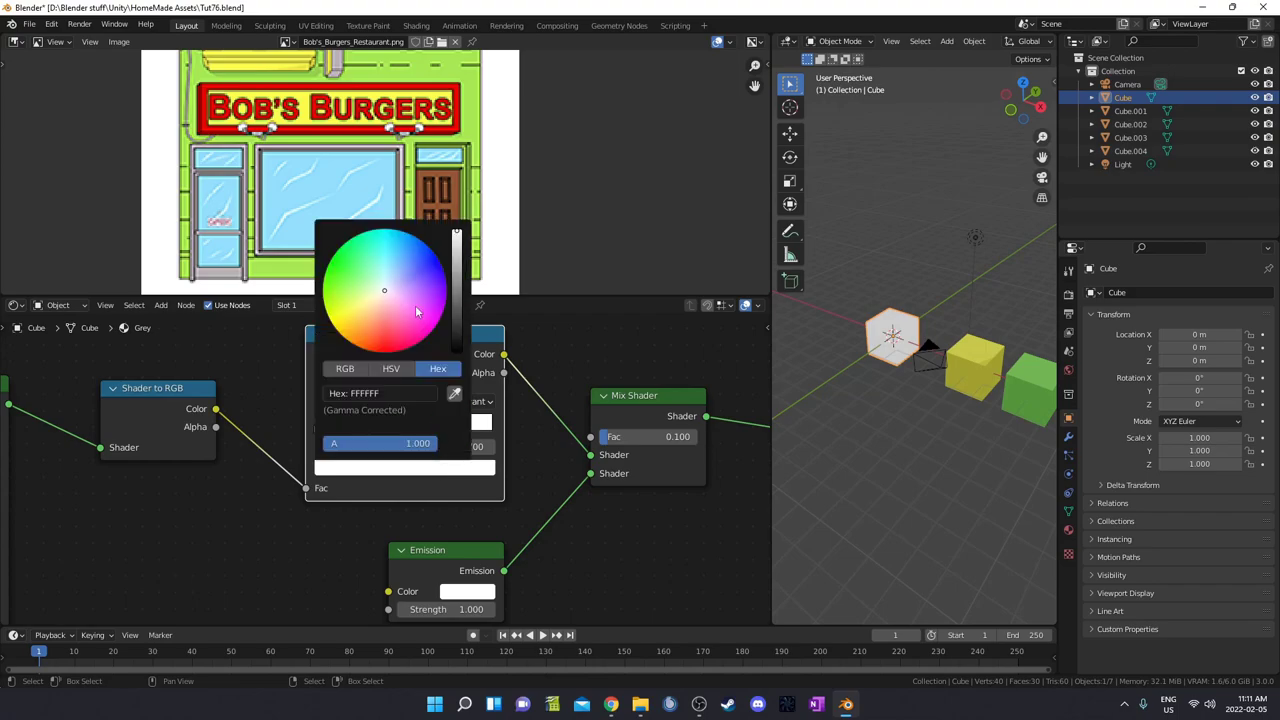
{"action": "scroll", "coordinate": [417, 309], "scroll_direction": "down", "scroll_amount": 3}
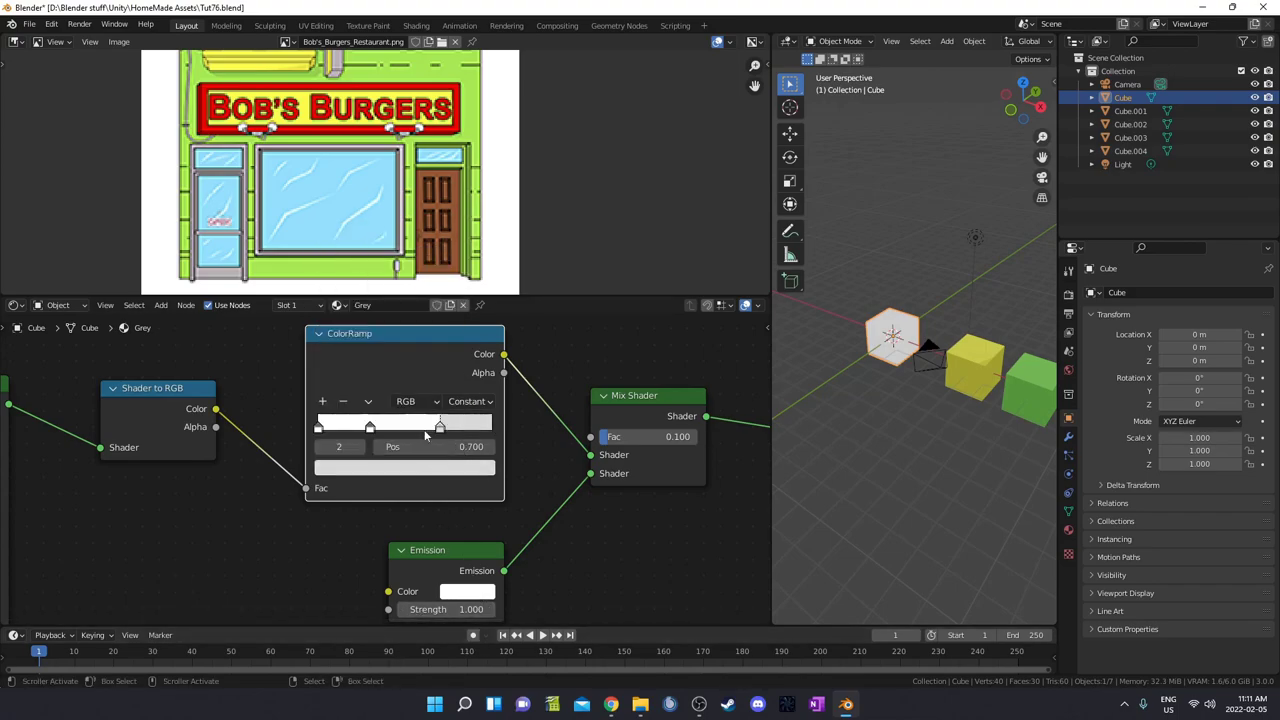
Step: Darken the Grey material's ColorRamp stop at 0.3 to a medium grey, darker than the 0.7 stop
{"action": "left_click", "coordinate": [371, 428]}
{"action": "left_click", "coordinate": [381, 467]}
{"action": "scroll", "coordinate": [380, 325], "scroll_direction": "down", "scroll_amount": 2}
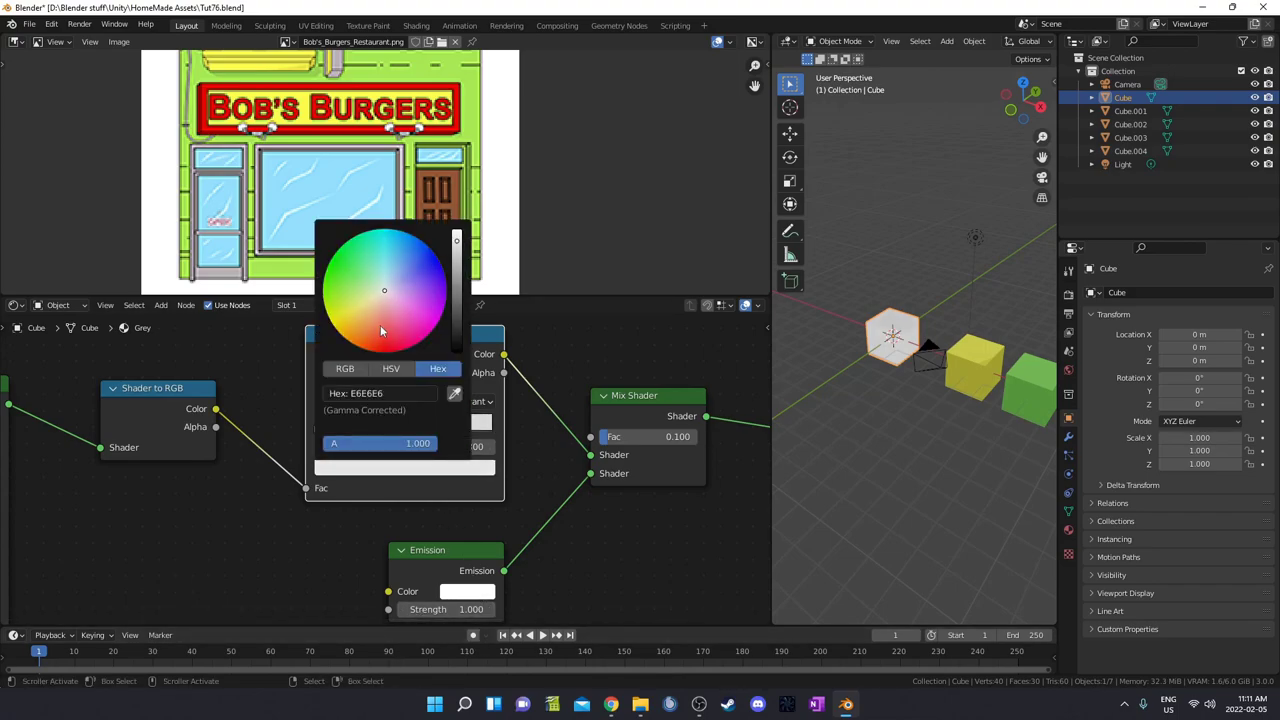
{"action": "left_click", "coordinate": [367, 470]}
{"action": "scroll", "coordinate": [363, 291], "scroll_direction": "down", "scroll_amount": 3}
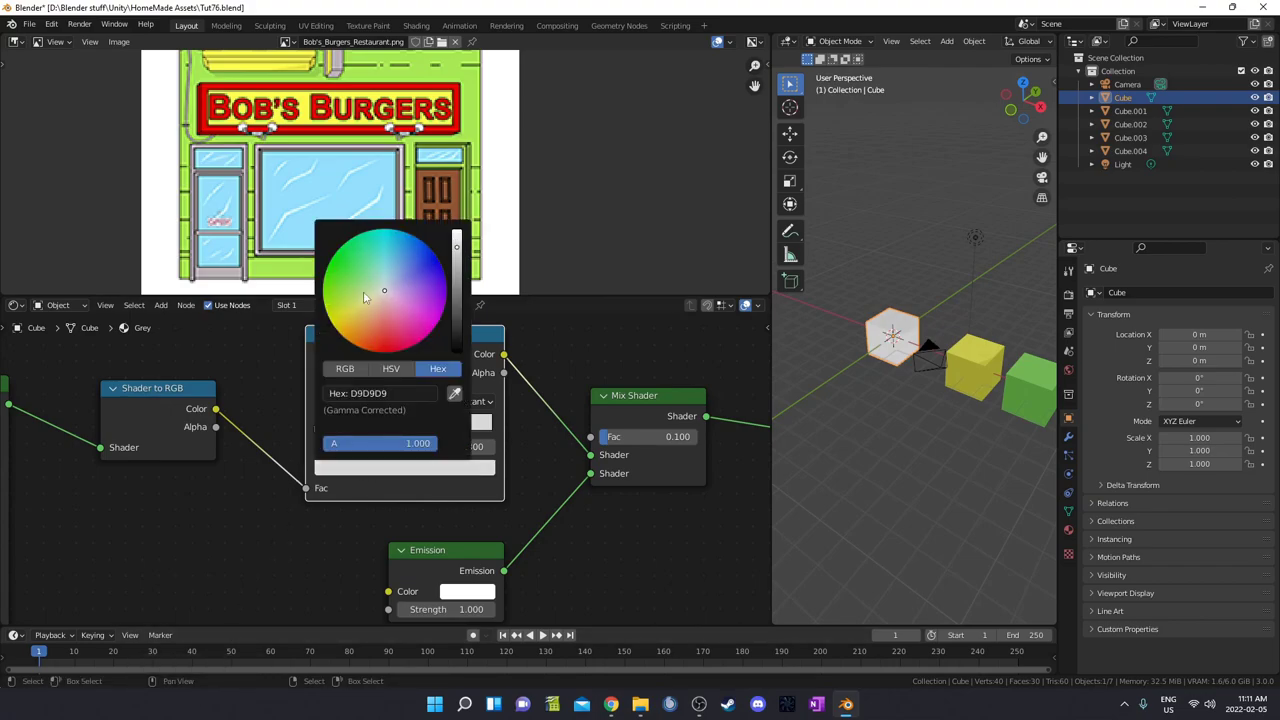
Step: Darken the Grey material's ColorRamp stop at 0 to a grey darker than B3B3B3
{"action": "left_click", "coordinate": [317, 427]}
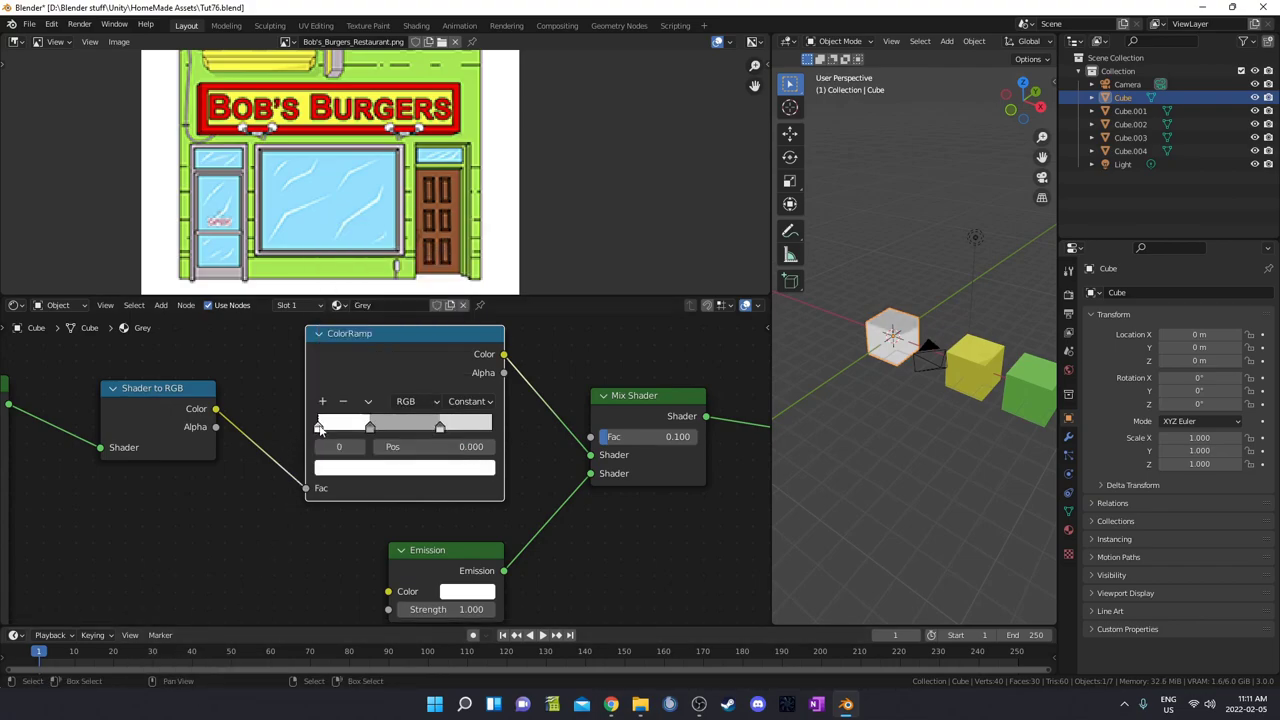
{"action": "left_click", "coordinate": [380, 468]}
{"action": "scroll", "coordinate": [405, 293], "scroll_direction": "down", "scroll_amount": 4}
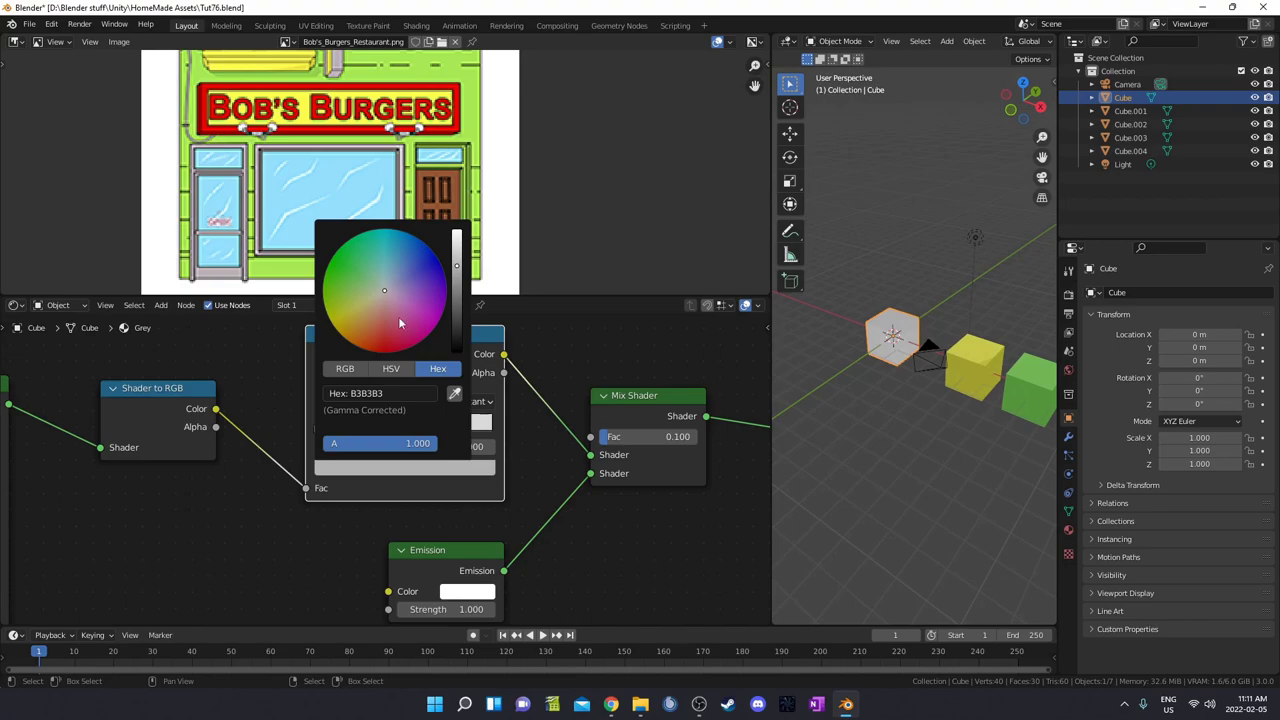
{"action": "left_click", "coordinate": [386, 470]}
{"action": "scroll", "coordinate": [400, 323], "scroll_direction": "down", "scroll_amount": 1}
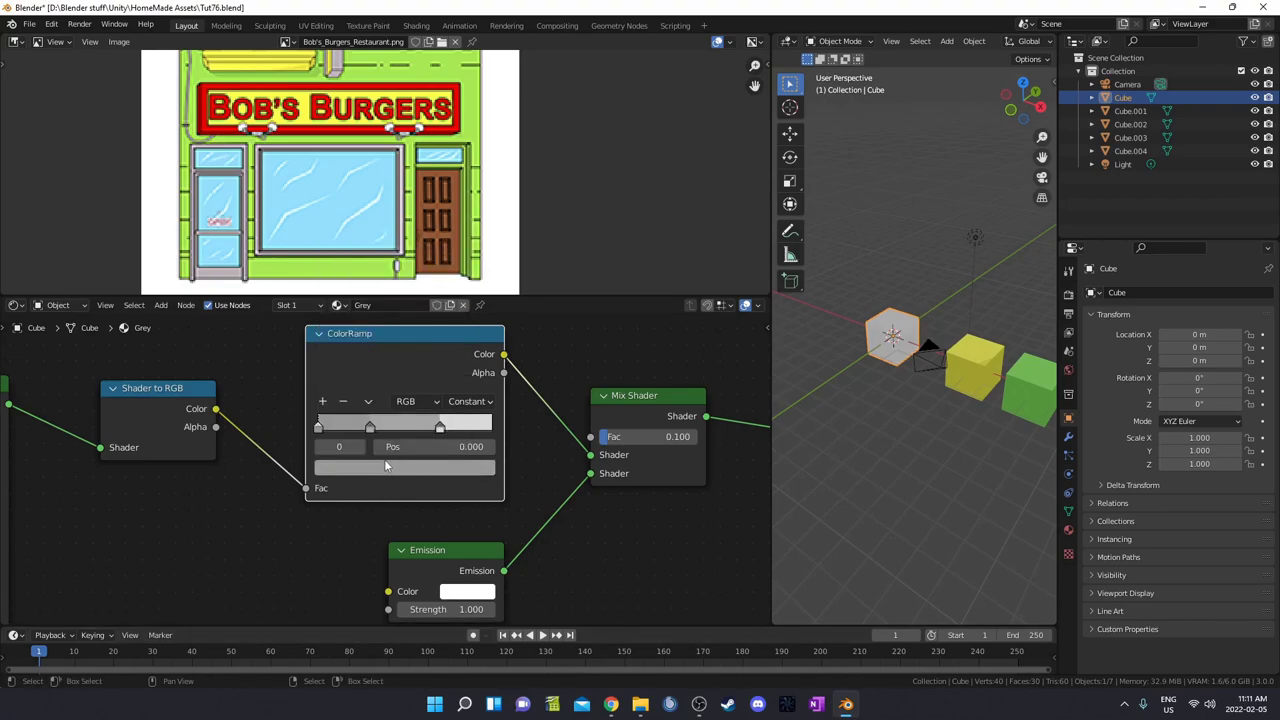
Step: Lighten the Grey material's ColorRamp stop at 0.3 slightly and darken its Emission colour a little
{"action": "left_click", "coordinate": [368, 430]}
{"action": "left_click", "coordinate": [380, 468]}
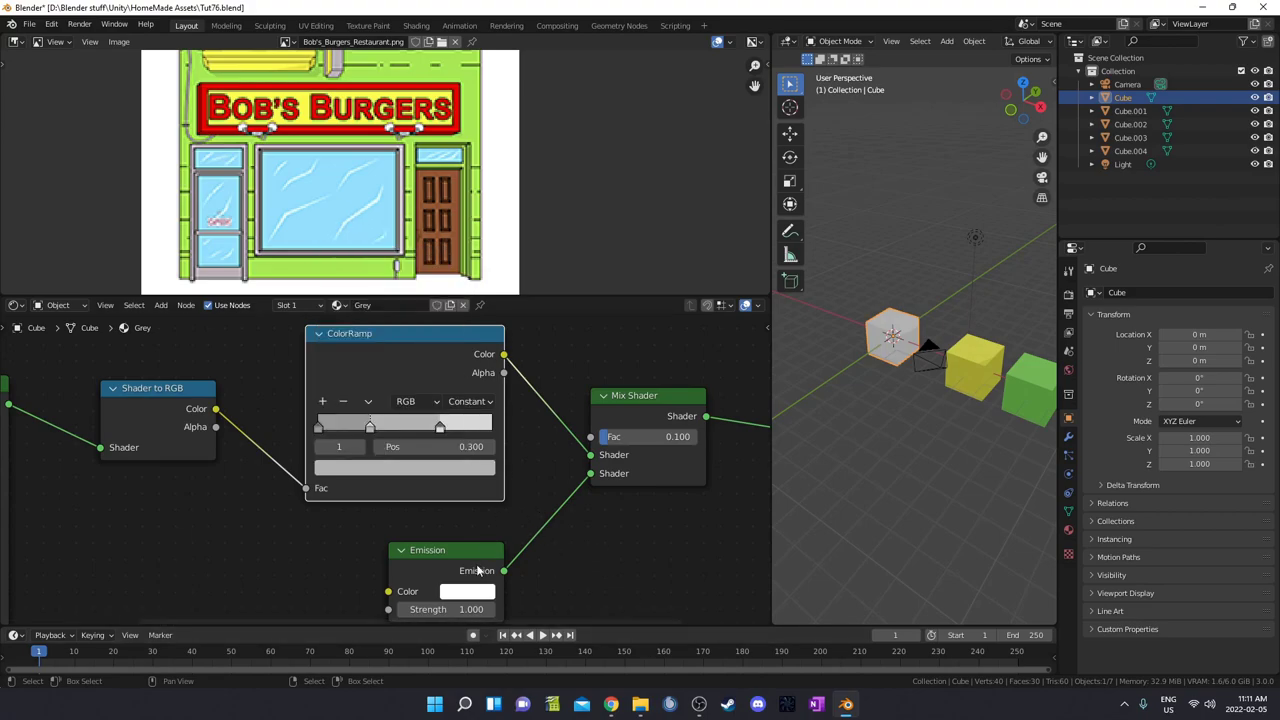
{"action": "left_click", "coordinate": [480, 597]}
{"action": "scroll", "coordinate": [495, 425], "scroll_direction": "down", "scroll_amount": 2}
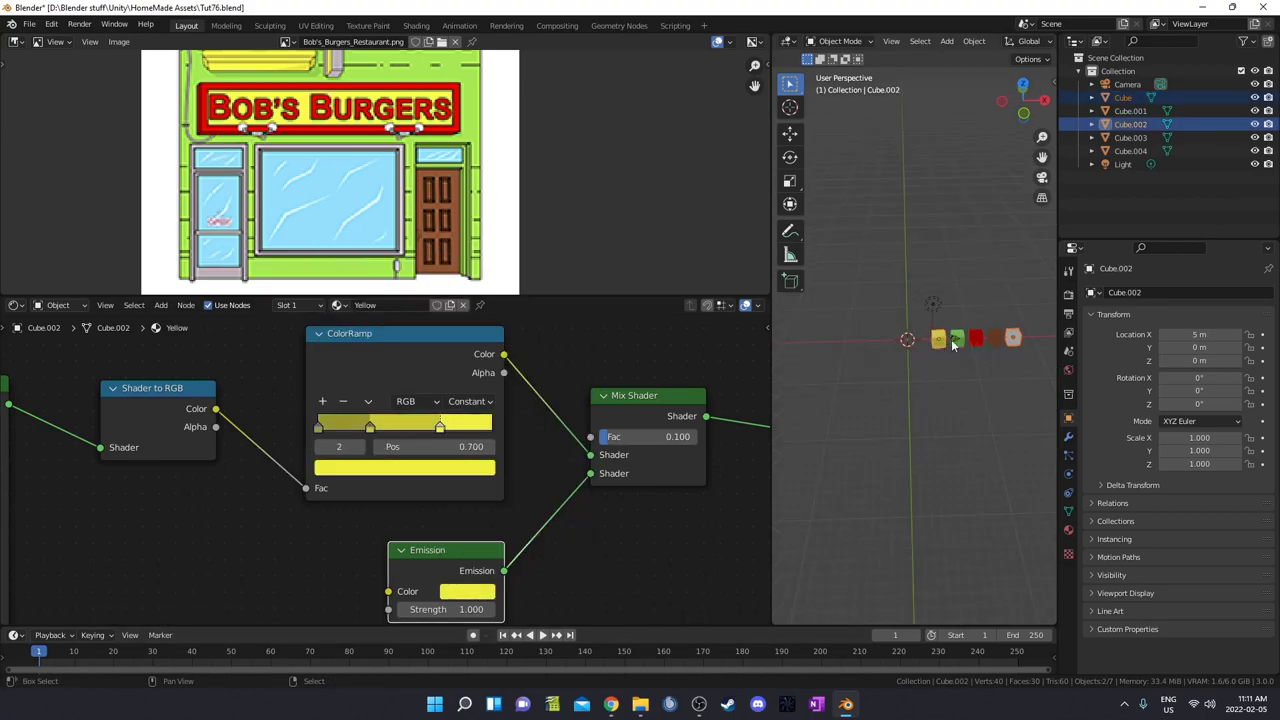
Step: Add the remaining sample cubes to the selection and move all five into a new collection named Materials
{"action": "left_click", "coordinate": [959, 342], "text": "shift"}
{"action": "left_click", "coordinate": [978, 342], "text": "shift"}
{"action": "left_click", "coordinate": [995, 340], "text": "shift"}
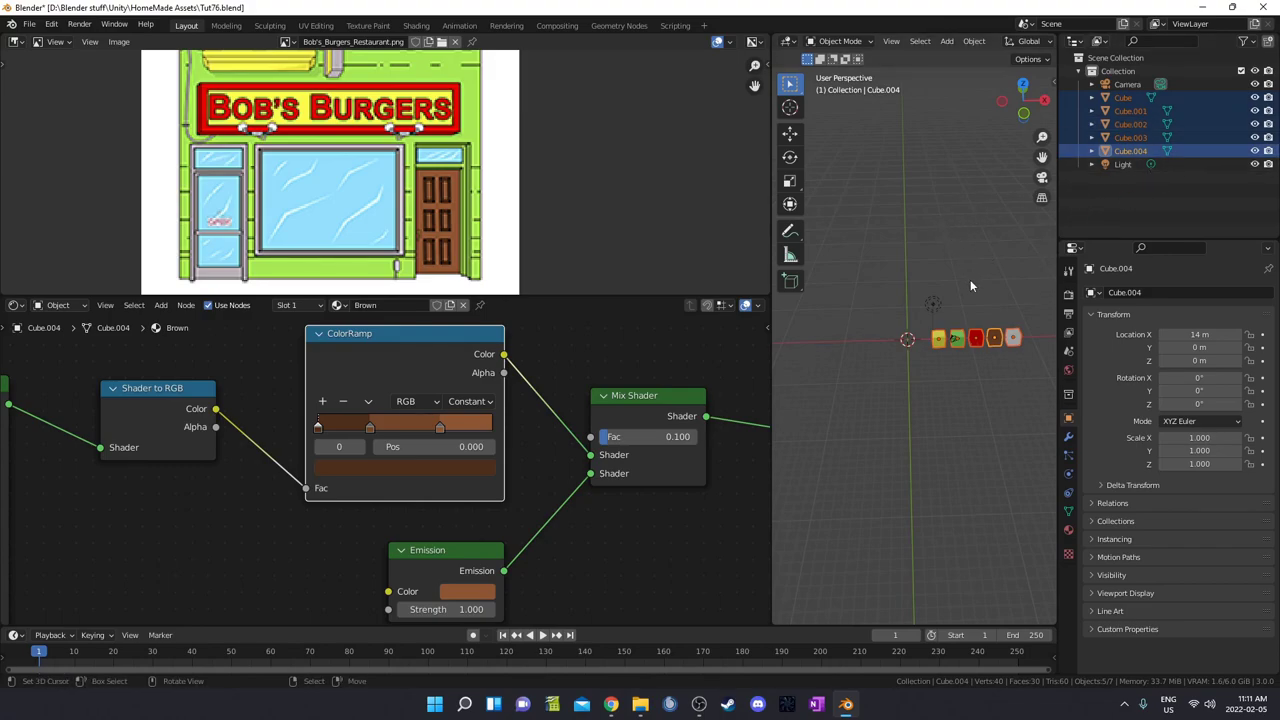
{"action": "key", "text": "m"}
{"action": "left_click", "coordinate": [946, 293]}
{"action": "type", "text": "M"}
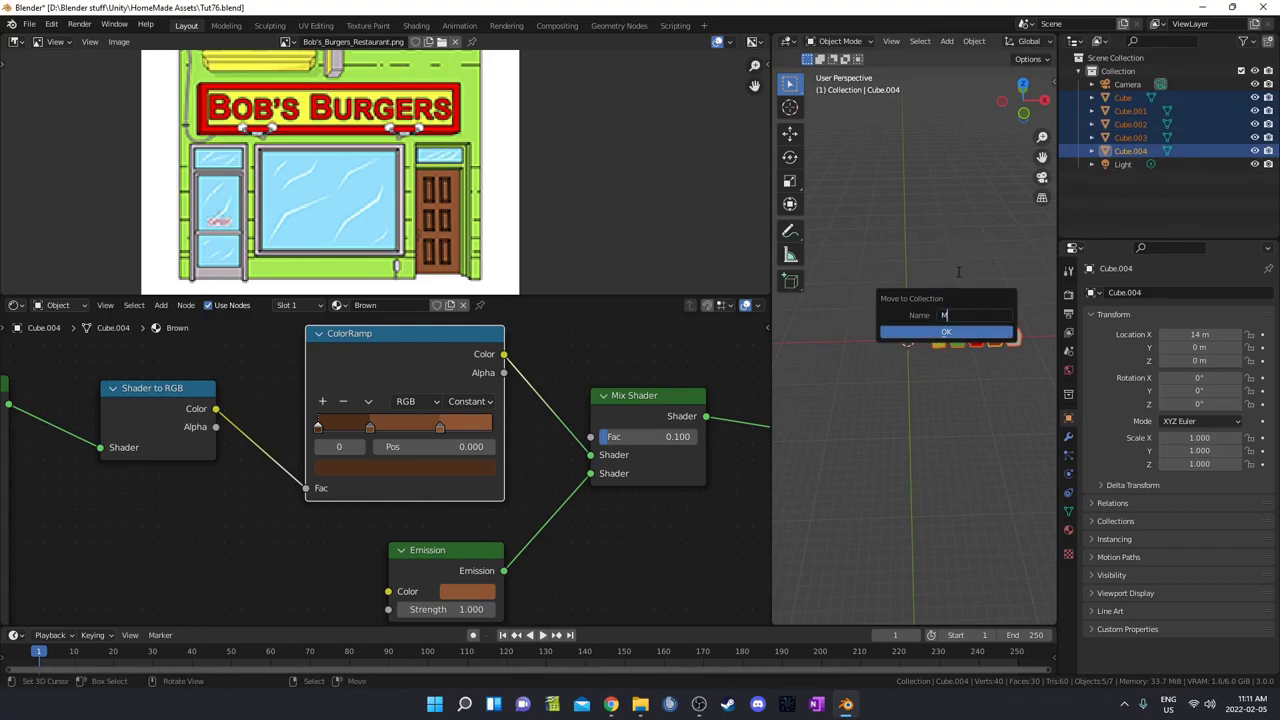
{"action": "type", "text": "aterials"}
{"action": "key", "text": "Return"}
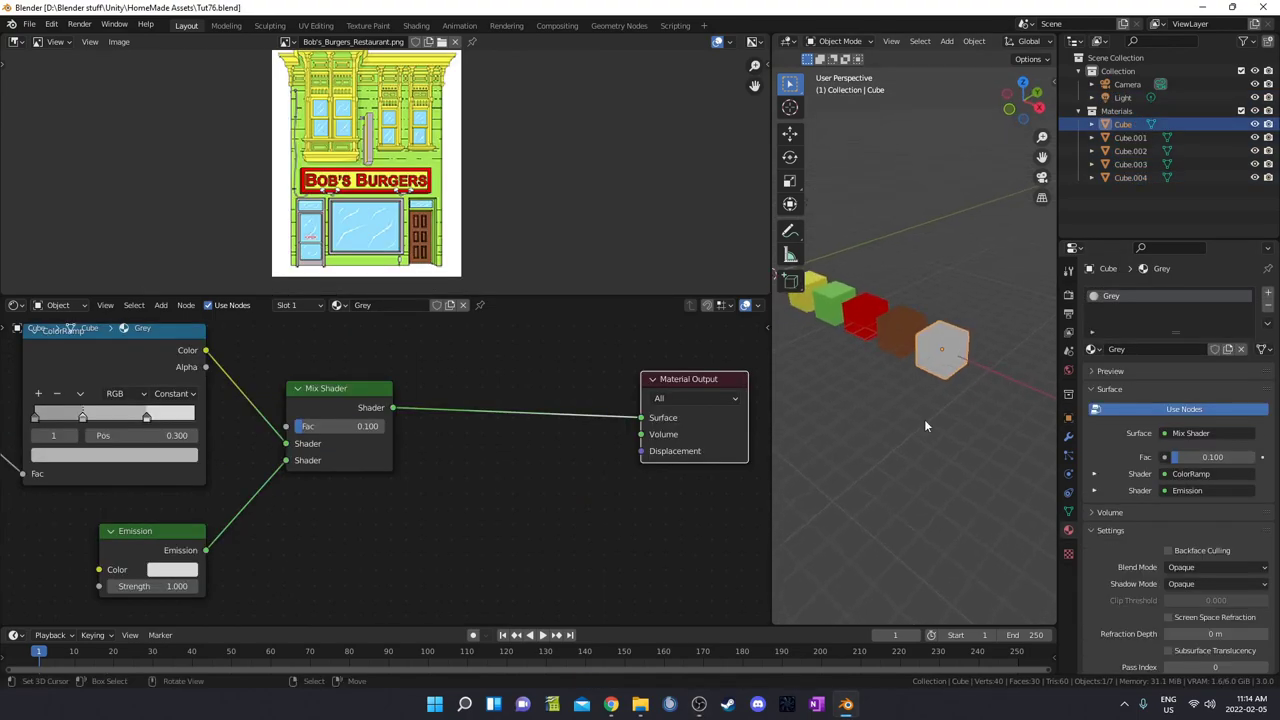
Step: Duplicate the grey cube along X and give the copy its own independent material named Window.001
{"action": "middle_click_drag", "start_coordinate": [924, 419], "coordinate": [1012, 419]}
{"action": "key", "text": "shift+d"}
{"action": "key", "text": "x"}
{"action": "left_click", "coordinate": [986, 393]}
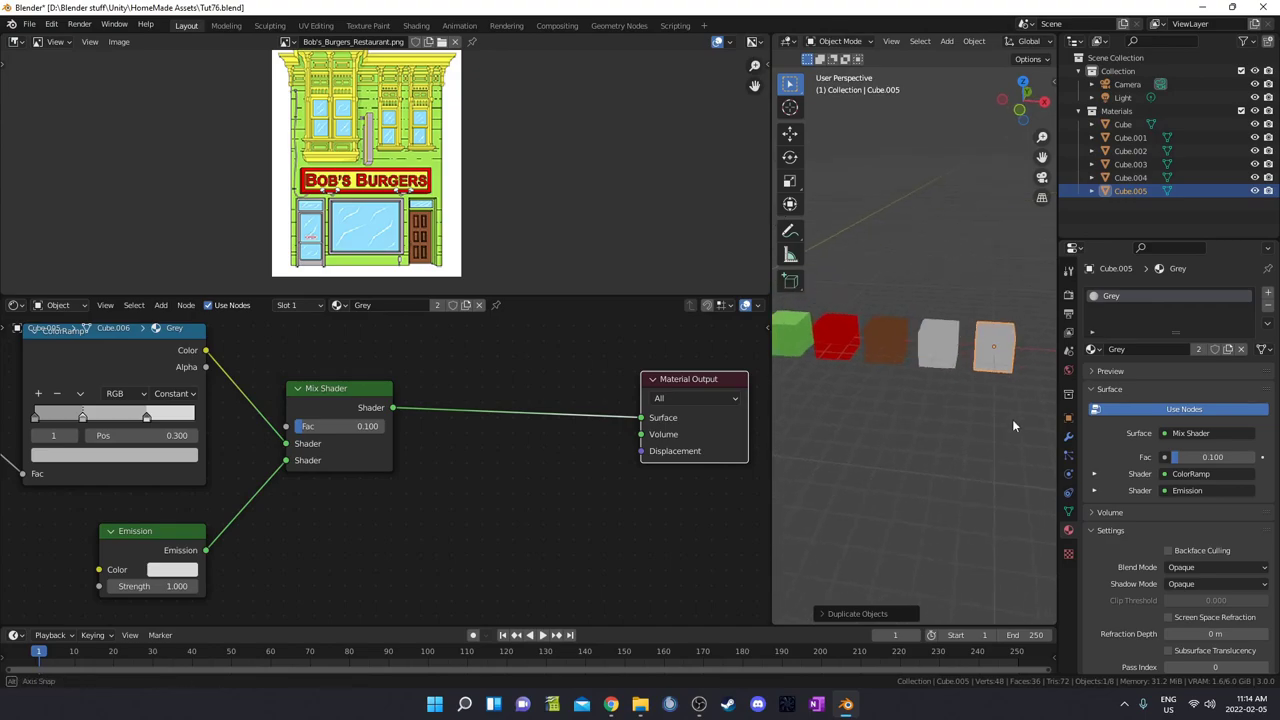
{"action": "left_click", "coordinate": [466, 305]}
{"action": "type", "text": "Window.001"}
{"action": "key", "text": "Return"}
Step: Duplicate the Mix Shader node and insert the copy between the original Mix Shader and the Material Output
{"action": "left_click", "coordinate": [320, 410]}
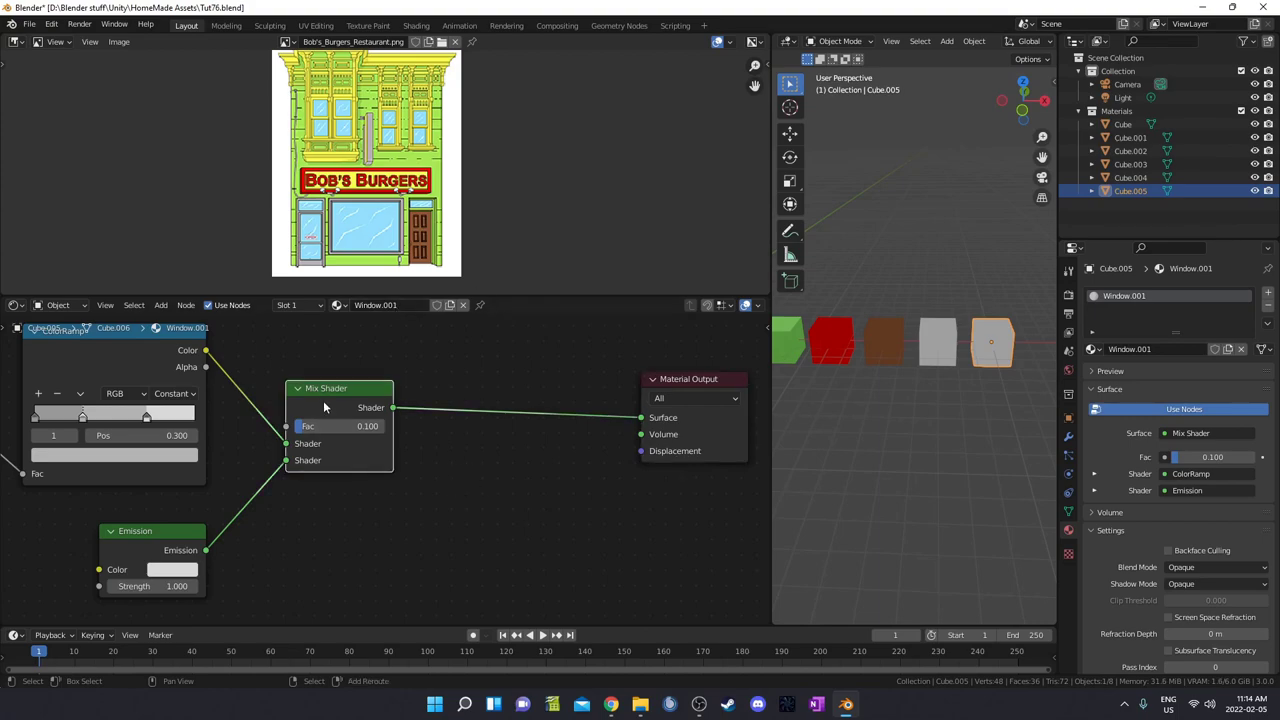
{"action": "key", "text": "shift+d"}
{"action": "left_click", "coordinate": [495, 425]}
{"action": "middle_click_drag", "start_coordinate": [512, 425], "coordinate": [587, 502]}
Step: Add a Transparent BSDF node above the original Mix Shader and connect it to the second Mix Shader's first shader input
{"action": "key", "text": "shift+a"}
{"action": "left_click", "coordinate": [467, 378]}
{"action": "type", "text": "tran"}
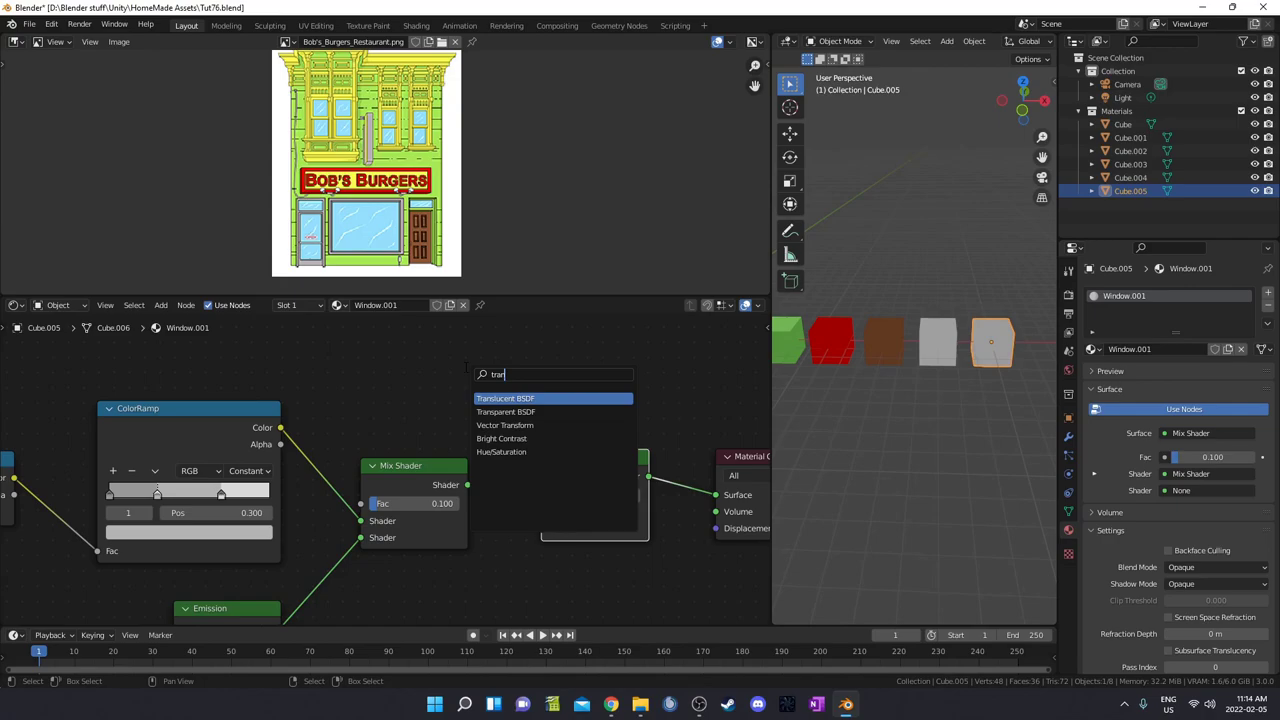
{"action": "key", "text": "Down"}
{"action": "key", "text": "Down"}
{"action": "key", "text": "Up"}
{"action": "key", "text": "Return"}
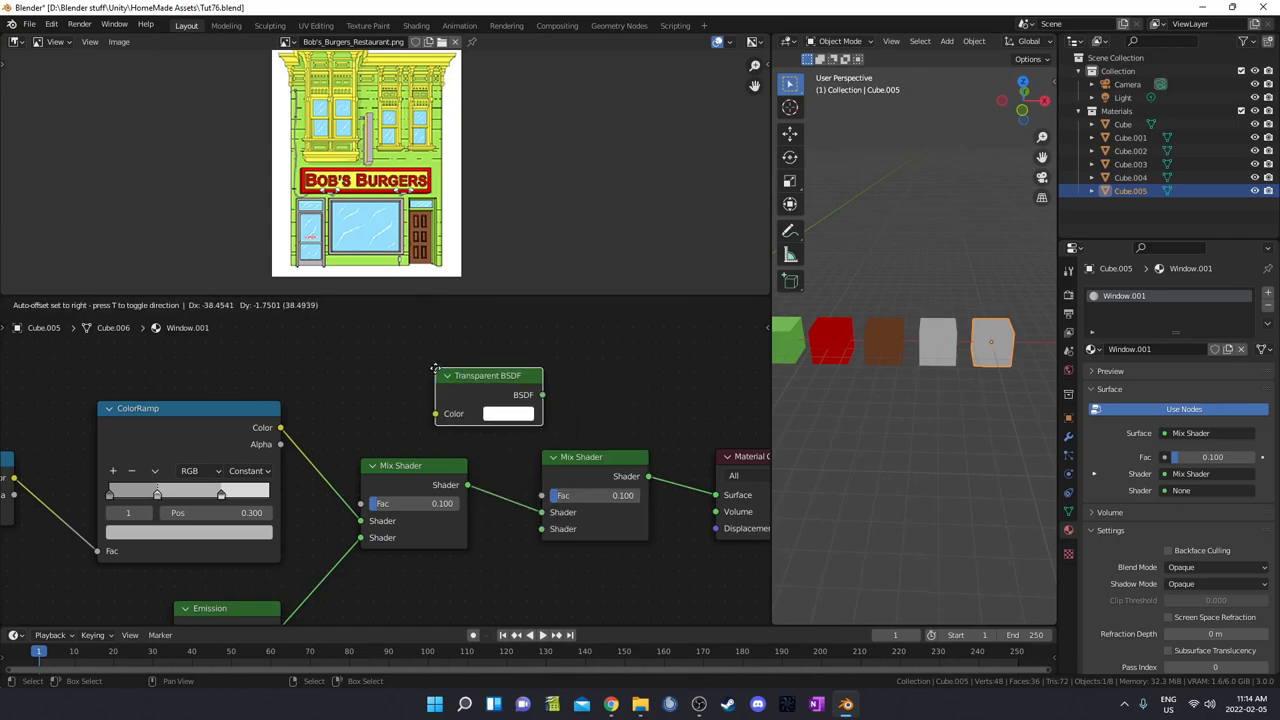
{"action": "left_click", "coordinate": [465, 390]}
{"action": "left_click_drag", "start_coordinate": [476, 384], "coordinate": [546, 519]}
Step: Set the second Mix Shader's Fac to 0.3 and tidy the positions of the Transparent BSDF and first Mix Shader nodes
{"action": "double_click", "coordinate": [598, 497]}
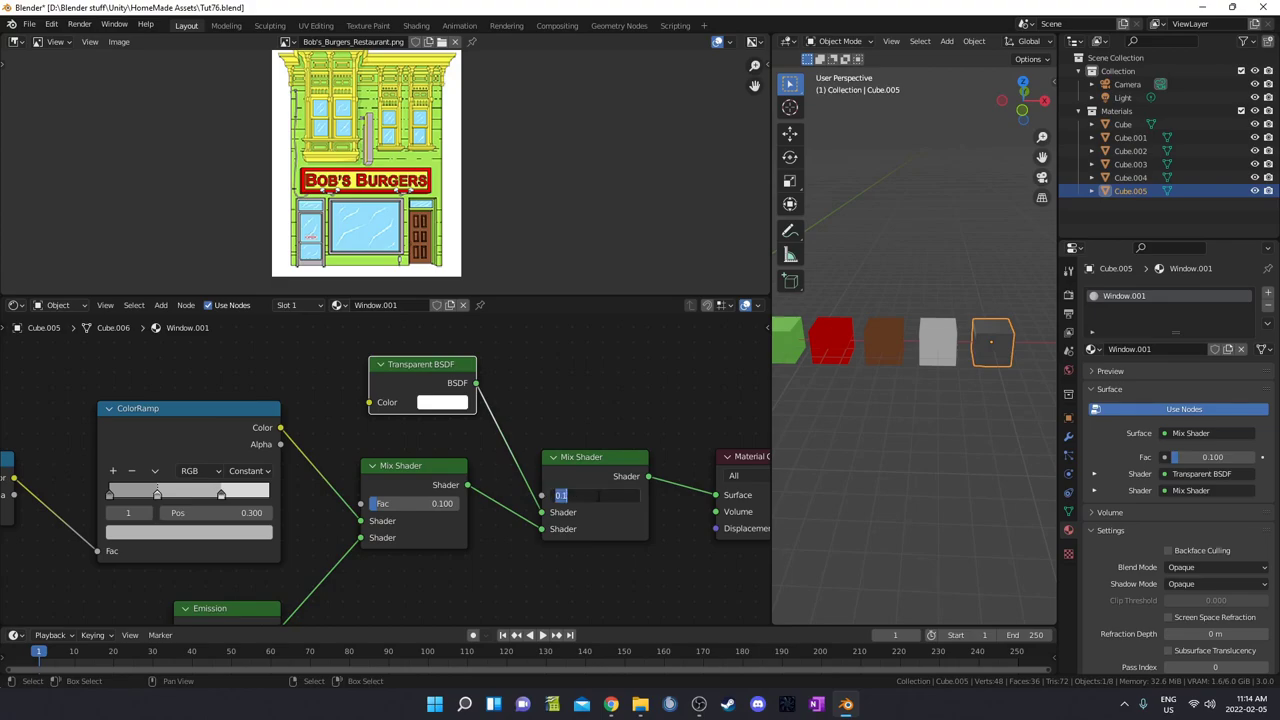
{"action": "key", "text": "BackSpace"}
{"action": "type", "text": ".3"}
{"action": "key", "text": "Return"}
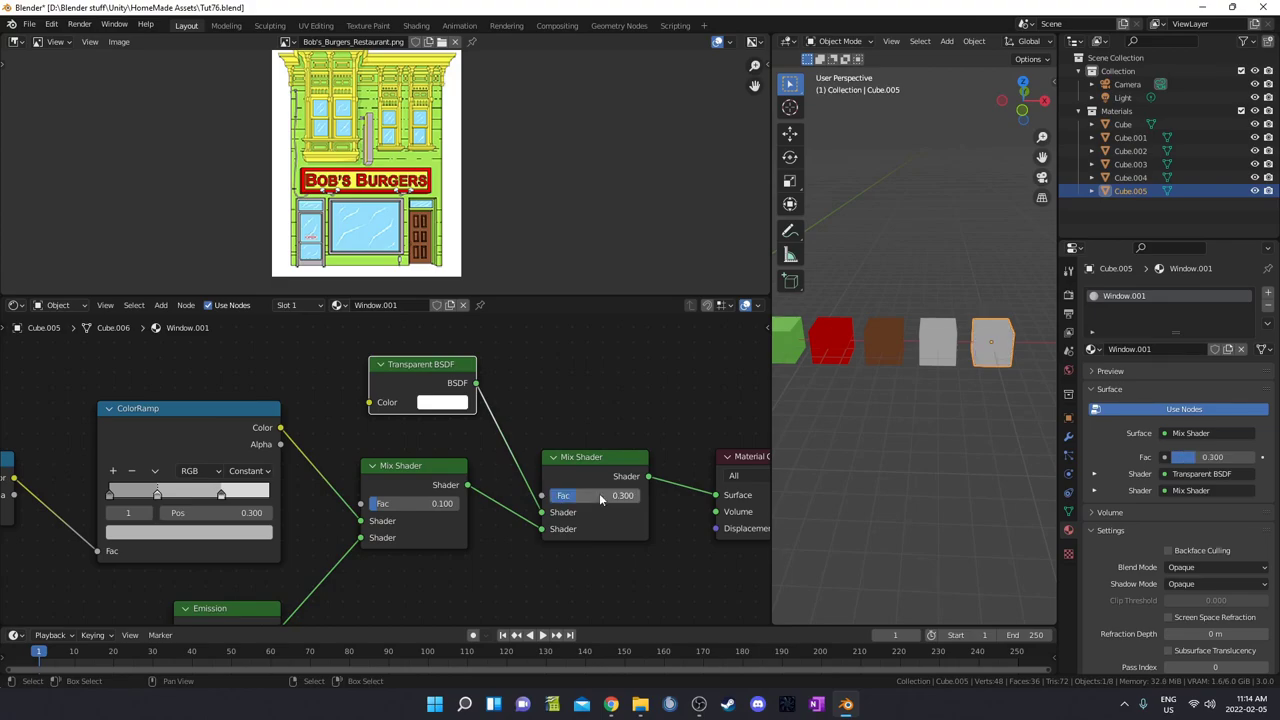
{"action": "left_click_drag", "start_coordinate": [405, 366], "coordinate": [396, 377]}
{"action": "left_click_drag", "start_coordinate": [407, 466], "coordinate": [406, 465]}
{"action": "scroll", "coordinate": [532, 497], "scroll_direction": "down", "scroll_amount": 1}
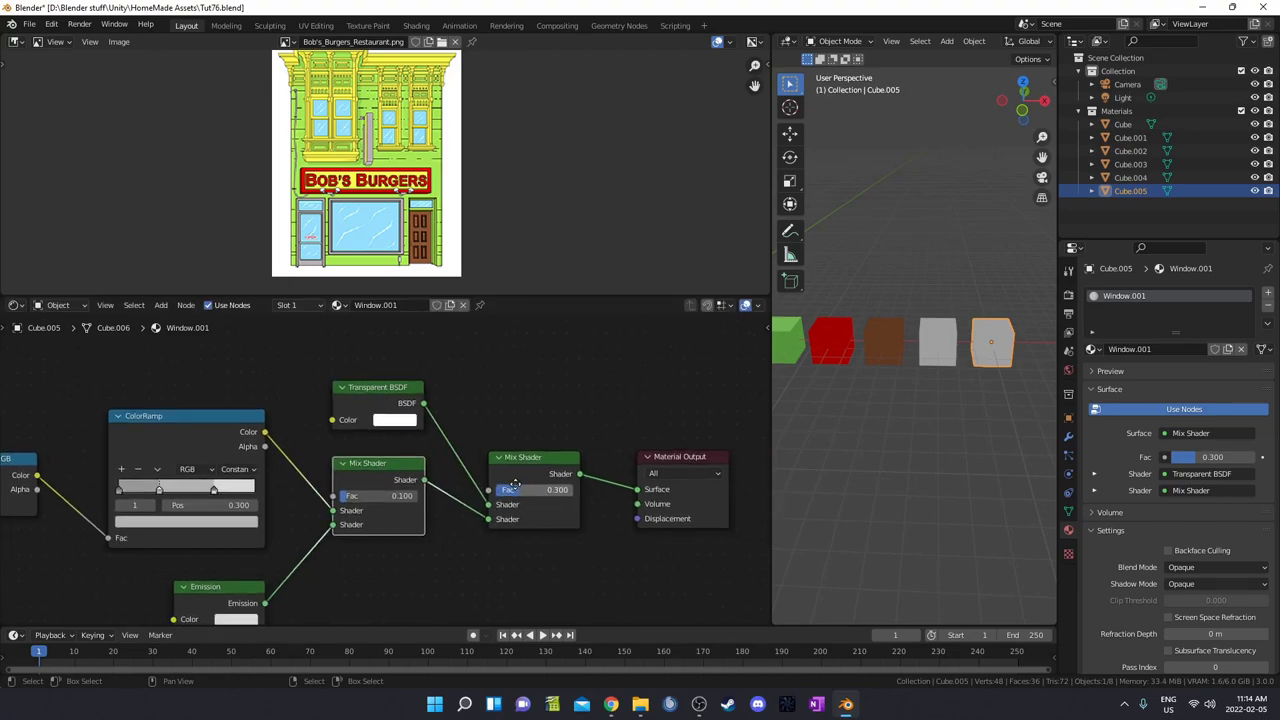
Step: Set the Window.001 material's blend mode to Alpha Blend and inspect the transparent cube from several angles
{"action": "scroll", "coordinate": [1135, 527], "scroll_direction": "down", "scroll_amount": 2}
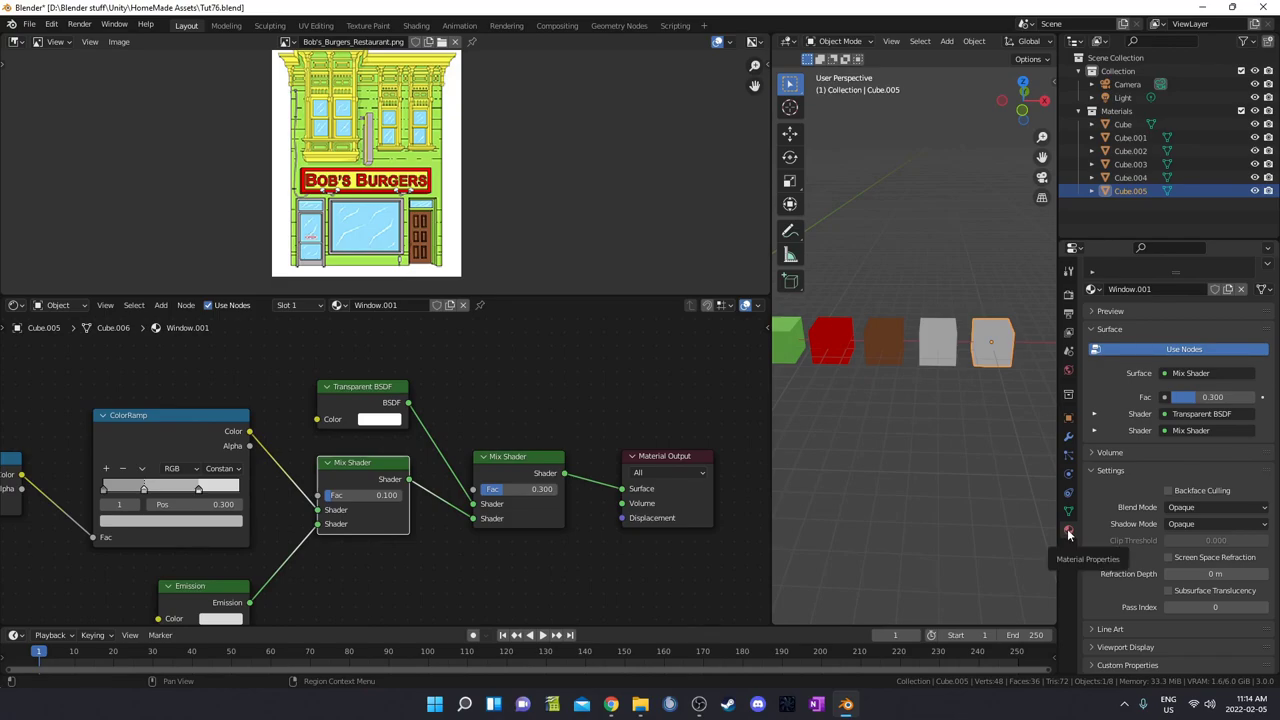
{"action": "left_click", "coordinate": [1215, 508]}
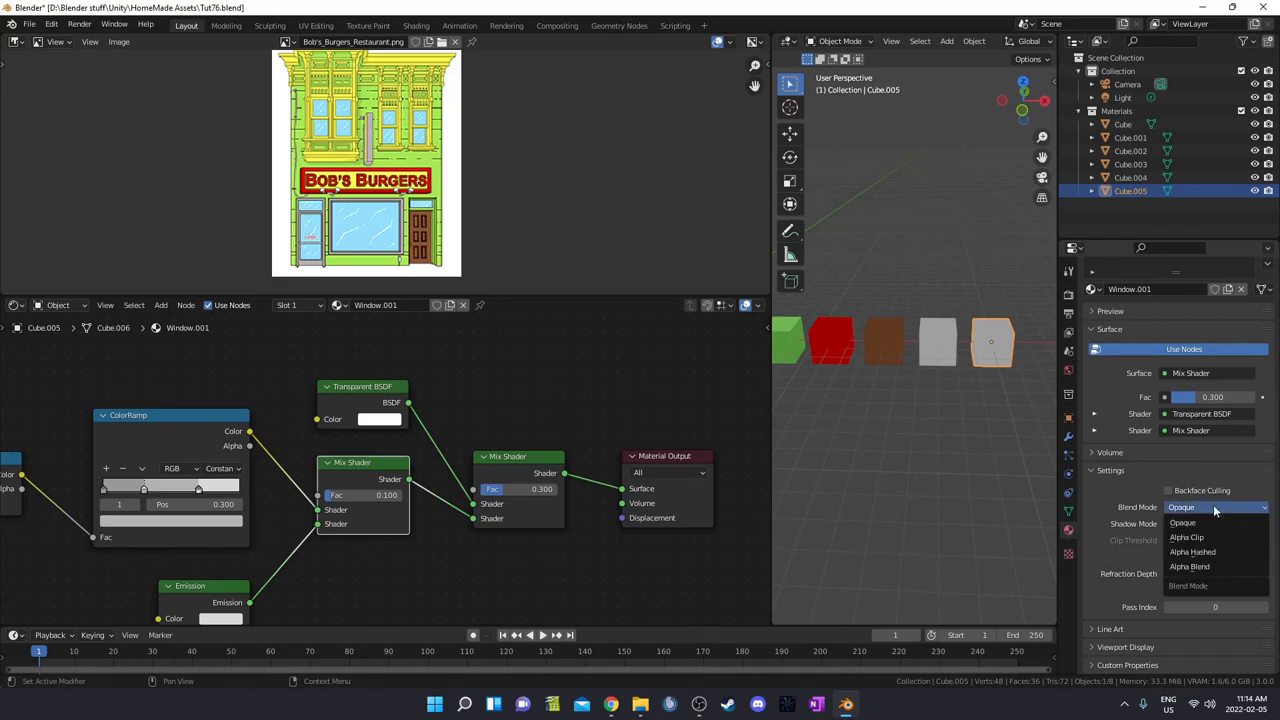
{"action": "left_click", "coordinate": [1215, 567]}
{"action": "middle_click_drag", "start_coordinate": [815, 440], "coordinate": [894, 398]}
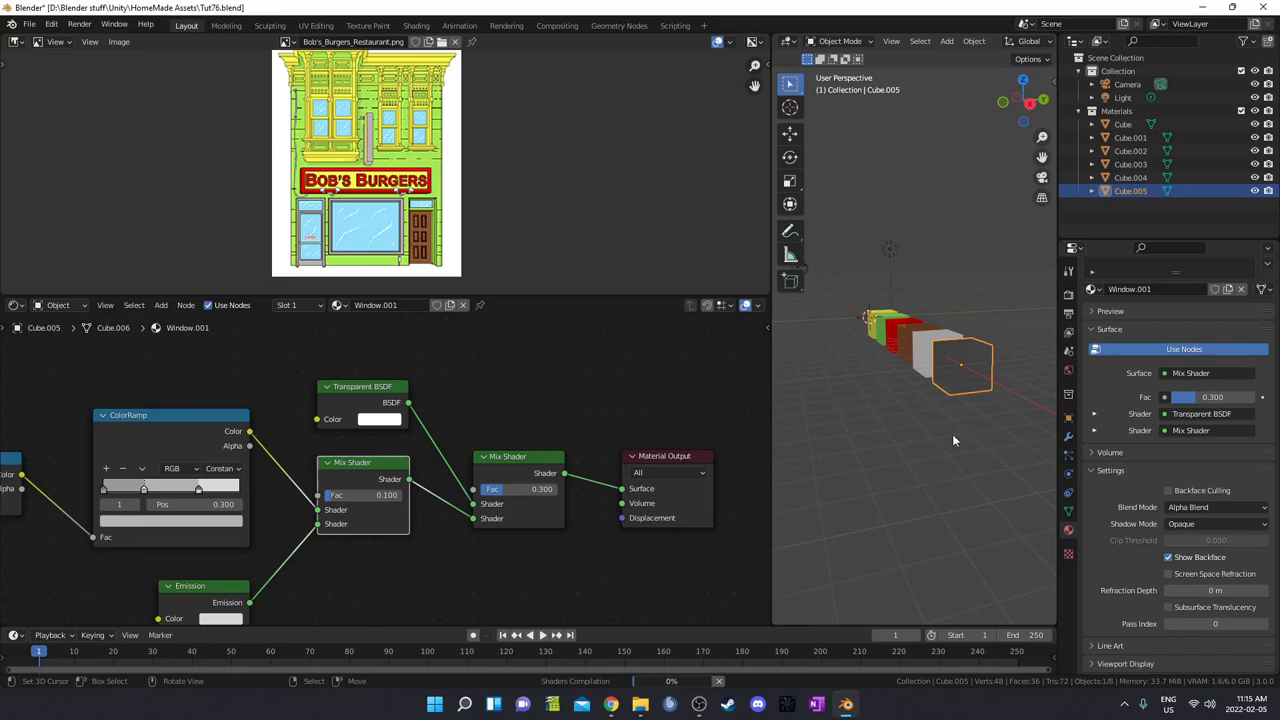
{"action": "scroll", "coordinate": [948, 418], "scroll_direction": "up", "scroll_amount": 3}
{"action": "mouse_move", "coordinate": [948, 418]}
{"action": "middle_mouse_down"}
{"action": "mouse_move", "coordinate": [932, 431]}
{"action": "mouse_move", "coordinate": [914, 421]}
{"action": "mouse_move", "coordinate": [960, 438]}
{"action": "middle_mouse_up"}
{"action": "scroll", "coordinate": [960, 438], "scroll_direction": "down", "scroll_amount": 2}
{"action": "middle_click_drag", "start_coordinate": [940, 392], "coordinate": [955, 424]}
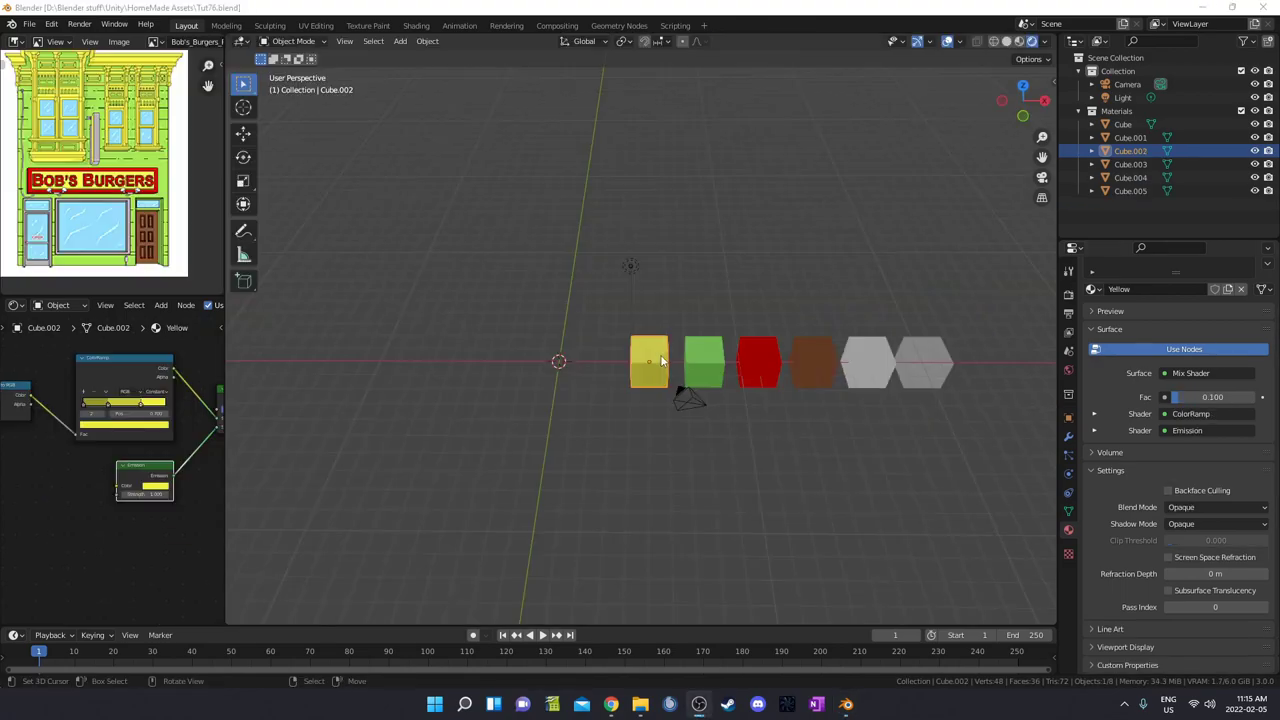
Step: Move the yellow, green and red cubes back along Y and 9 m along X, forming a row behind the other three
{"action": "left_click", "coordinate": [703, 360], "text": "shift"}
{"action": "left_click", "coordinate": [757, 360], "text": "shift"}
{"action": "key", "text": "g"}
{"action": "key", "text": "y"}
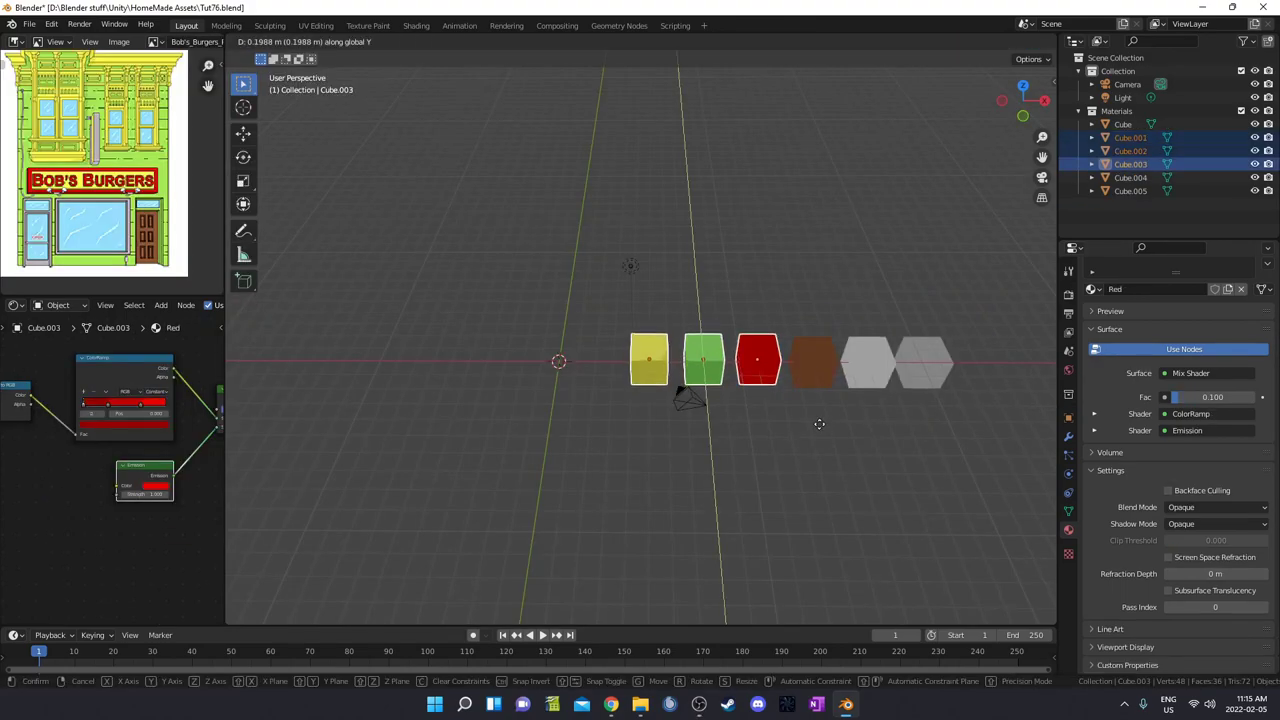
{"action": "left_click", "coordinate": [812, 377]}
{"action": "key", "text": "g"}
{"action": "key", "text": "x"}
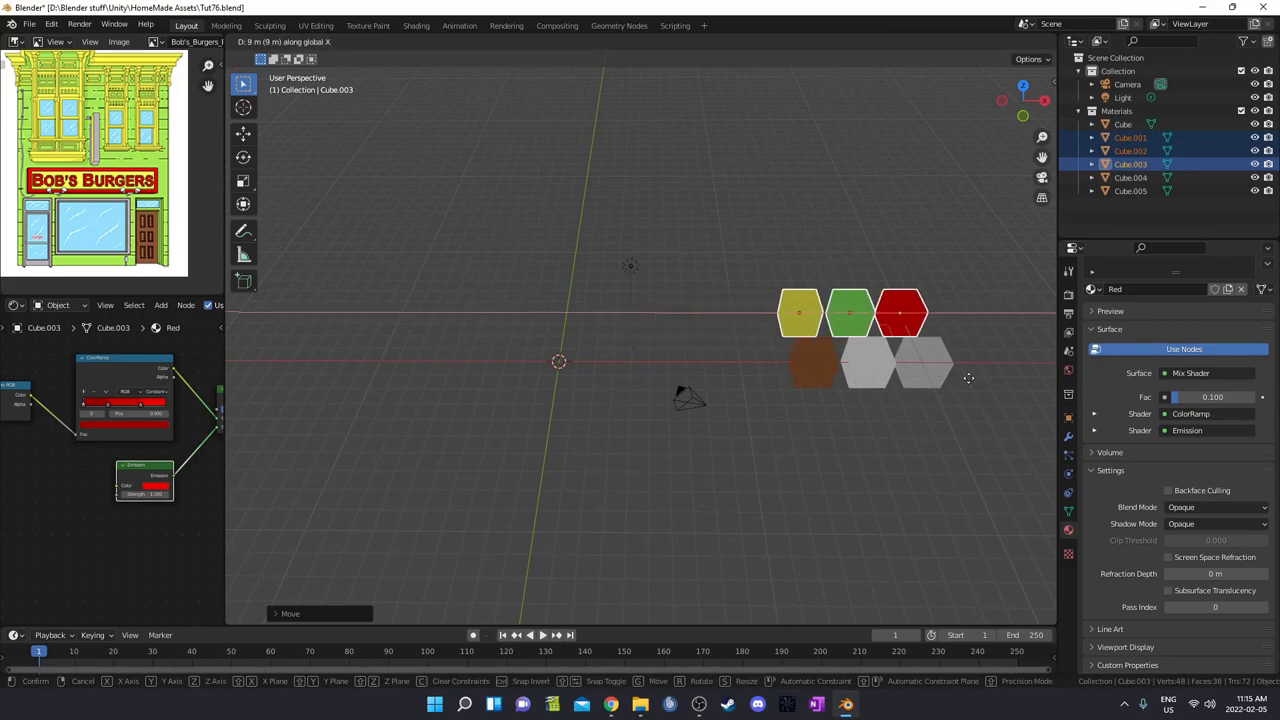
{"action": "left_click", "coordinate": [968, 378]}
Step: Add the brown, grey and window cubes to the selection and move all six across the ground plane, away from the origin
{"action": "middle_click_drag", "start_coordinate": [968, 378], "coordinate": [903, 285]}
{"action": "left_click", "coordinate": [816, 378], "text": "shift"}
{"action": "left_click", "coordinate": [856, 410], "text": "shift"}
{"action": "left_click", "coordinate": [929, 421], "text": "shift"}
{"action": "scroll", "coordinate": [820, 435], "scroll_direction": "down", "scroll_amount": 3}
{"action": "key", "text": "g"}
{"action": "key", "text": "shift+z"}
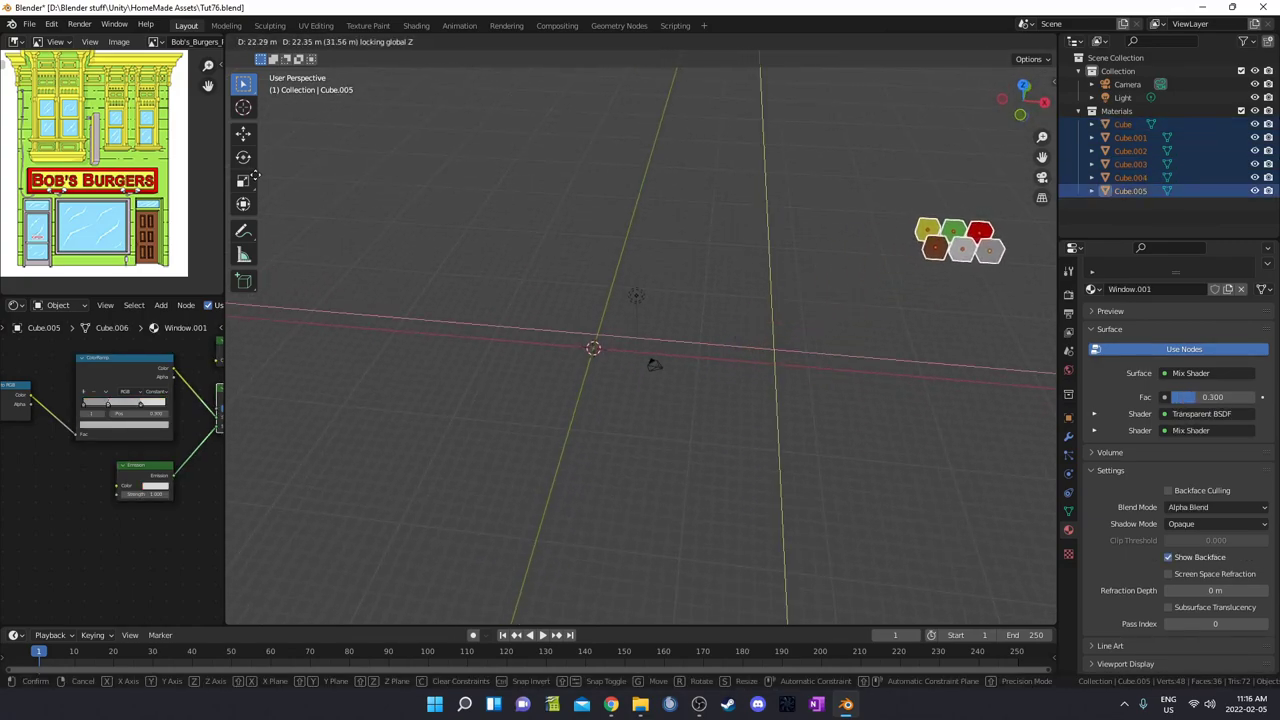
{"action": "left_click", "coordinate": [783, 411]}
Step: Exclude the Materials collection from the view layer and widen the 3D viewport for modelling
{"action": "middle_click_drag", "start_coordinate": [783, 411], "coordinate": [806, 360]}
{"action": "key", "text": "Delete"}
{"action": "middle_click_drag", "start_coordinate": [634, 374], "coordinate": [655, 425]}
{"action": "left_click_drag", "start_coordinate": [223, 297], "coordinate": [131, 297]}
{"action": "middle_click_drag", "start_coordinate": [543, 466], "coordinate": [568, 447]}
Step: Add the Bob's_Burgers_Restaurant image from the ProcNodes Tut76 folder as a background image aligned to the front view
{"action": "key", "text": "shift+a"}
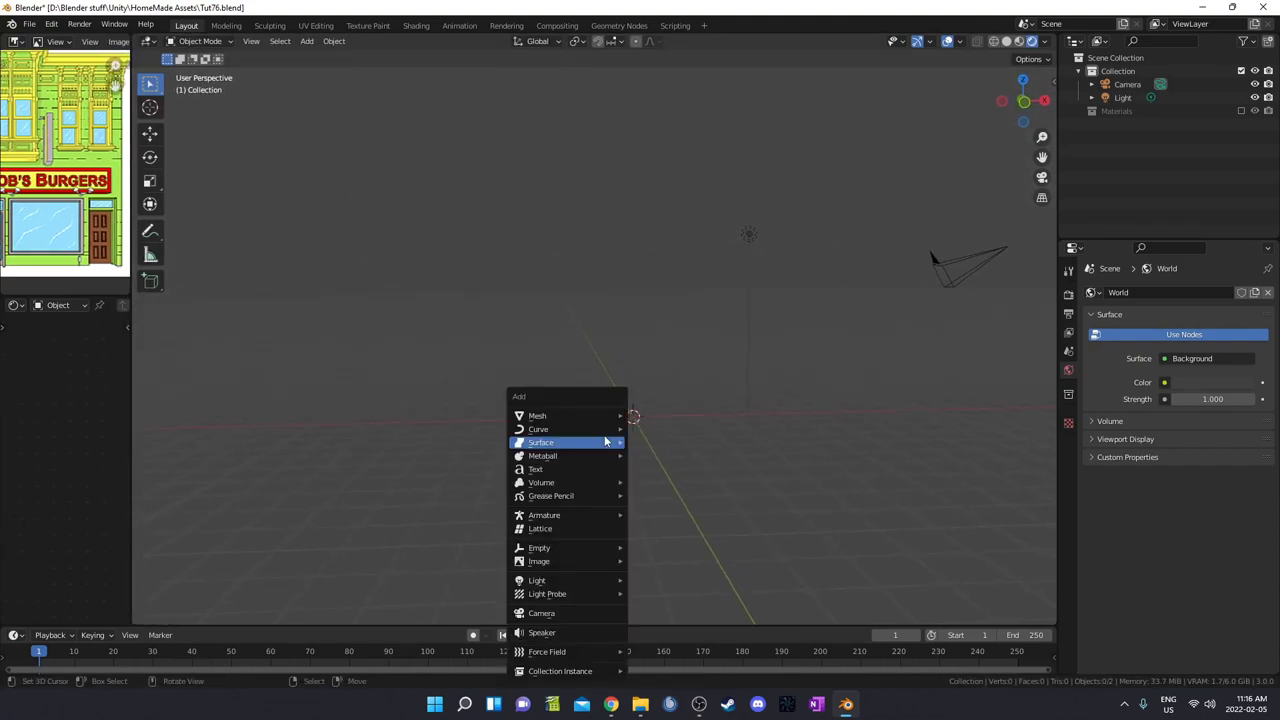
{"action": "key", "text": "KP_1"}
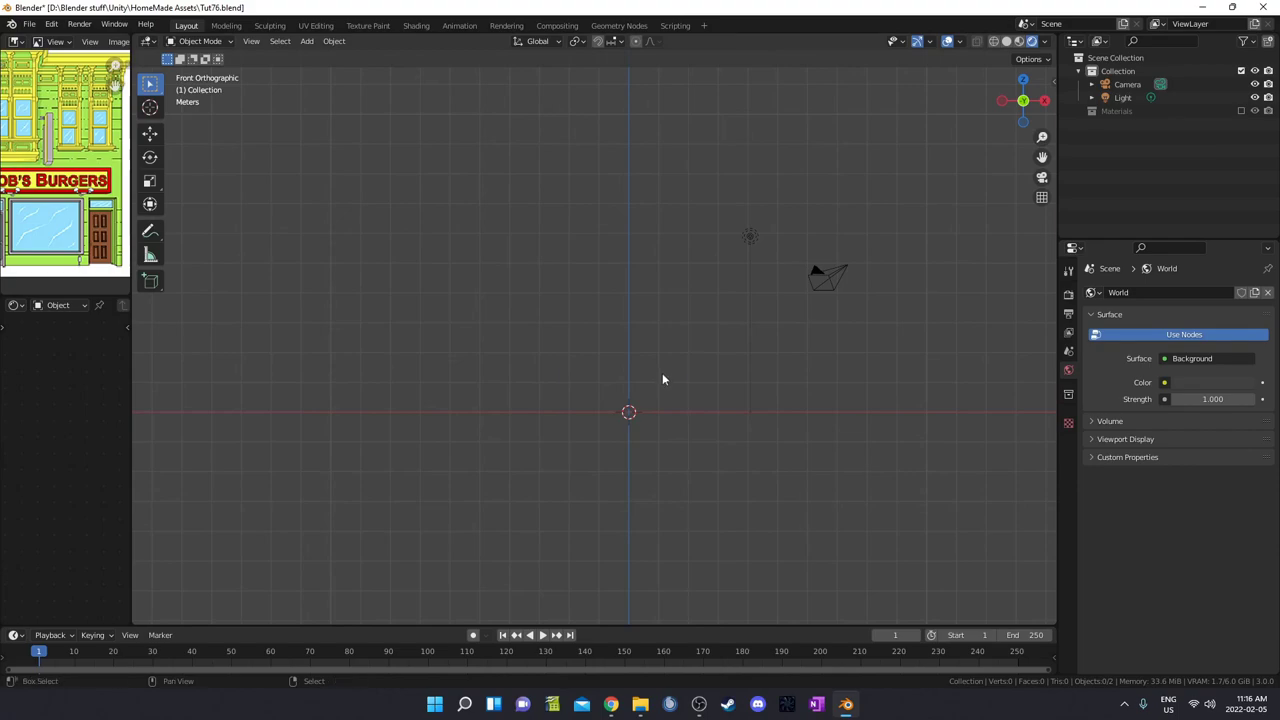
{"action": "key", "text": "shift+a"}
{"action": "mouse_move", "coordinate": [620, 524]}
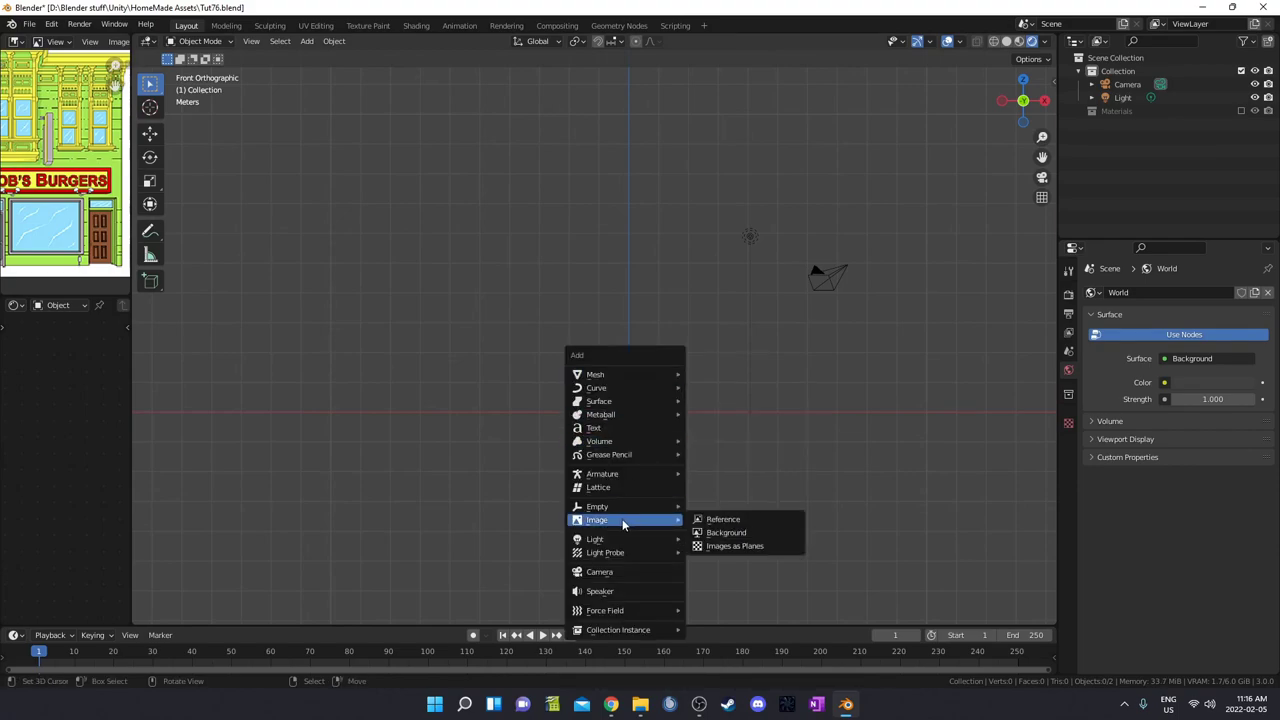
{"action": "left_click", "coordinate": [761, 534]}
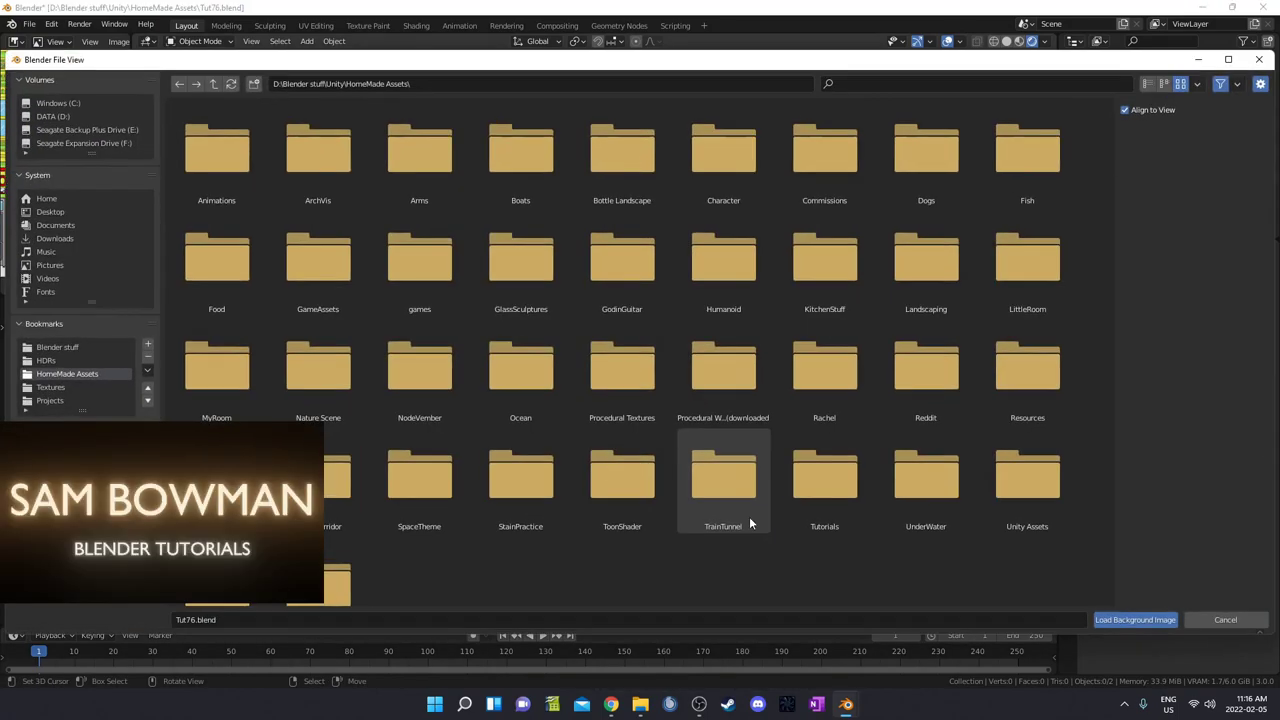
{"action": "left_click", "coordinate": [75, 460]}
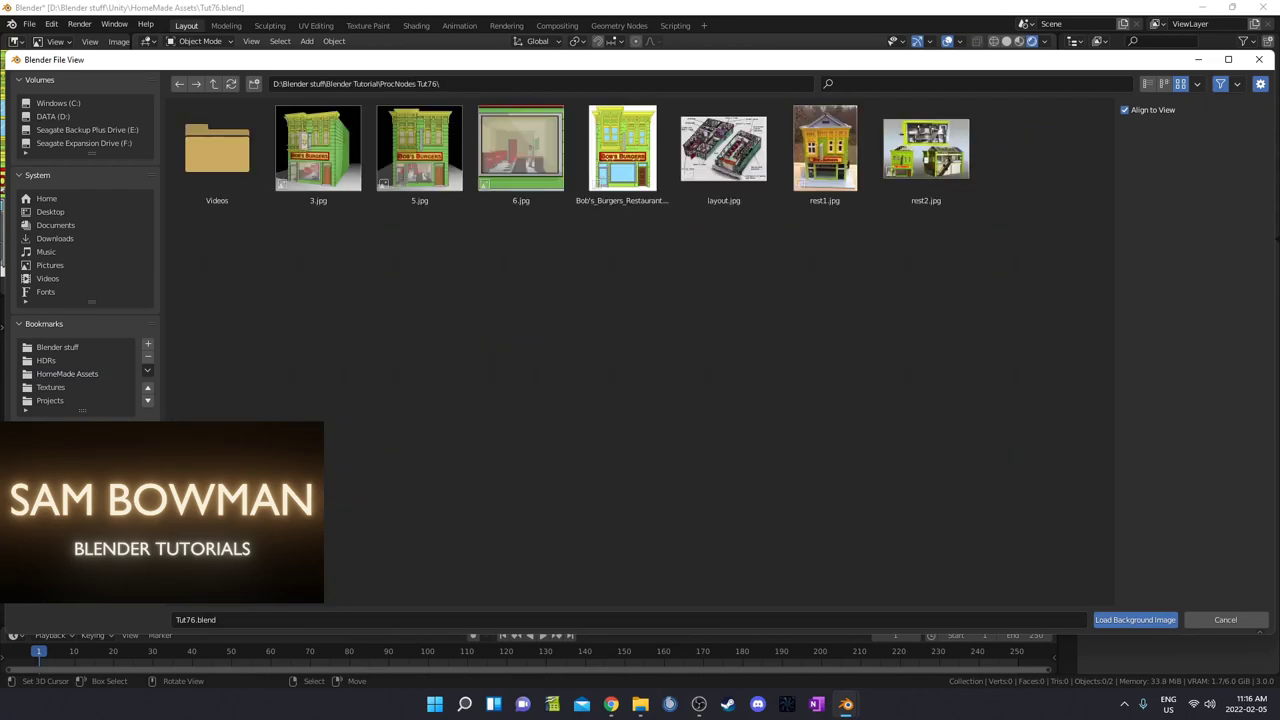
{"action": "double_click", "coordinate": [622, 145]}
Step: Raise the background image along Z until the building's base sits on the red X axis line
{"action": "key", "text": "g"}
{"action": "key", "text": "z"}
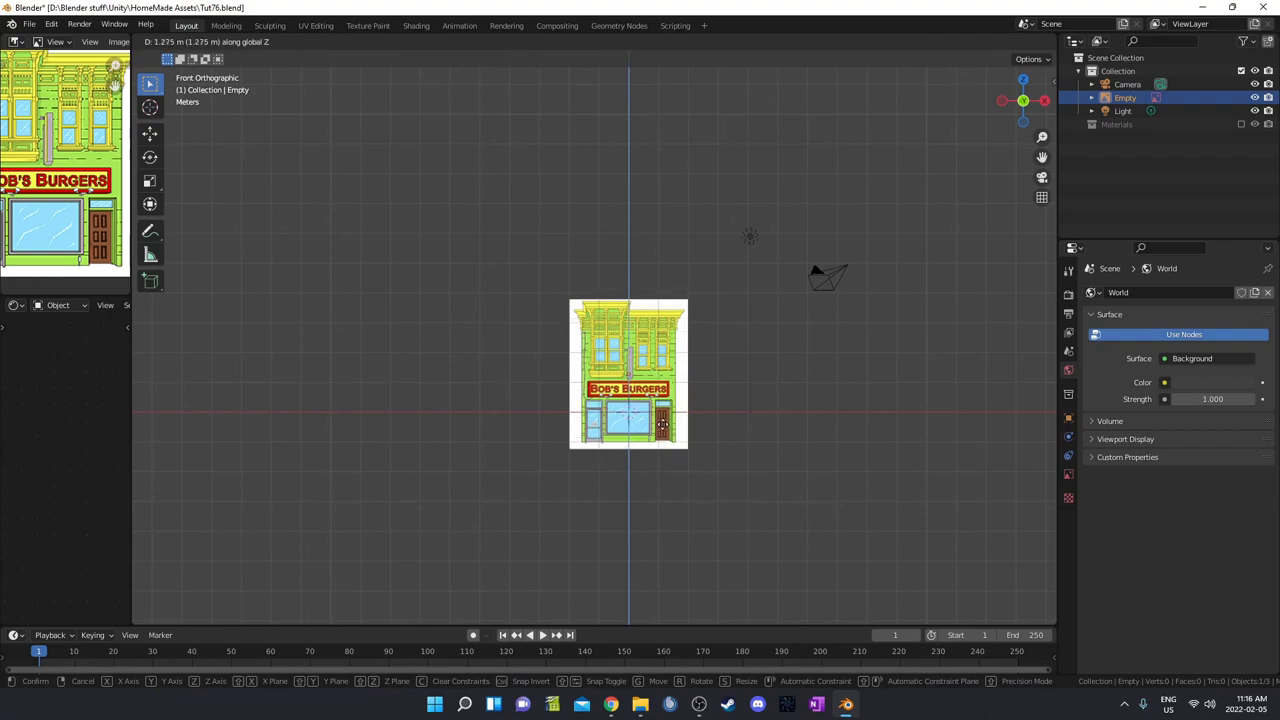
{"action": "left_click", "coordinate": [662, 398]}
{"action": "middle_click_drag", "start_coordinate": [662, 398], "coordinate": [694, 449]}
{"action": "key", "text": "KP_1"}
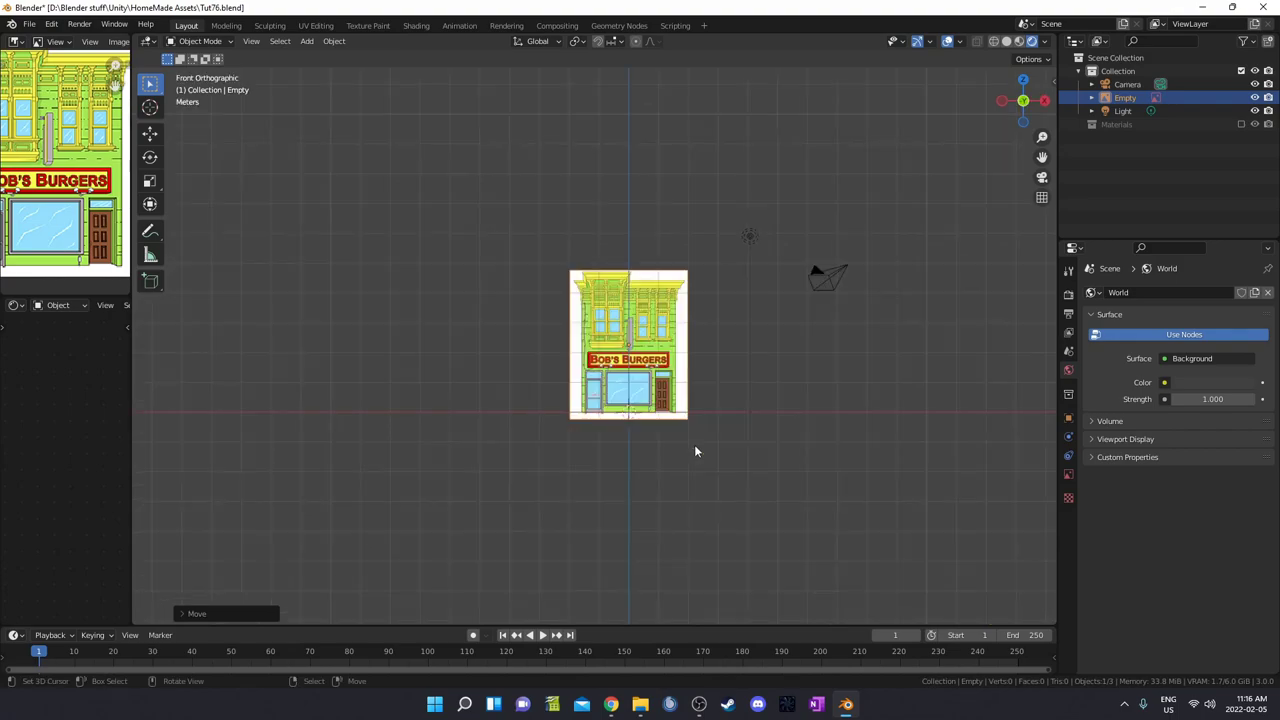
{"action": "scroll", "coordinate": [681, 434], "scroll_direction": "down", "scroll_amount": 1}
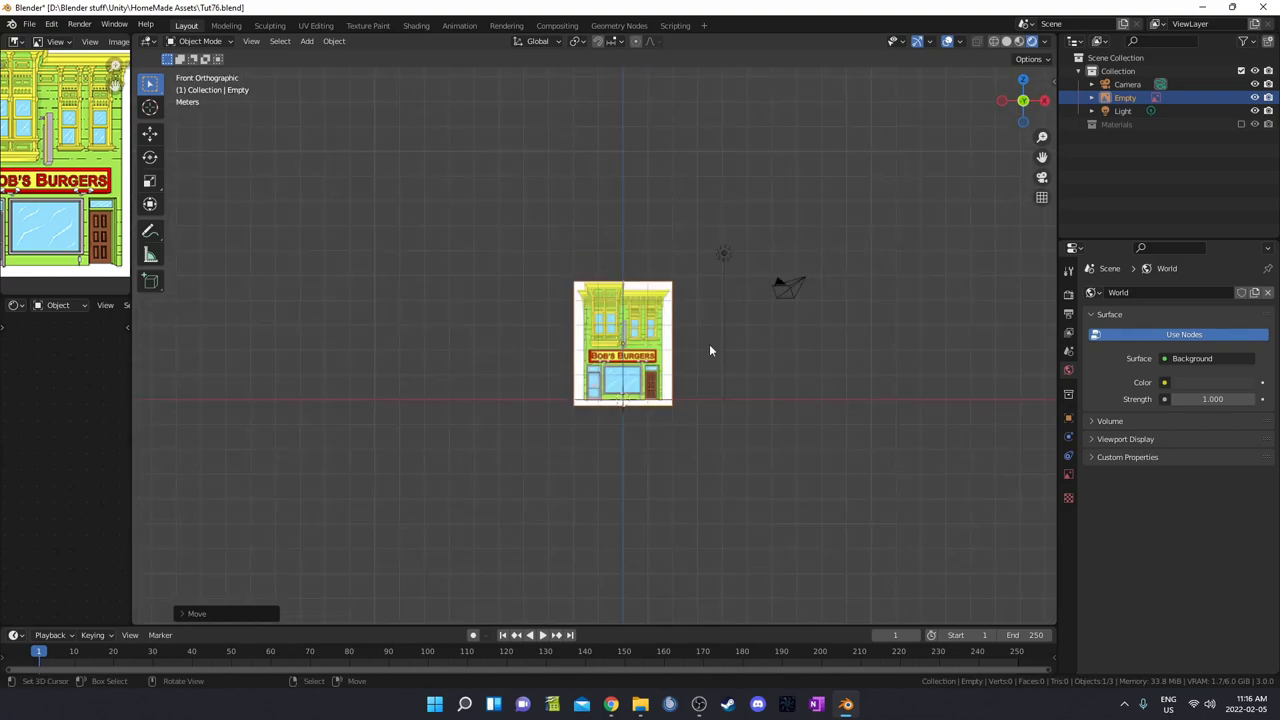
{"action": "middle_click_drag", "start_coordinate": [660, 470], "coordinate": [556, 374]}
{"action": "middle_click_drag", "start_coordinate": [659, 448], "coordinate": [528, 369]}
{"action": "middle_click_drag", "start_coordinate": [656, 453], "coordinate": [664, 447]}
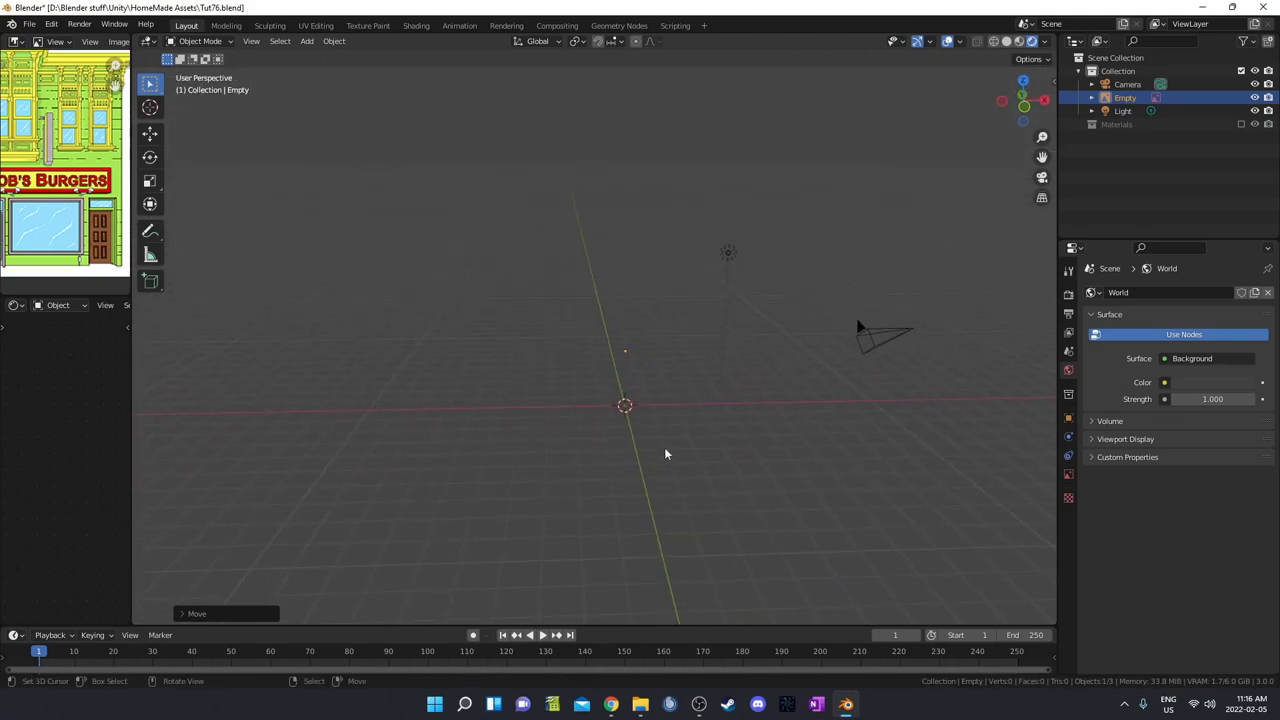
{"action": "key", "text": "KP_1"}
{"action": "scroll", "coordinate": [760, 480], "scroll_direction": "up", "scroll_amount": 5}
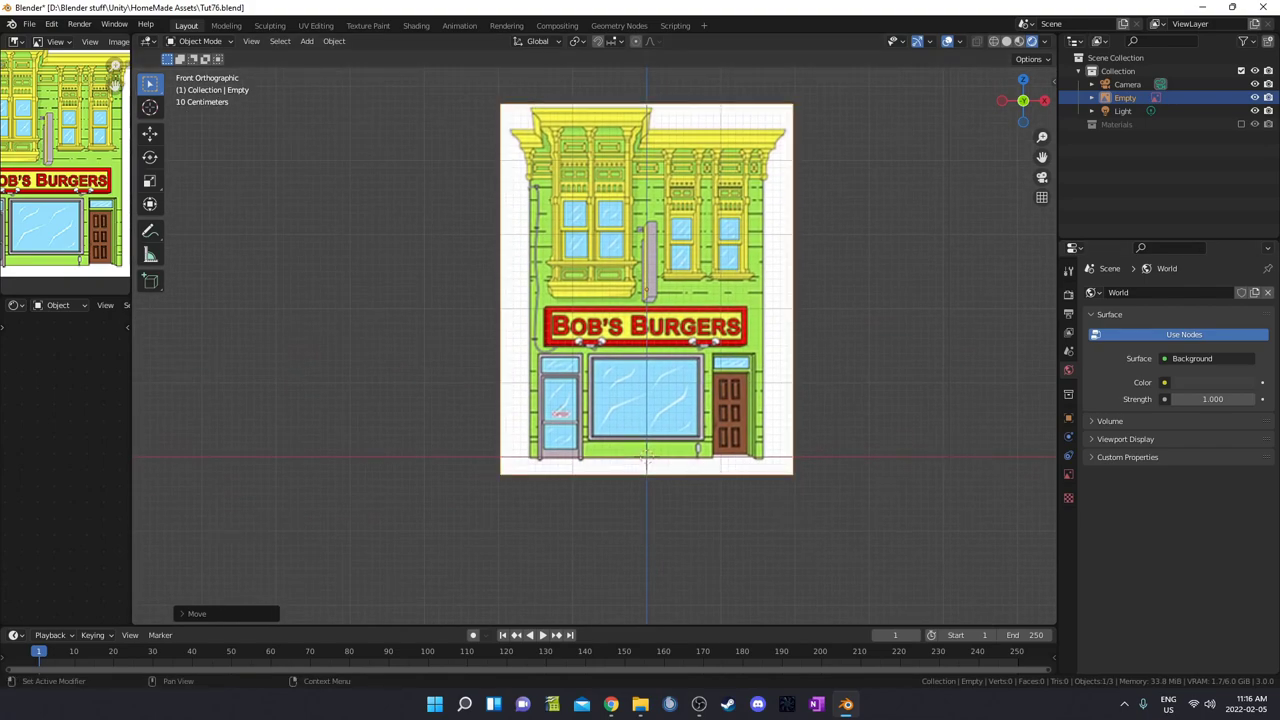
{"action": "scroll", "coordinate": [756, 384], "scroll_direction": "down", "scroll_amount": 2}
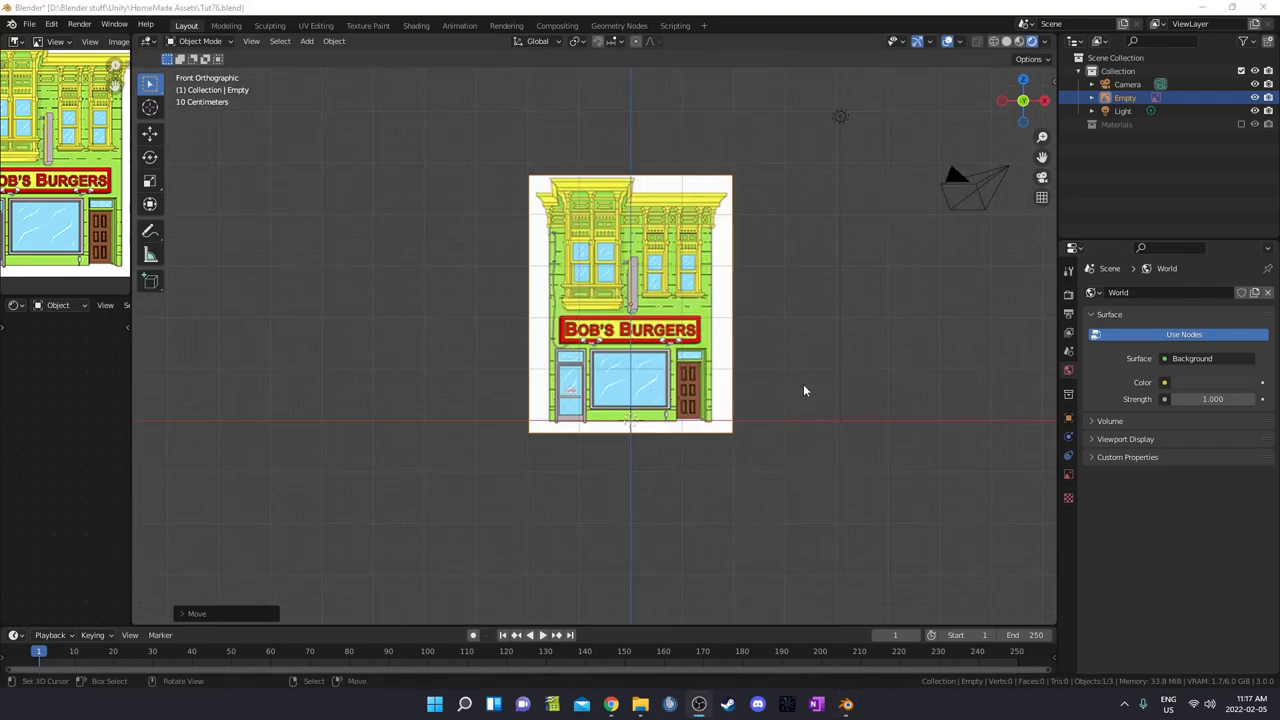
Step: Add a plane, rotate it 90 degrees around X to stand upright, and move it up 1 m along Z
{"action": "key", "text": "shift+a"}
{"action": "mouse_move", "coordinate": [680, 173]}
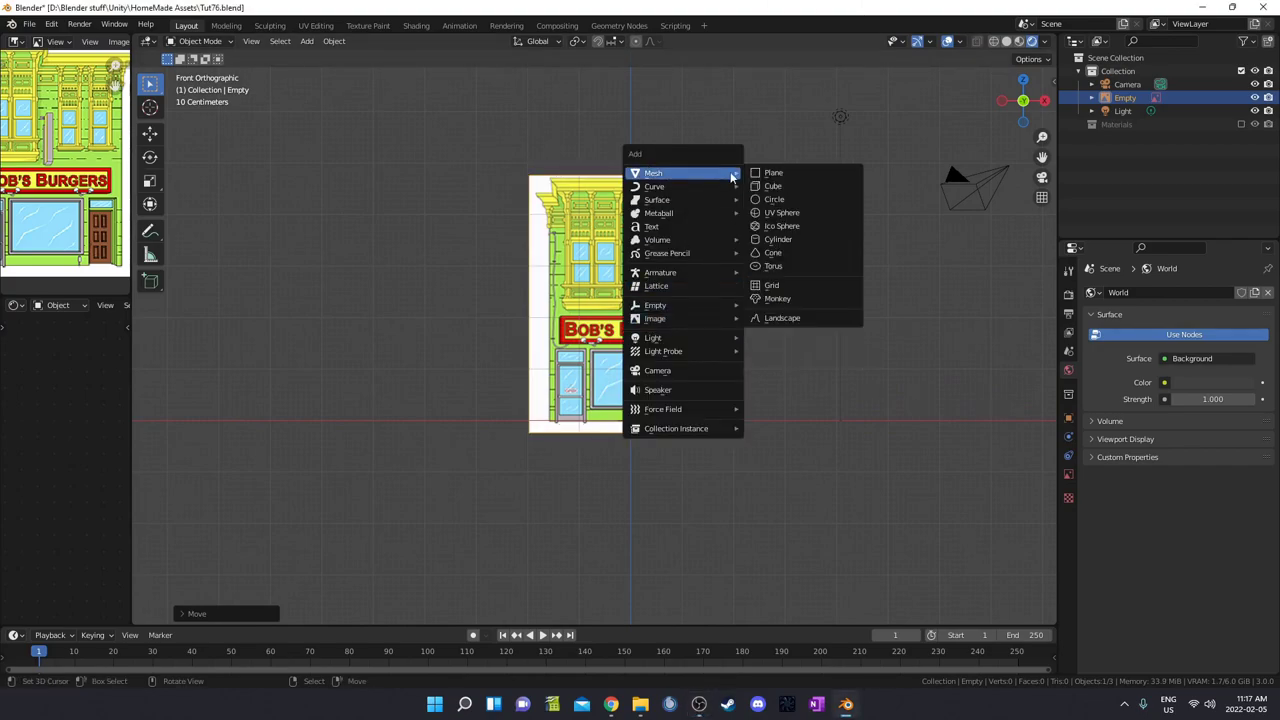
{"action": "left_click", "coordinate": [781, 176]}
{"action": "type", "text": "rx"}
{"action": "type", "text": "90"}
{"action": "key", "text": "Return"}
{"action": "key", "text": "g"}
{"action": "type", "text": "z"}
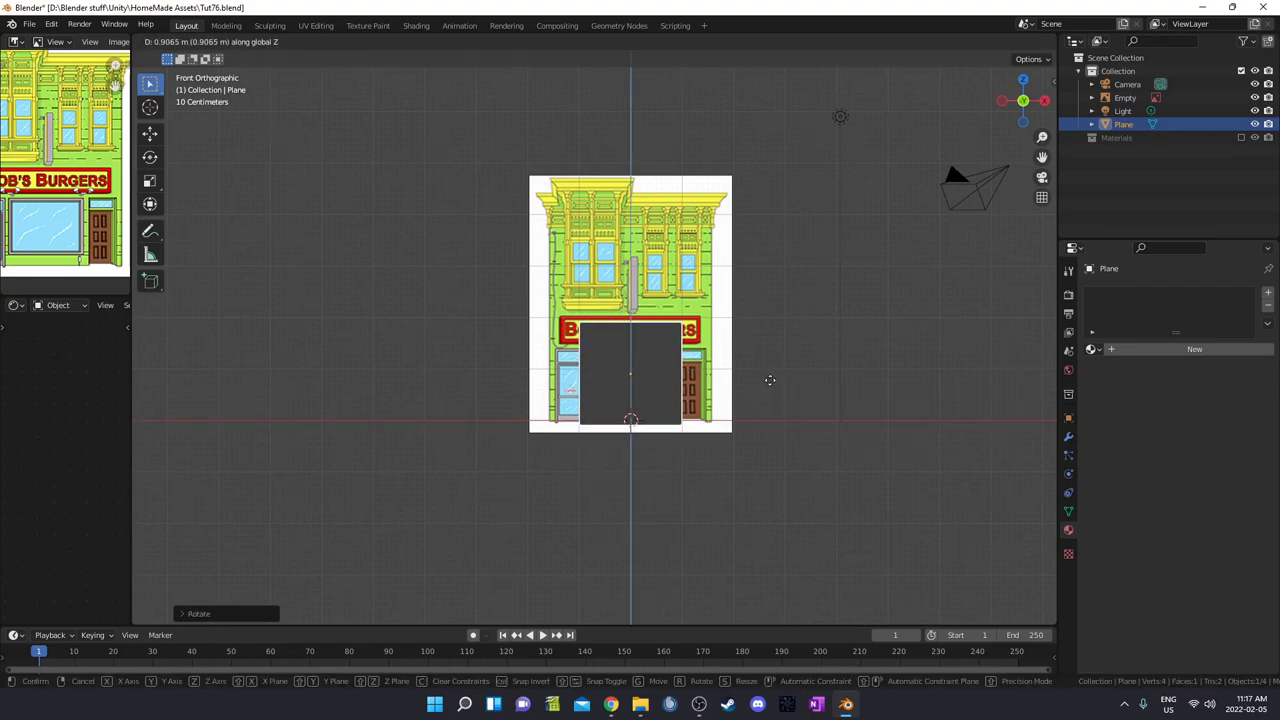
{"action": "type", "text": "1"}
{"action": "key", "text": "Return"}
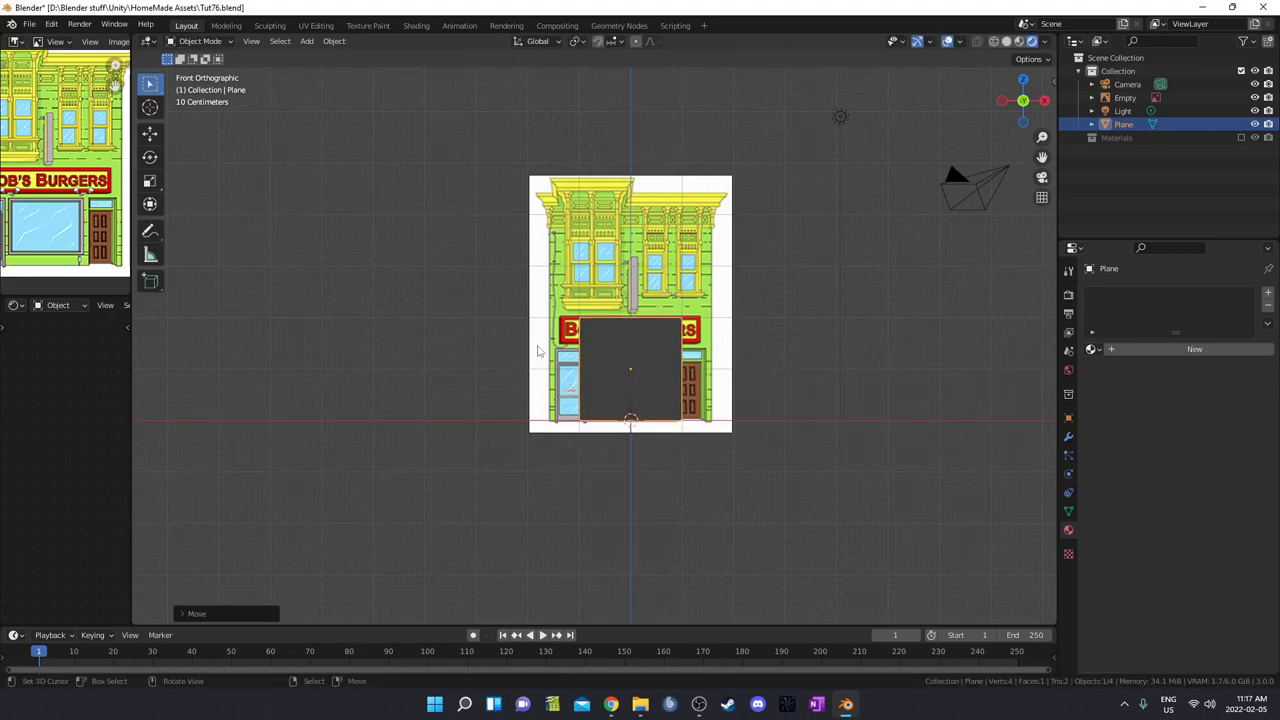
Step: Raise the plane's top edge along Z in Edit Mode to the roofline of the building in the reference image
{"action": "key", "text": "Tab"}
{"action": "key", "text": "b"}
{"action": "left_click_drag", "start_coordinate": [748, 355], "coordinate": [556, 300]}
{"action": "key", "text": "g"}
{"action": "key", "text": "z"}
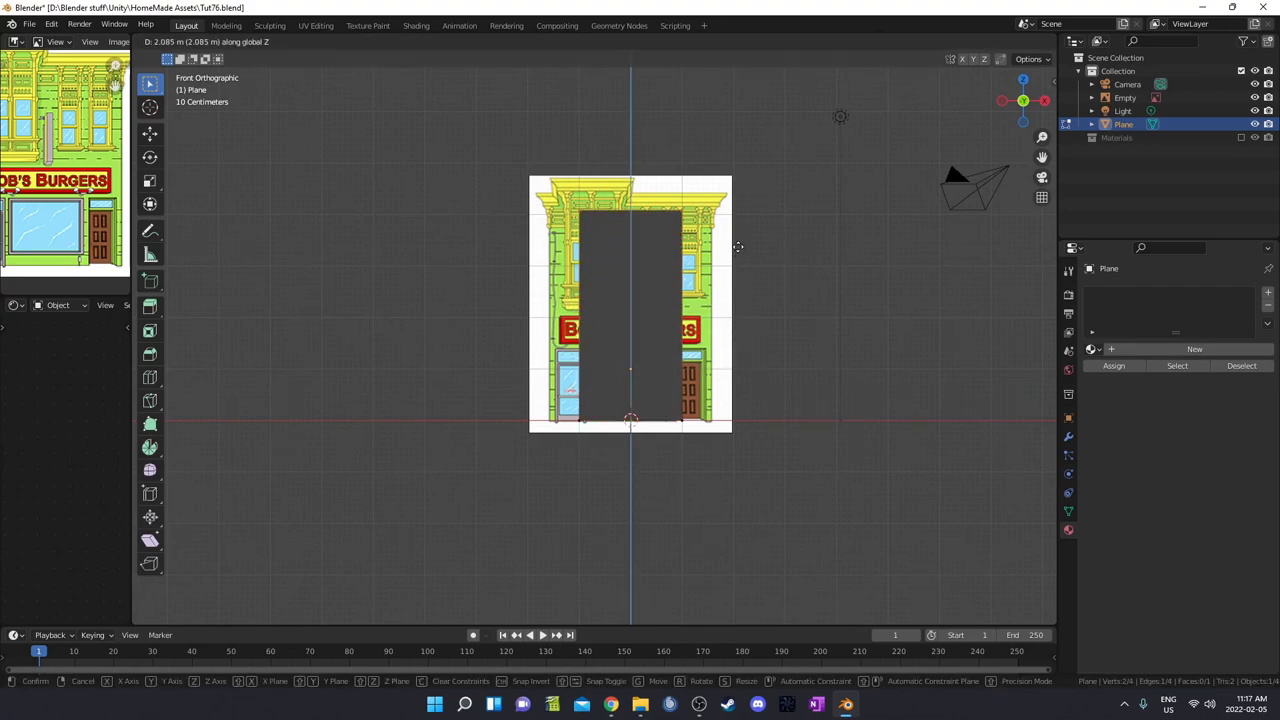
{"action": "left_click", "coordinate": [735, 230]}
Step: Move the plane's right edge along X to the reference image's right border and its left edge to the building's left wall
{"action": "left_click_drag", "start_coordinate": [672, 171], "coordinate": [749, 551]}
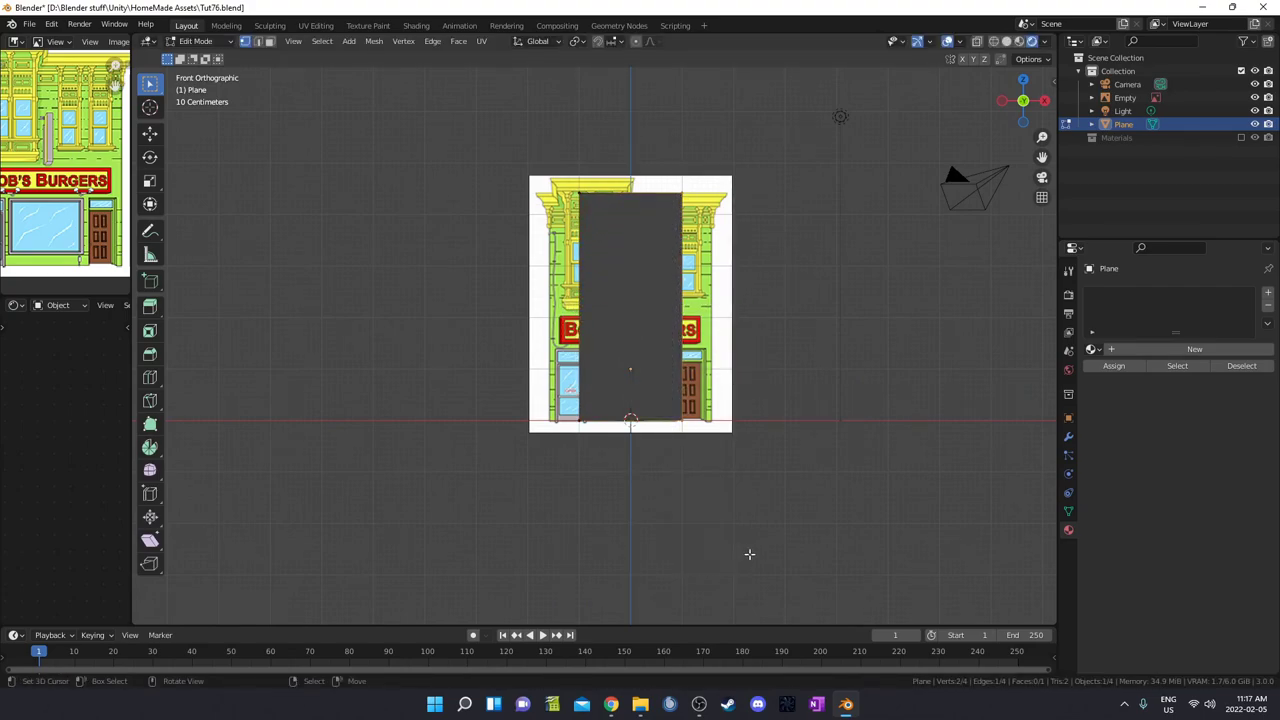
{"action": "key", "text": "g"}
{"action": "key", "text": "x"}
{"action": "left_click", "coordinate": [739, 498]}
{"action": "left_click_drag", "start_coordinate": [516, 149], "coordinate": [656, 482]}
{"action": "key", "text": "g"}
{"action": "key", "text": "x"}
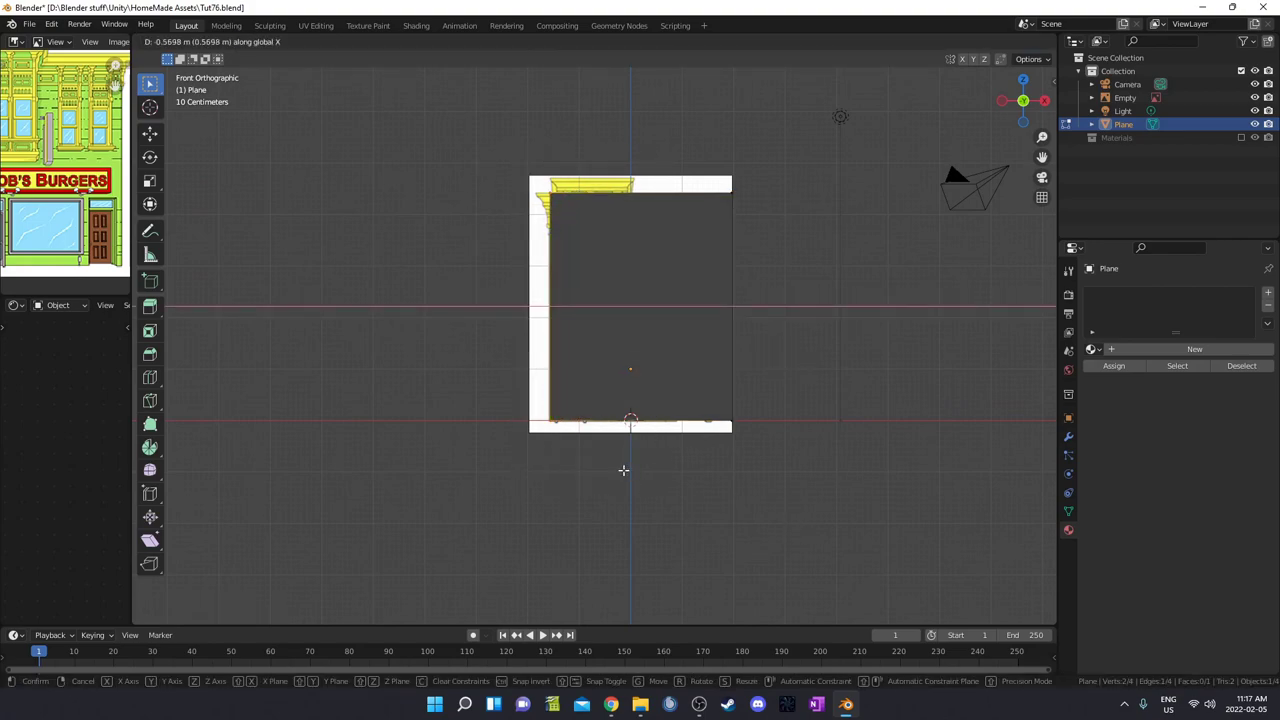
{"action": "left_click", "coordinate": [623, 470]}
Step: Switch to wireframe shading and move the plane's right edge along X to the building's right wall in the reference image
{"action": "scroll", "coordinate": [660, 477], "scroll_direction": "up", "scroll_amount": 1}
{"action": "middle_click_drag", "start_coordinate": [663, 477], "coordinate": [634, 449], "text": "shift"}
{"action": "key", "text": "z"}
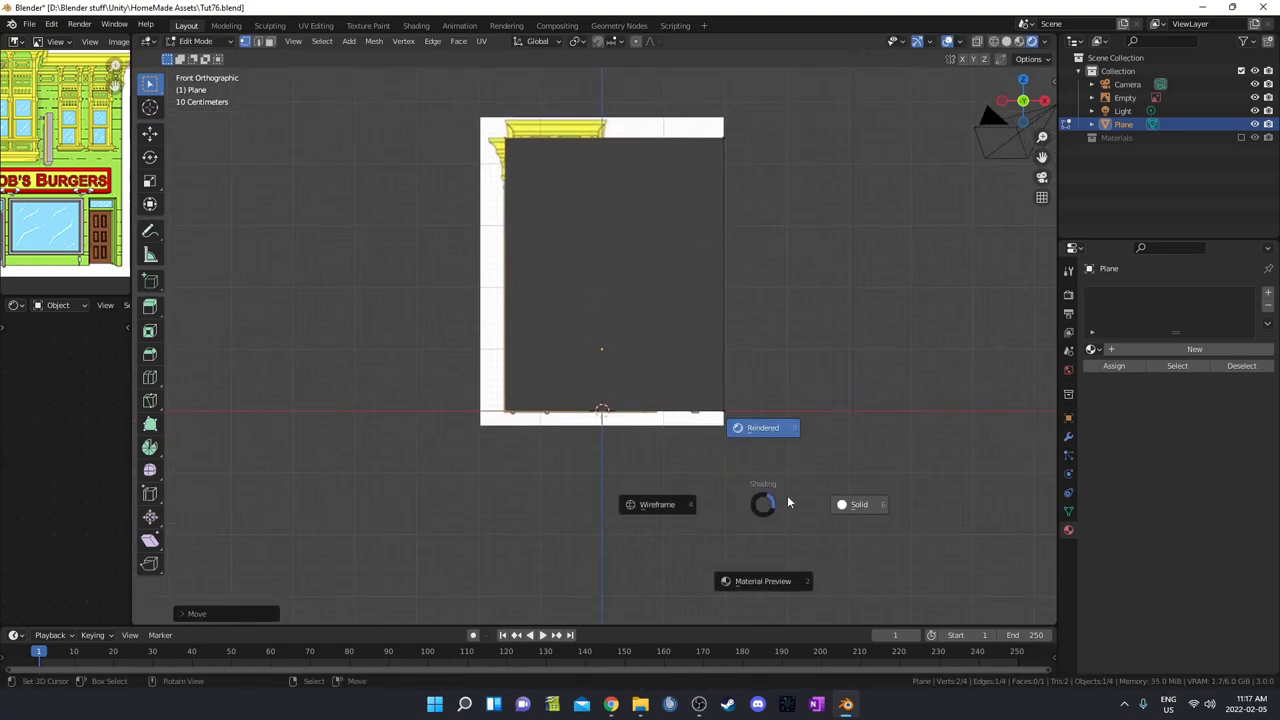
{"action": "left_click", "coordinate": [656, 494]}
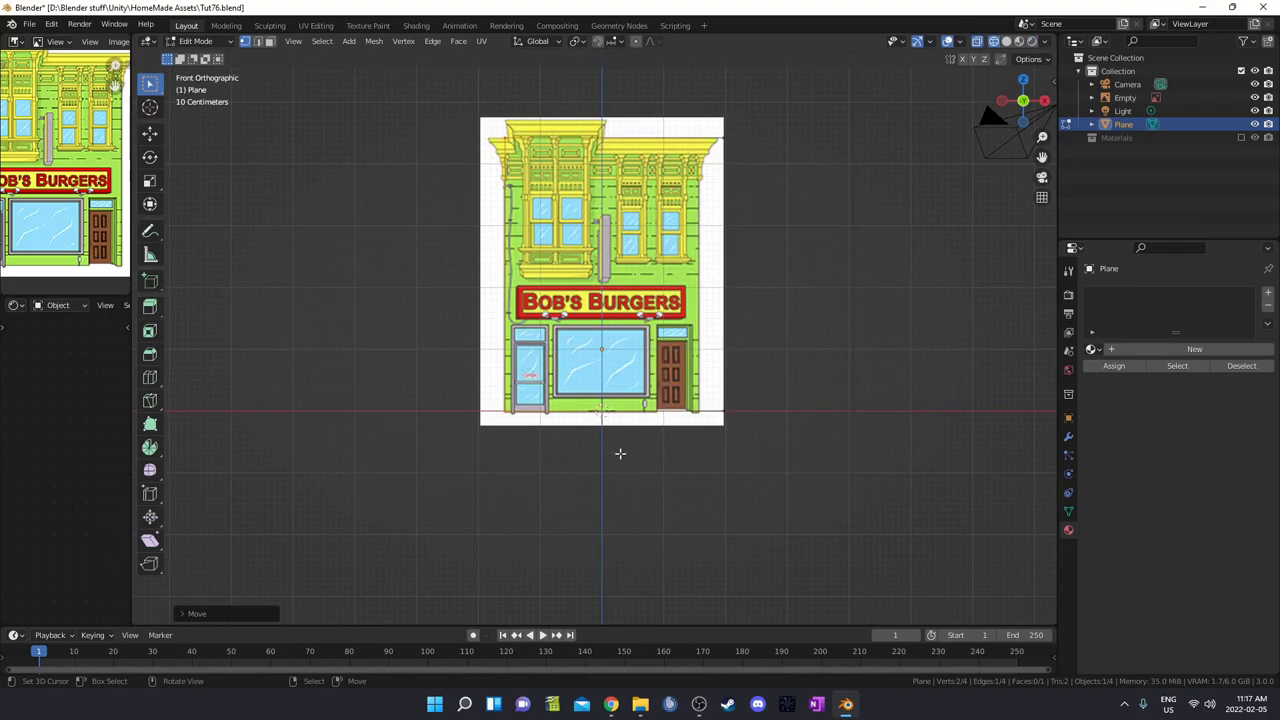
{"action": "left_click_drag", "start_coordinate": [706, 100], "coordinate": [800, 471]}
{"action": "scroll", "coordinate": [800, 474], "scroll_direction": "up", "scroll_amount": 1}
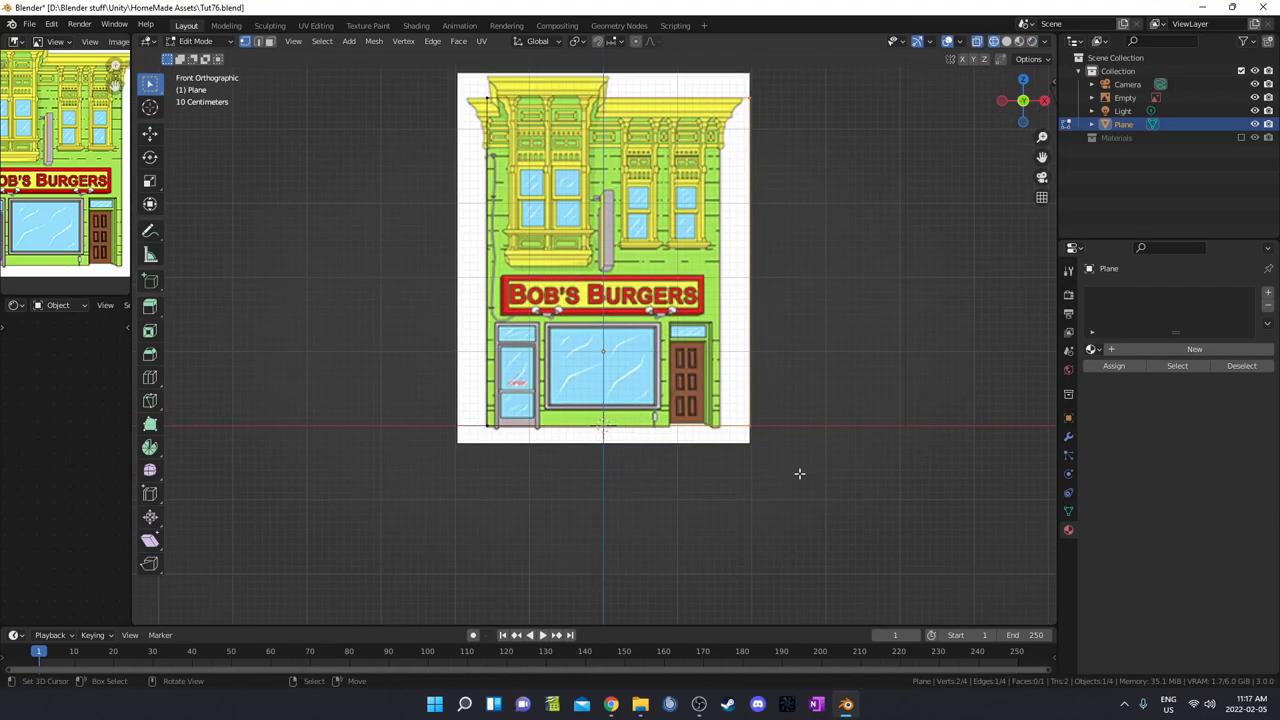
{"action": "key", "text": "g"}
{"action": "key", "text": "x"}
{"action": "left_click", "coordinate": [769, 471]}
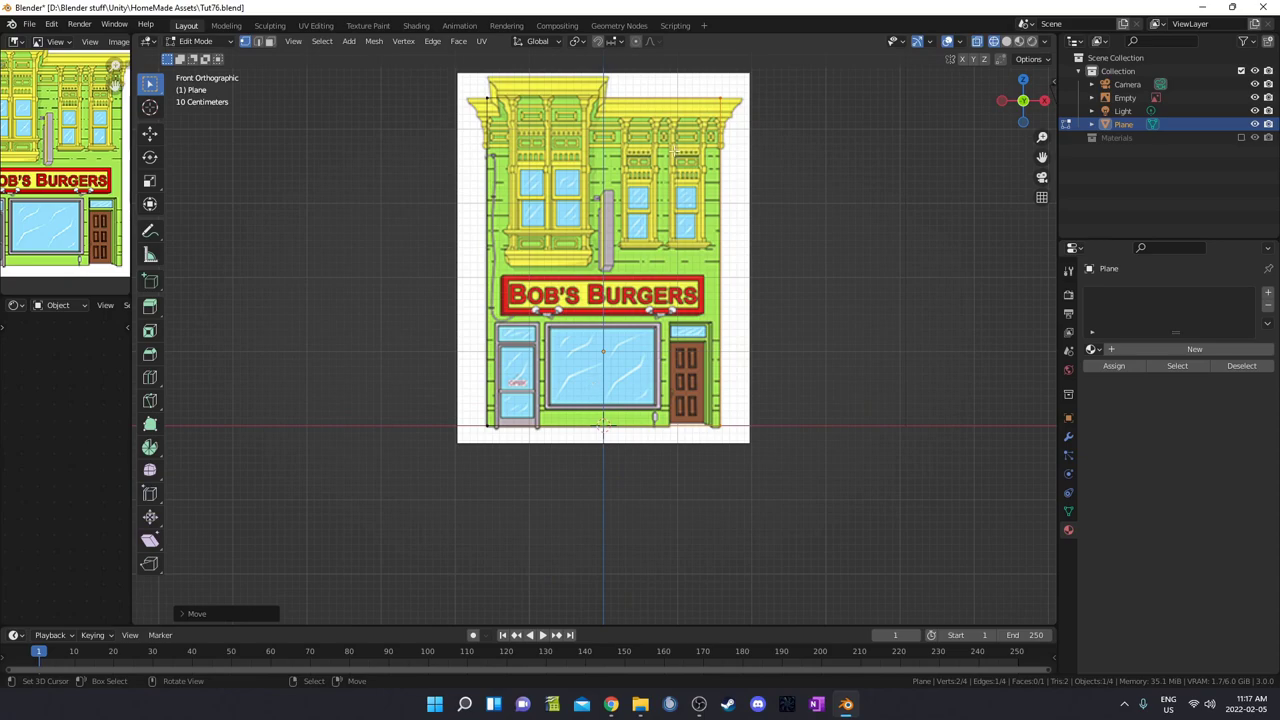
Step: Select the whole front plane and extrude it about 12 m backward to form the building's body
{"action": "middle_click_drag", "start_coordinate": [694, 205], "coordinate": [594, 234]}
{"action": "left_click_drag", "start_coordinate": [566, 157], "coordinate": [817, 466], "text": "shift"}
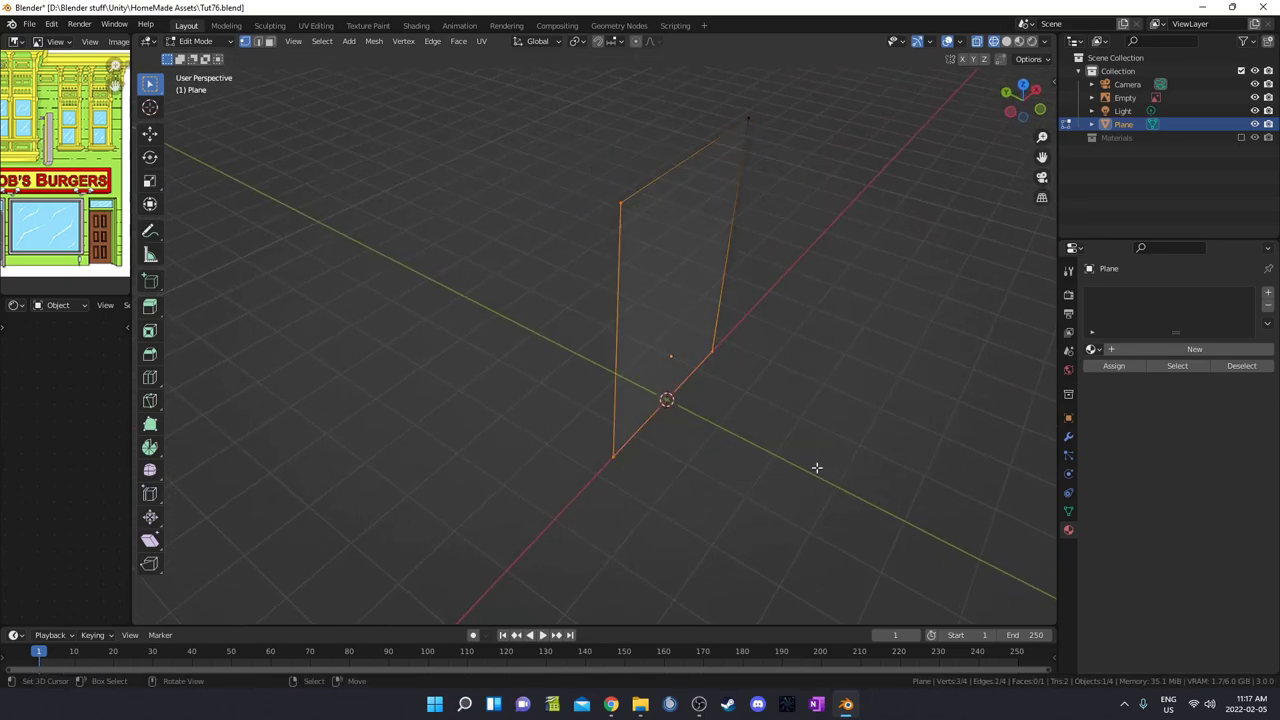
{"action": "key", "text": "a"}
{"action": "scroll", "coordinate": [750, 445], "scroll_direction": "down", "scroll_amount": 3}
{"action": "key", "text": "e"}
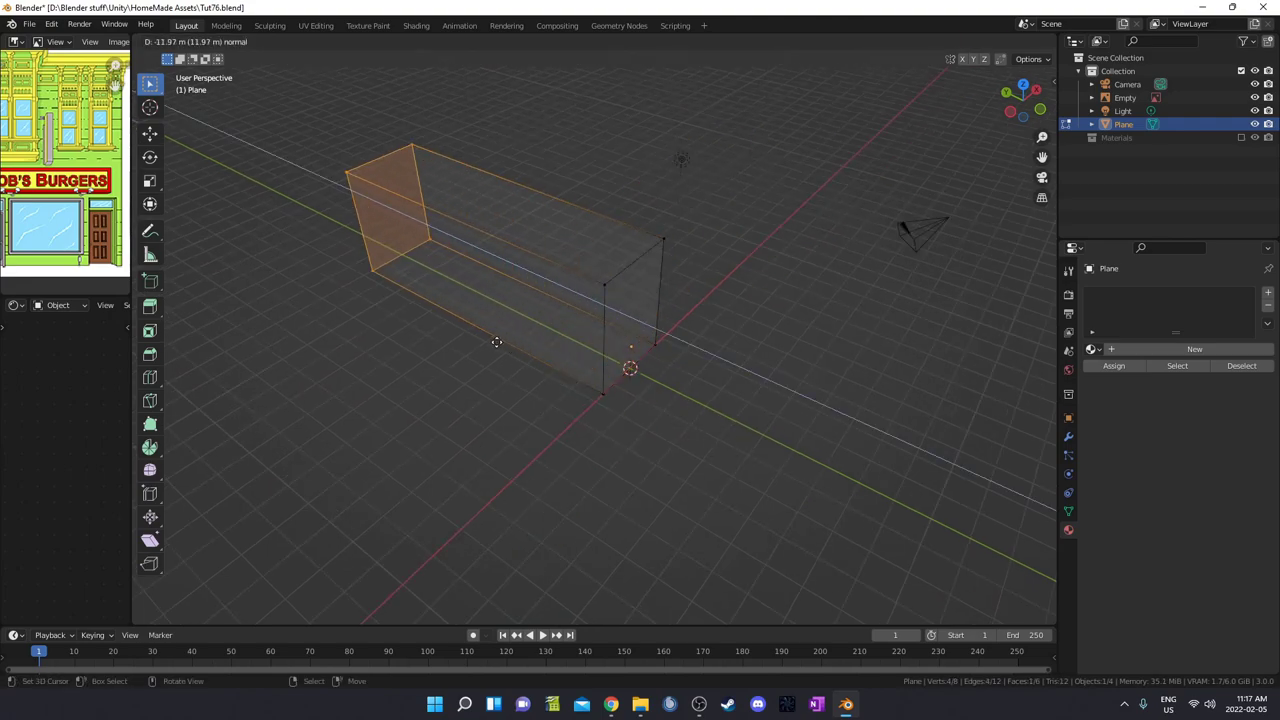
{"action": "left_click", "coordinate": [518, 353]}
{"action": "middle_click_drag", "start_coordinate": [518, 353], "coordinate": [754, 431]}
Step: Leave Edit Mode, look through the camera and lower it slightly to reframe the building
{"action": "key", "text": "Tab"}
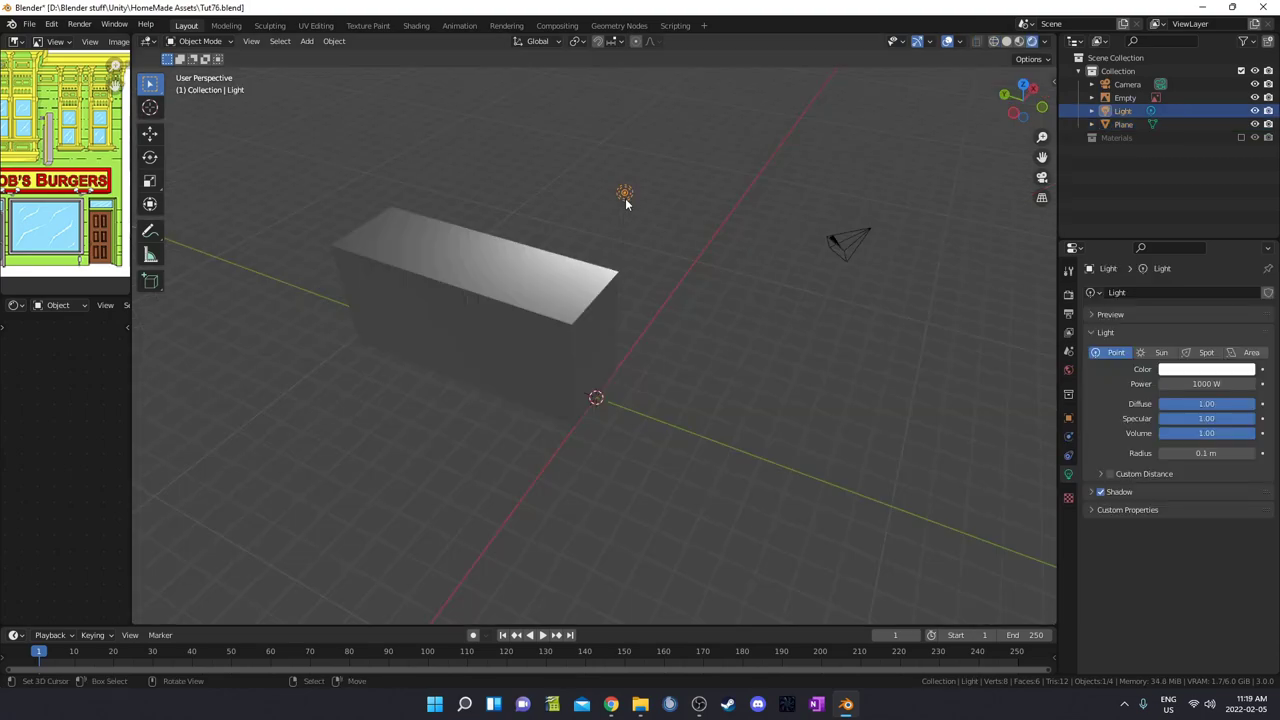
{"action": "middle_click_drag", "start_coordinate": [700, 300], "coordinate": [830, 240]}
{"action": "left_click", "coordinate": [850, 250]}
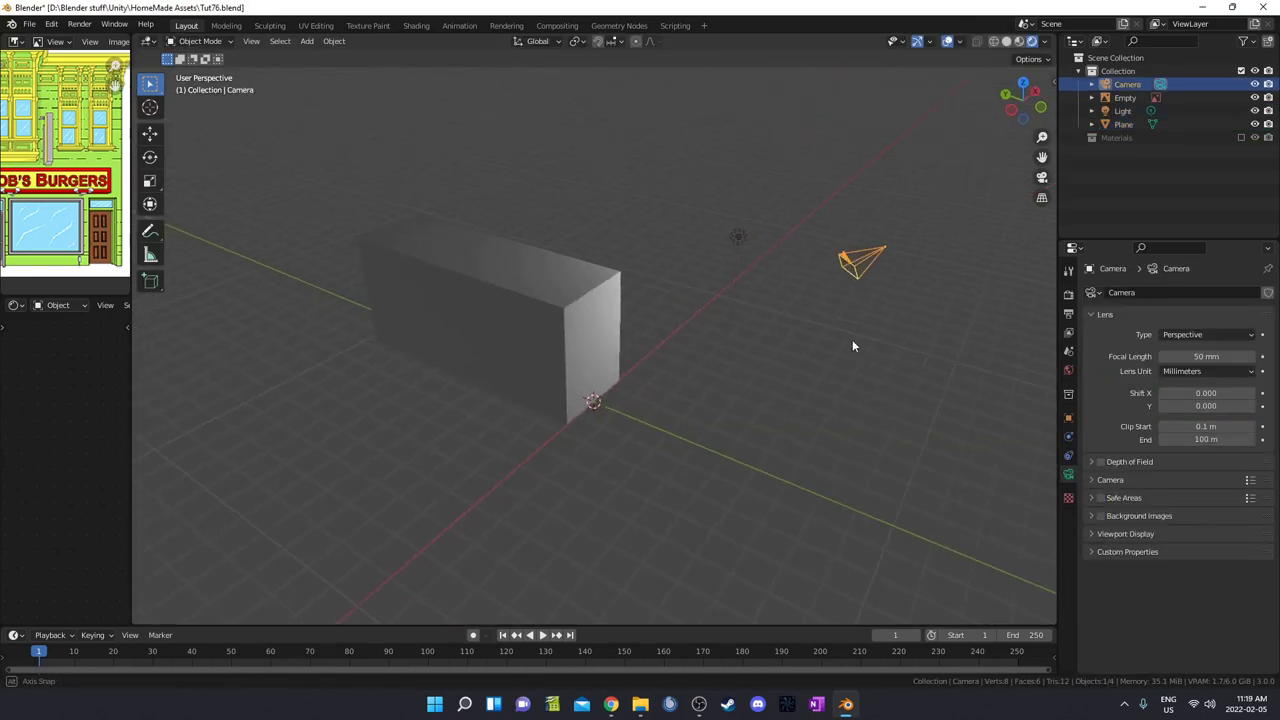
{"action": "key", "text": "KP_0"}
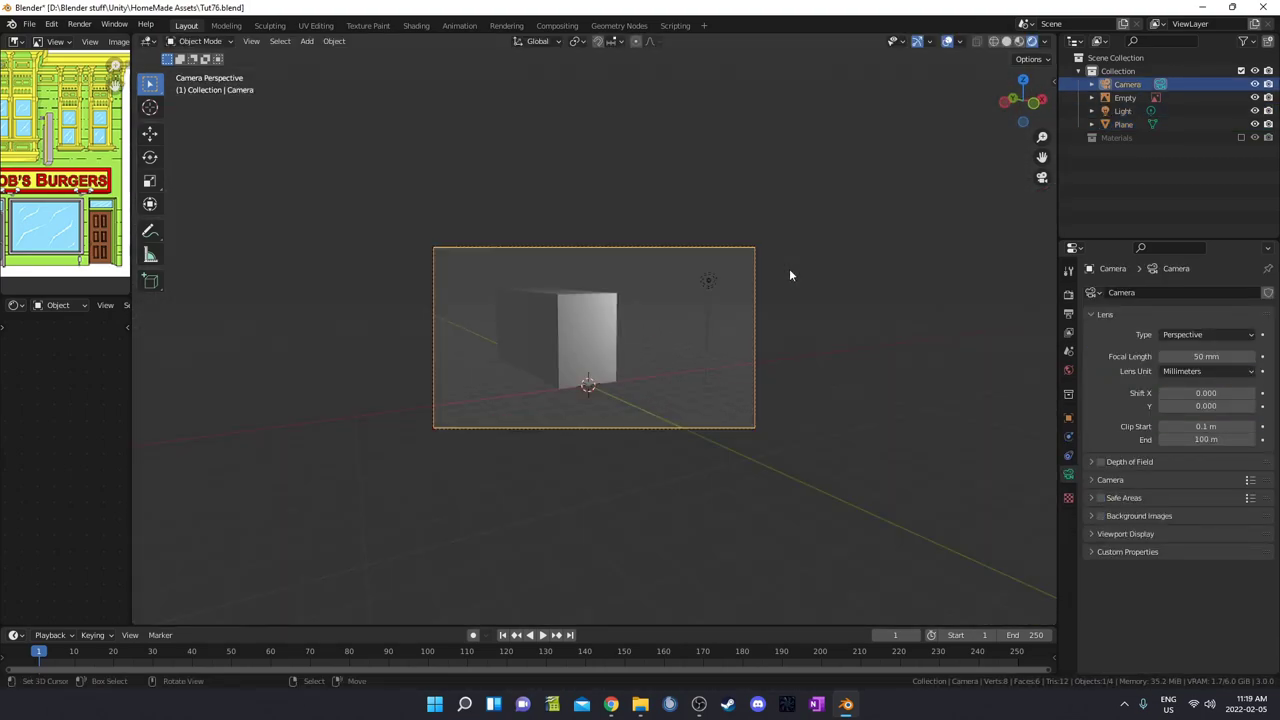
{"action": "key", "text": "g"}
{"action": "left_click", "coordinate": [586, 388]}
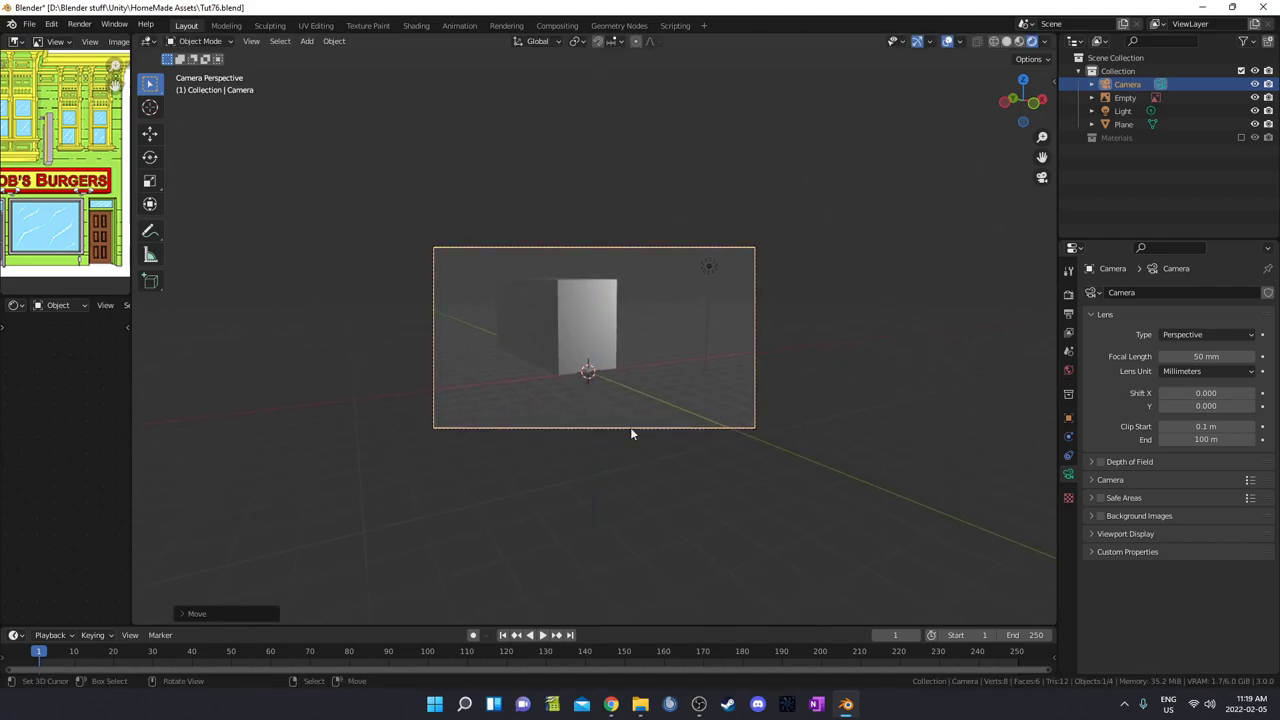
{"action": "scroll", "coordinate": [625, 420], "scroll_direction": "up", "scroll_amount": 5}
{"action": "scroll", "coordinate": [613, 410], "scroll_direction": "down", "scroll_amount": 2}
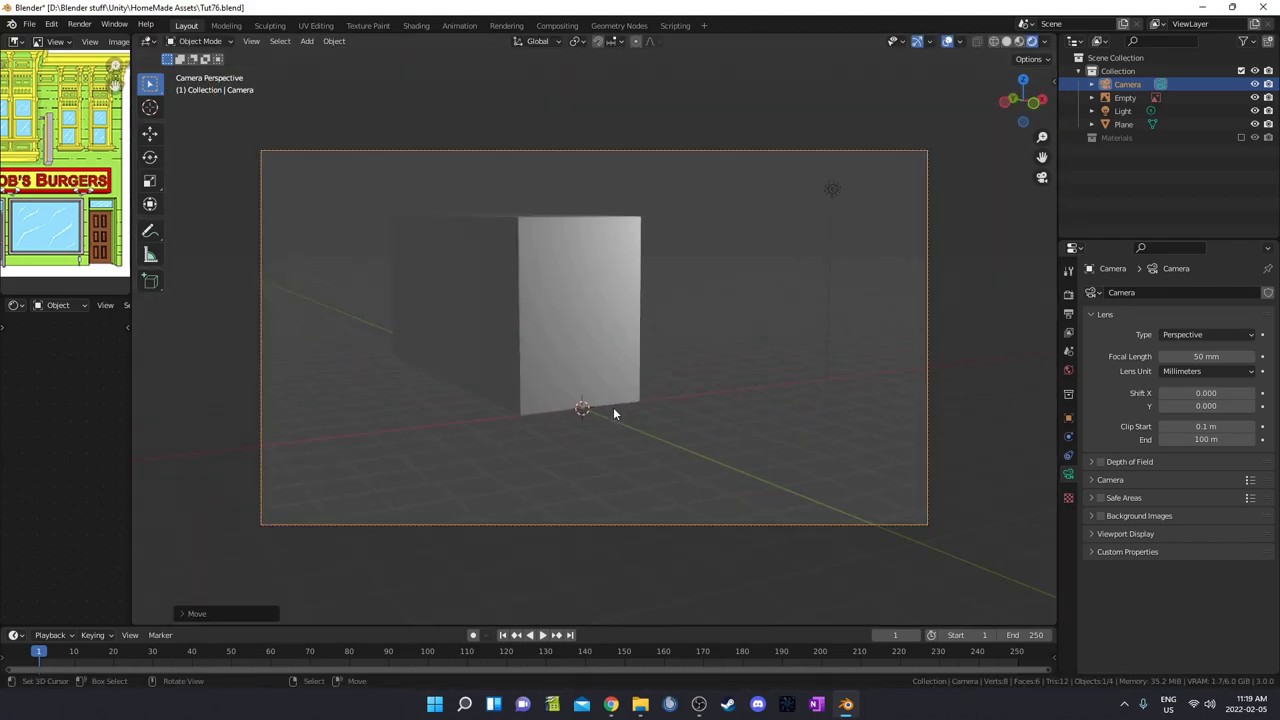
Step: Select the building's long left side face in Edit Mode and separate it into its own object
{"action": "left_click", "coordinate": [564, 354]}
{"action": "middle_click_drag", "start_coordinate": [564, 354], "coordinate": [538, 307]}
{"action": "key", "text": "Tab"}
{"action": "left_click", "coordinate": [509, 310]}
{"action": "middle_click_drag", "start_coordinate": [572, 362], "coordinate": [571, 392]}
{"action": "key", "text": "p"}
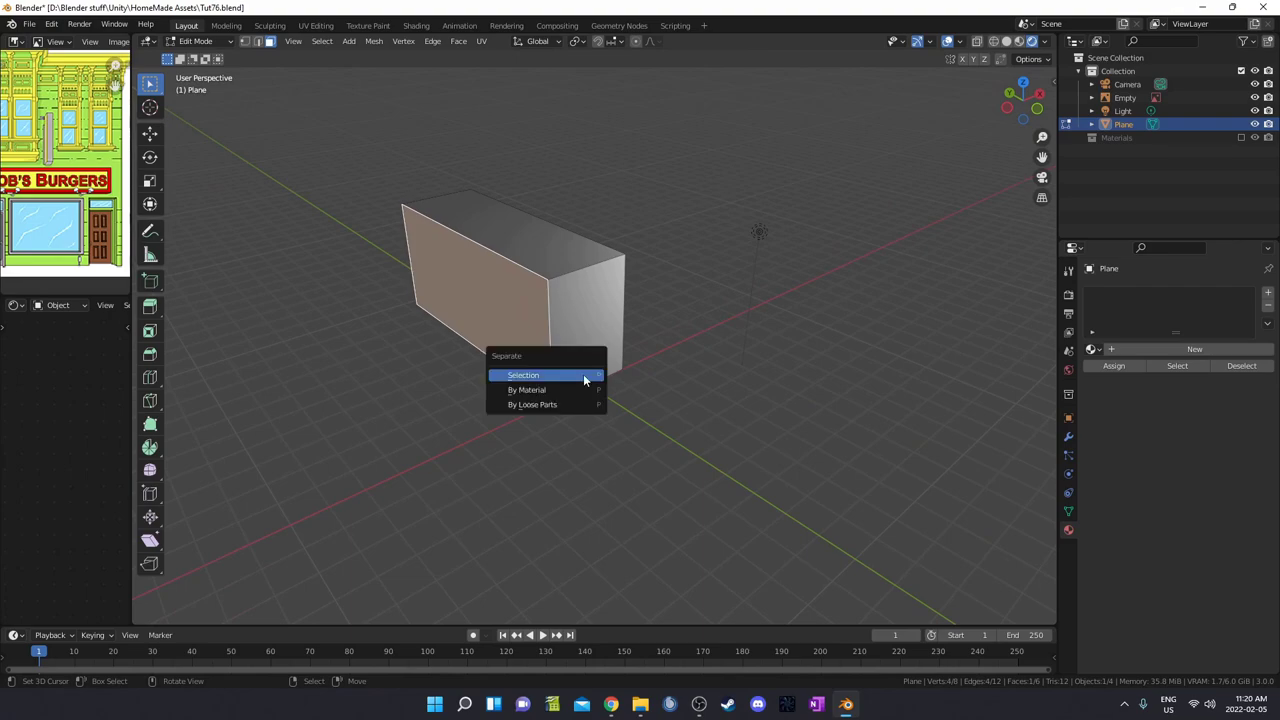
{"action": "left_click", "coordinate": [565, 380]}
{"action": "key", "text": "Tab"}
Step: Select the separated side wall and hide all other objects to isolate it
{"action": "middle_click_drag", "start_coordinate": [617, 411], "coordinate": [656, 258]}
{"action": "left_click", "coordinate": [496, 330]}
{"action": "scroll", "coordinate": [667, 419], "scroll_direction": "up", "scroll_amount": 2}
{"action": "middle_click_drag", "start_coordinate": [623, 331], "coordinate": [681, 341]}
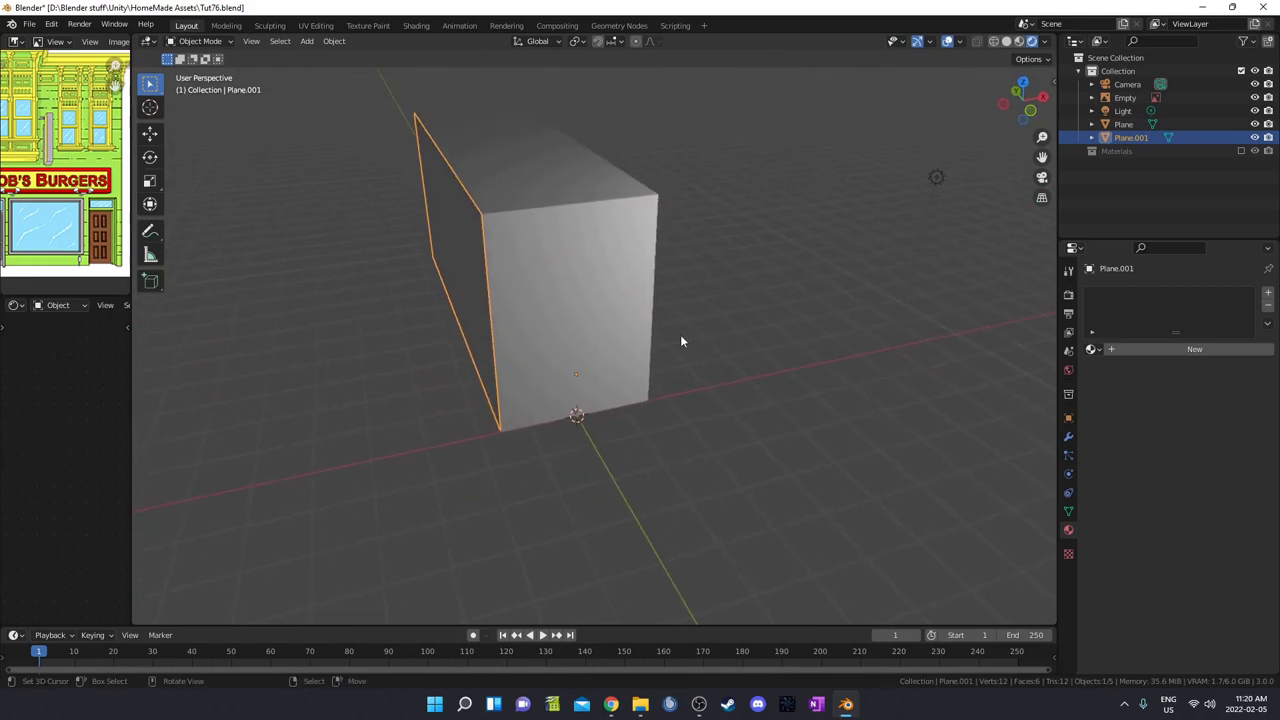
{"action": "middle_click_drag", "start_coordinate": [577, 290], "coordinate": [658, 289]}
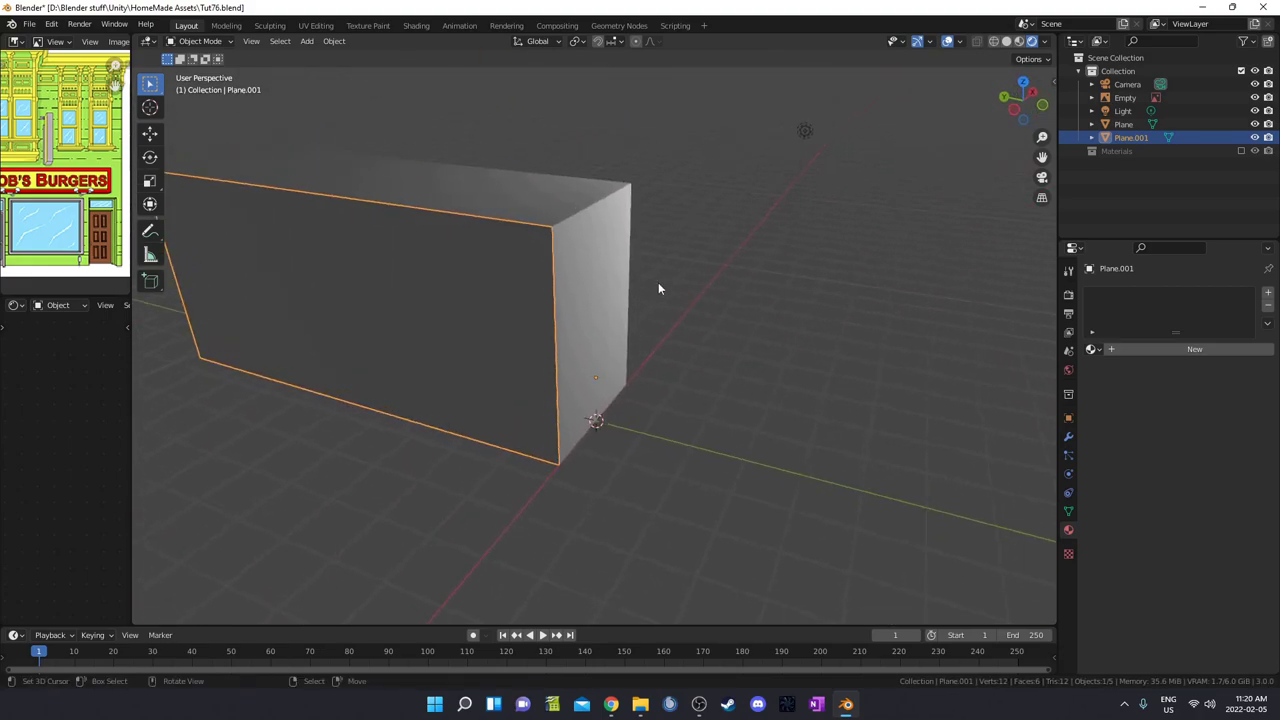
{"action": "scroll", "coordinate": [650, 340], "scroll_direction": "down", "scroll_amount": 2}
{"action": "middle_click_drag", "start_coordinate": [649, 334], "coordinate": [683, 318]}
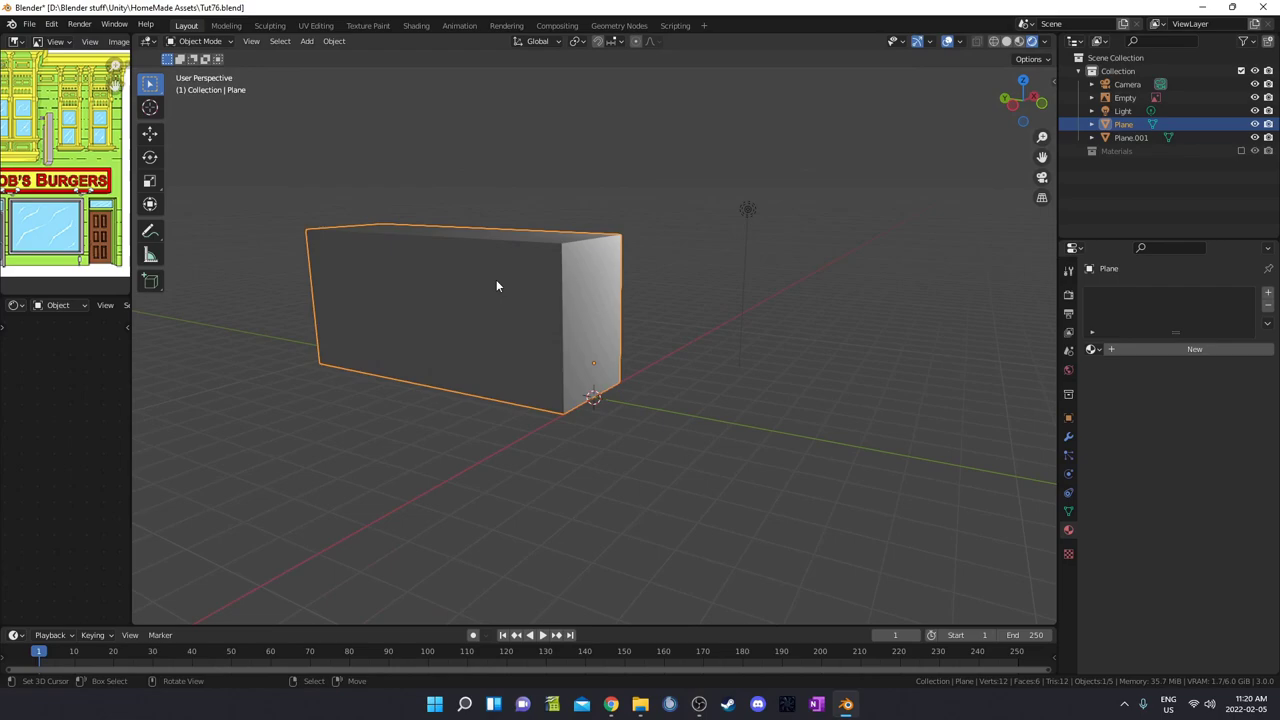
{"action": "left_click", "coordinate": [496, 280]}
{"action": "key", "text": "Tab"}
{"action": "middle_click_drag", "start_coordinate": [496, 286], "coordinate": [503, 339]}
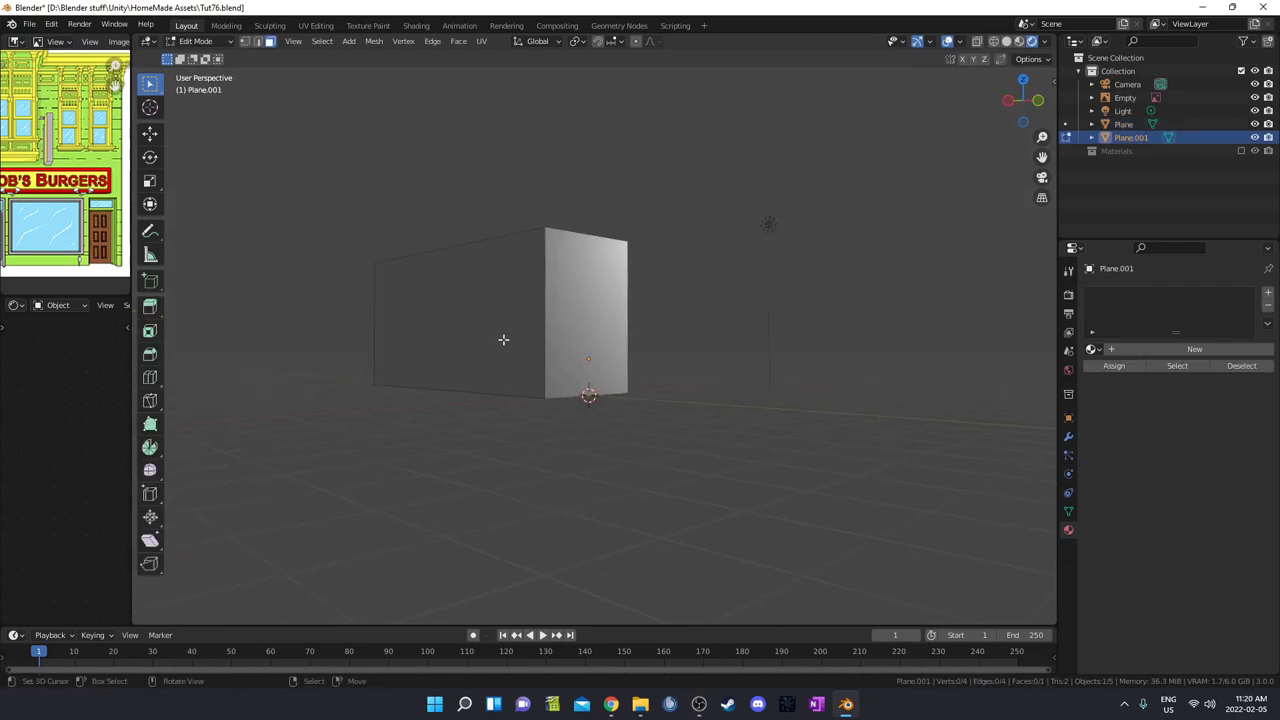
{"action": "key", "text": "Tab"}
{"action": "middle_click_drag", "start_coordinate": [505, 339], "coordinate": [728, 331]}
{"action": "key", "text": "shift+h"}
{"action": "scroll", "coordinate": [574, 320], "scroll_direction": "up", "scroll_amount": 2}
Step: Add 19 evenly spaced horizontal loop cuts across the side wall in Edit Mode
{"action": "key", "text": "Tab"}
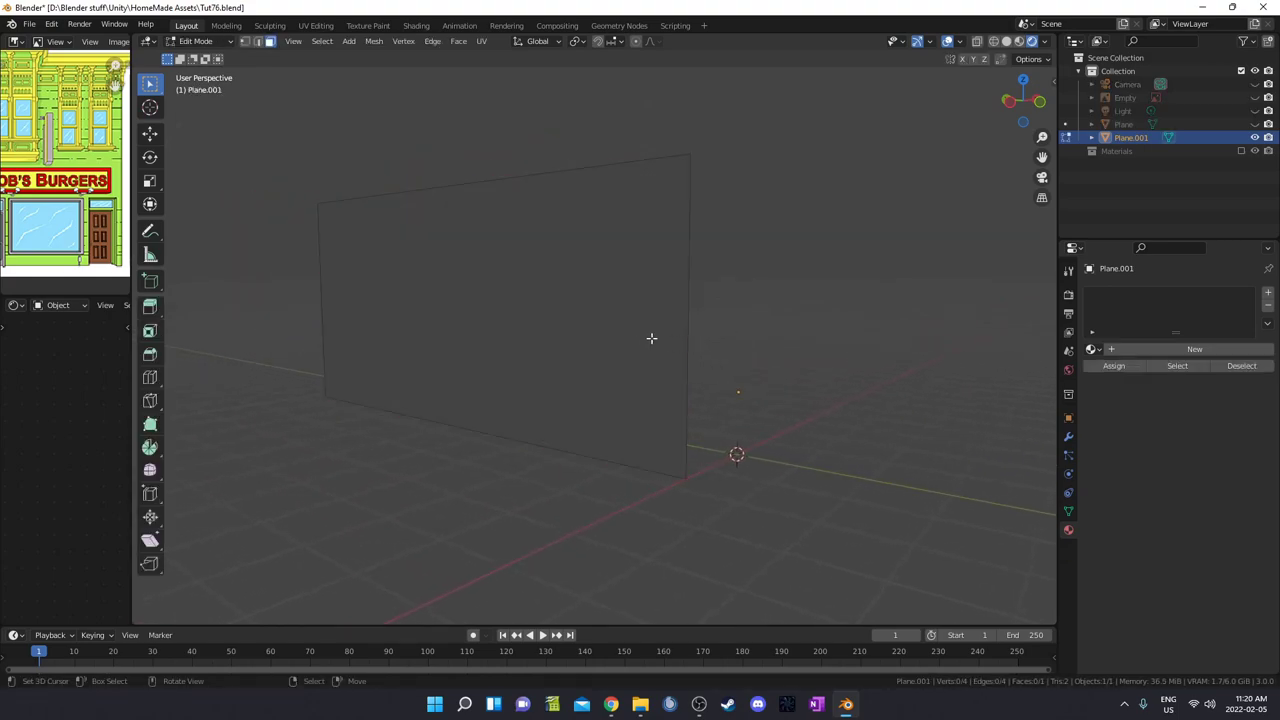
{"action": "key", "text": "ctrl+r"}
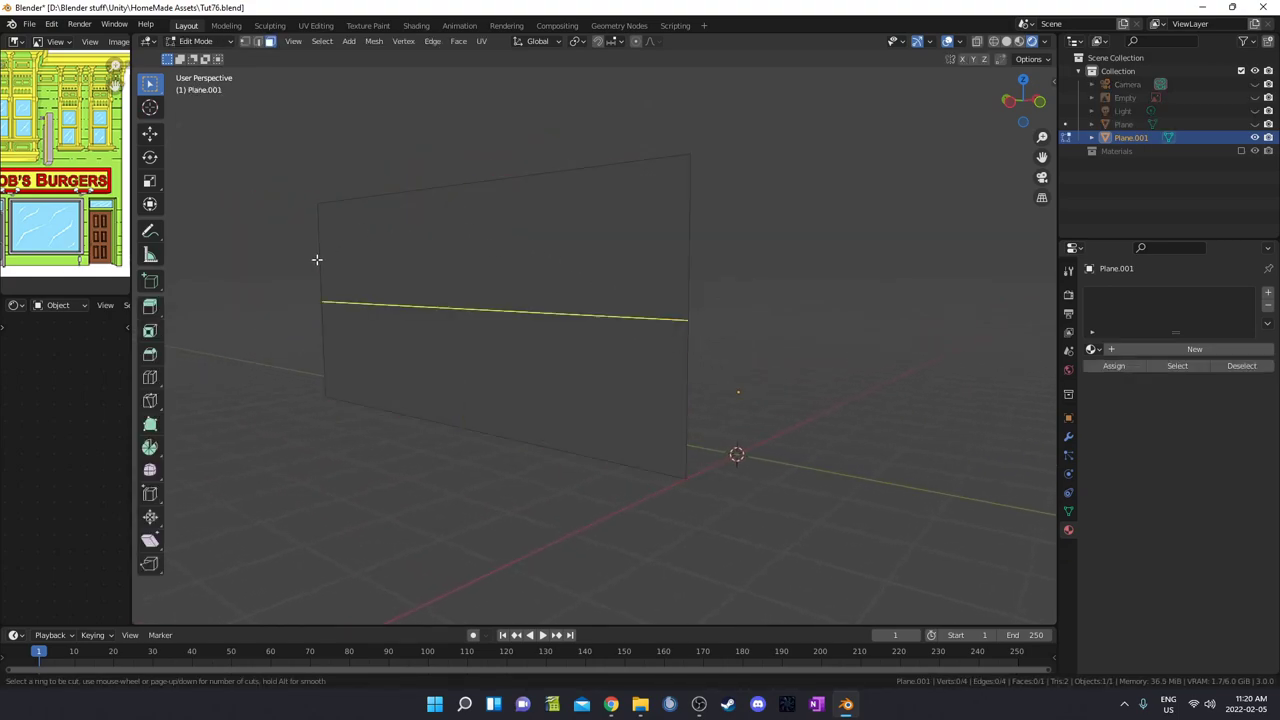
{"action": "scroll", "coordinate": [316, 267], "scroll_direction": "up", "scroll_amount": 20}
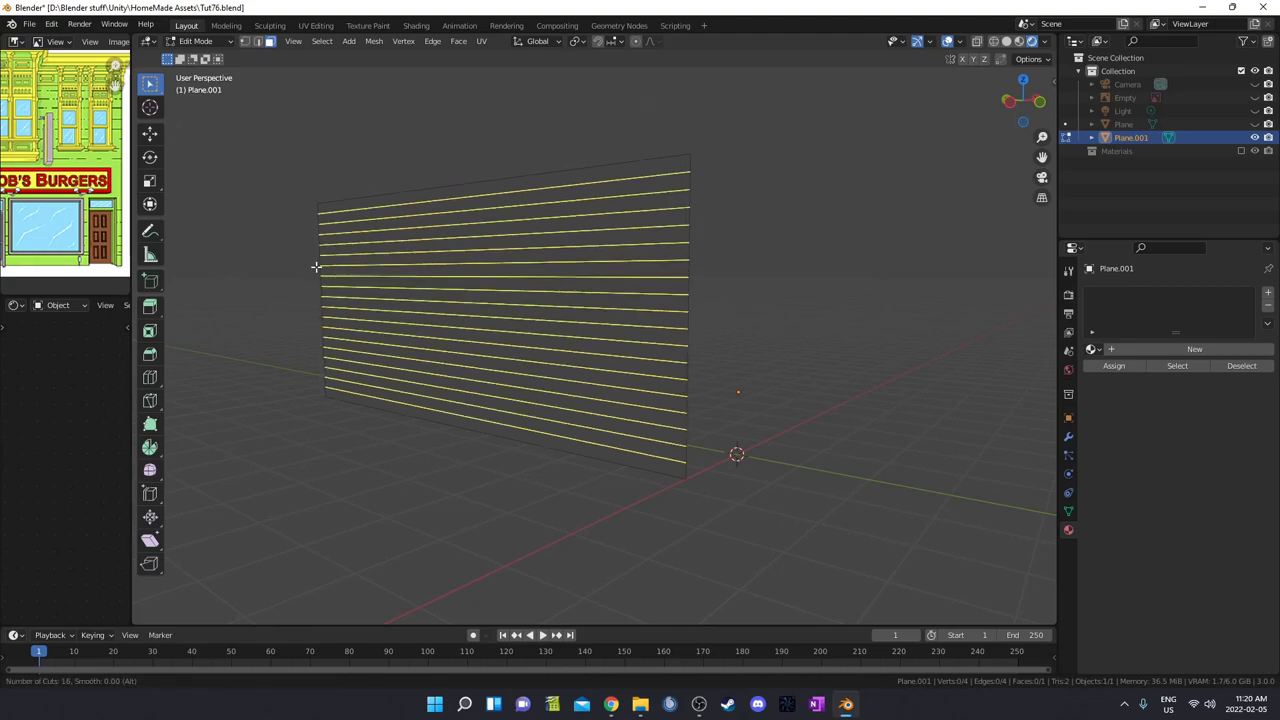
{"action": "scroll", "coordinate": [315, 266], "scroll_direction": "down", "scroll_amount": 2}
{"action": "scroll", "coordinate": [315, 266], "scroll_direction": "down", "scroll_amount": 5}
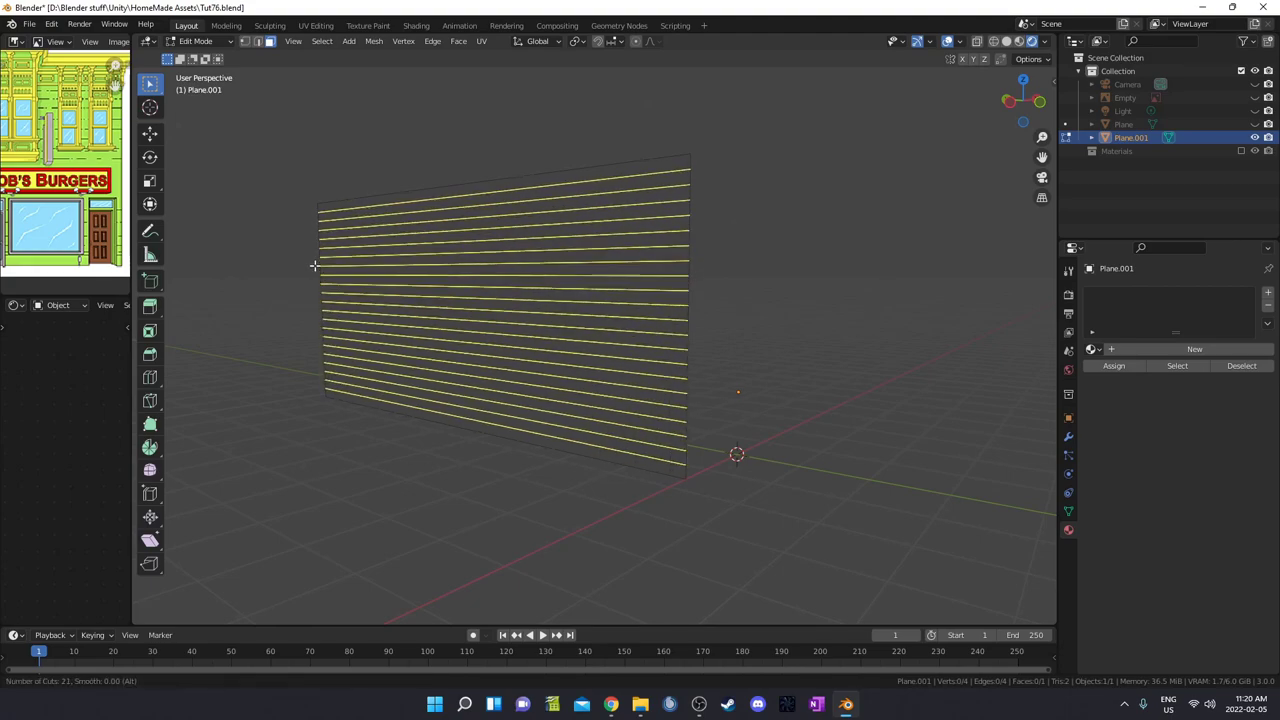
{"action": "scroll", "coordinate": [315, 266], "scroll_direction": "down", "scroll_amount": 1}
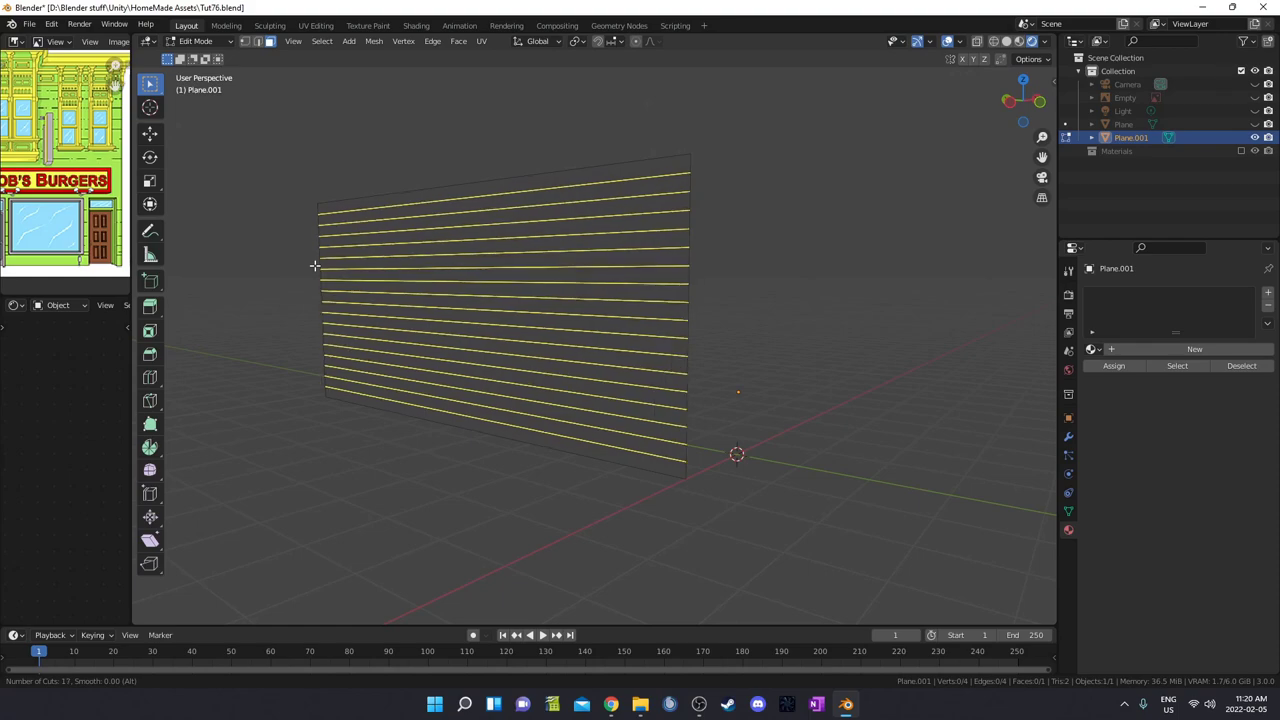
{"action": "scroll", "coordinate": [315, 266], "scroll_direction": "up", "scroll_amount": 3}
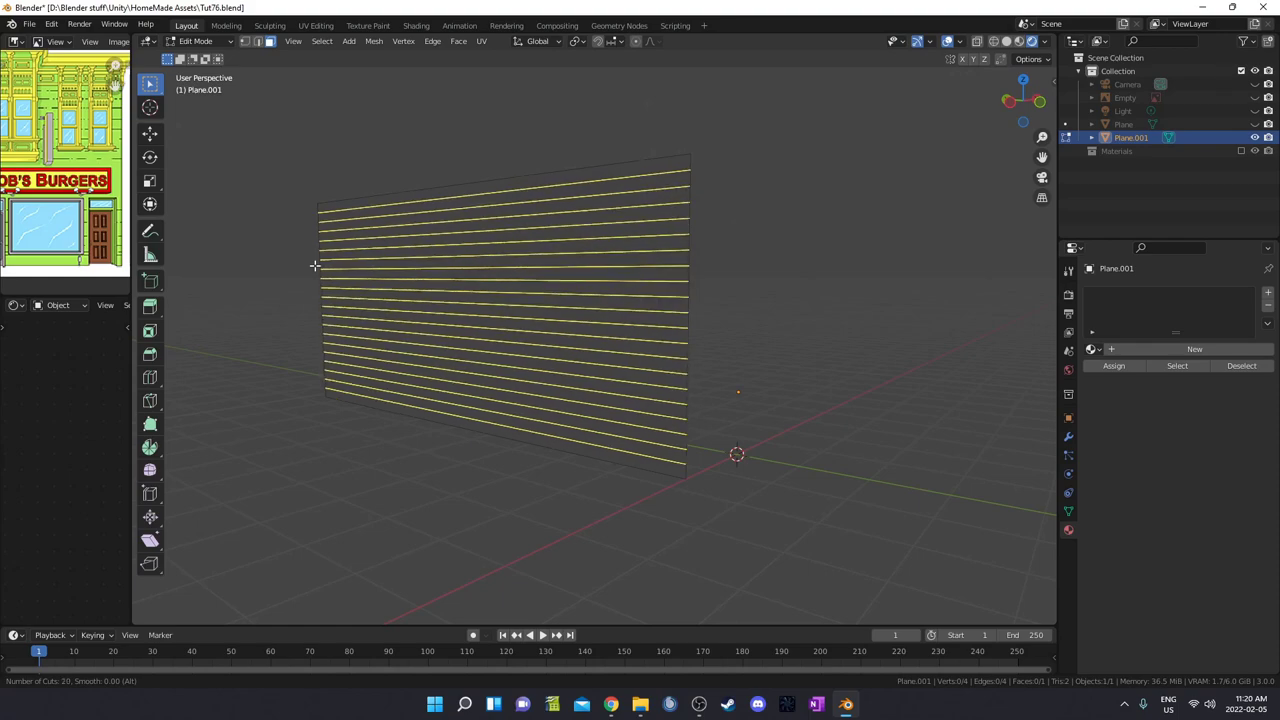
{"action": "scroll", "coordinate": [315, 266], "scroll_direction": "down", "scroll_amount": 1}
{"action": "scroll", "coordinate": [315, 266], "scroll_direction": "down", "scroll_amount": 1}
{"action": "scroll", "coordinate": [315, 266], "scroll_direction": "up", "scroll_amount": 1}
{"action": "left_click", "coordinate": [315, 266]}
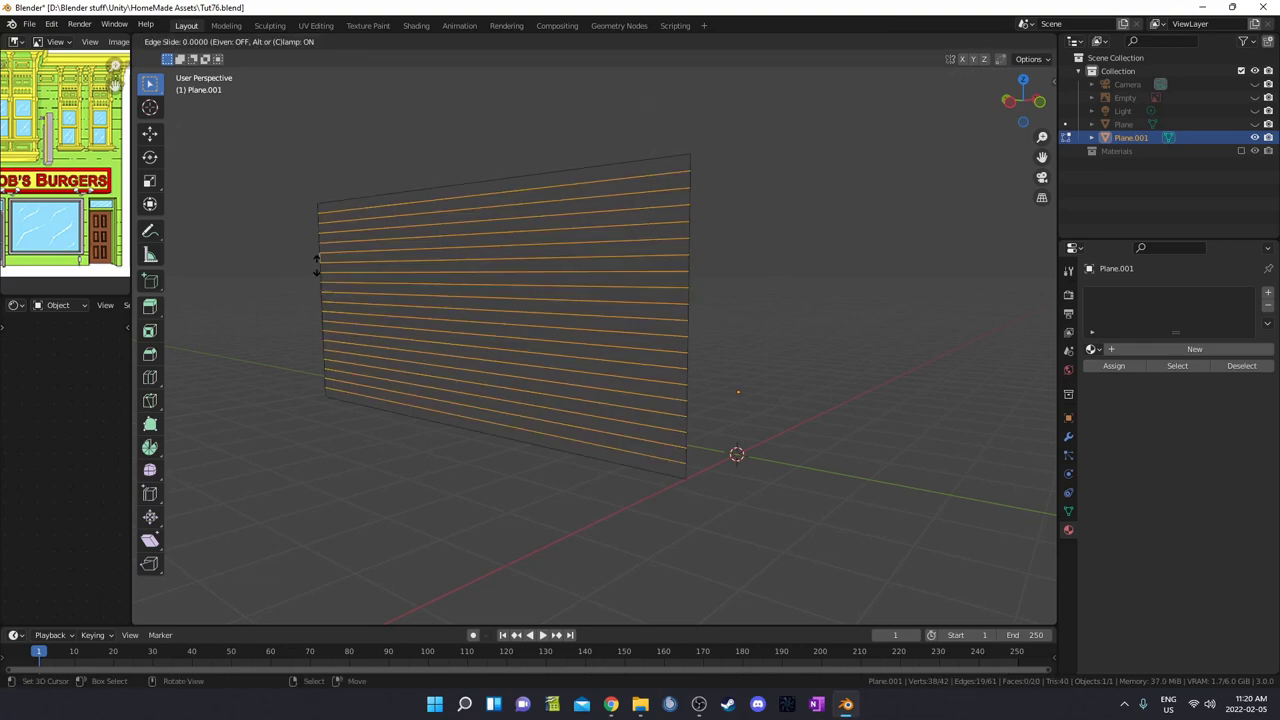
{"action": "left_click", "coordinate": [346, 272]}
Step: Select all of the side wall's strips and inset them individually with a thickness of 0.001 m
{"action": "middle_click_drag", "start_coordinate": [557, 296], "coordinate": [686, 300]}
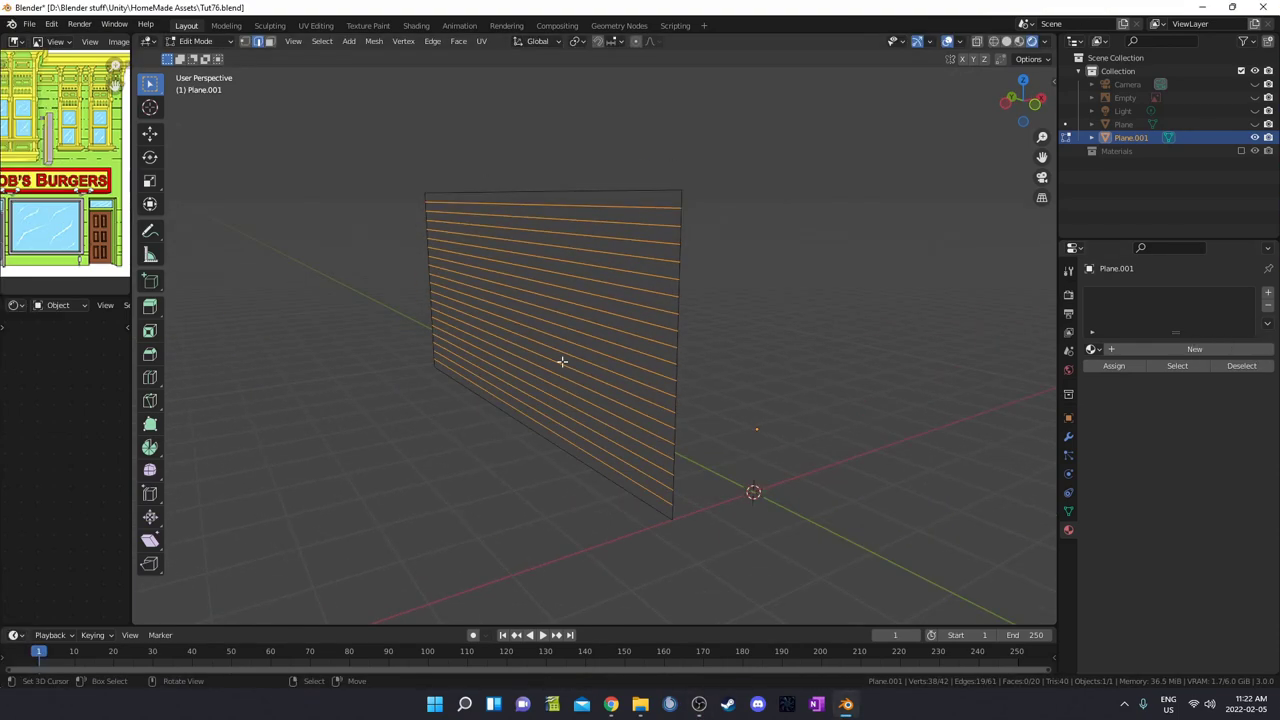
{"action": "middle_click_drag", "start_coordinate": [562, 361], "coordinate": [570, 315]}
{"action": "middle_click_drag", "start_coordinate": [521, 391], "coordinate": [551, 381]}
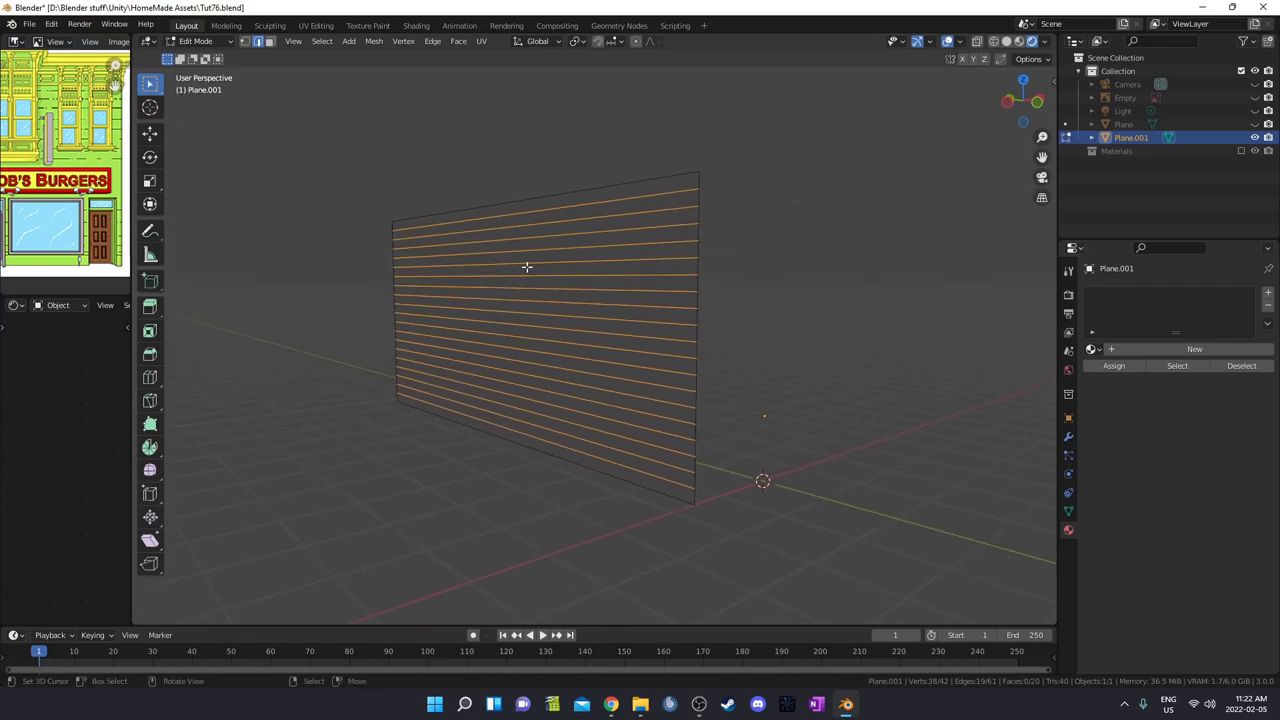
{"action": "middle_click_drag", "start_coordinate": [526, 266], "coordinate": [606, 329]}
{"action": "middle_click_drag", "start_coordinate": [680, 349], "coordinate": [708, 335]}
{"action": "key", "text": "a"}
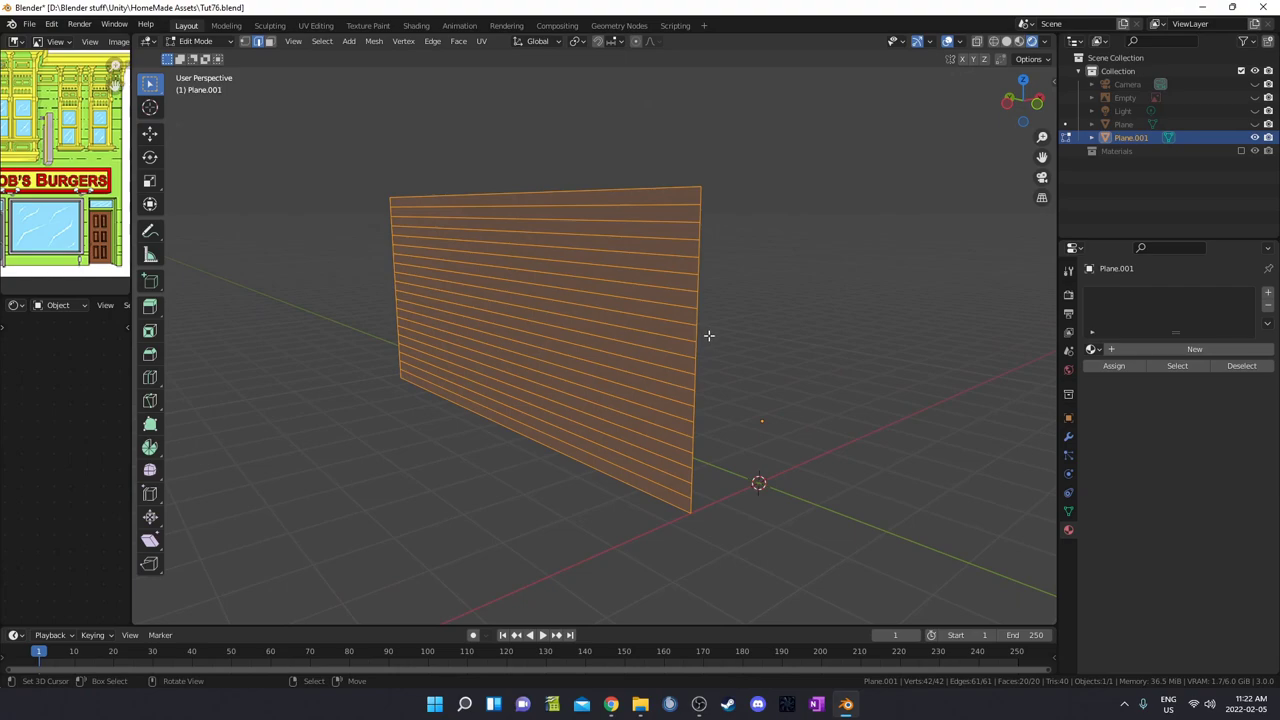
{"action": "key", "text": "i"}
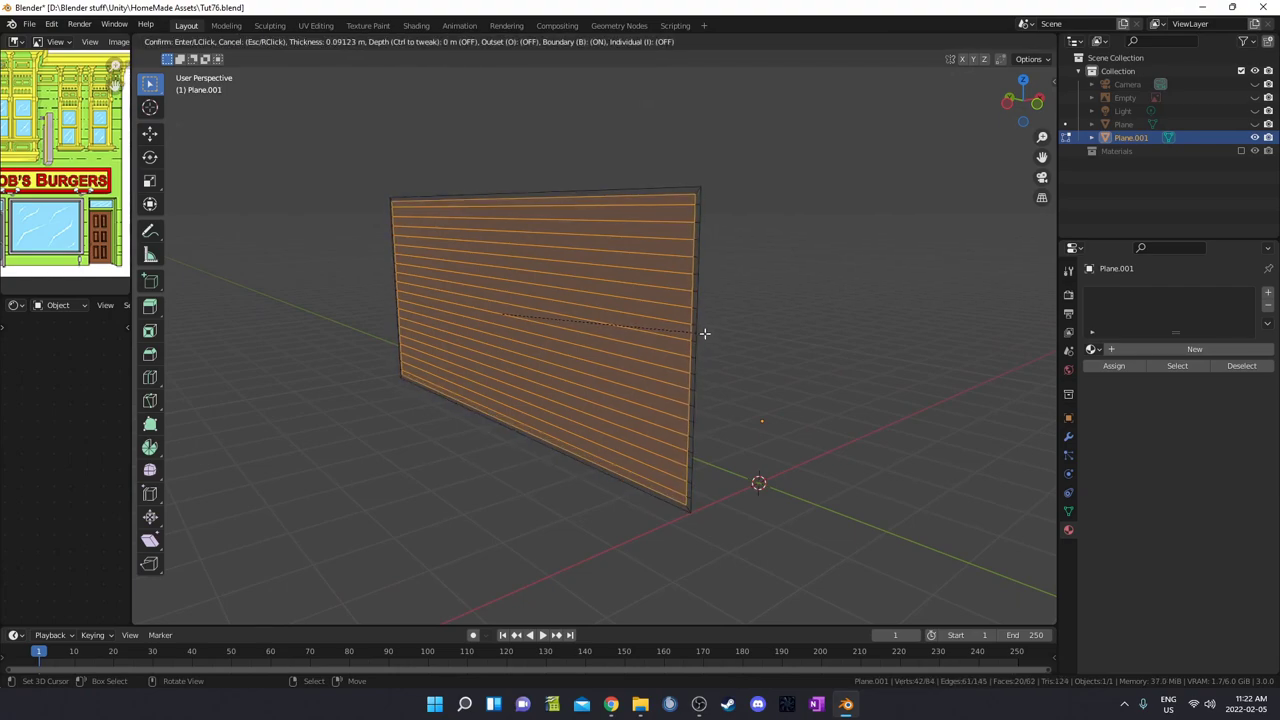
{"action": "key", "text": "i"}
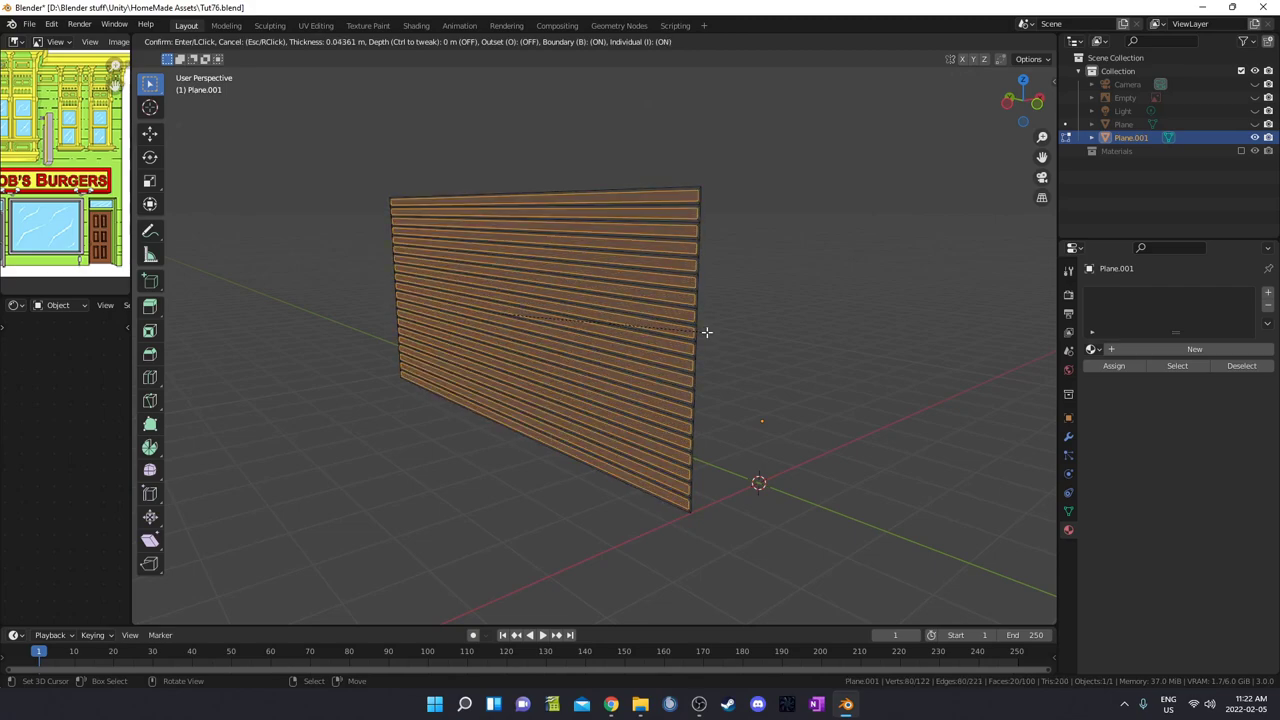
{"action": "type", "text": ".01"}
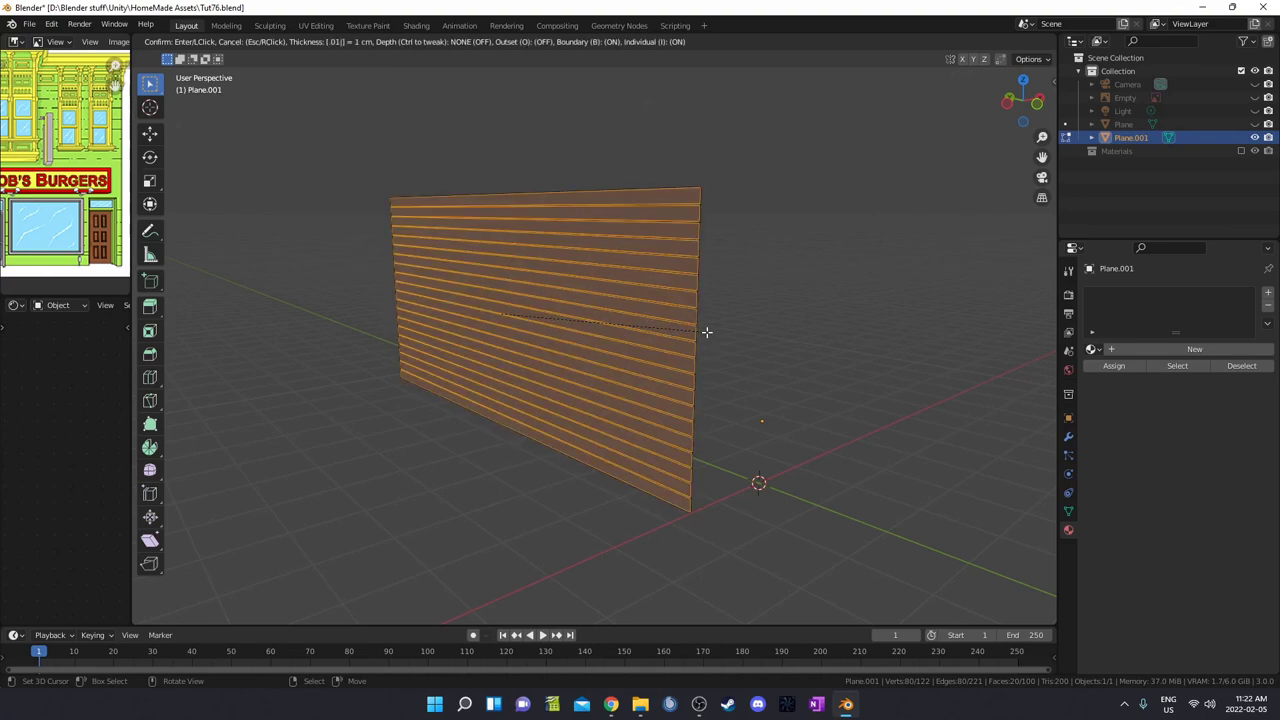
{"action": "key", "text": "BackSpace"}
{"action": "type", "text": "01"}
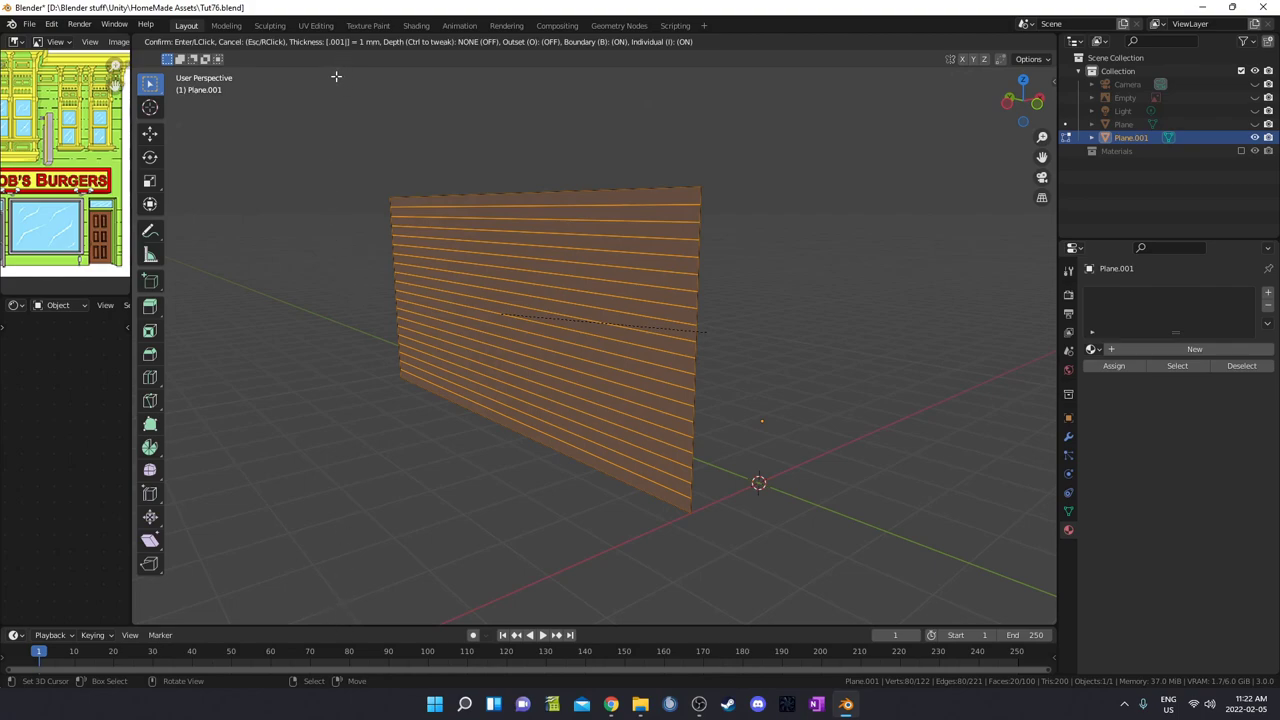
{"action": "left_click", "coordinate": [385, 230]}
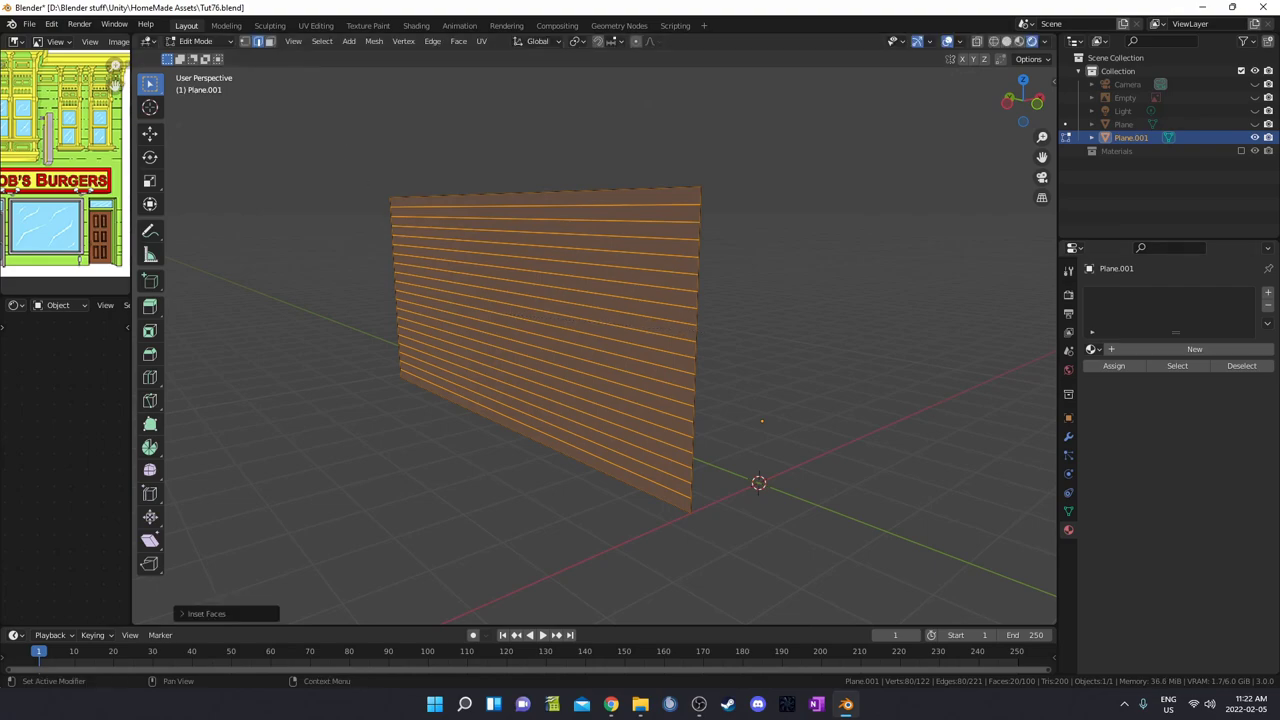
Step: Extrude the inset strips outward from the side wall by about 0.05 m
{"action": "middle_click_drag", "start_coordinate": [385, 230], "coordinate": [879, 337]}
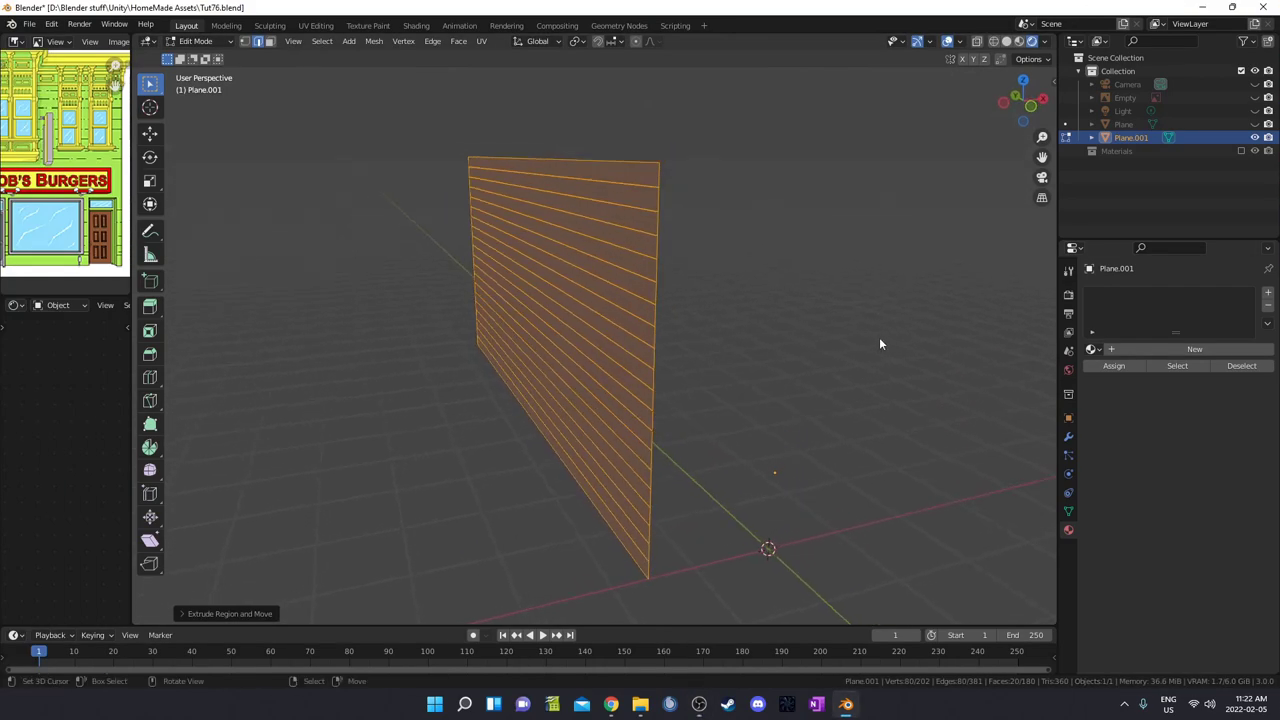
{"action": "key", "text": "e"}
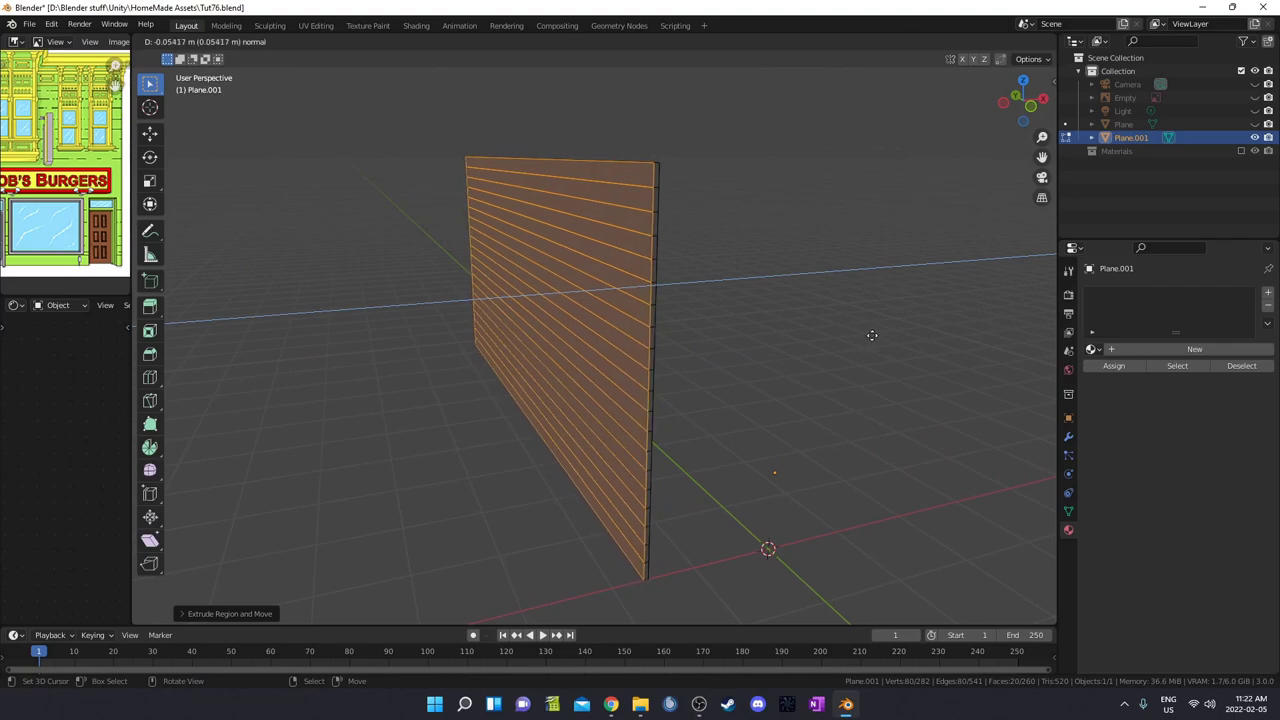
{"action": "left_click", "coordinate": [872, 335]}
{"action": "middle_click_drag", "start_coordinate": [872, 335], "coordinate": [856, 335]}
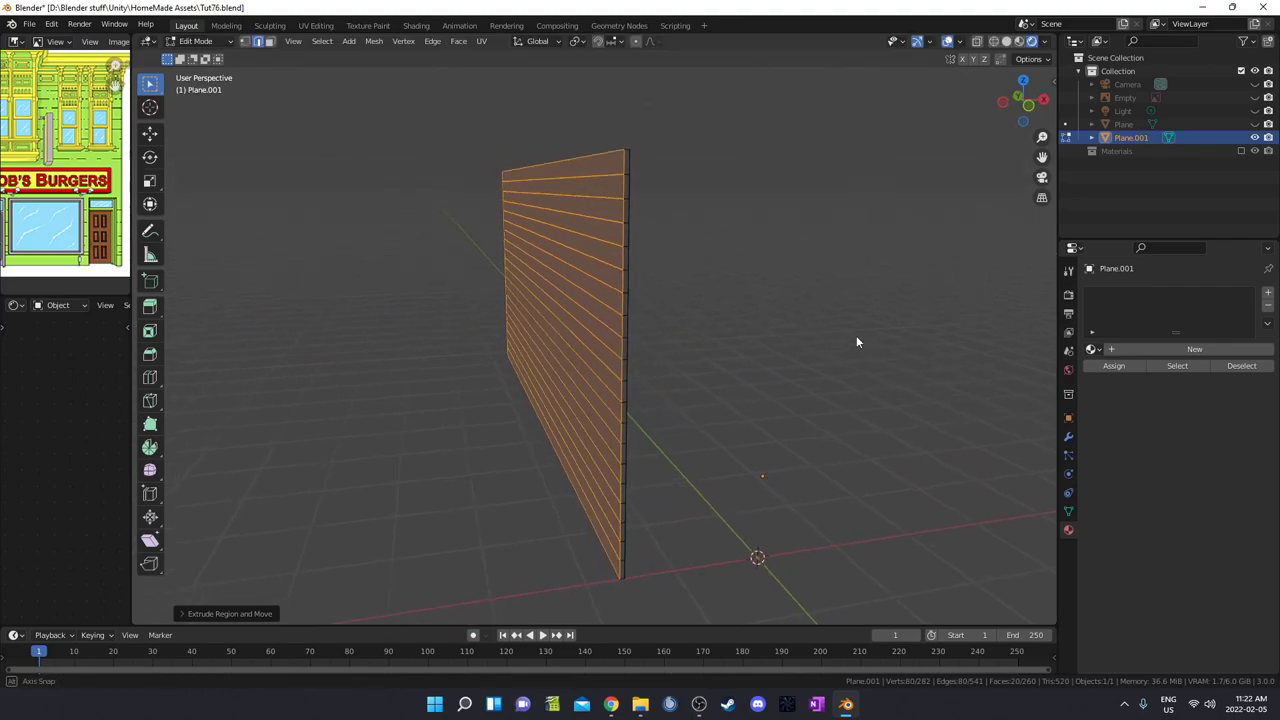
Step: Open the transform pivot point options
{"action": "left_click", "coordinate": [577, 42]}
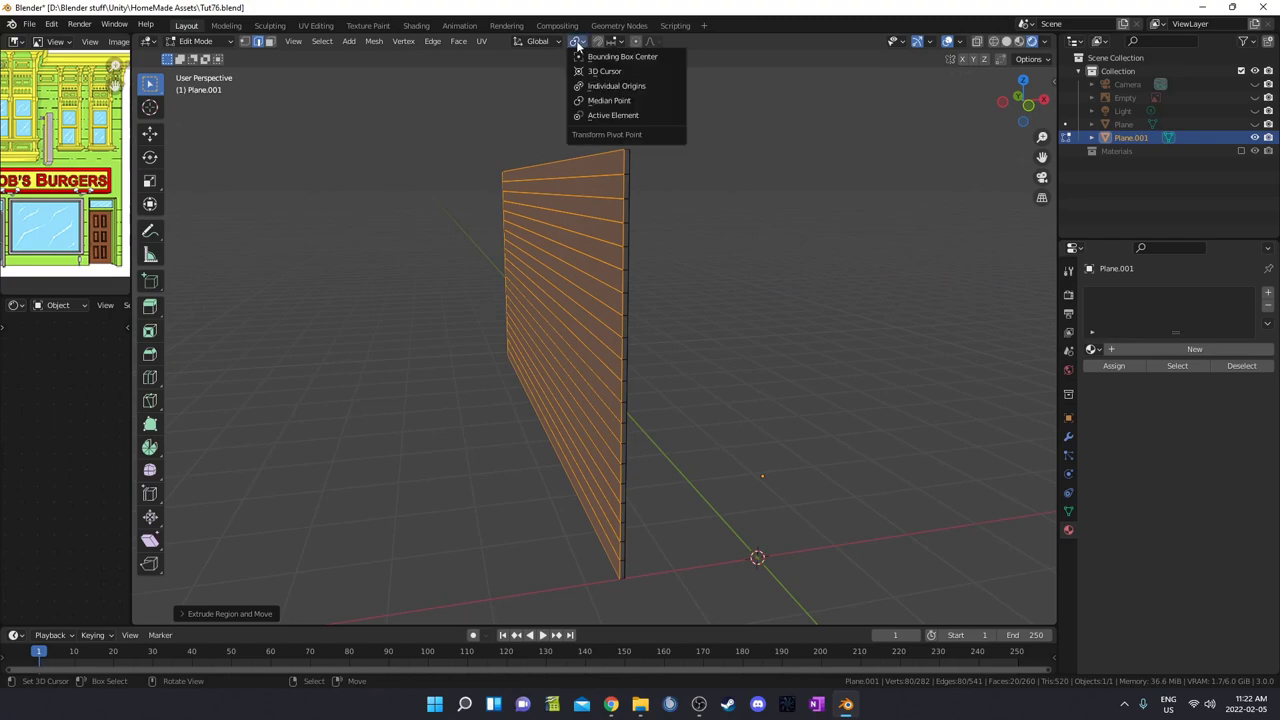
Step: Tilt the selected siding faces about the global Y axis using Individual Origins as the pivot, to form overlapping slats
{"action": "left_click", "coordinate": [616, 86]}
{"action": "middle_click_drag", "start_coordinate": [729, 254], "coordinate": [850, 326]}
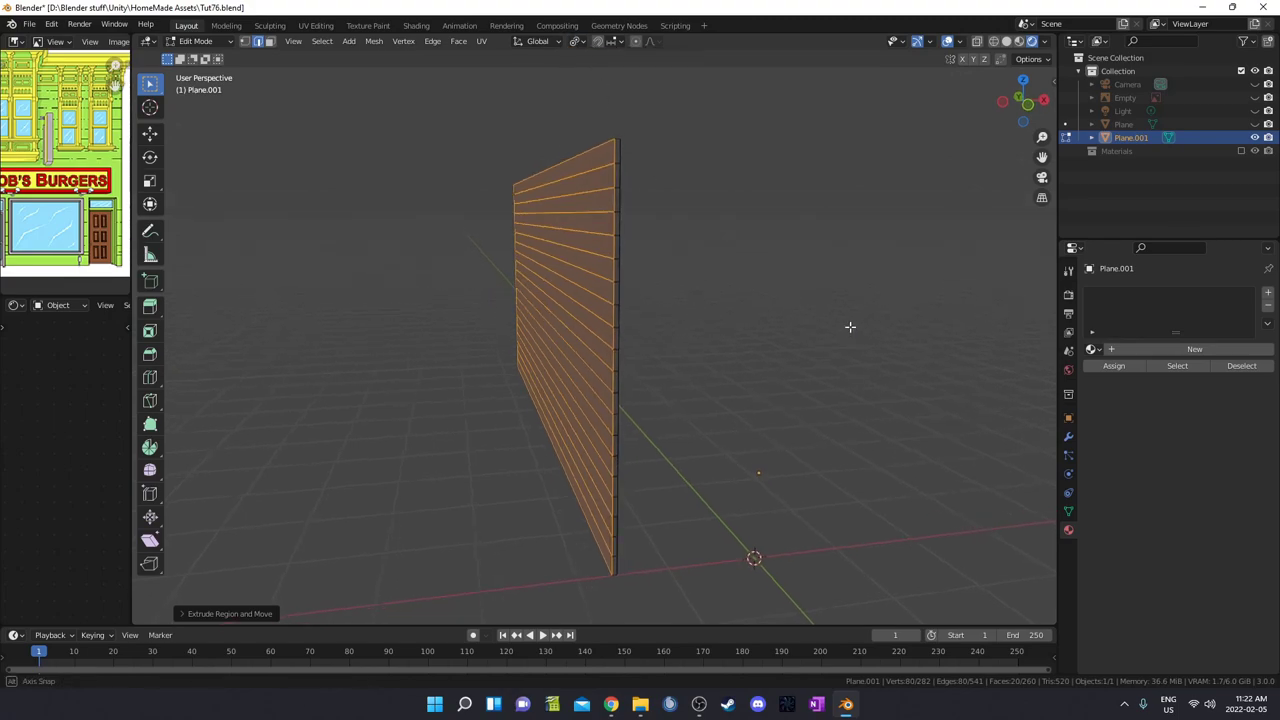
{"action": "key", "text": "r"}
{"action": "key", "text": "y"}
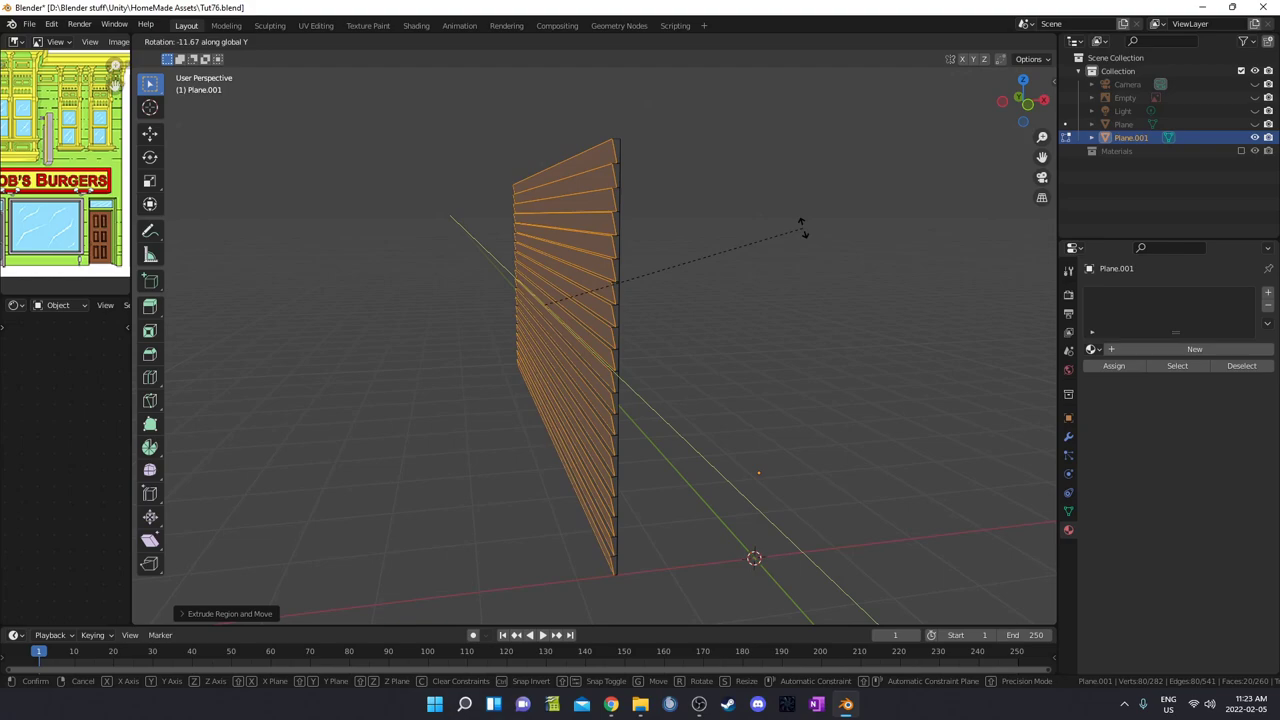
{"action": "left_click", "coordinate": [796, 296]}
{"action": "scroll", "coordinate": [780, 312], "scroll_direction": "up", "scroll_amount": 1}
{"action": "middle_click_drag", "start_coordinate": [766, 321], "coordinate": [728, 371]}
{"action": "key", "text": "r"}
{"action": "key", "text": "y"}
{"action": "left_click", "coordinate": [769, 357]}
{"action": "scroll", "coordinate": [769, 357], "scroll_direction": "down", "scroll_amount": 2}
Step: Duplicate the finished siding wall in place and rotate the copy 180 degrees about the Z axis
{"action": "key", "text": "Tab"}
{"action": "key", "text": "shift+d"}
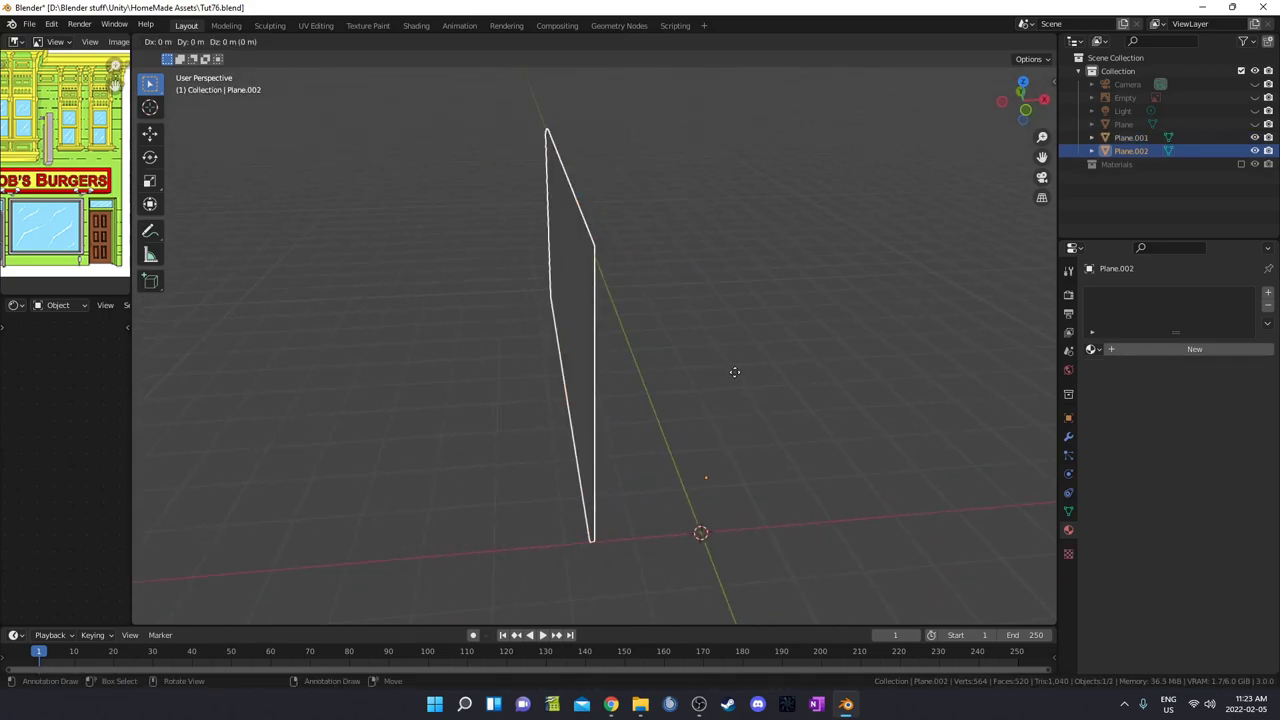
{"action": "right_click", "coordinate": [841, 356]}
{"action": "type", "text": "rz180"}
{"action": "key", "text": "Return"}
{"action": "scroll", "coordinate": [805, 416], "scroll_direction": "down", "scroll_amount": 5}
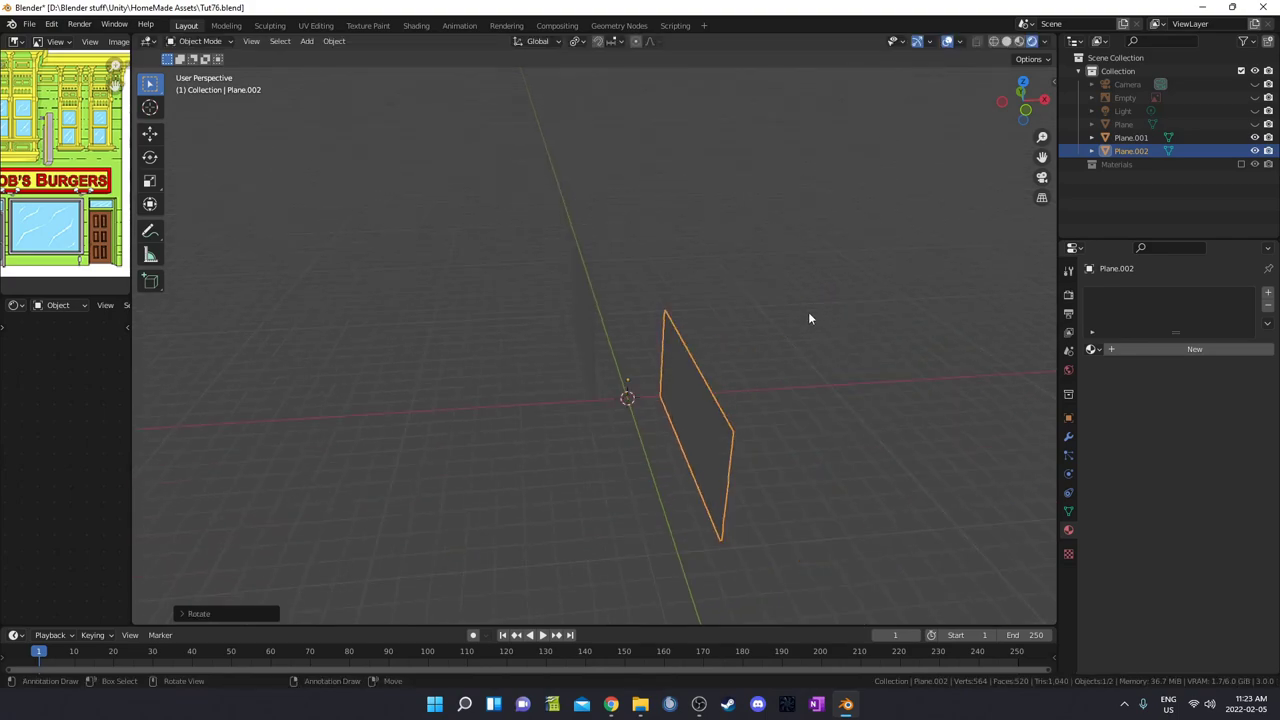
Step: Move the rotated wall copy along the Y axis to stand opposite the original wall
{"action": "middle_click_drag", "start_coordinate": [633, 385], "coordinate": [708, 418]}
{"action": "key", "text": "g"}
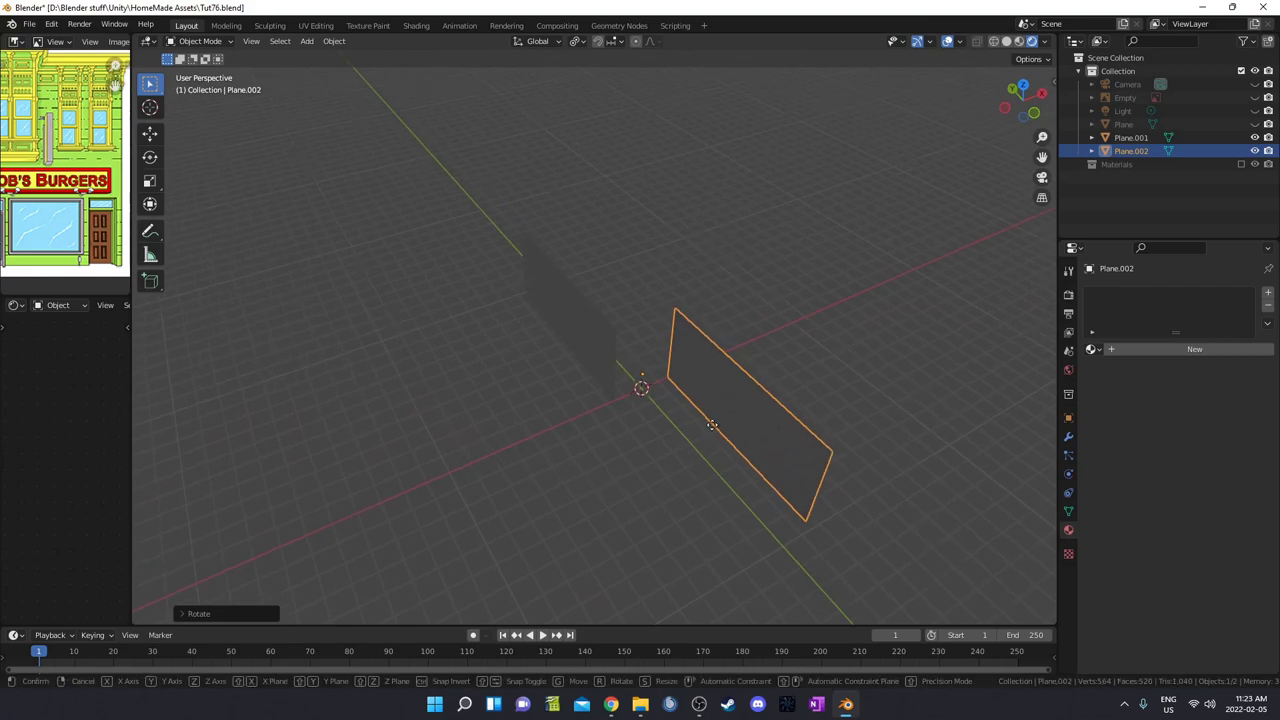
{"action": "key", "text": "y"}
{"action": "left_click", "coordinate": [686, 380]}
Step: Edit the wall copy and select all vertices at its near end in see-through wireframe display
{"action": "middle_click_drag", "start_coordinate": [686, 380], "coordinate": [750, 222]}
{"action": "key", "text": "Tab"}
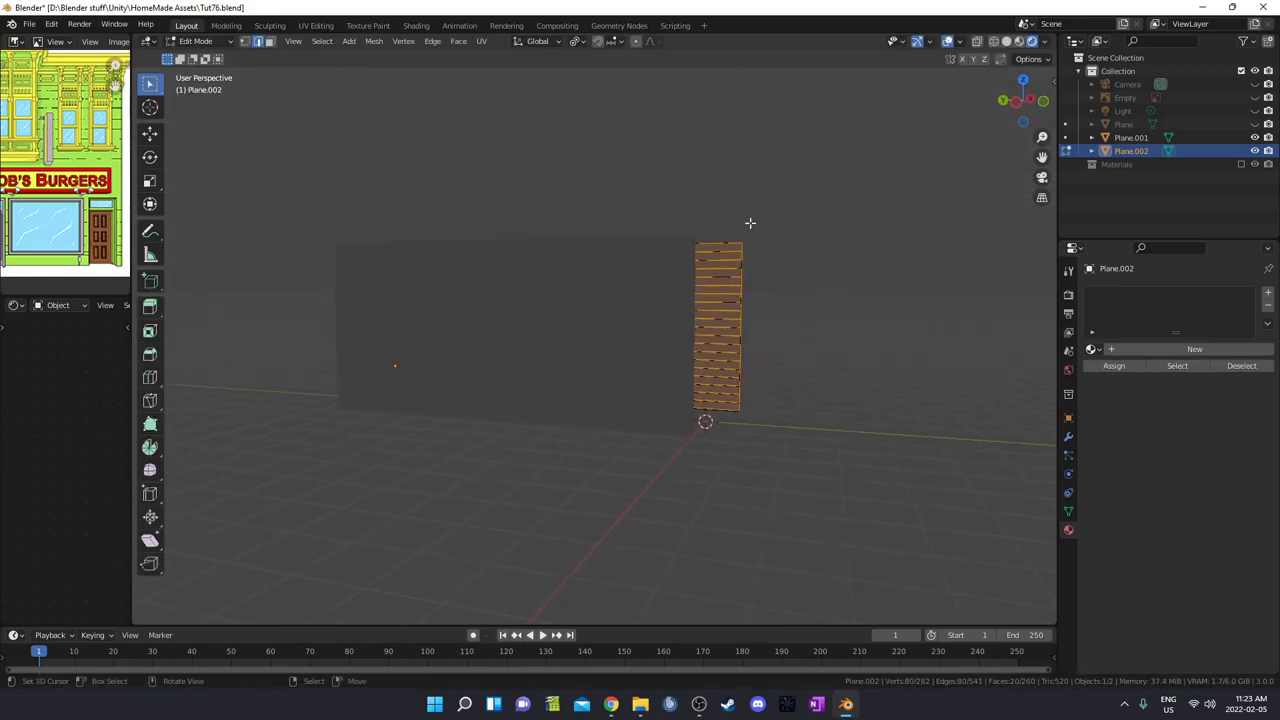
{"action": "key", "text": "1"}
{"action": "left_click_drag", "start_coordinate": [735, 198], "coordinate": [803, 486]}
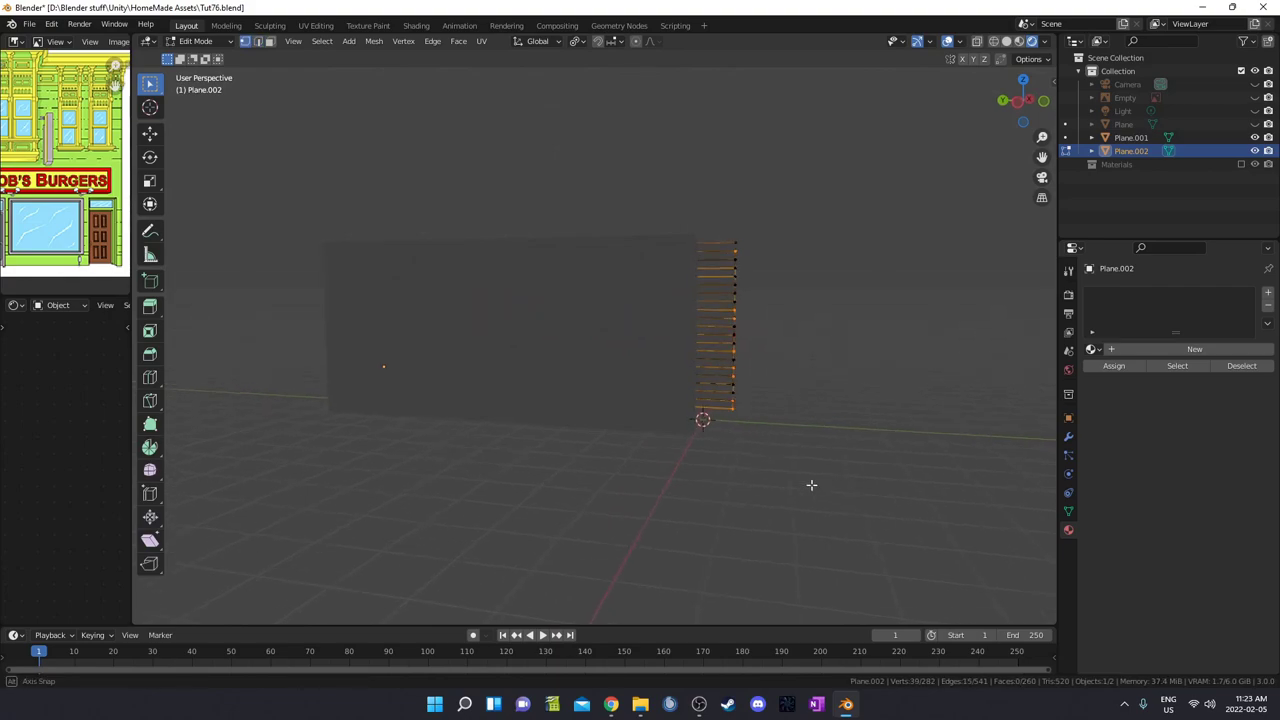
{"action": "key", "text": "alt+z"}
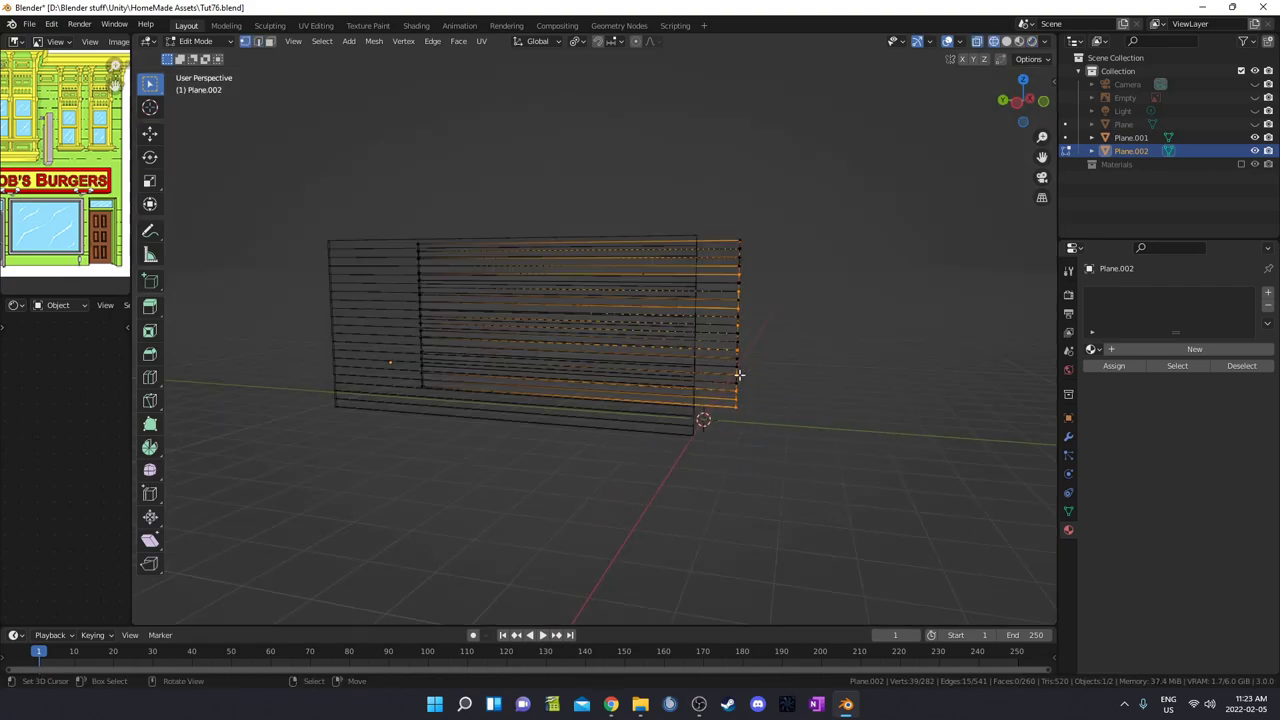
{"action": "left_click_drag", "start_coordinate": [724, 177], "coordinate": [821, 438]}
{"action": "middle_click_drag", "start_coordinate": [821, 438], "coordinate": [786, 431]}
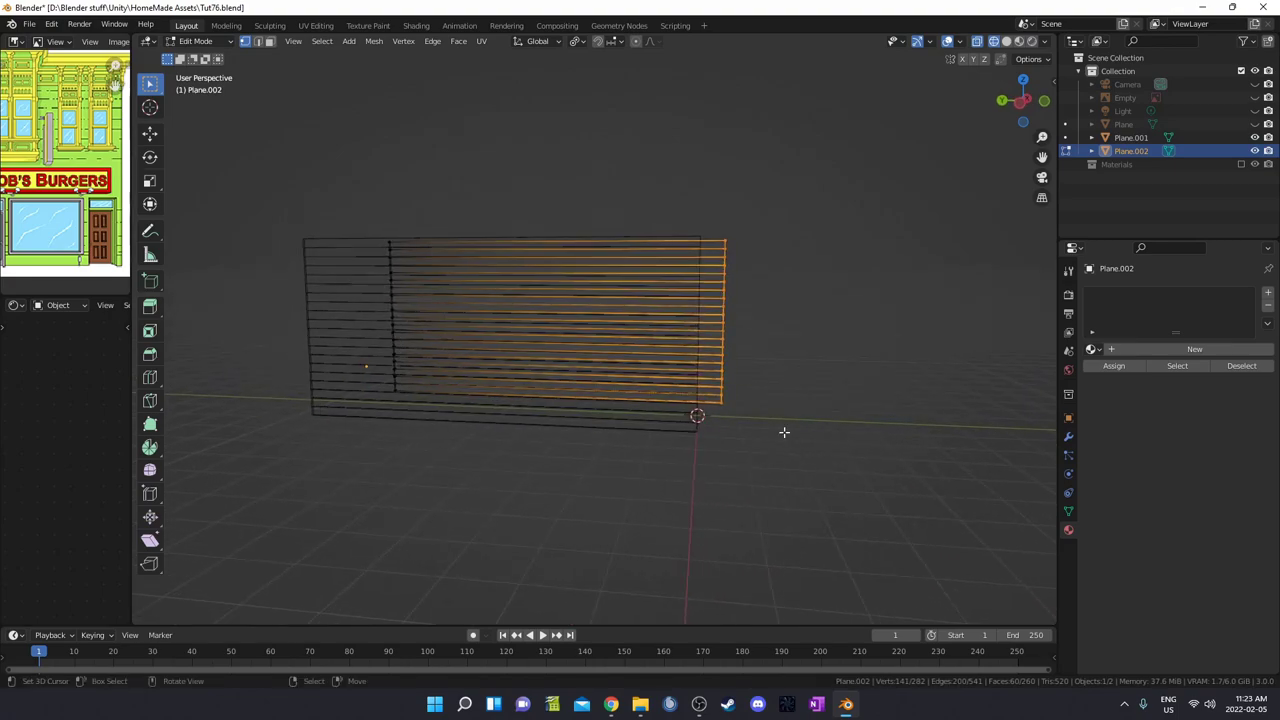
Step: Snap the selected wall end along Y to the facing wall's corner, and select the vertices at the opposite end
{"action": "left_click", "coordinate": [611, 41]}
{"action": "left_click", "coordinate": [590, 93]}
{"action": "key", "text": "g"}
{"action": "key", "text": "y"}
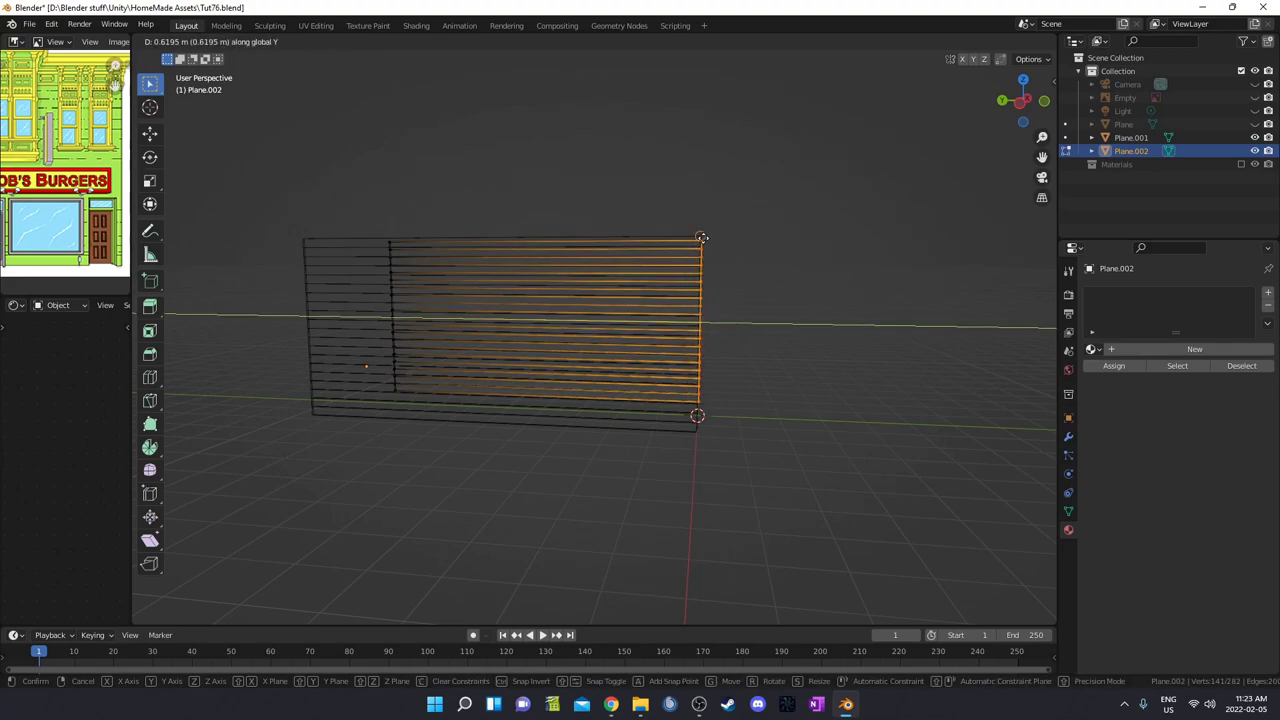
{"action": "left_click", "coordinate": [702, 238]}
{"action": "middle_click_drag", "start_coordinate": [768, 322], "coordinate": [866, 338]}
{"action": "scroll", "coordinate": [714, 352], "scroll_direction": "down", "scroll_amount": 3}
{"action": "left_click_drag", "start_coordinate": [352, 250], "coordinate": [395, 455]}
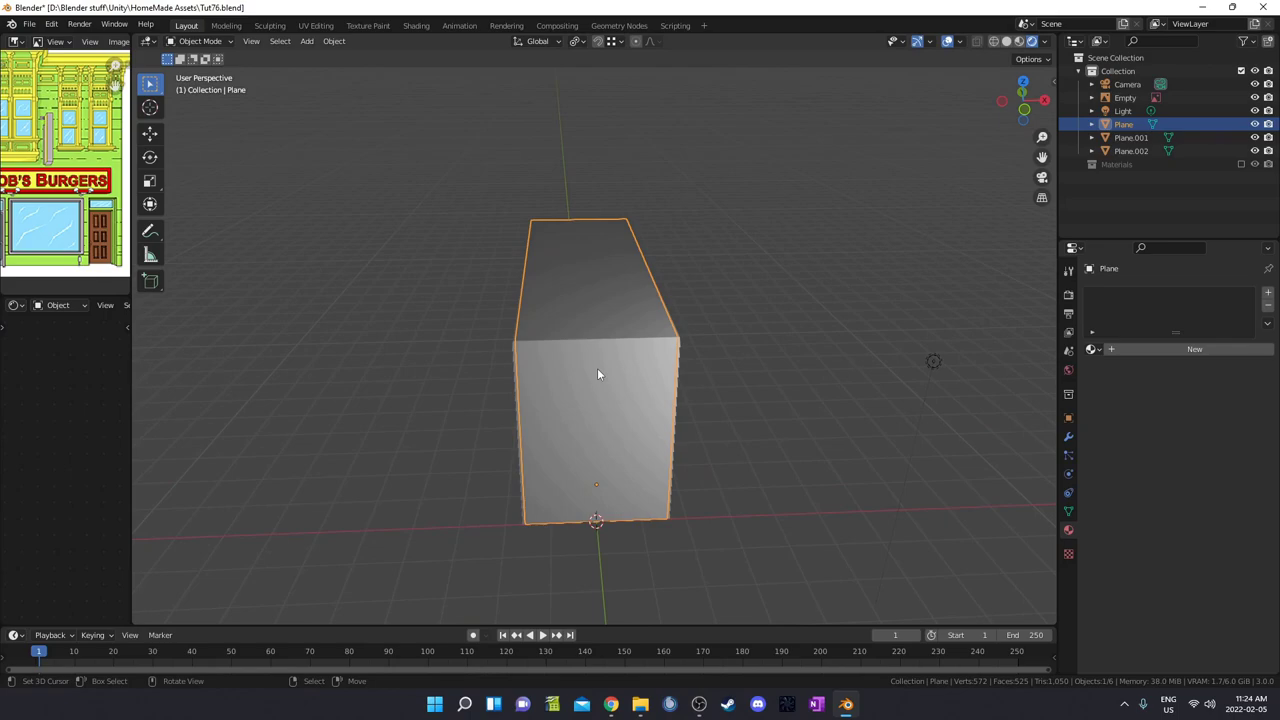
Step: Delete the original plain building block, leaving the two siding walls
{"action": "key", "text": "x"}
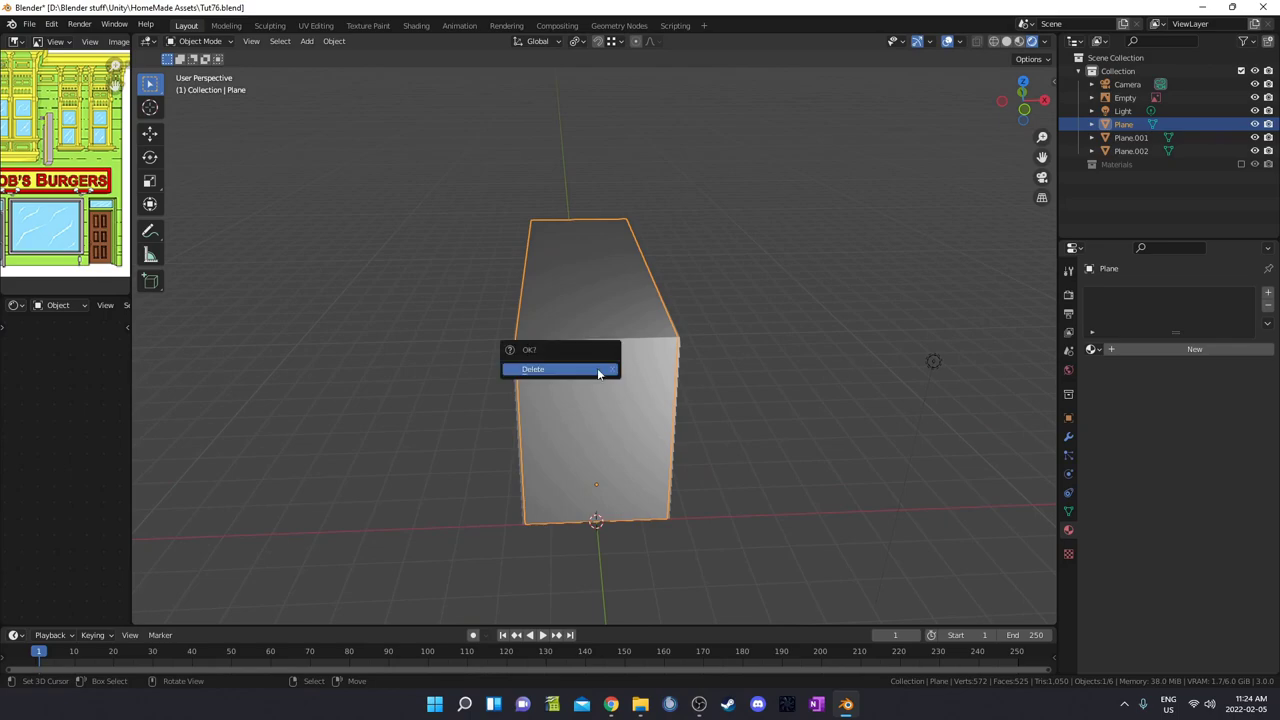
{"action": "left_click", "coordinate": [597, 368]}
Step: Duplicate the original siding wall in place and rotate the copy 90 degrees about the Z axis
{"action": "left_click", "coordinate": [643, 355]}
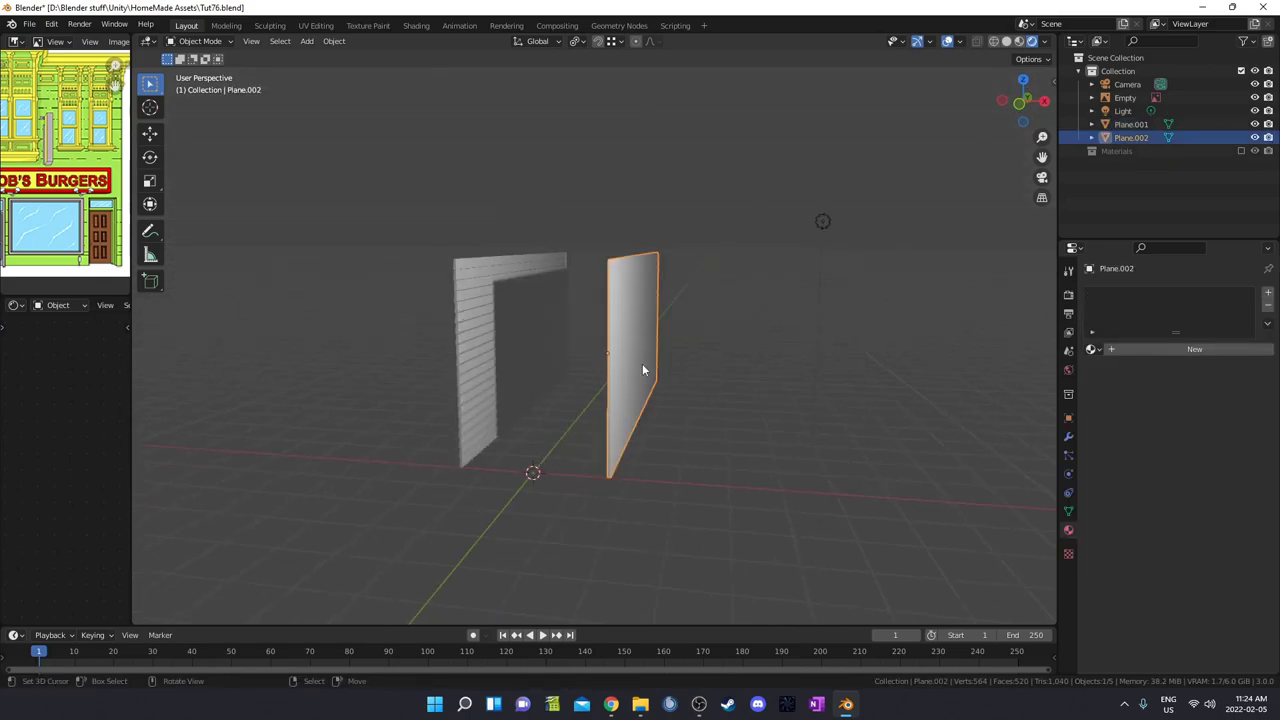
{"action": "left_click", "coordinate": [486, 326]}
{"action": "key", "text": "shift+d"}
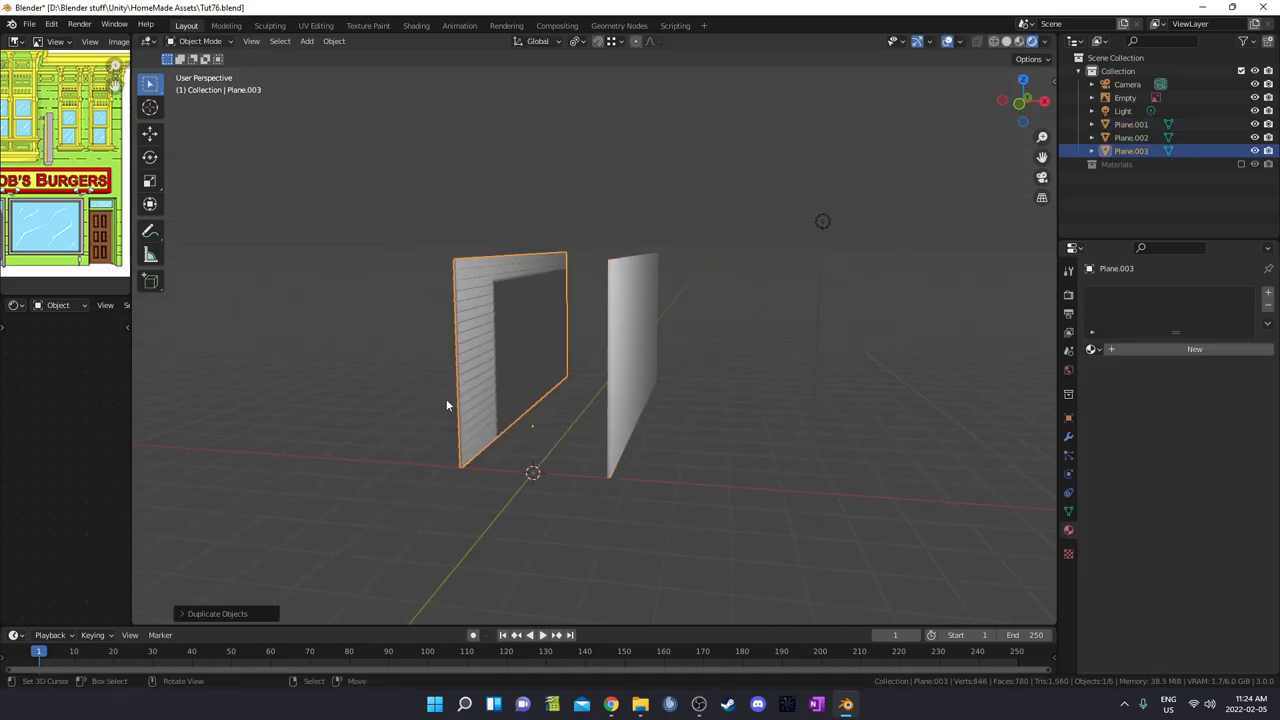
{"action": "type", "text": "rz18"}
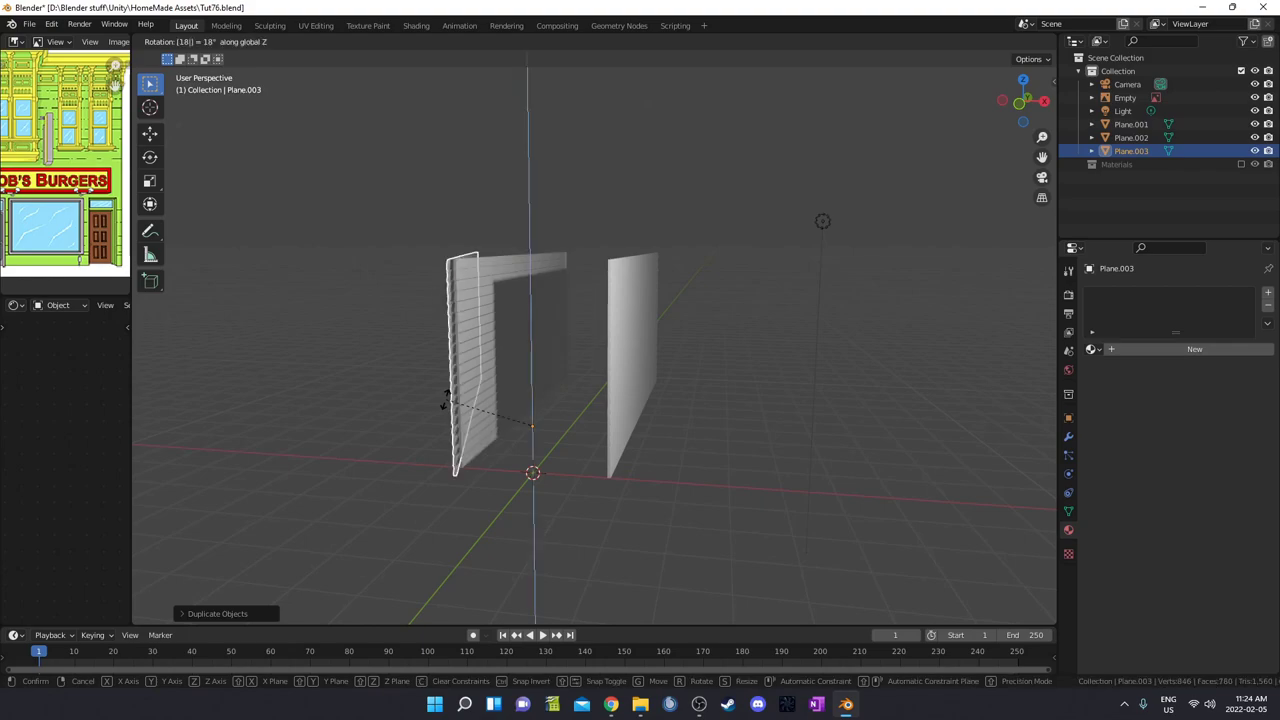
{"action": "type", "text": "90"}
{"action": "key", "text": "Return"}
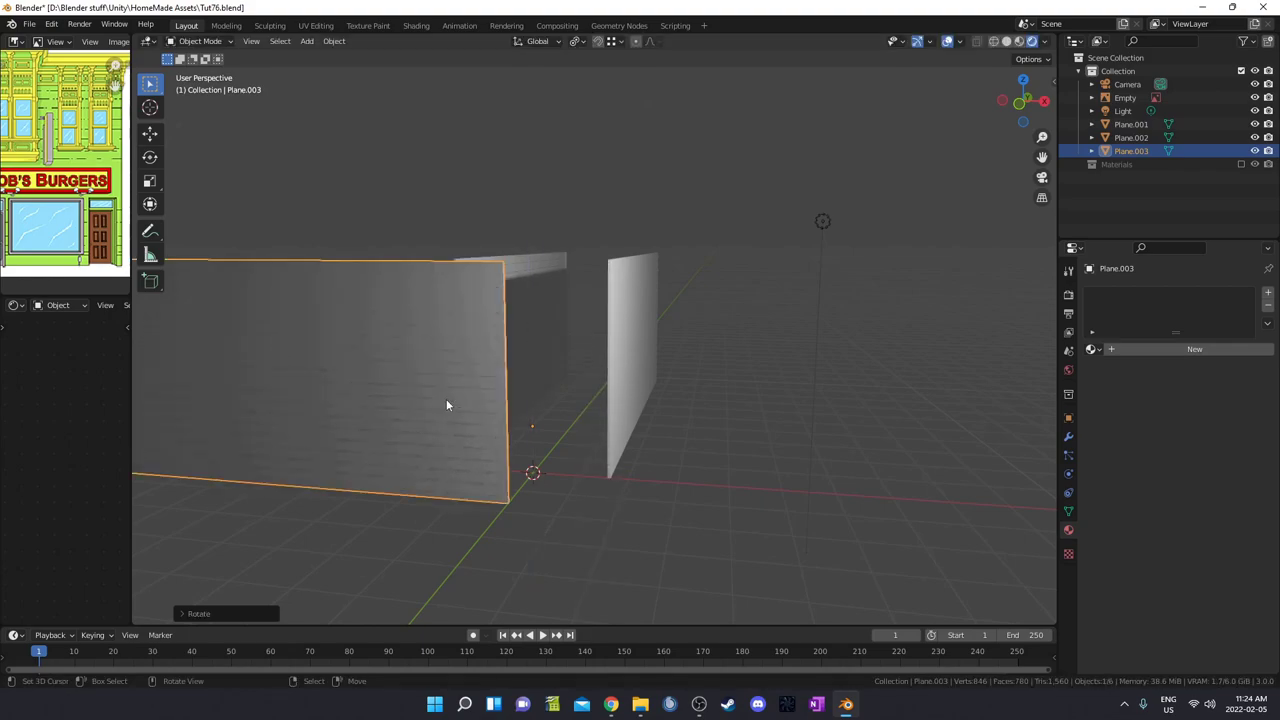
Step: Select the new front wall's end vertices in wireframe and move them along X to line up with the nearer side wall
{"action": "middle_click_drag", "start_coordinate": [537, 423], "coordinate": [786, 362]}
{"action": "key", "text": "Tab"}
{"action": "left_click_drag", "start_coordinate": [637, 280], "coordinate": [681, 440]}
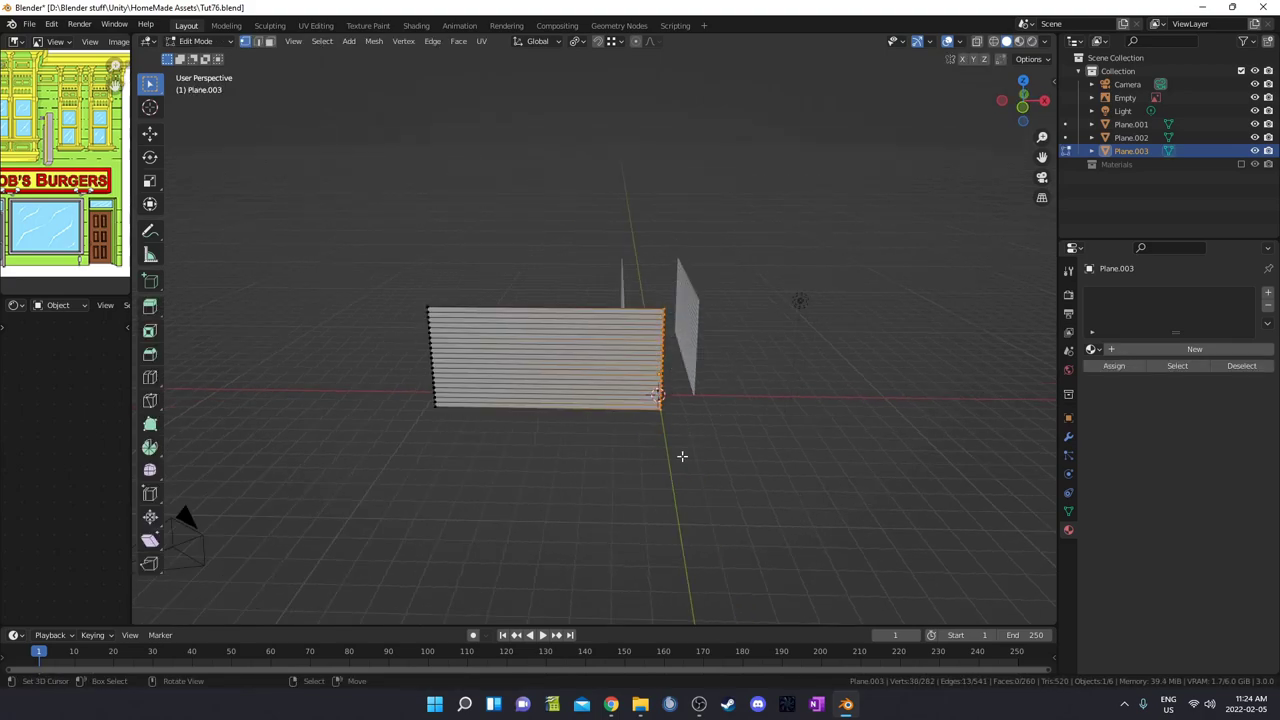
{"action": "key", "text": "shift+z"}
{"action": "middle_click_drag", "start_coordinate": [639, 263], "coordinate": [651, 323]}
{"action": "key", "text": "g"}
{"action": "key", "text": "x"}
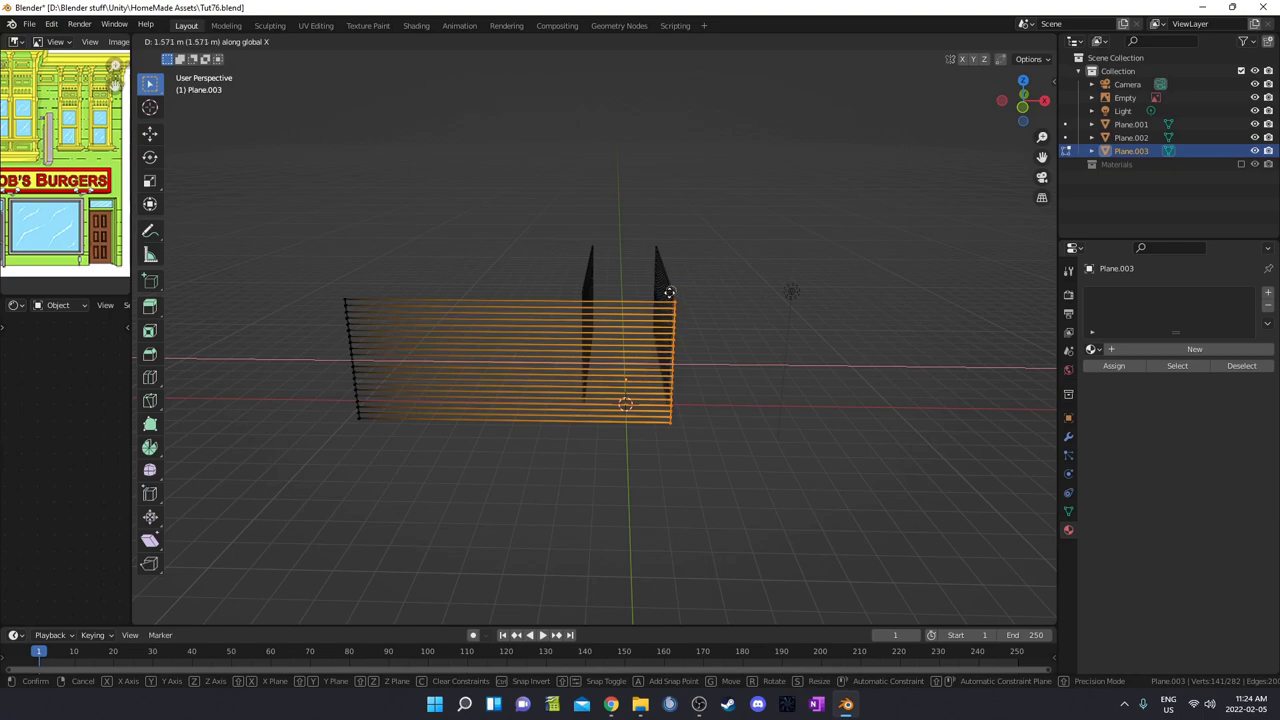
{"action": "left_click", "coordinate": [670, 296]}
Step: Select the vertices at the front wall's other end and snap them along X to the remaining side wall
{"action": "middle_click_drag", "start_coordinate": [697, 394], "coordinate": [499, 364]}
{"action": "left_click_drag", "start_coordinate": [197, 226], "coordinate": [334, 560]}
{"action": "key", "text": "g"}
{"action": "key", "text": "y"}
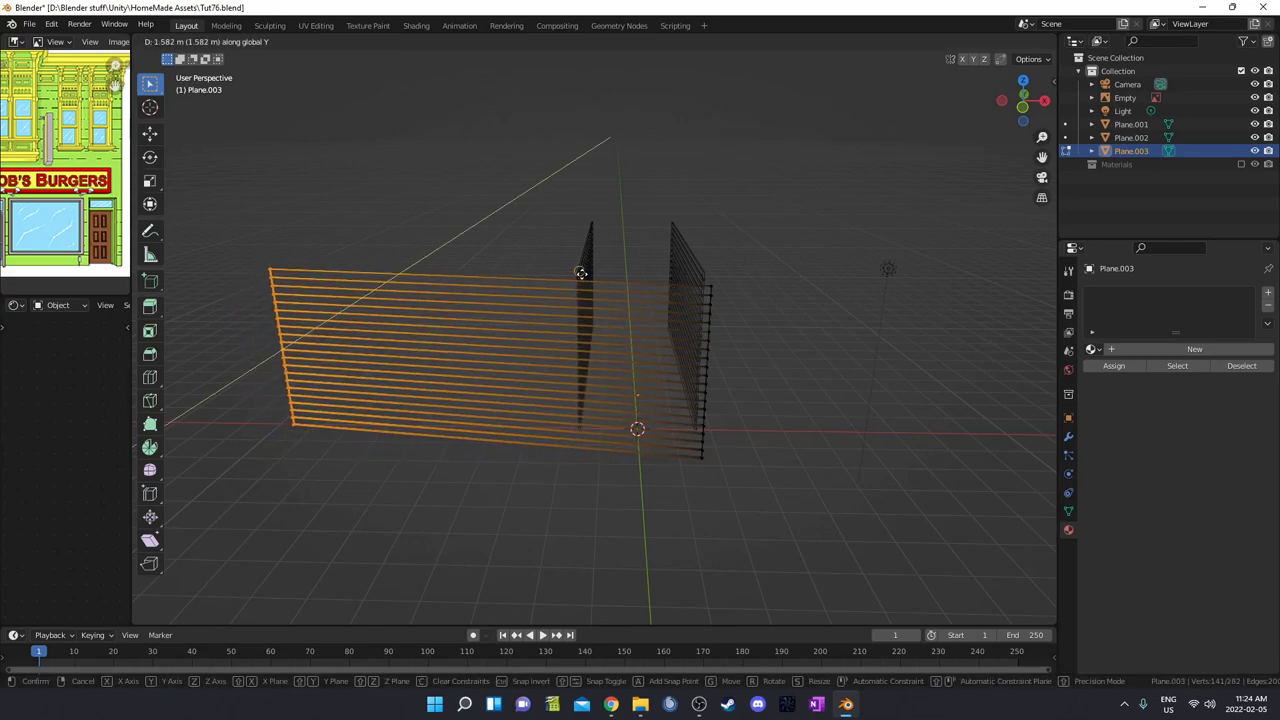
{"action": "key", "text": "z"}
{"action": "key", "text": "x"}
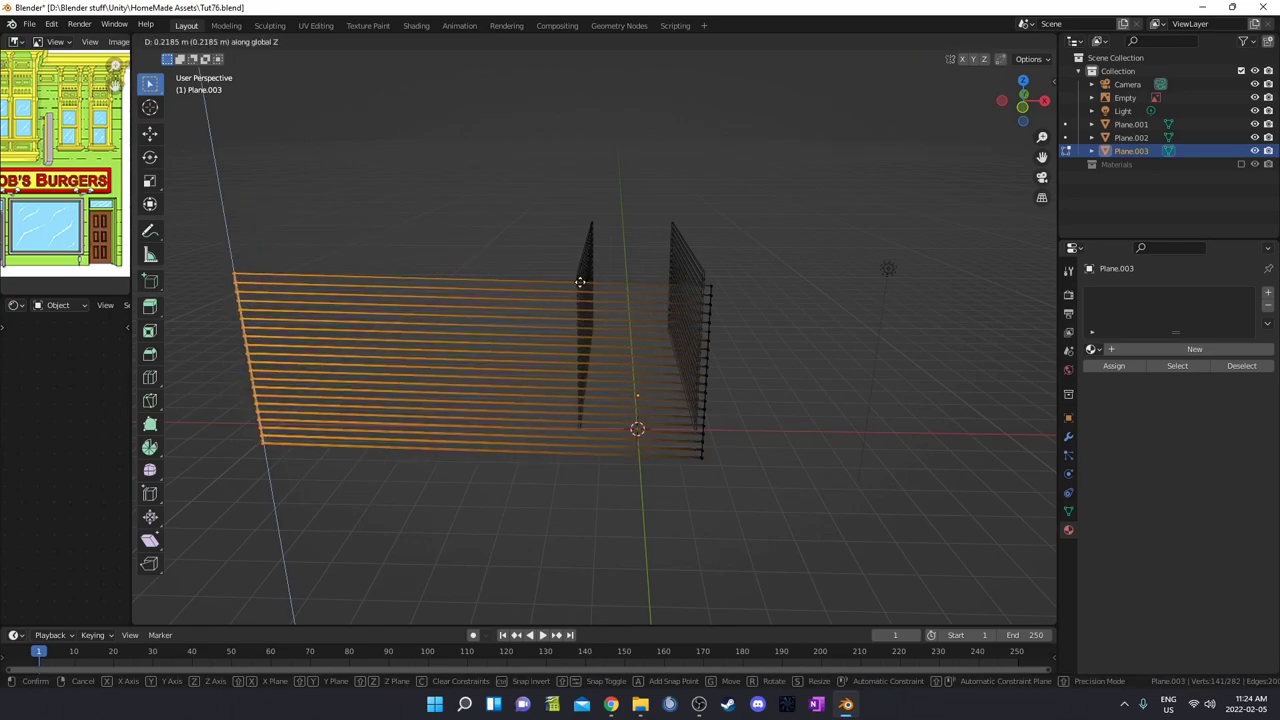
{"action": "left_click", "coordinate": [580, 280]}
Step: Select the entire front wall mesh, move it against the ends of both side walls, and leave mesh editing
{"action": "middle_click_drag", "start_coordinate": [580, 280], "coordinate": [563, 229]}
{"action": "left_click_drag", "start_coordinate": [552, 180], "coordinate": [665, 533]}
{"action": "middle_click_drag", "start_coordinate": [665, 533], "coordinate": [632, 416]}
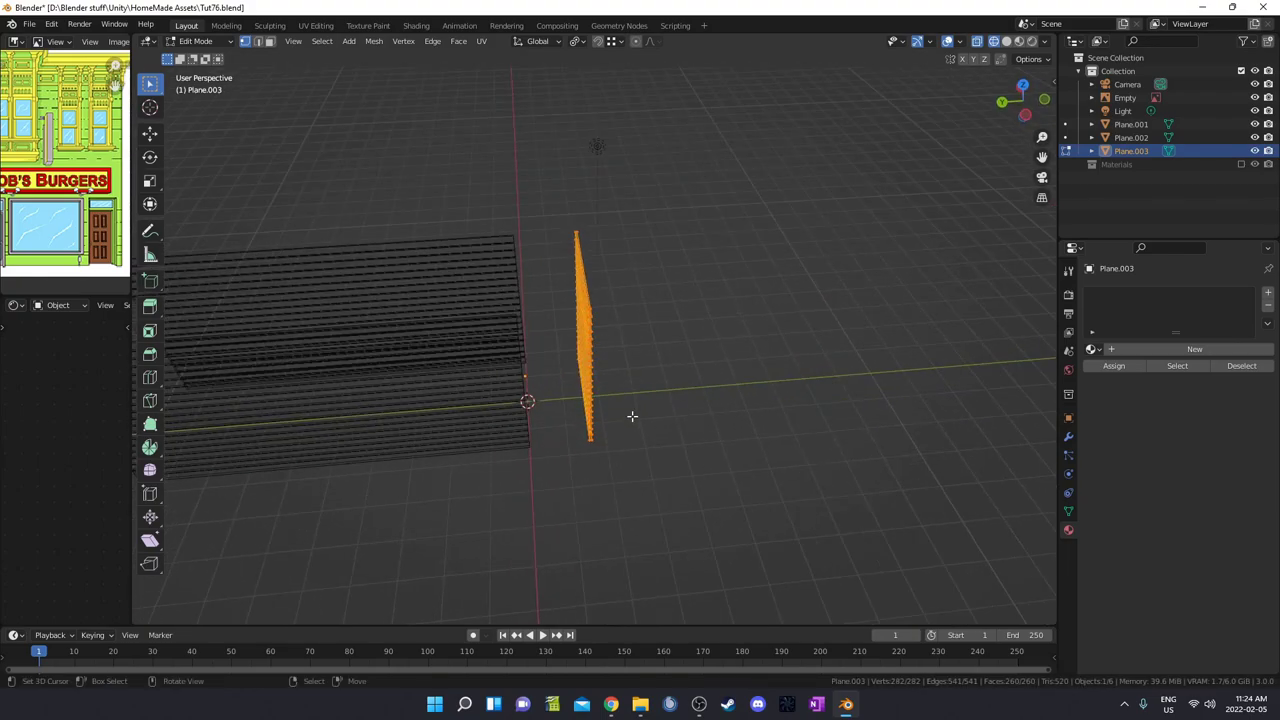
{"action": "key", "text": "g"}
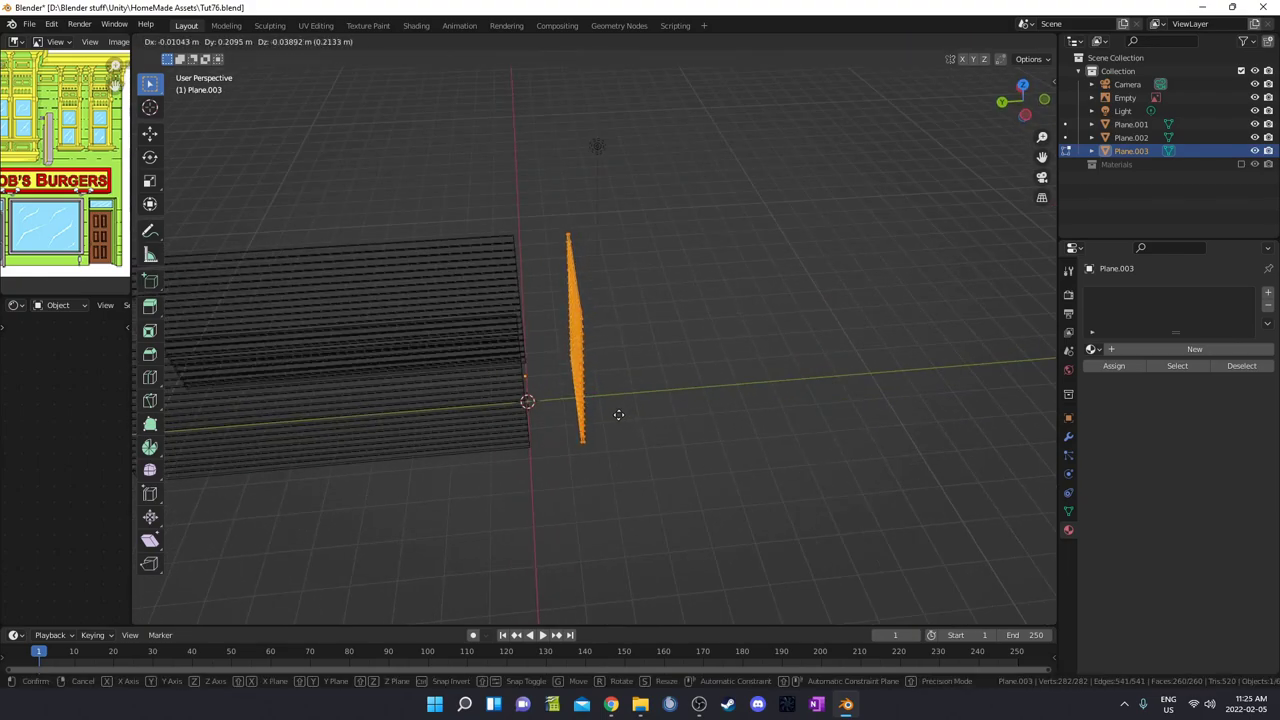
{"action": "left_click", "coordinate": [565, 413]}
{"action": "middle_click_drag", "start_coordinate": [587, 439], "coordinate": [600, 462]}
{"action": "key", "text": "Tab"}
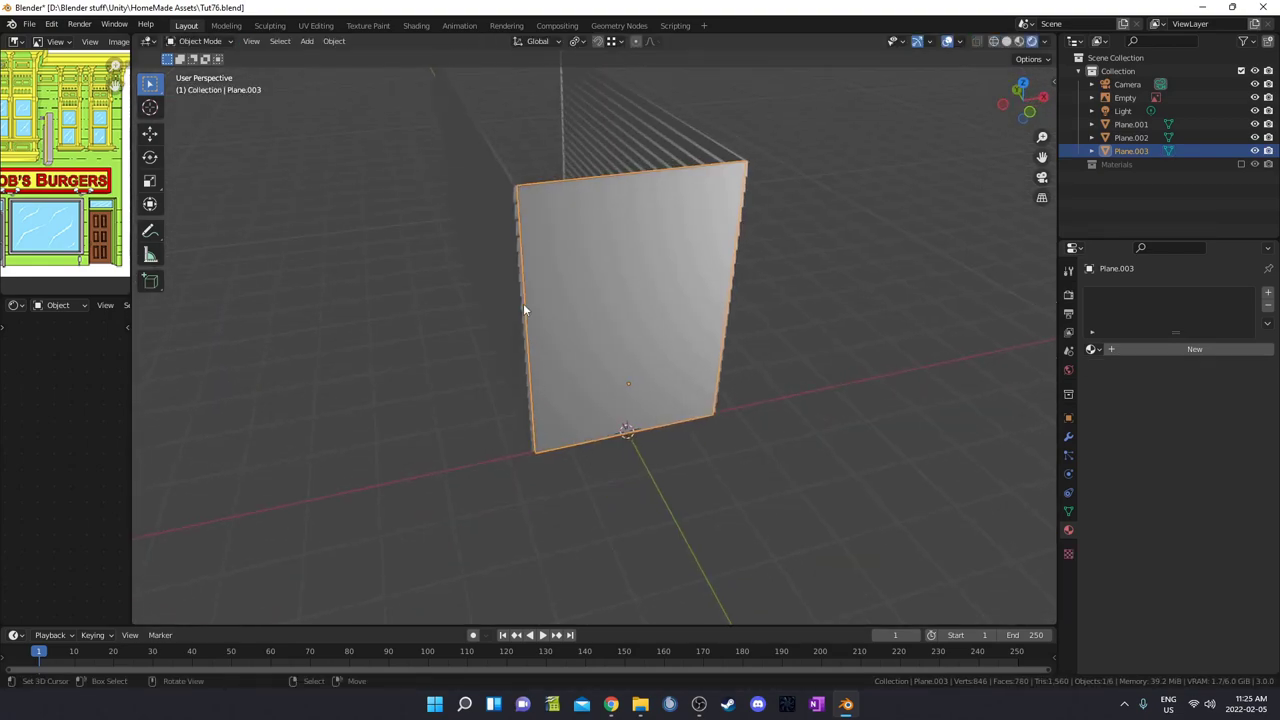
Step: Assign the existing Green material to each of the three siding walls
{"action": "left_click", "coordinate": [487, 216]}
{"action": "left_click", "coordinate": [1091, 349]}
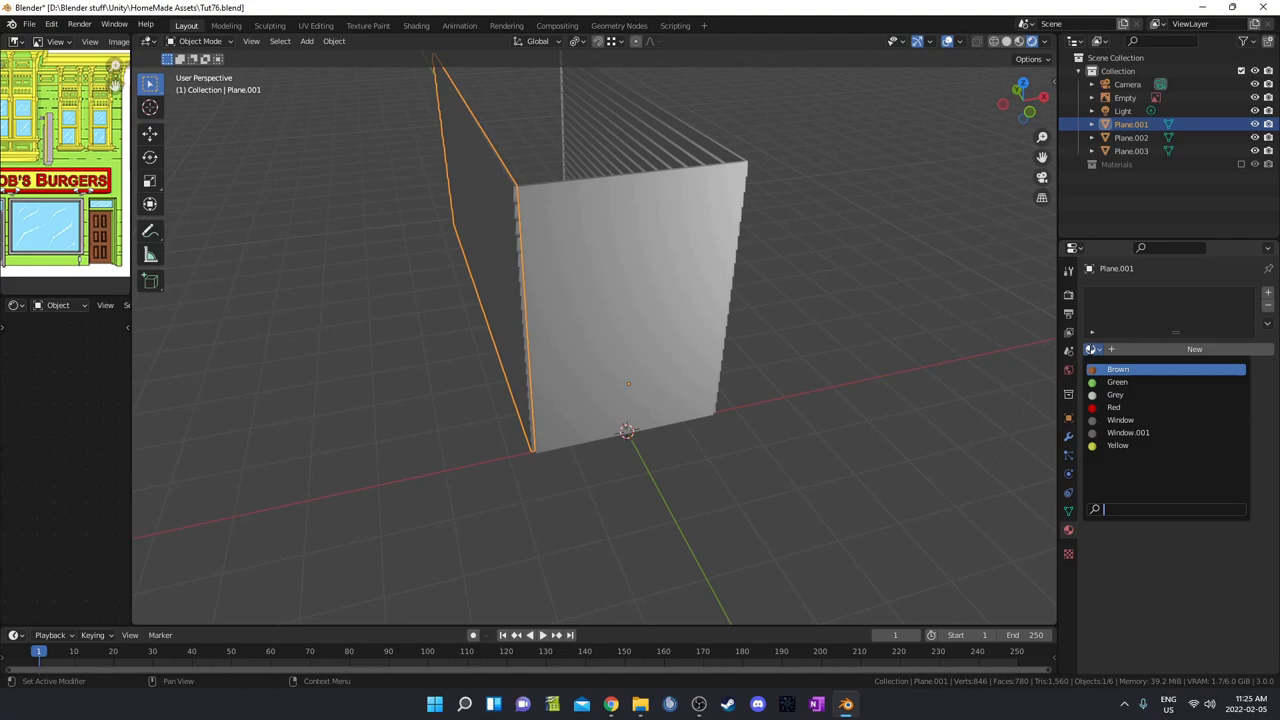
{"action": "left_click", "coordinate": [1117, 382]}
{"action": "left_click", "coordinate": [578, 246]}
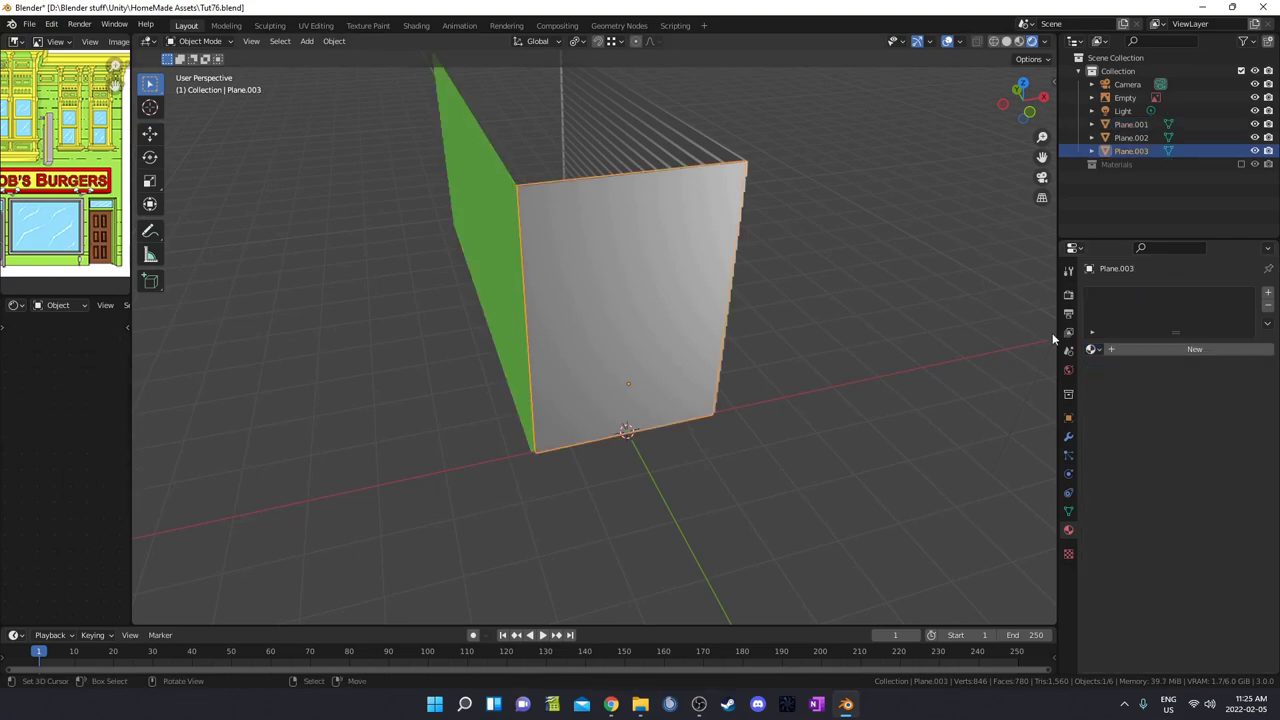
{"action": "left_click", "coordinate": [1092, 349]}
{"action": "left_click", "coordinate": [1117, 382]}
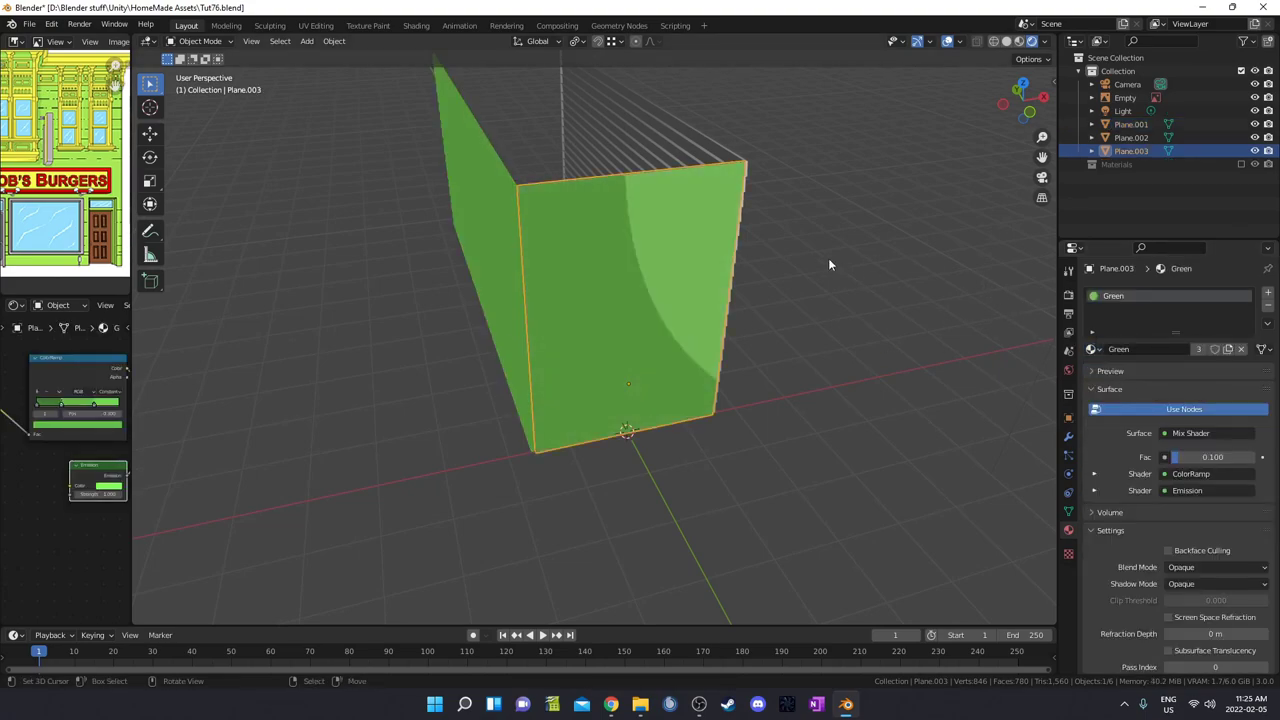
{"action": "left_click", "coordinate": [700, 130]}
{"action": "left_click", "coordinate": [1092, 349]}
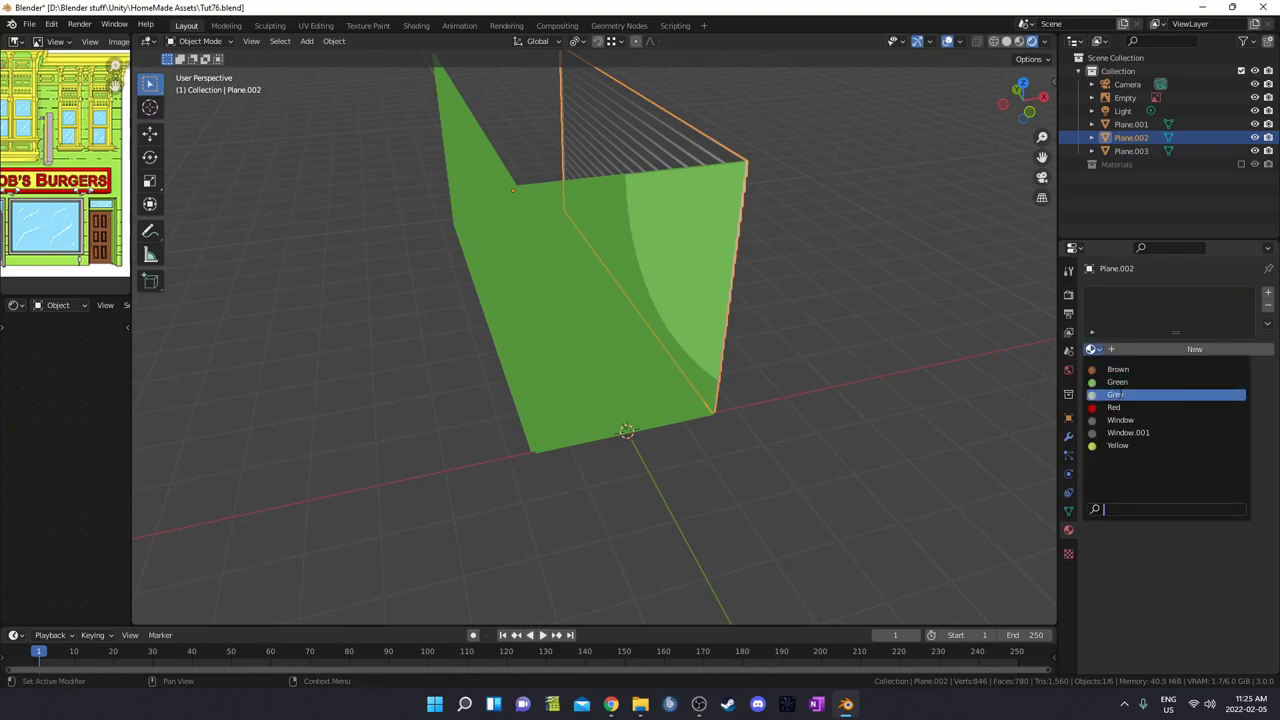
{"action": "left_click", "coordinate": [1120, 385]}
{"action": "scroll", "coordinate": [664, 340], "scroll_direction": "down", "scroll_amount": 2}
{"action": "middle_click_drag", "start_coordinate": [664, 340], "coordinate": [601, 302]}
{"action": "scroll", "coordinate": [601, 302], "scroll_direction": "up", "scroll_amount": 1}
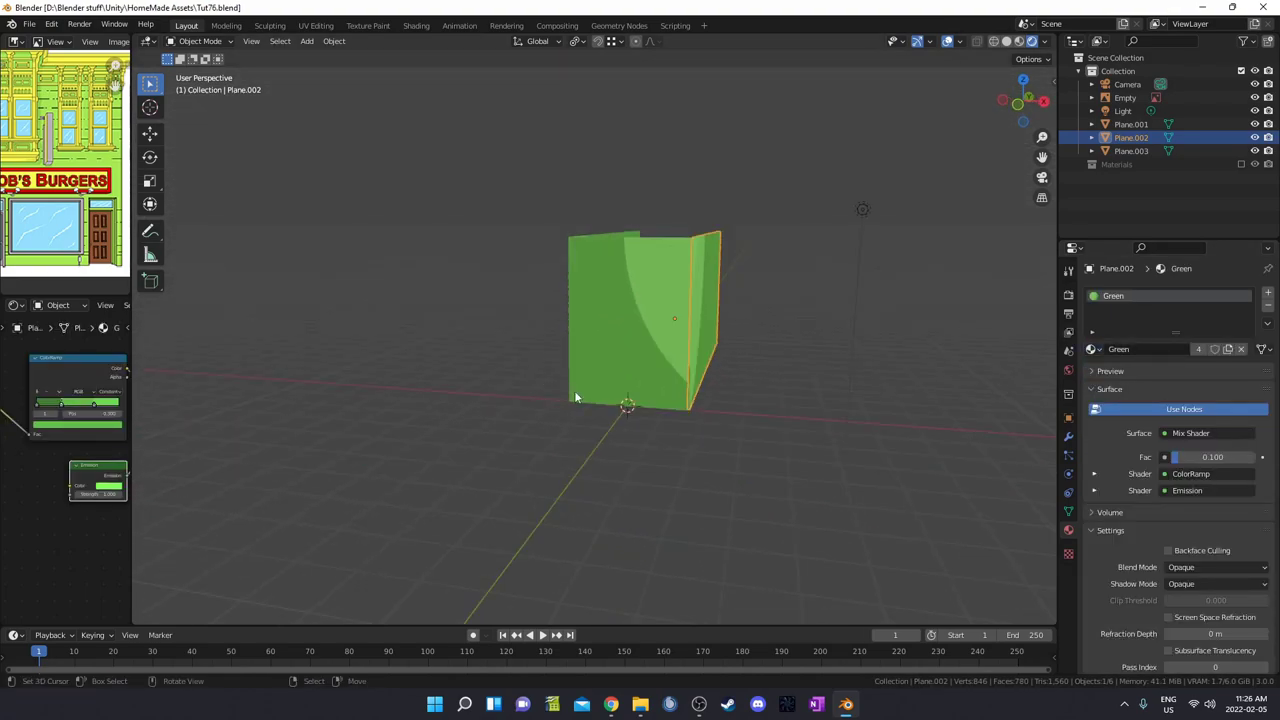
{"action": "middle_click_drag", "start_coordinate": [575, 397], "coordinate": [684, 327]}
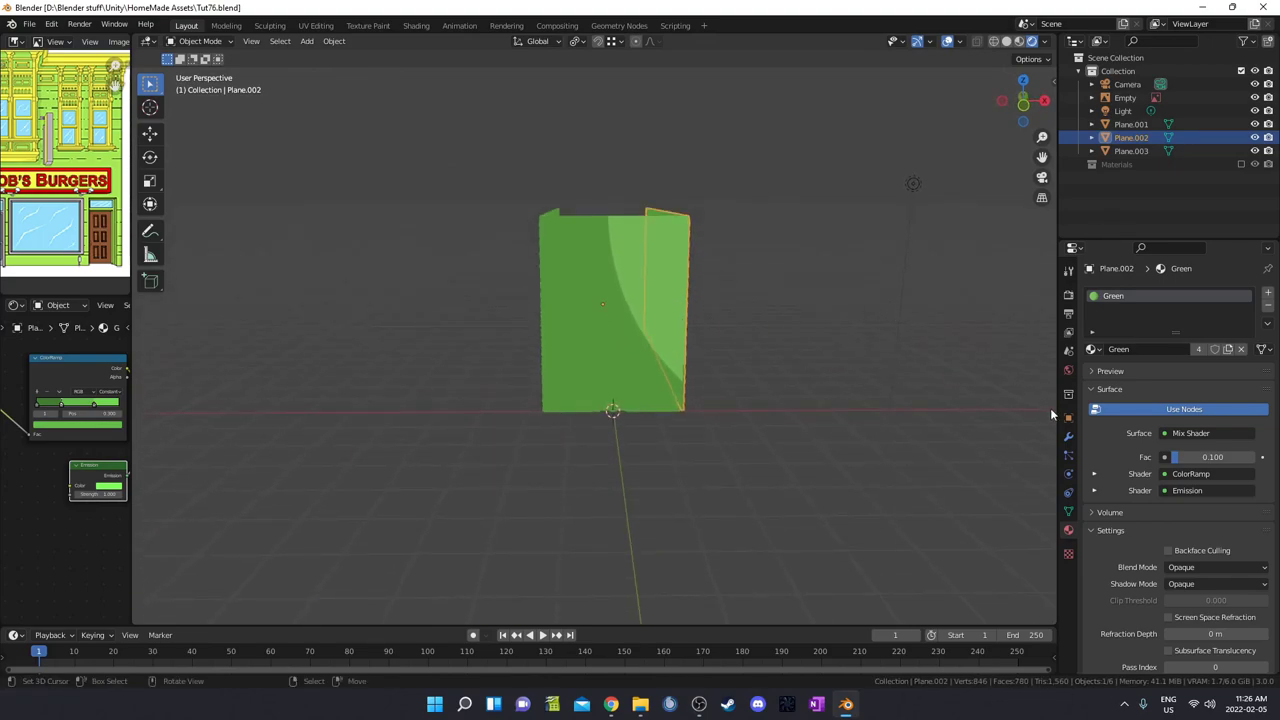
Step: Add a Grease Pencil Stroke object to the scene and give it a Line Art modifier
{"action": "key", "text": "shift+a"}
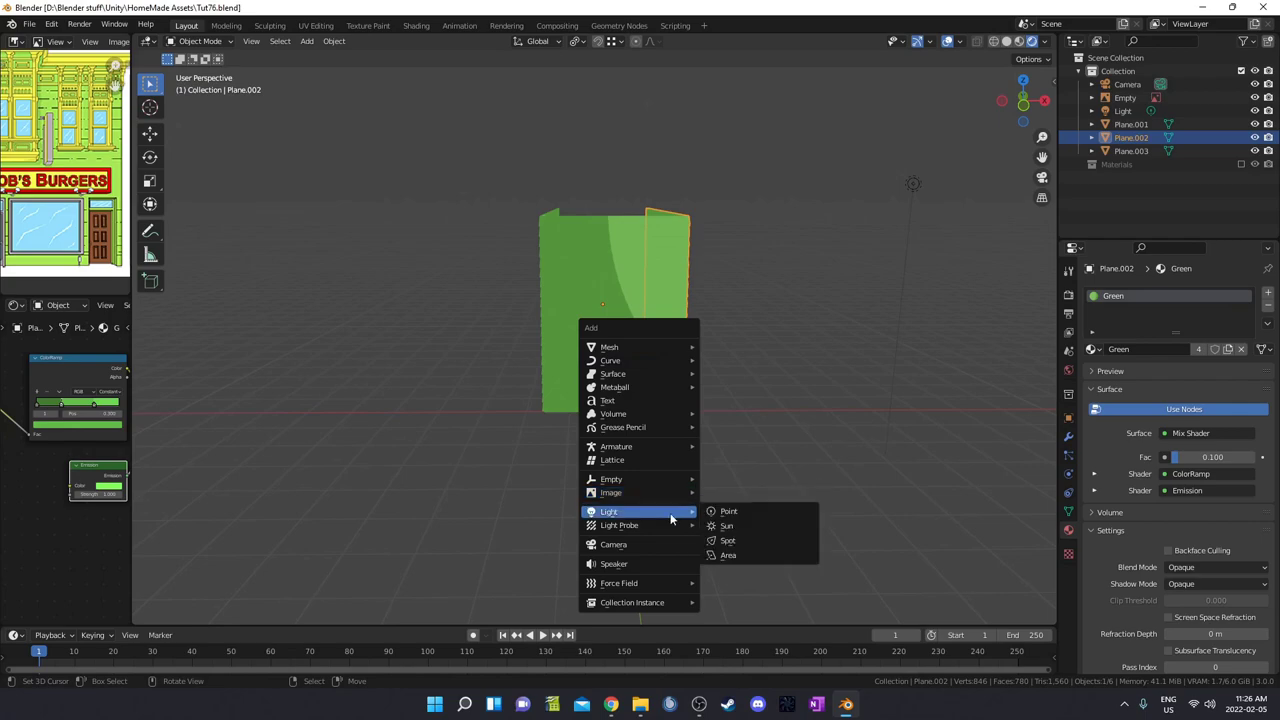
{"action": "mouse_move", "coordinate": [674, 427]}
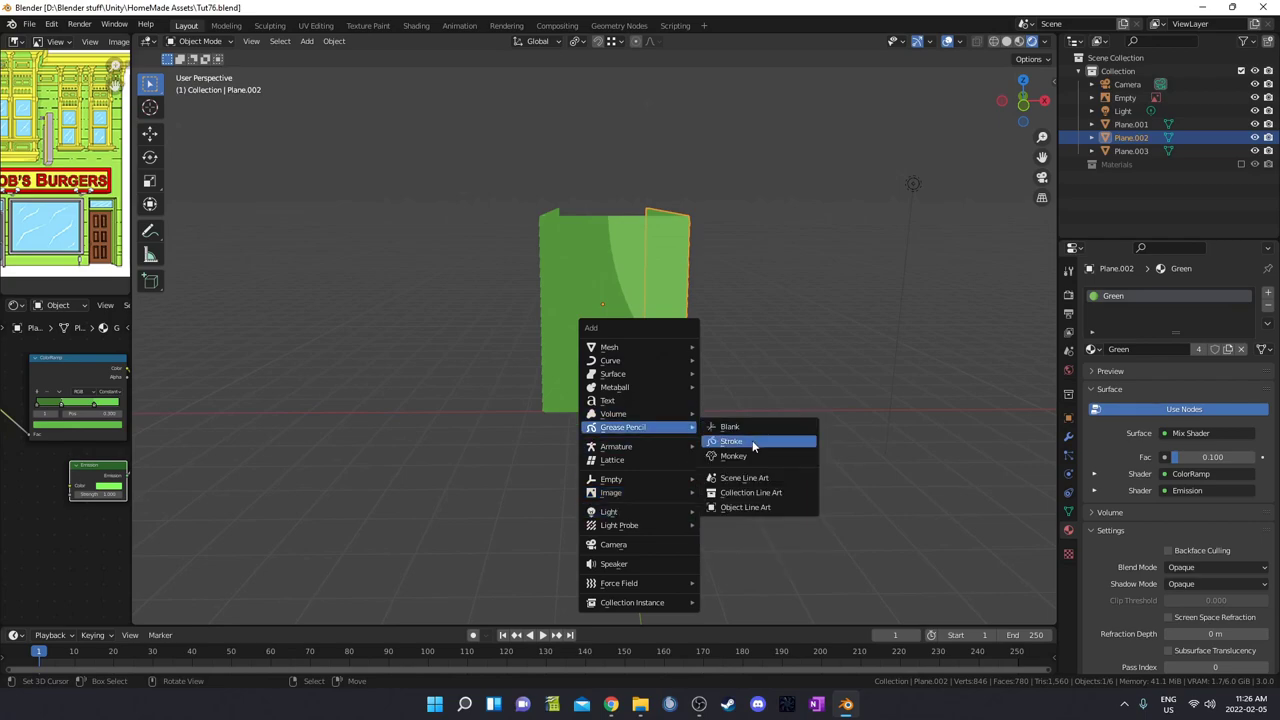
{"action": "left_click", "coordinate": [746, 442]}
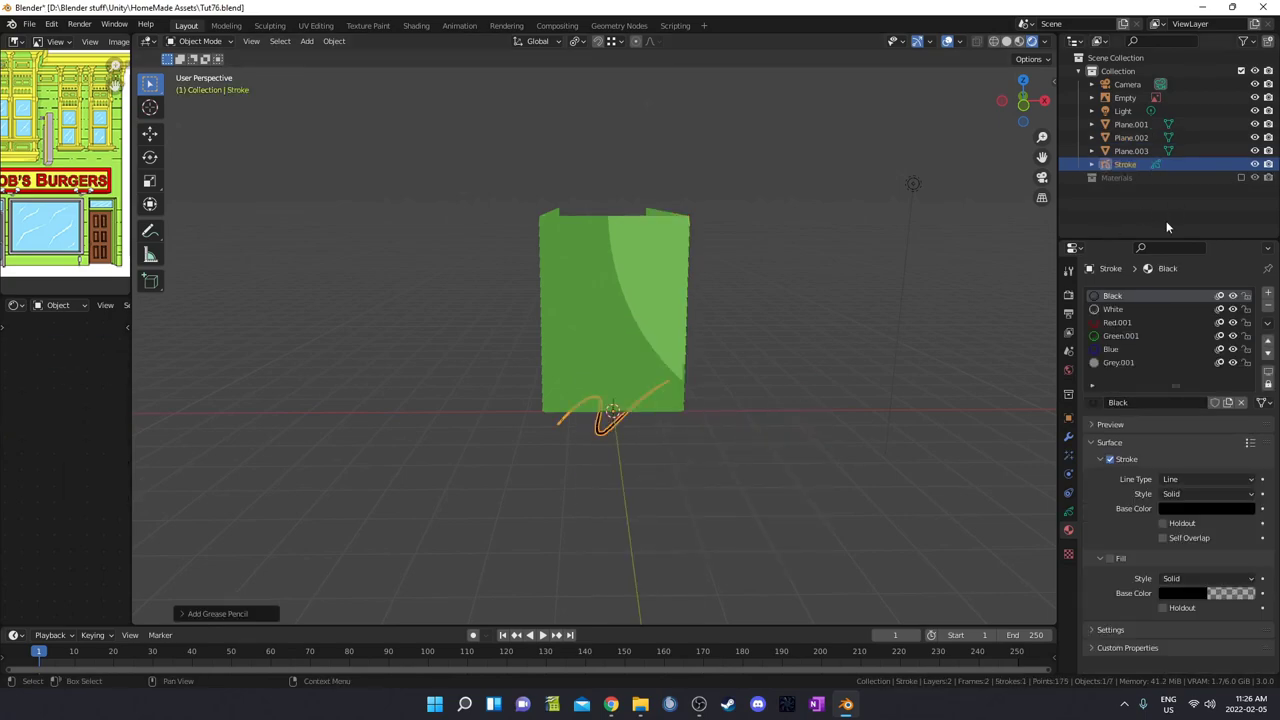
{"action": "left_click", "coordinate": [1069, 438]}
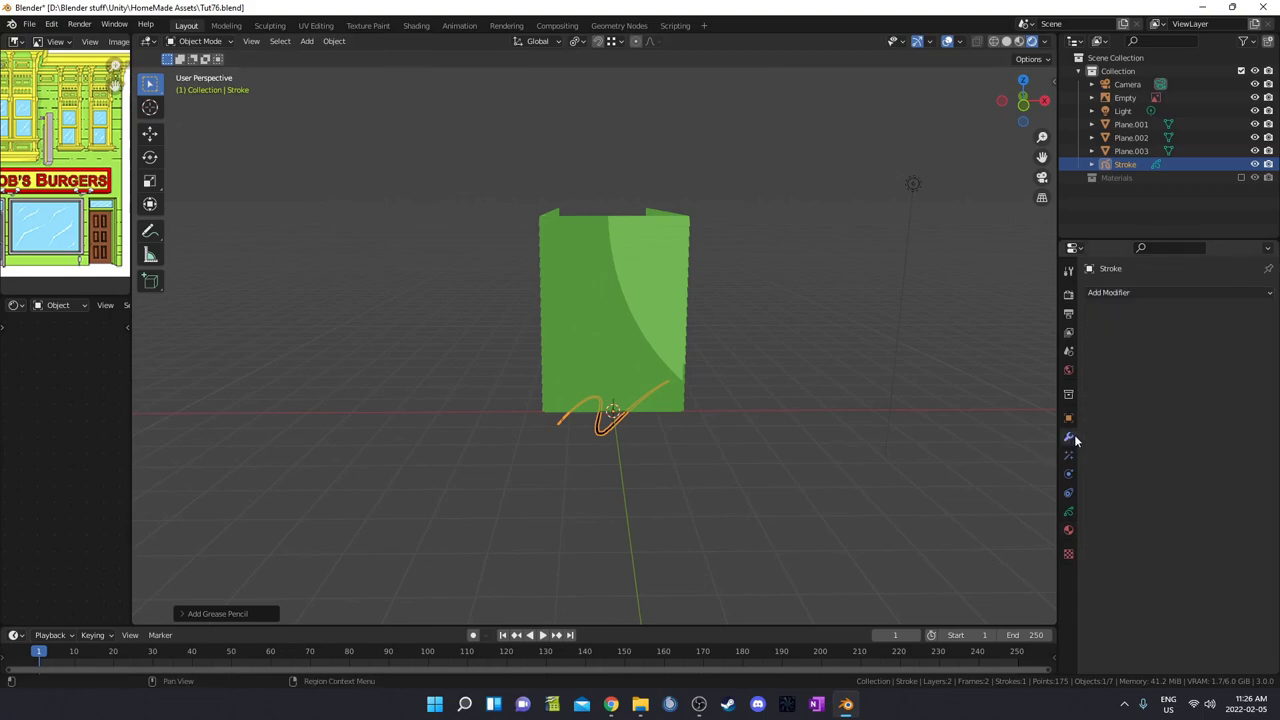
{"action": "left_click", "coordinate": [1148, 293]}
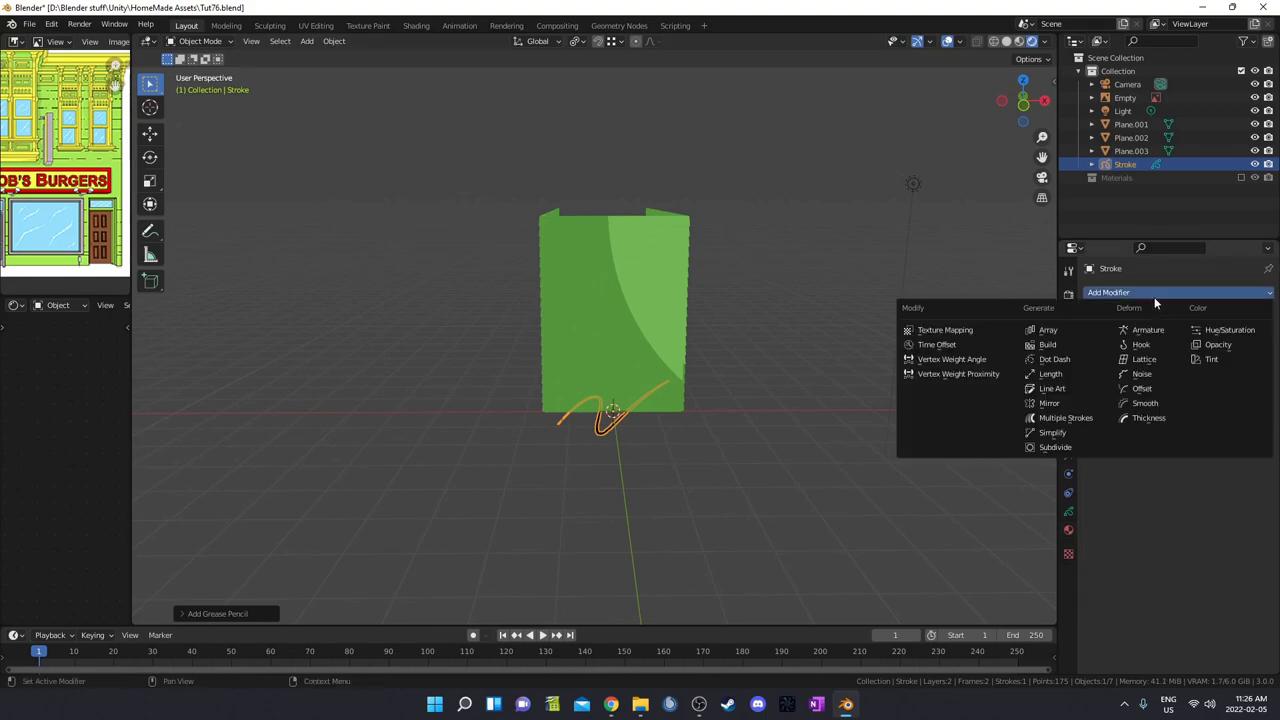
{"action": "left_click", "coordinate": [1085, 388]}
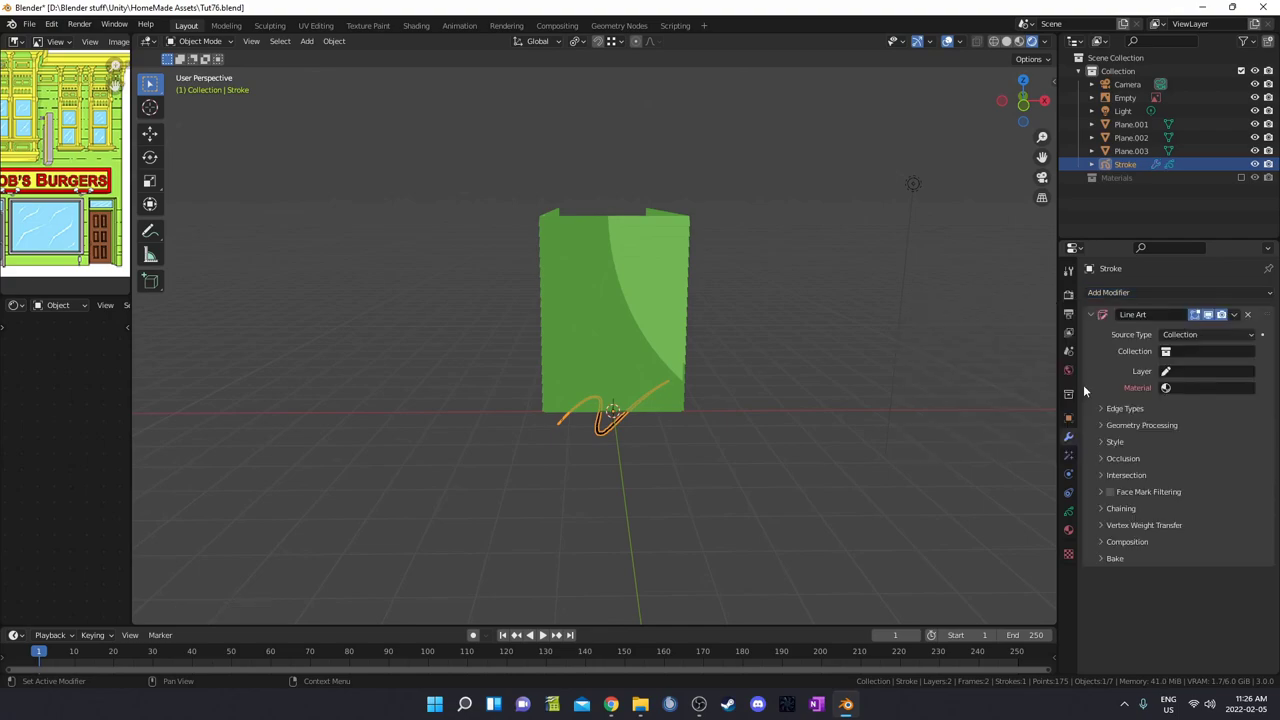
Step: Set the Line Art modifier's source to Collection, its layer to Lines and its material to Black
{"action": "left_click", "coordinate": [1205, 351]}
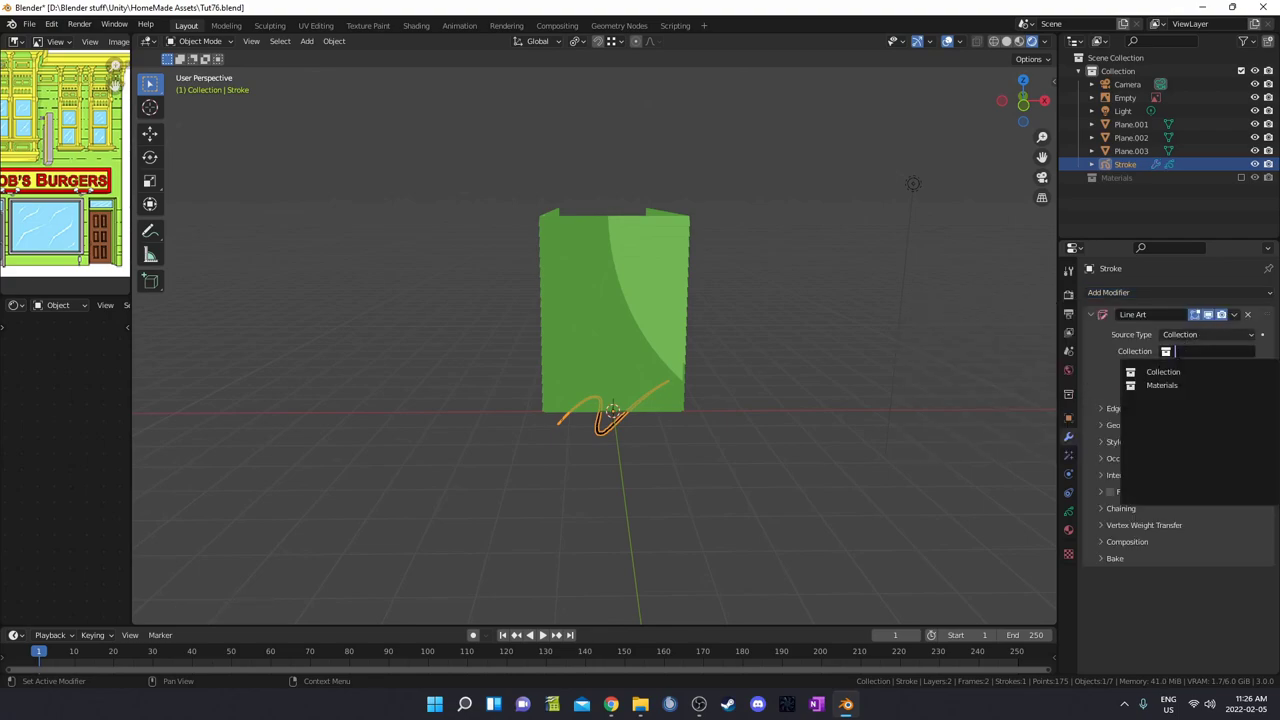
{"action": "left_click", "coordinate": [1180, 371]}
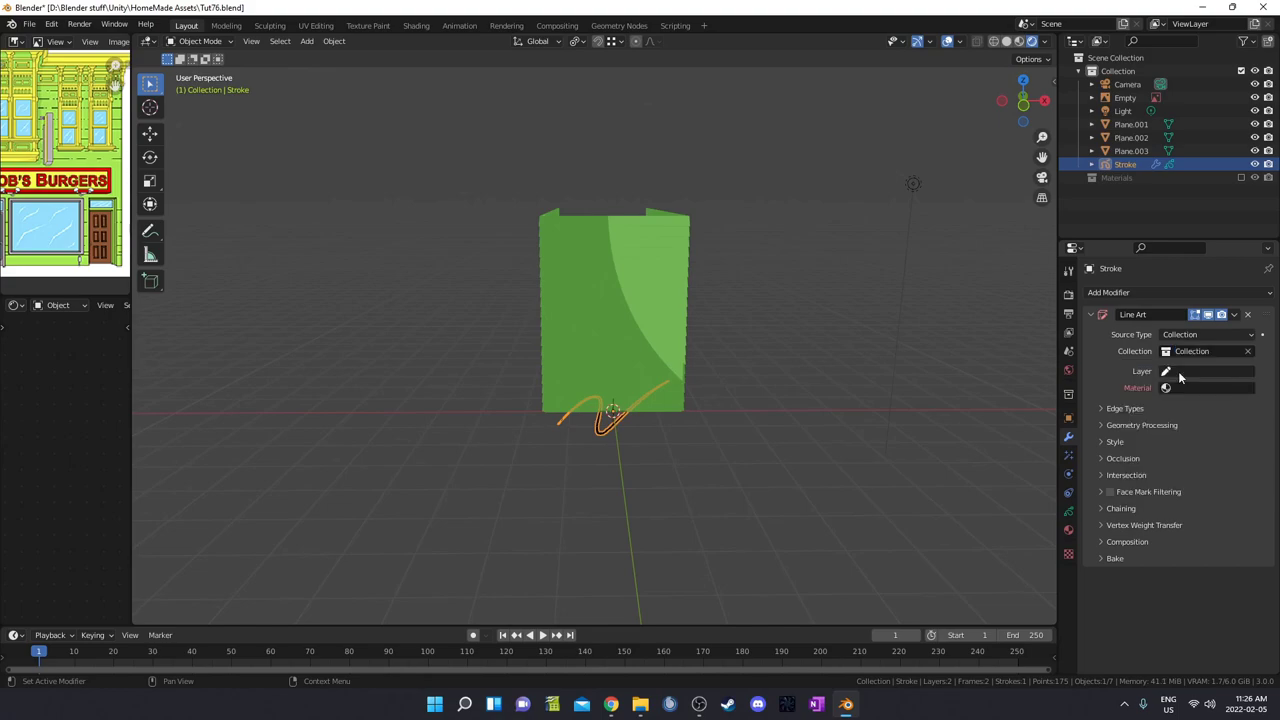
{"action": "left_click", "coordinate": [1212, 371]}
{"action": "left_click", "coordinate": [1163, 391]}
{"action": "left_click", "coordinate": [1200, 371]}
{"action": "left_click", "coordinate": [1176, 404]}
{"action": "left_click", "coordinate": [1185, 388]}
{"action": "left_click", "coordinate": [1100, 409]}
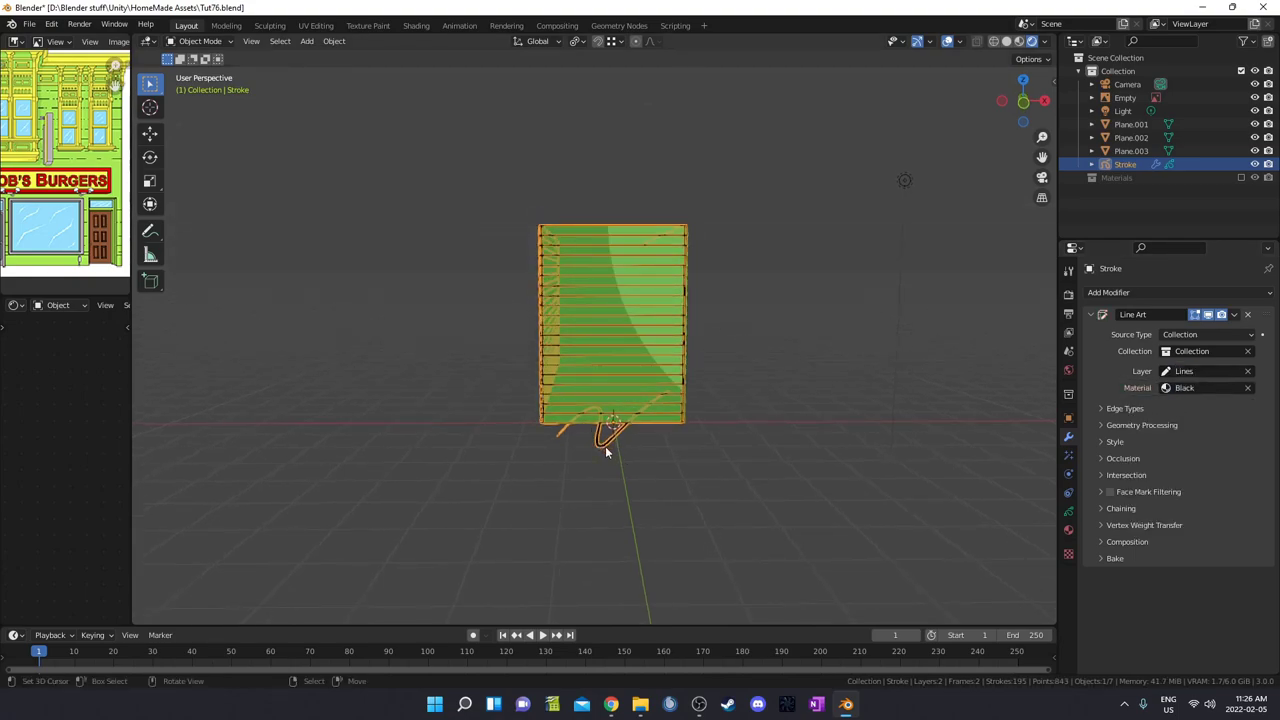
Step: Delete the points of the default hand-drawn squiggle from the Grease Pencil object and leave stroke editing
{"action": "key", "text": "Tab"}
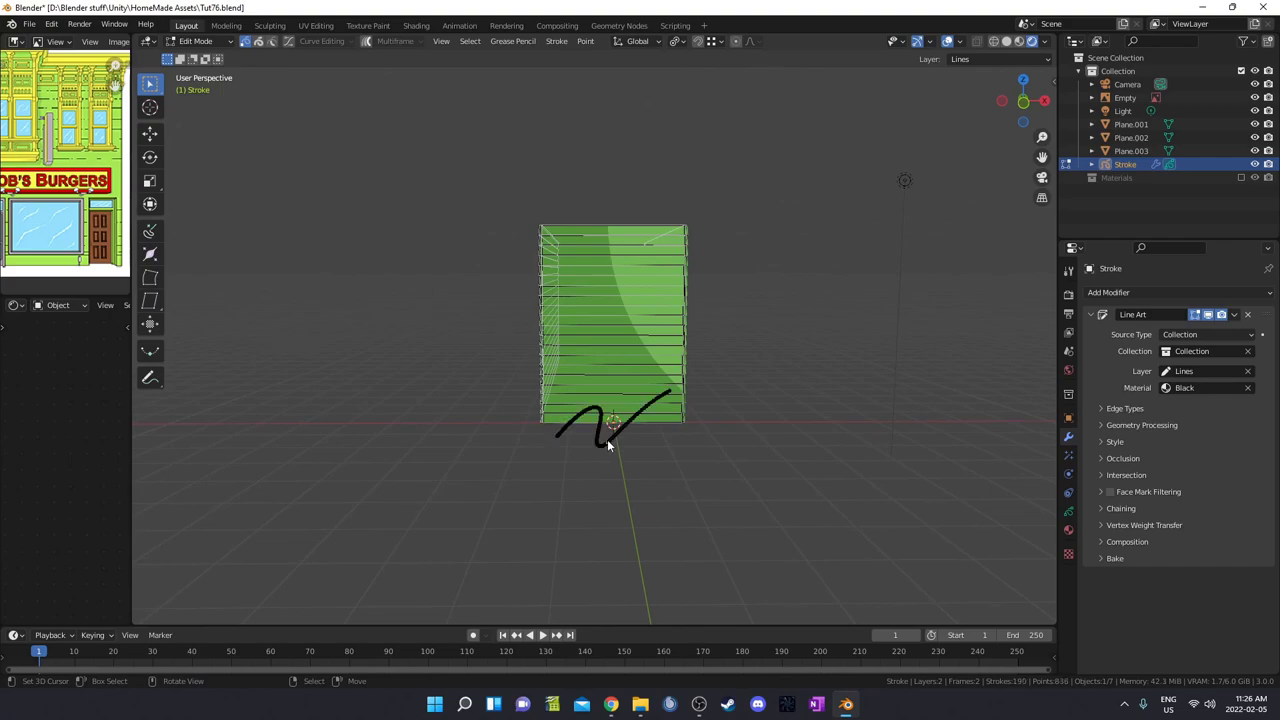
{"action": "left_click", "coordinate": [607, 439]}
{"action": "key", "text": "x"}
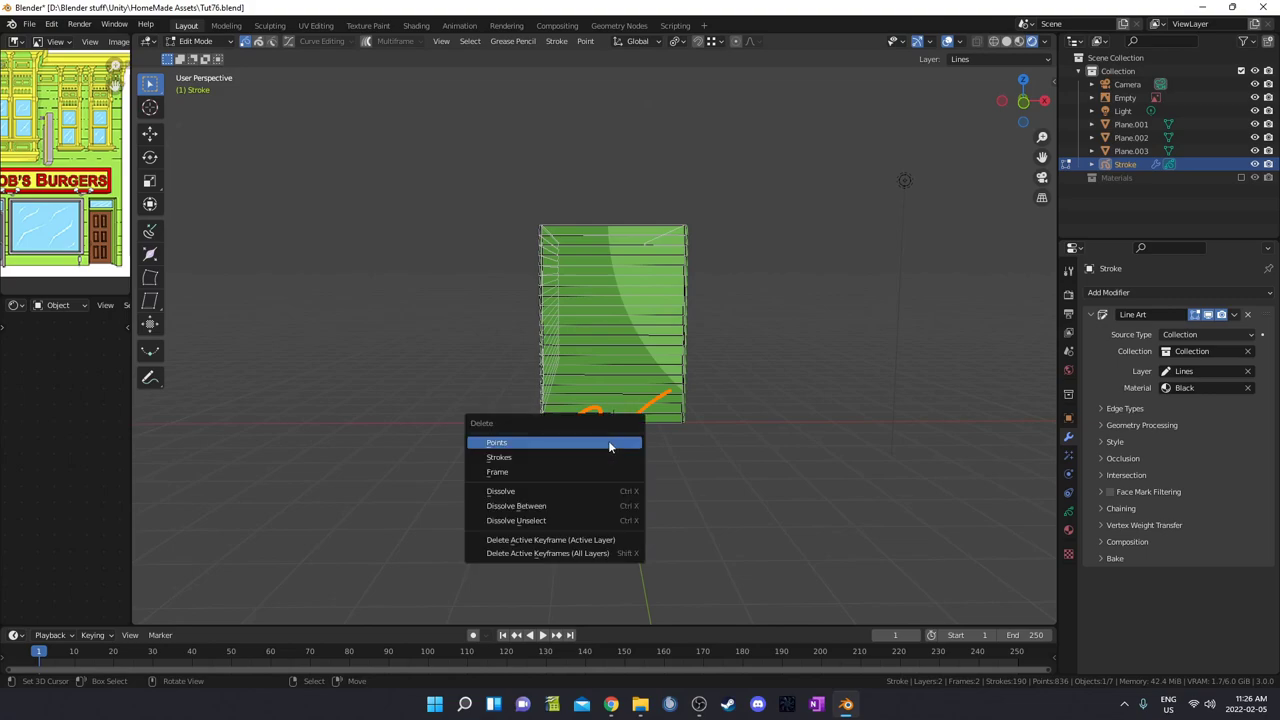
{"action": "left_click", "coordinate": [609, 444]}
{"action": "mouse_move", "coordinate": [709, 427]}
{"action": "middle_mouse_down"}
{"action": "mouse_move", "coordinate": [674, 422]}
{"action": "mouse_move", "coordinate": [714, 389]}
{"action": "mouse_move", "coordinate": [663, 429]}
{"action": "mouse_move", "coordinate": [552, 318]}
{"action": "mouse_move", "coordinate": [731, 323]}
{"action": "mouse_move", "coordinate": [689, 297]}
{"action": "middle_mouse_up"}
{"action": "key", "text": "Tab"}
Step: Examine the Line Art outlines on the walls from several angles and through the camera
{"action": "mouse_move", "coordinate": [909, 240]}
{"action": "middle_mouse_down"}
{"action": "mouse_move", "coordinate": [790, 355]}
{"action": "mouse_move", "coordinate": [912, 414]}
{"action": "mouse_move", "coordinate": [624, 381]}
{"action": "mouse_move", "coordinate": [577, 366]}
{"action": "mouse_move", "coordinate": [674, 360]}
{"action": "mouse_move", "coordinate": [547, 348]}
{"action": "mouse_move", "coordinate": [694, 355]}
{"action": "middle_mouse_up"}
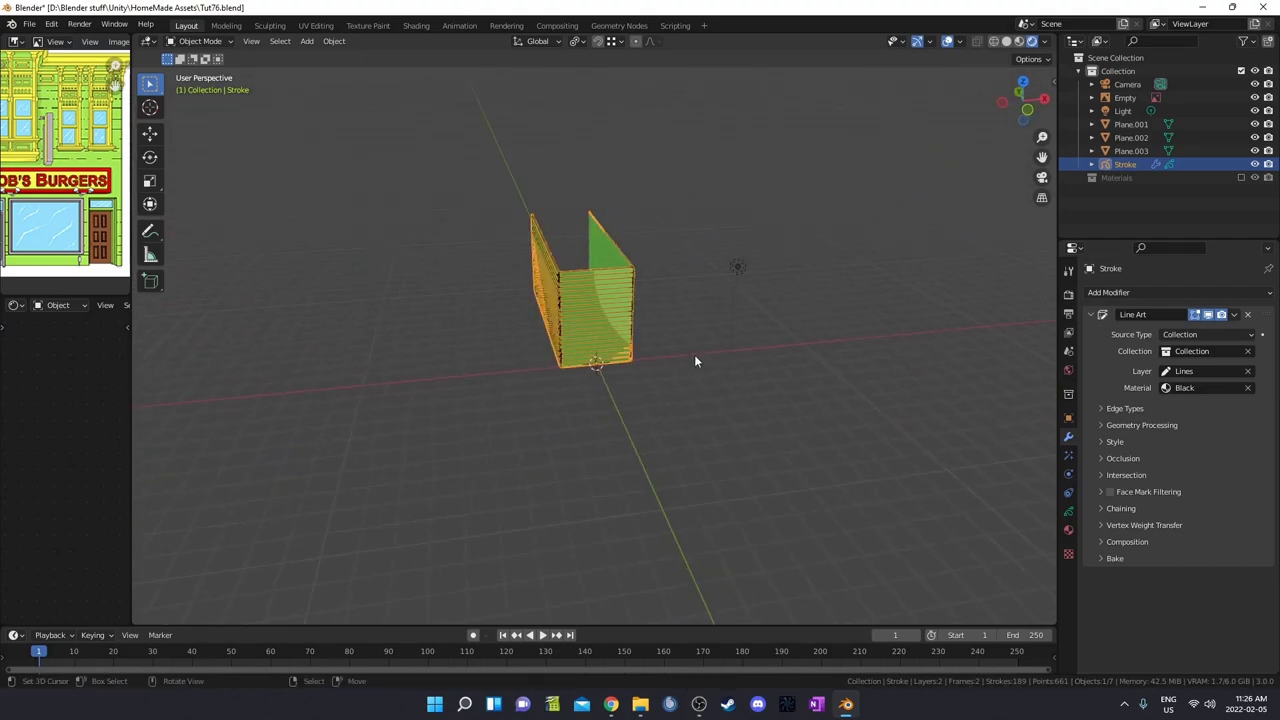
{"action": "key", "text": "KP_0"}
{"action": "scroll", "coordinate": [574, 298], "scroll_direction": "up", "scroll_amount": 2}
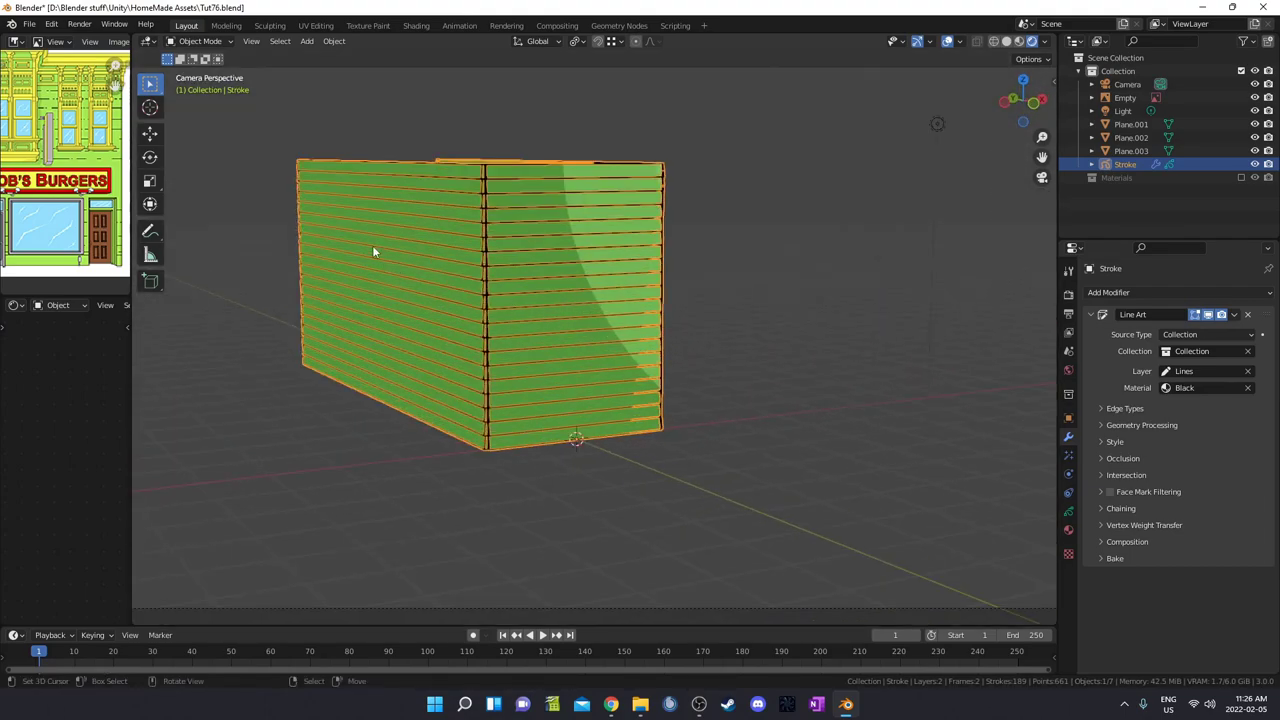
{"action": "mouse_move", "coordinate": [521, 254]}
{"action": "middle_mouse_down"}
{"action": "mouse_move", "coordinate": [734, 337]}
{"action": "mouse_move", "coordinate": [611, 331]}
{"action": "mouse_move", "coordinate": [957, 277]}
{"action": "mouse_move", "coordinate": [899, 365]}
{"action": "mouse_move", "coordinate": [763, 351]}
{"action": "mouse_move", "coordinate": [777, 363]}
{"action": "mouse_move", "coordinate": [763, 408]}
{"action": "middle_mouse_up"}
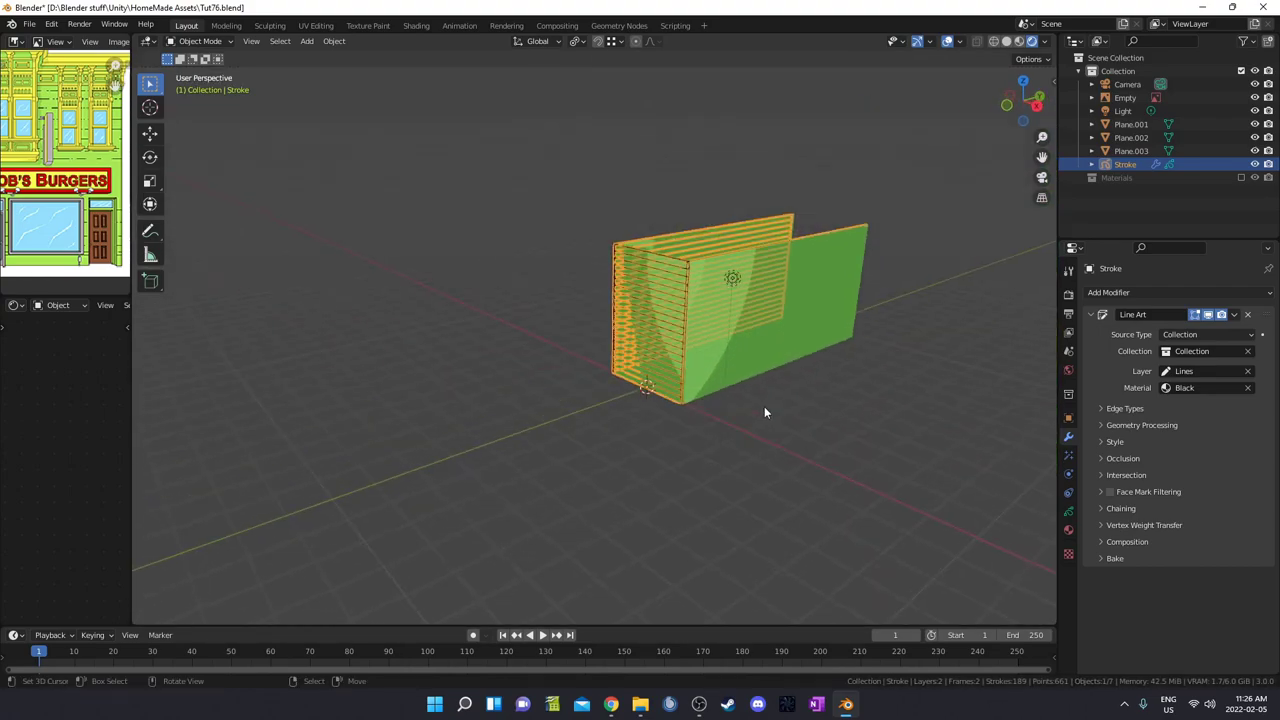
{"action": "key", "text": "KP_0"}
{"action": "scroll", "coordinate": [761, 407], "scroll_direction": "down", "scroll_amount": 2}
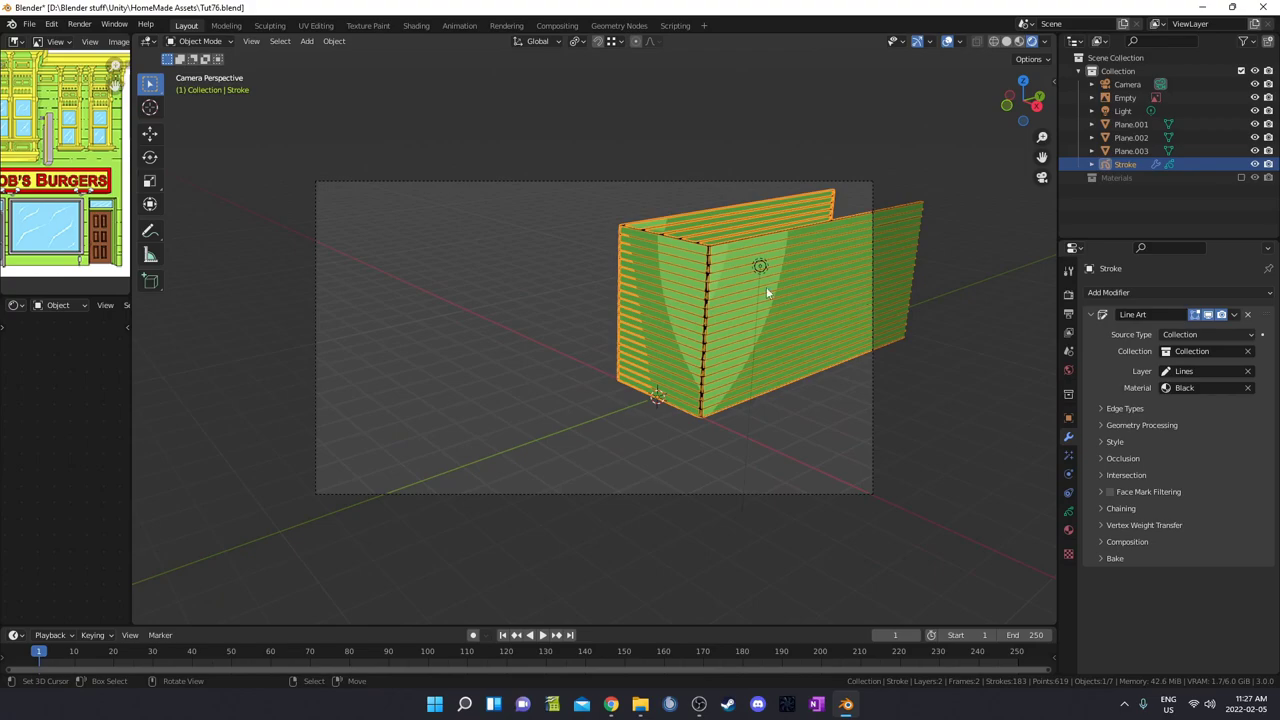
{"action": "mouse_move", "coordinate": [621, 315]}
{"action": "middle_mouse_down"}
{"action": "mouse_move", "coordinate": [734, 341]}
{"action": "mouse_move", "coordinate": [352, 330]}
{"action": "mouse_move", "coordinate": [358, 381]}
{"action": "middle_mouse_up"}
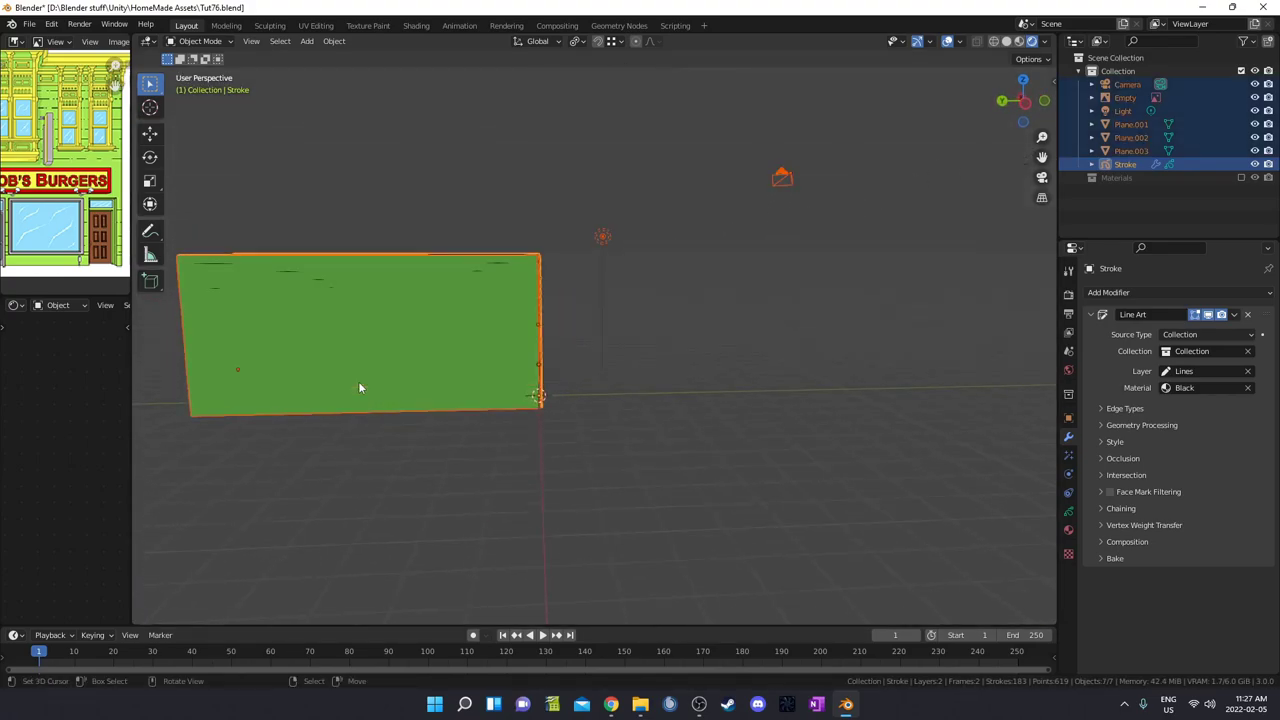
{"action": "left_click", "coordinate": [358, 381]}
{"action": "middle_click_drag", "start_coordinate": [560, 407], "coordinate": [435, 389]}
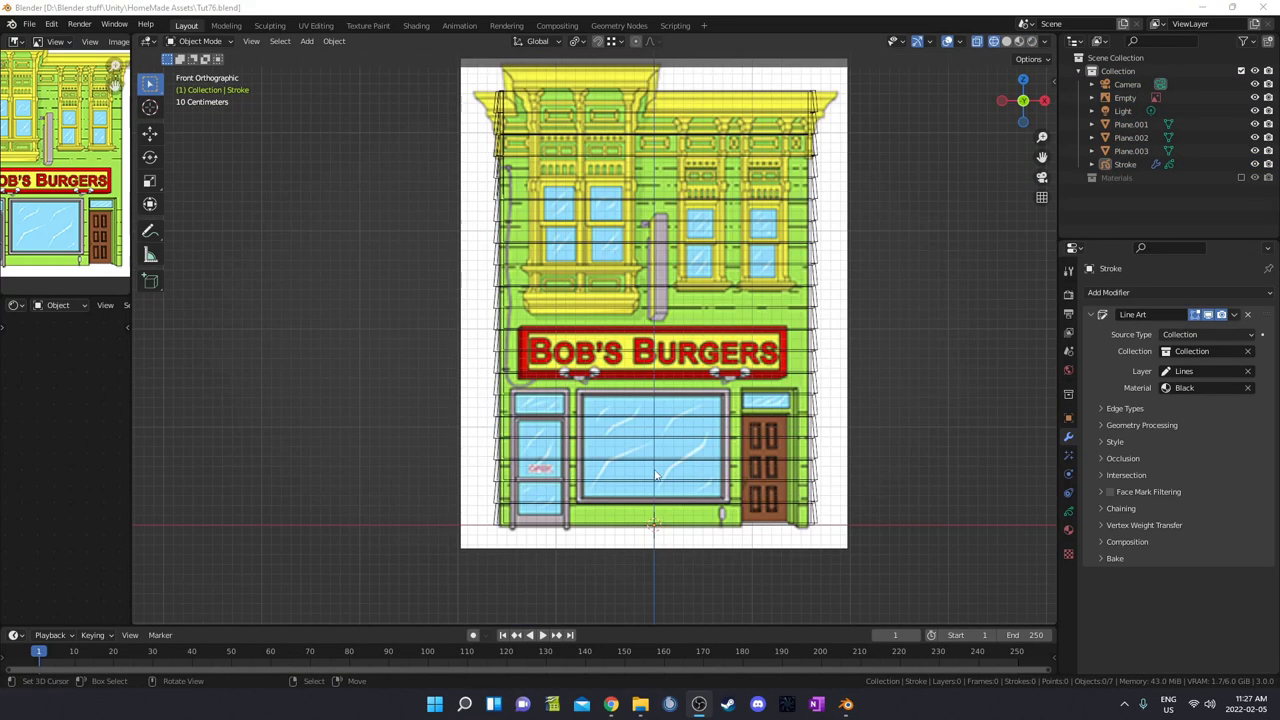
Step: Select the front siding wall in front view over the reference image and open its mesh for editing
{"action": "middle_click_drag", "start_coordinate": [653, 469], "coordinate": [639, 411]}
{"action": "key", "text": "KP_1"}
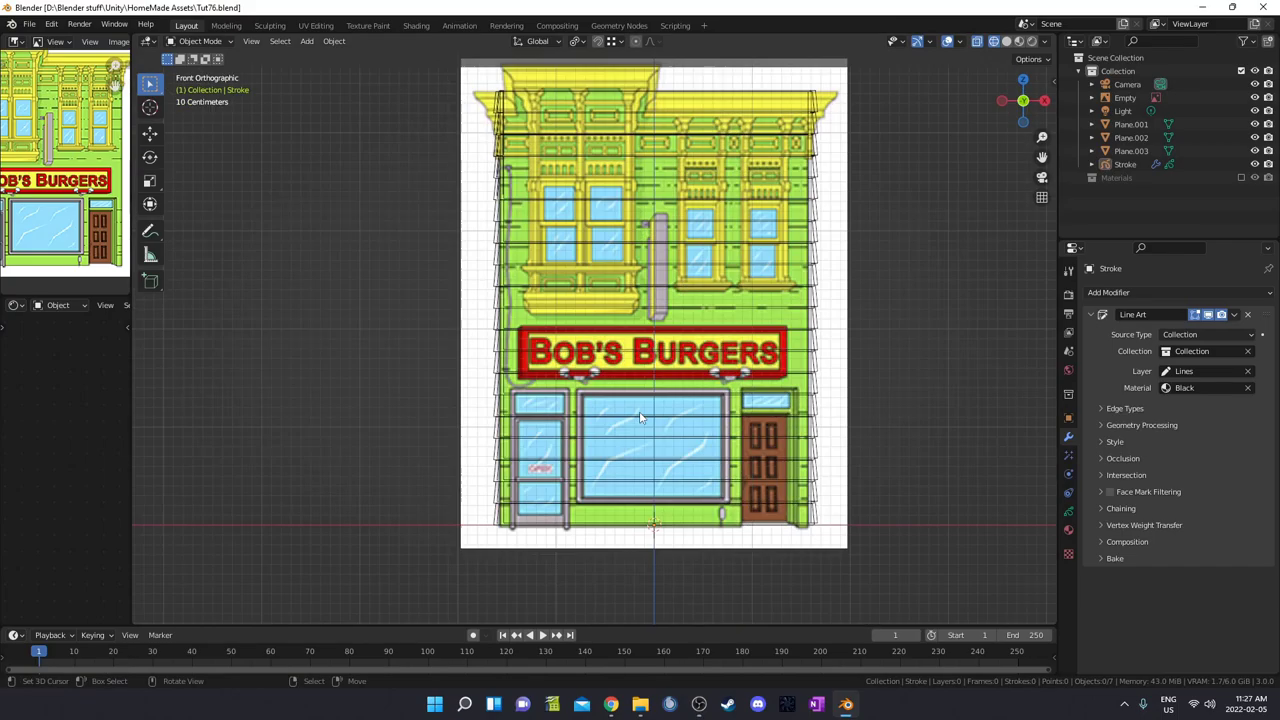
{"action": "middle_click_drag", "start_coordinate": [754, 482], "coordinate": [681, 408], "text": "shift"}
{"action": "scroll", "coordinate": [681, 408], "scroll_direction": "up", "scroll_amount": 1}
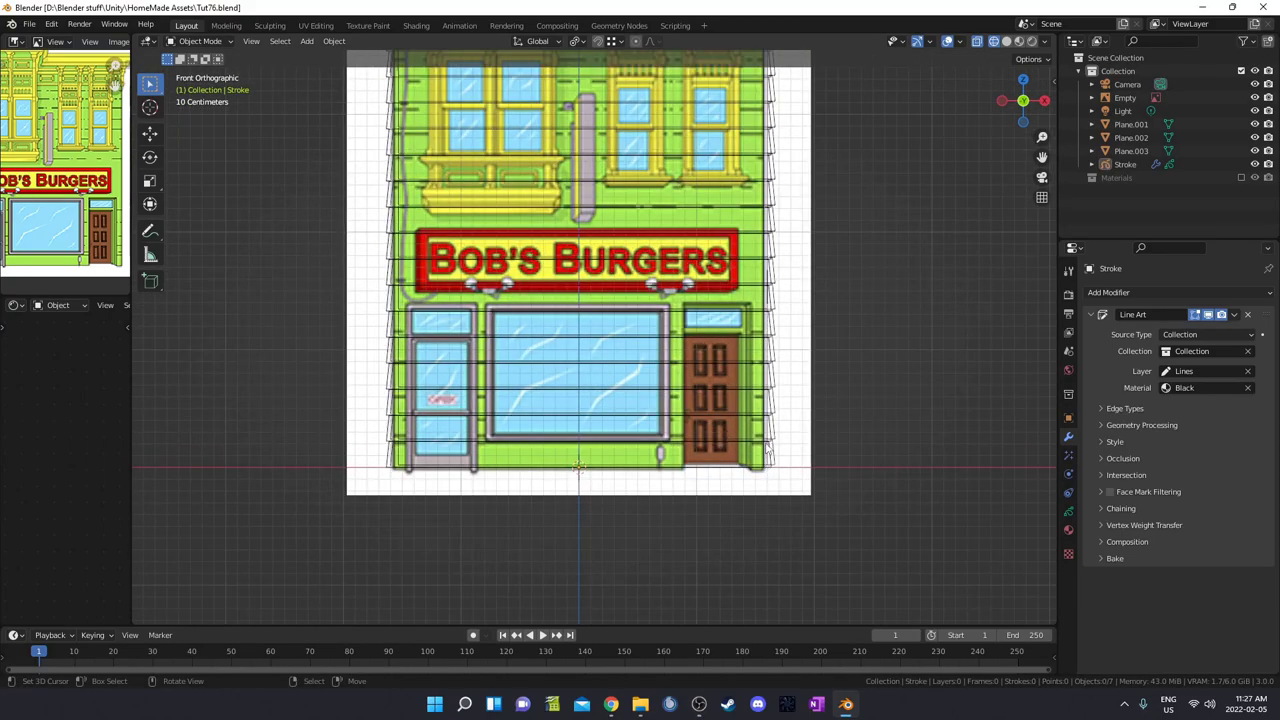
{"action": "scroll", "coordinate": [780, 173], "scroll_direction": "down", "scroll_amount": 1}
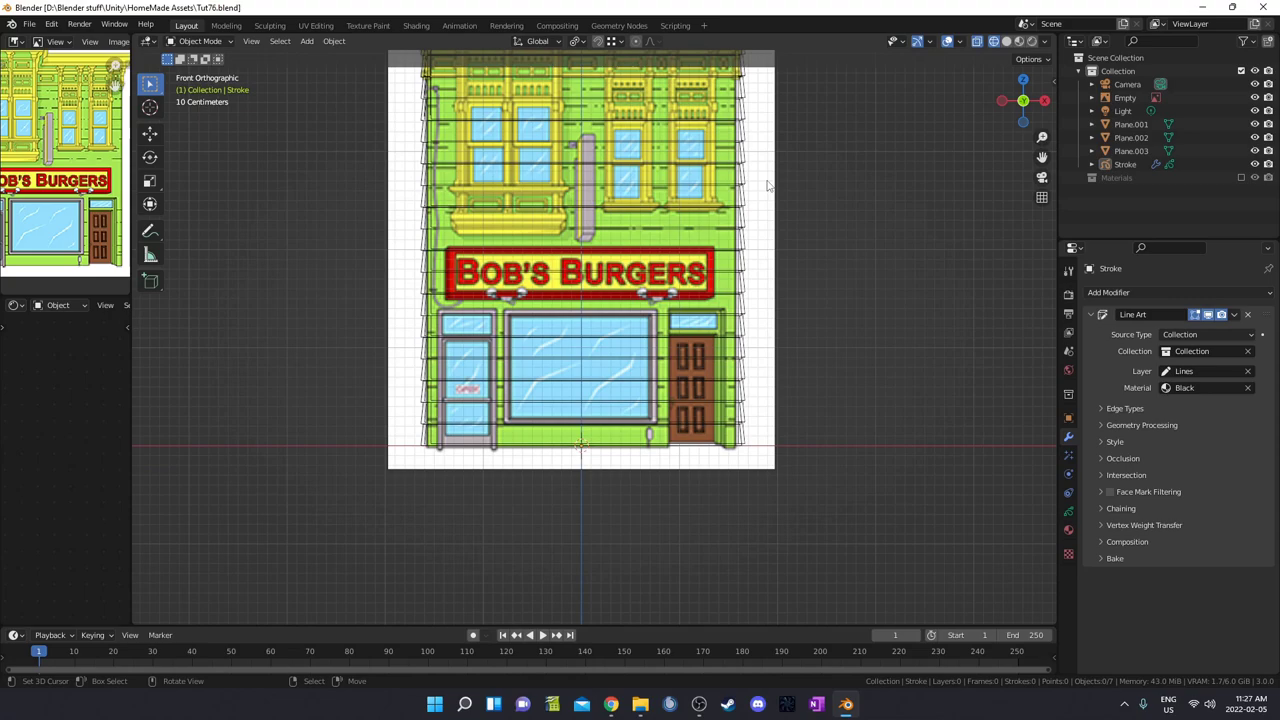
{"action": "middle_click_drag", "start_coordinate": [780, 173], "coordinate": [779, 269], "text": "shift"}
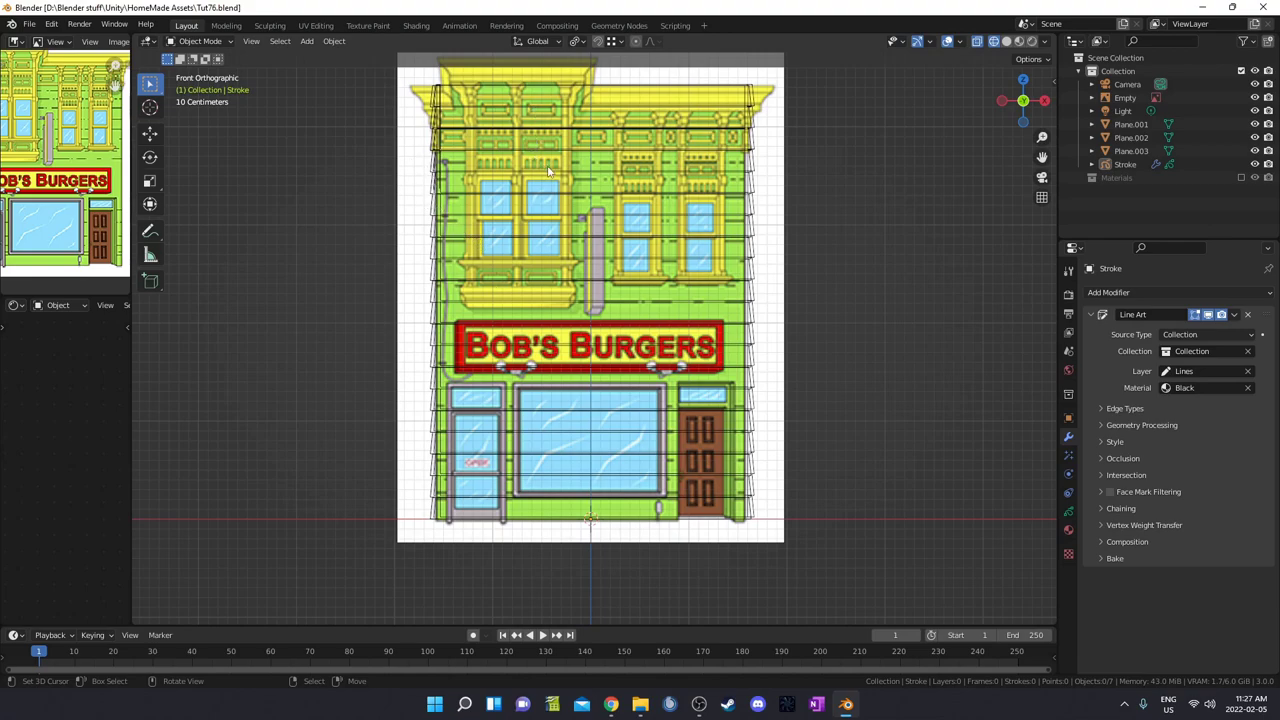
{"action": "right_click", "coordinate": [578, 164]}
{"action": "scroll", "coordinate": [580, 200], "scroll_direction": "down", "scroll_amount": 4}
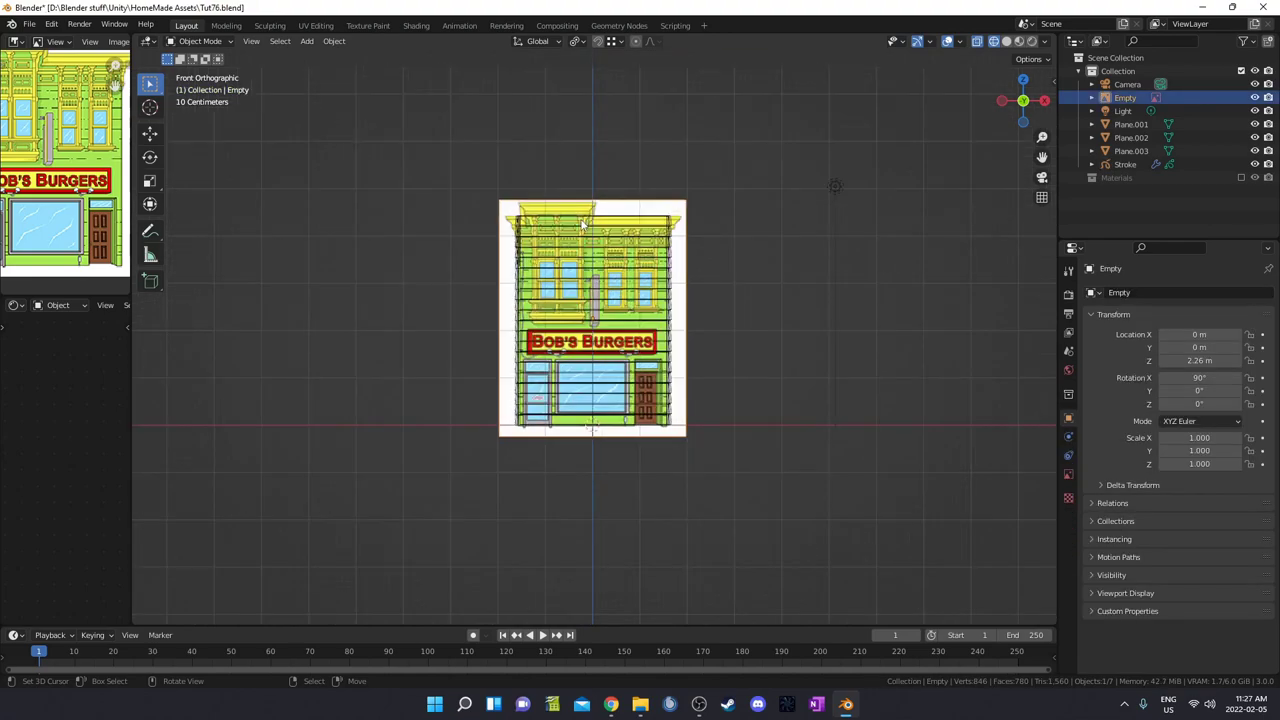
{"action": "middle_click_drag", "start_coordinate": [583, 224], "coordinate": [591, 260]}
{"action": "right_click", "coordinate": [582, 209]}
{"action": "key", "text": "KP_1"}
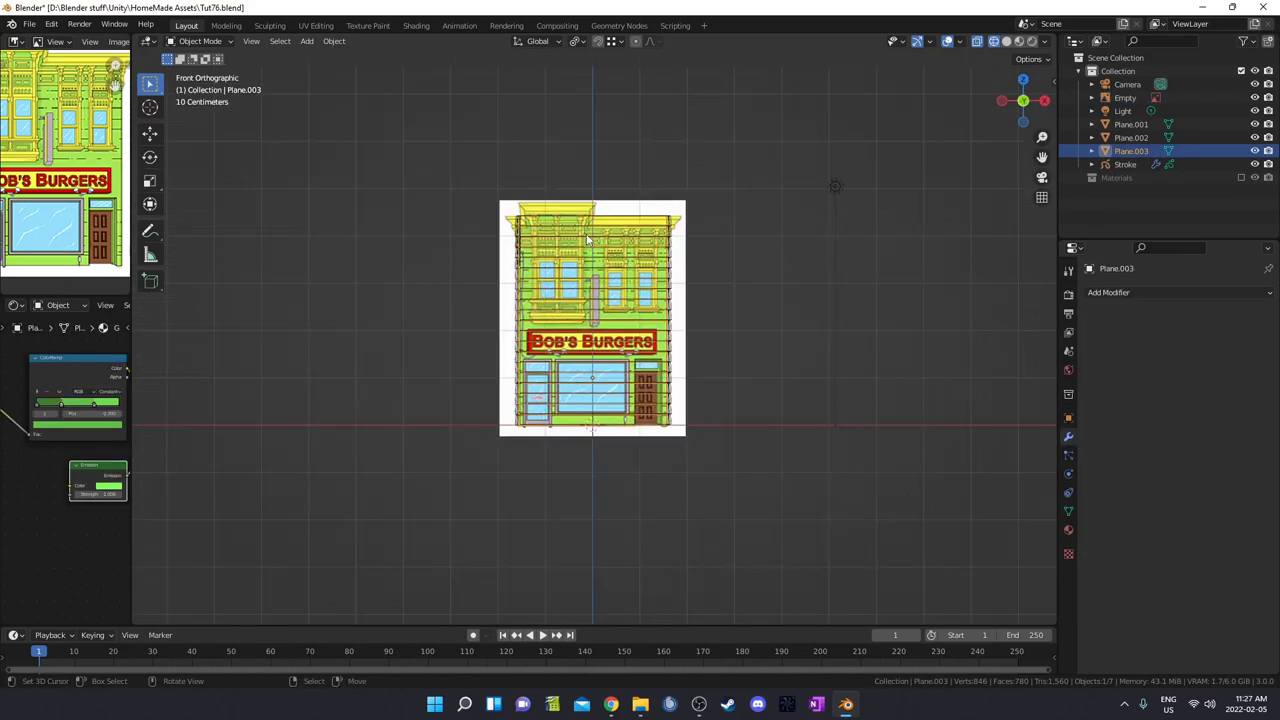
{"action": "scroll", "coordinate": [625, 304], "scroll_direction": "up", "scroll_amount": 3}
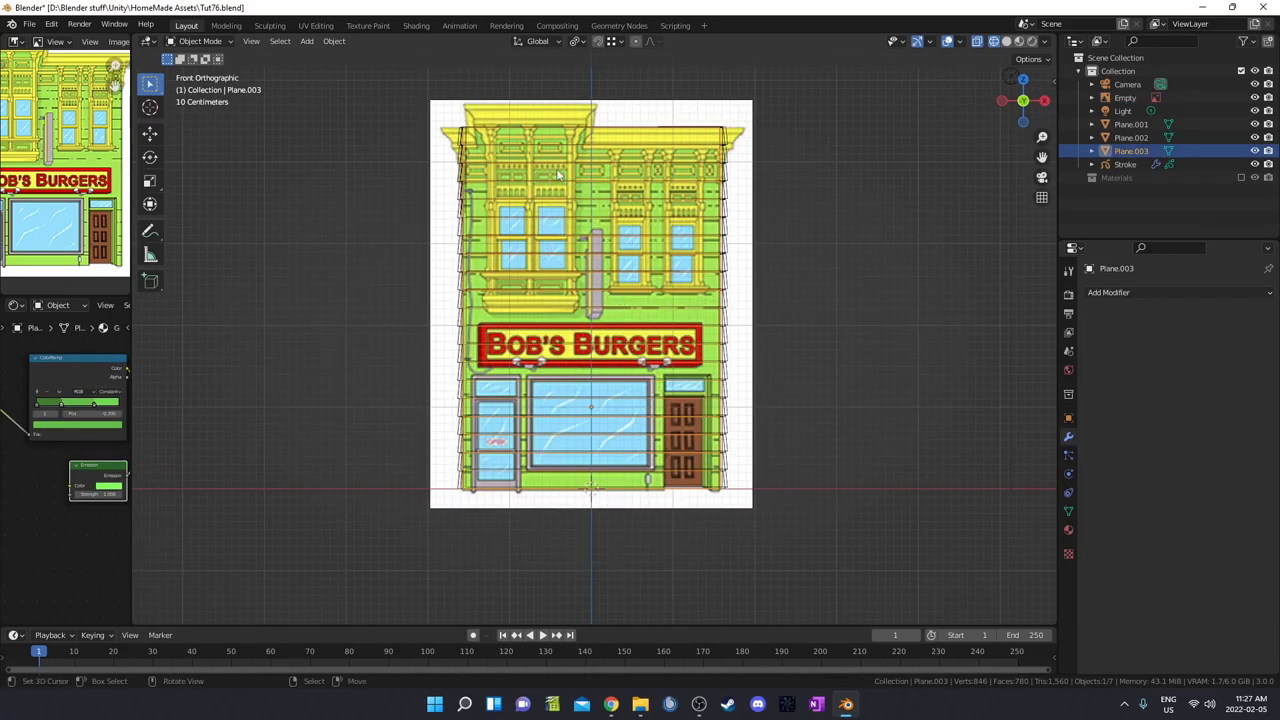
{"action": "key", "text": "Tab"}
Step: Add loop cuts to the front wall along both side edges and the top edge of the large shop window
{"action": "key", "text": "ctrl+r"}
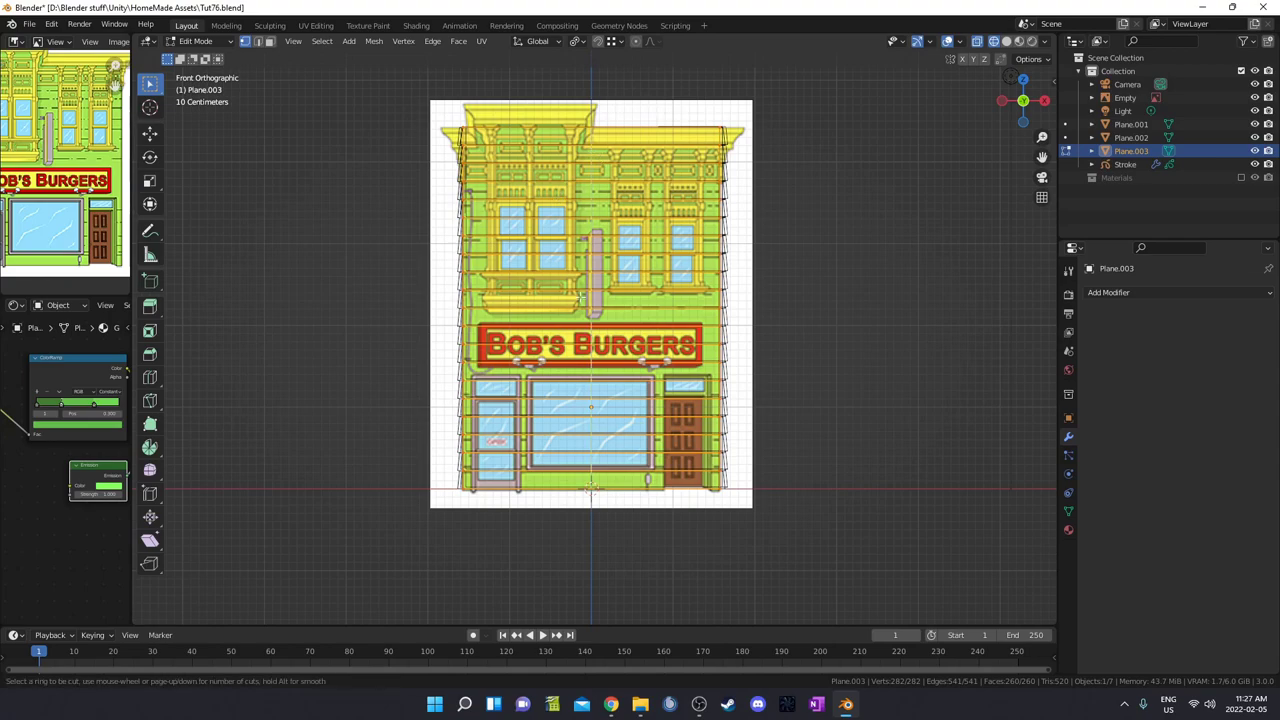
{"action": "key", "text": "Escape"}
{"action": "scroll", "coordinate": [524, 420], "scroll_direction": "up", "scroll_amount": 4}
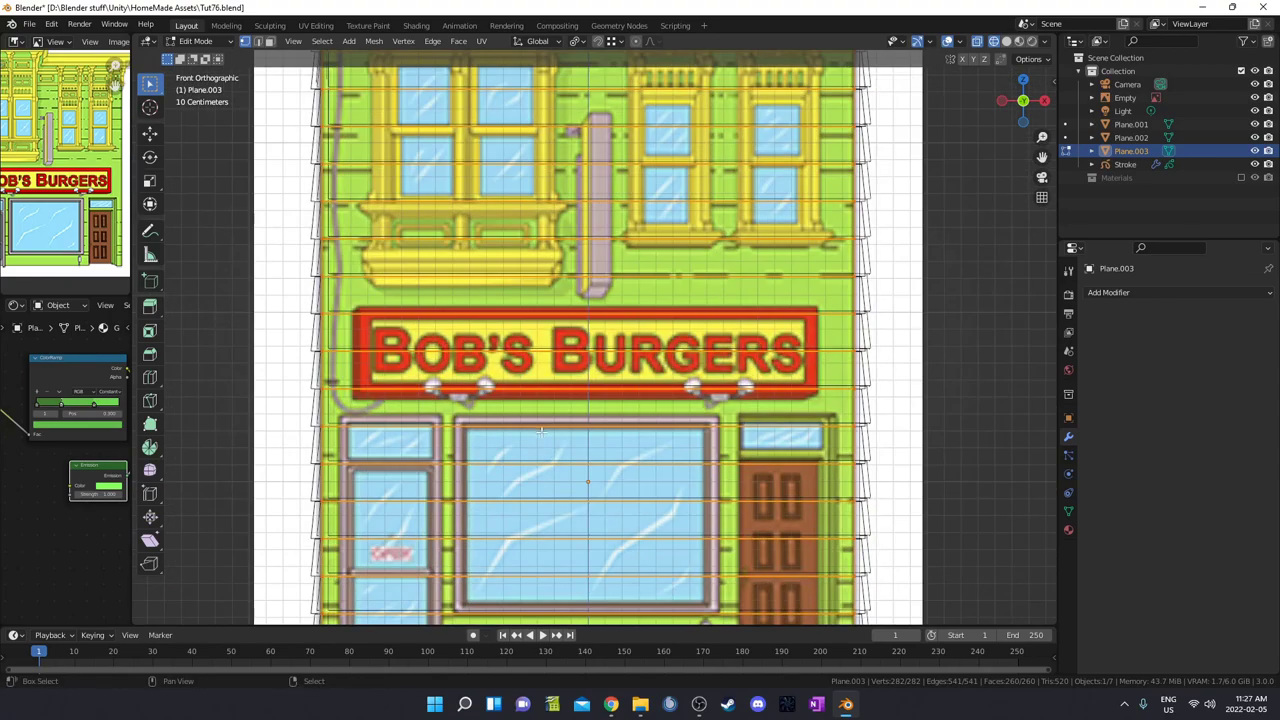
{"action": "middle_click_drag", "start_coordinate": [524, 420], "coordinate": [564, 336], "text": "shift"}
{"action": "key", "text": "ctrl+r"}
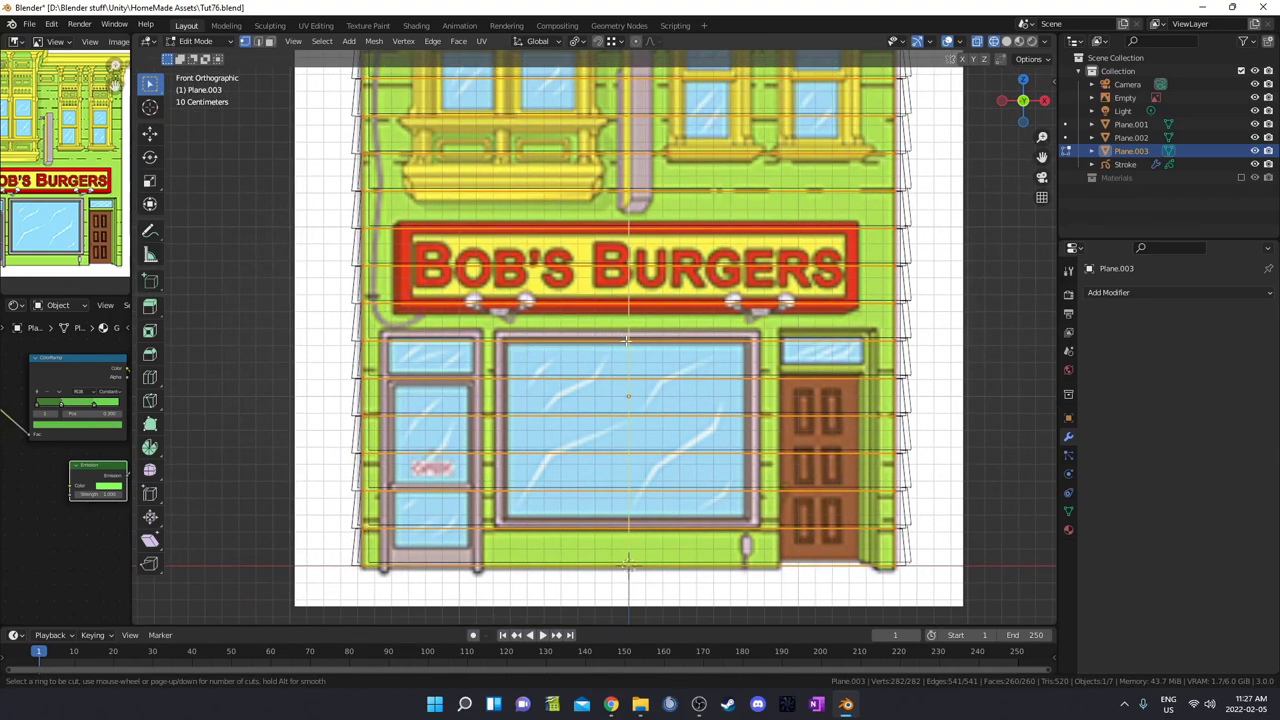
{"action": "left_click", "coordinate": [627, 340]}
{"action": "right_click", "coordinate": [627, 340]}
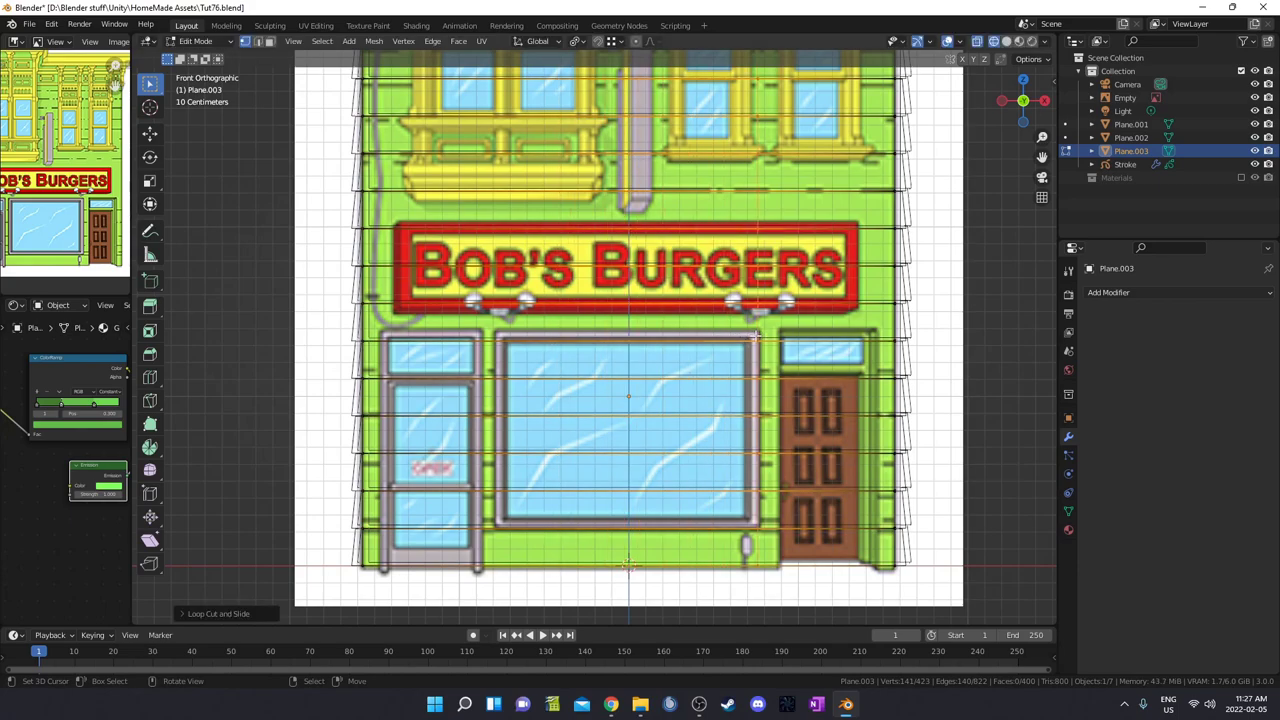
{"action": "key", "text": "ctrl+r"}
{"action": "left_click", "coordinate": [511, 331]}
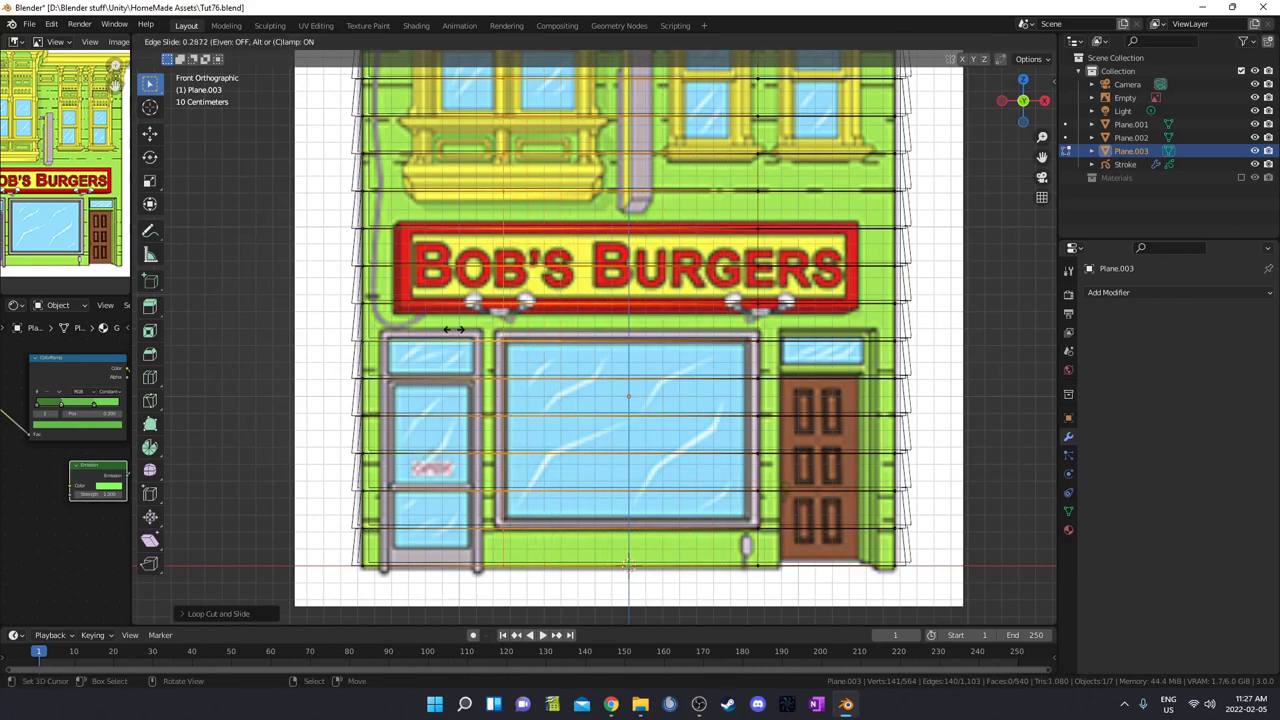
{"action": "left_click", "coordinate": [453, 329]}
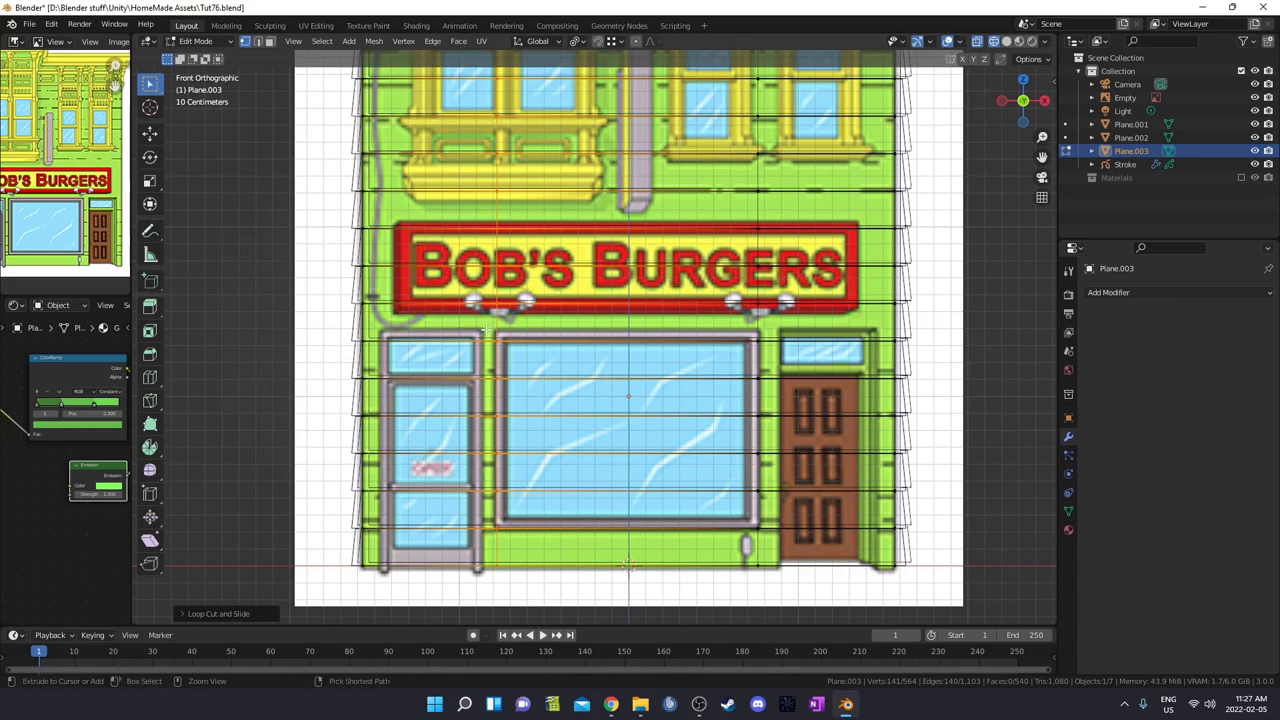
{"action": "left_click", "coordinate": [497, 332]}
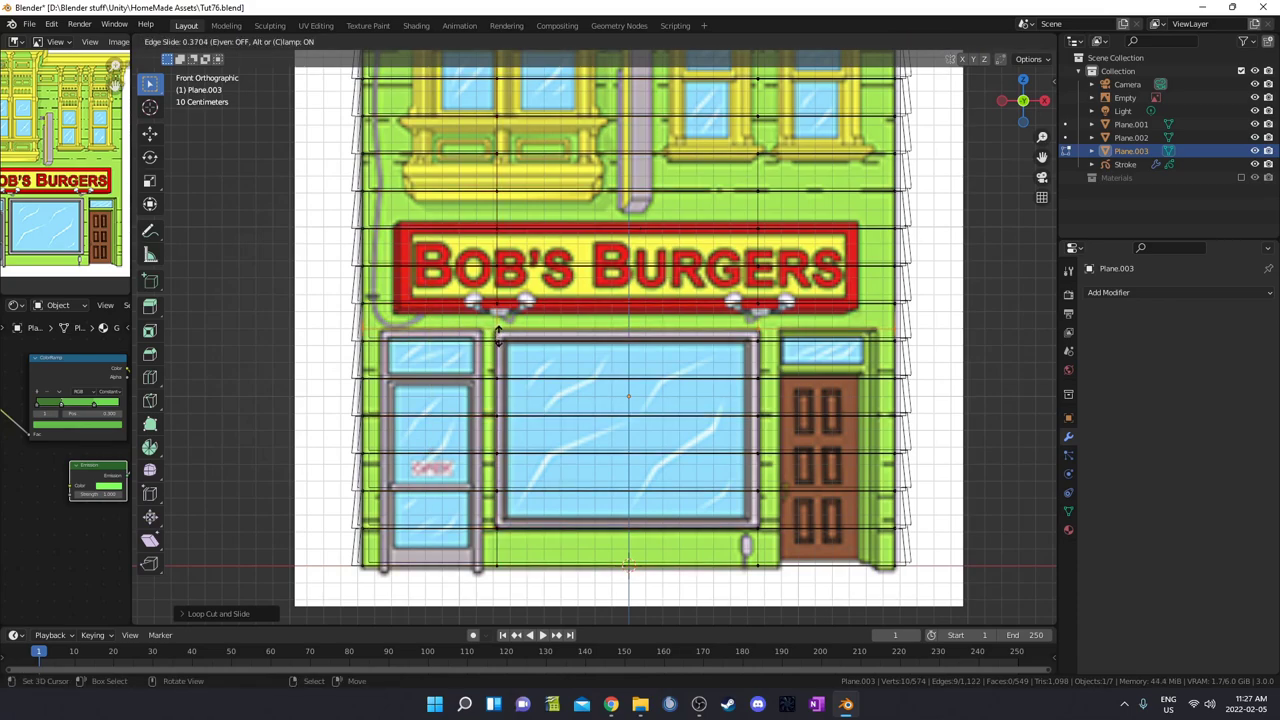
{"action": "left_click", "coordinate": [498, 343]}
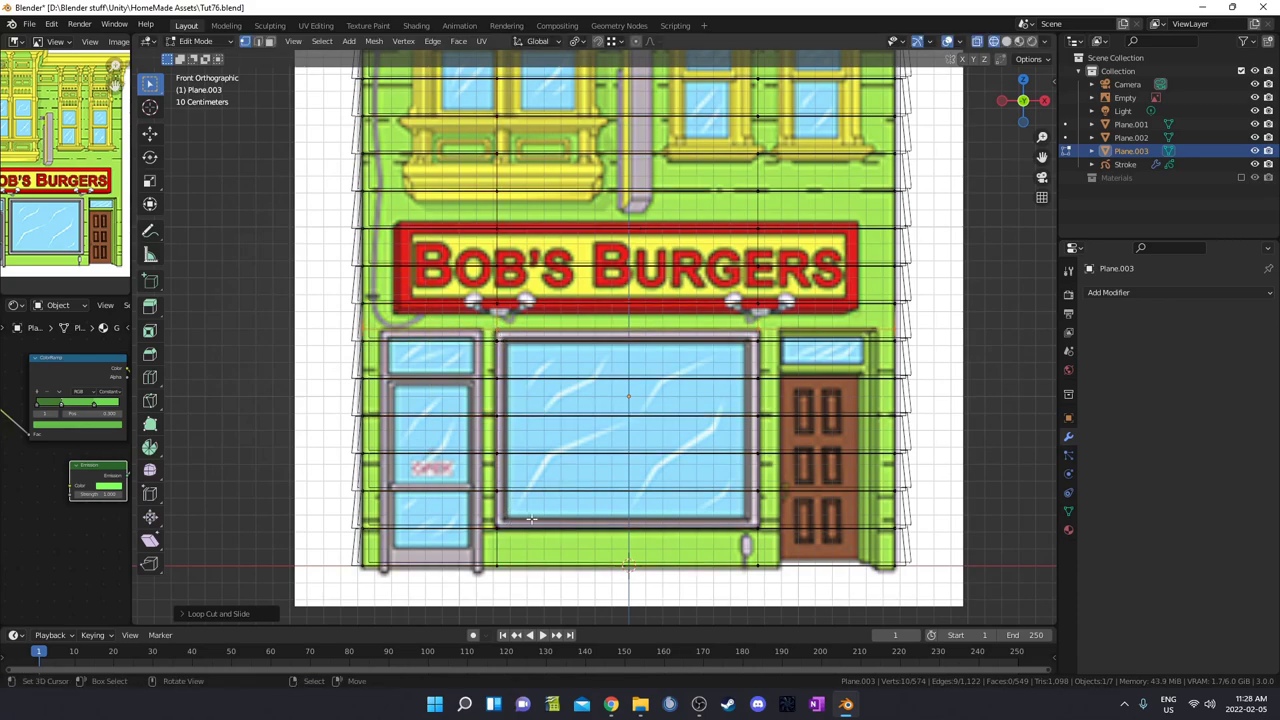
Step: Select the front wall faces covering the large shop window and delete them
{"action": "key", "text": "3"}
{"action": "left_click", "coordinate": [615, 506]}
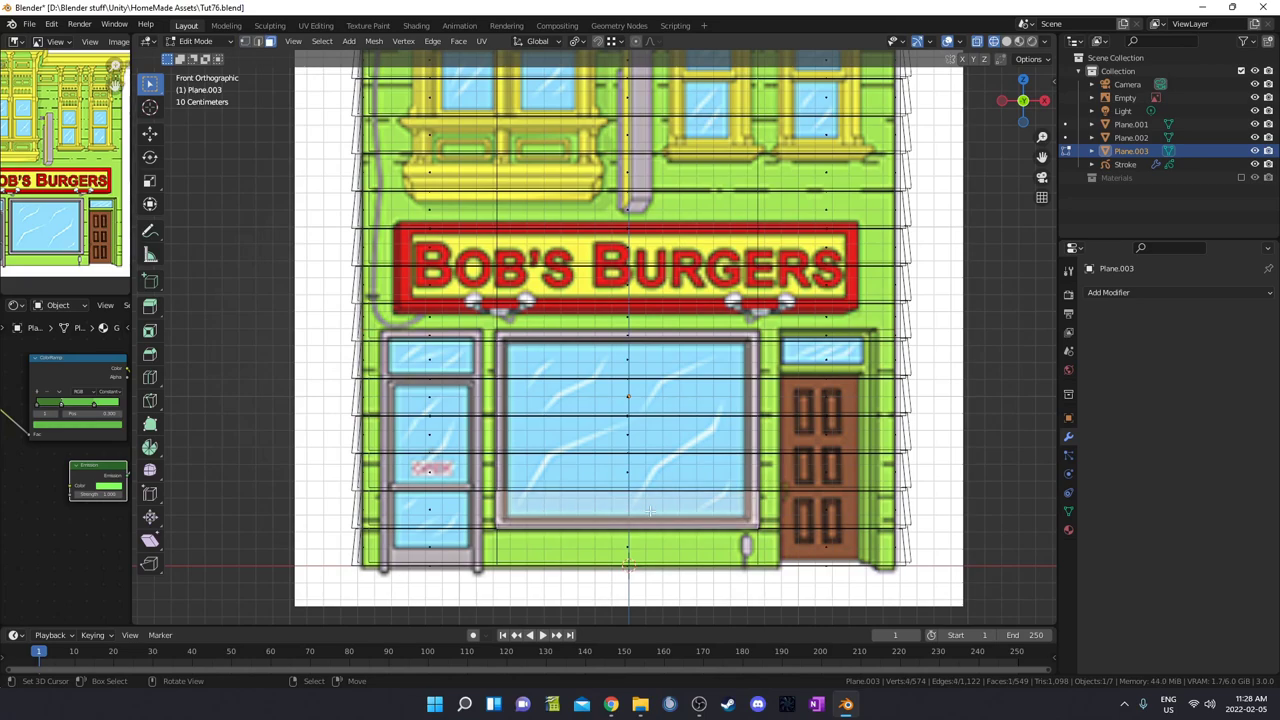
{"action": "left_click", "coordinate": [633, 385], "text": "ctrl"}
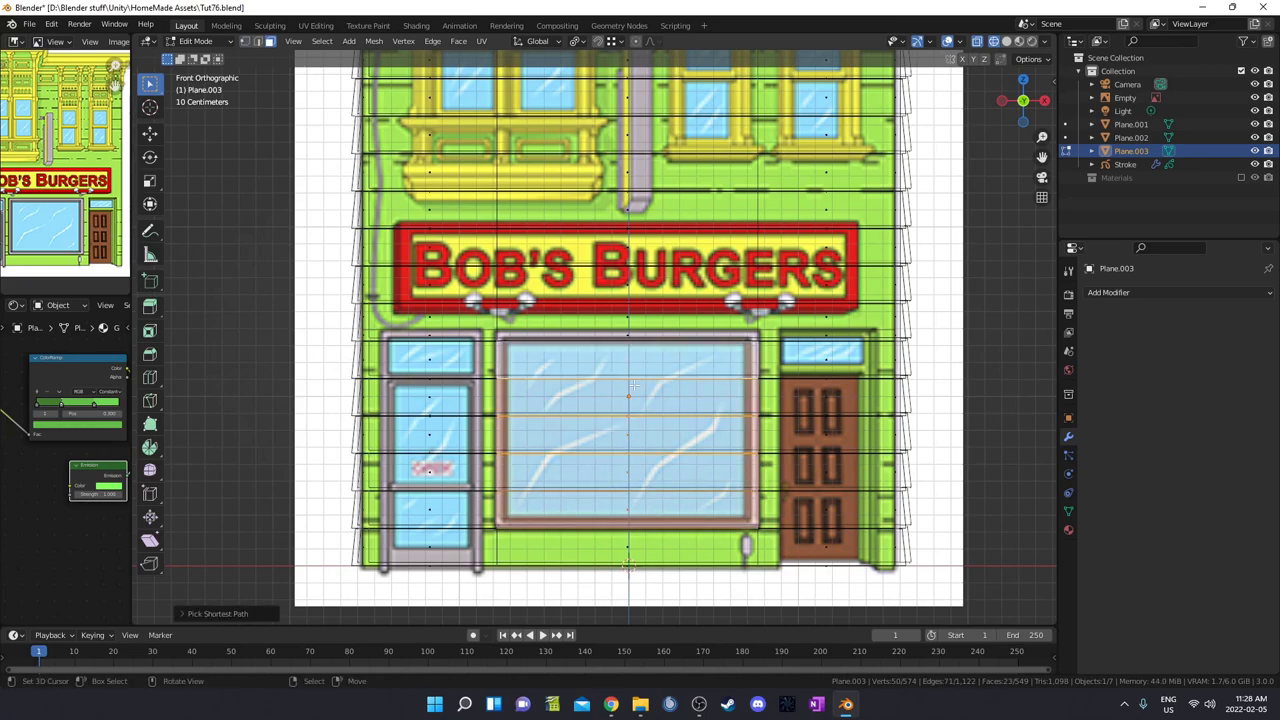
{"action": "left_click", "coordinate": [627, 345], "text": "ctrl"}
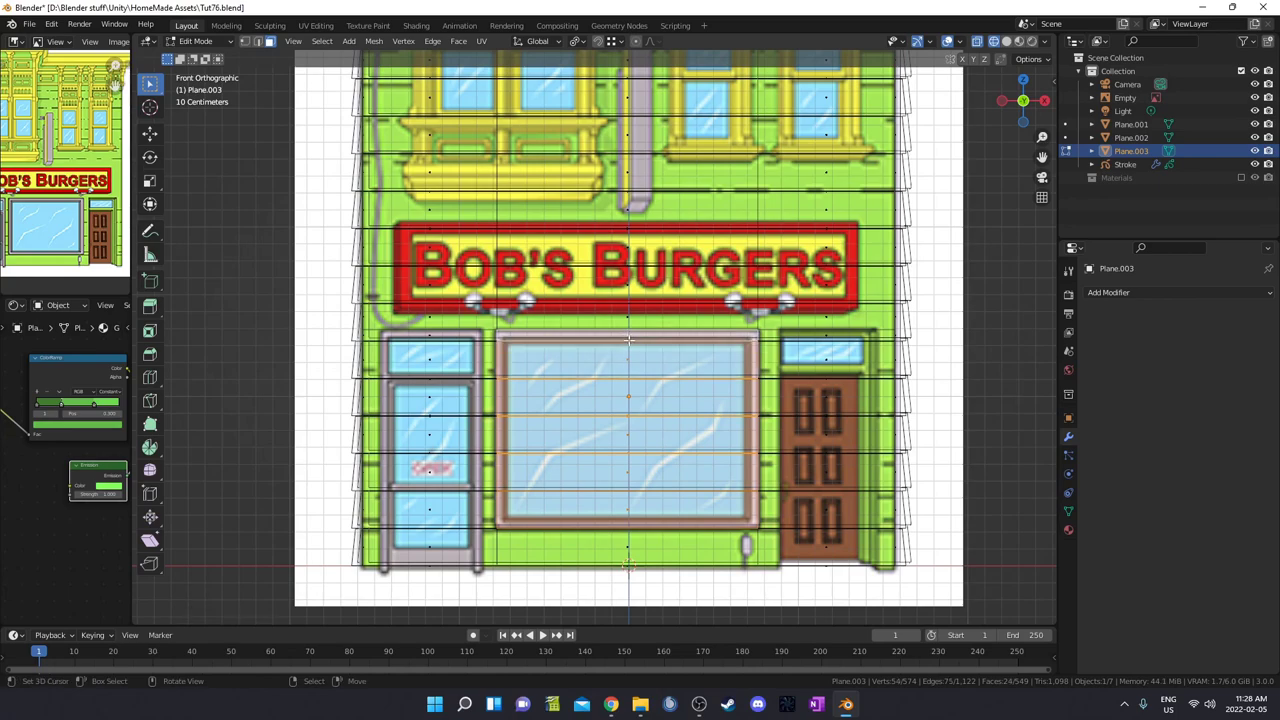
{"action": "key", "text": "x"}
{"action": "left_click", "coordinate": [639, 420]}
Step: Delete the leftover thin siding faces one by one to clear the shop window opening
{"action": "middle_click_drag", "start_coordinate": [639, 420], "coordinate": [586, 423]}
{"action": "left_click", "coordinate": [576, 393]}
{"action": "key", "text": "x"}
{"action": "left_click", "coordinate": [576, 392]}
{"action": "left_click", "coordinate": [586, 426]}
{"action": "key", "text": "x"}
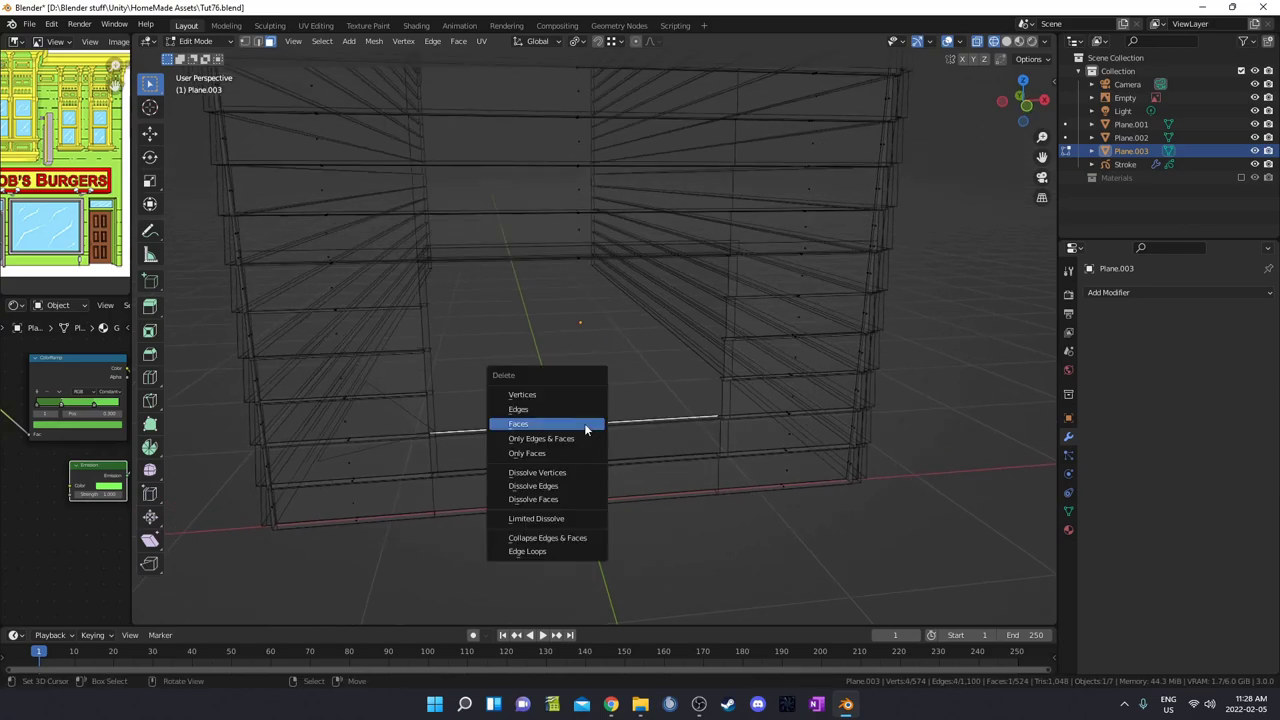
{"action": "left_click", "coordinate": [586, 428]}
{"action": "left_click", "coordinate": [569, 429]}
{"action": "key", "text": "x"}
{"action": "left_click", "coordinate": [568, 407]}
{"action": "left_click", "coordinate": [594, 437]}
{"action": "key", "text": "x"}
{"action": "left_click", "coordinate": [594, 437]}
{"action": "middle_click_drag", "start_coordinate": [594, 437], "coordinate": [791, 477]}
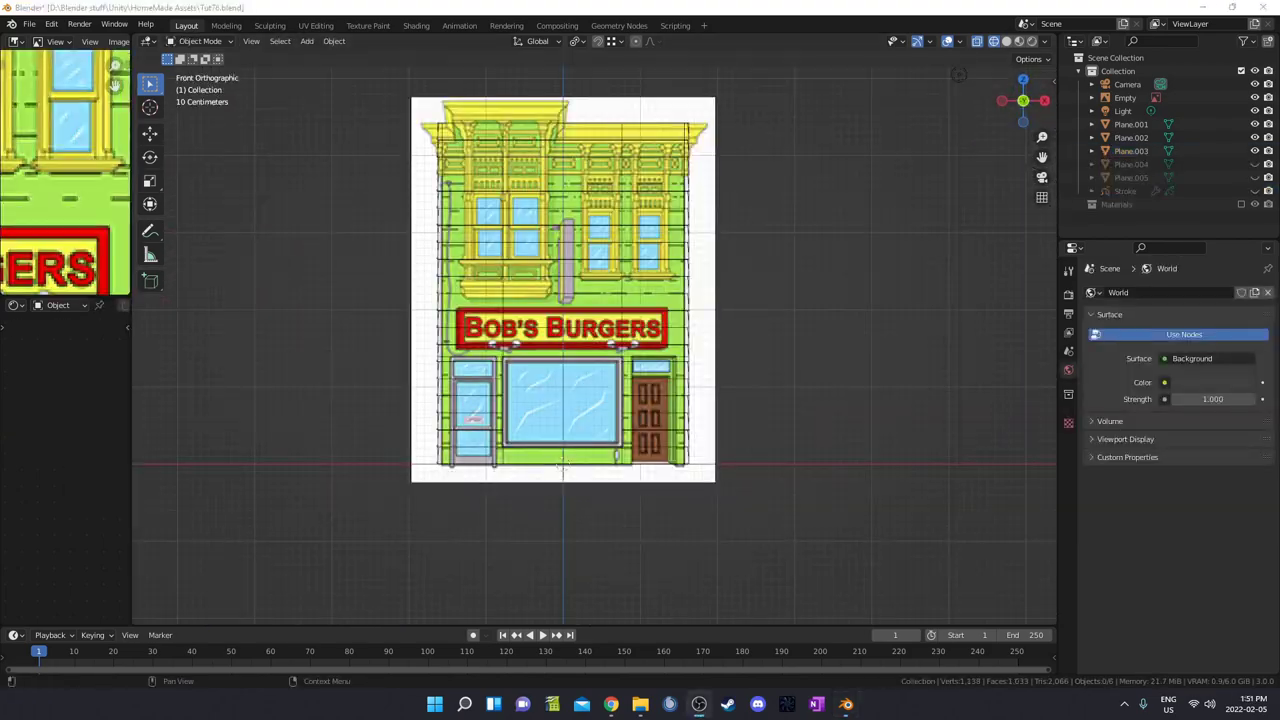
Step: Add a plane, rotate it 90° about X, and switch the viewport to solid shading
{"action": "mouse_move", "coordinate": [660, 456]}
{"action": "middle_mouse_down"}
{"action": "mouse_move", "coordinate": [645, 408]}
{"action": "mouse_move", "coordinate": [653, 426]}
{"action": "mouse_move", "coordinate": [683, 395]}
{"action": "middle_mouse_up"}
{"action": "key", "text": "shift+a"}
{"action": "mouse_move", "coordinate": [529, 414]}
{"action": "left_click", "coordinate": [651, 418]}
{"action": "type", "text": "rx90"}
{"action": "key", "text": "Return"}
{"action": "key", "text": "z"}
{"action": "left_click", "coordinate": [779, 396]}
Step: Move the plane up about 0.79 m over the shop window opening and scale it by 0.753
{"action": "middle_click_drag", "start_coordinate": [788, 407], "coordinate": [802, 395]}
{"action": "key", "text": "KP_1"}
{"action": "scroll", "coordinate": [625, 569], "scroll_direction": "up", "scroll_amount": 2}
{"action": "key", "text": "g"}
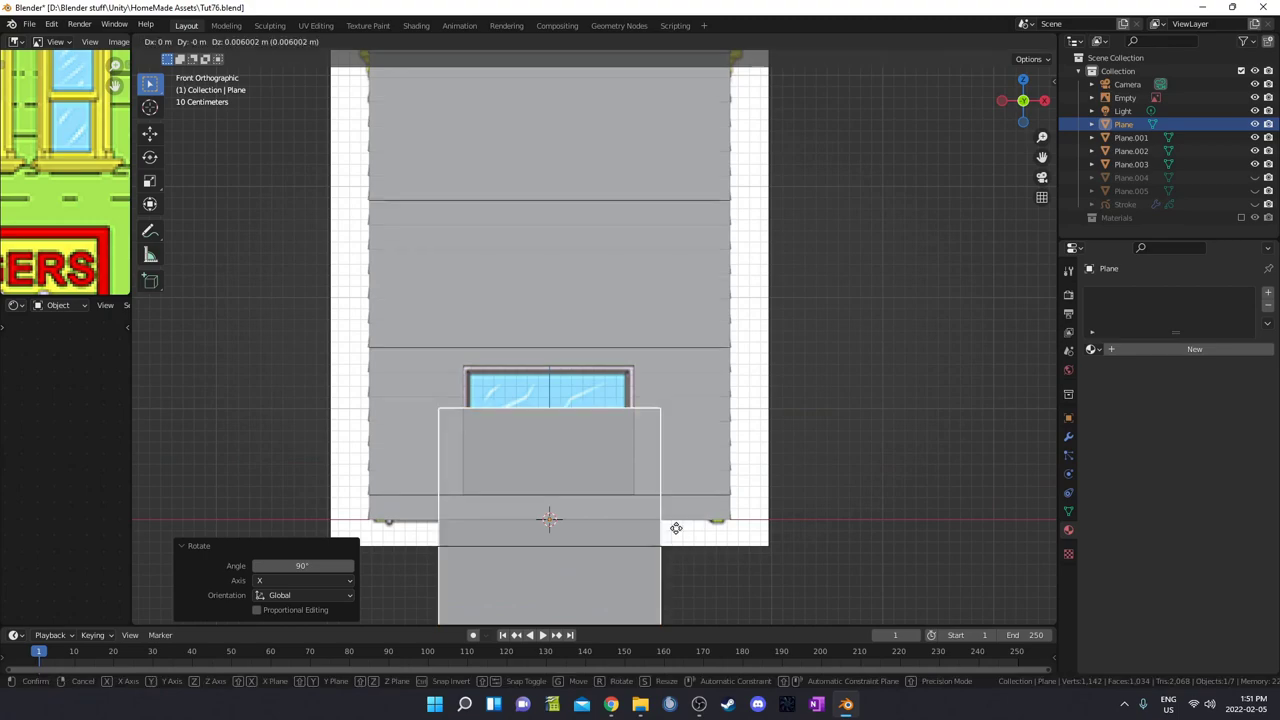
{"action": "left_click", "coordinate": [680, 462]}
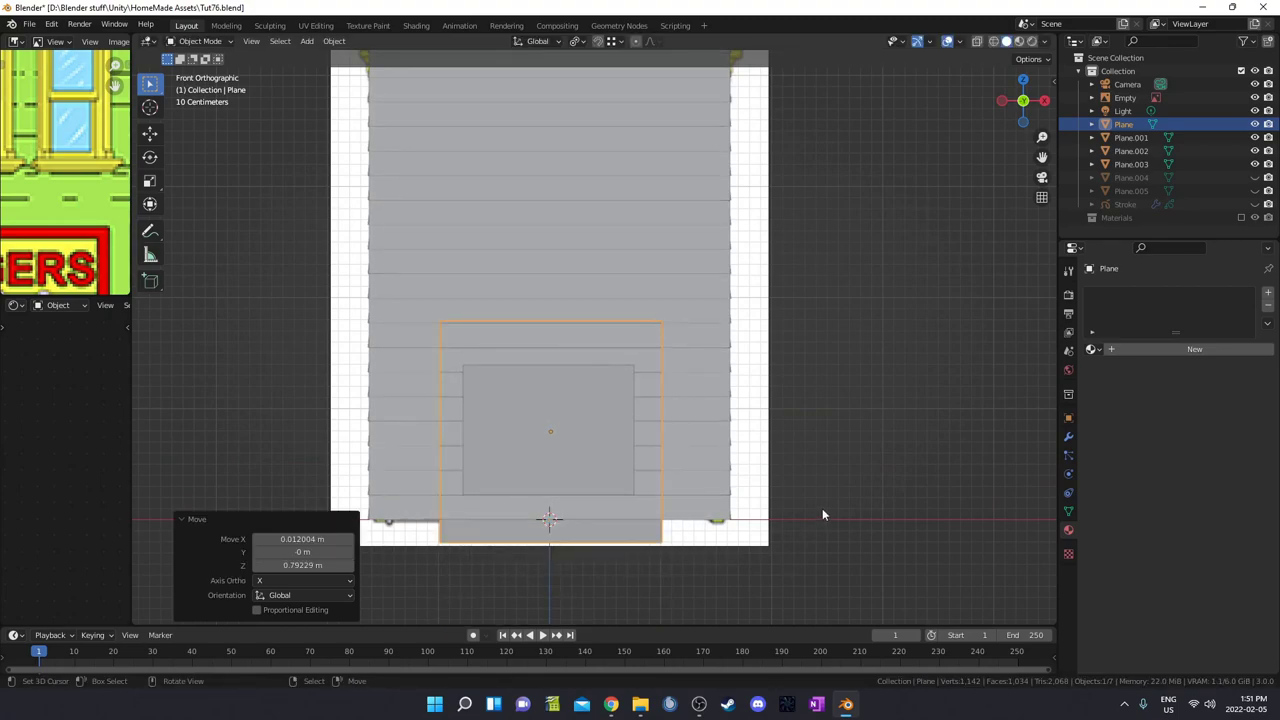
{"action": "key", "text": "s"}
{"action": "left_click", "coordinate": [752, 485]}
Step: Scale the plane by 0.914, nudge it over the shop window opening, and enlarge it by about 1.11 to match the opening's width
{"action": "scroll", "coordinate": [724, 563], "scroll_direction": "up", "scroll_amount": 2}
{"action": "scroll", "coordinate": [782, 443], "scroll_direction": "down", "scroll_amount": 1}
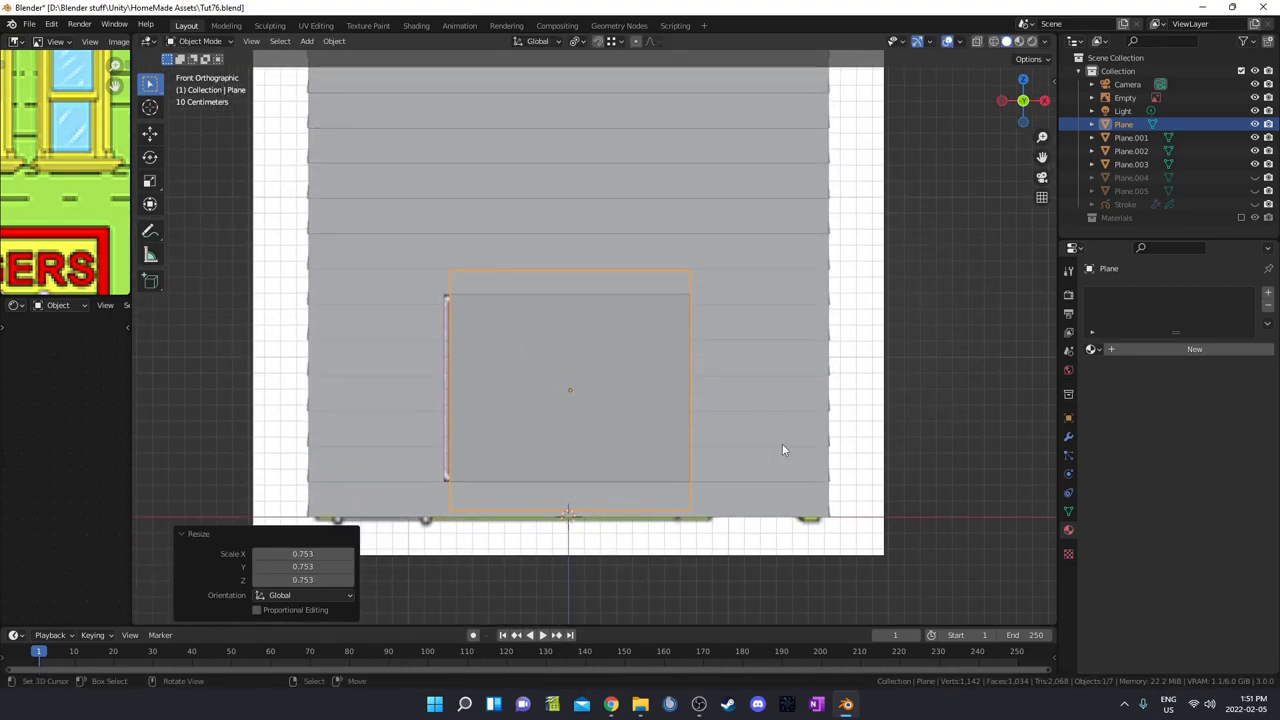
{"action": "key", "text": "s"}
{"action": "left_click", "coordinate": [770, 470]}
{"action": "key", "text": "g"}
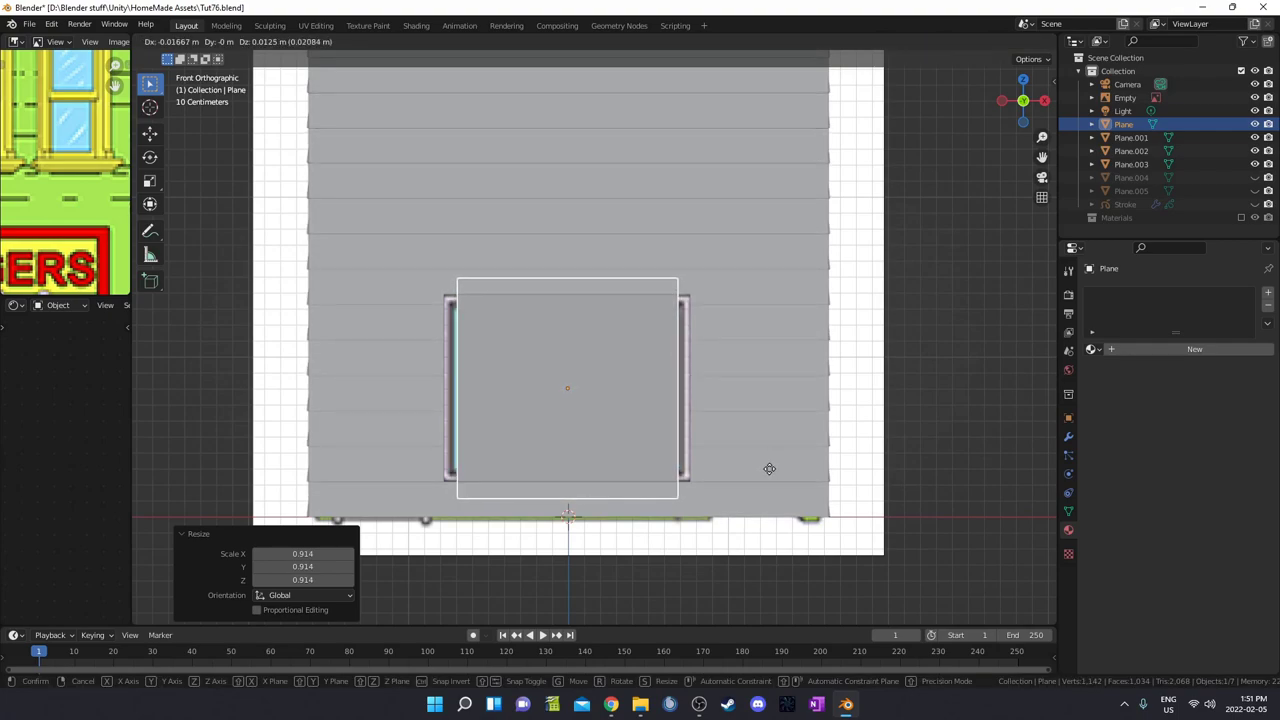
{"action": "left_click", "coordinate": [769, 469]}
{"action": "key", "text": "s"}
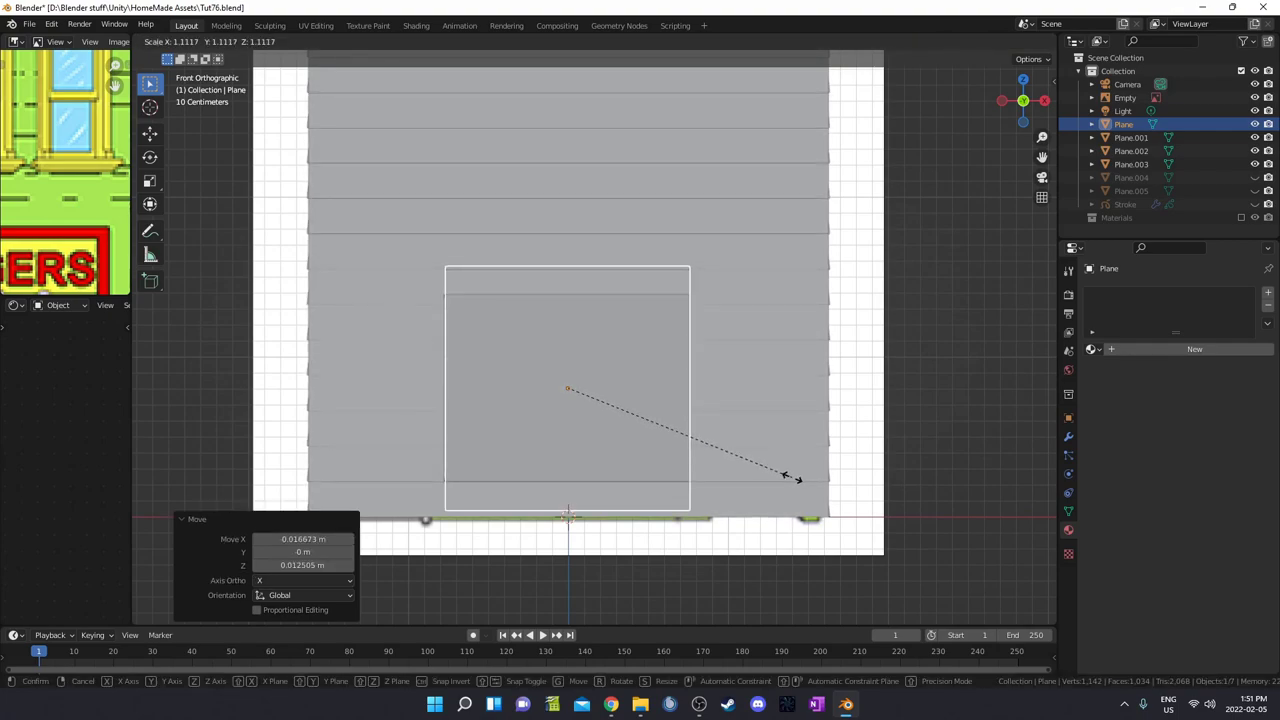
{"action": "left_click", "coordinate": [792, 477]}
{"action": "key", "text": "g"}
{"action": "left_click", "coordinate": [791, 478]}
Step: Scale the plane by 0.767 along Z and 1.010 along X to fill the shop window opening
{"action": "key", "text": "s"}
{"action": "key", "text": "z"}
{"action": "left_click", "coordinate": [742, 457]}
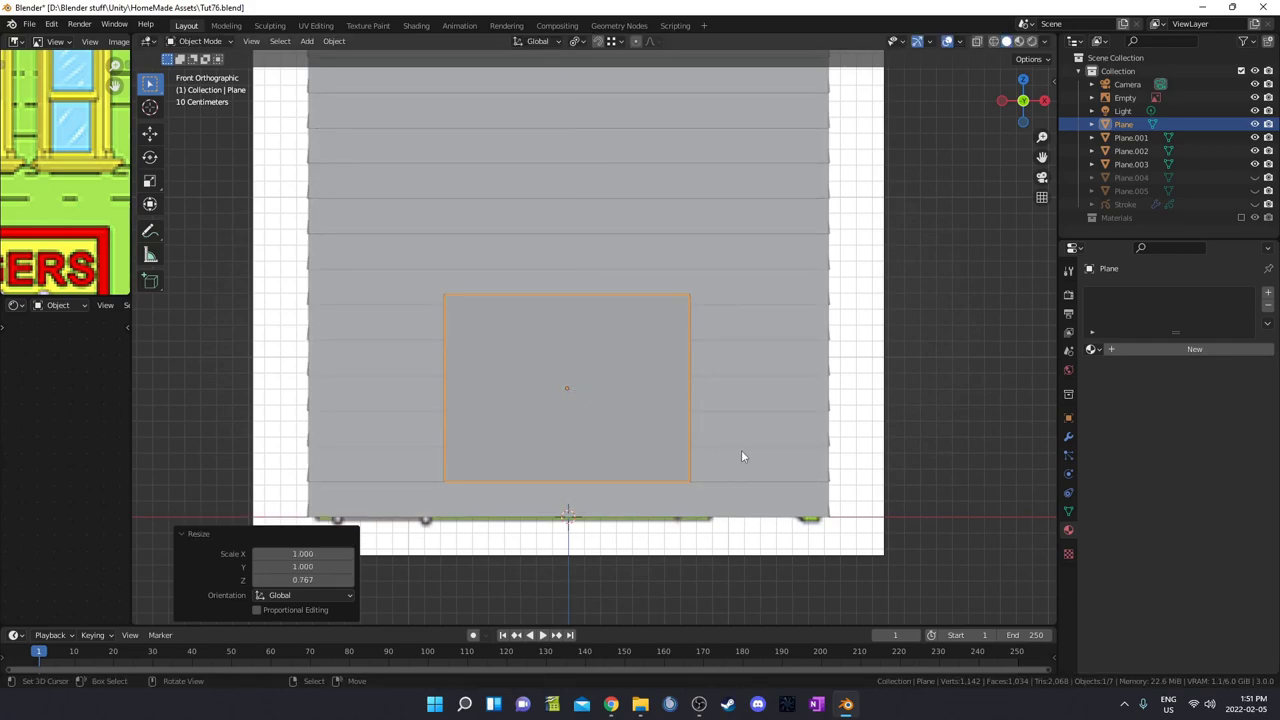
{"action": "key", "text": "s"}
{"action": "key", "text": "x"}
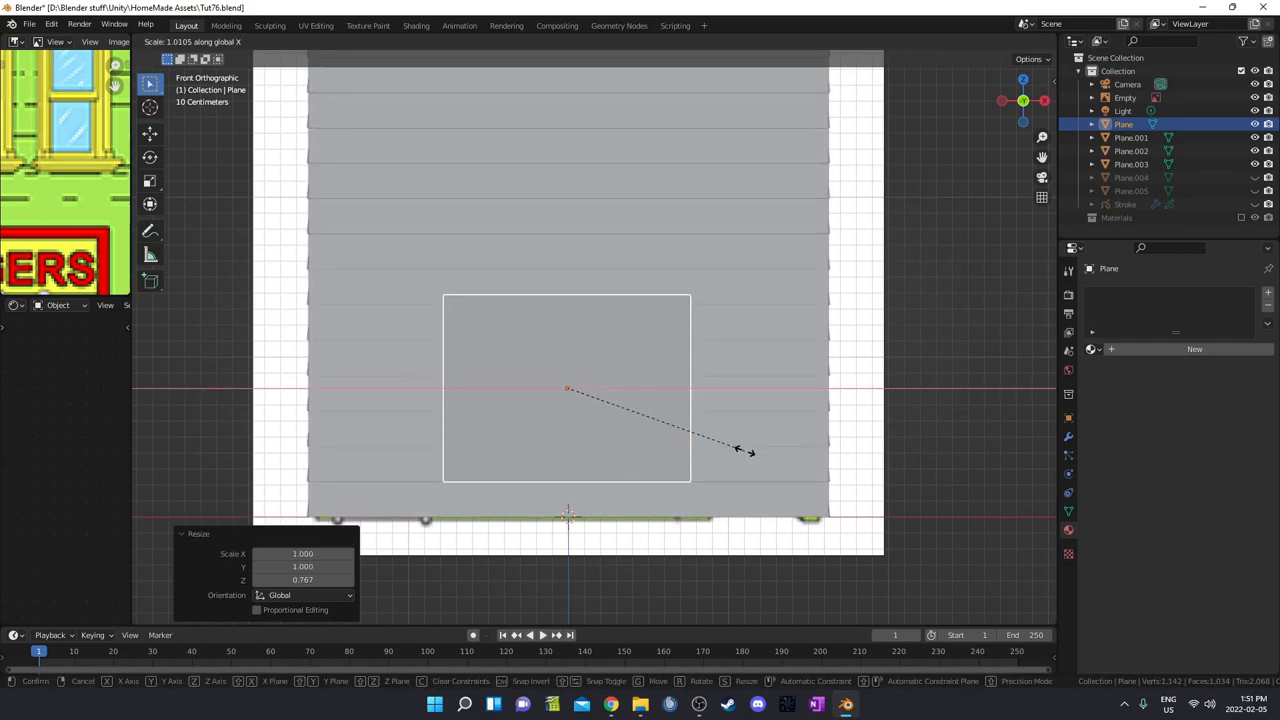
{"action": "left_click", "coordinate": [748, 449]}
Step: Inset the plane's face by about 0.099 m in wireframe to form the frame, and scale the inner face by 1.040 along X
{"action": "key", "text": "z"}
{"action": "left_click", "coordinate": [578, 427]}
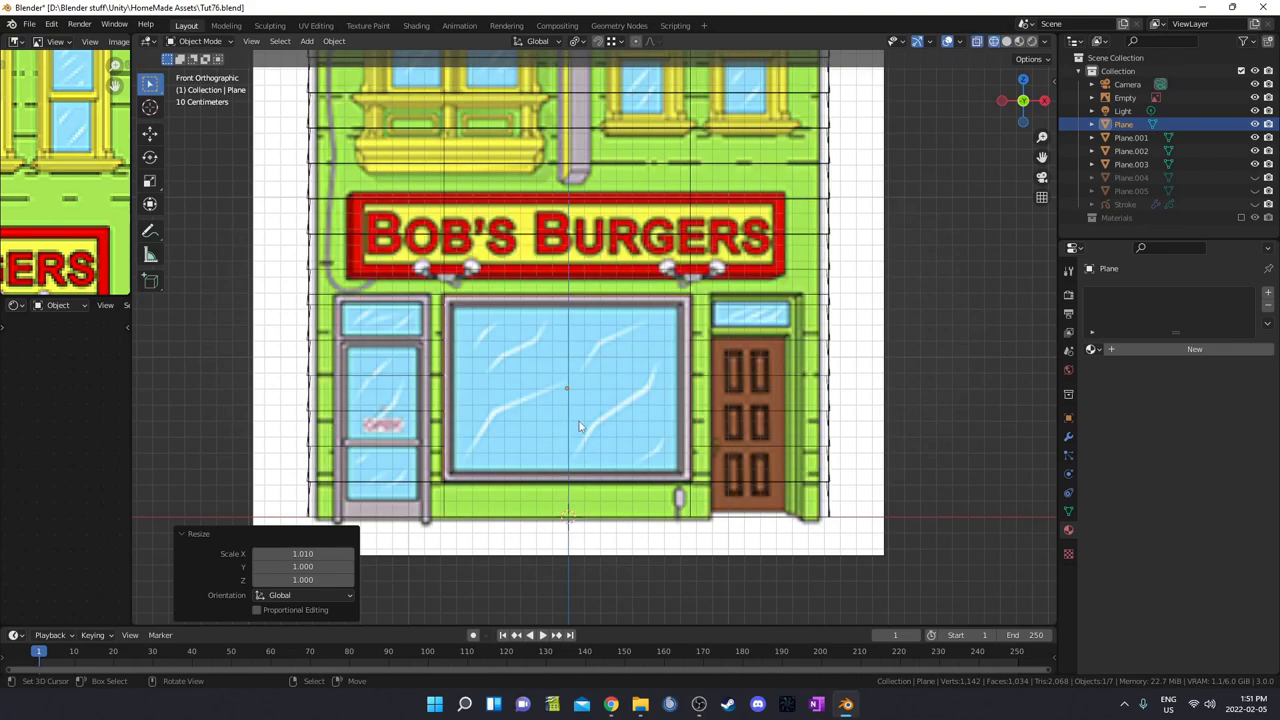
{"action": "key", "text": "Tab"}
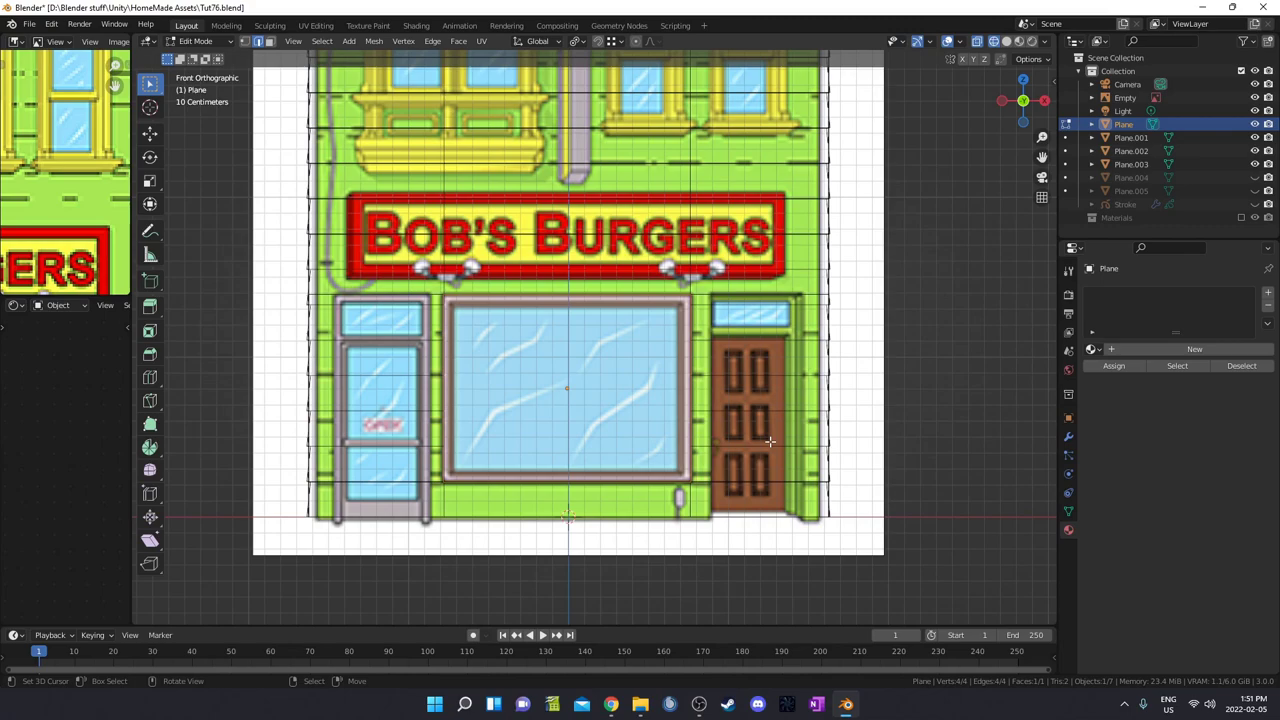
{"action": "key", "text": "i"}
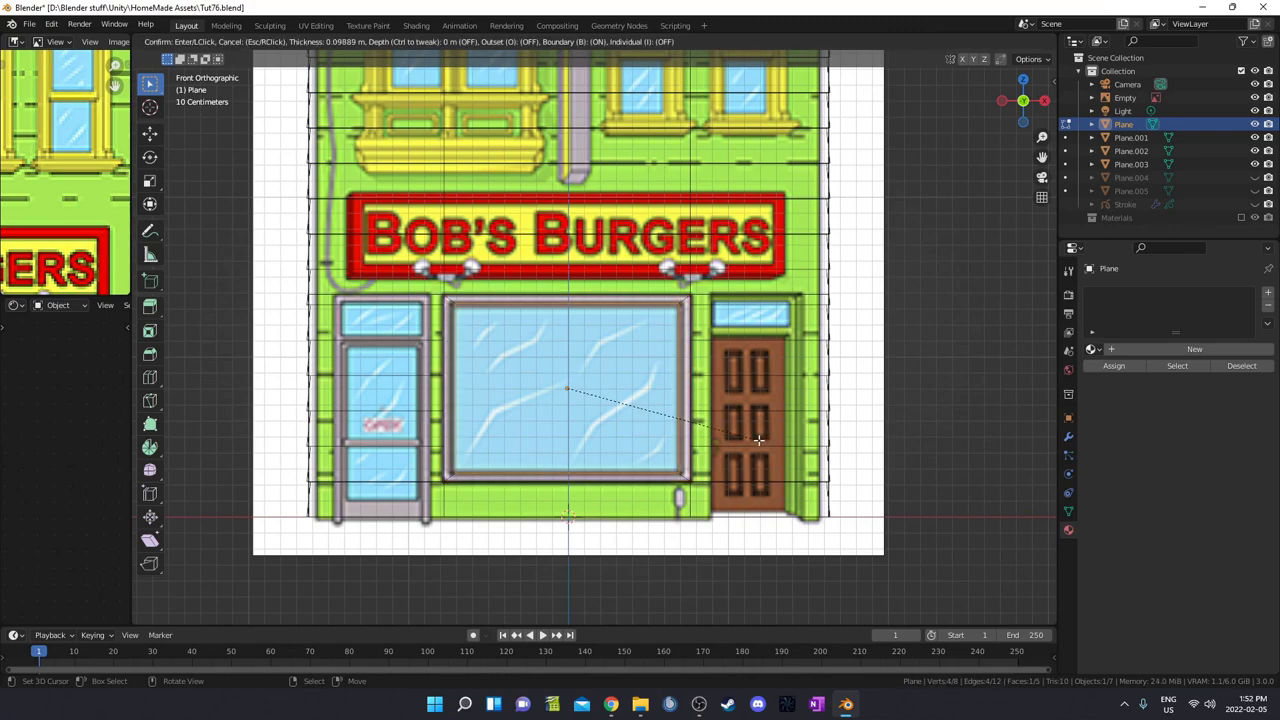
{"action": "left_click", "coordinate": [758, 440]}
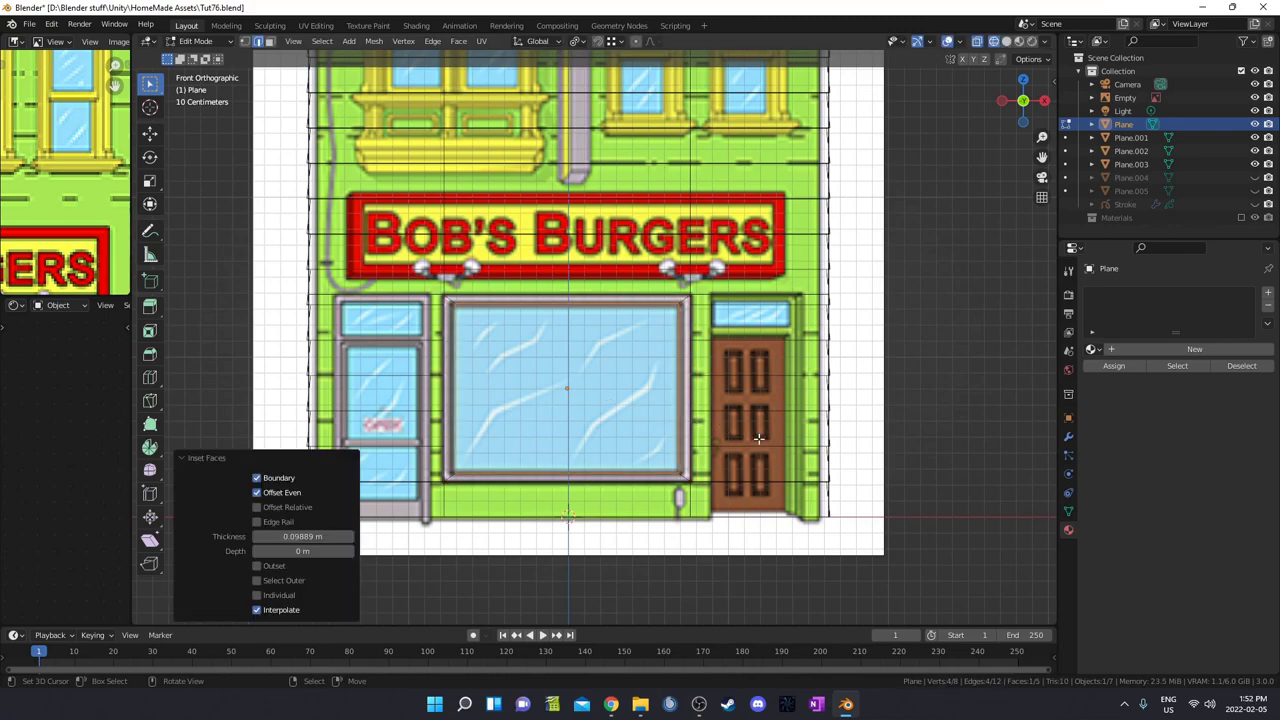
{"action": "scroll", "coordinate": [567, 370], "scroll_direction": "up", "scroll_amount": 1}
{"action": "key", "text": "s"}
{"action": "key", "text": "x"}
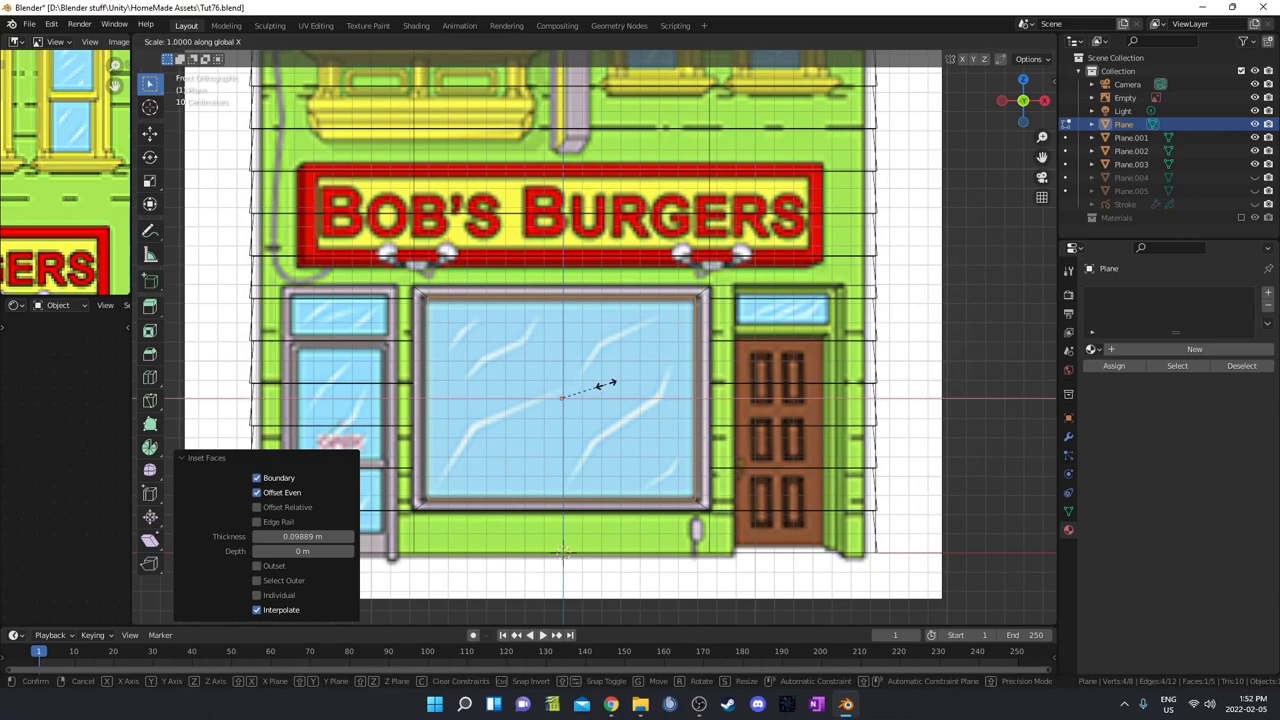
{"action": "left_click", "coordinate": [625, 384]}
Step: Extrude the inner pane face back by about 0.036 m along its normal and return to solid shading
{"action": "middle_click_drag", "start_coordinate": [625, 384], "coordinate": [524, 392]}
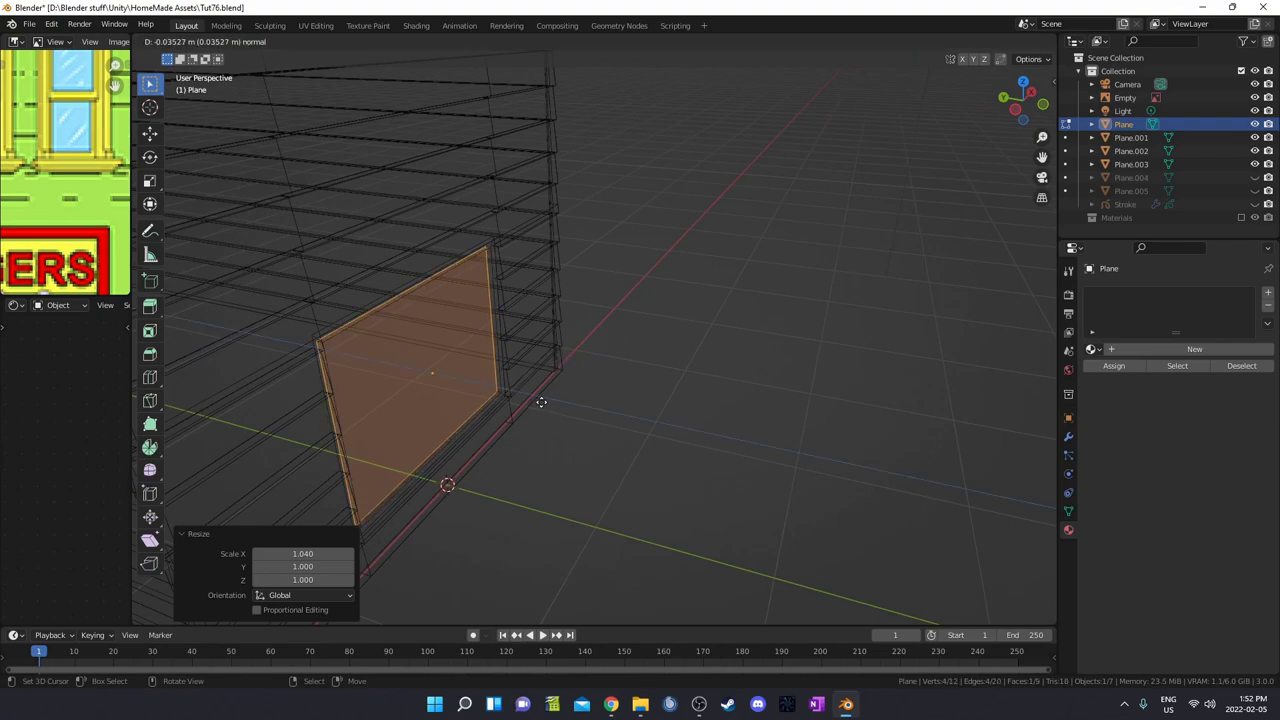
{"action": "left_click", "coordinate": [540, 401]}
{"action": "middle_click_drag", "start_coordinate": [537, 400], "coordinate": [508, 371]}
{"action": "key", "text": "z"}
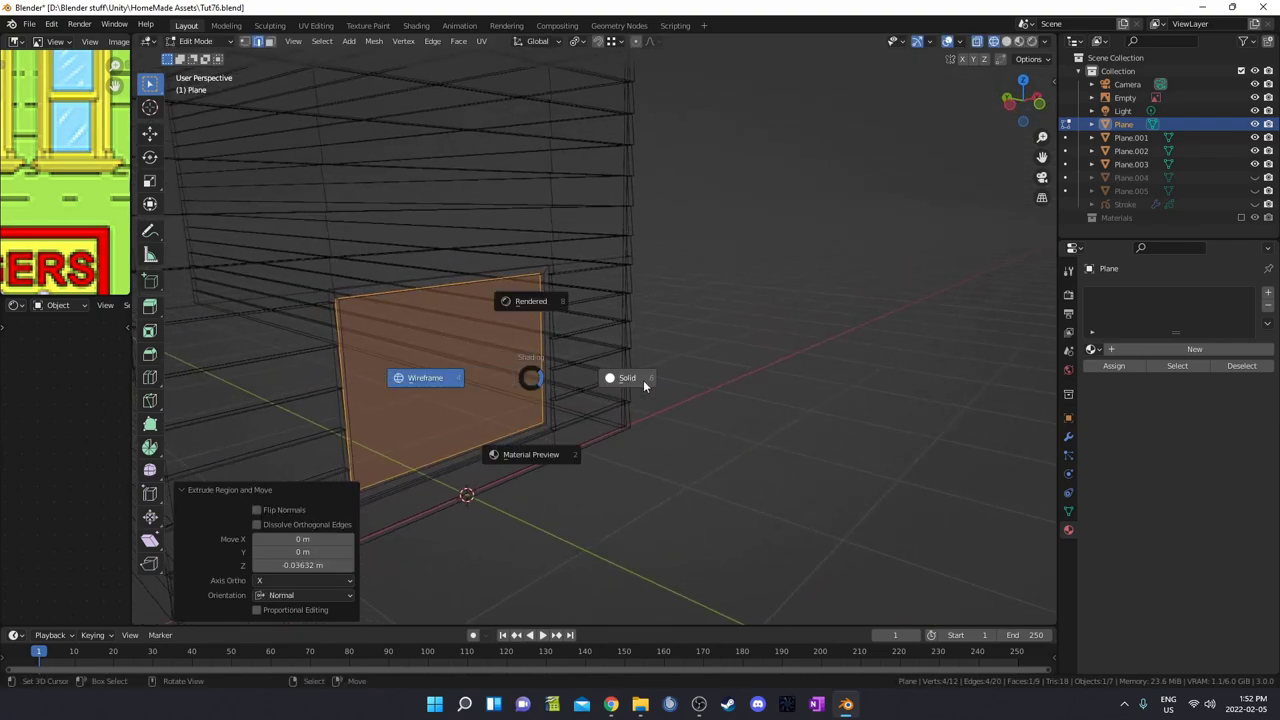
{"action": "left_click", "coordinate": [643, 380]}
Step: Select the whole linked window mesh and move it about 0.115 m outward from the wall along Y
{"action": "middle_click_drag", "start_coordinate": [622, 378], "coordinate": [511, 365]}
{"action": "key", "text": "l"}
{"action": "key", "text": "g"}
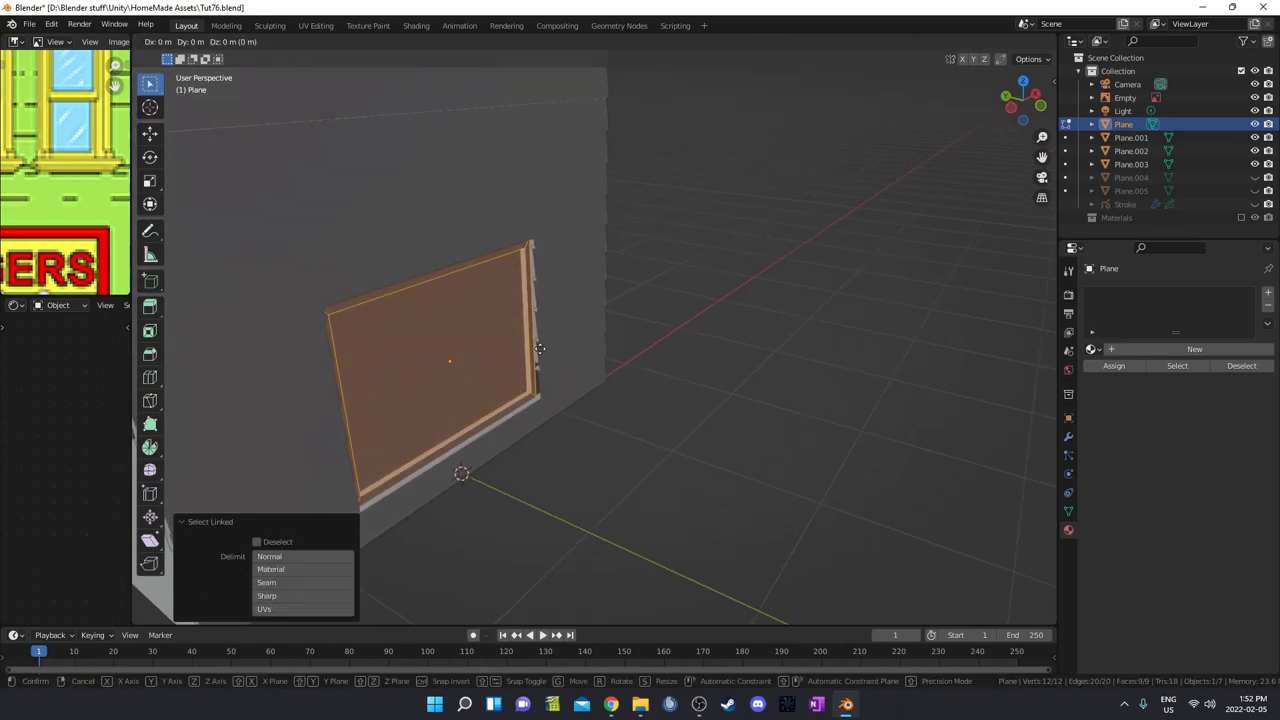
{"action": "key", "text": "y"}
{"action": "left_click", "coordinate": [553, 356]}
{"action": "middle_click_drag", "start_coordinate": [442, 309], "coordinate": [477, 323]}
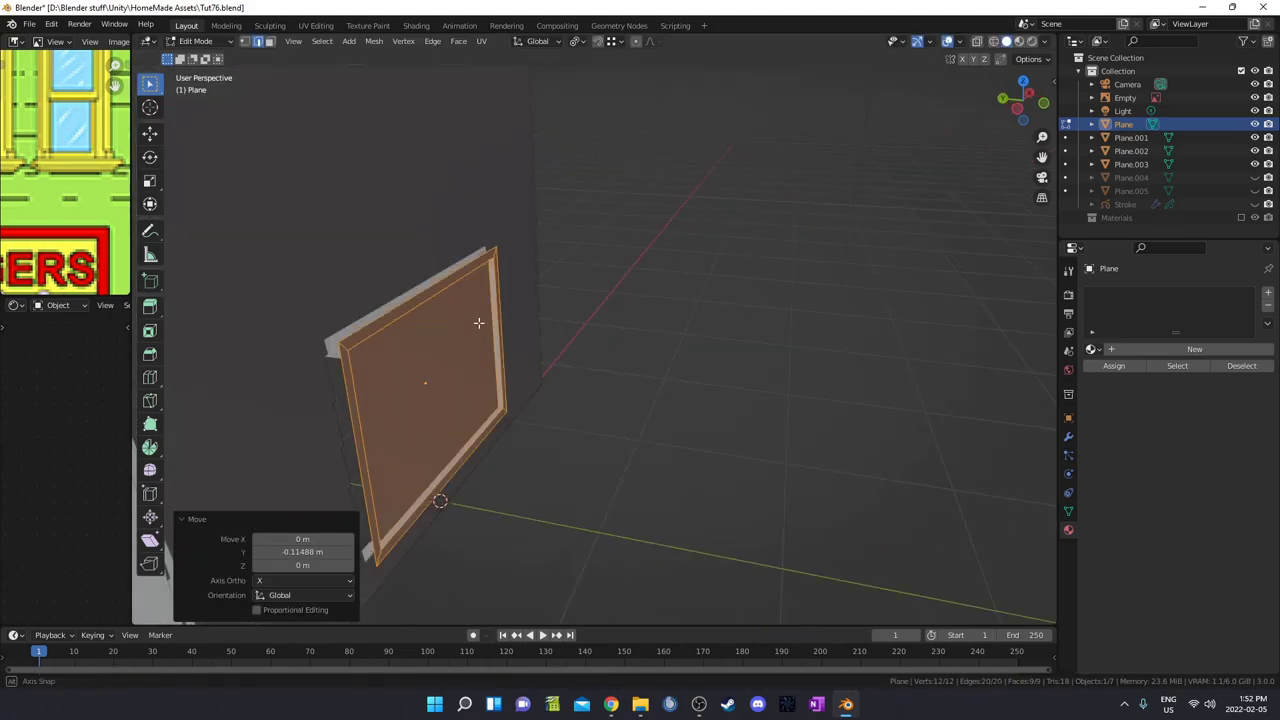
Step: Select the window frame's outer edge loop and extrude it along Y back towards the wall
{"action": "key", "text": "Tab"}
{"action": "middle_click_drag", "start_coordinate": [420, 362], "coordinate": [487, 357]}
{"action": "key", "text": "Tab"}
{"action": "left_click", "coordinate": [364, 306], "text": "alt"}
{"action": "key", "text": "e"}
{"action": "key", "text": "x"}
{"action": "key", "text": "y"}
{"action": "left_click", "coordinate": [486, 358]}
Step: Select the entire window mesh and move it about 0.052 m along Y into the wall
{"action": "middle_click_drag", "start_coordinate": [486, 358], "coordinate": [435, 380]}
{"action": "key", "text": "a"}
{"action": "key", "text": "g"}
{"action": "key", "text": "y"}
{"action": "left_click", "coordinate": [534, 383]}
{"action": "scroll", "coordinate": [436, 381], "scroll_direction": "up", "scroll_amount": 2}
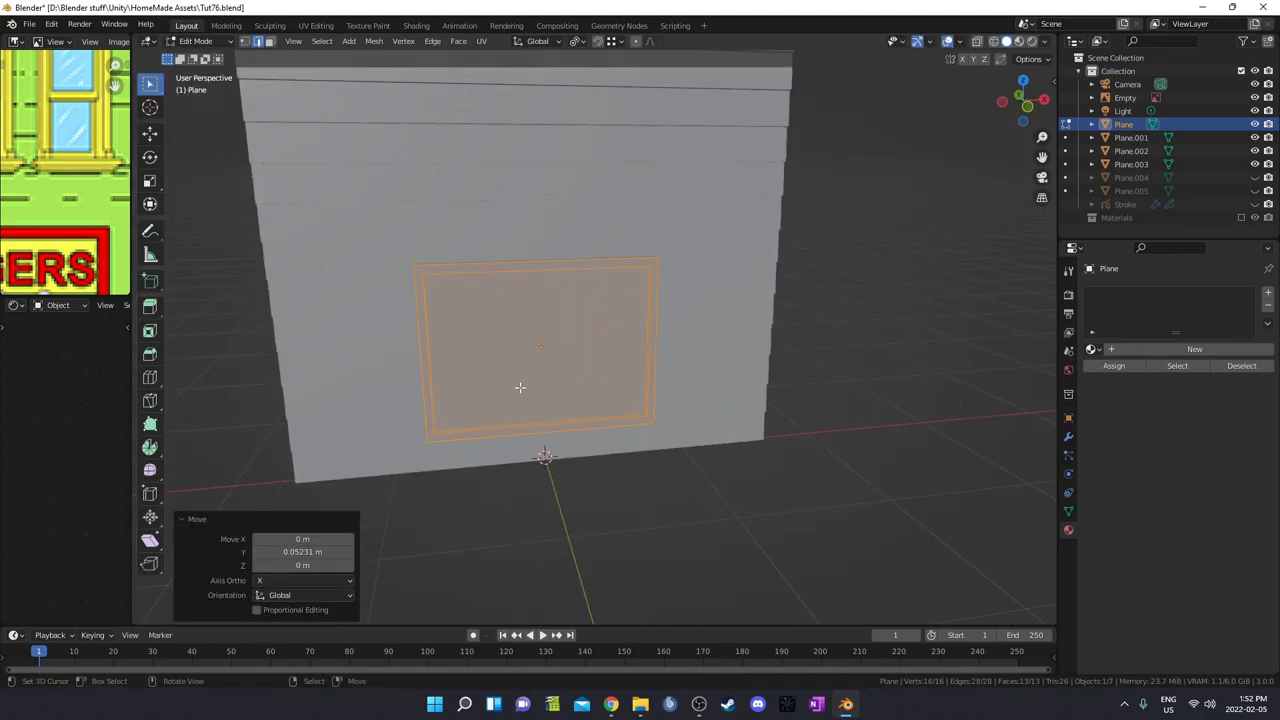
Step: Select all the frame faces around the glass pane and give the window the existing Grey material
{"action": "key", "text": "alt+a"}
{"action": "middle_click_drag", "start_coordinate": [563, 389], "coordinate": [543, 371]}
{"action": "left_click", "coordinate": [545, 367]}
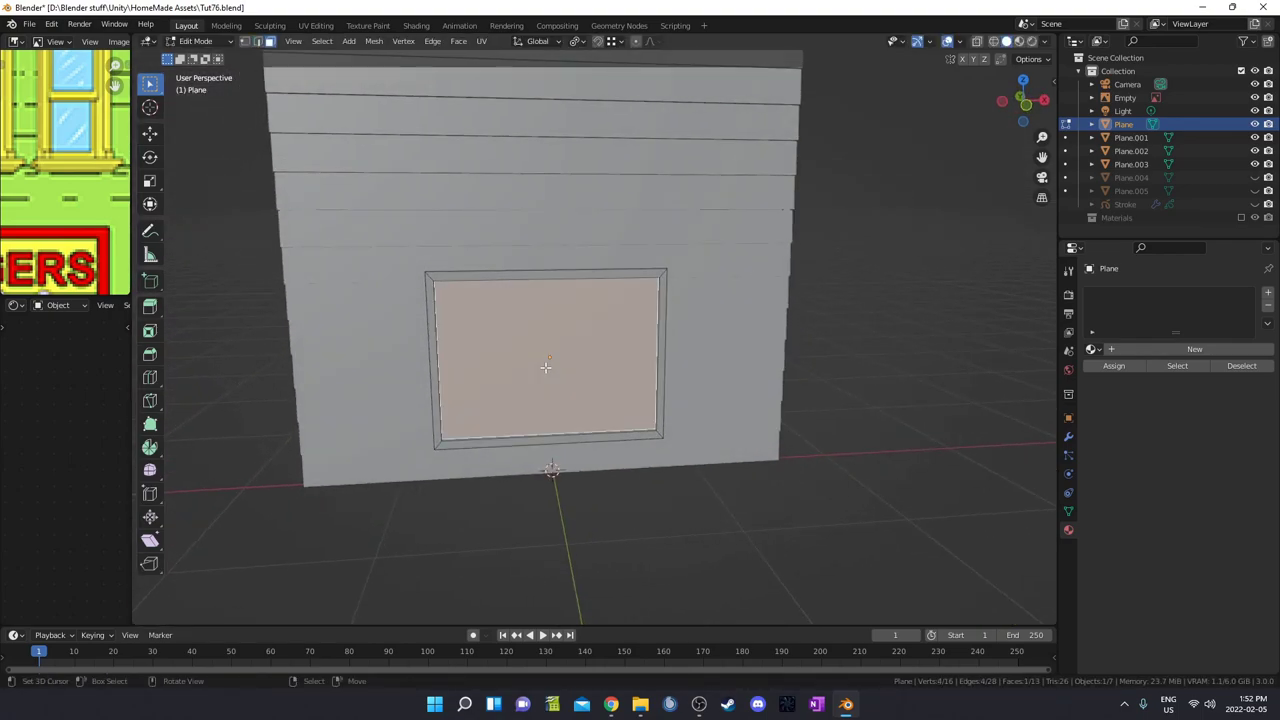
{"action": "left_click", "coordinate": [440, 283], "text": "alt"}
{"action": "middle_click_drag", "start_coordinate": [561, 355], "coordinate": [678, 363]}
{"action": "key", "text": "ctrl+KP_Add"}
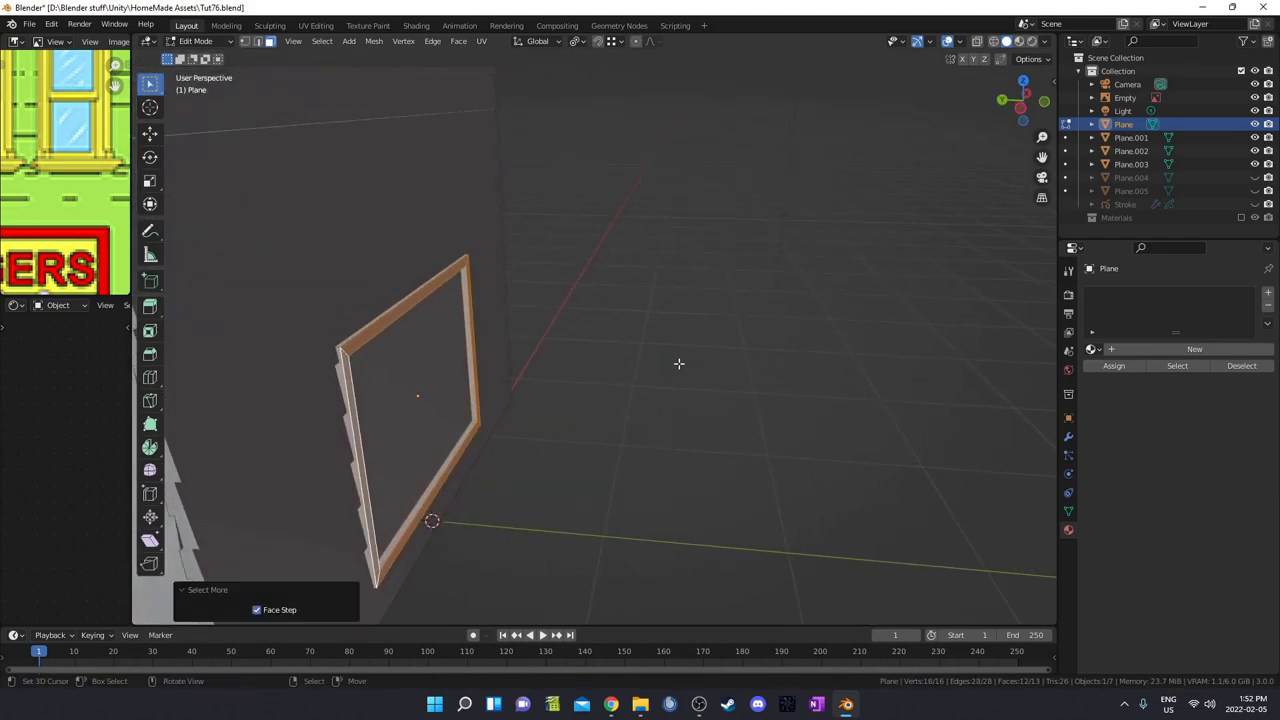
{"action": "middle_click_drag", "start_coordinate": [681, 443], "coordinate": [658, 427]}
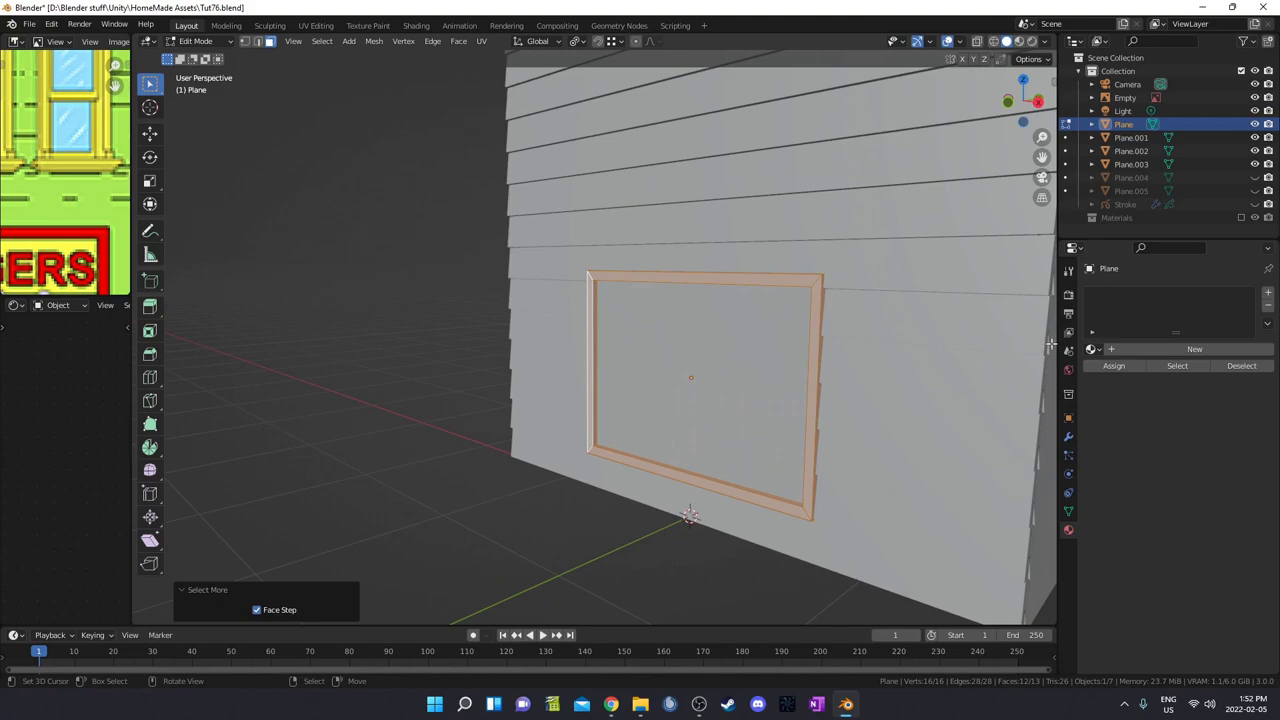
{"action": "left_click", "coordinate": [1091, 349]}
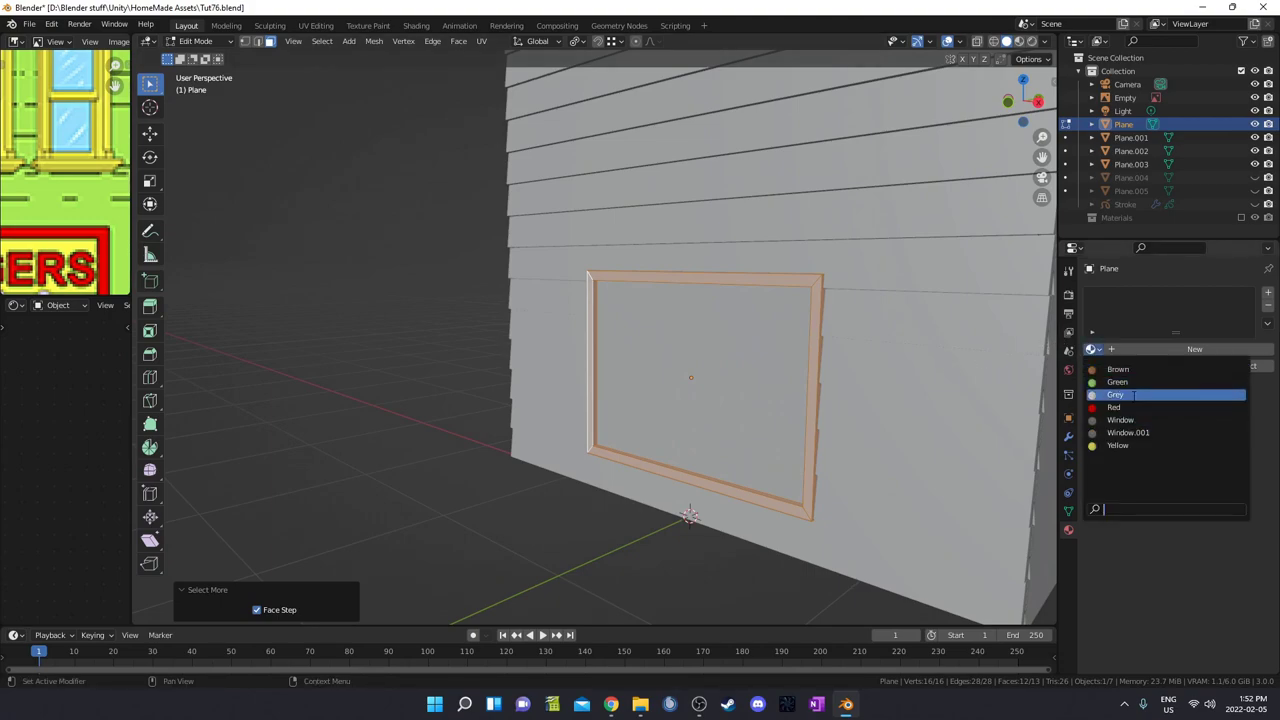
{"action": "left_click", "coordinate": [1136, 396]}
{"action": "middle_click_drag", "start_coordinate": [477, 354], "coordinate": [933, 349]}
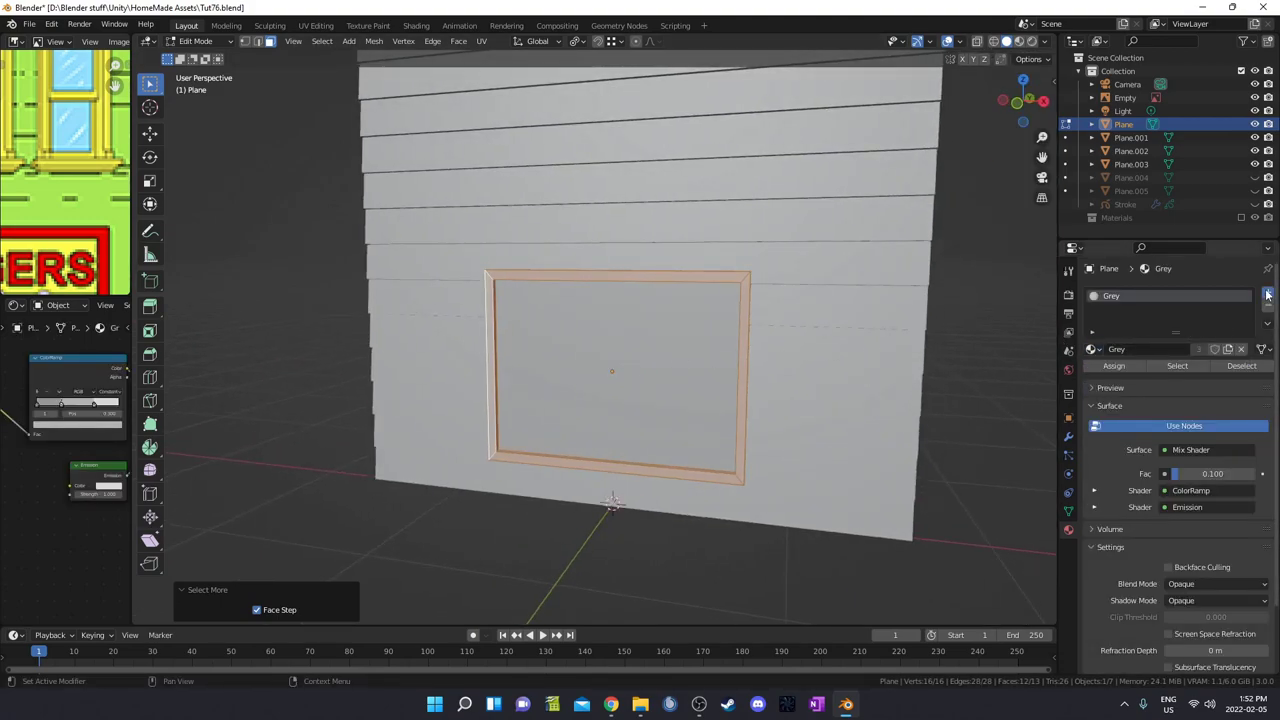
Step: Add a second material slot with Window.001 and assign it to the glass pane face, using rendered shading
{"action": "left_click", "coordinate": [1267, 295]}
{"action": "left_click", "coordinate": [1091, 375]}
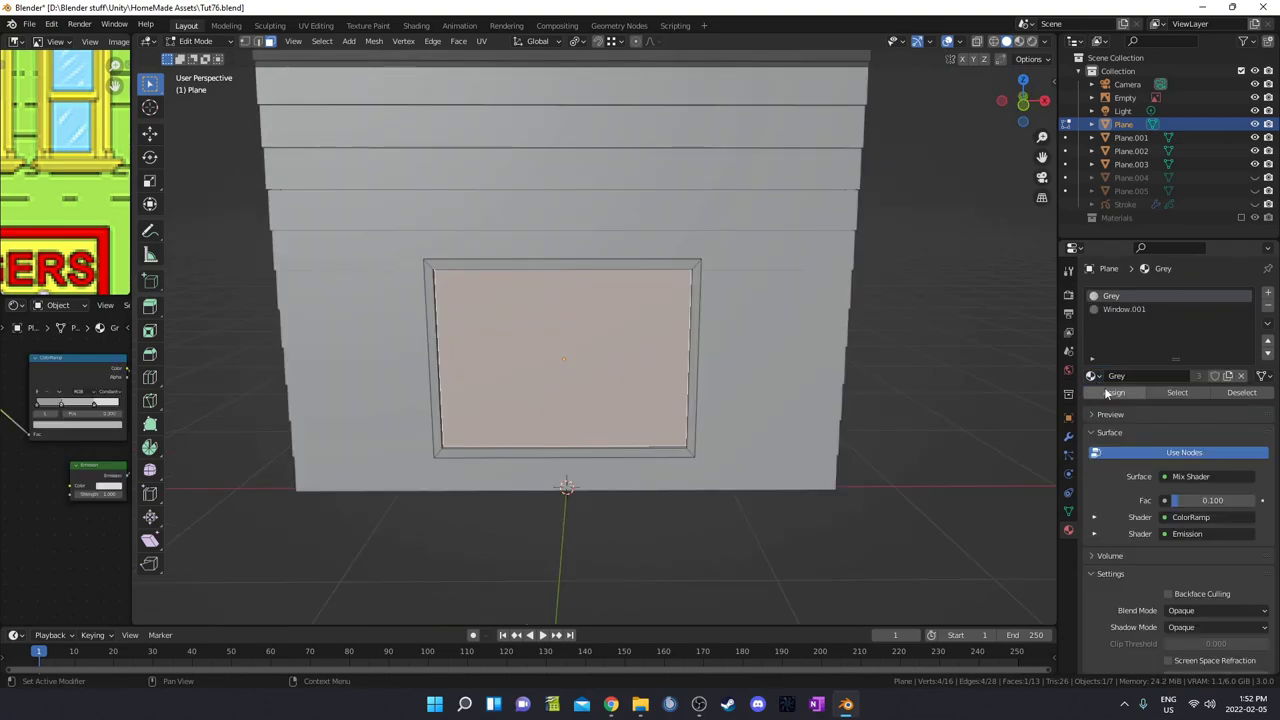
{"action": "key", "text": "z"}
{"action": "left_click", "coordinate": [671, 338]}
{"action": "mouse_move", "coordinate": [702, 439]}
{"action": "middle_mouse_down"}
{"action": "mouse_move", "coordinate": [637, 404]}
{"action": "mouse_move", "coordinate": [703, 466]}
{"action": "mouse_move", "coordinate": [766, 463]}
{"action": "middle_mouse_up"}
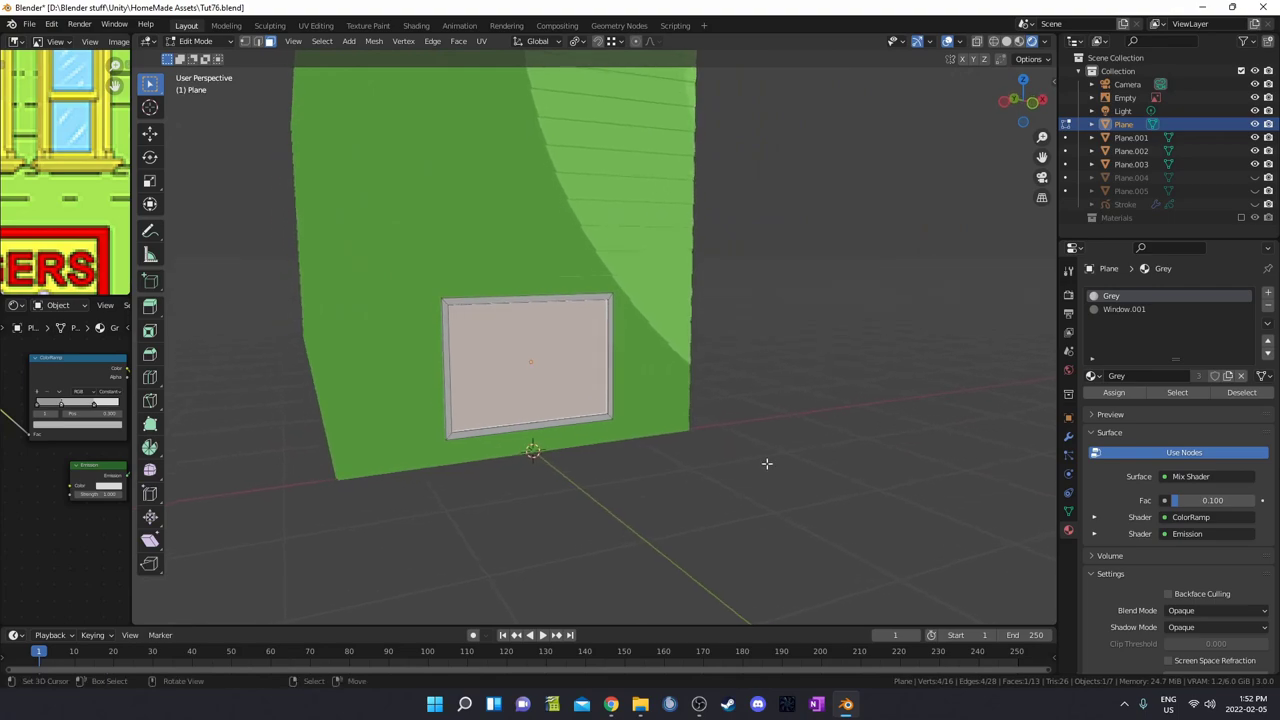
{"action": "left_click", "coordinate": [1139, 308]}
{"action": "left_click", "coordinate": [1117, 396]}
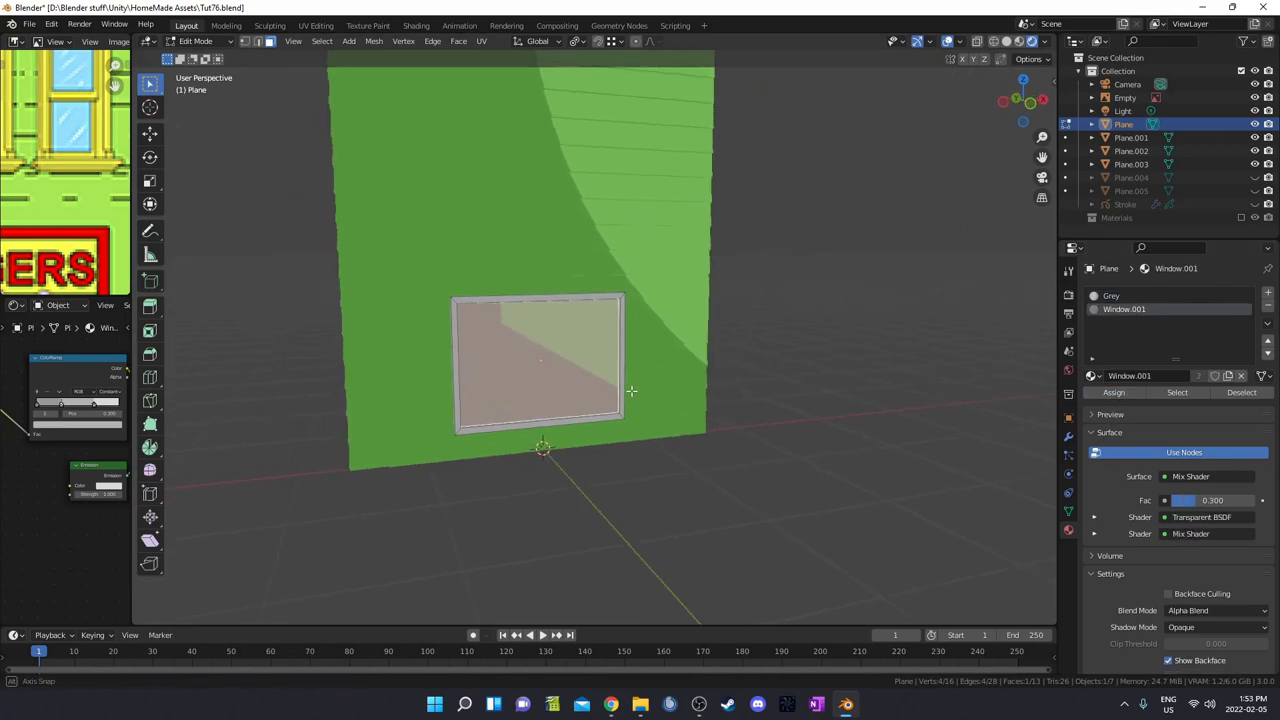
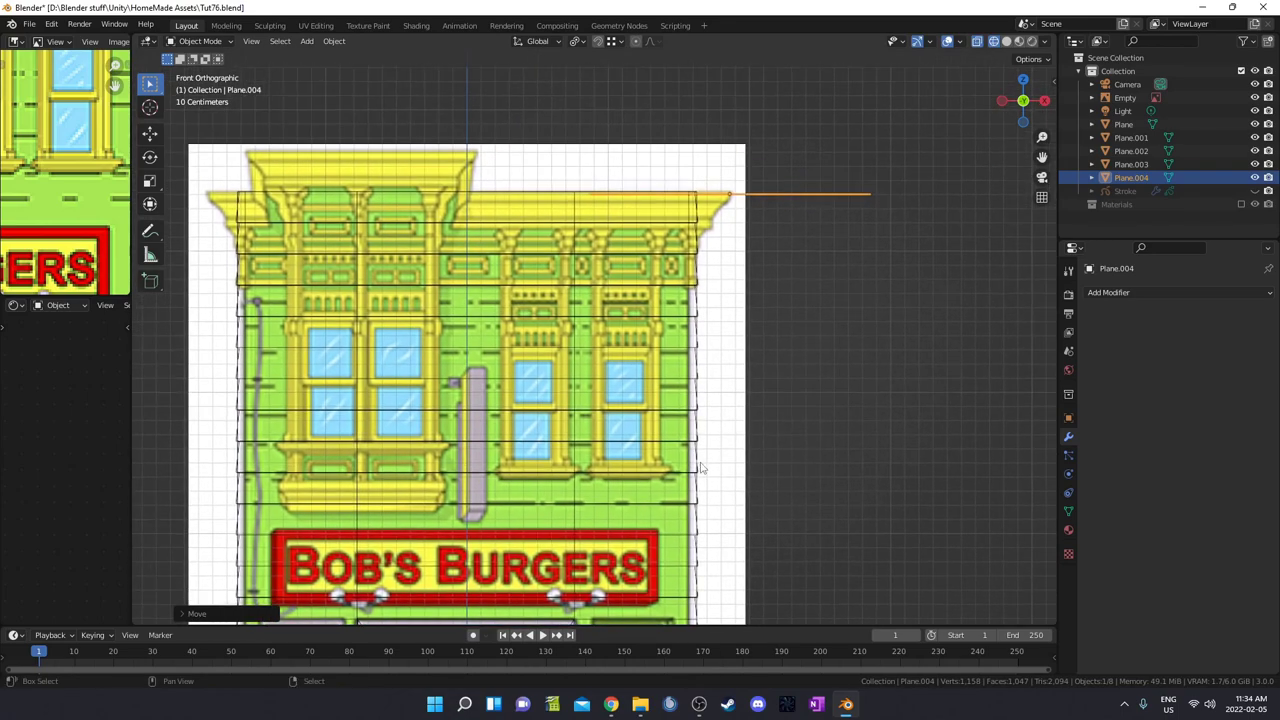
Step: Merge the new plane's vertices at their center into a single vertex, working in front view
{"action": "middle_click_drag", "start_coordinate": [857, 291], "coordinate": [843, 320]}
{"action": "key", "text": "KP_1"}
{"action": "key", "text": "F3"}
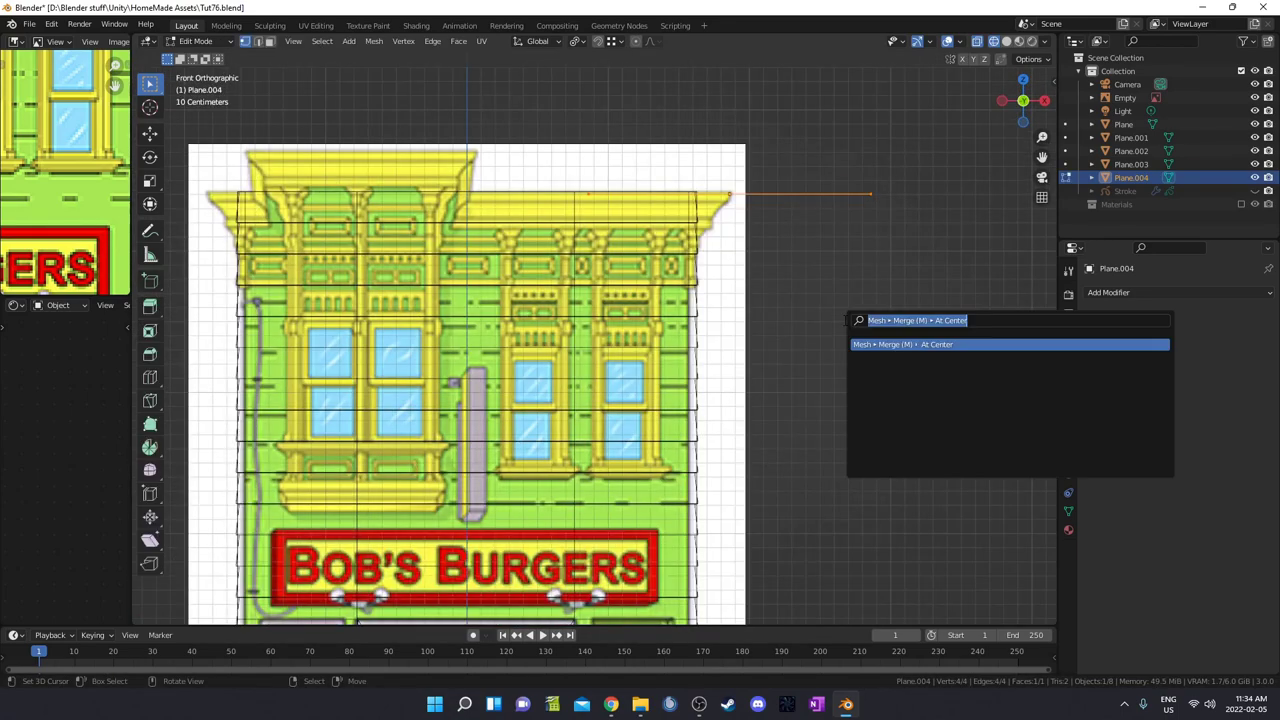
{"action": "type", "text": "merge"}
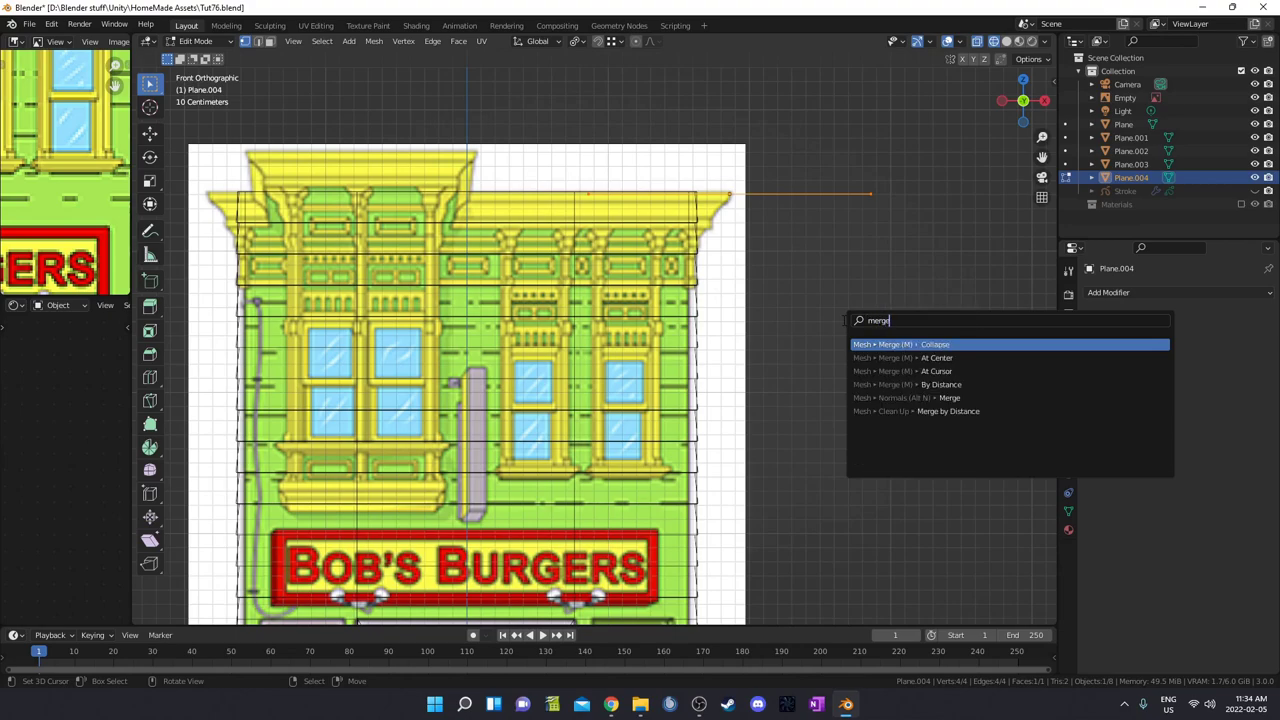
{"action": "key", "text": "Down"}
{"action": "key", "text": "Return"}
Step: Move the single vertex to the upper outer corner of the yellow roof cornice and fine-tune the object's position
{"action": "scroll", "coordinate": [800, 240], "scroll_direction": "up", "scroll_amount": 1}
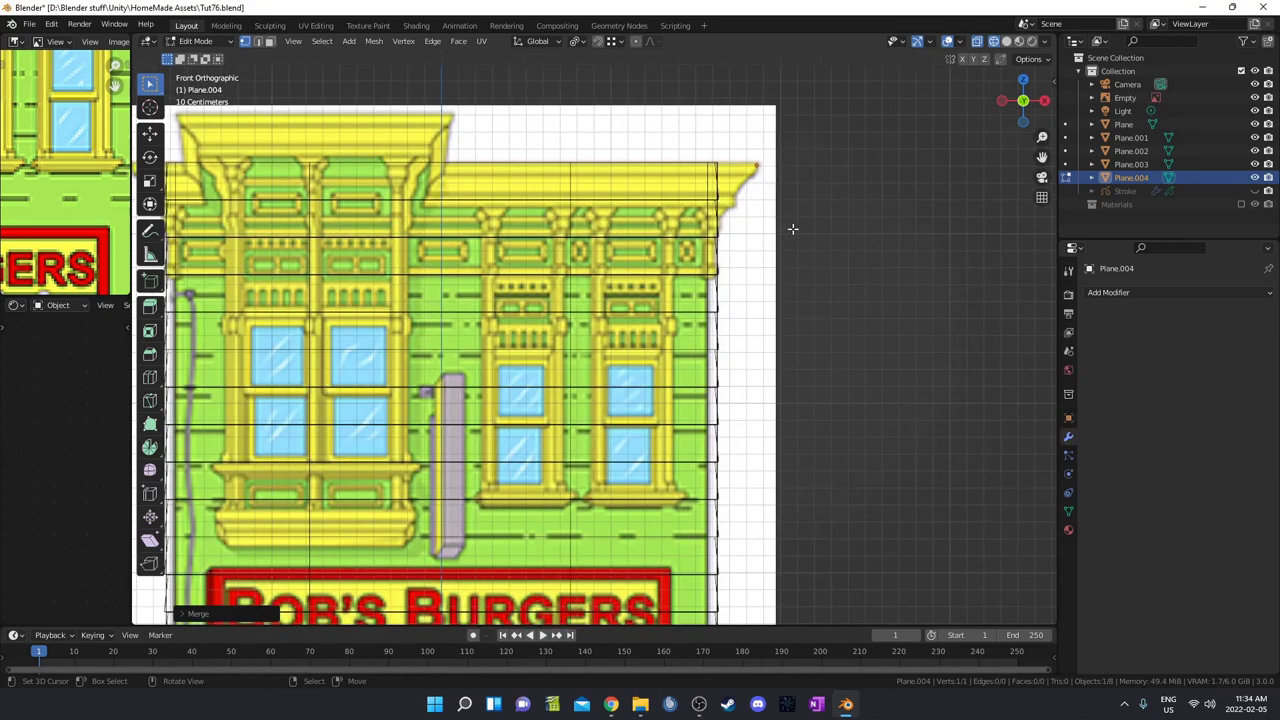
{"action": "key", "text": "g"}
{"action": "left_click", "coordinate": [824, 212]}
{"action": "scroll", "coordinate": [815, 228], "scroll_direction": "up", "scroll_amount": 4}
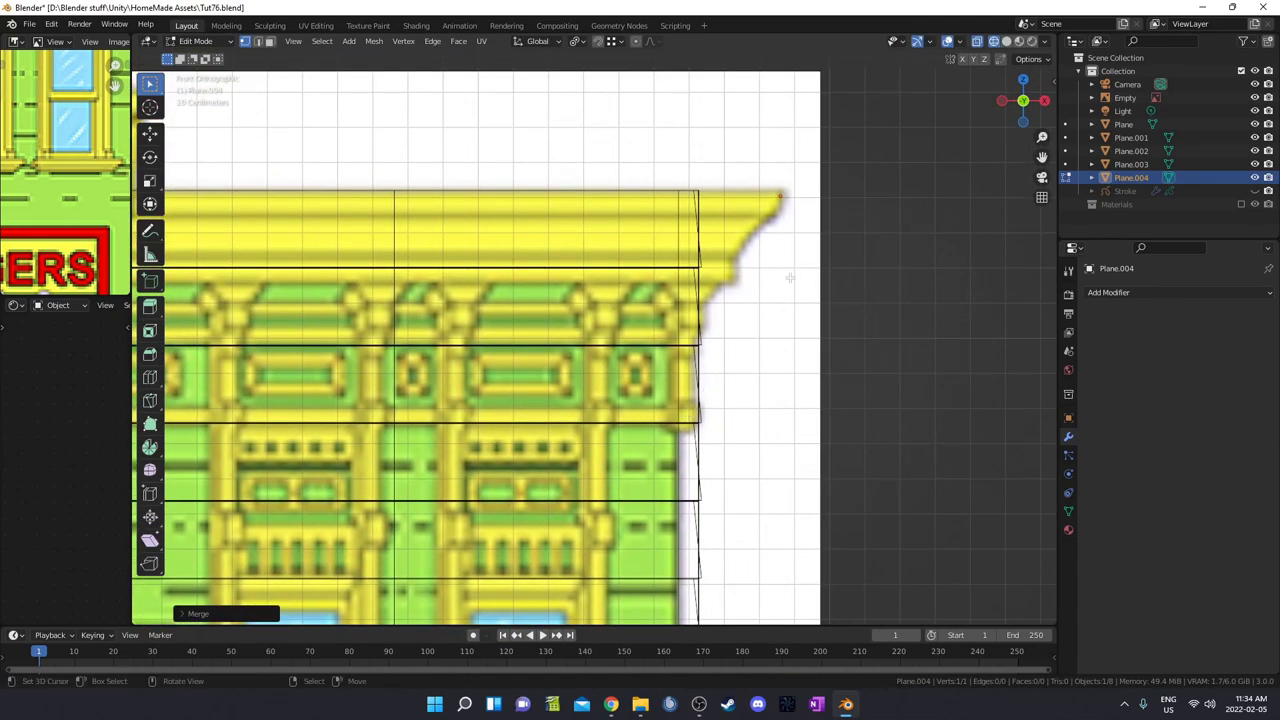
{"action": "key", "text": "Tab"}
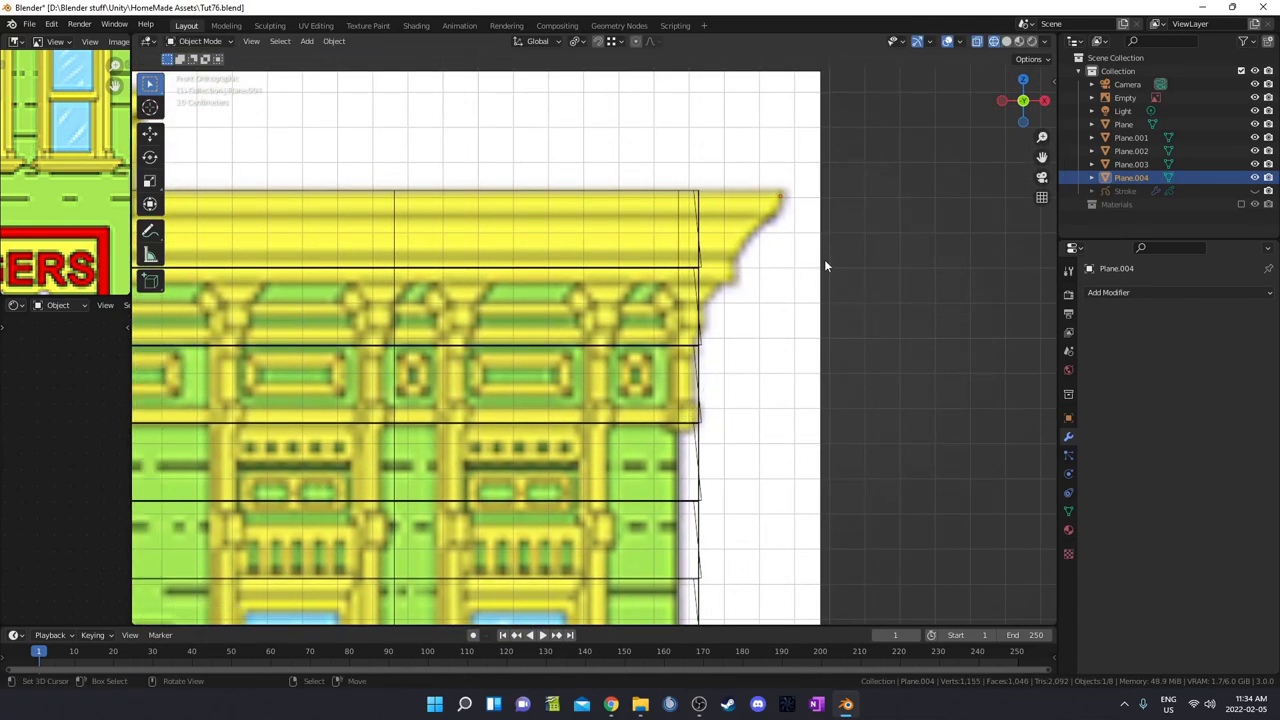
{"action": "key", "text": "g"}
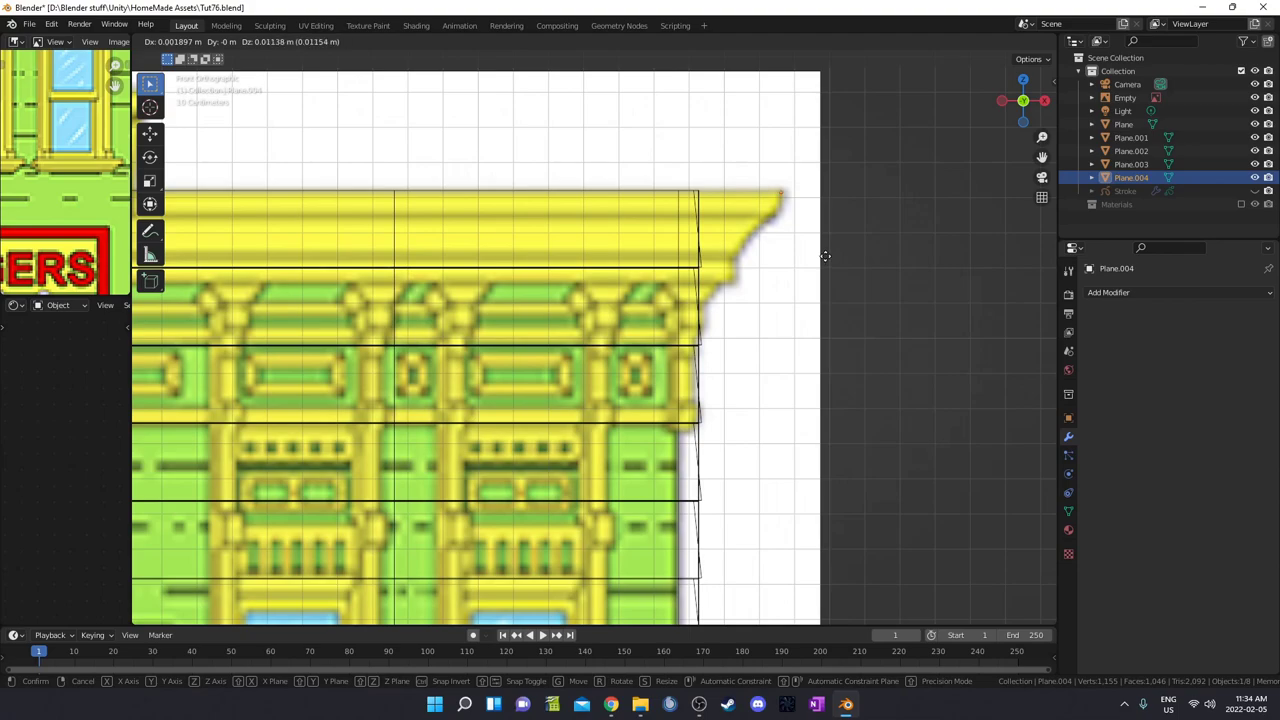
{"action": "left_click", "coordinate": [825, 256]}
Step: In Edit Mode, extrude the cornice corner vertex straight down the trim edge, and extrude again about 0.034 m inward along X
{"action": "key", "text": "Tab"}
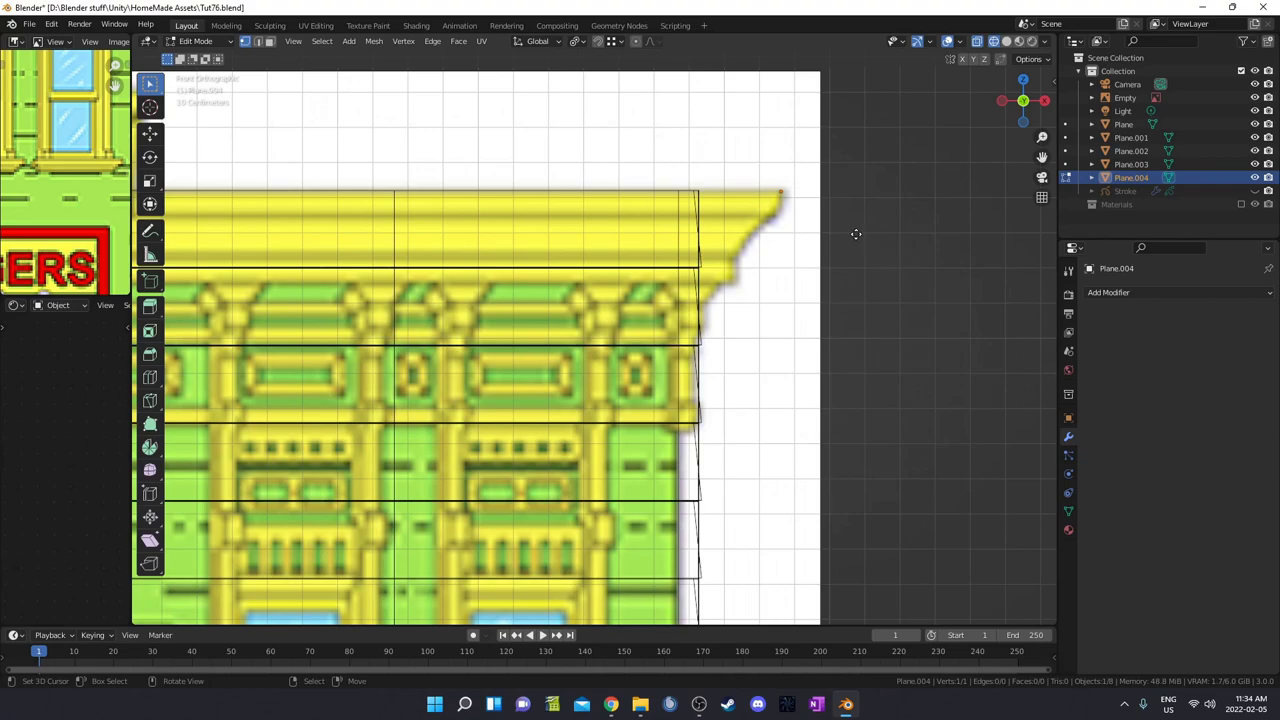
{"action": "key", "text": "g"}
{"action": "key", "text": "z"}
{"action": "left_click", "coordinate": [856, 258]}
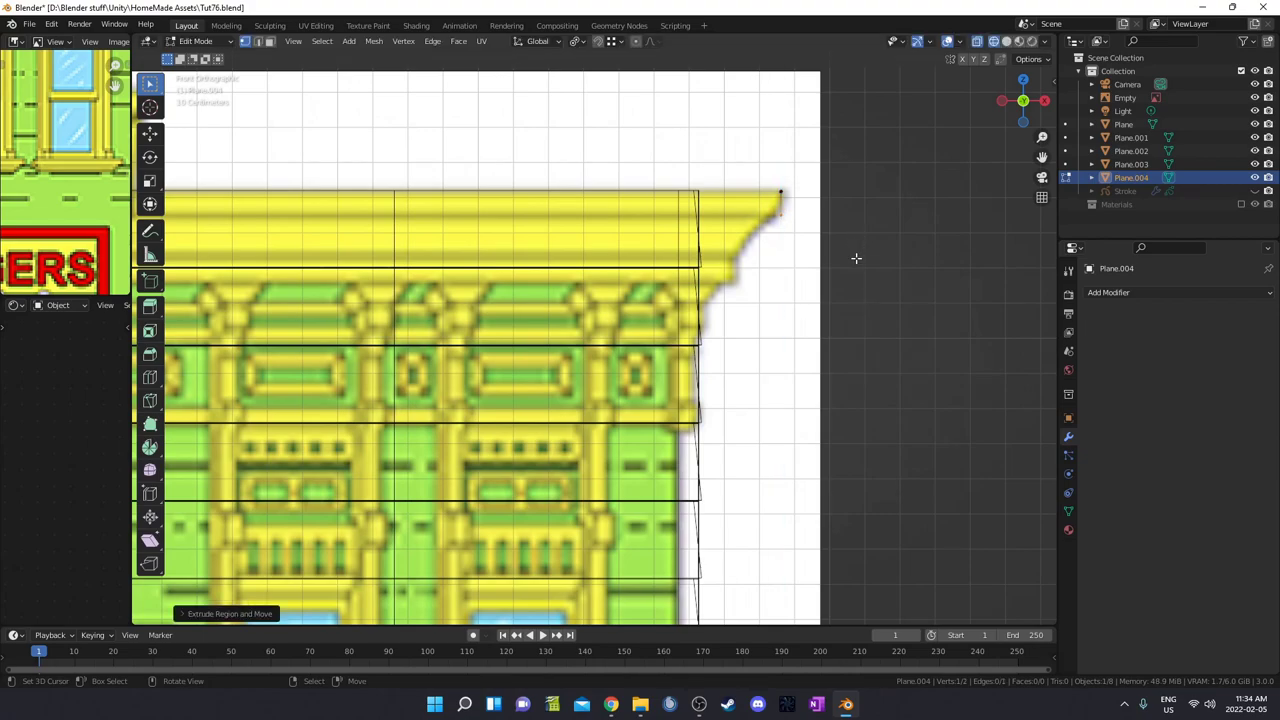
{"action": "key", "text": "e"}
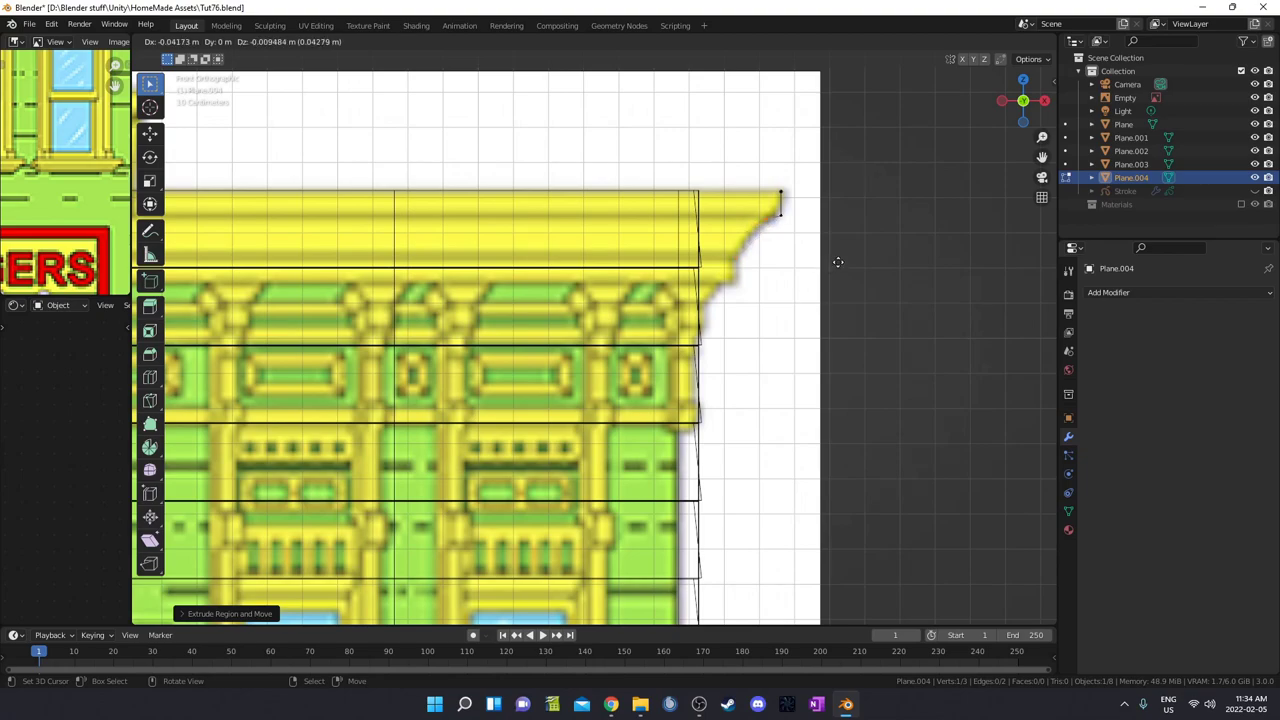
{"action": "key", "text": "x"}
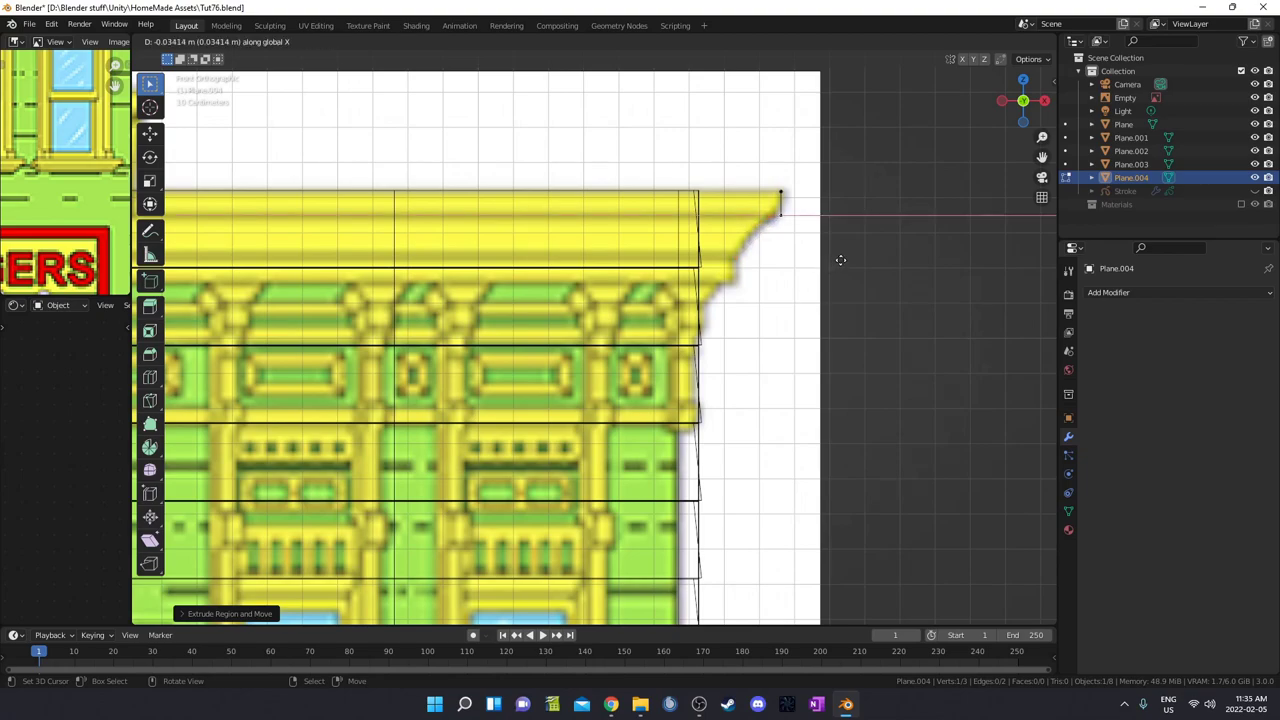
{"action": "left_click", "coordinate": [841, 260]}
Step: Extrude the profile diagonally inward to the bottom of the cornice curve, and extrude about 0.087 m straight down along Z
{"action": "key", "text": "e"}
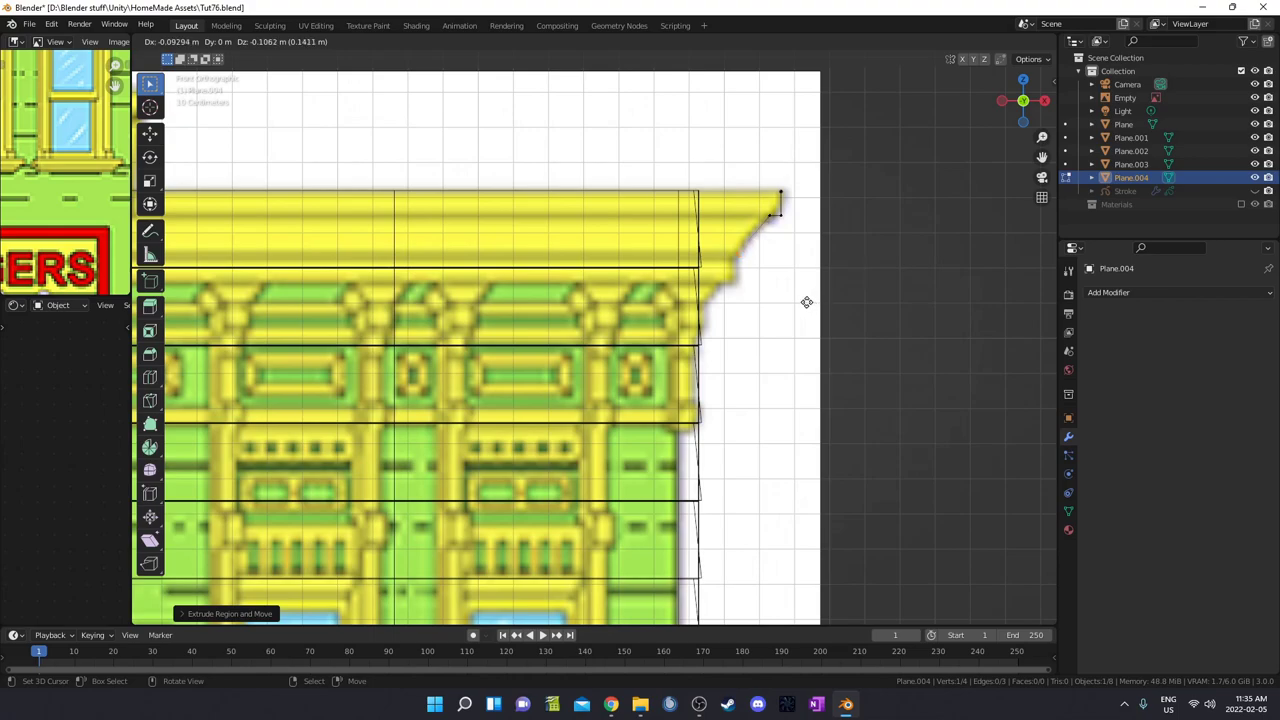
{"action": "left_click", "coordinate": [806, 302]}
{"action": "key", "text": "e"}
{"action": "key", "text": "z"}
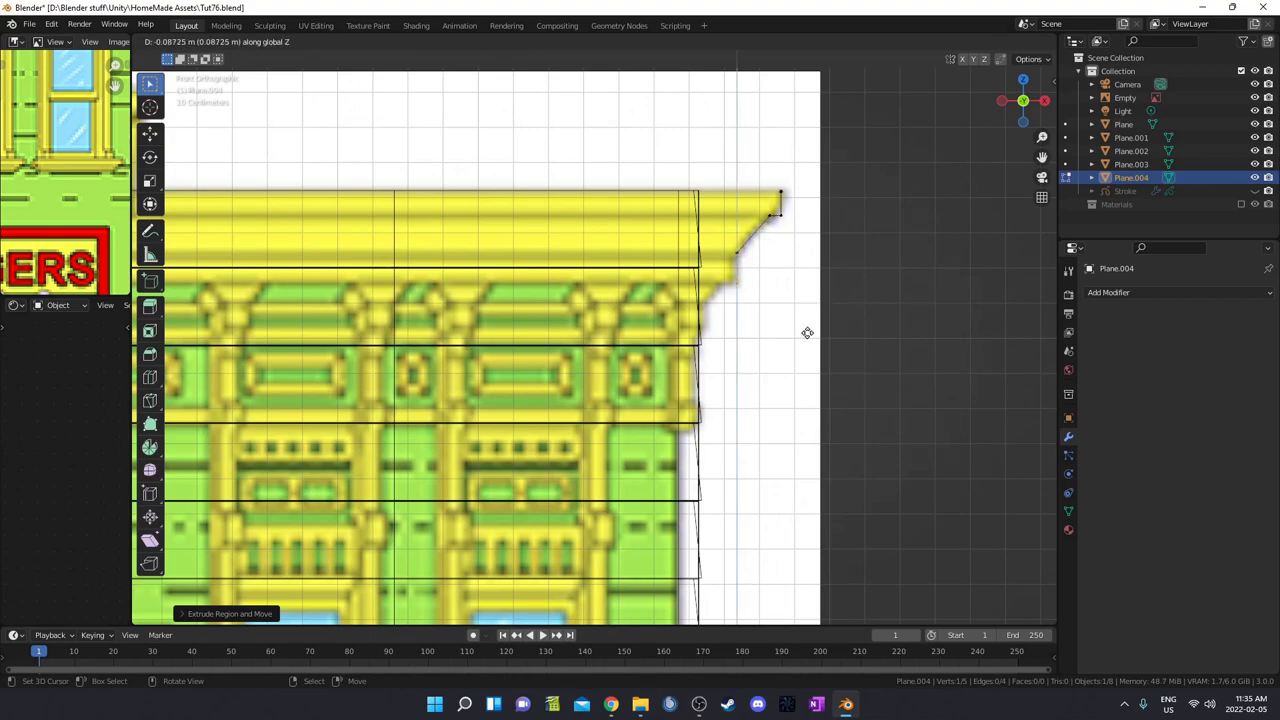
{"action": "left_click", "coordinate": [807, 332]}
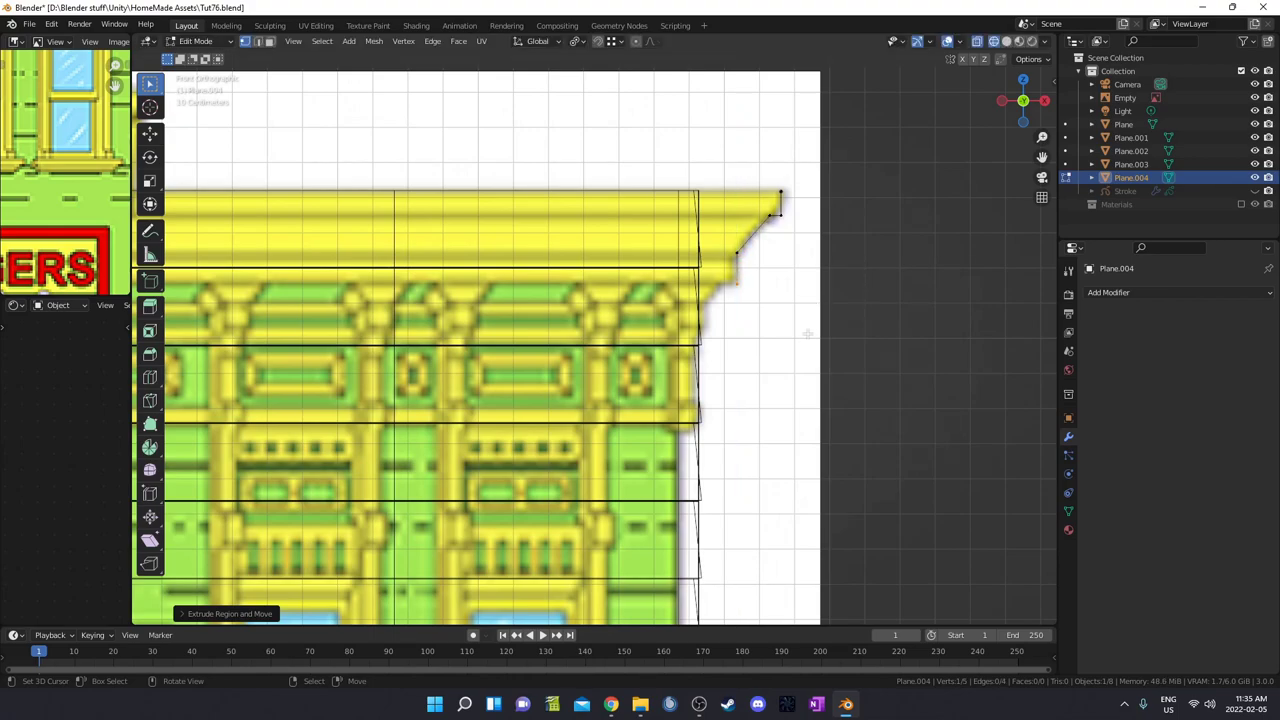
Step: Subdivide the diagonal edge of the cornice profile with two cuts
{"action": "right_click", "coordinate": [746, 245]}
{"action": "right_click", "coordinate": [768, 218], "text": "shift"}
{"action": "middle_click_drag", "start_coordinate": [752, 287], "coordinate": [693, 291], "text": "shift"}
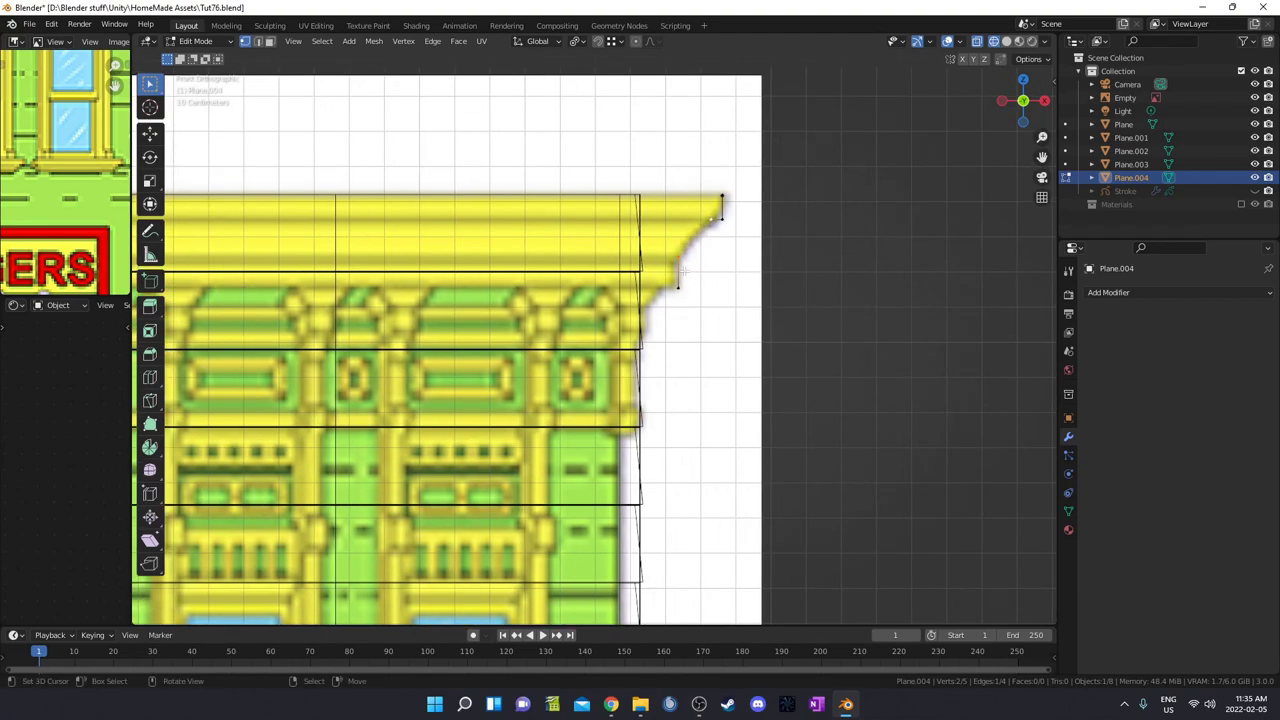
{"action": "right_click", "coordinate": [664, 272]}
{"action": "left_click", "coordinate": [648, 289]}
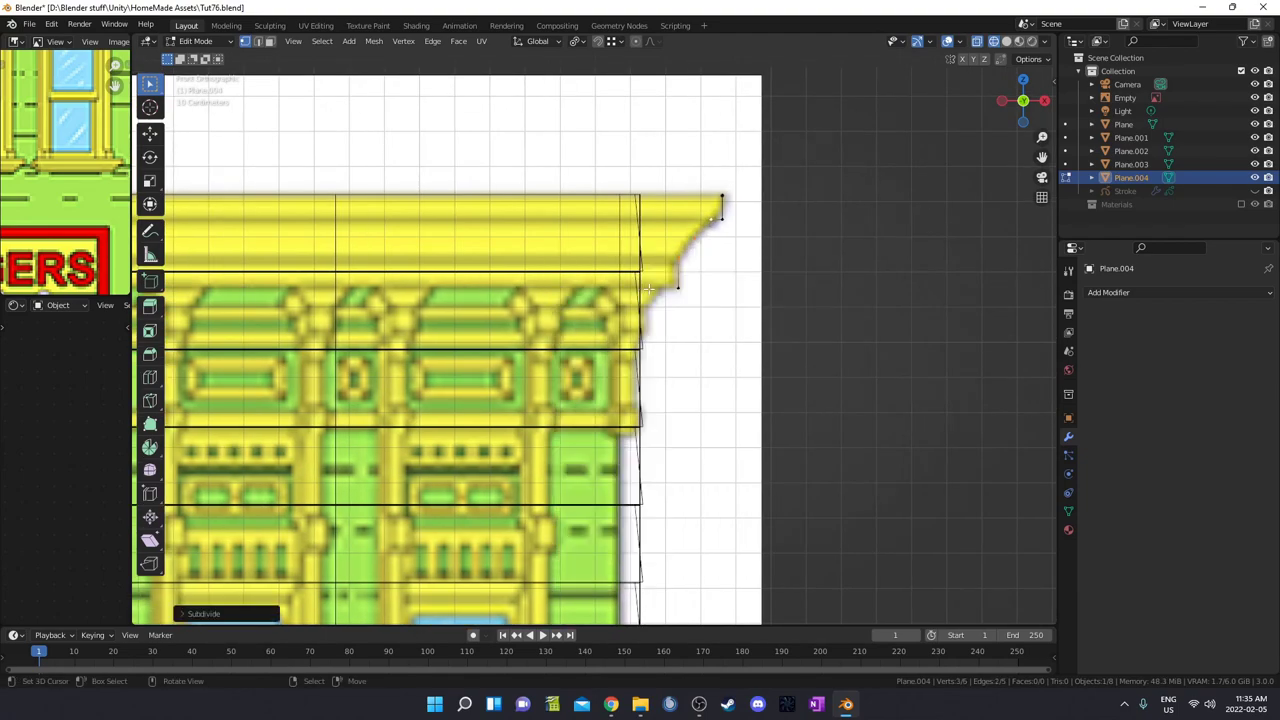
{"action": "left_click", "coordinate": [194, 614]}
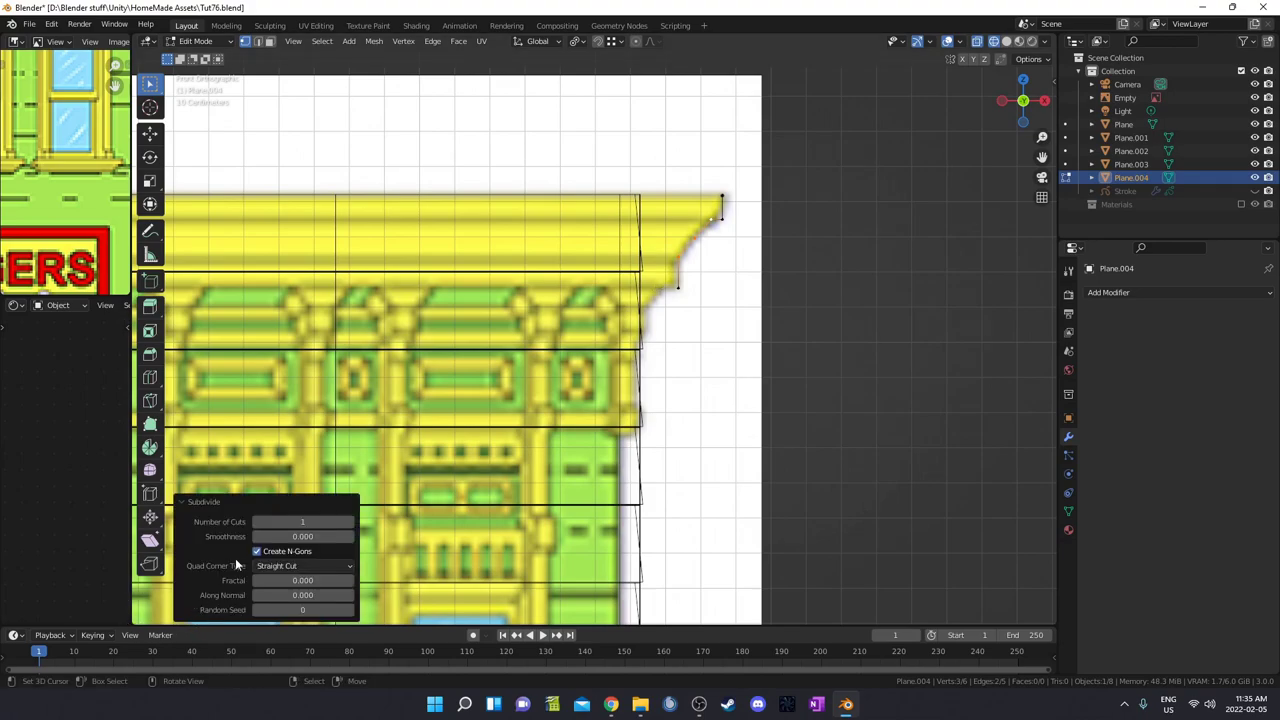
{"action": "left_click", "coordinate": [349, 522]}
Step: Move and scale the two new vertices so the diagonal section follows the concave curve of the reference cornice
{"action": "left_click", "coordinate": [691, 254]}
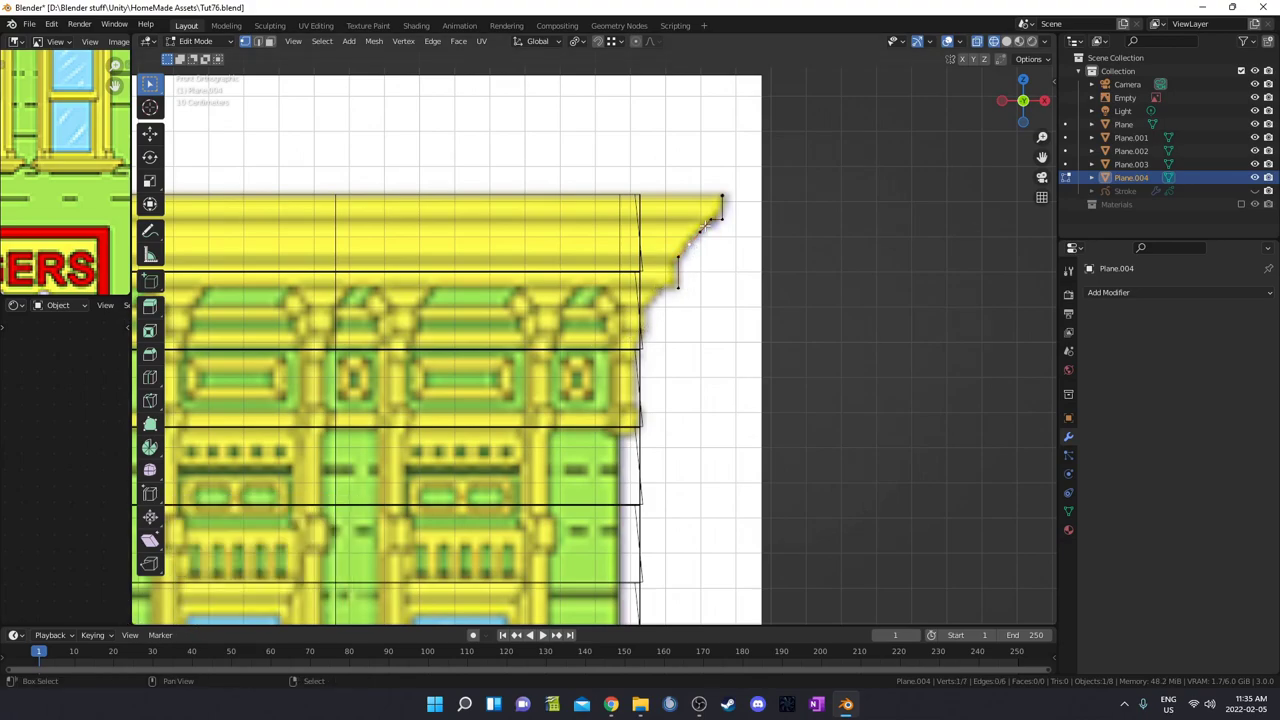
{"action": "key", "text": "g"}
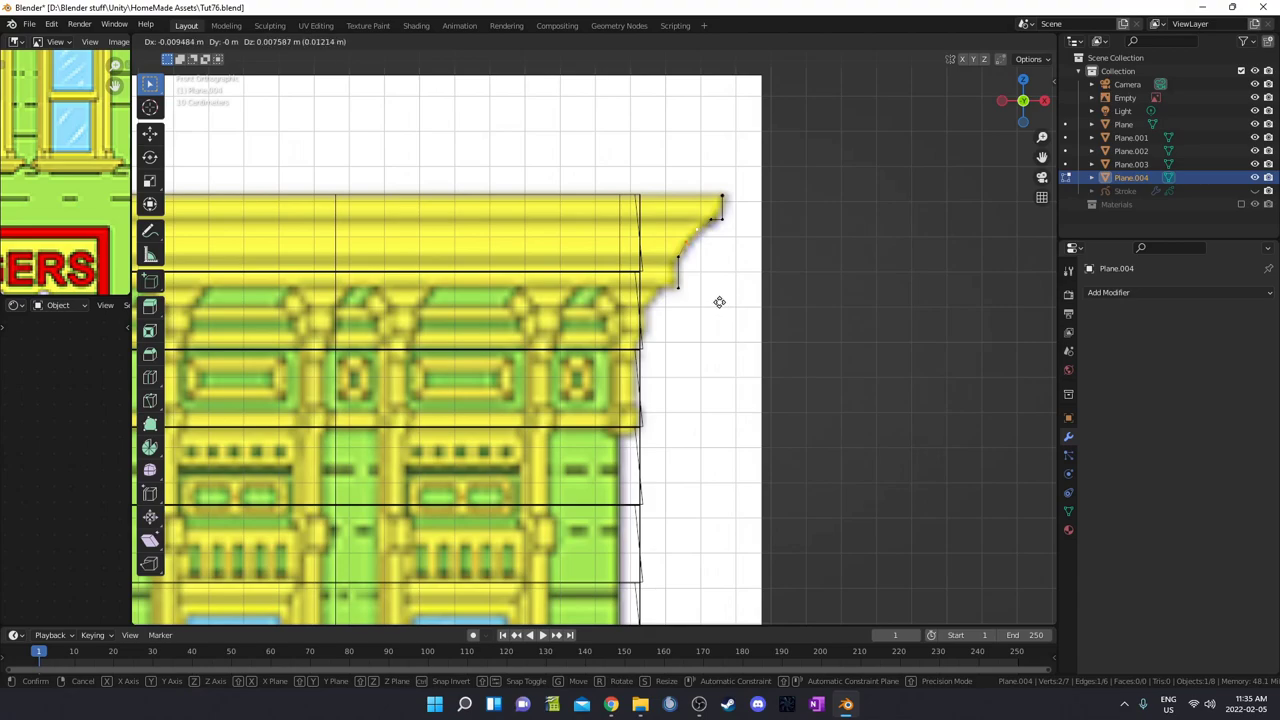
{"action": "left_click", "coordinate": [717, 303]}
{"action": "scroll", "coordinate": [690, 303], "scroll_direction": "up", "scroll_amount": 2}
{"action": "scroll", "coordinate": [690, 303], "scroll_direction": "down", "scroll_amount": 1}
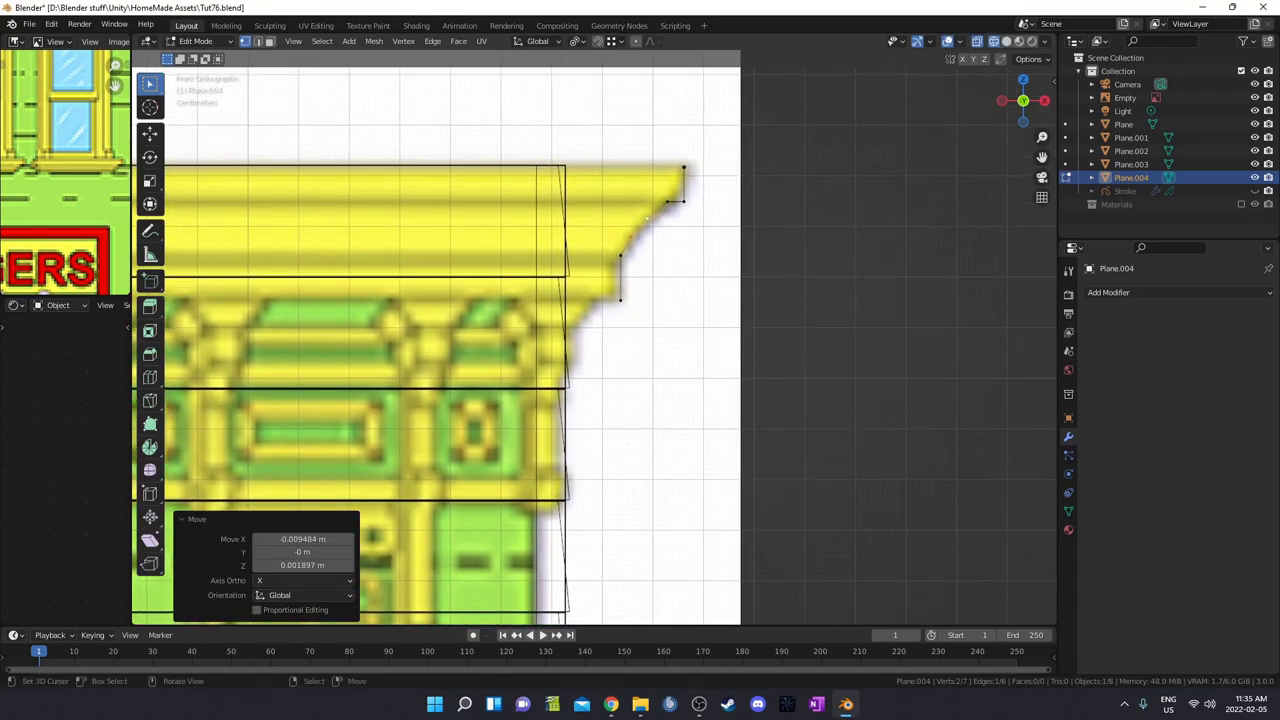
{"action": "key", "text": "s"}
{"action": "left_click", "coordinate": [654, 334]}
{"action": "left_click", "coordinate": [680, 201]}
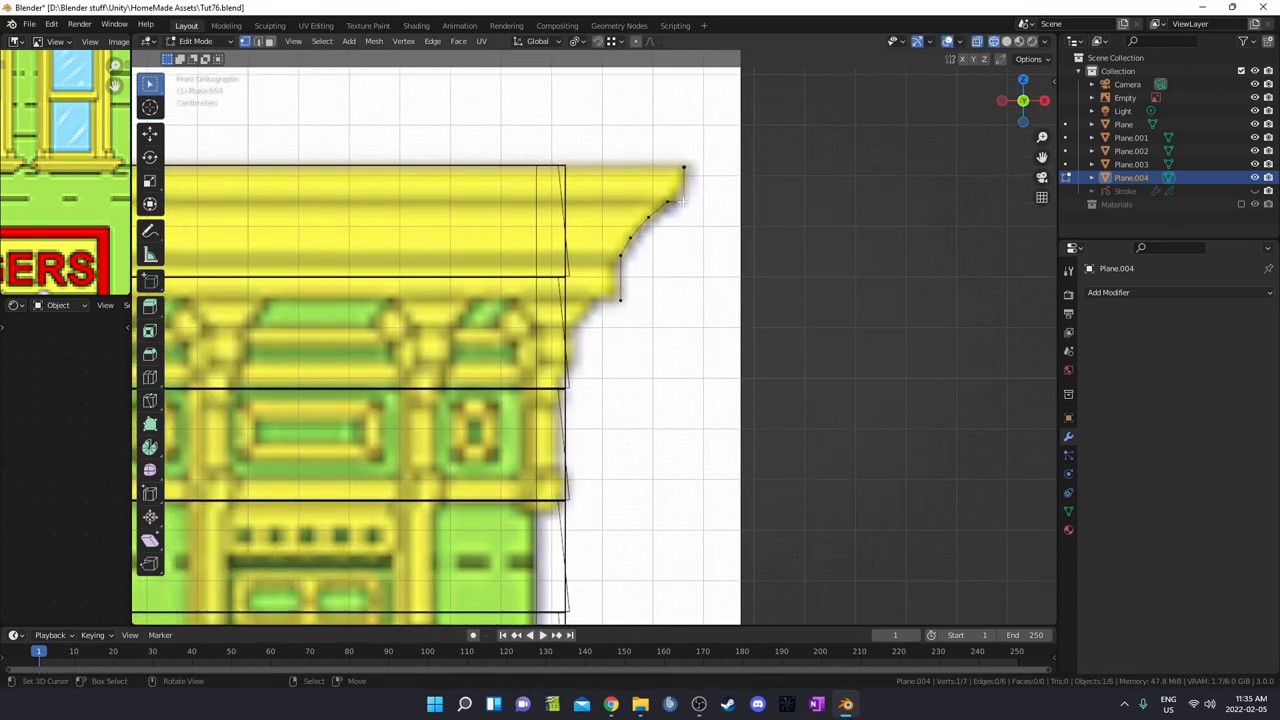
{"action": "scroll", "coordinate": [657, 266], "scroll_direction": "down", "scroll_amount": 1}
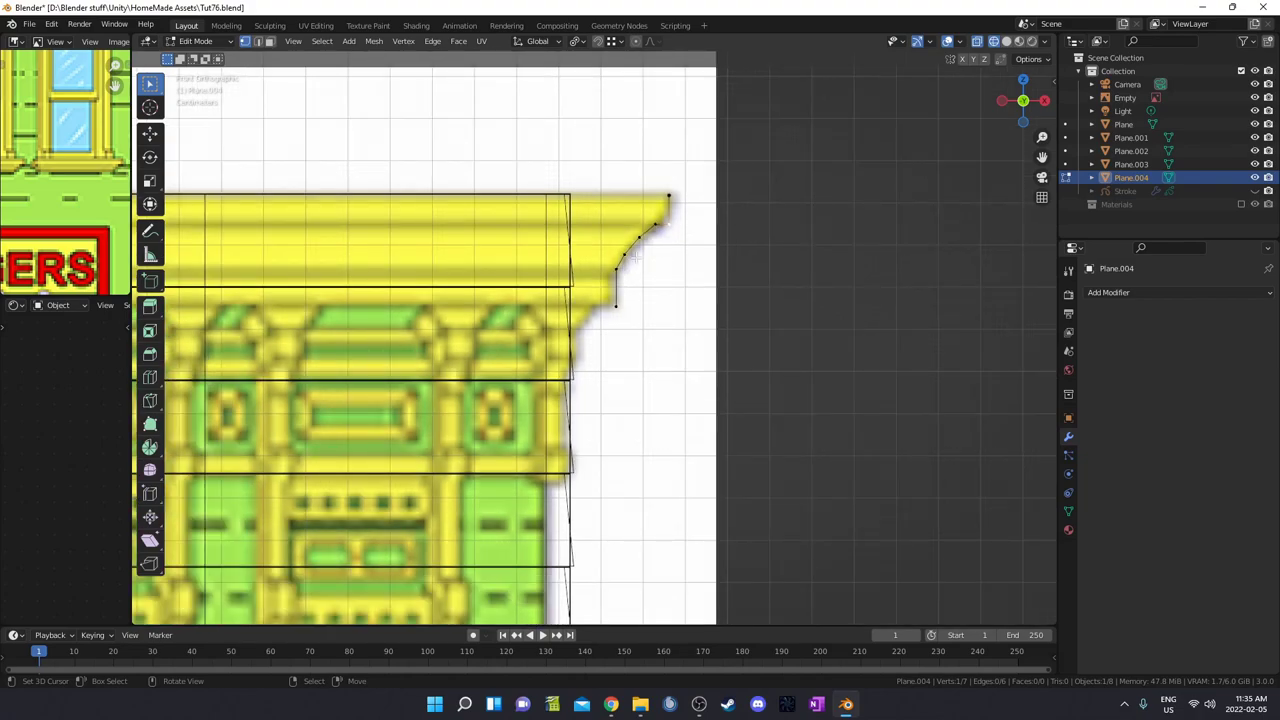
Step: Extrude the whole cornice profile about 0.42 m along negative Y and display the model in solid shading
{"action": "key", "text": "a"}
{"action": "scroll", "coordinate": [557, 243], "scroll_direction": "down", "scroll_amount": 2}
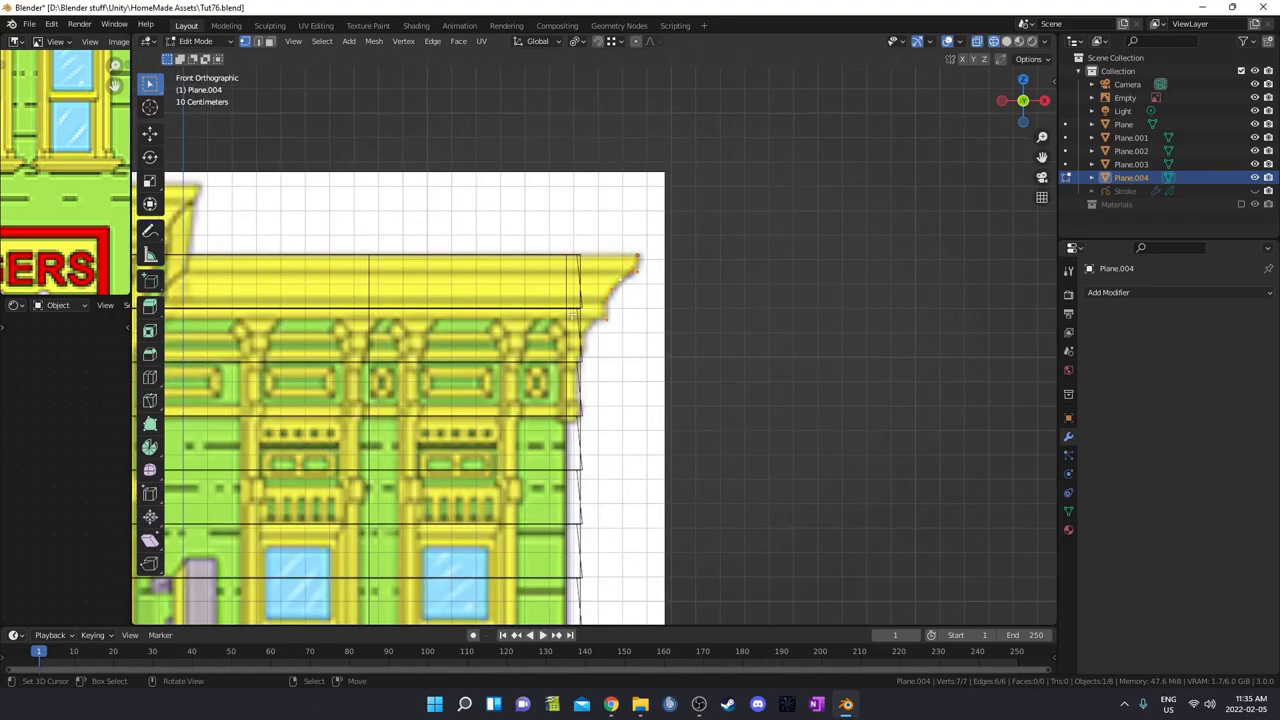
{"action": "middle_click_drag", "start_coordinate": [575, 315], "coordinate": [736, 303]}
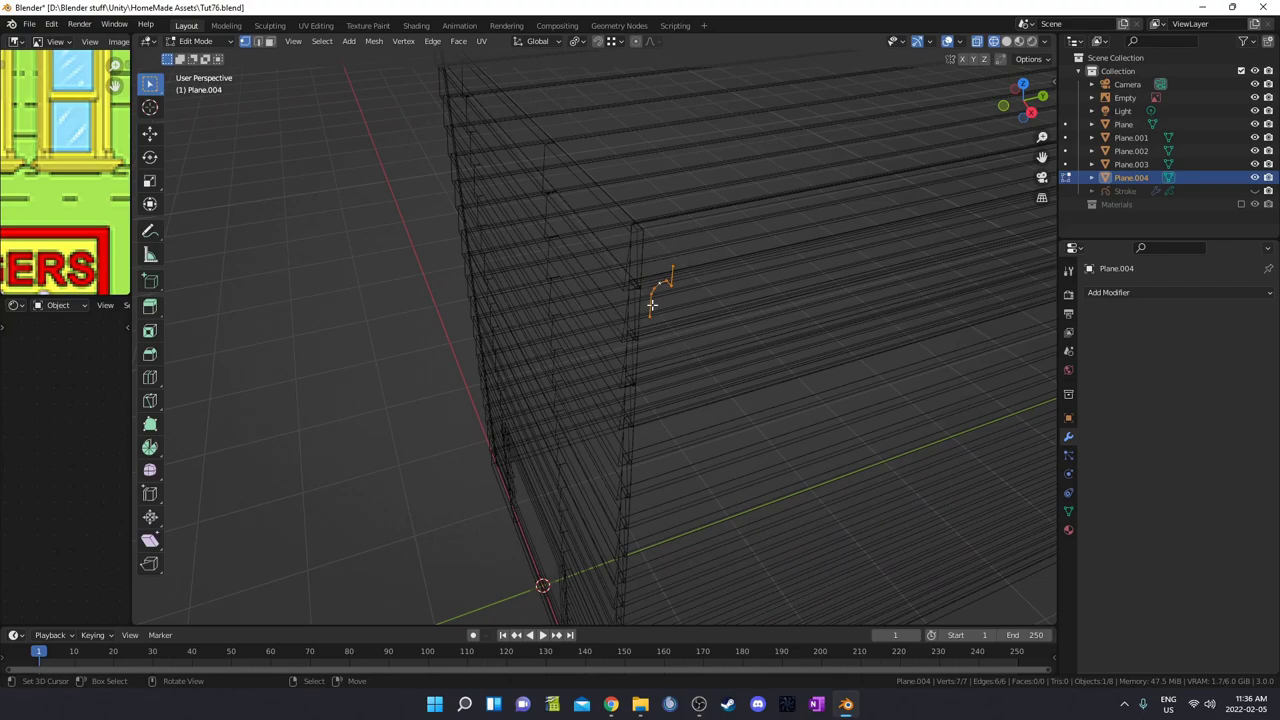
{"action": "key", "text": "e"}
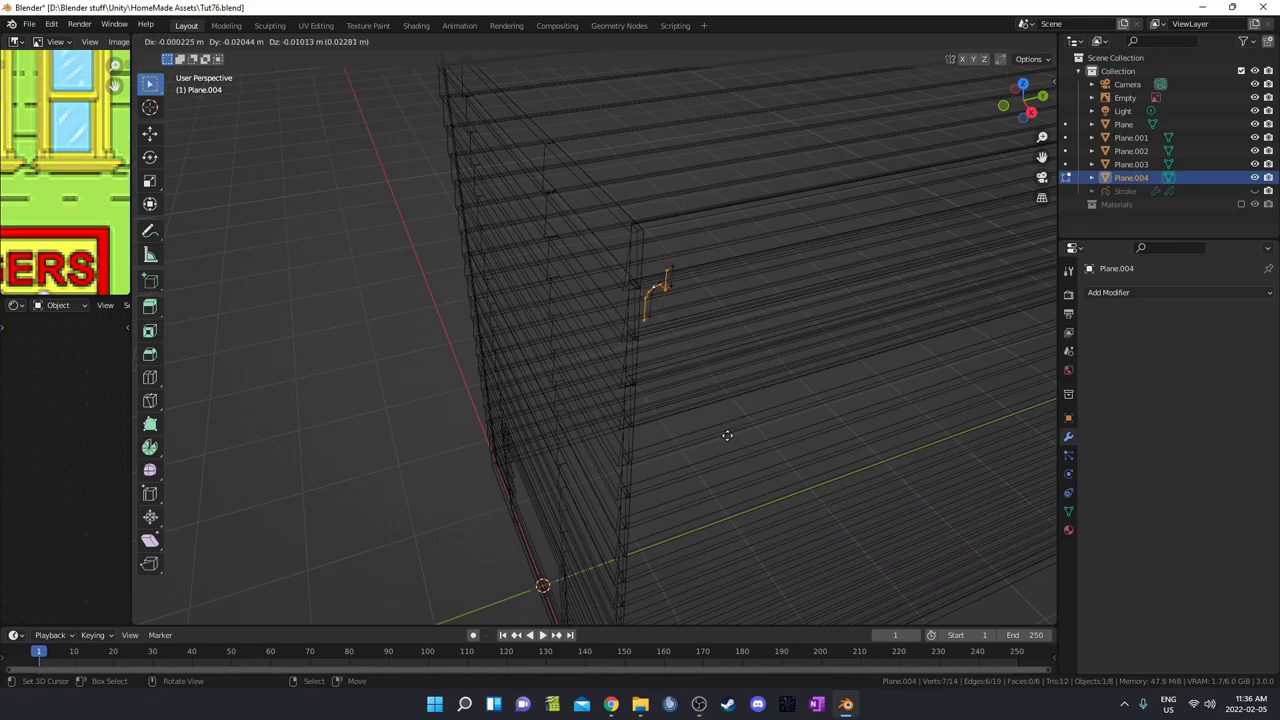
{"action": "key", "text": "y"}
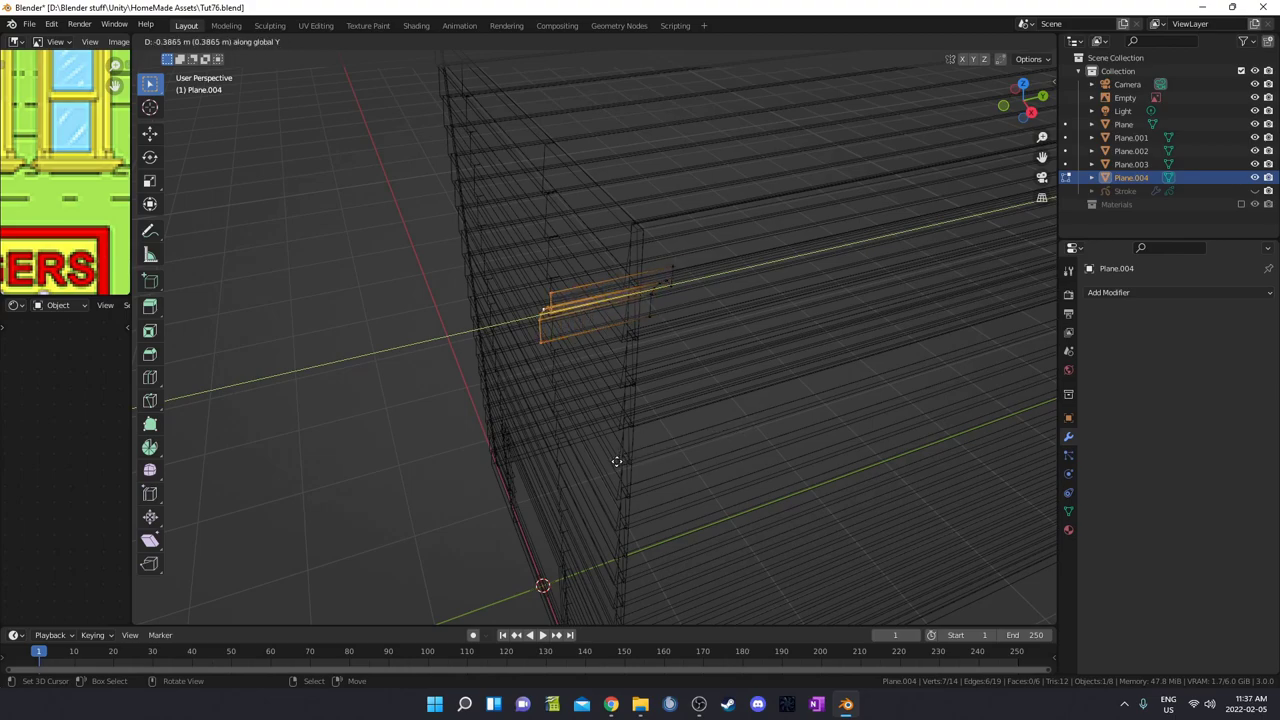
{"action": "left_click", "coordinate": [617, 461]}
{"action": "mouse_move", "coordinate": [608, 463]}
{"action": "middle_mouse_down"}
{"action": "mouse_move", "coordinate": [657, 391]}
{"action": "mouse_move", "coordinate": [669, 240]}
{"action": "mouse_move", "coordinate": [646, 306]}
{"action": "mouse_move", "coordinate": [625, 270]}
{"action": "mouse_move", "coordinate": [694, 386]}
{"action": "mouse_move", "coordinate": [680, 369]}
{"action": "middle_mouse_up"}
{"action": "key", "text": "z"}
{"action": "left_click", "coordinate": [729, 388]}
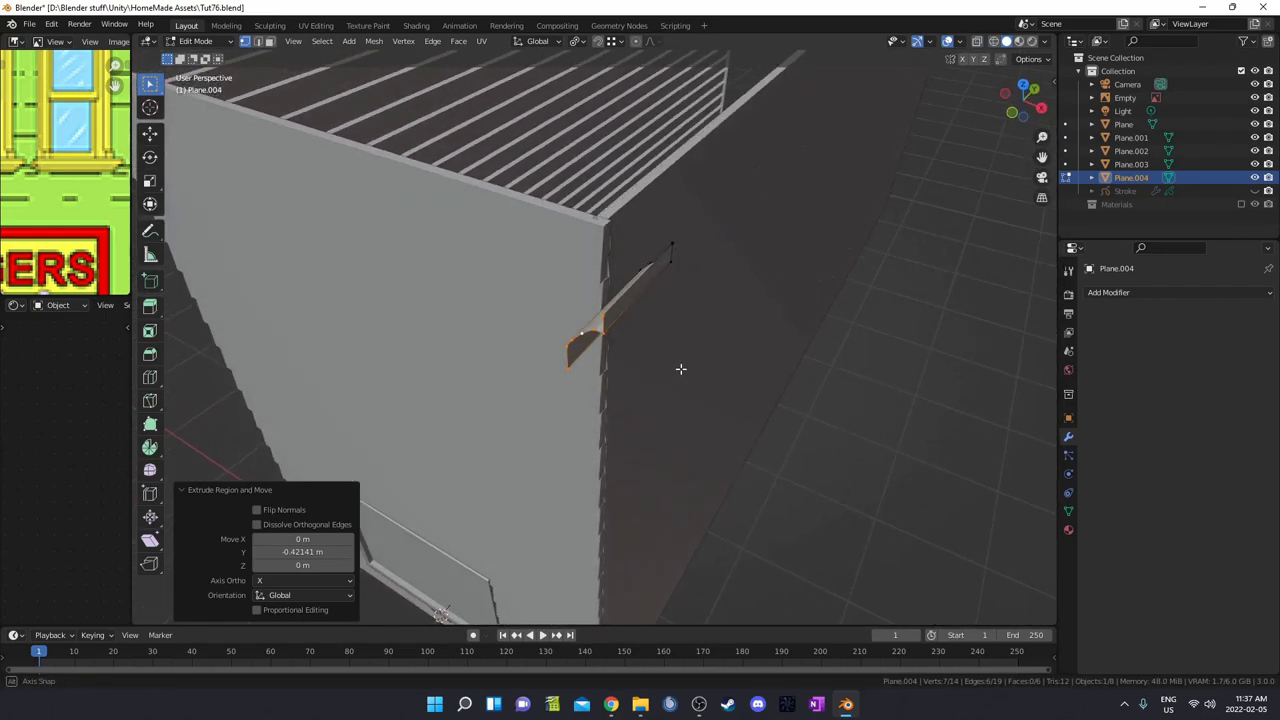
{"action": "key", "text": "F3"}
{"action": "type", "text": "sjear"}
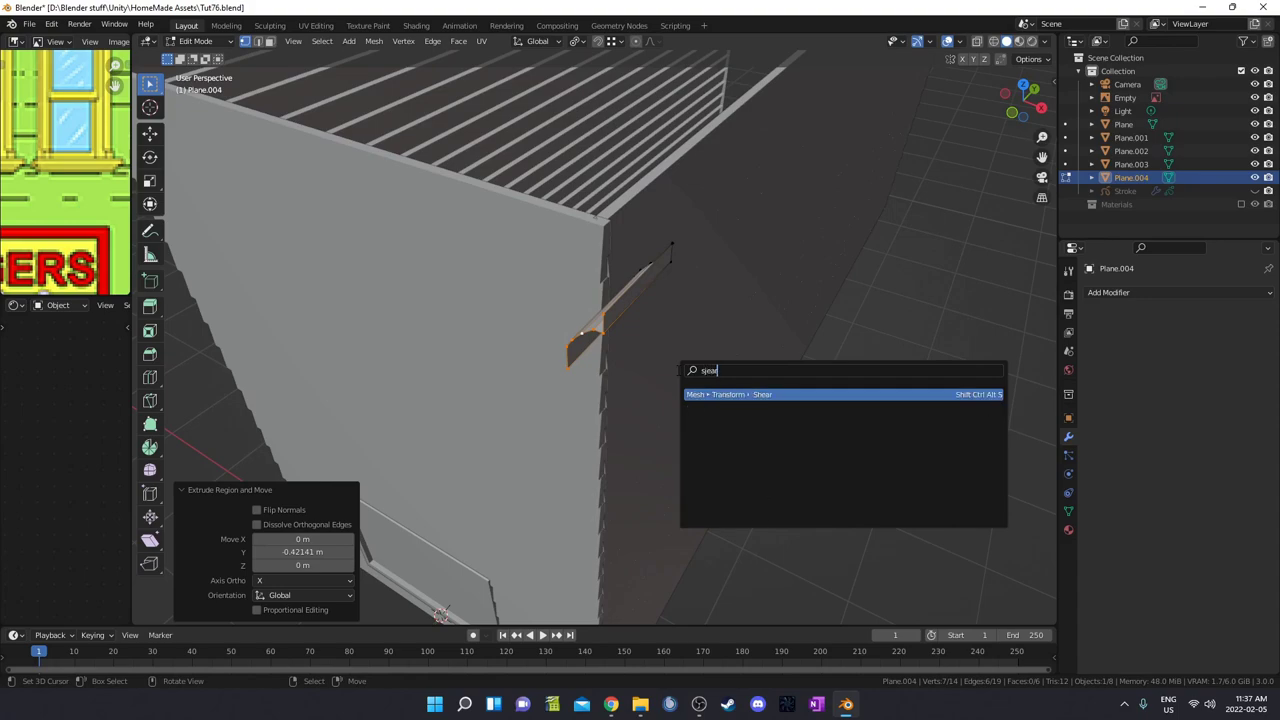
{"action": "key", "text": "BackSpace"}
{"action": "key", "text": "BackSpace"}
{"action": "key", "text": "BackSpace"}
{"action": "key", "text": "BackSpace"}
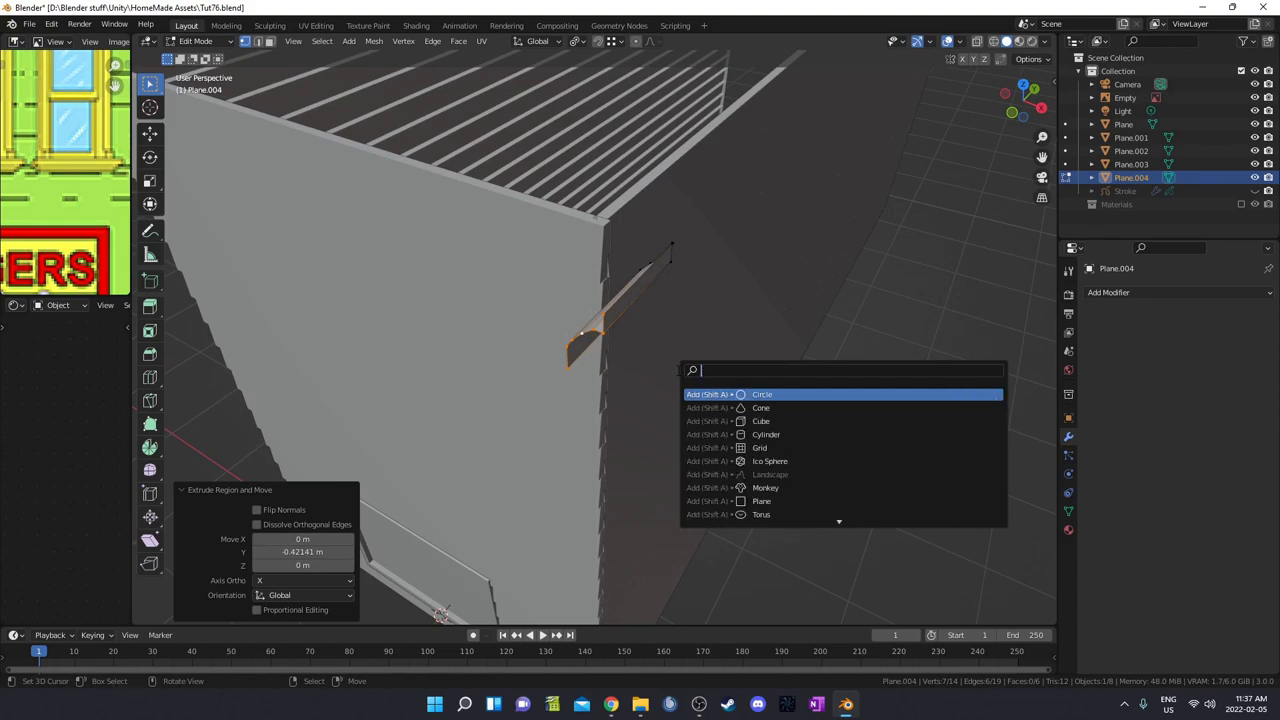
{"action": "type", "text": "hear"}
{"action": "key", "text": "Return"}
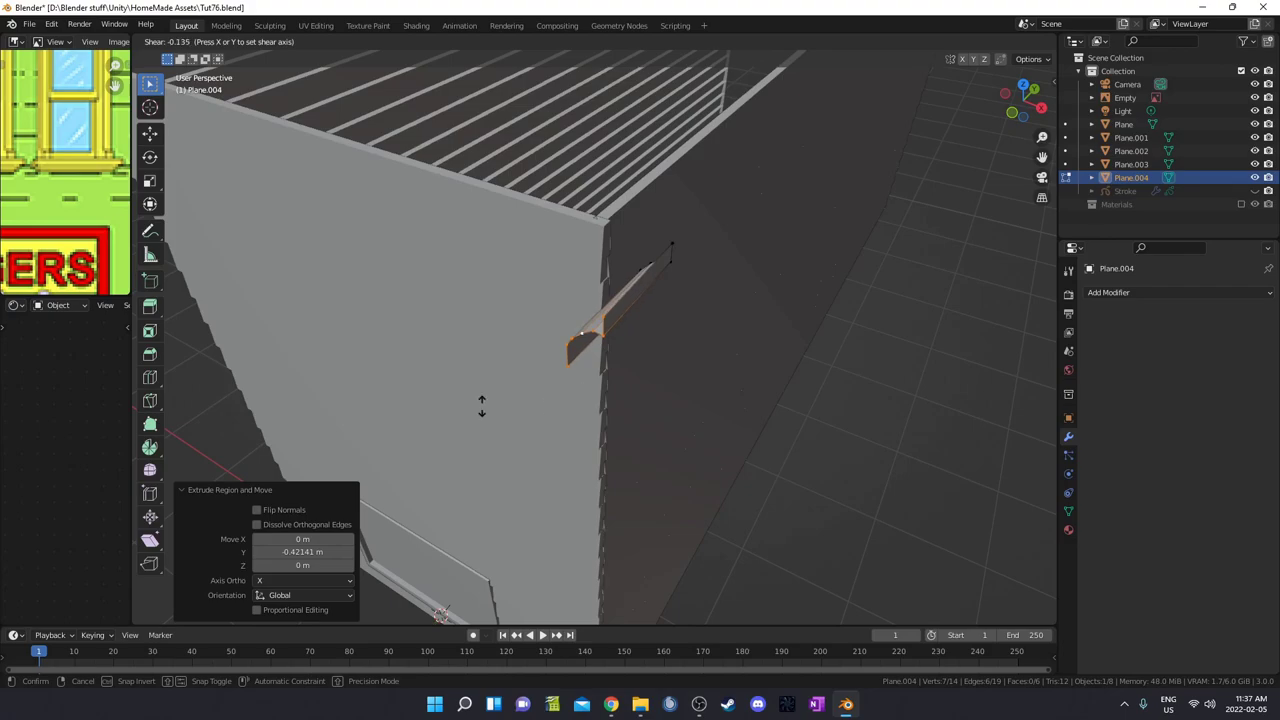
{"action": "right_click", "coordinate": [672, 420]}
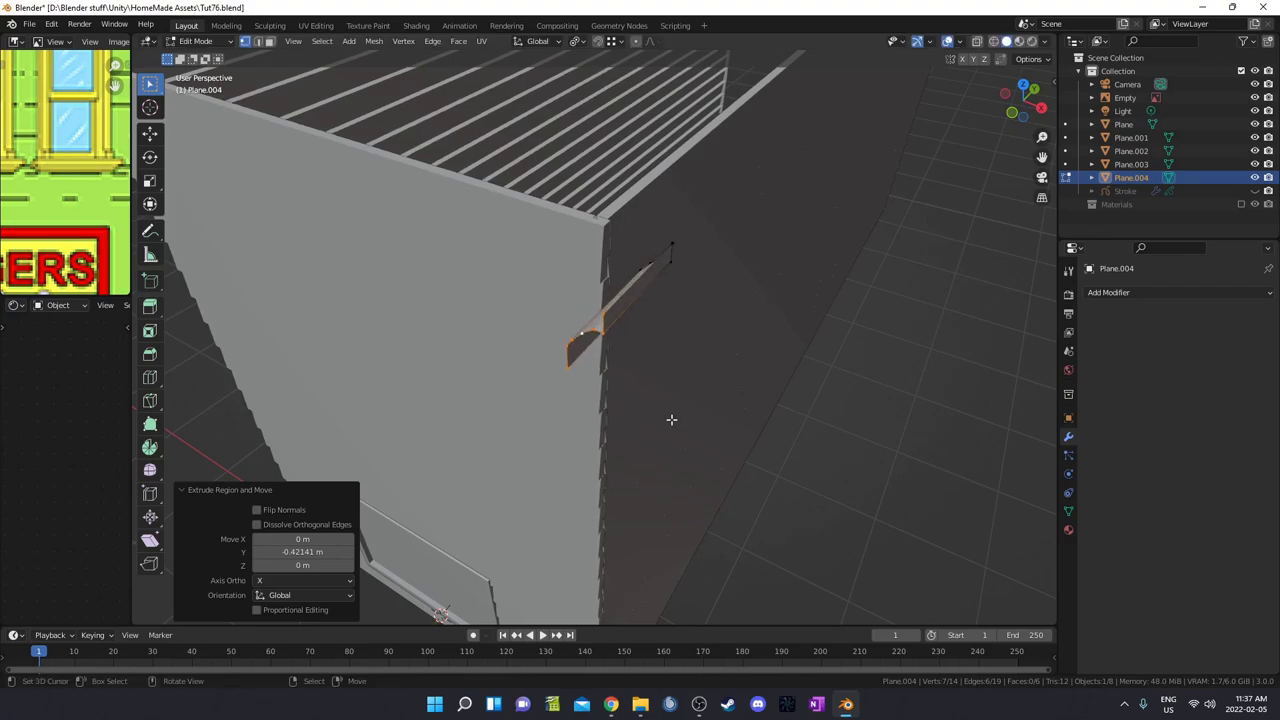
Step: Shear the front end of the extruded cornice by an offset of -1 in top view to form a mitred corner
{"action": "key", "text": "KP_7"}
{"action": "middle_click_drag", "start_coordinate": [671, 419], "coordinate": [674, 331], "text": "shift"}
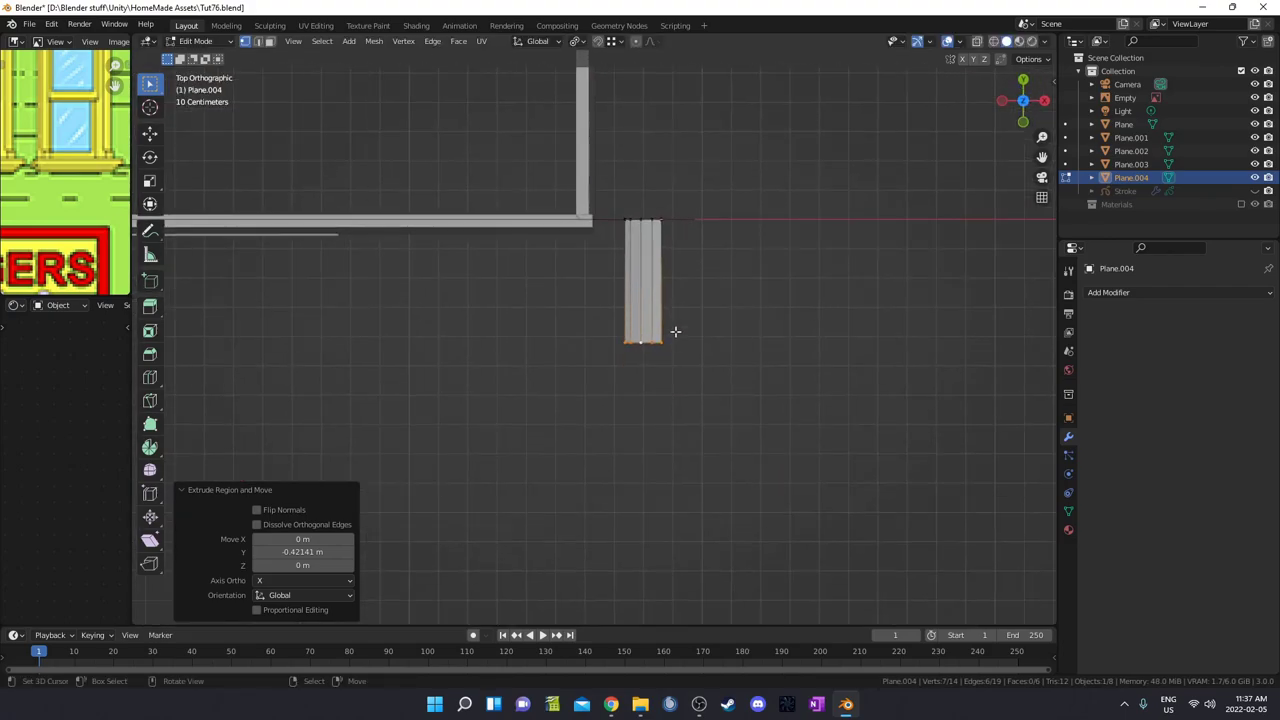
{"action": "key", "text": "F3"}
{"action": "key", "text": "Return"}
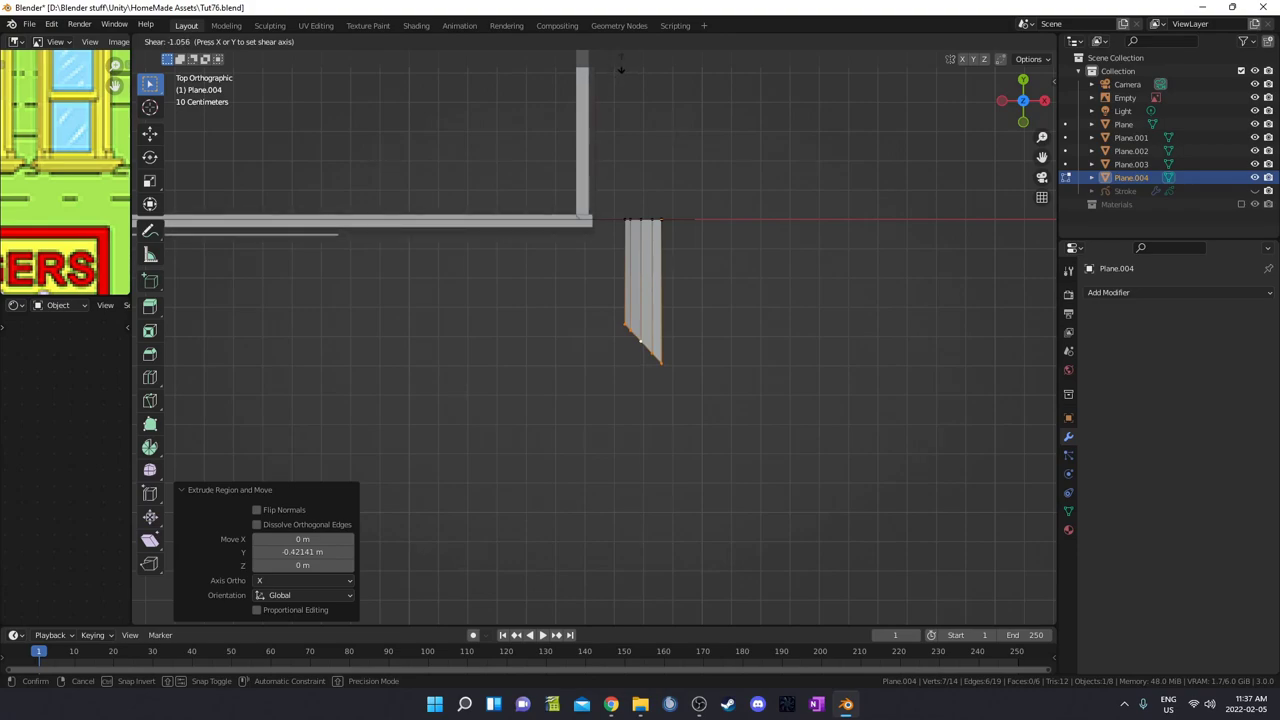
{"action": "type", "text": "-1"}
{"action": "key", "text": "Return"}
Step: Extrude the mitred end of the cornice about 1.11 m along negative X across the building front
{"action": "middle_click_drag", "start_coordinate": [684, 299], "coordinate": [732, 334]}
{"action": "key", "text": "e"}
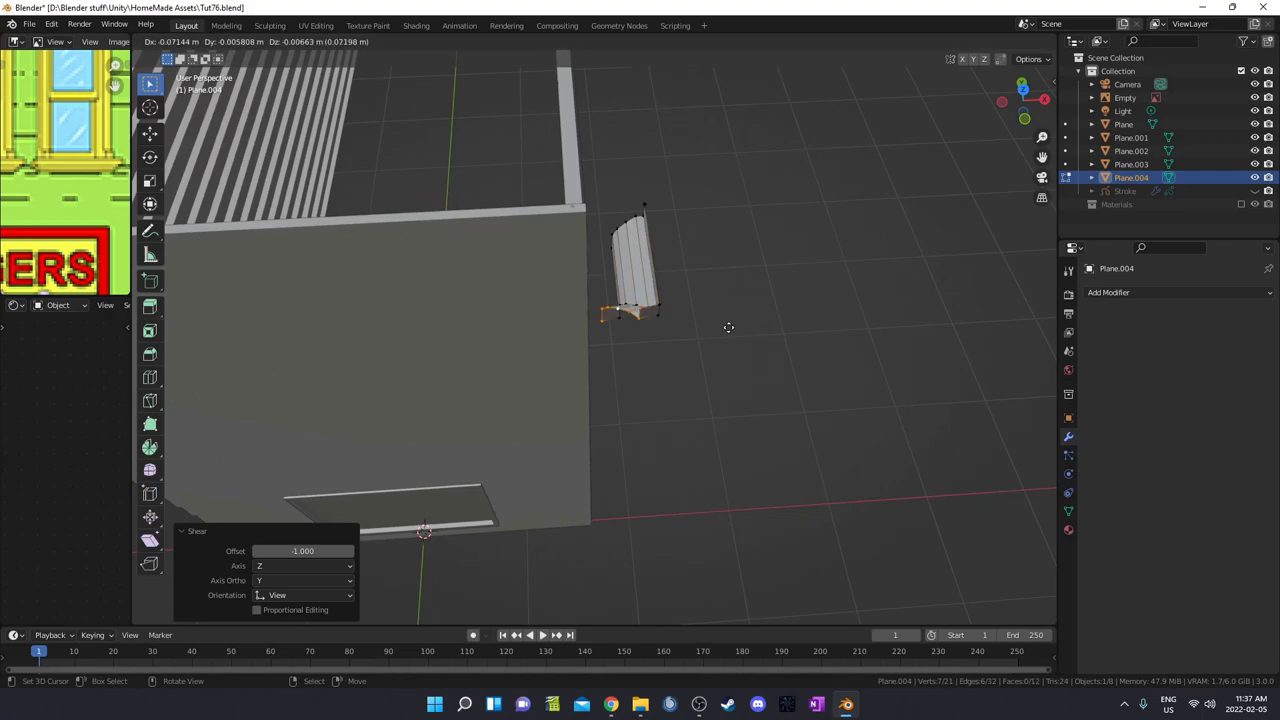
{"action": "key", "text": "x"}
{"action": "left_click", "coordinate": [466, 328]}
{"action": "middle_click_drag", "start_coordinate": [466, 328], "coordinate": [593, 357]}
{"action": "scroll", "coordinate": [593, 357], "scroll_direction": "up", "scroll_amount": 5}
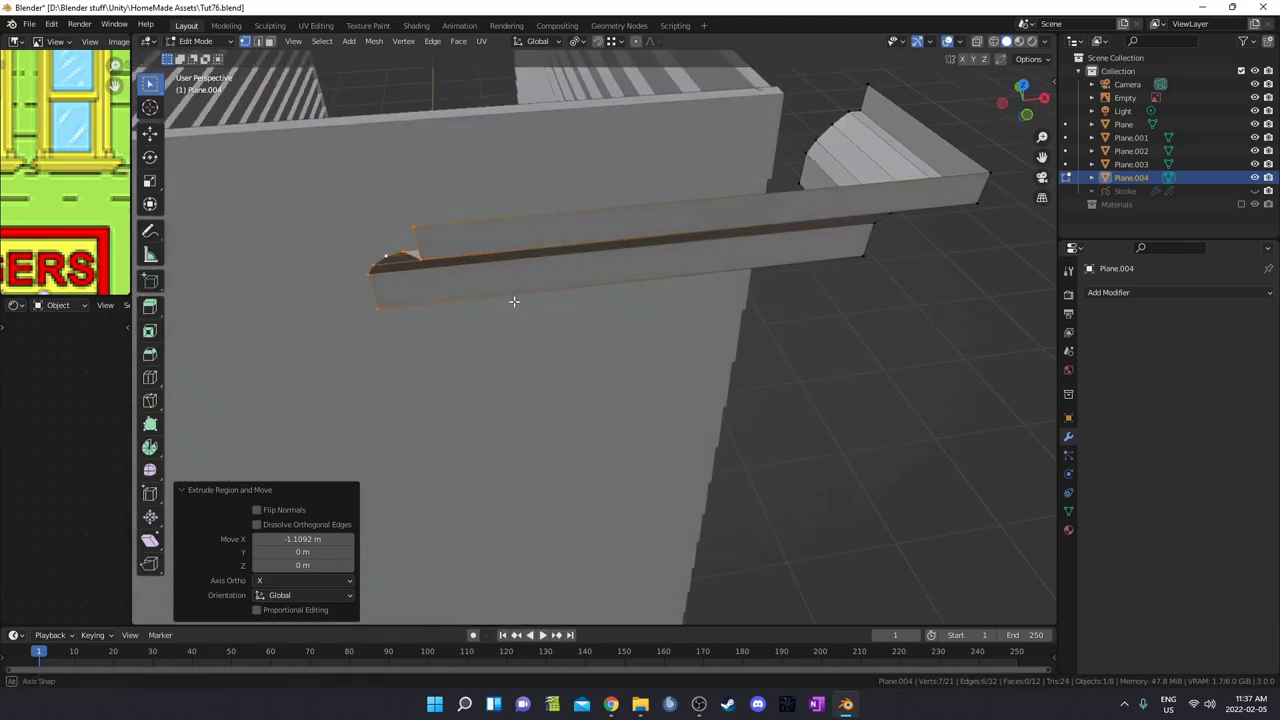
Step: Flatten the angled end of the front cornice section by scaling it to 0 along X
{"action": "scroll", "coordinate": [444, 339], "scroll_direction": "down", "scroll_amount": 3}
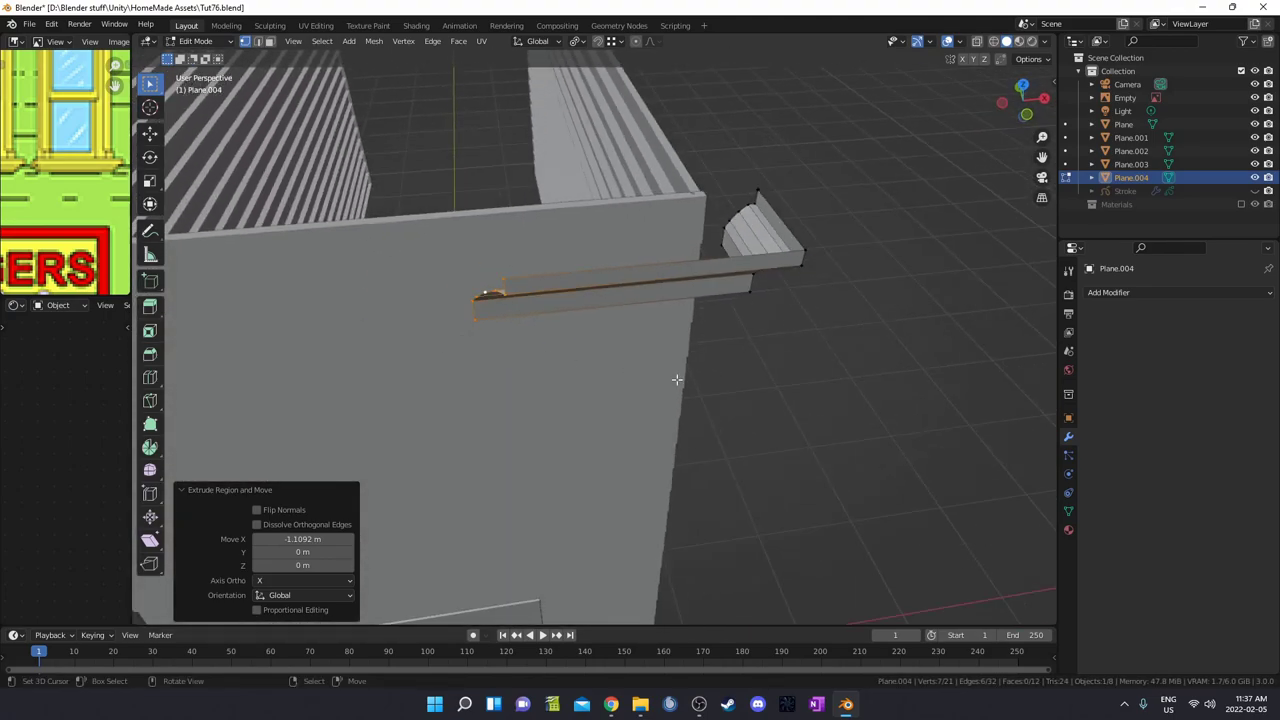
{"action": "key", "text": "s"}
{"action": "key", "text": "x"}
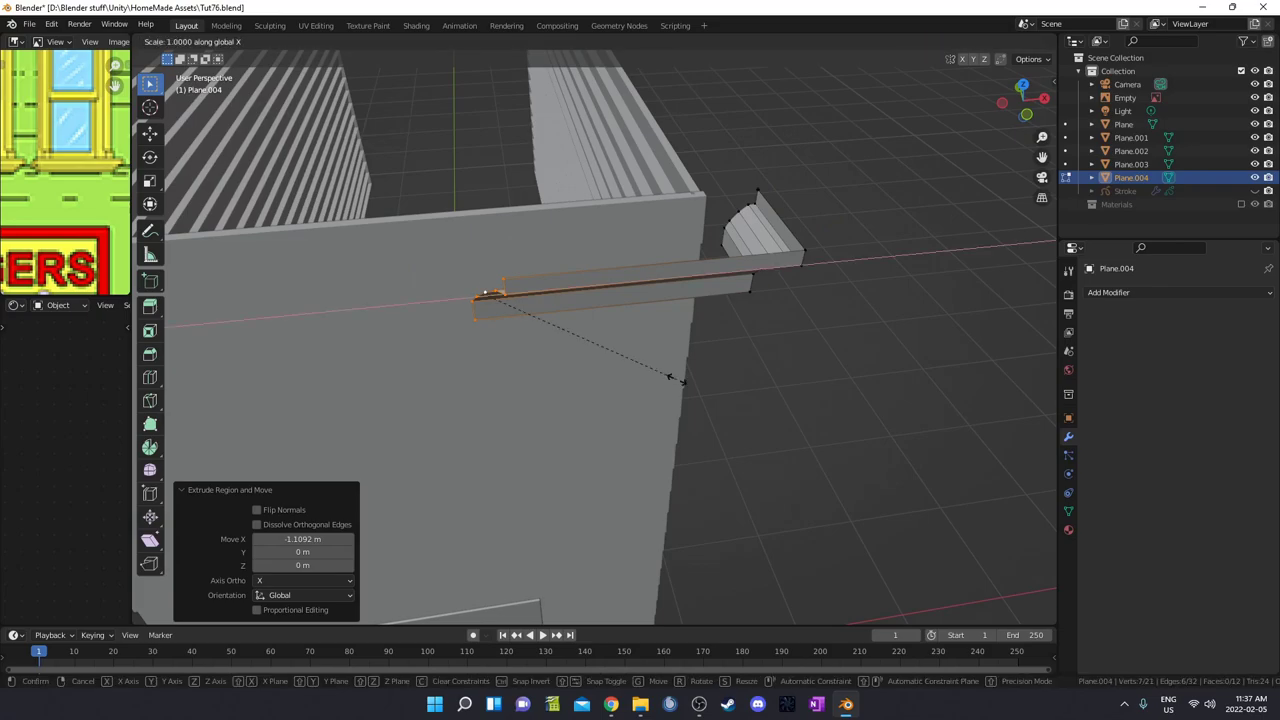
{"action": "key", "text": "0"}
{"action": "key", "text": "Return"}
{"action": "middle_click_drag", "start_coordinate": [442, 280], "coordinate": [545, 295]}
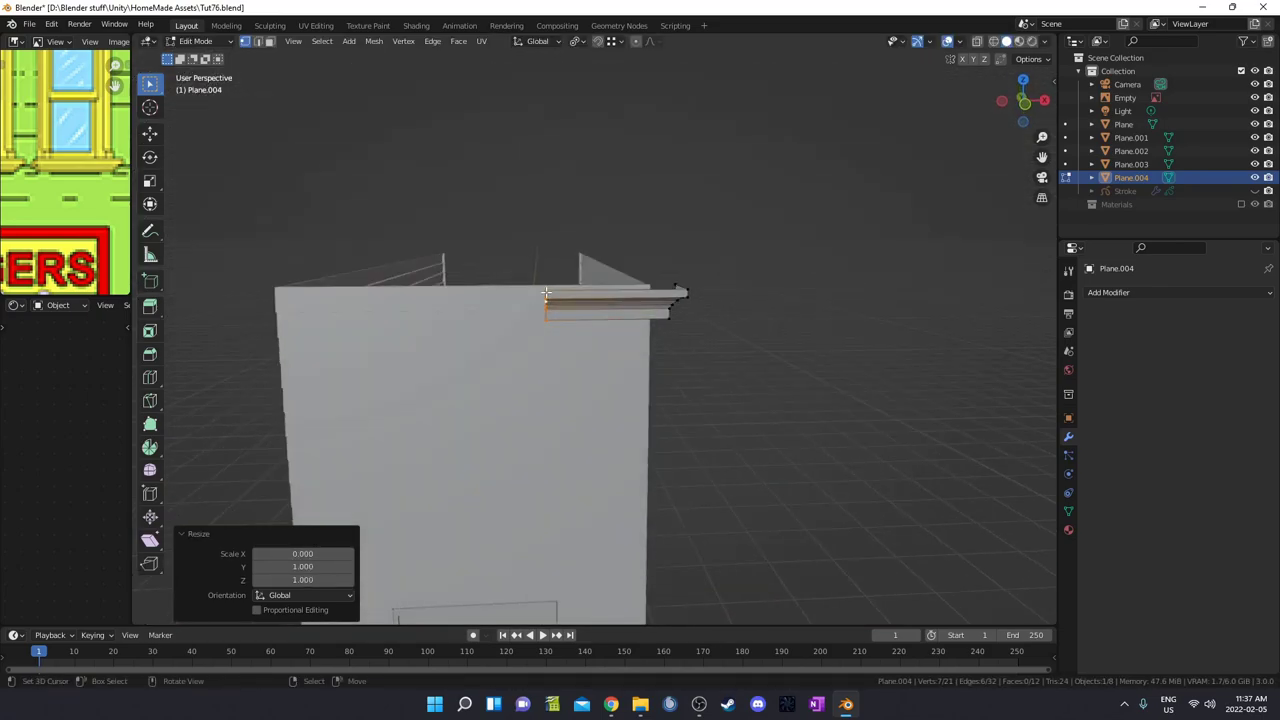
{"action": "middle_click_drag", "start_coordinate": [689, 365], "coordinate": [637, 318]}
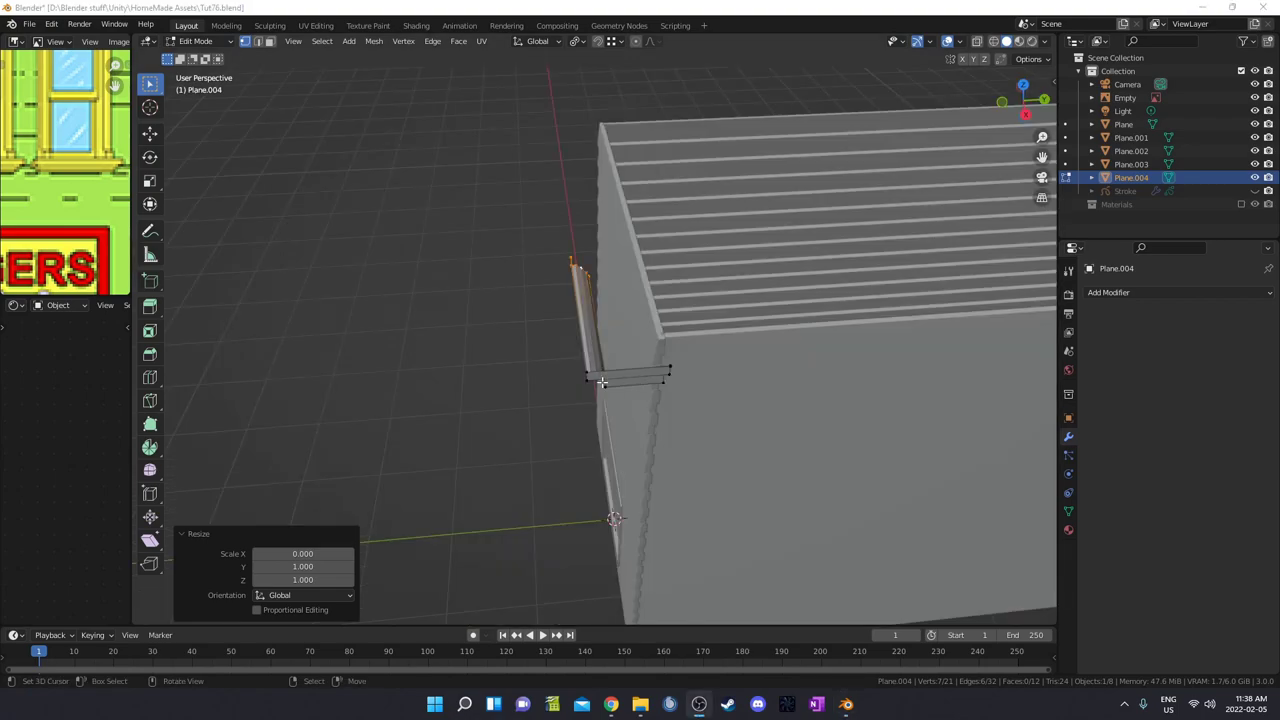
Step: Return to Object Mode and move the cornice object about 0.26 m along Y against the building's front corner
{"action": "key", "text": "Tab"}
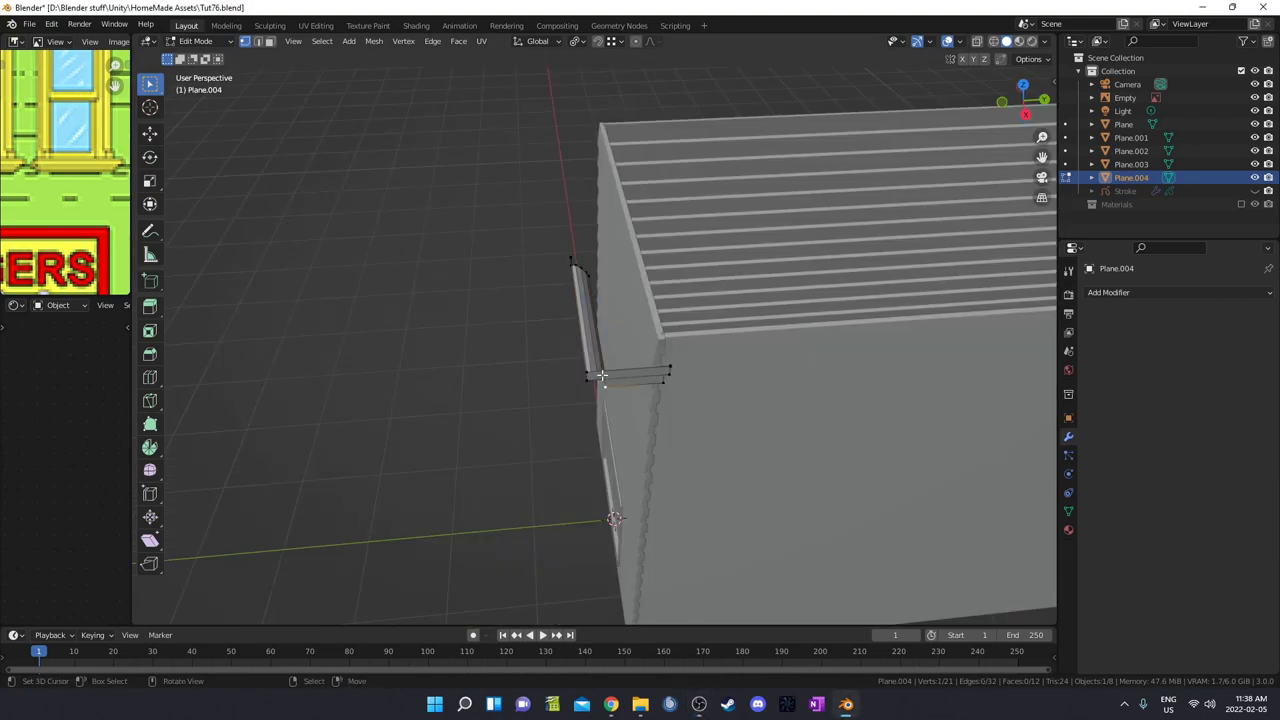
{"action": "key", "text": "g"}
{"action": "key", "text": "y"}
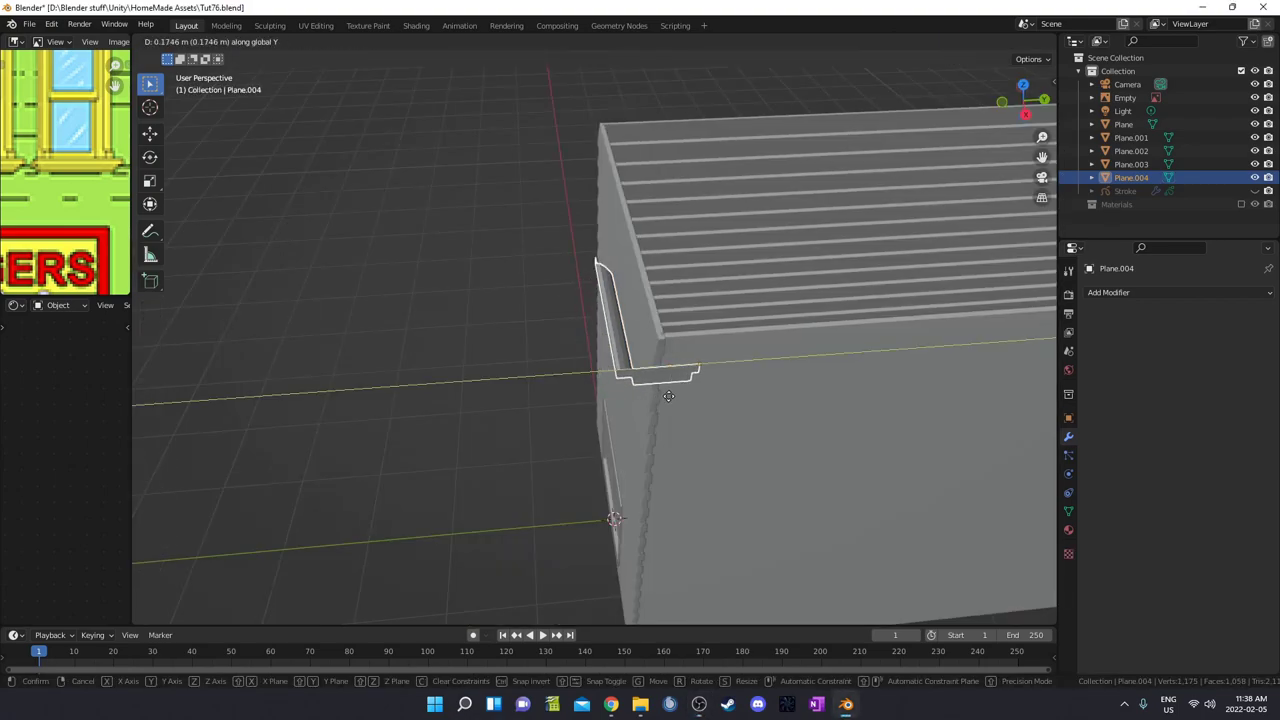
{"action": "left_click", "coordinate": [668, 405]}
{"action": "middle_click_drag", "start_coordinate": [668, 405], "coordinate": [754, 294]}
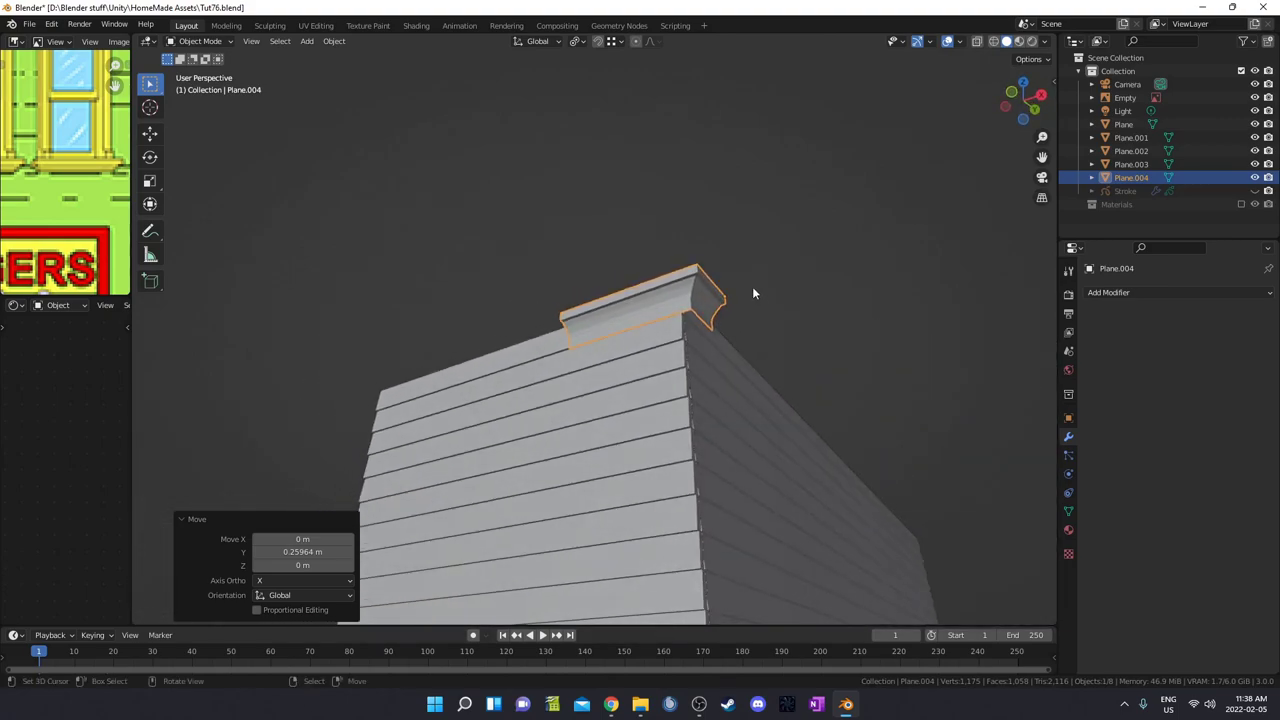
Step: Assign the existing yellow toon material to the cornice object
{"action": "left_click", "coordinate": [1068, 531]}
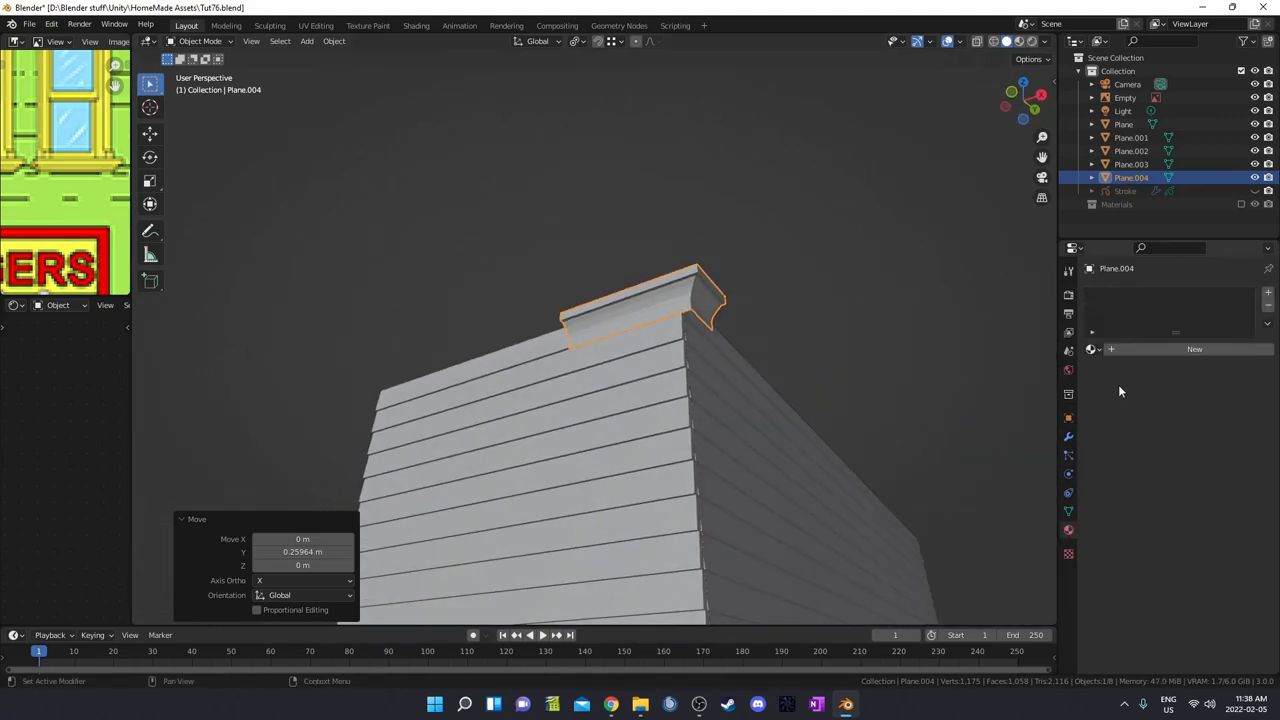
{"action": "left_click", "coordinate": [1092, 350]}
{"action": "left_click", "coordinate": [1118, 447]}
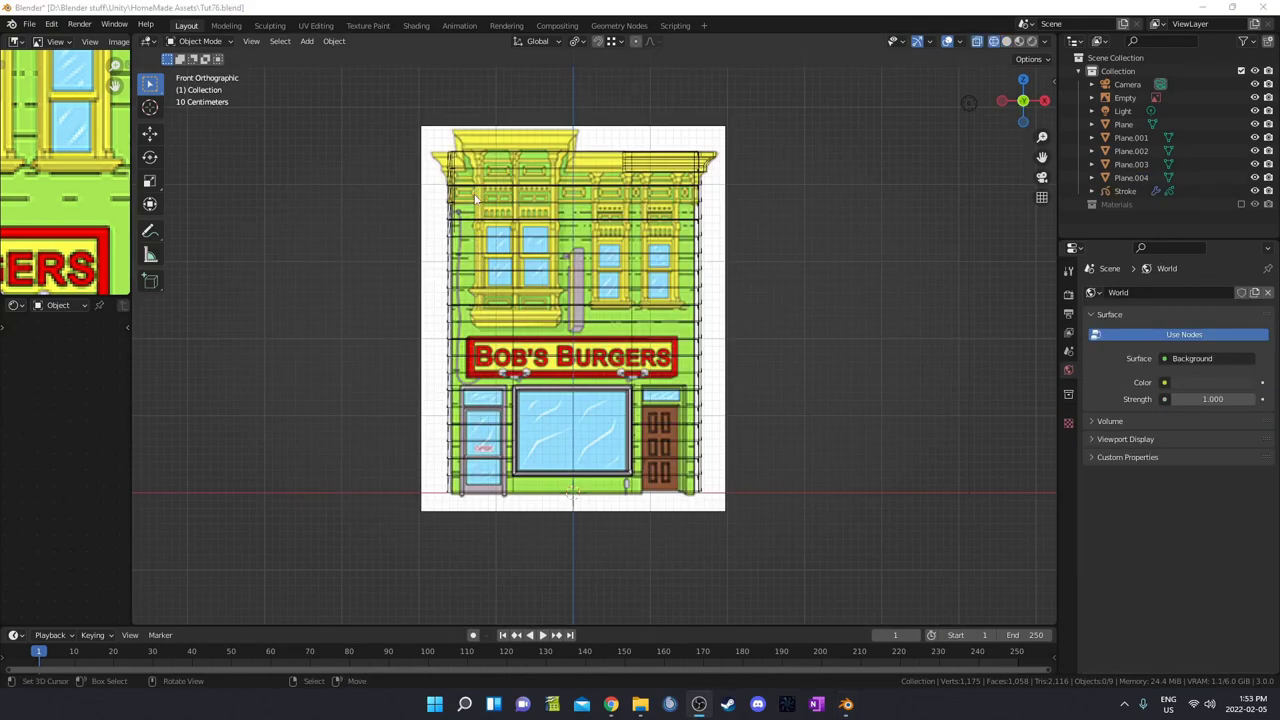
Step: Add a cube in front view, move it about 2.77 m up Z over the double window's outer pillar, and scale it to 0.137
{"action": "scroll", "coordinate": [521, 415], "scroll_direction": "up", "scroll_amount": 1}
{"action": "middle_click_drag", "start_coordinate": [515, 335], "coordinate": [585, 391]}
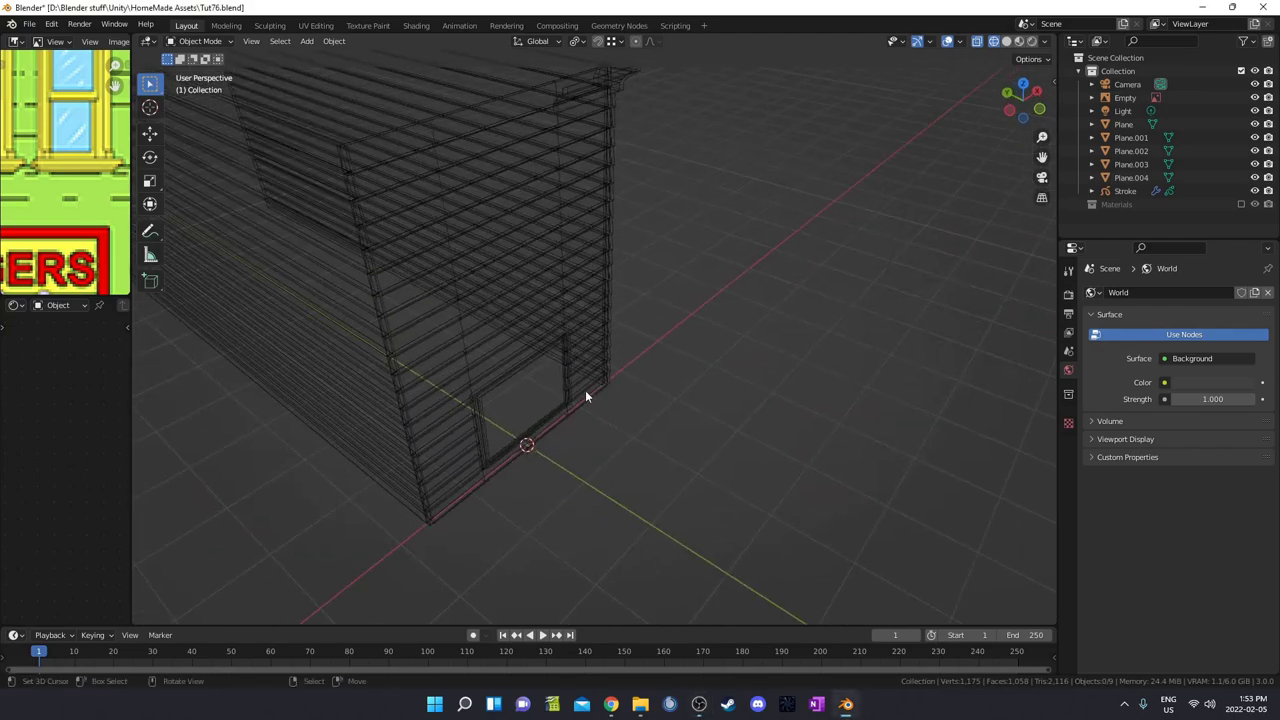
{"action": "key", "text": "KP_1"}
{"action": "middle_click_drag", "start_coordinate": [541, 345], "coordinate": [663, 403], "text": "shift"}
{"action": "key", "text": "shift+a"}
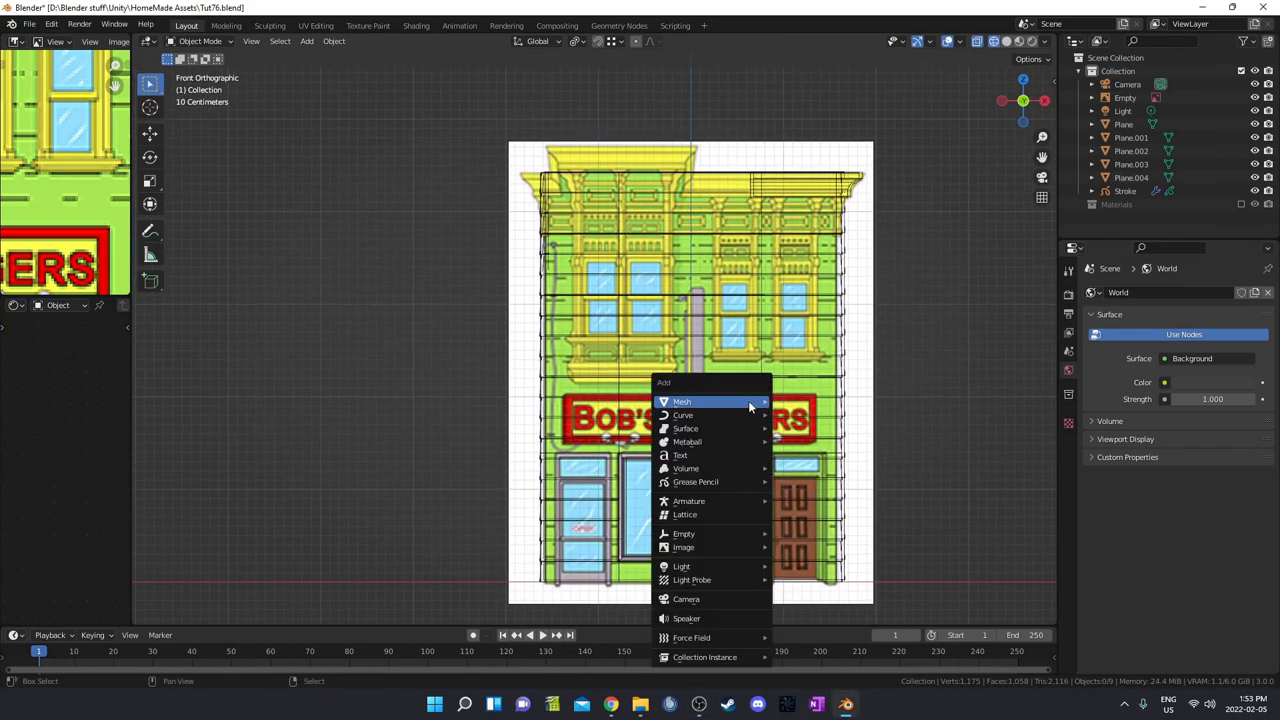
{"action": "mouse_move", "coordinate": [700, 401]}
{"action": "left_click", "coordinate": [826, 415]}
{"action": "key", "text": "g"}
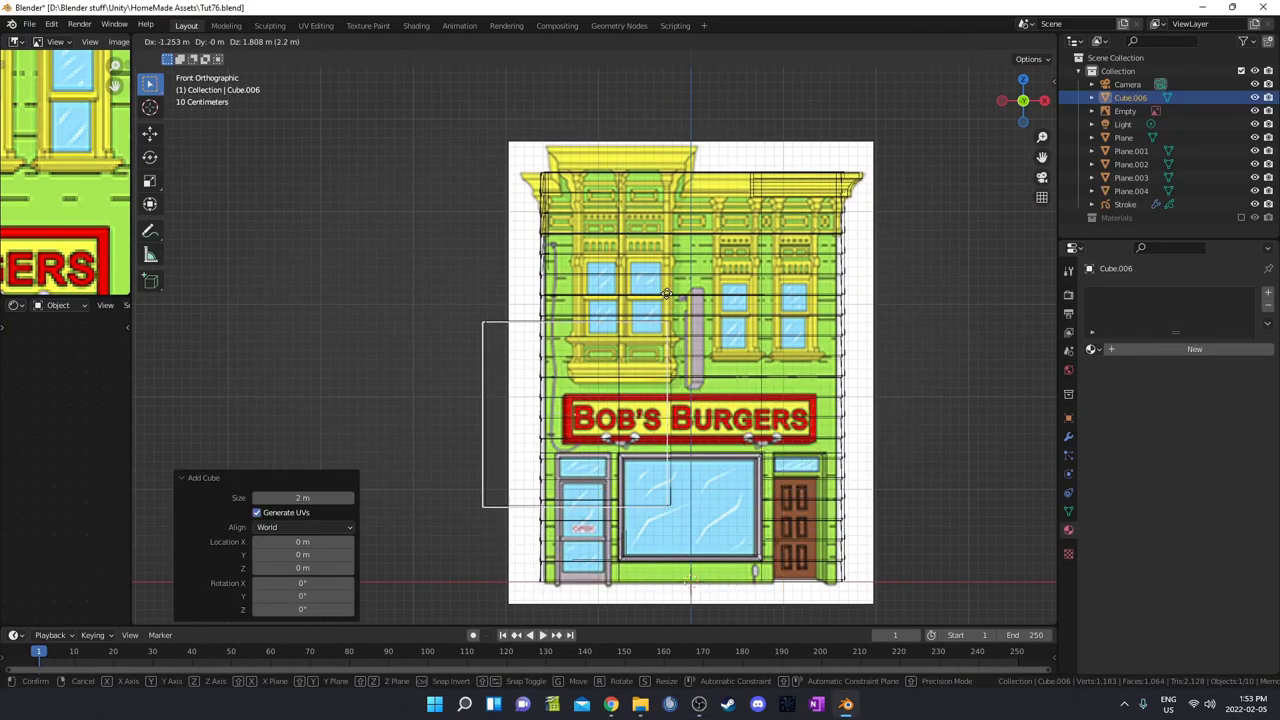
{"action": "left_click", "coordinate": [672, 224]}
{"action": "key", "text": "s"}
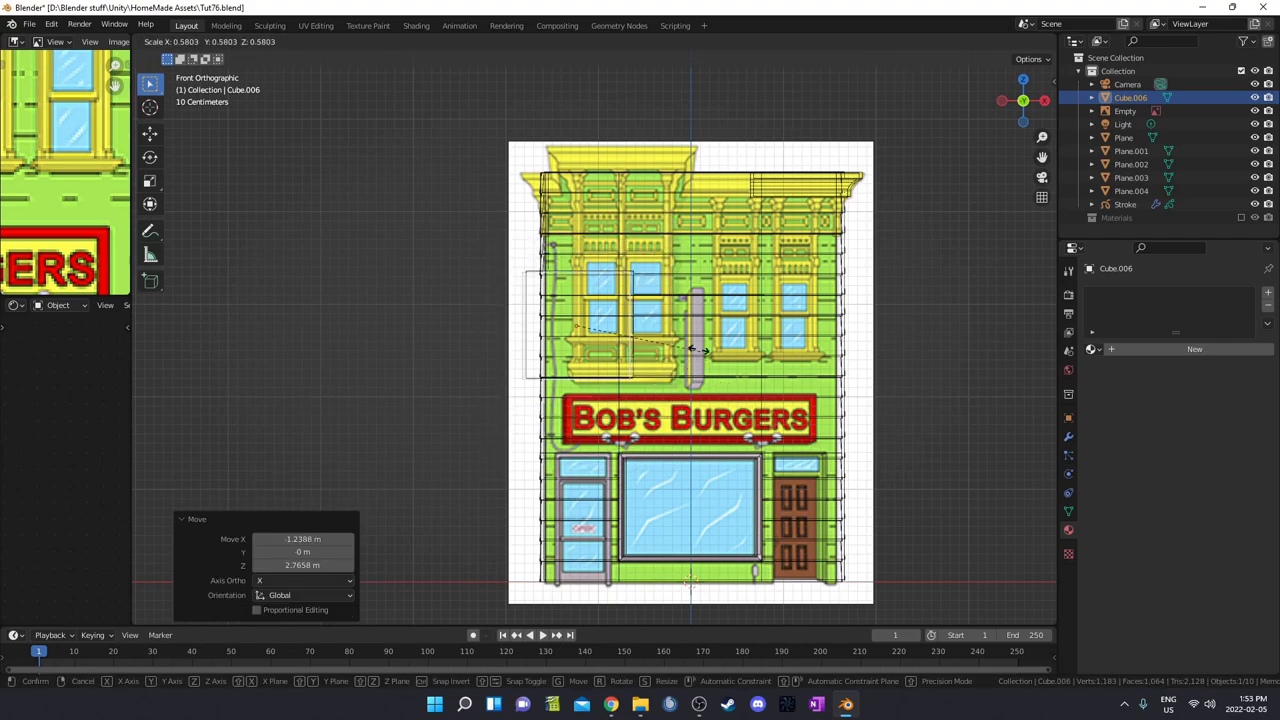
{"action": "left_click", "coordinate": [620, 370]}
Step: Hide the Stroke object, shrink the cube slightly and move it about 0.035 m along X and -0.014 m along Z
{"action": "scroll", "coordinate": [595, 335], "scroll_direction": "up", "scroll_amount": 5}
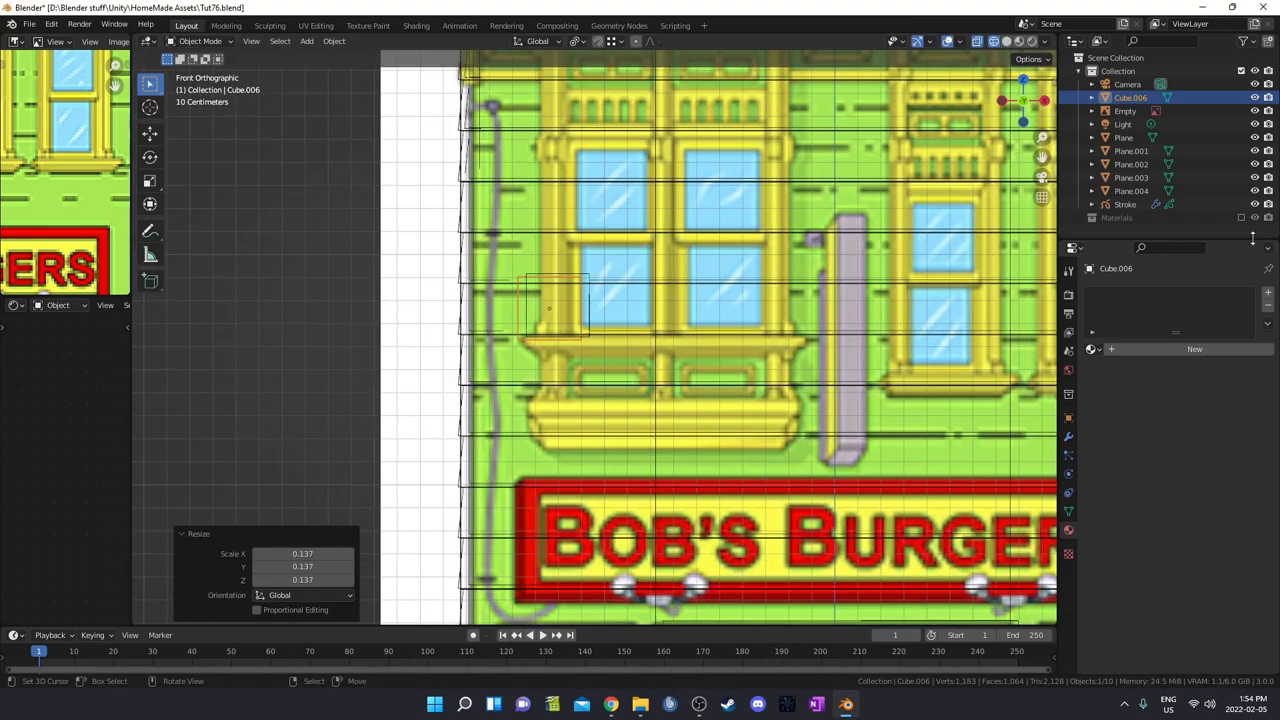
{"action": "left_click", "coordinate": [1255, 204]}
{"action": "key", "text": "s"}
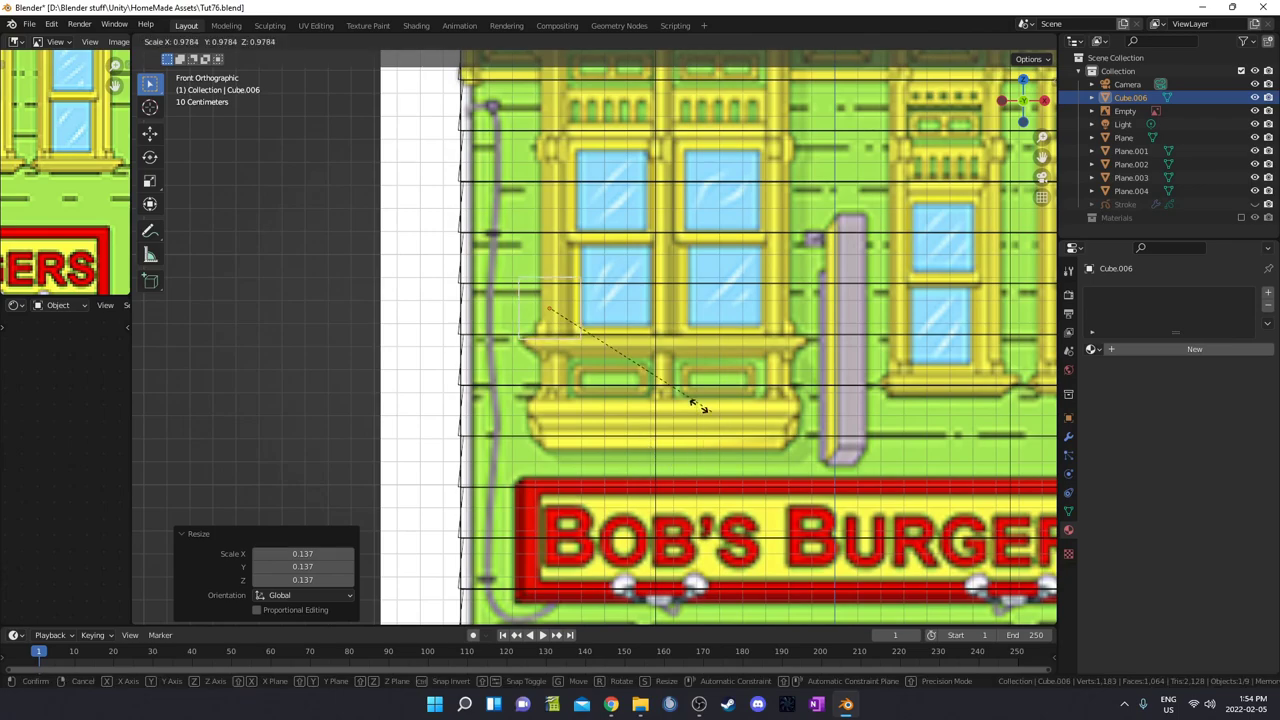
{"action": "left_click", "coordinate": [670, 385]}
{"action": "key", "text": "g"}
{"action": "left_click", "coordinate": [690, 392]}
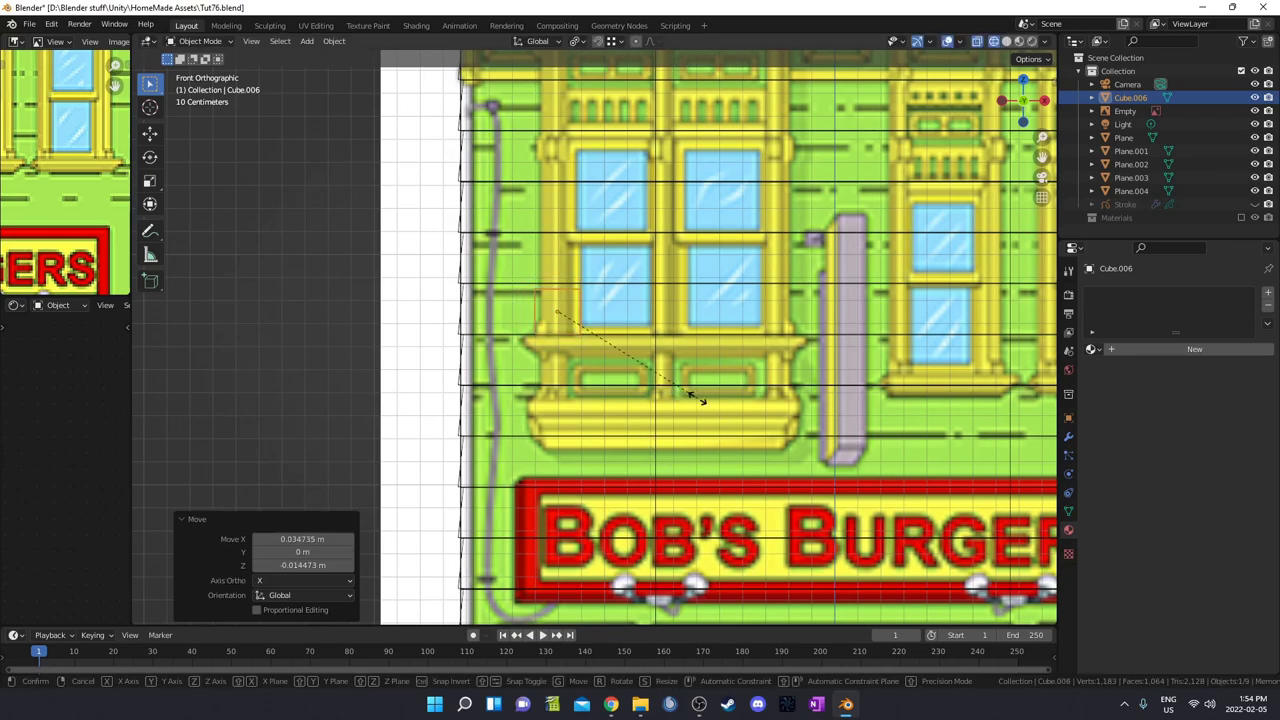
Step: Fit the cube to the base of the double window's outer pillar, scaling it by 0.801 and 0.898
{"action": "key", "text": "s"}
{"action": "left_click", "coordinate": [664, 387]}
{"action": "key", "text": "g"}
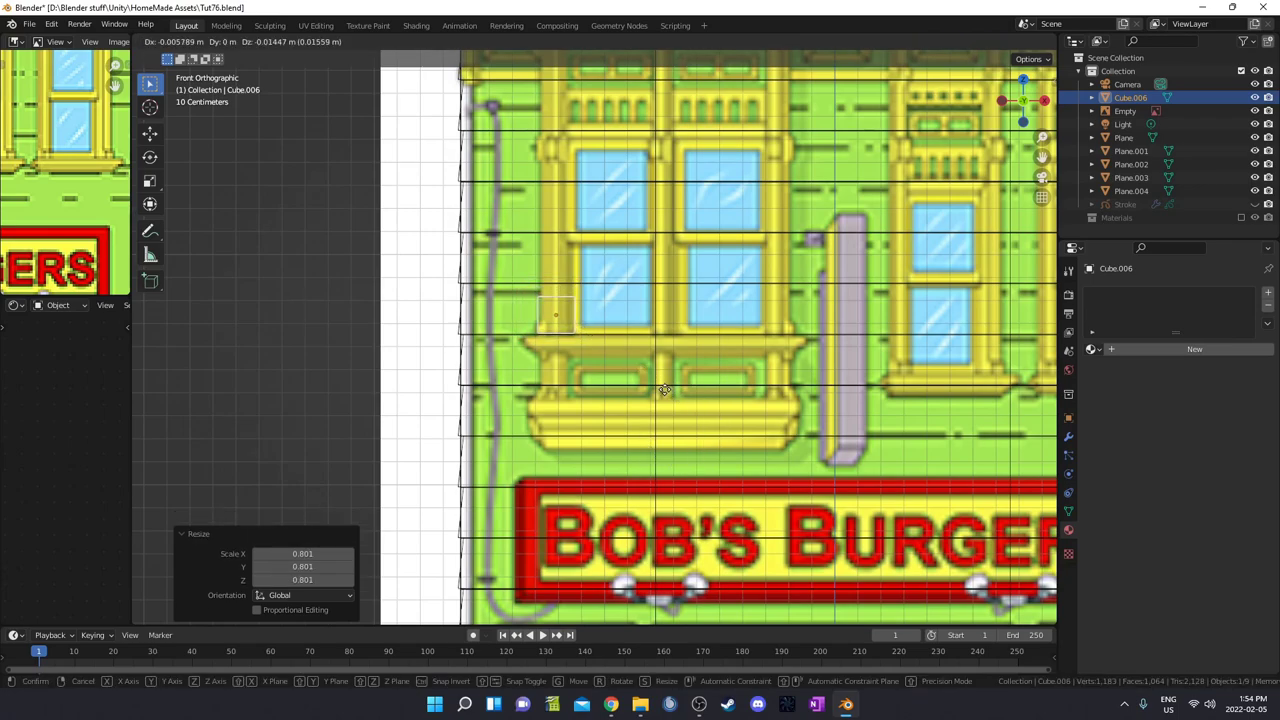
{"action": "left_click", "coordinate": [664, 389]}
{"action": "key", "text": "s"}
{"action": "left_click", "coordinate": [655, 390]}
{"action": "key", "text": "g"}
{"action": "key", "text": "z"}
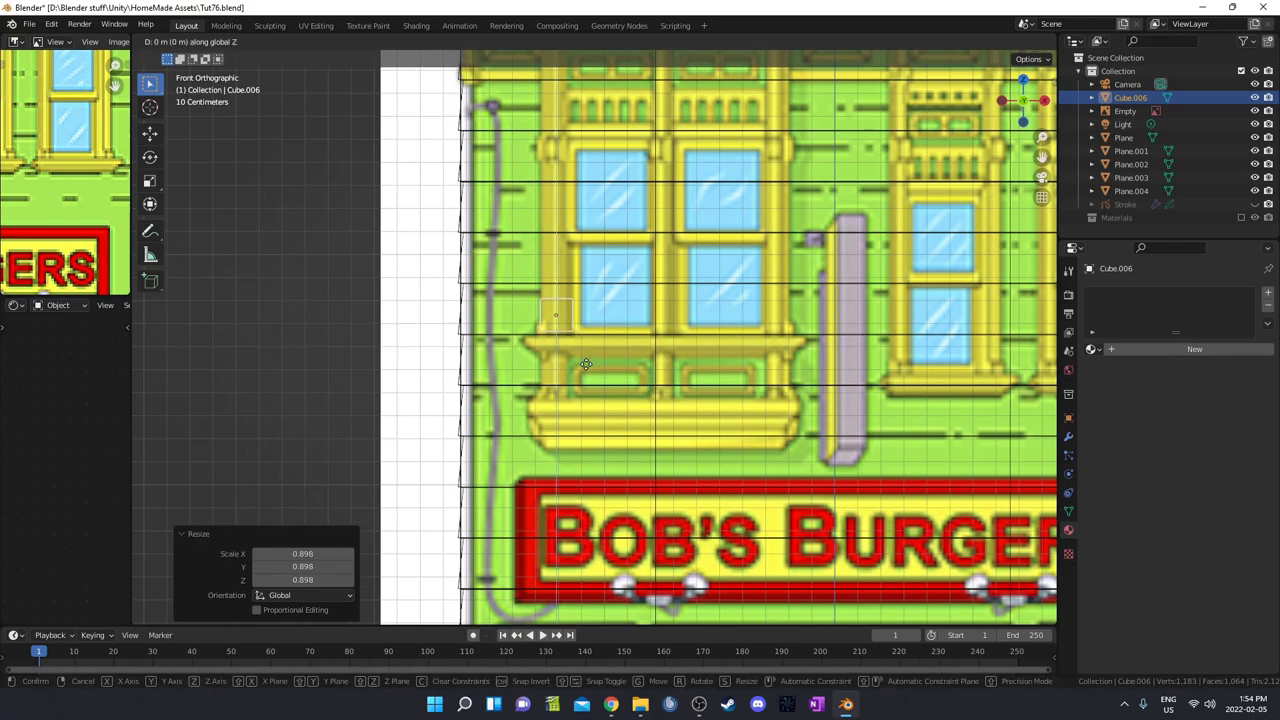
{"action": "left_click", "coordinate": [586, 363]}
Step: Bring the cube out of the front wall with Y moves of about -0.071 m and -0.068 m, shrinking it slightly between them
{"action": "middle_click_drag", "start_coordinate": [586, 363], "coordinate": [626, 355]}
{"action": "key", "text": "g"}
{"action": "key", "text": "y"}
{"action": "left_click", "coordinate": [543, 368]}
{"action": "key", "text": "shift+z"}
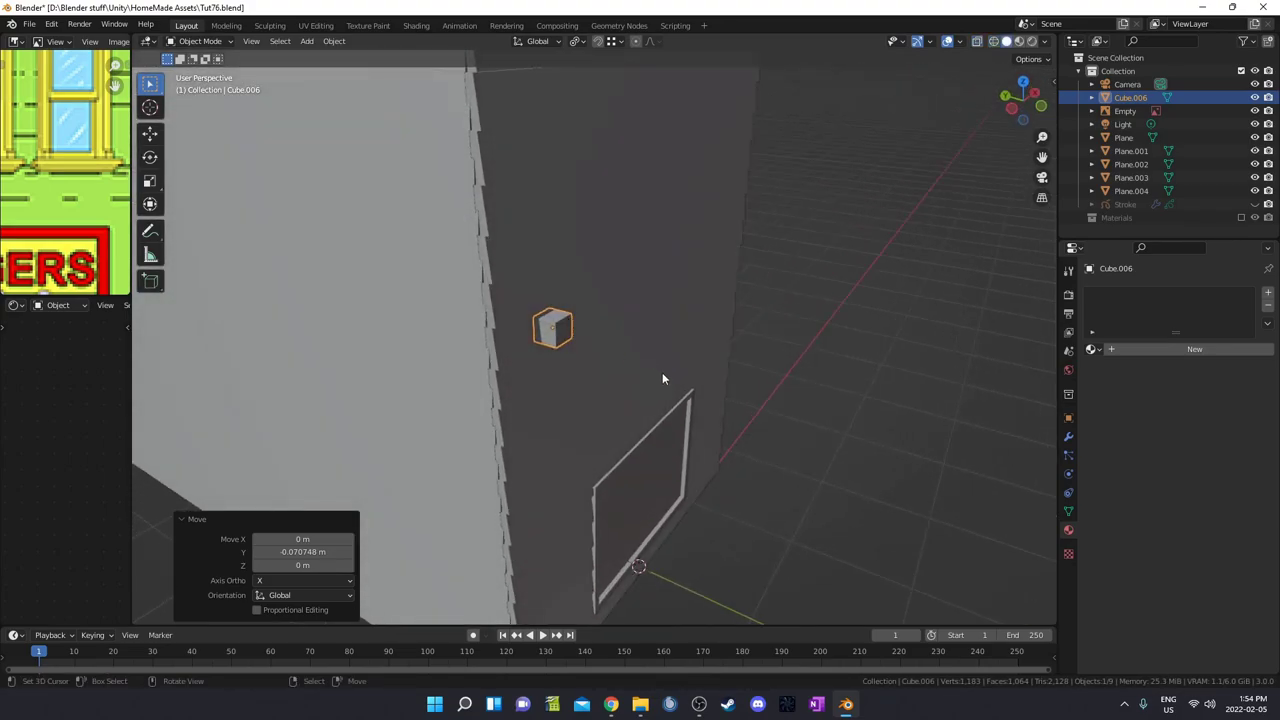
{"action": "key", "text": "s"}
{"action": "left_click", "coordinate": [643, 360]}
{"action": "key", "text": "g"}
{"action": "key", "text": "y"}
{"action": "left_click", "coordinate": [640, 353]}
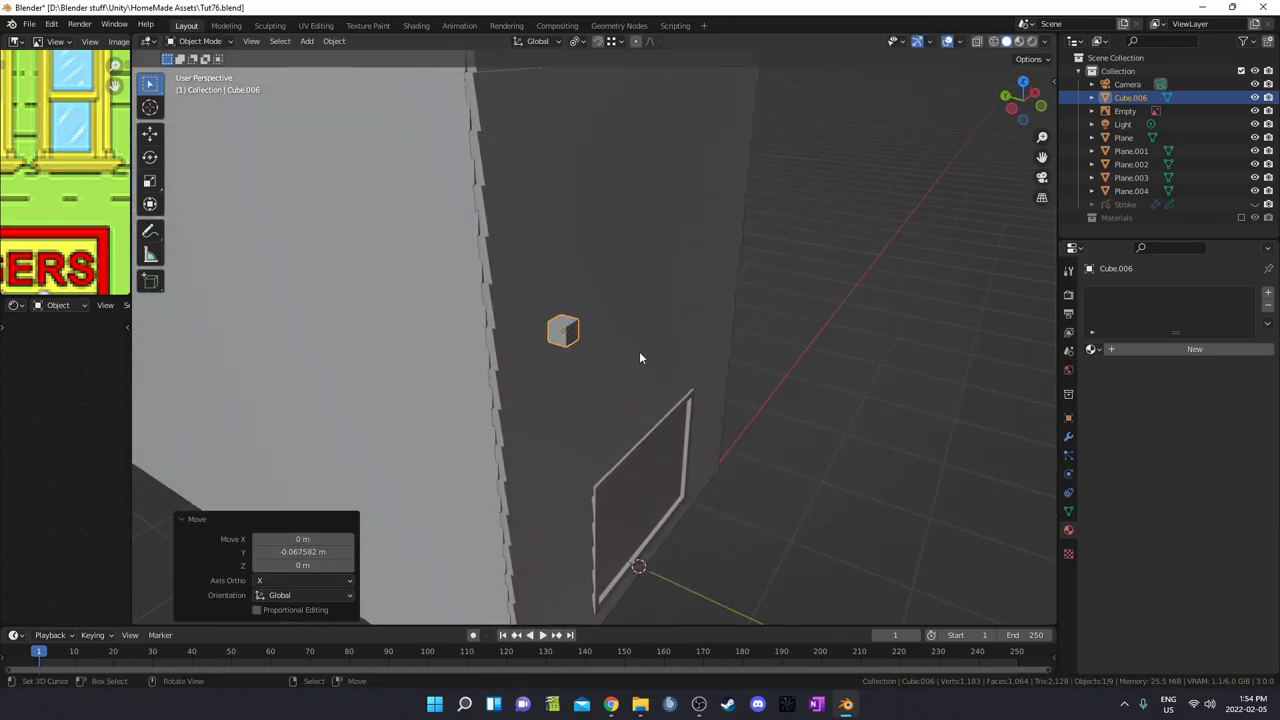
Step: In Edit Mode, raise the cube's top face about 1.54 m along Z to form a tall pillar
{"action": "key", "text": "Tab"}
{"action": "mouse_move", "coordinate": [640, 358]}
{"action": "middle_mouse_down"}
{"action": "mouse_move", "coordinate": [629, 354]}
{"action": "mouse_move", "coordinate": [674, 429]}
{"action": "mouse_move", "coordinate": [642, 365]}
{"action": "middle_mouse_up"}
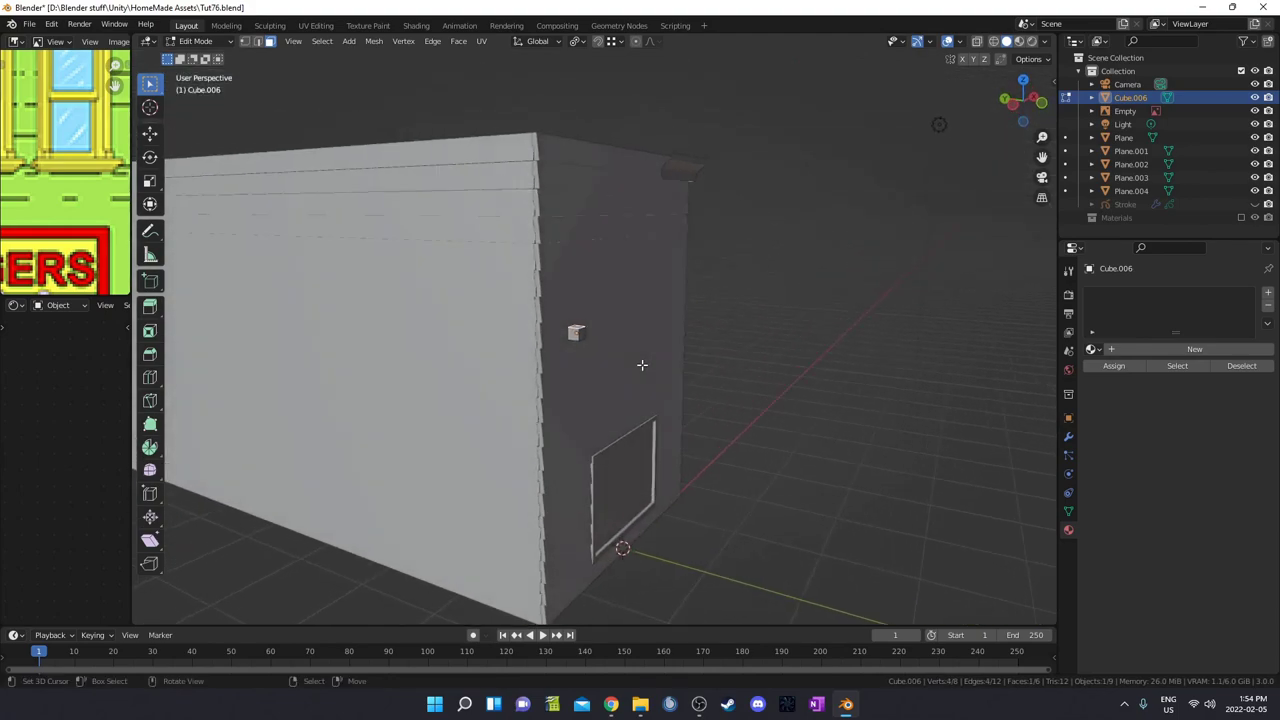
{"action": "key", "text": "g"}
{"action": "key", "text": "z"}
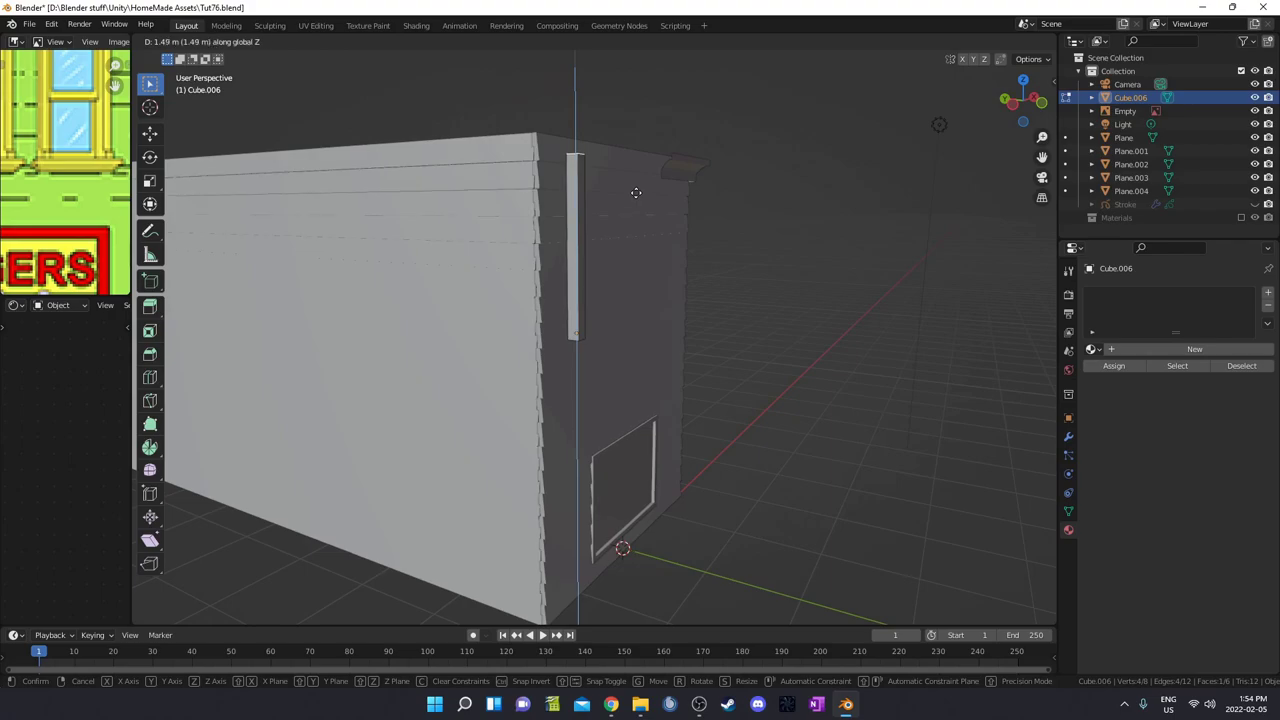
{"action": "left_click", "coordinate": [637, 190]}
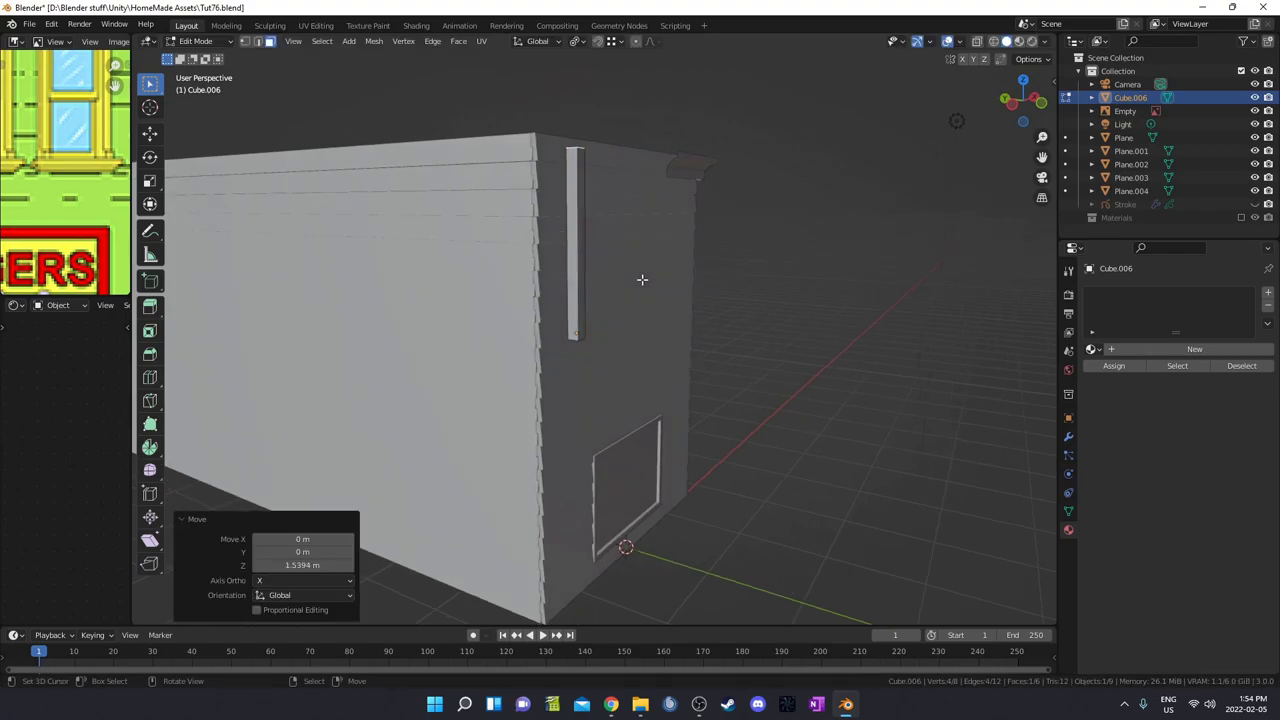
Step: Add a horizontal loop cut at factor 0.039 level with the window's upper trim and bevel it 0.734 m wide into a band
{"action": "key", "text": "KP_1"}
{"action": "key", "text": "z"}
{"action": "left_click", "coordinate": [572, 274]}
{"action": "scroll", "coordinate": [570, 272], "scroll_direction": "up", "scroll_amount": 6}
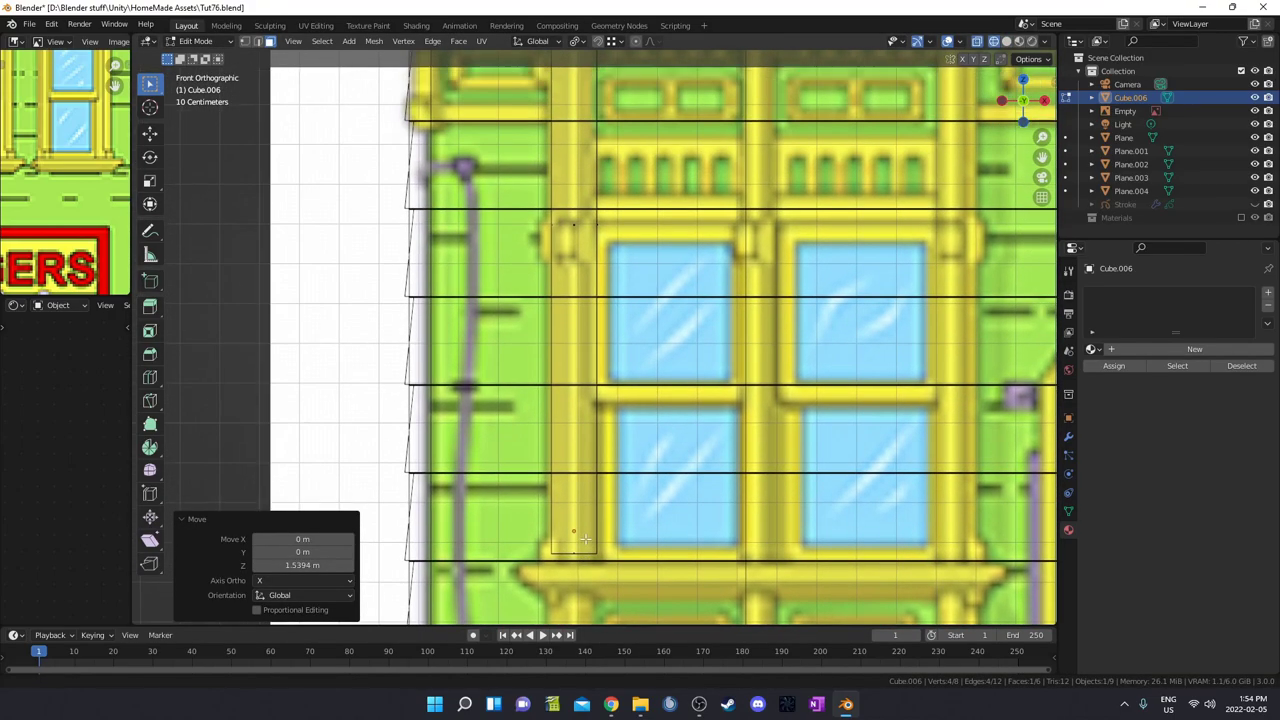
{"action": "scroll", "coordinate": [570, 272], "scroll_direction": "down", "scroll_amount": 1}
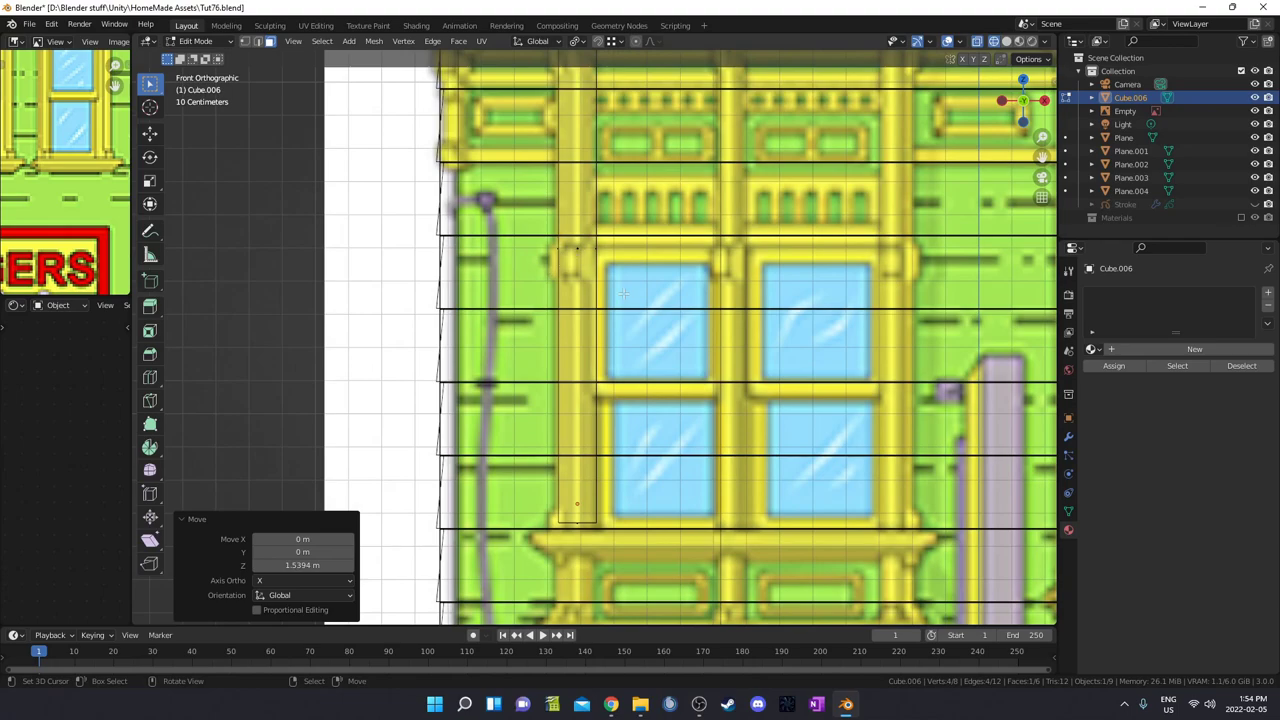
{"action": "key", "text": "ctrl+r"}
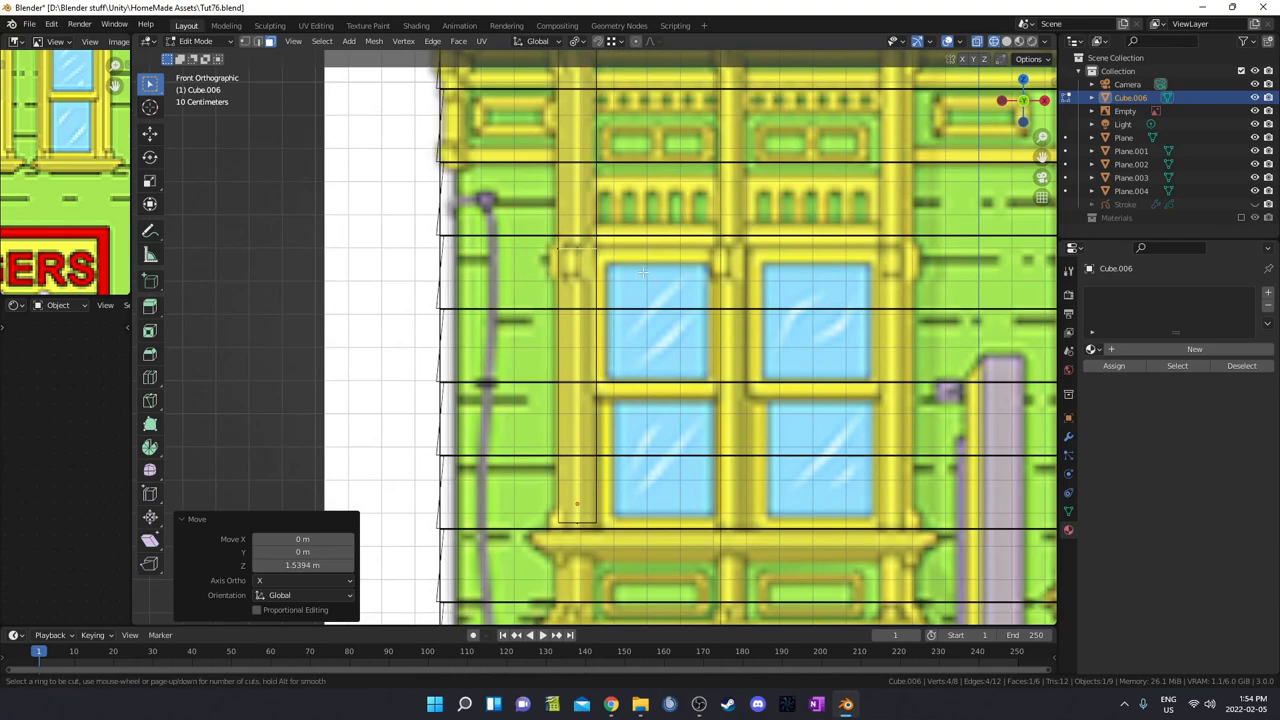
{"action": "left_click", "coordinate": [574, 258]}
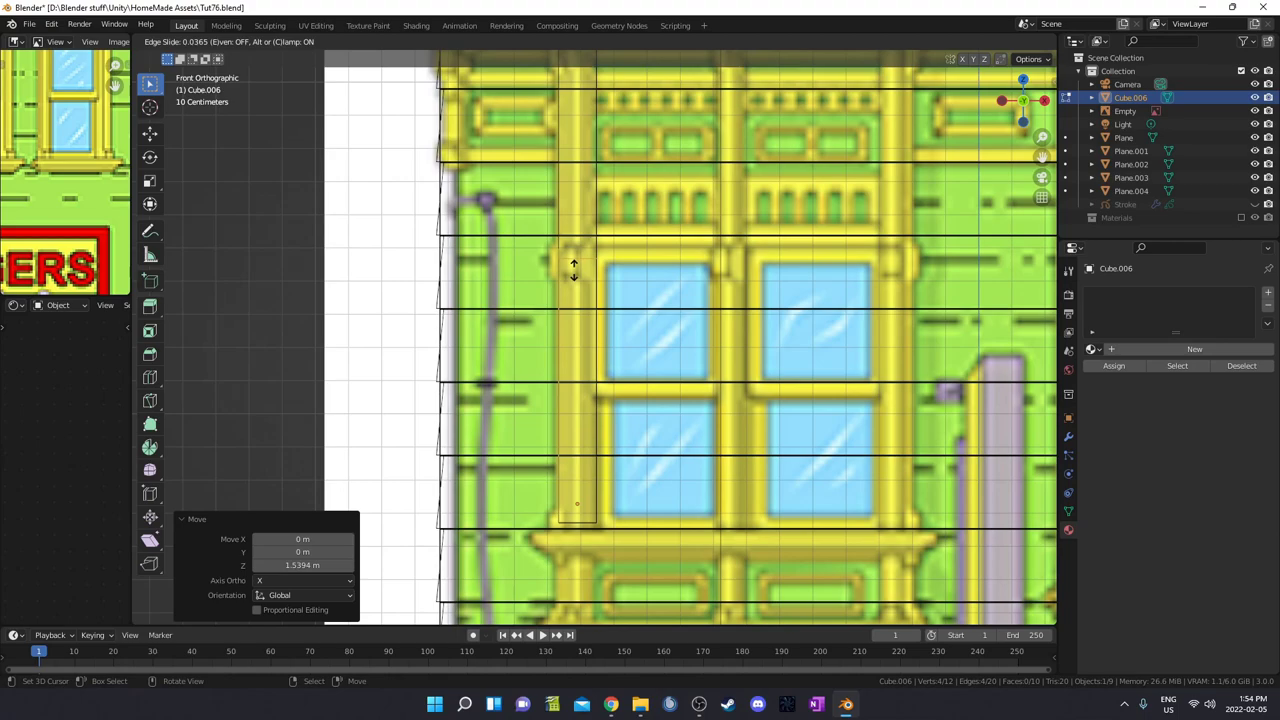
{"action": "left_click", "coordinate": [574, 268]}
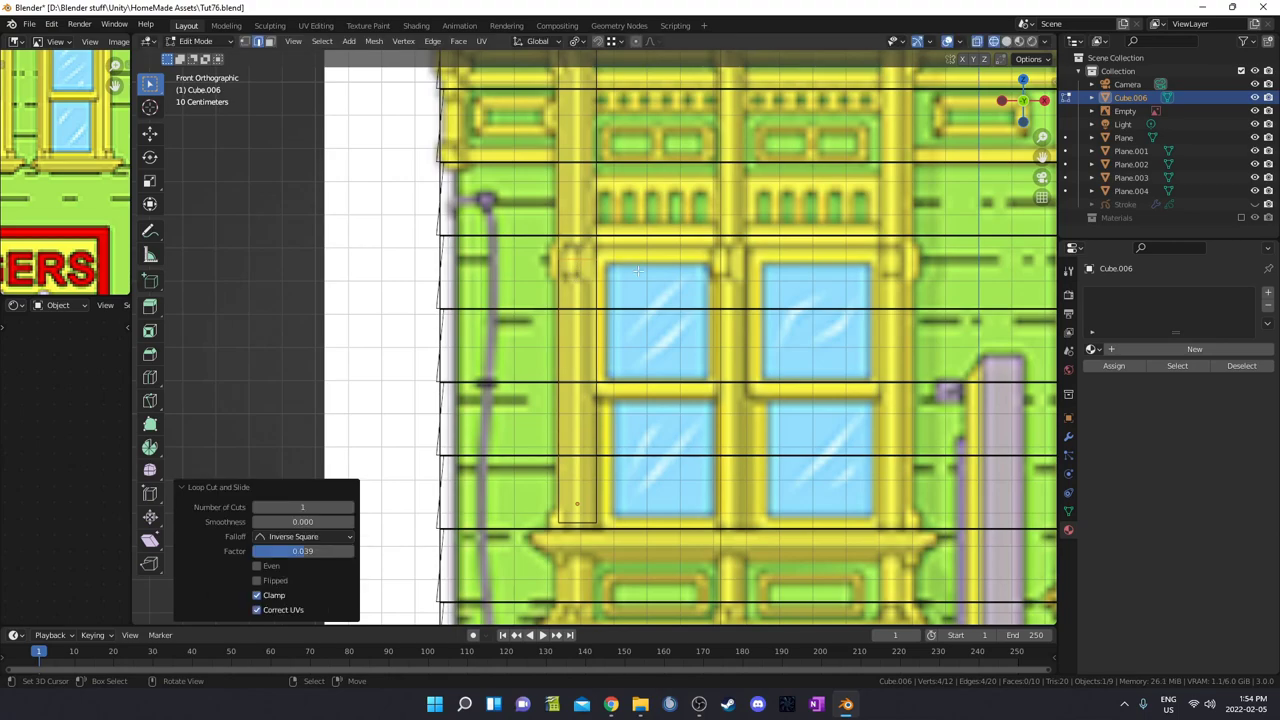
{"action": "key", "text": "ctrl+b"}
{"action": "left_click", "coordinate": [697, 270]}
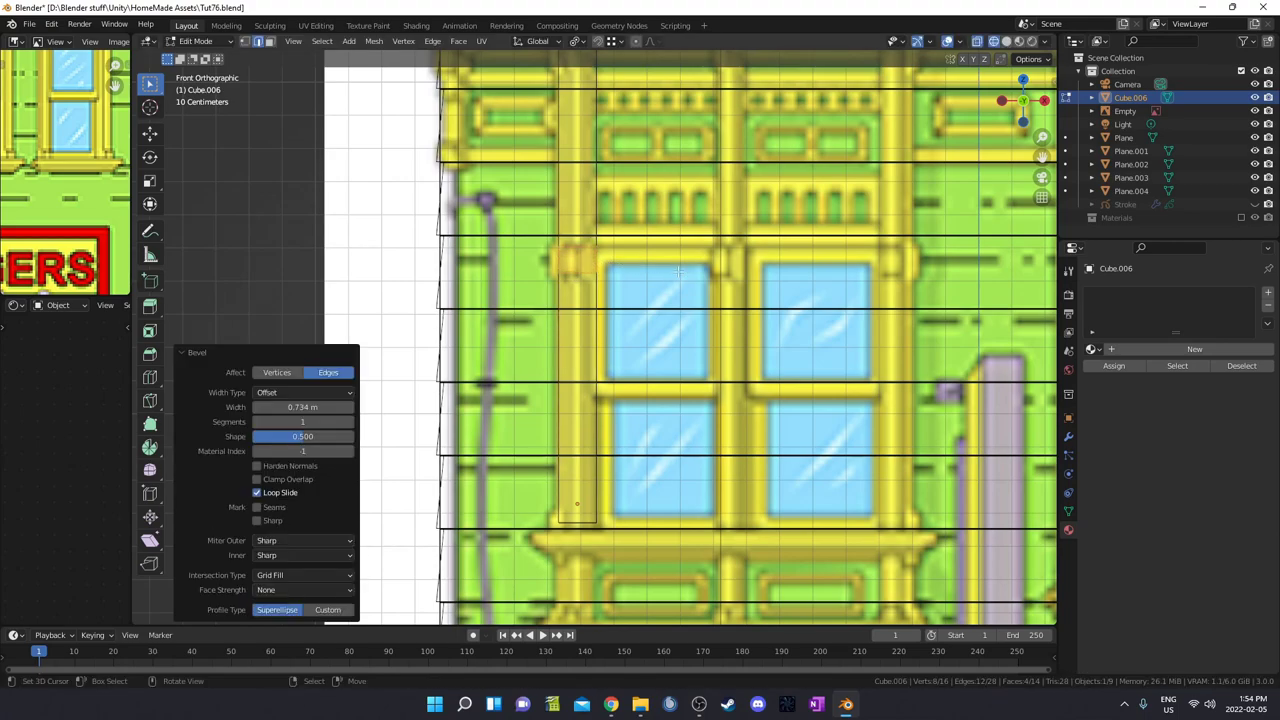
Step: Extrude the band's front face into a small bracket and lower its upper front edge about 0.032 m along Z
{"action": "middle_click_drag", "start_coordinate": [697, 270], "coordinate": [663, 262]}
{"action": "left_click", "coordinate": [568, 254]}
{"action": "left_click", "coordinate": [568, 254]}
{"action": "left_click", "coordinate": [566, 262]}
{"action": "key", "text": "g"}
{"action": "key", "text": "z"}
{"action": "key", "text": "z"}
{"action": "left_click", "coordinate": [648, 282]}
{"action": "key", "text": "g"}
{"action": "left_click", "coordinate": [660, 273]}
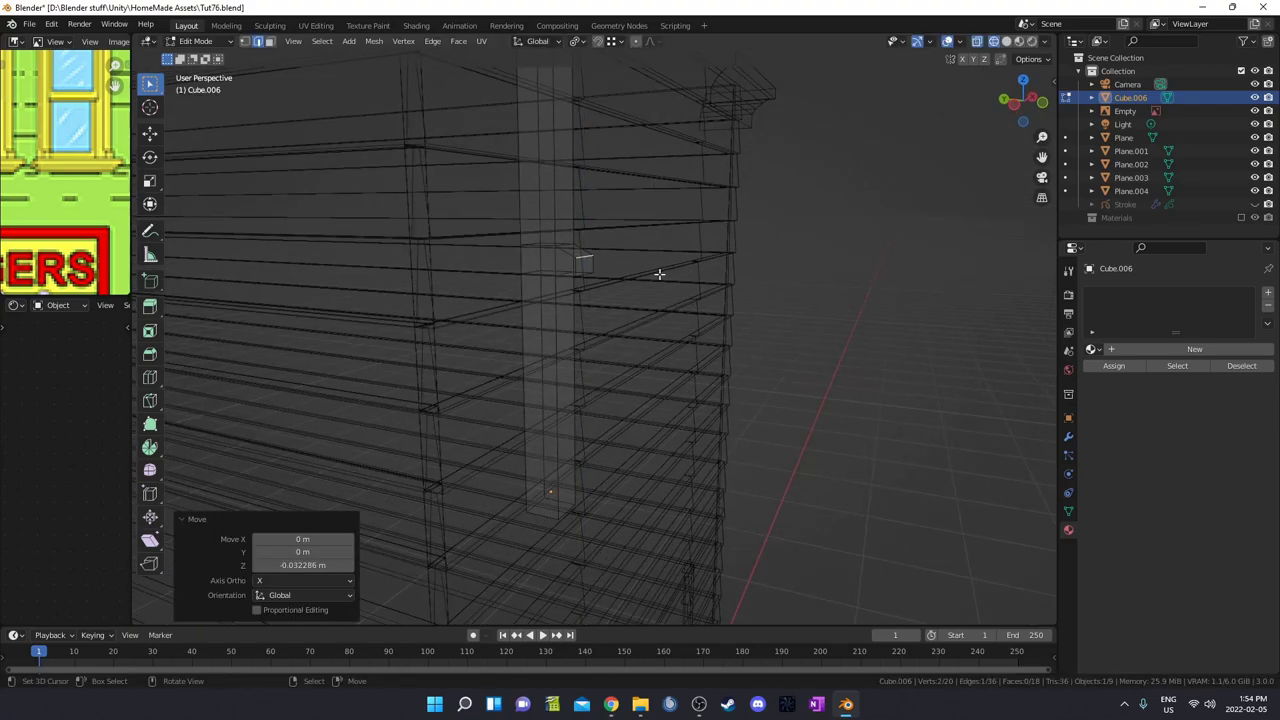
Step: Select the pillar's front faces above and below the bracket and move them along Y
{"action": "middle_click_drag", "start_coordinate": [657, 277], "coordinate": [566, 321]}
{"action": "left_click", "coordinate": [574, 202]}
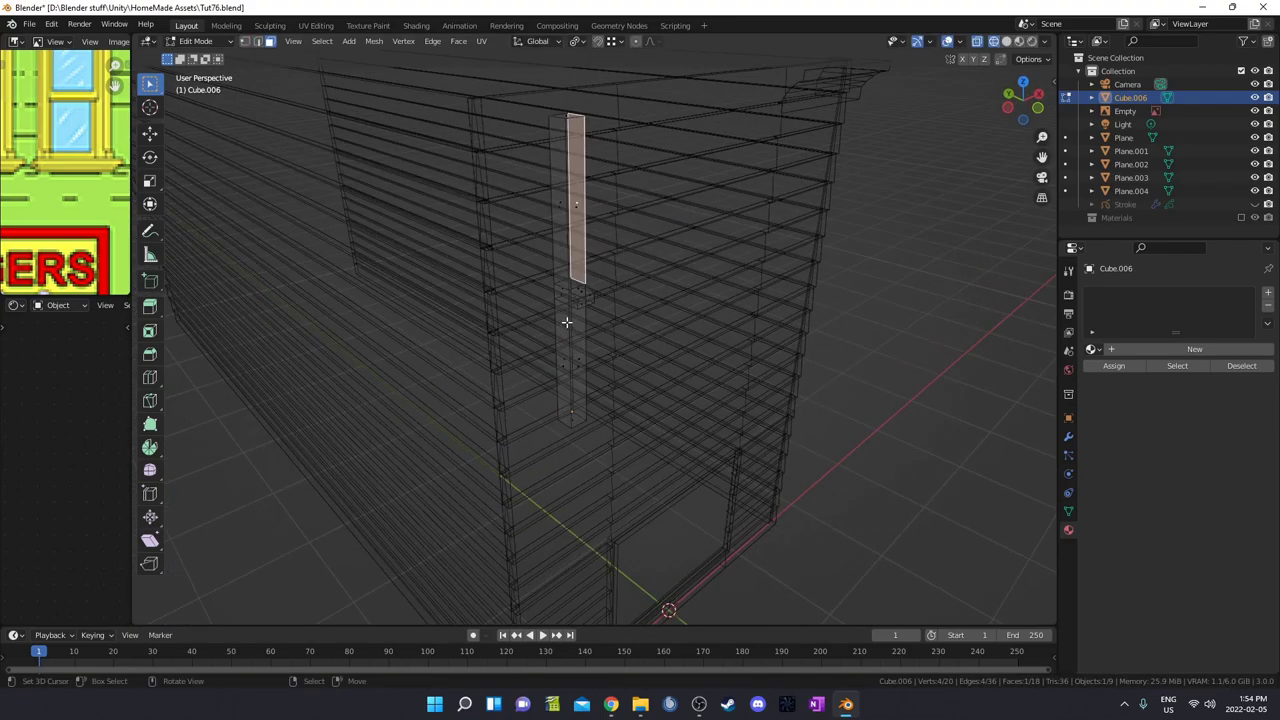
{"action": "key", "text": "shift+z"}
{"action": "middle_click_drag", "start_coordinate": [666, 283], "coordinate": [614, 226]}
{"action": "right_click", "coordinate": [578, 214]}
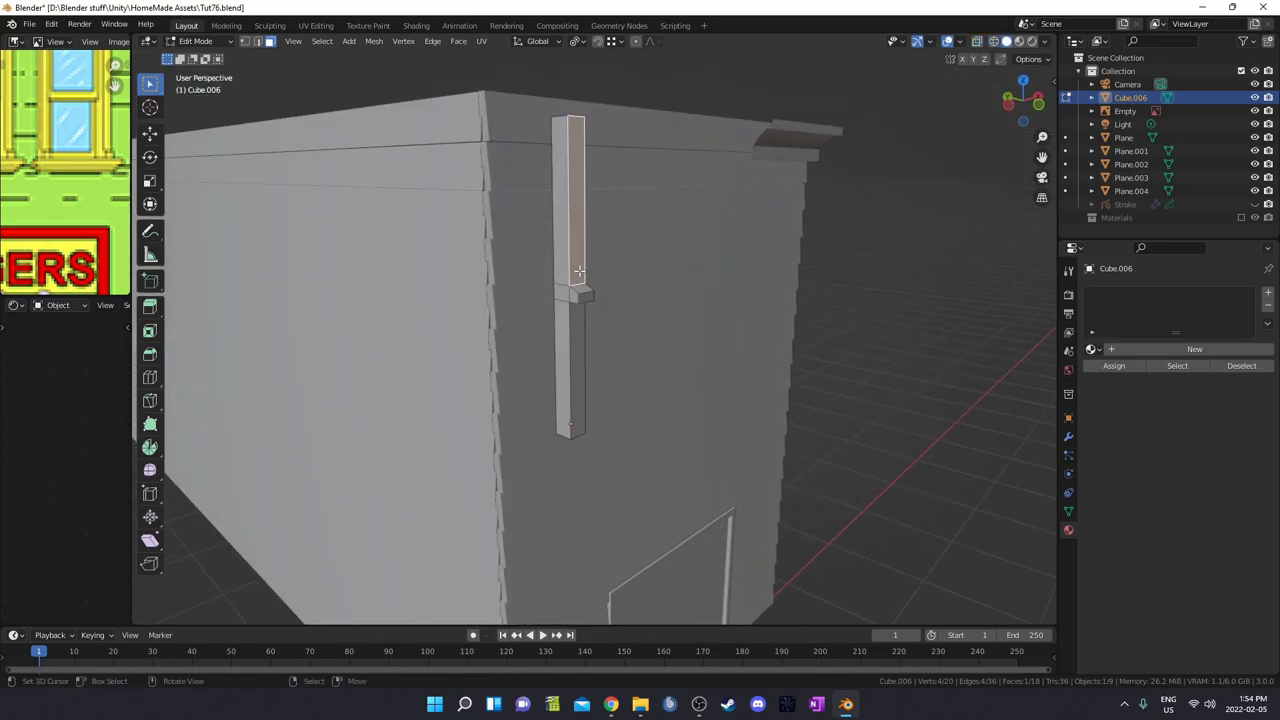
{"action": "right_click", "coordinate": [578, 372], "text": "ctrl"}
{"action": "mouse_move", "coordinate": [640, 354]}
{"action": "middle_mouse_down"}
{"action": "mouse_move", "coordinate": [666, 354]}
{"action": "mouse_move", "coordinate": [700, 380]}
{"action": "mouse_move", "coordinate": [604, 390]}
{"action": "mouse_move", "coordinate": [680, 371]}
{"action": "mouse_move", "coordinate": [631, 354]}
{"action": "middle_mouse_up"}
{"action": "key", "text": "g"}
{"action": "key", "text": "y"}
{"action": "left_click", "coordinate": [654, 354]}
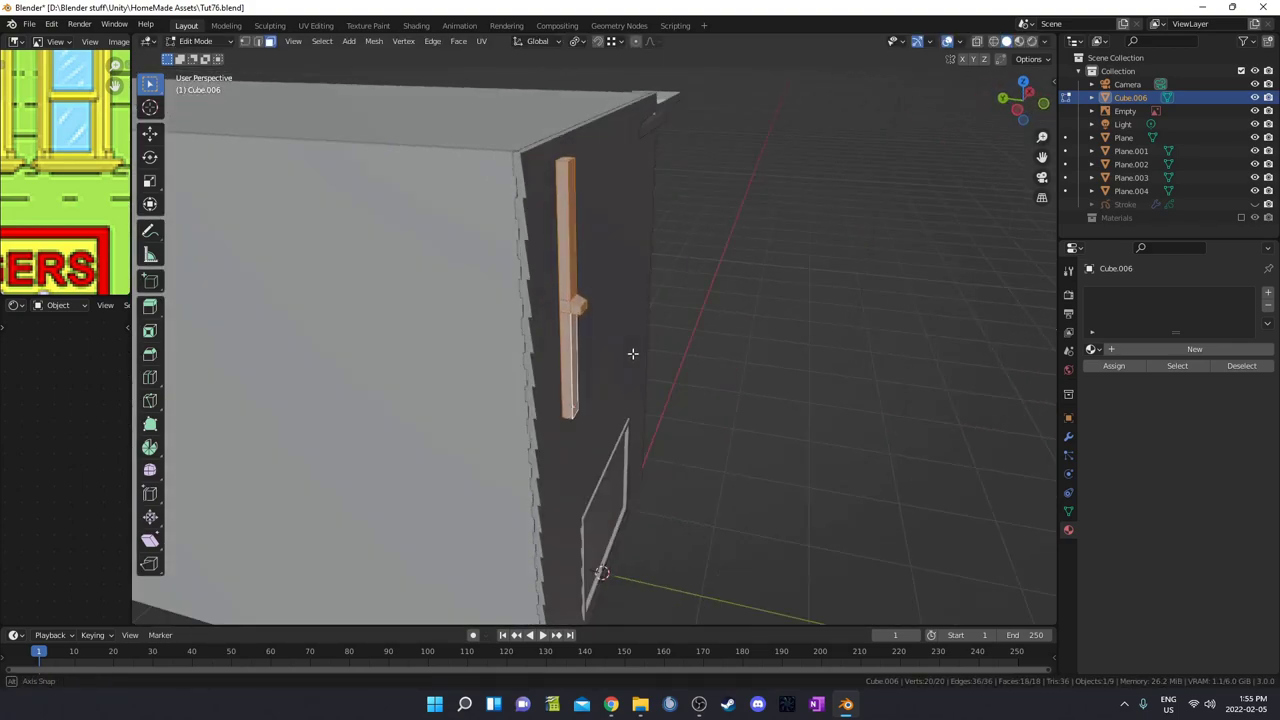
Step: Move the whole pillar mesh along negative Y, out from the front wall, and return to Object Mode
{"action": "key", "text": "g"}
{"action": "key", "text": "y"}
{"action": "left_click", "coordinate": [680, 360]}
{"action": "key", "text": "Tab"}
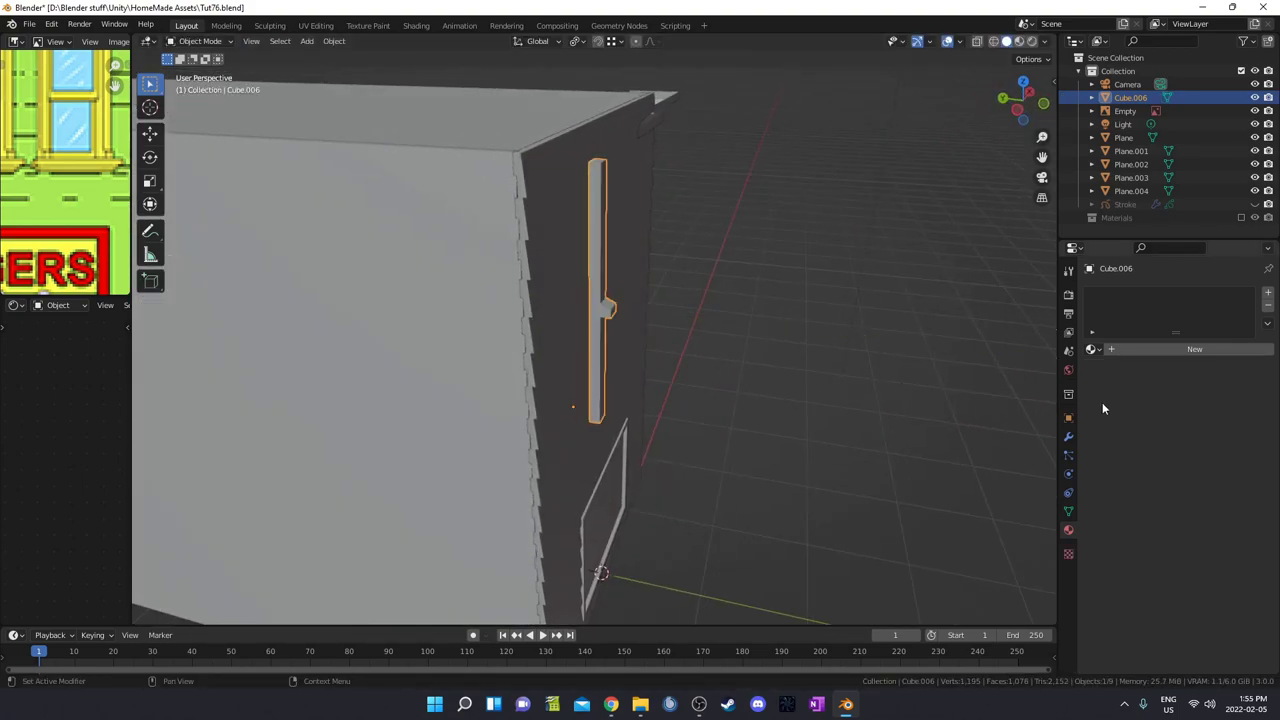
Step: Add an Array modifier to the pillar with a count of 3 and a relative X offset of 5.9
{"action": "left_click", "coordinate": [1069, 437]}
{"action": "left_click", "coordinate": [1117, 293]}
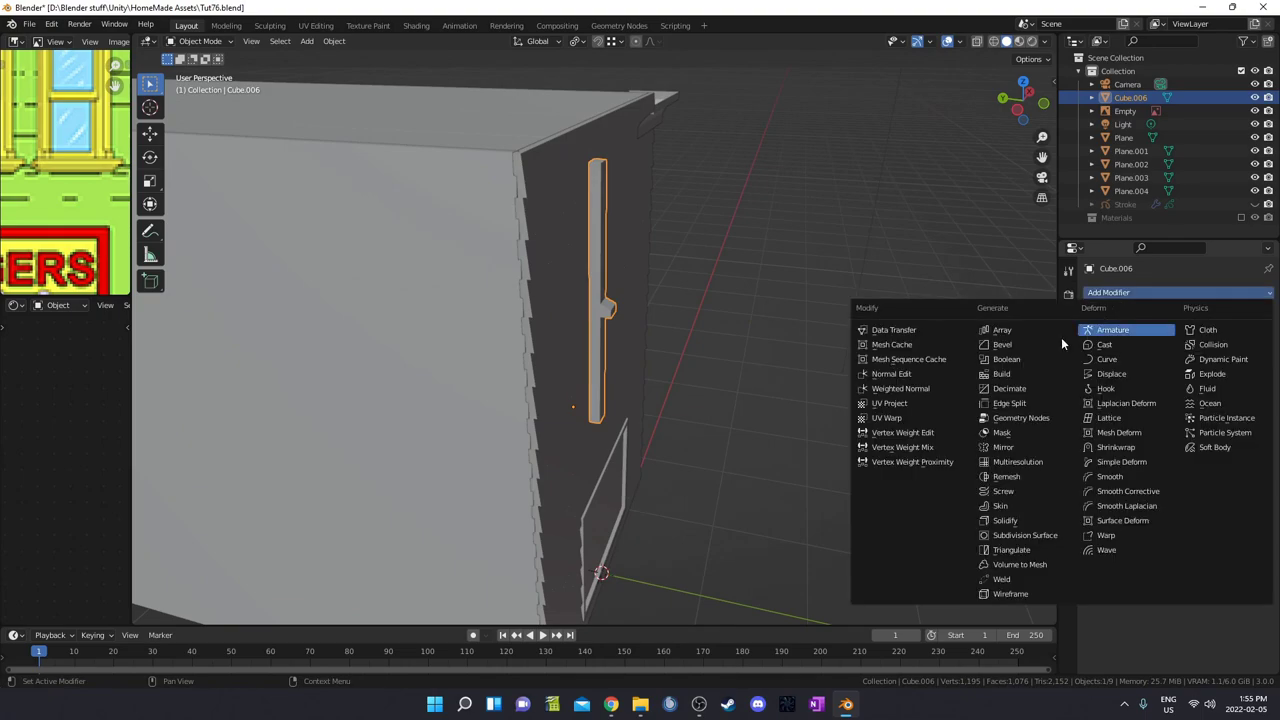
{"action": "left_click", "coordinate": [1000, 332]}
{"action": "mouse_move", "coordinate": [880, 385]}
{"action": "middle_mouse_down"}
{"action": "mouse_move", "coordinate": [836, 398]}
{"action": "mouse_move", "coordinate": [900, 388]}
{"action": "middle_mouse_up"}
{"action": "left_click_drag", "start_coordinate": [1206, 391], "coordinate": [1256, 391]}
{"action": "middle_click_drag", "start_coordinate": [674, 336], "coordinate": [628, 430]}
{"action": "left_click", "coordinate": [1250, 352]}
{"action": "middle_click_drag", "start_coordinate": [856, 360], "coordinate": [844, 308]}
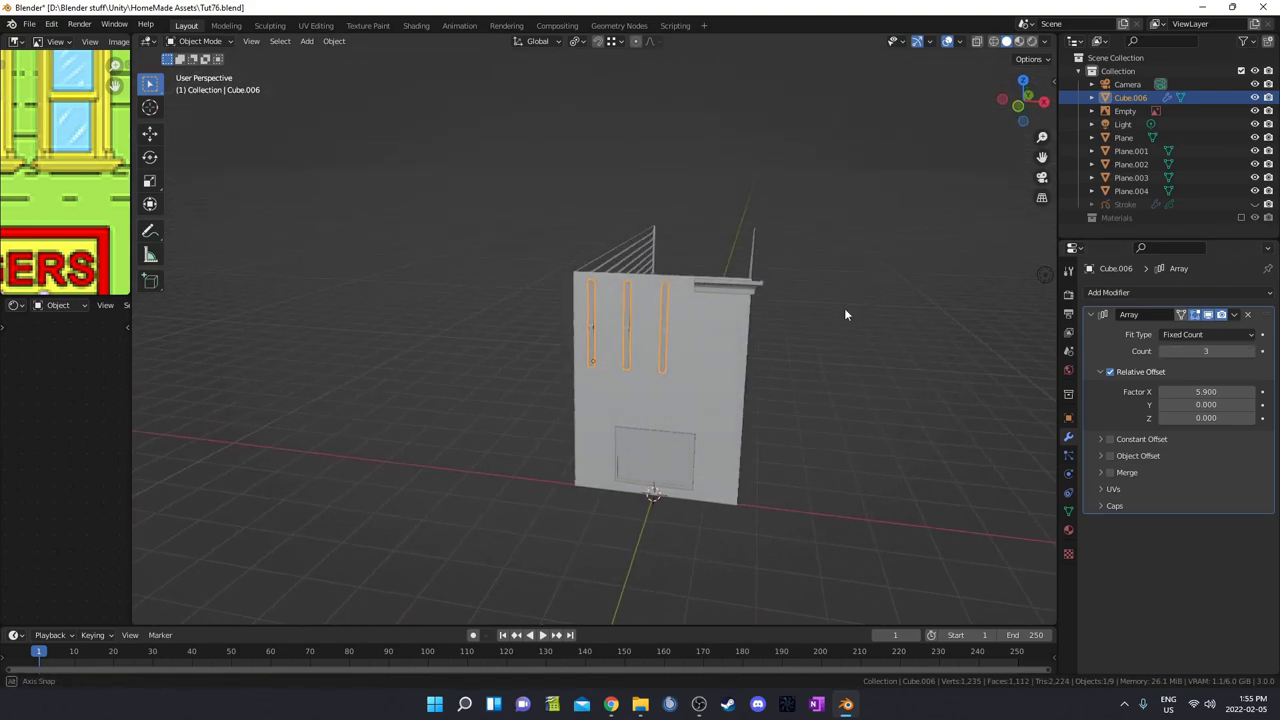
{"action": "scroll", "coordinate": [692, 388], "scroll_direction": "up", "scroll_amount": 3}
{"action": "middle_click_drag", "start_coordinate": [692, 393], "coordinate": [571, 240]}
{"action": "key", "text": "Tab"}
{"action": "key", "text": "2"}
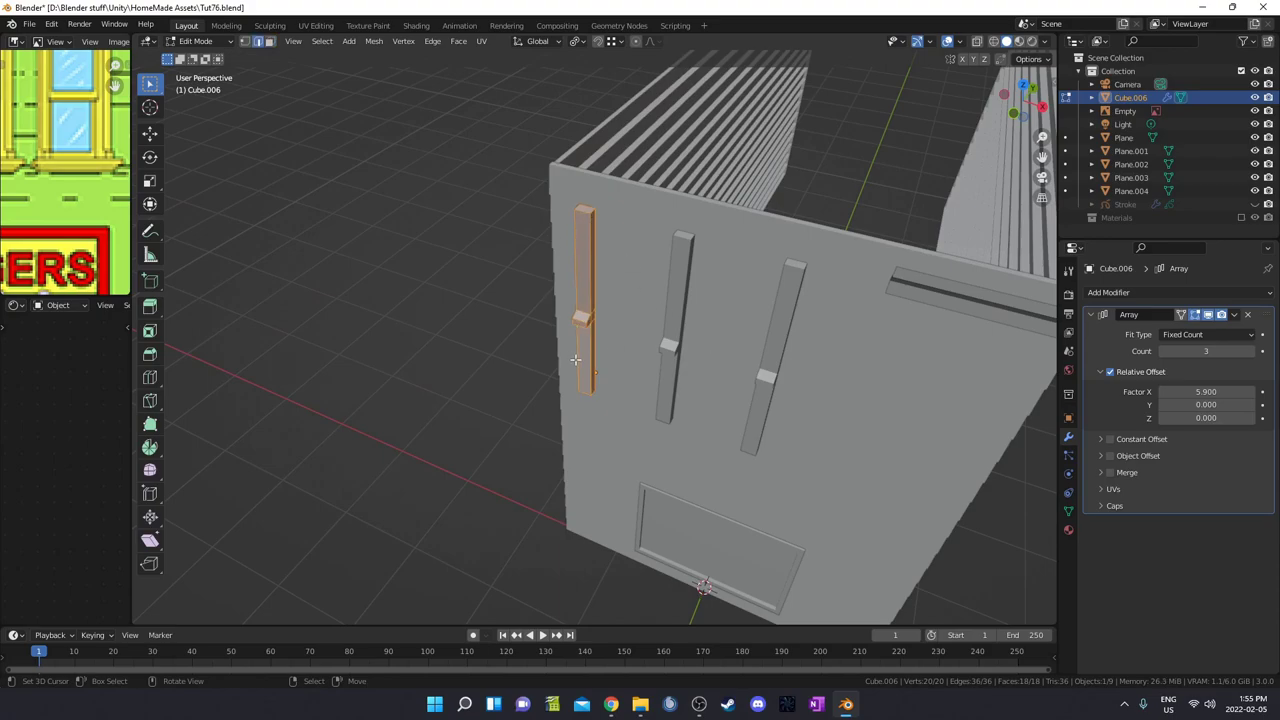
{"action": "middle_click_drag", "start_coordinate": [576, 360], "coordinate": [528, 289]}
{"action": "middle_click_drag", "start_coordinate": [683, 390], "coordinate": [789, 366]}
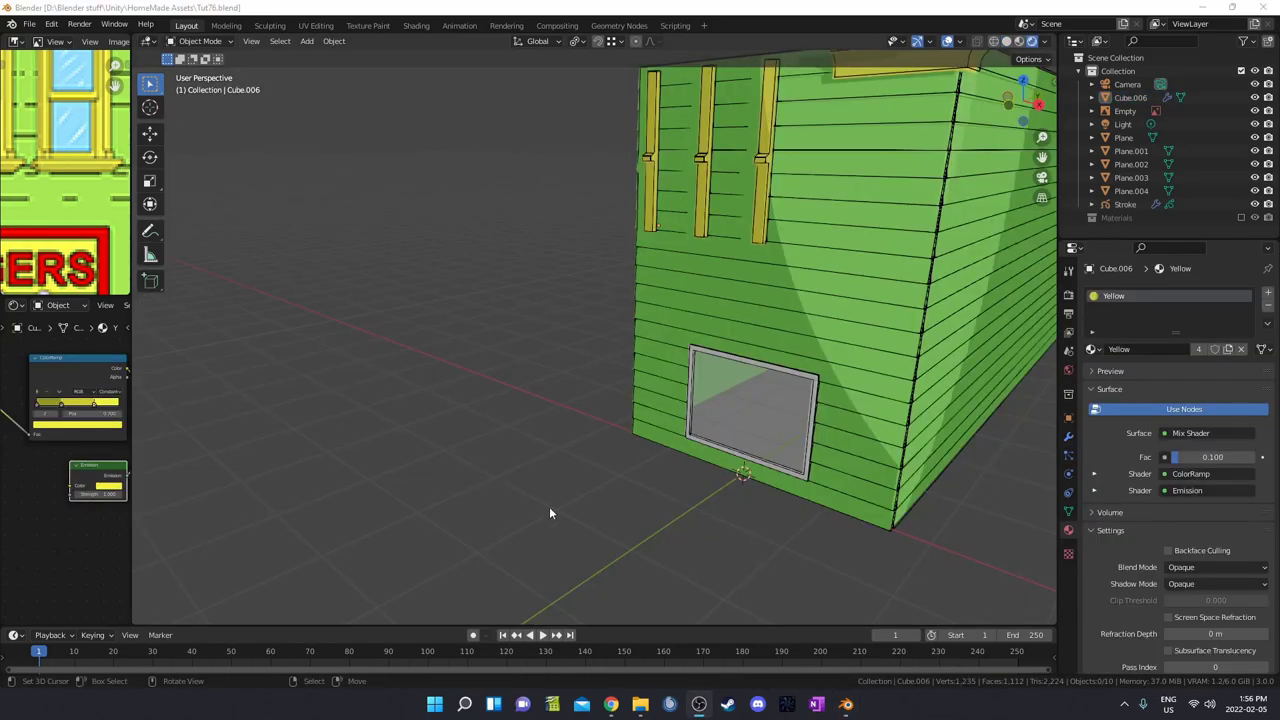
Step: Select the storefront window and examine its transparent glass and material in the rendered view from several angles
{"action": "middle_click_drag", "start_coordinate": [538, 509], "coordinate": [603, 434]}
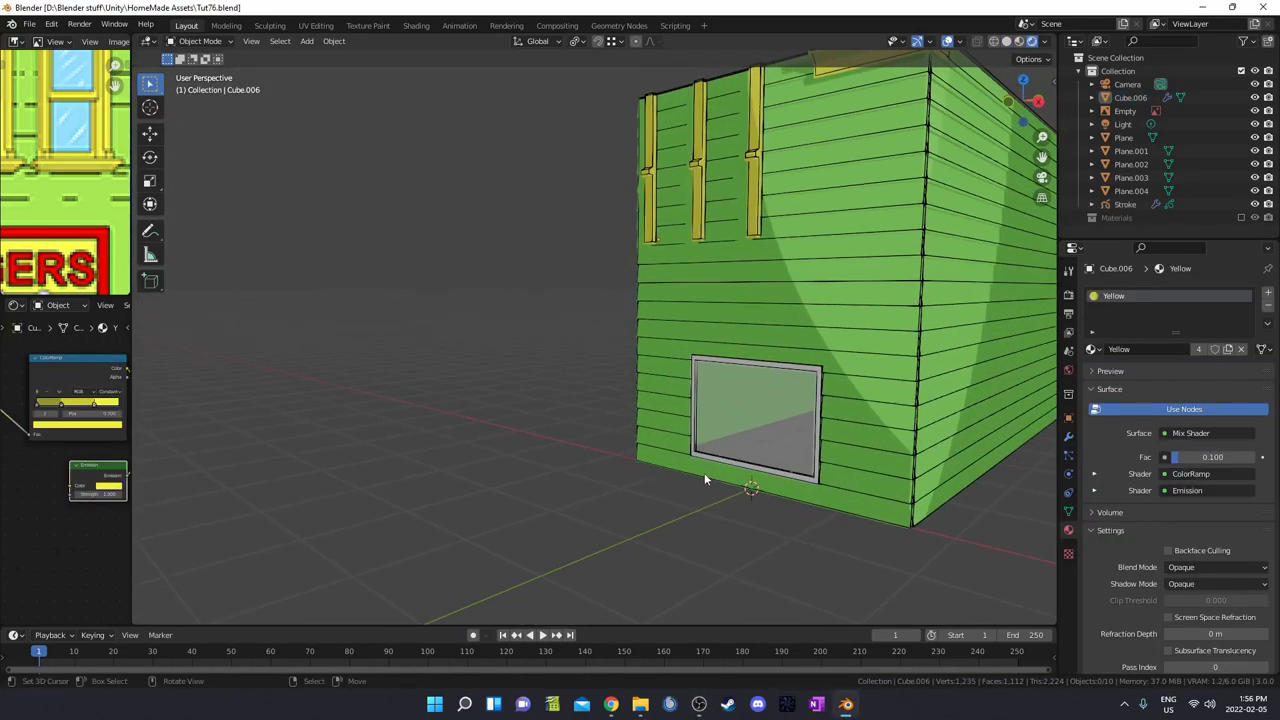
{"action": "middle_click_drag", "start_coordinate": [703, 477], "coordinate": [734, 447]}
{"action": "left_click", "coordinate": [735, 404]}
{"action": "left_click", "coordinate": [734, 409]}
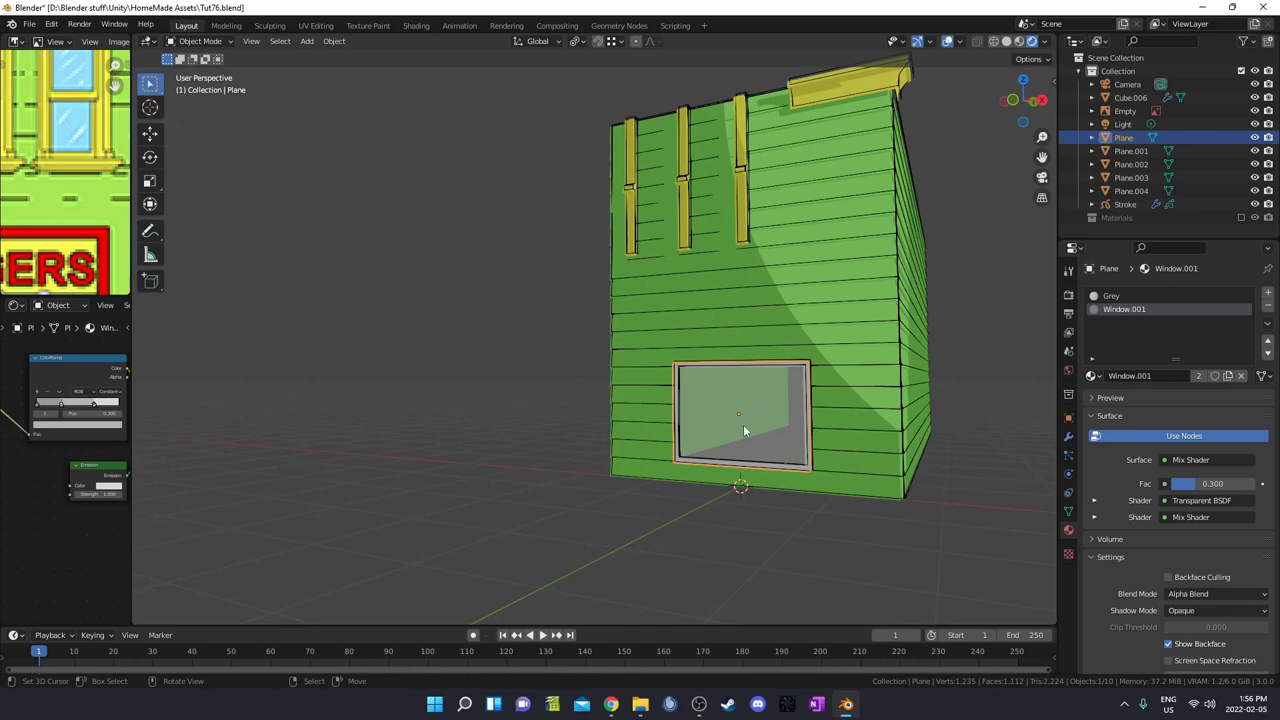
{"action": "middle_click_drag", "start_coordinate": [760, 443], "coordinate": [750, 384]}
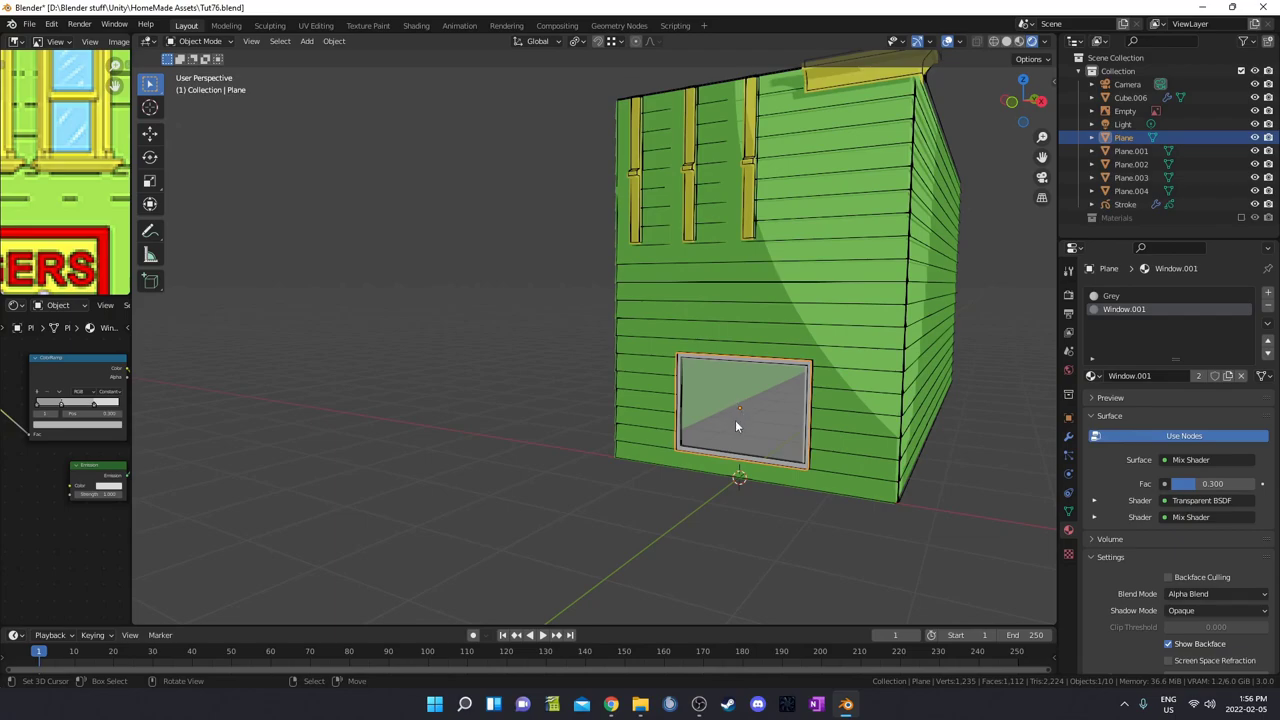
{"action": "scroll", "coordinate": [737, 423], "scroll_direction": "down", "scroll_amount": 2}
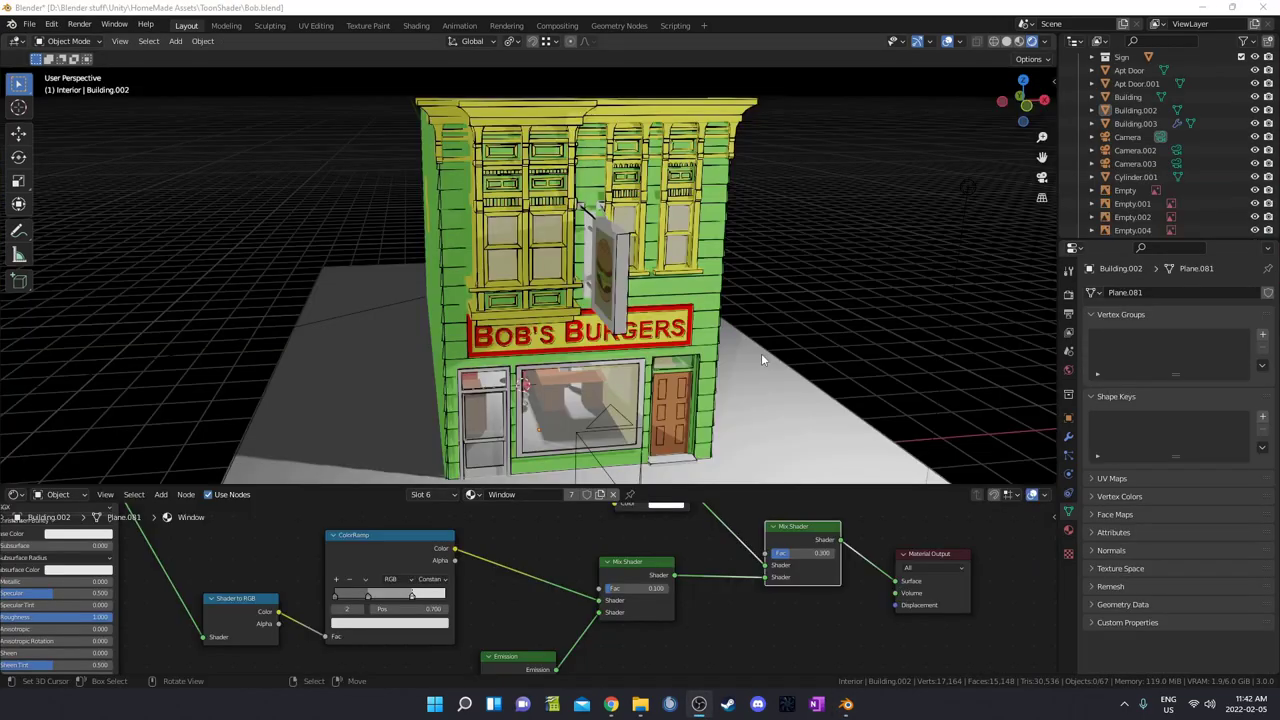
Step: Examine the toon-shaded building exterior from several angles in the rendered view
{"action": "middle_click_drag", "start_coordinate": [761, 353], "coordinate": [678, 304]}
{"action": "scroll", "coordinate": [680, 330], "scroll_direction": "up", "scroll_amount": 4}
{"action": "scroll", "coordinate": [728, 366], "scroll_direction": "down", "scroll_amount": 2}
{"action": "middle_click_drag", "start_coordinate": [556, 219], "coordinate": [624, 281]}
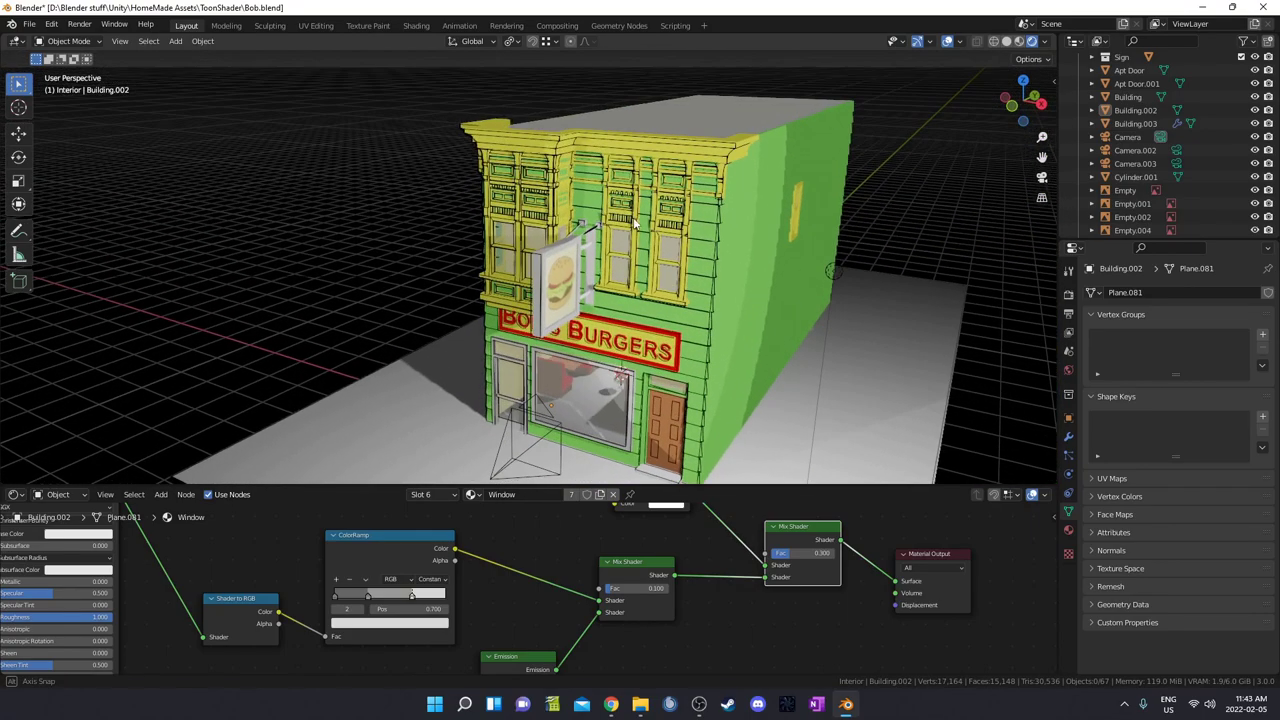
{"action": "middle_click_drag", "start_coordinate": [548, 402], "coordinate": [660, 358]}
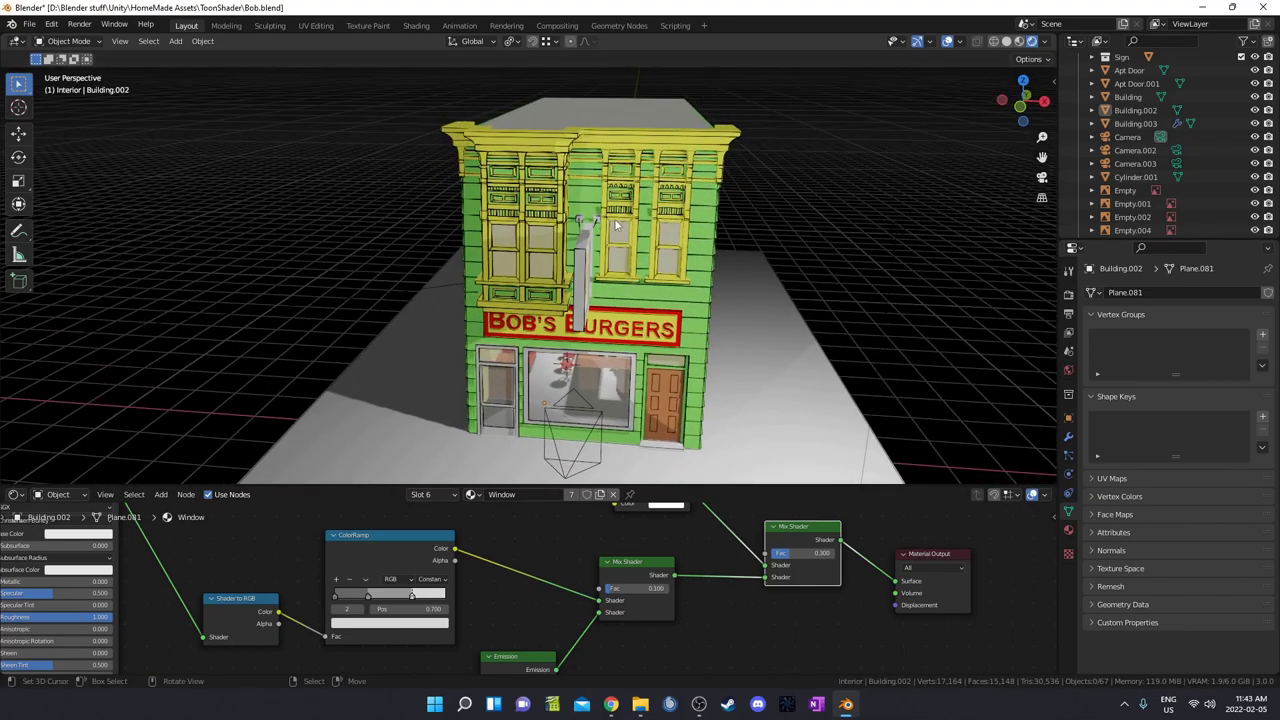
{"action": "middle_click_drag", "start_coordinate": [617, 226], "coordinate": [639, 195]}
Step: Hide the building's roof and switch the viewport to solid shading
{"action": "left_click", "coordinate": [774, 250]}
{"action": "middle_click_drag", "start_coordinate": [774, 250], "coordinate": [490, 316]}
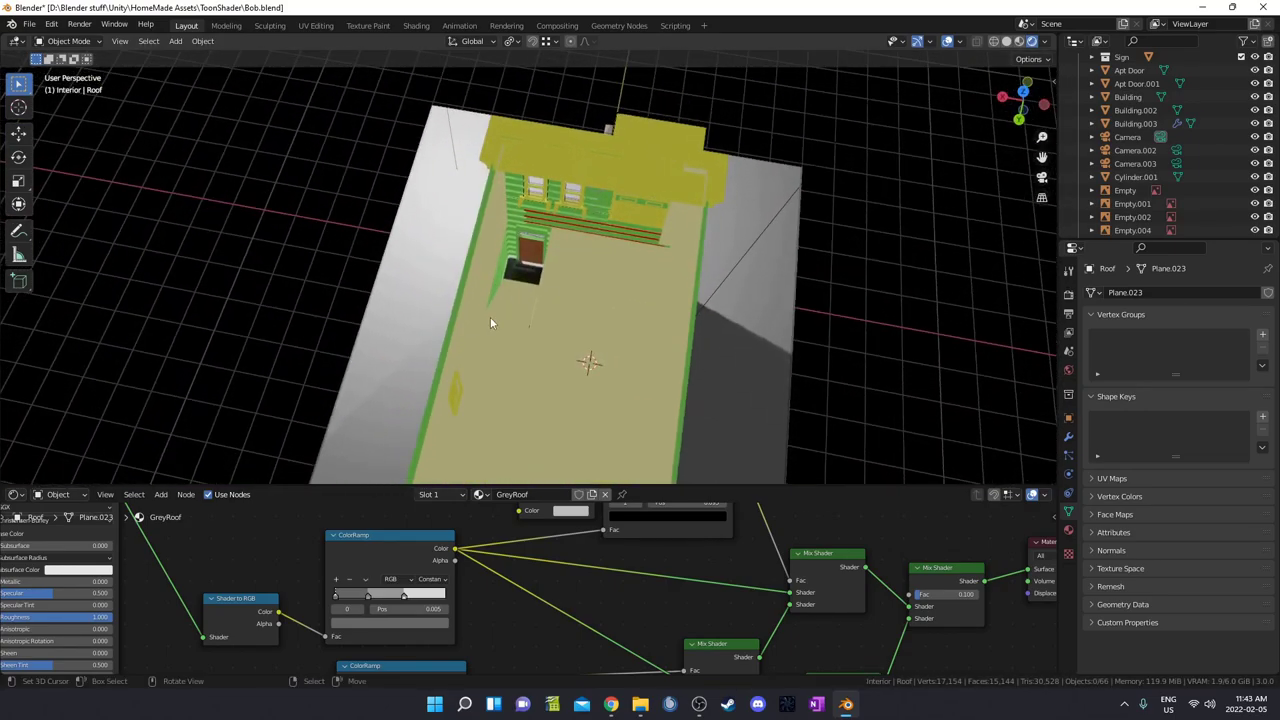
{"action": "key", "text": "z"}
{"action": "left_click", "coordinate": [700, 313]}
Step: Select the building's left exterior wall and hide it
{"action": "mouse_move", "coordinate": [612, 286]}
{"action": "middle_mouse_down"}
{"action": "mouse_move", "coordinate": [866, 214]}
{"action": "mouse_move", "coordinate": [995, 214]}
{"action": "middle_mouse_up"}
{"action": "scroll", "coordinate": [537, 351], "scroll_direction": "up", "scroll_amount": 5}
{"action": "middle_click_drag", "start_coordinate": [537, 351], "coordinate": [681, 211], "text": "shift"}
{"action": "middle_click_drag", "start_coordinate": [500, 225], "coordinate": [724, 280]}
{"action": "scroll", "coordinate": [454, 267], "scroll_direction": "down", "scroll_amount": 2}
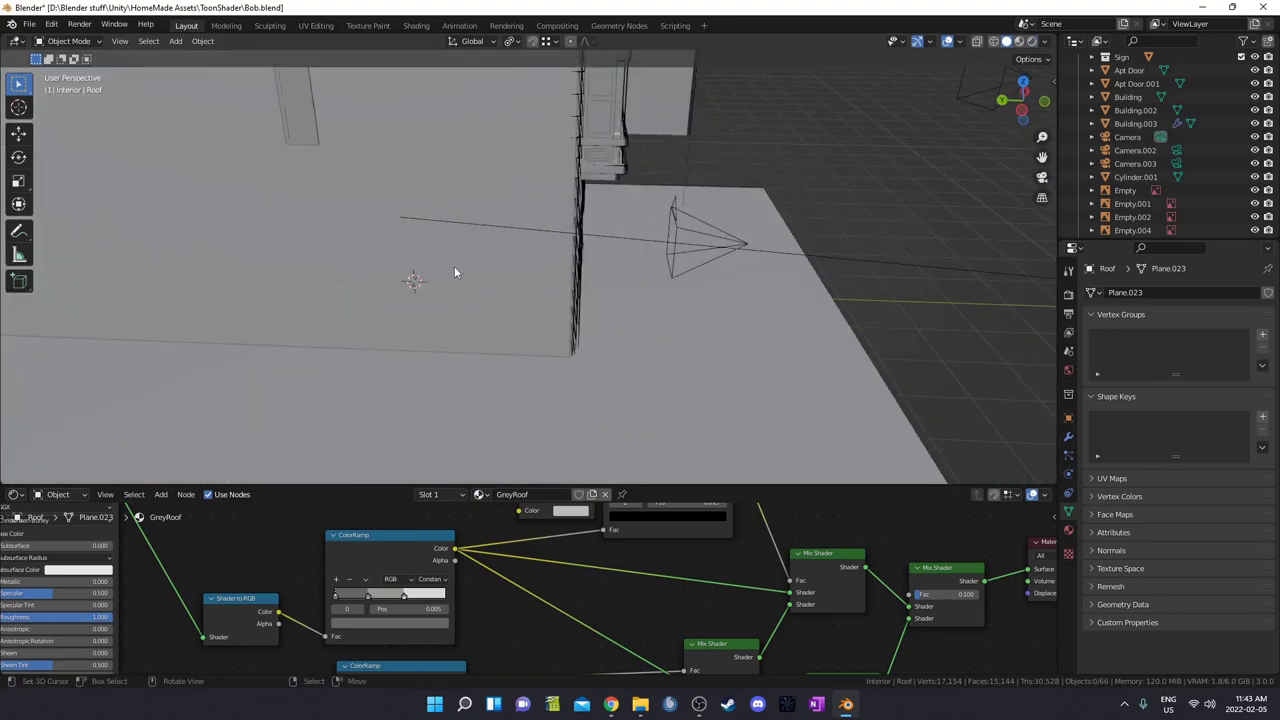
{"action": "left_click", "coordinate": [393, 242]}
{"action": "scroll", "coordinate": [580, 294], "scroll_direction": "down", "scroll_amount": 8}
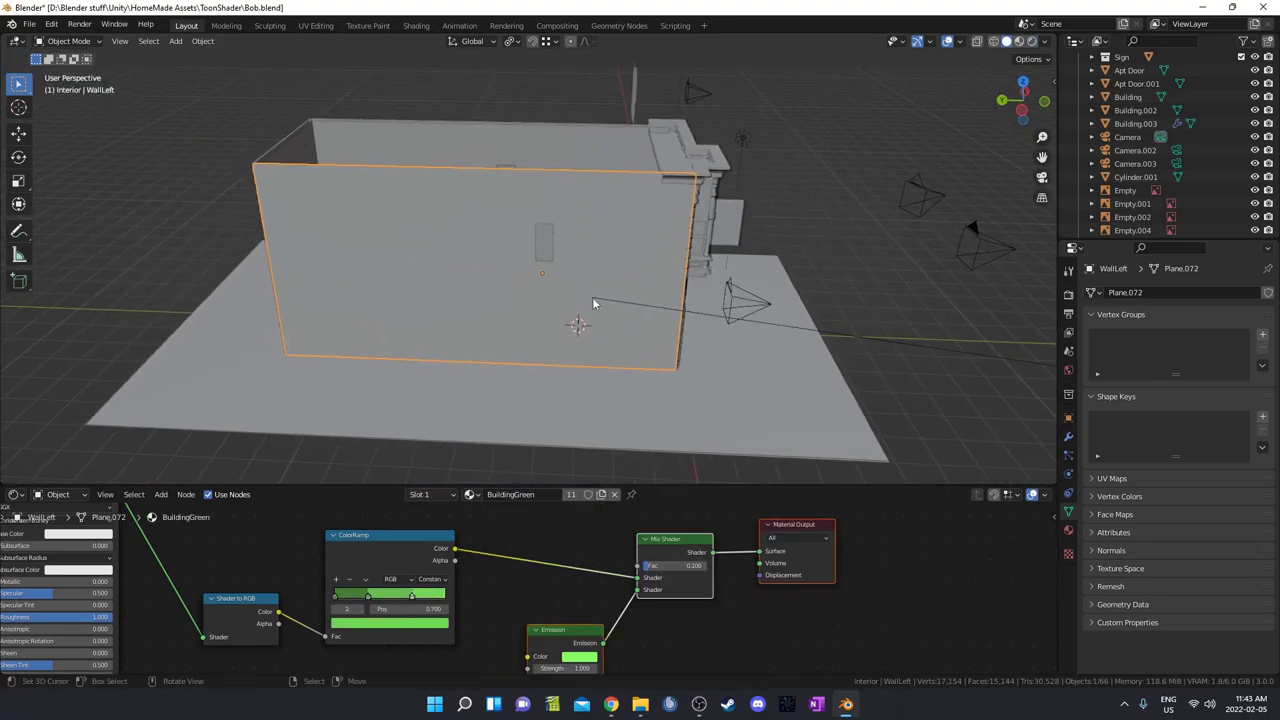
{"action": "key", "text": "h"}
Step: Hide the interior walls object to open up the restaurant, and return the viewport to rendered shading
{"action": "scroll", "coordinate": [585, 270], "scroll_direction": "up", "scroll_amount": 6}
{"action": "left_click", "coordinate": [516, 270]}
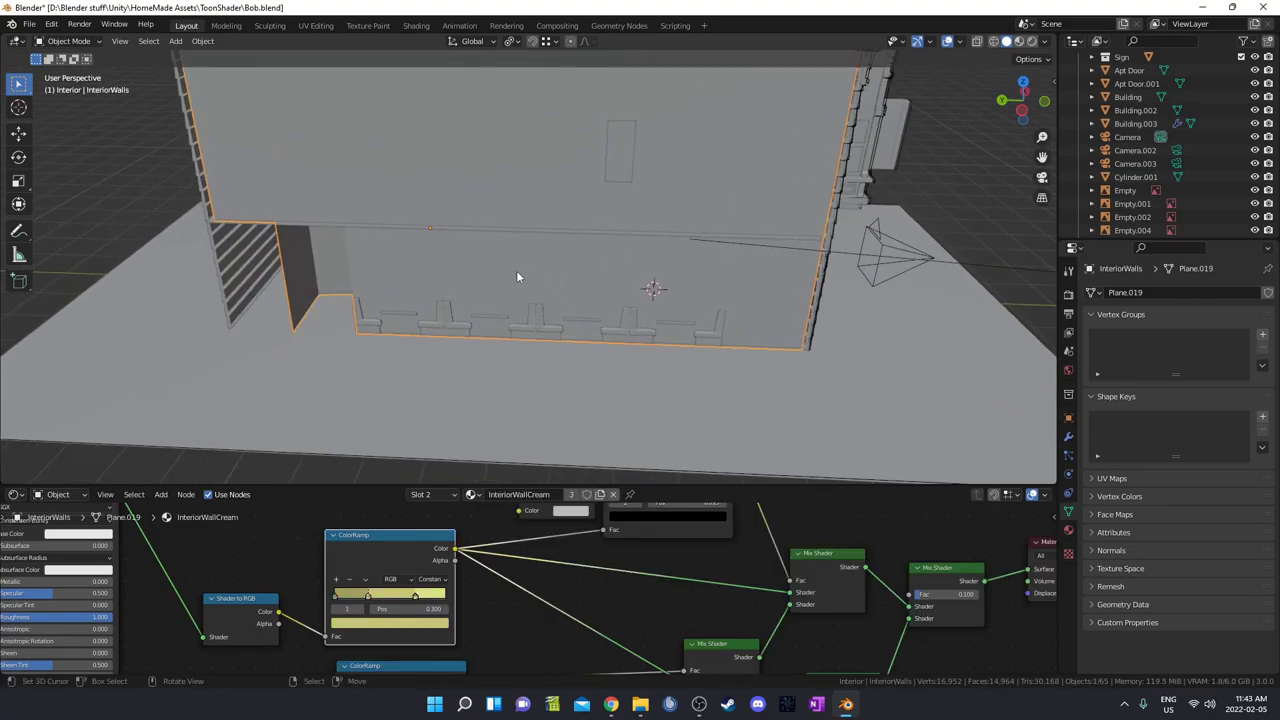
{"action": "key", "text": "h"}
{"action": "key", "text": "z"}
{"action": "left_click", "coordinate": [648, 290]}
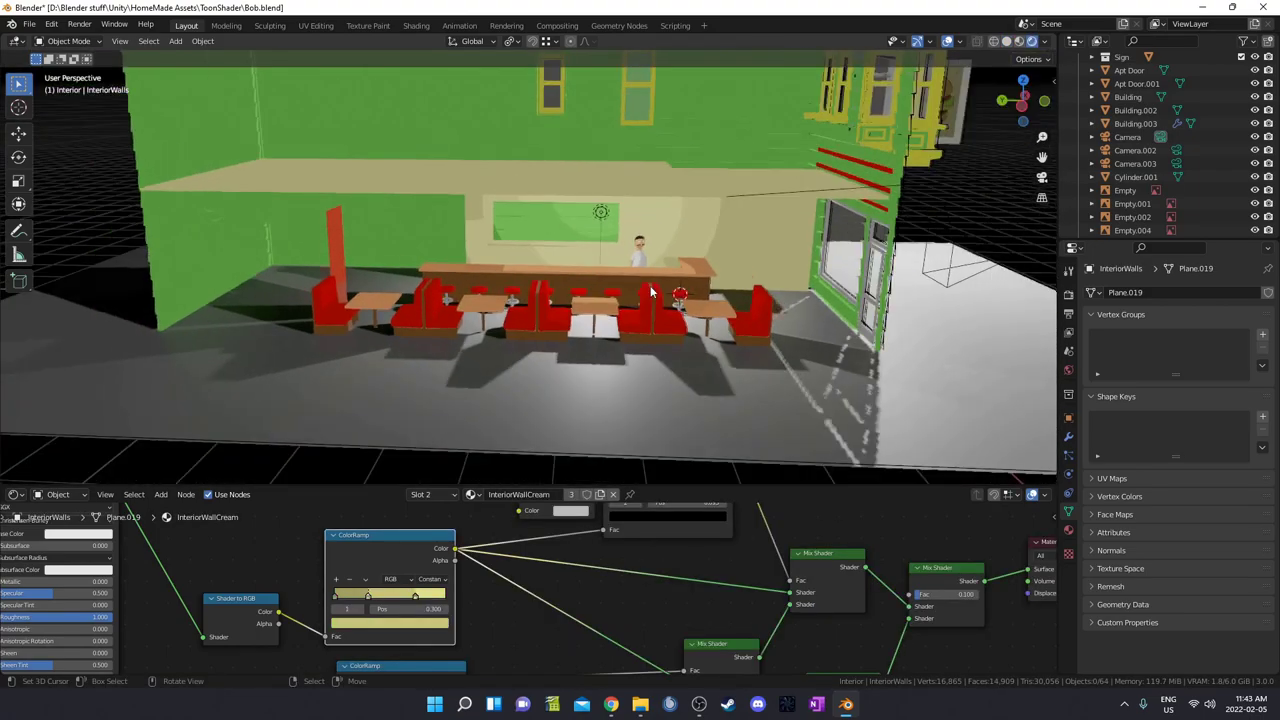
Step: Examine the restaurant interior's booths, tables and counter in the rendered view
{"action": "scroll", "coordinate": [342, 347], "scroll_direction": "up", "scroll_amount": 5}
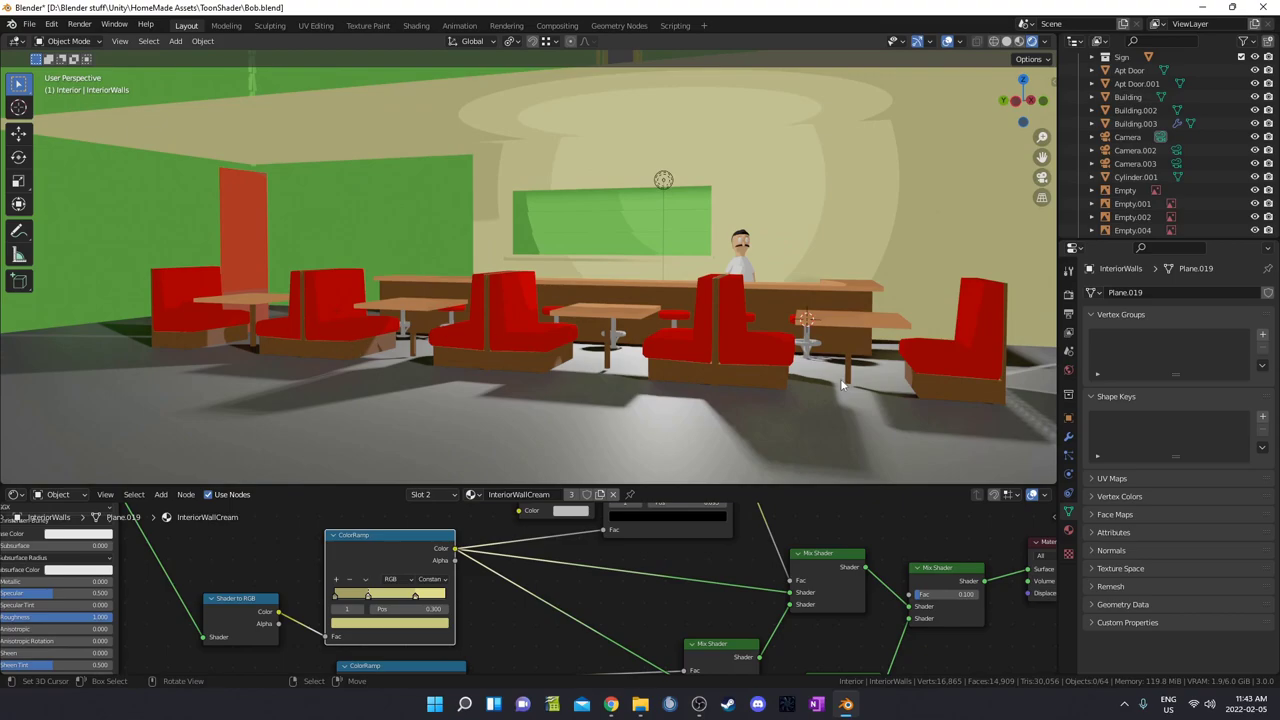
{"action": "scroll", "coordinate": [442, 340], "scroll_direction": "down", "scroll_amount": 3}
{"action": "middle_click_drag", "start_coordinate": [442, 340], "coordinate": [263, 202]}
{"action": "middle_click_drag", "start_coordinate": [419, 327], "coordinate": [424, 210]}
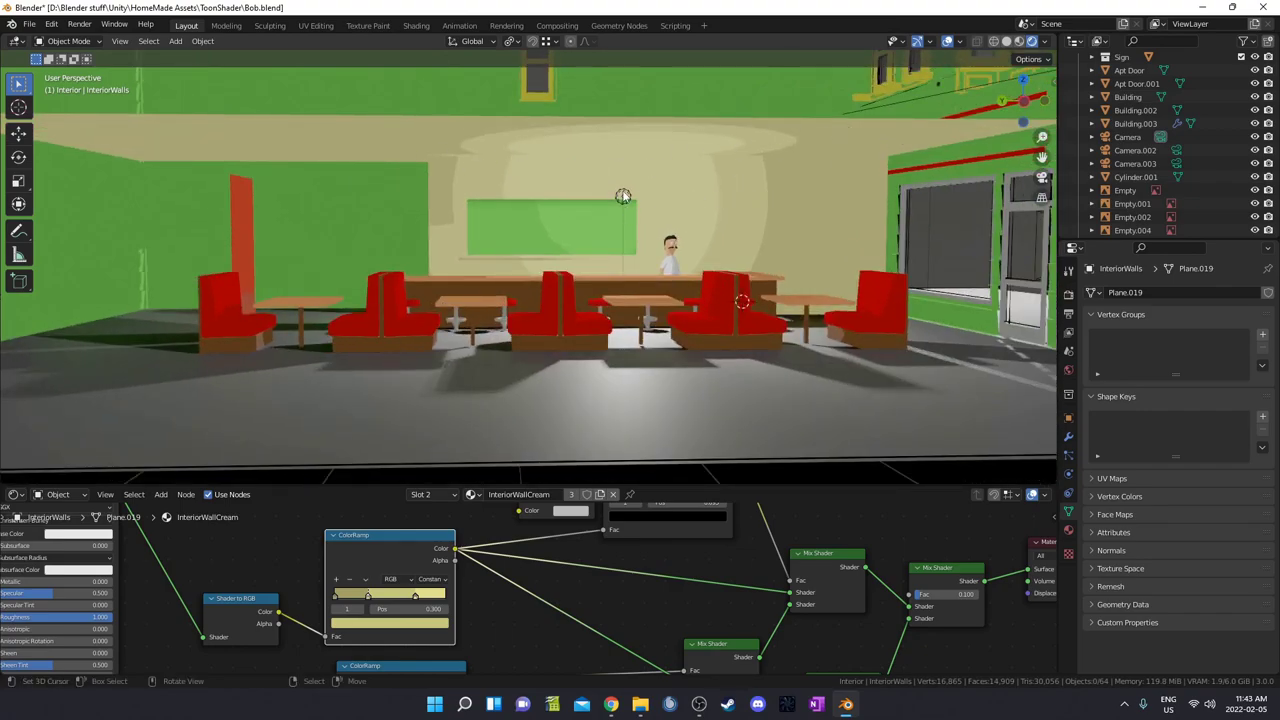
Step: Try moving the point light above the counter to see how the toon shading and shadows react
{"action": "left_click", "coordinate": [622, 196]}
{"action": "key", "text": "g"}
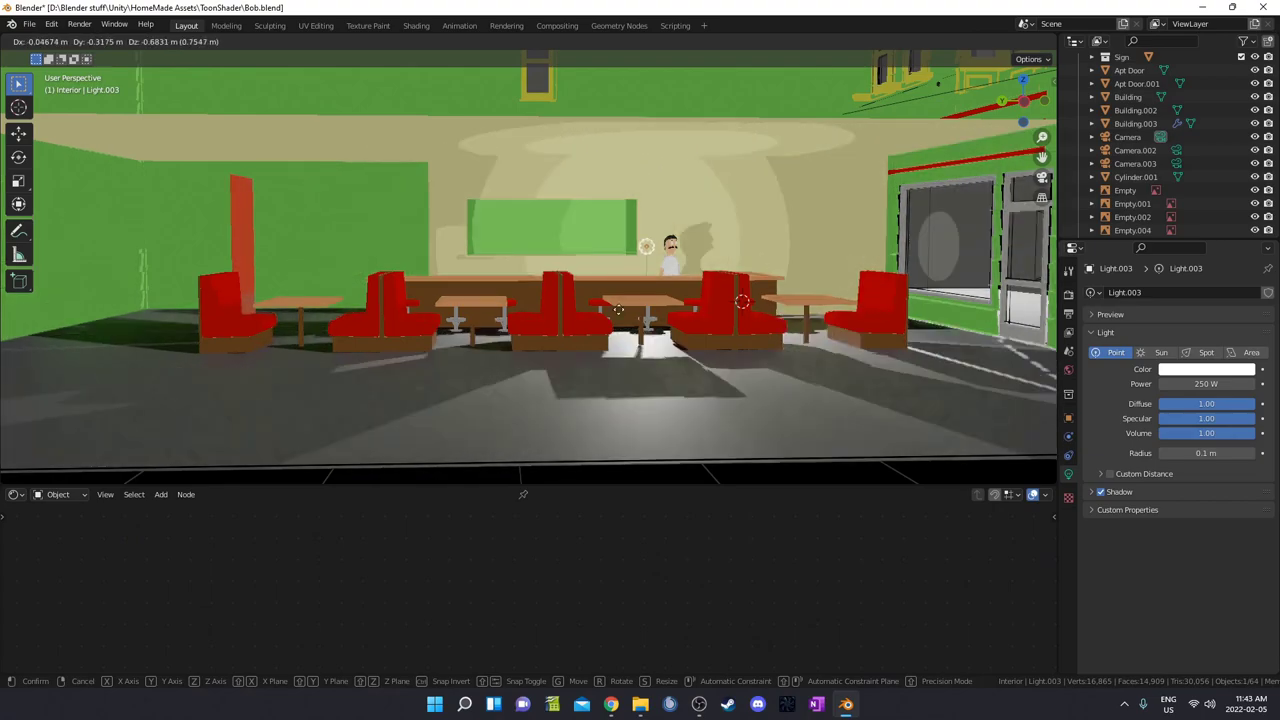
{"action": "right_click", "coordinate": [709, 285]}
Step: Select the Bob character behind the counter and examine his toon-shaded model from the side
{"action": "scroll", "coordinate": [835, 356], "scroll_direction": "up", "scroll_amount": 2}
{"action": "middle_click_drag", "start_coordinate": [862, 335], "coordinate": [793, 332]}
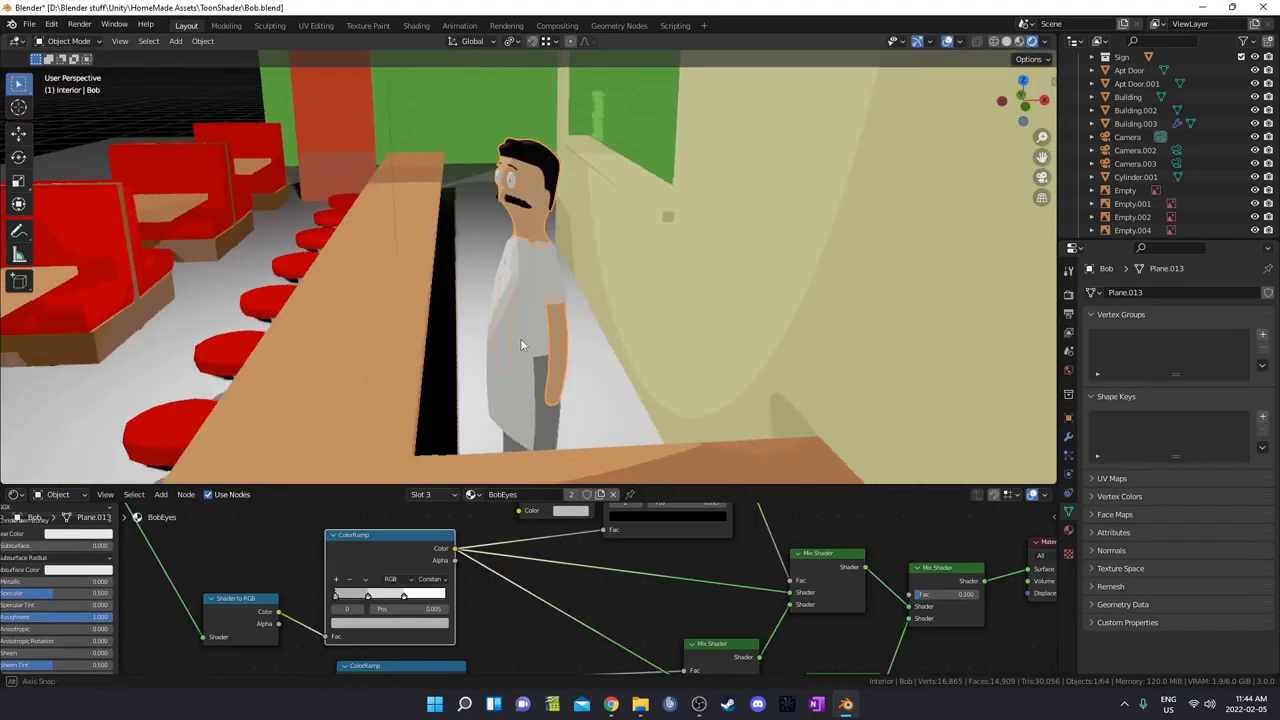
{"action": "mouse_move", "coordinate": [520, 338]}
{"action": "middle_mouse_down"}
{"action": "mouse_move", "coordinate": [504, 373]}
{"action": "mouse_move", "coordinate": [511, 319]}
{"action": "middle_mouse_up"}
{"action": "scroll", "coordinate": [509, 374], "scroll_direction": "down", "scroll_amount": 10}
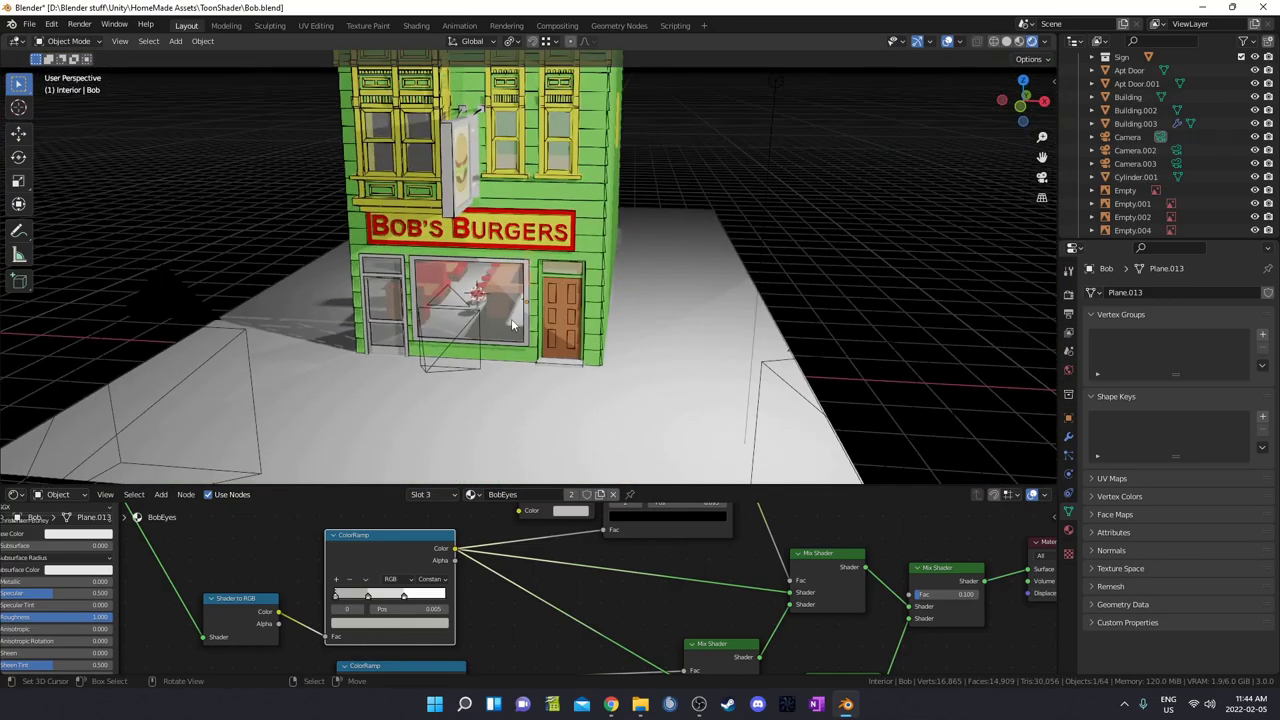
Step: Switch to the front orthographic view and examine the row of Belcher family character reference images beside the building
{"action": "key", "text": "KP_1"}
{"action": "scroll", "coordinate": [423, 310], "scroll_direction": "up", "scroll_amount": 6, "text": "ctrl"}
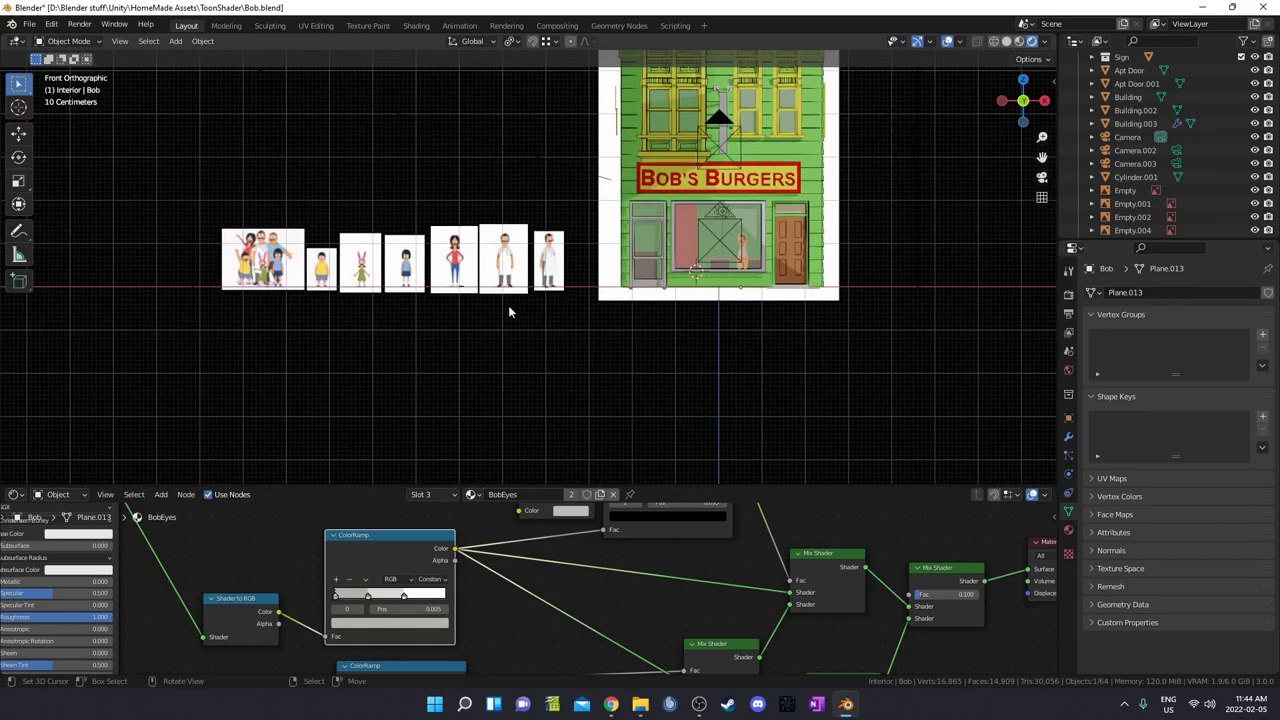
{"action": "scroll", "coordinate": [508, 312], "scroll_direction": "up", "scroll_amount": 3}
{"action": "scroll", "coordinate": [535, 294], "scroll_direction": "up", "scroll_amount": 5, "text": "ctrl"}
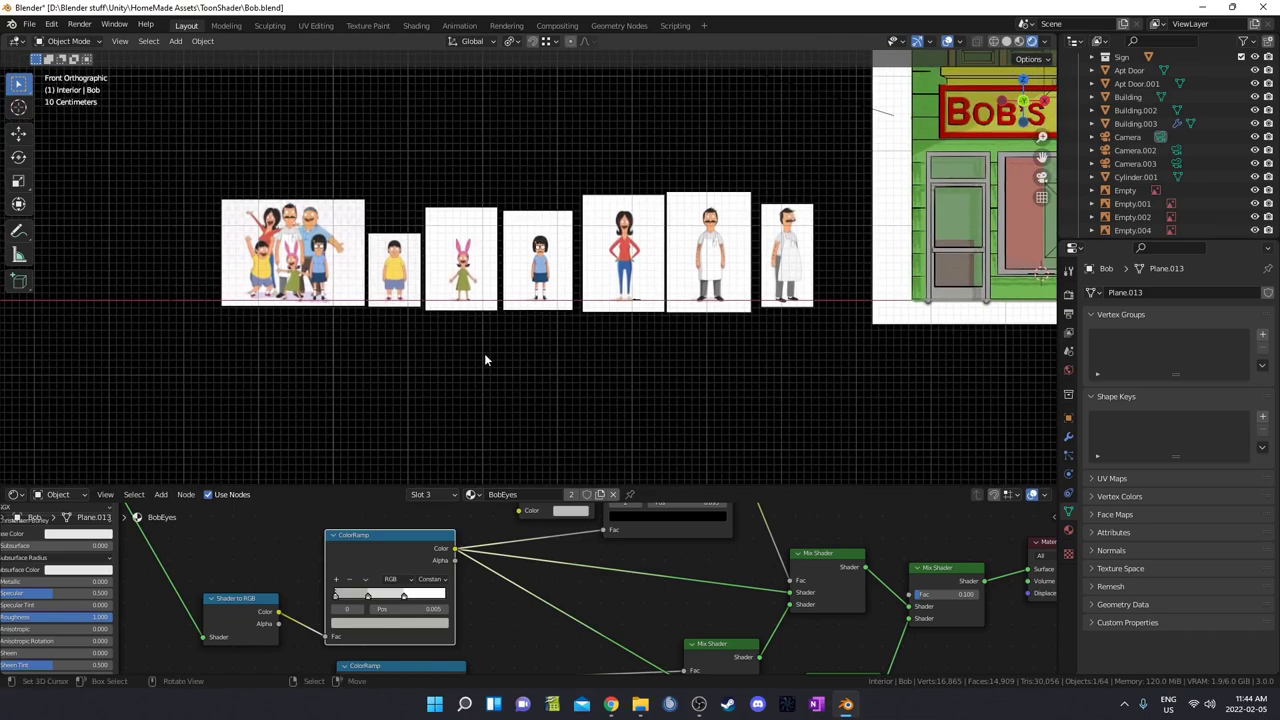
{"action": "scroll", "coordinate": [738, 245], "scroll_direction": "up", "scroll_amount": 3}
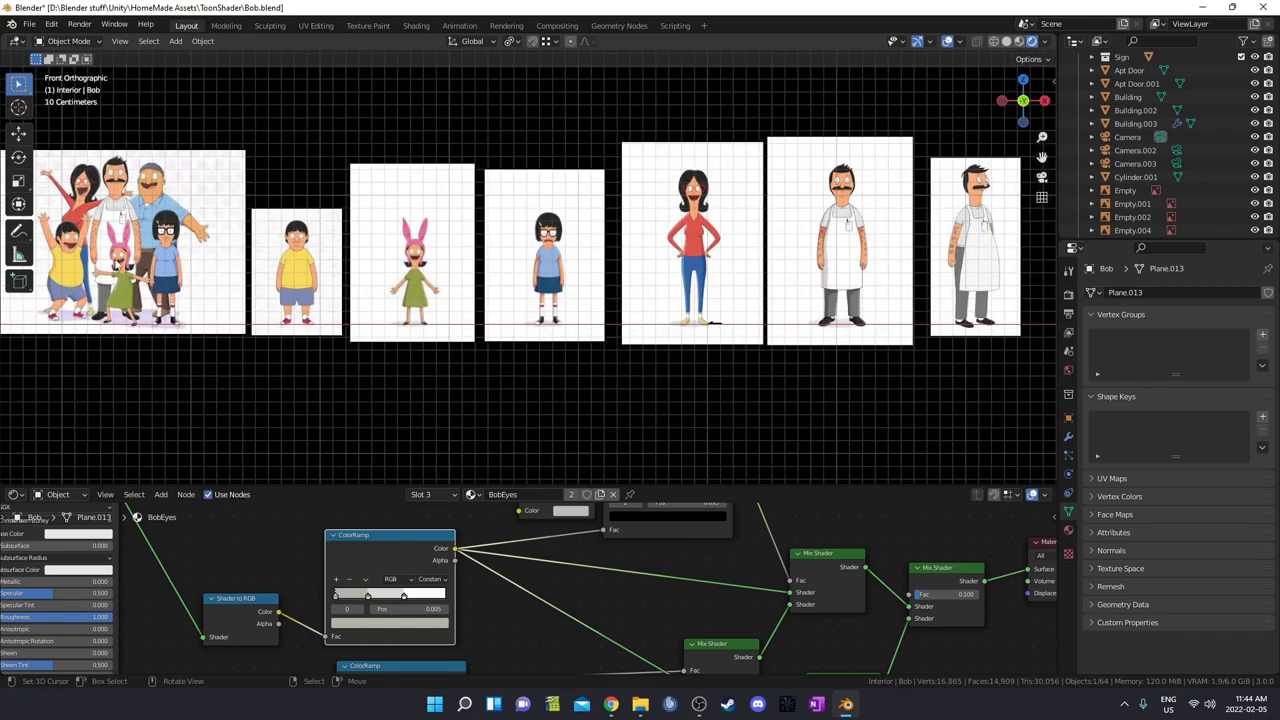
{"action": "scroll", "coordinate": [150, 272], "scroll_direction": "down", "scroll_amount": 1}
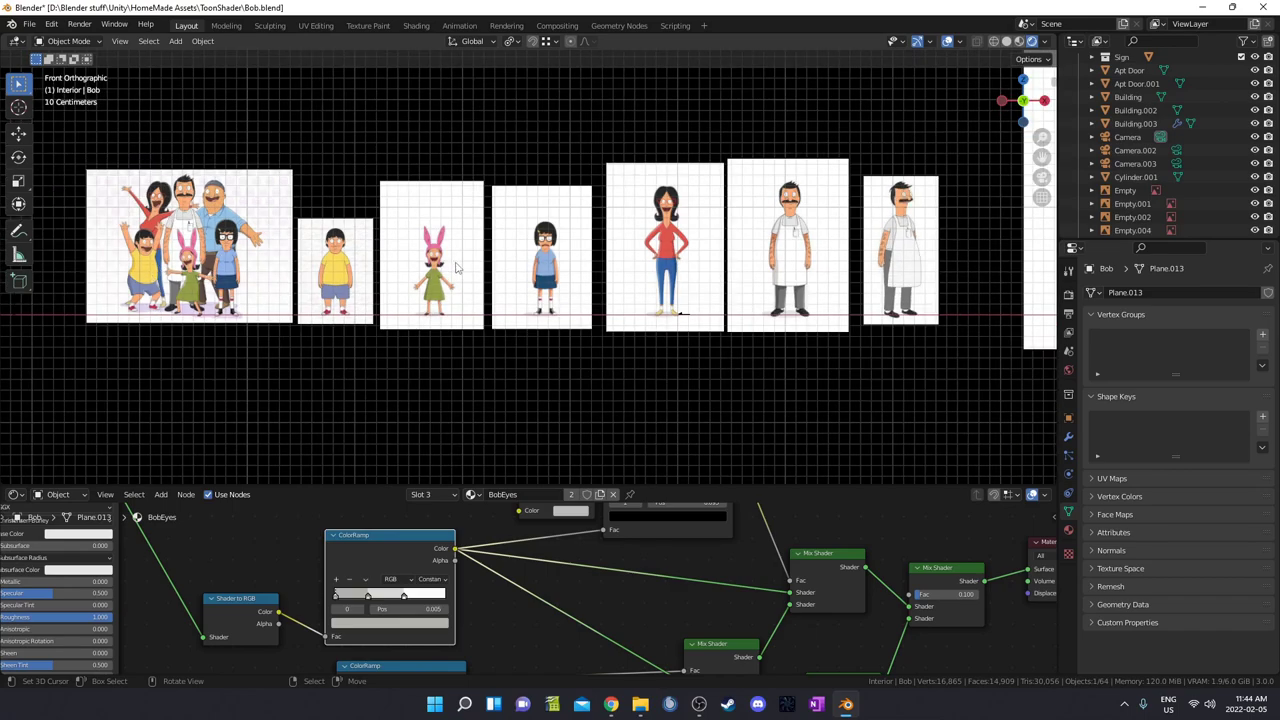
{"action": "scroll", "coordinate": [741, 267], "scroll_direction": "down", "scroll_amount": 2}
{"action": "middle_click_drag", "start_coordinate": [806, 306], "coordinate": [677, 298], "text": "shift"}
{"action": "scroll", "coordinate": [677, 298], "scroll_direction": "up", "scroll_amount": 5}
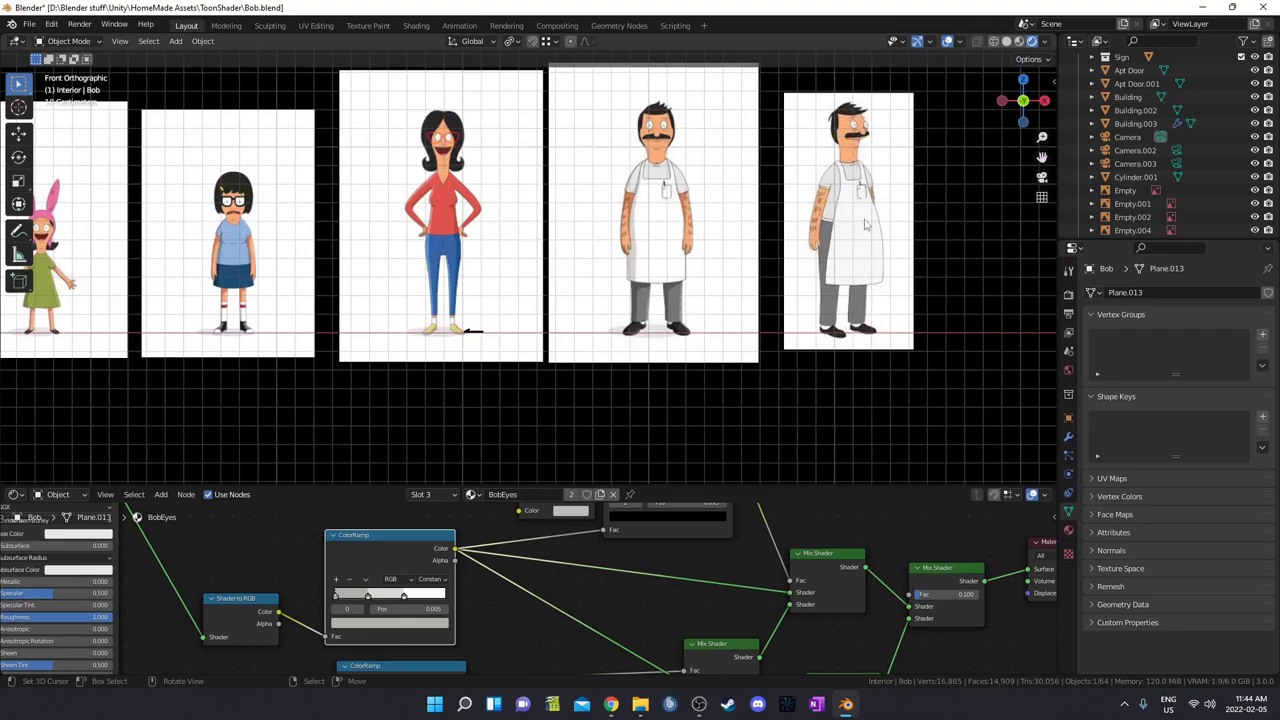
{"action": "scroll", "coordinate": [618, 316], "scroll_direction": "down", "scroll_amount": 2}
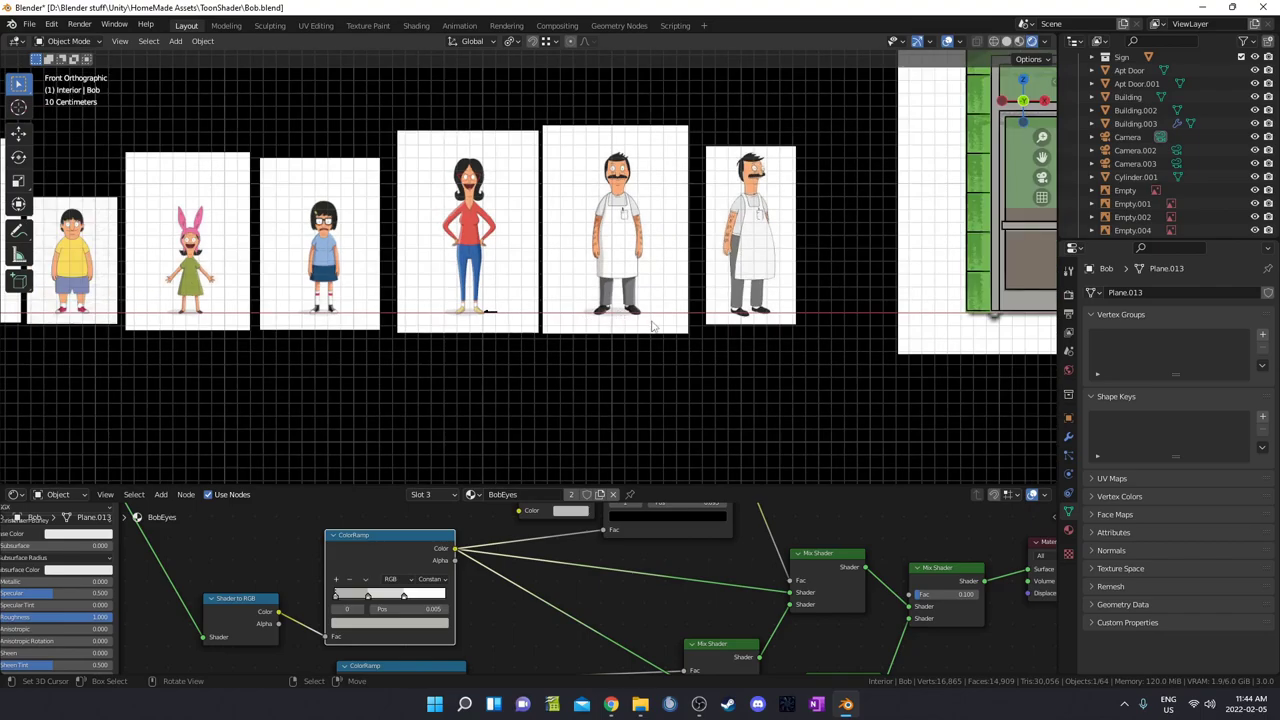
{"action": "scroll", "coordinate": [620, 326], "scroll_direction": "down", "scroll_amount": 5}
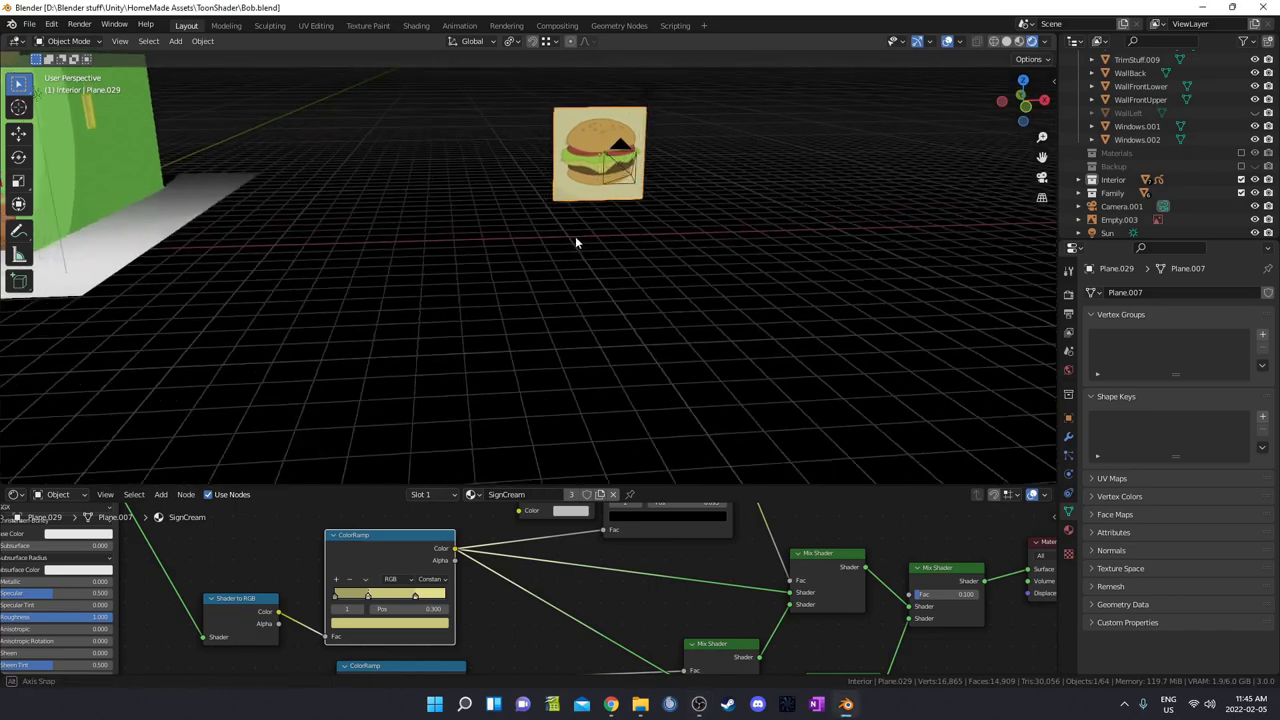
Step: Examine the standalone burger sign artwork through its camera and from several angles around it
{"action": "key", "text": "KP_0"}
{"action": "scroll", "coordinate": [572, 237], "scroll_direction": "up", "scroll_amount": 5}
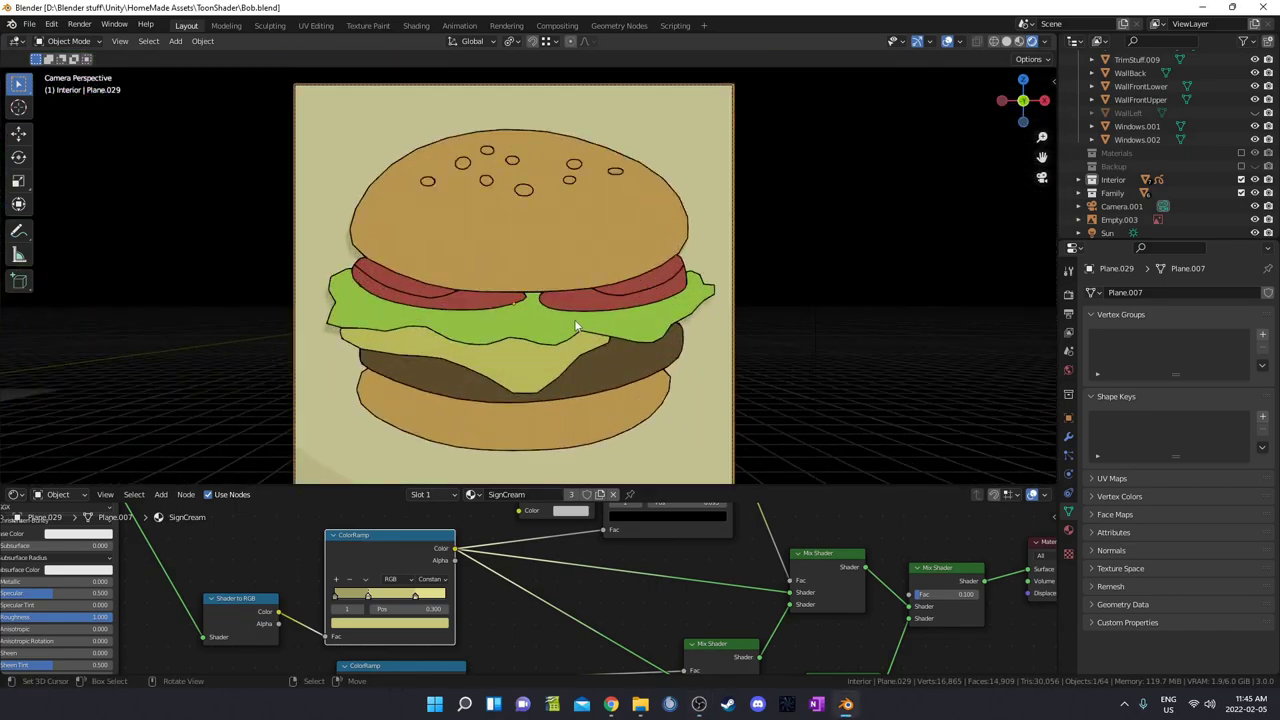
{"action": "middle_click_drag", "start_coordinate": [617, 307], "coordinate": [783, 310]}
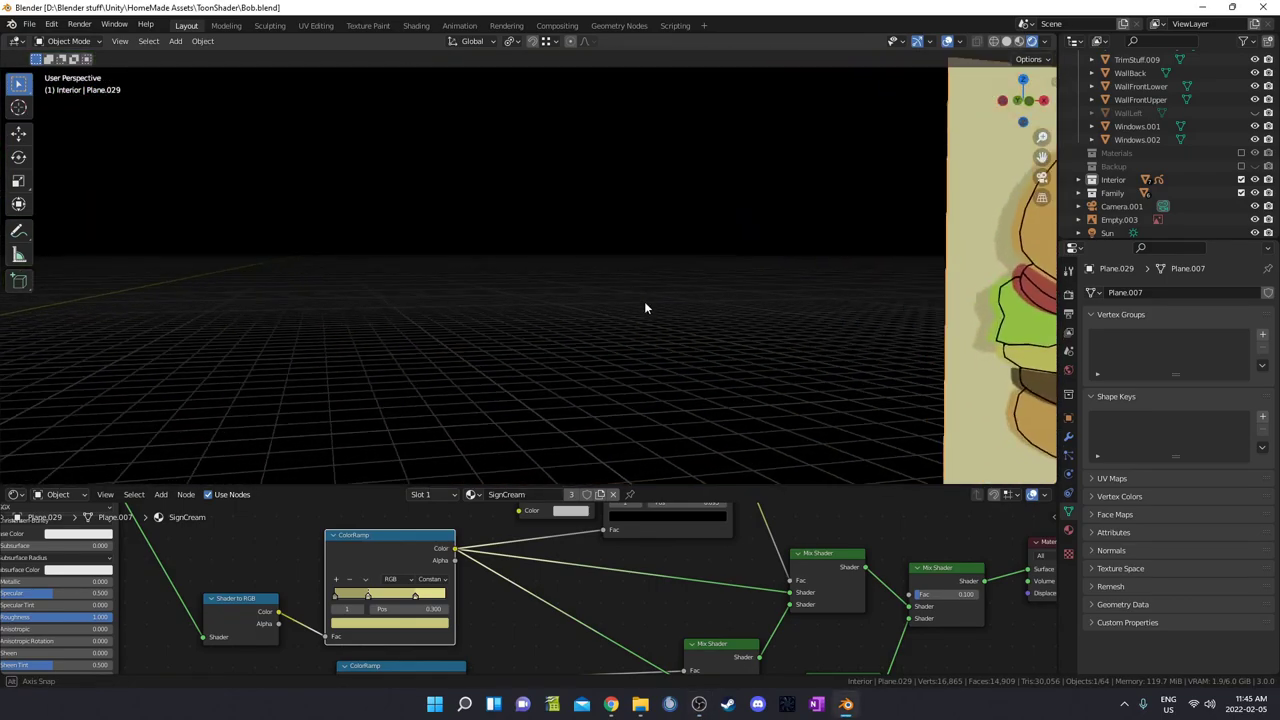
{"action": "scroll", "coordinate": [727, 269], "scroll_direction": "down", "scroll_amount": 5}
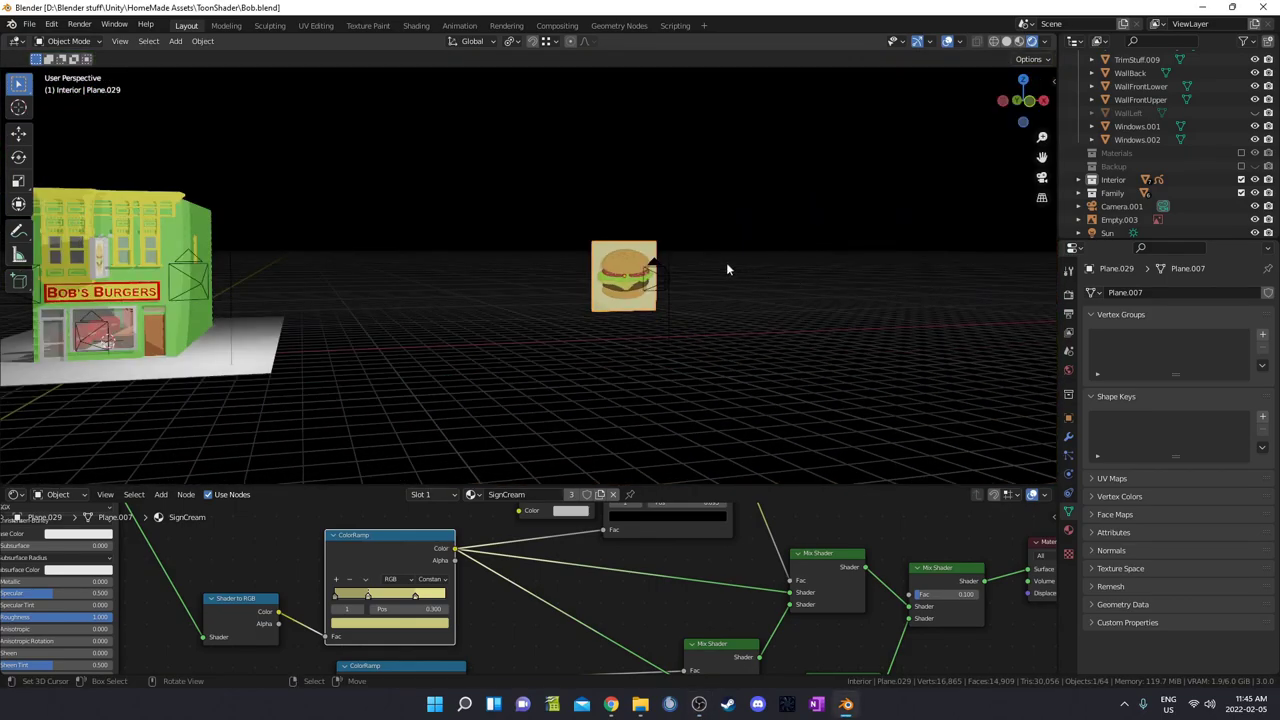
{"action": "key", "text": "KP_Decimal"}
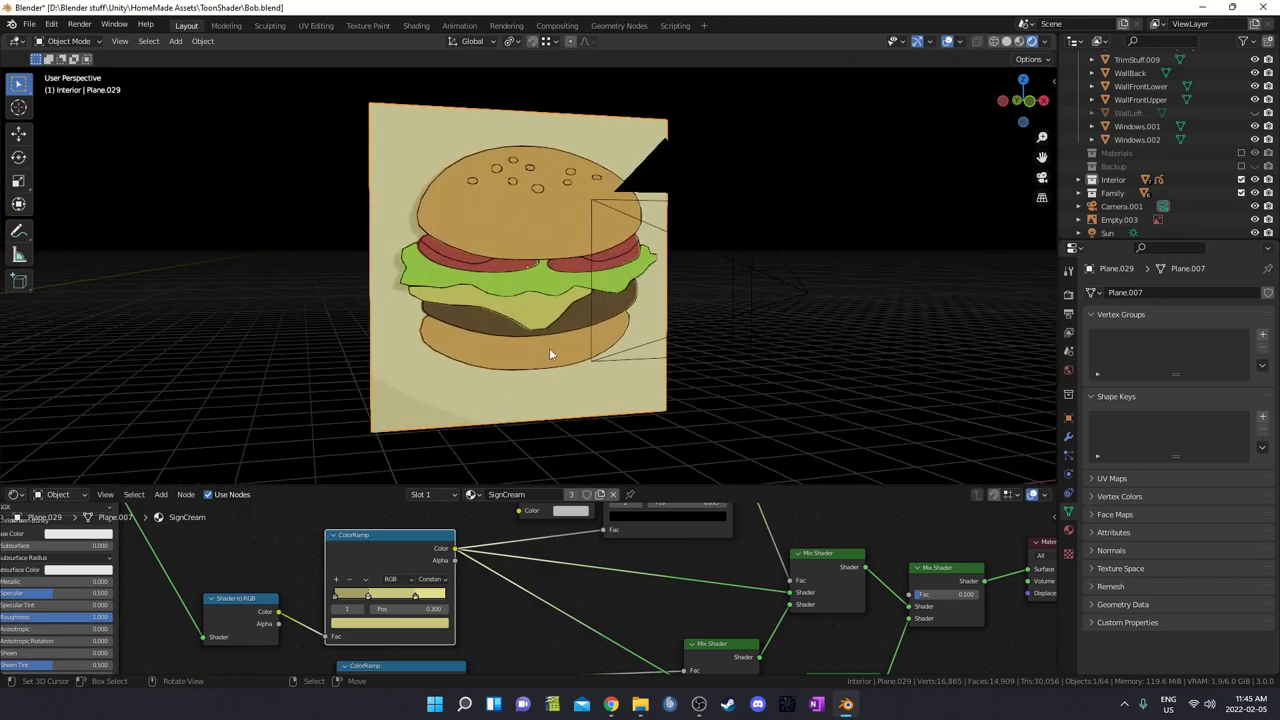
{"action": "middle_click_drag", "start_coordinate": [551, 352], "coordinate": [632, 301]}
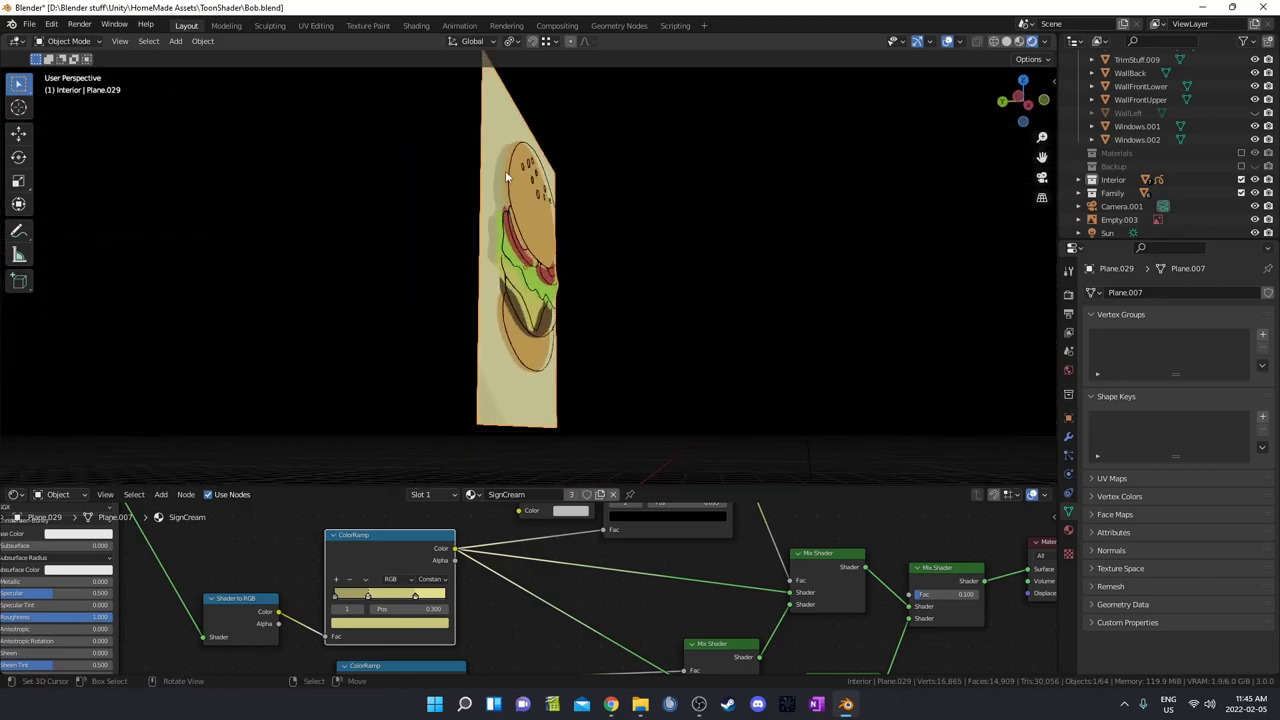
{"action": "middle_click_drag", "start_coordinate": [506, 177], "coordinate": [452, 308]}
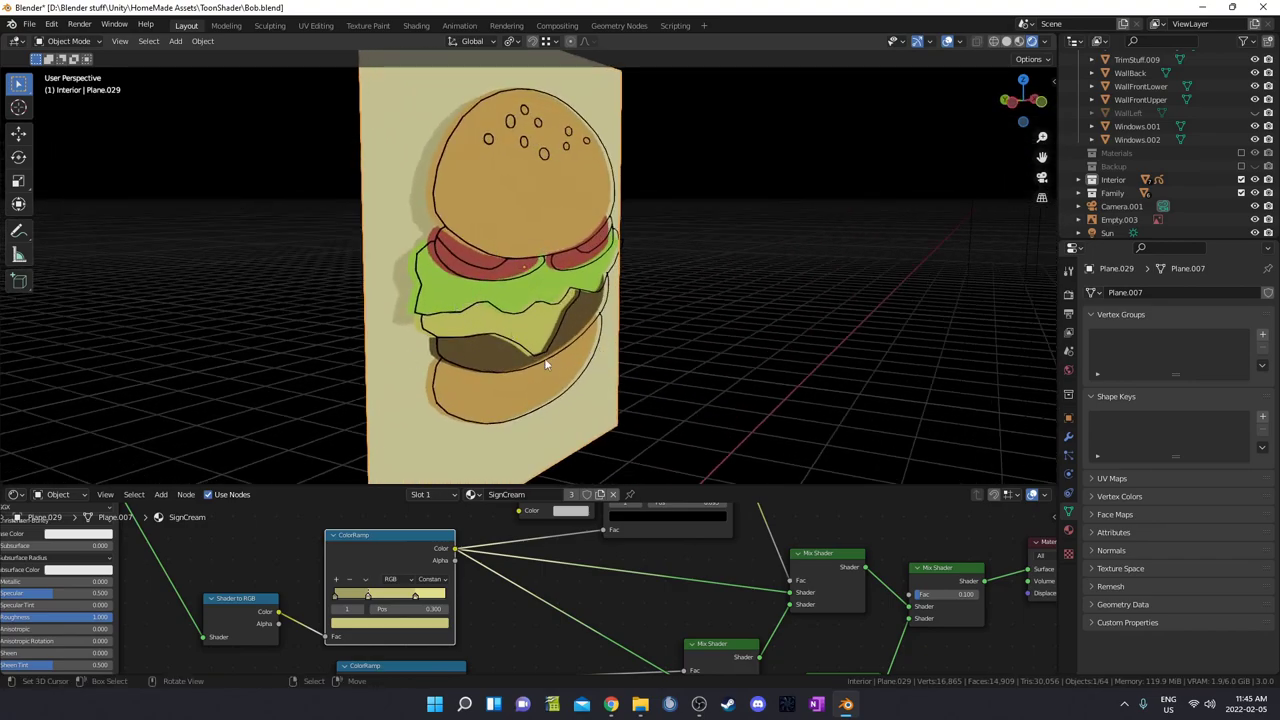
{"action": "middle_click_drag", "start_coordinate": [545, 365], "coordinate": [516, 289]}
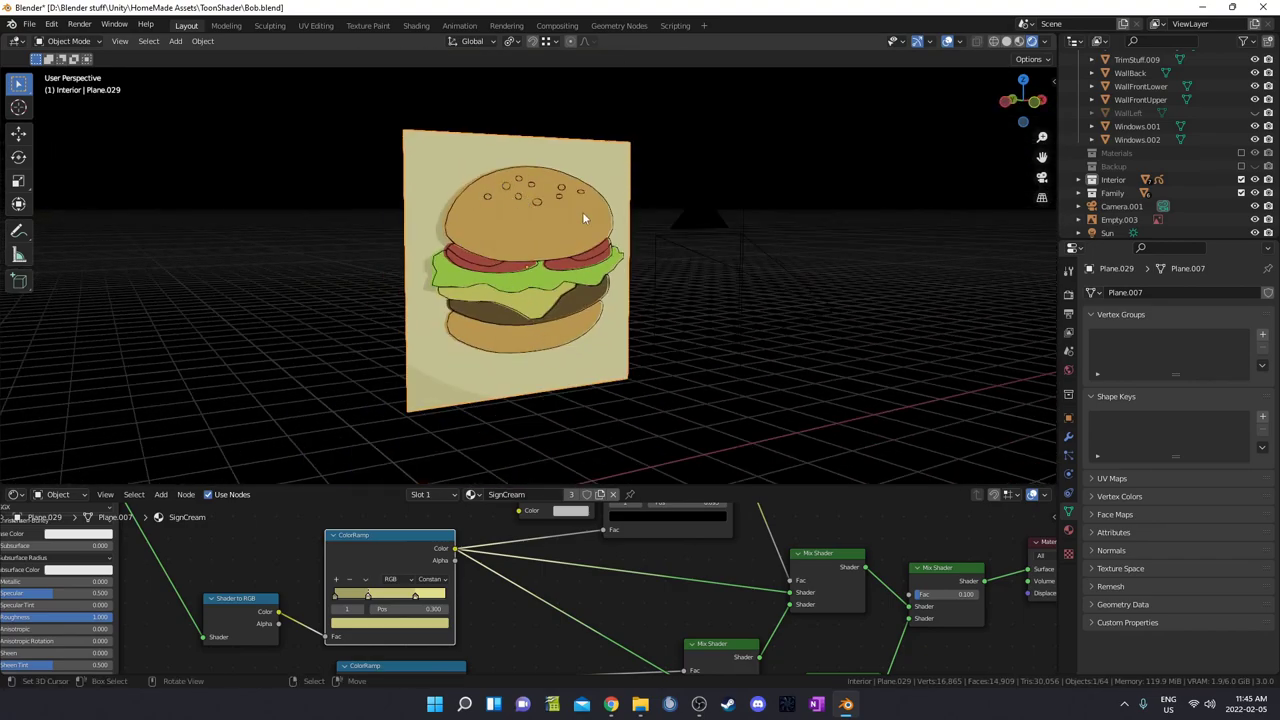
{"action": "scroll", "coordinate": [590, 228], "scroll_direction": "down", "scroll_amount": 4}
{"action": "middle_click_drag", "start_coordinate": [594, 233], "coordinate": [504, 212]}
{"action": "scroll", "coordinate": [545, 300], "scroll_direction": "up", "scroll_amount": 4}
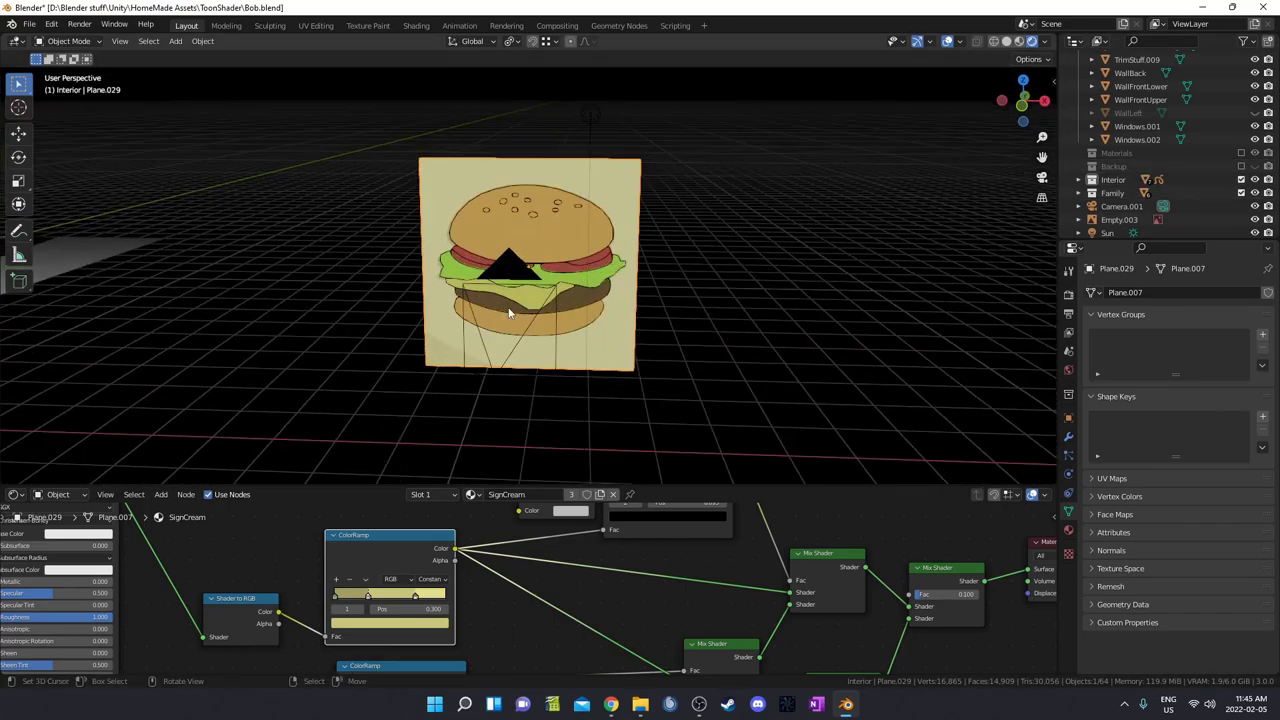
{"action": "middle_click_drag", "start_coordinate": [545, 300], "coordinate": [280, 290]}
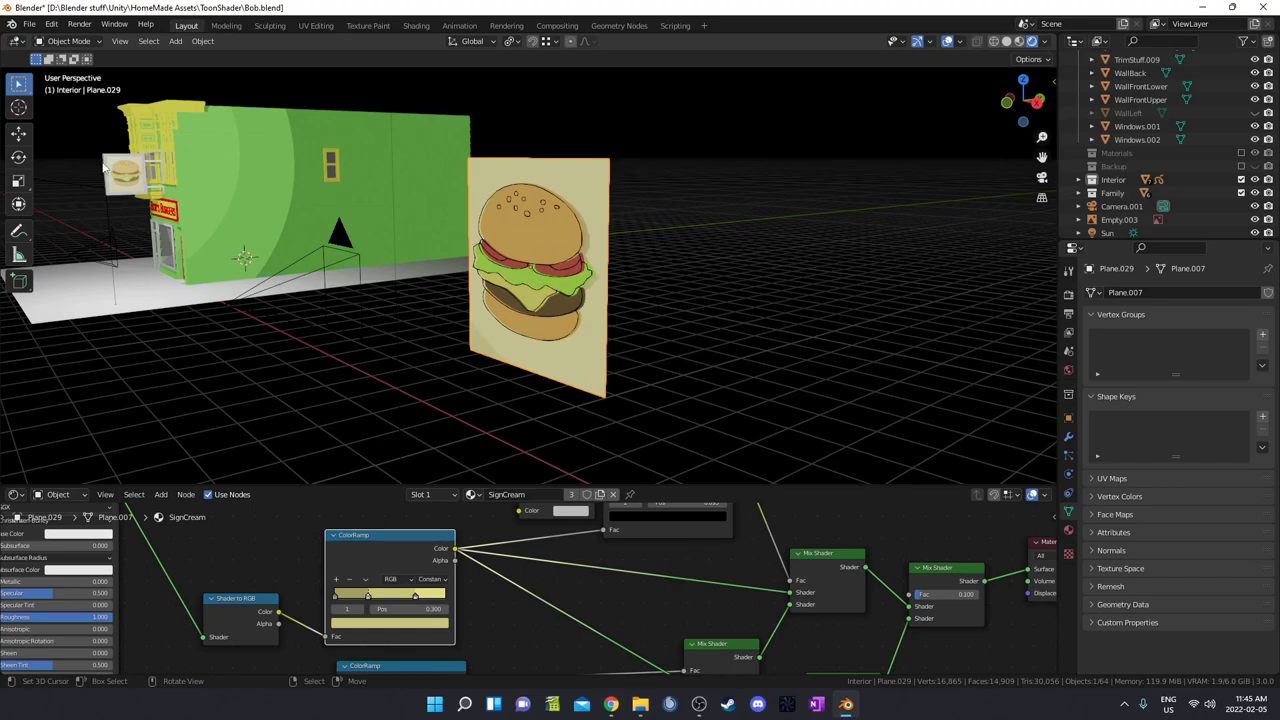
Step: Select the hanging burger sign on the building front and examine the burger image on it up close
{"action": "left_click", "coordinate": [142, 175]}
{"action": "key", "text": "KP_Decimal"}
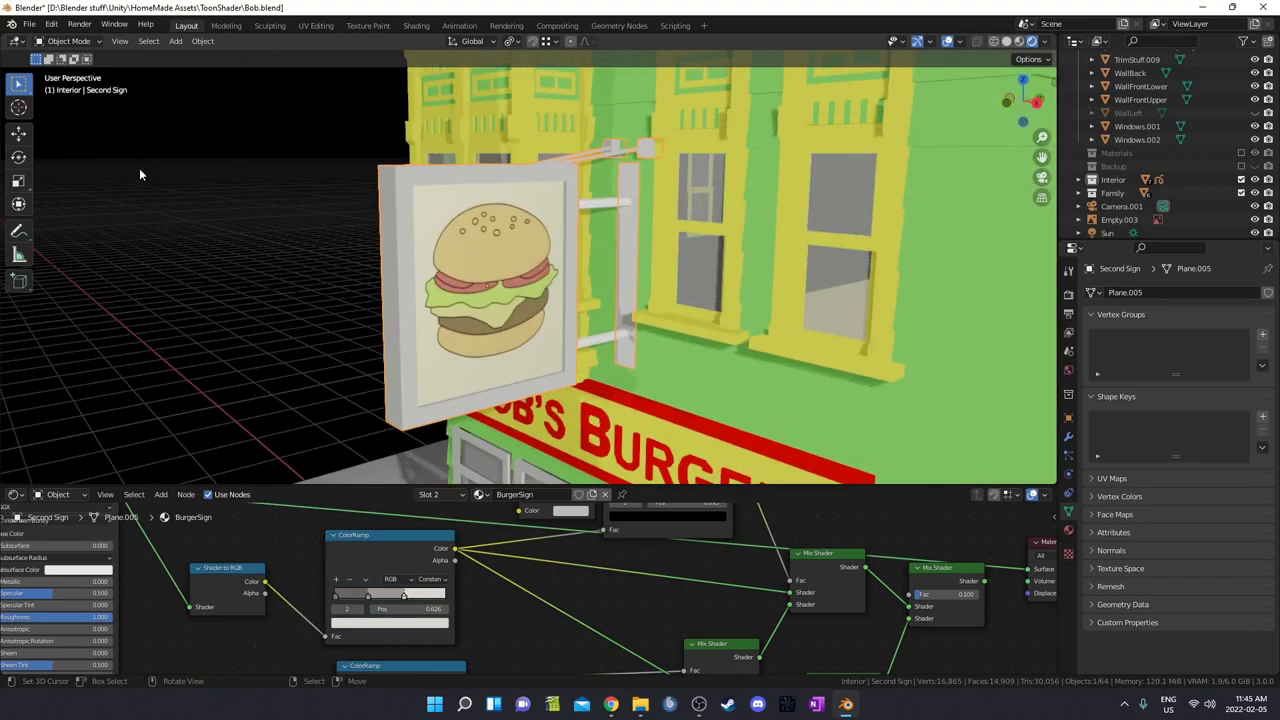
{"action": "middle_click_drag", "start_coordinate": [469, 353], "coordinate": [436, 350]}
{"action": "scroll", "coordinate": [485, 355], "scroll_direction": "up", "scroll_amount": 3}
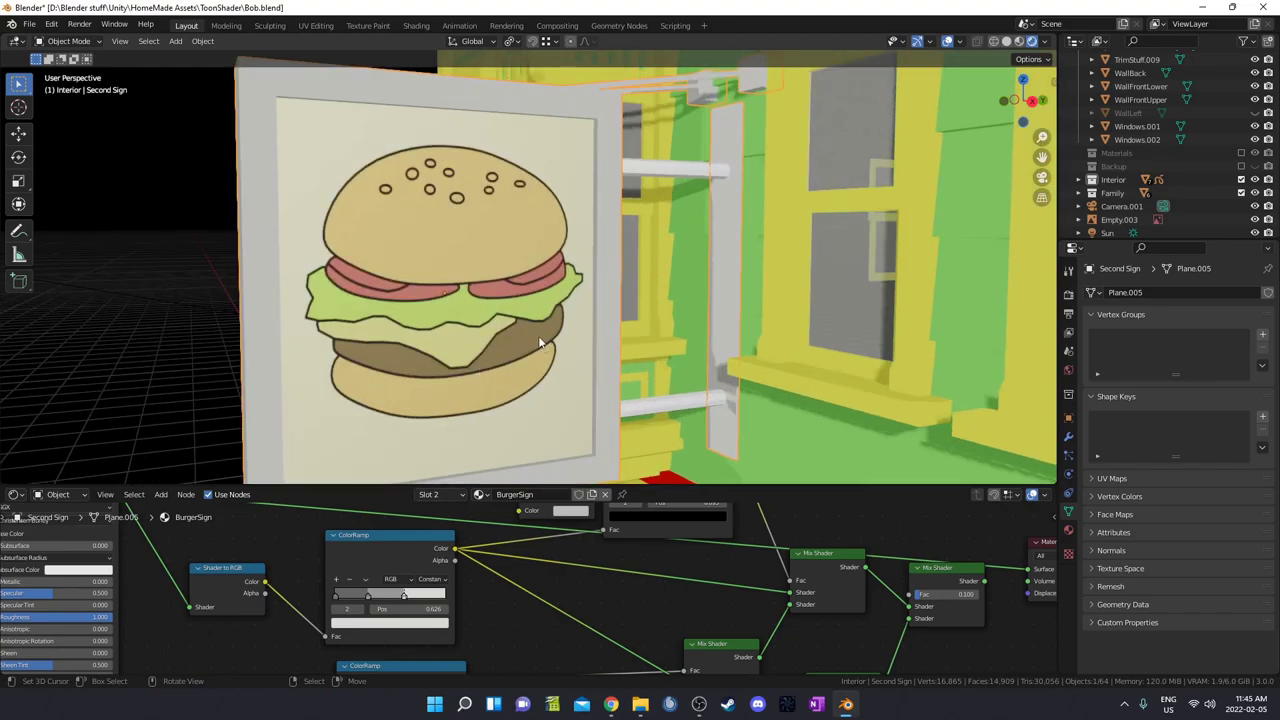
{"action": "middle_click_drag", "start_coordinate": [300, 320], "coordinate": [362, 350]}
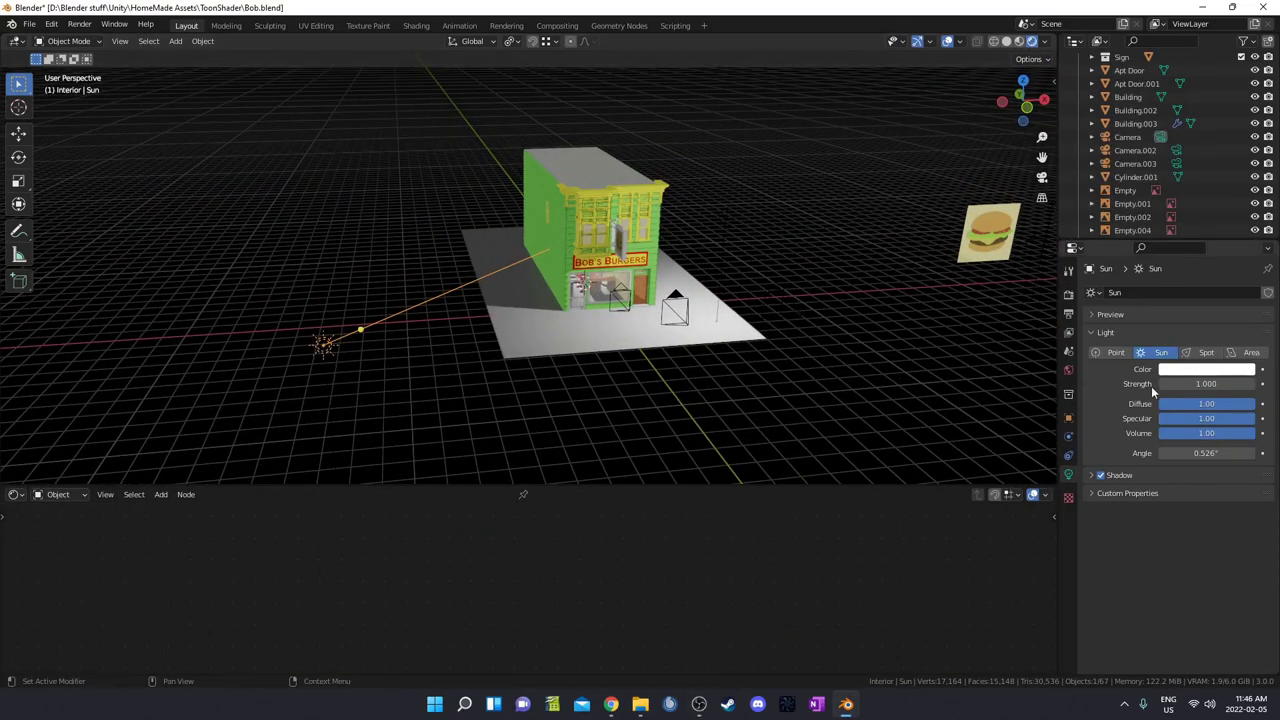
Step: Hide the Sun light to compare the building's lighting without it, and unhide it
{"action": "middle_click_drag", "start_coordinate": [649, 382], "coordinate": [608, 321]}
{"action": "key", "text": "h"}
{"action": "scroll", "coordinate": [609, 334], "scroll_direction": "up", "scroll_amount": 6}
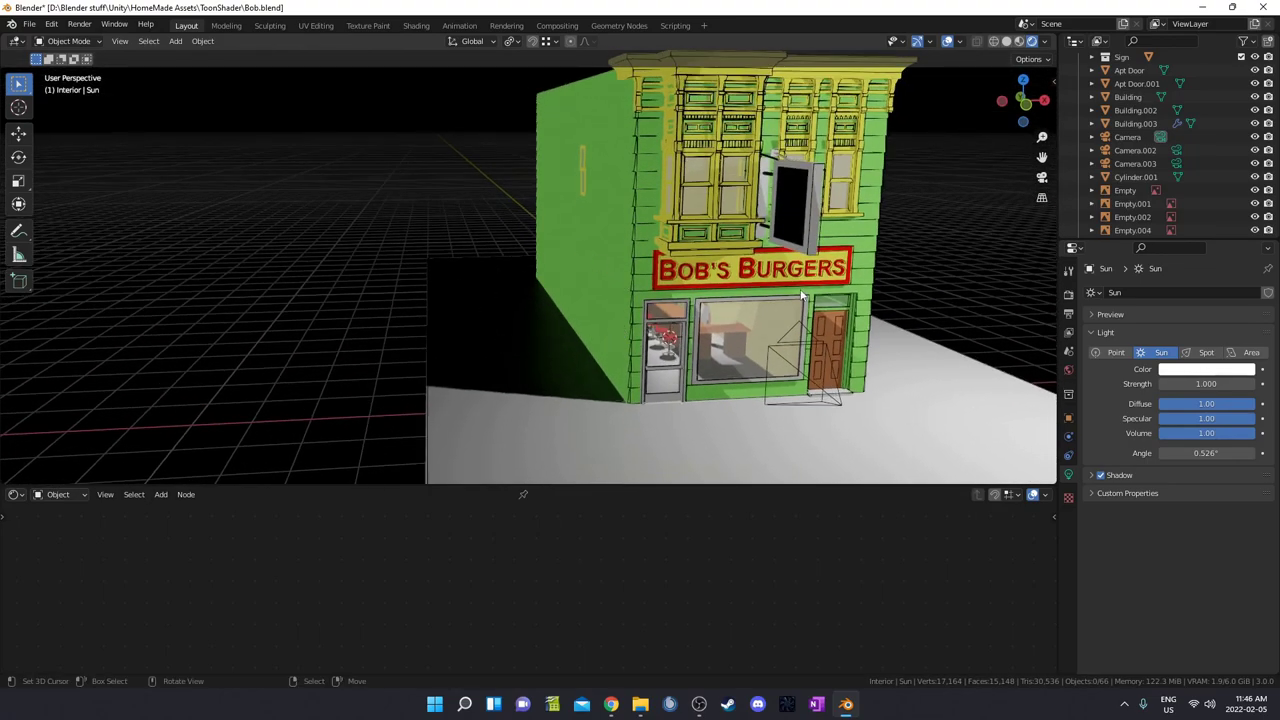
{"action": "key", "text": "alt+h"}
{"action": "middle_click_drag", "start_coordinate": [790, 278], "coordinate": [822, 165]}
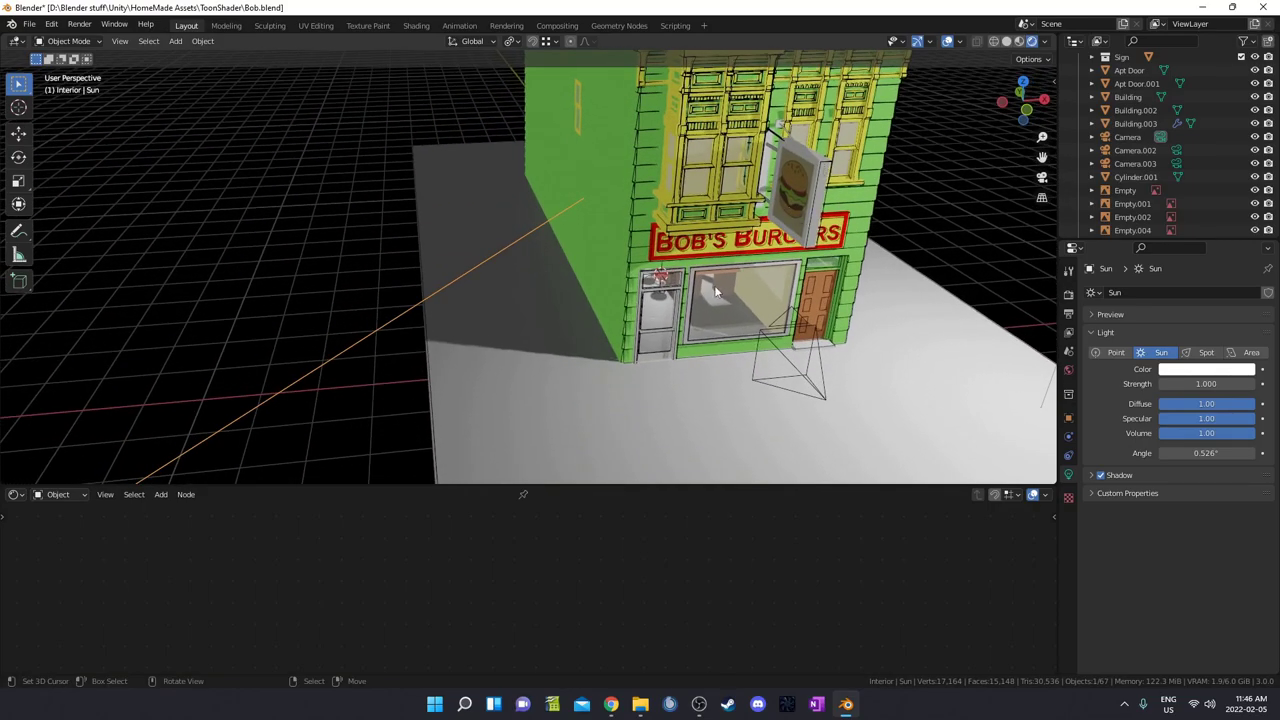
{"action": "scroll", "coordinate": [714, 285], "scroll_direction": "down", "scroll_amount": 6}
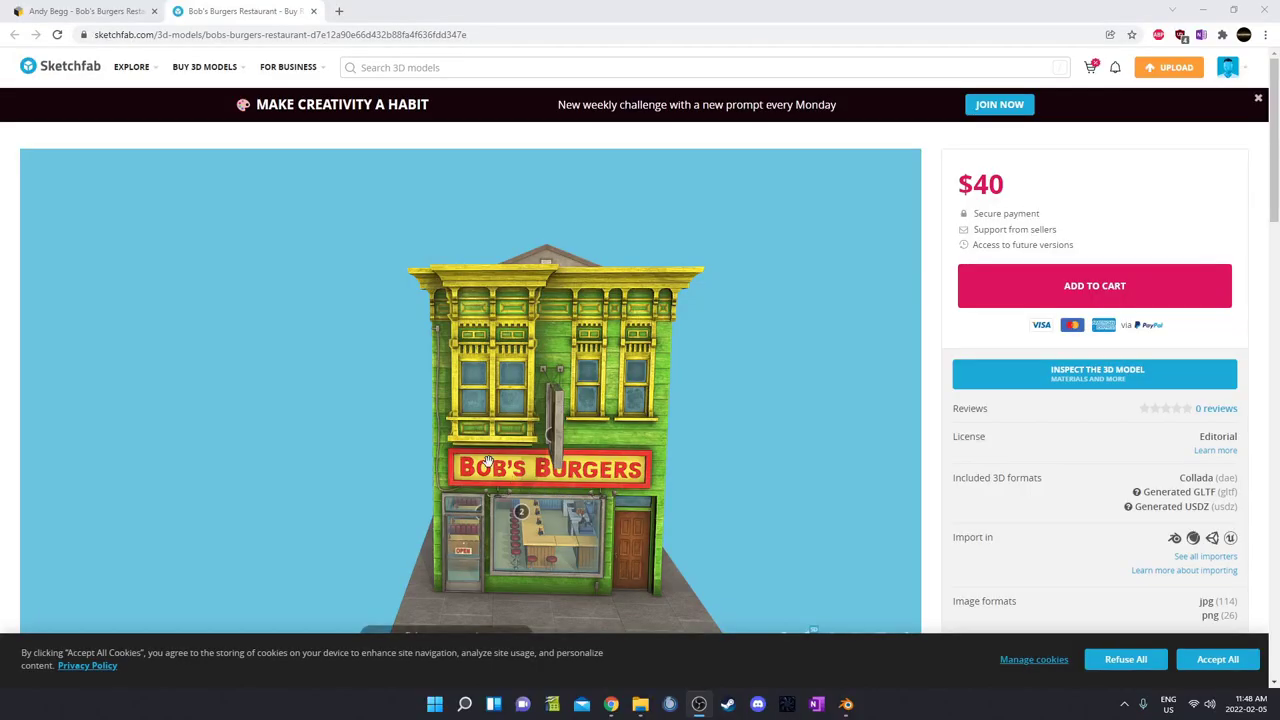
Step: Inspect the textured Bob's Burgers Restaurant model on Sketchfab, and orbit around the toon-shaded building in Blender for comparison
{"action": "scroll", "coordinate": [586, 459], "scroll_direction": "up", "scroll_amount": 3}
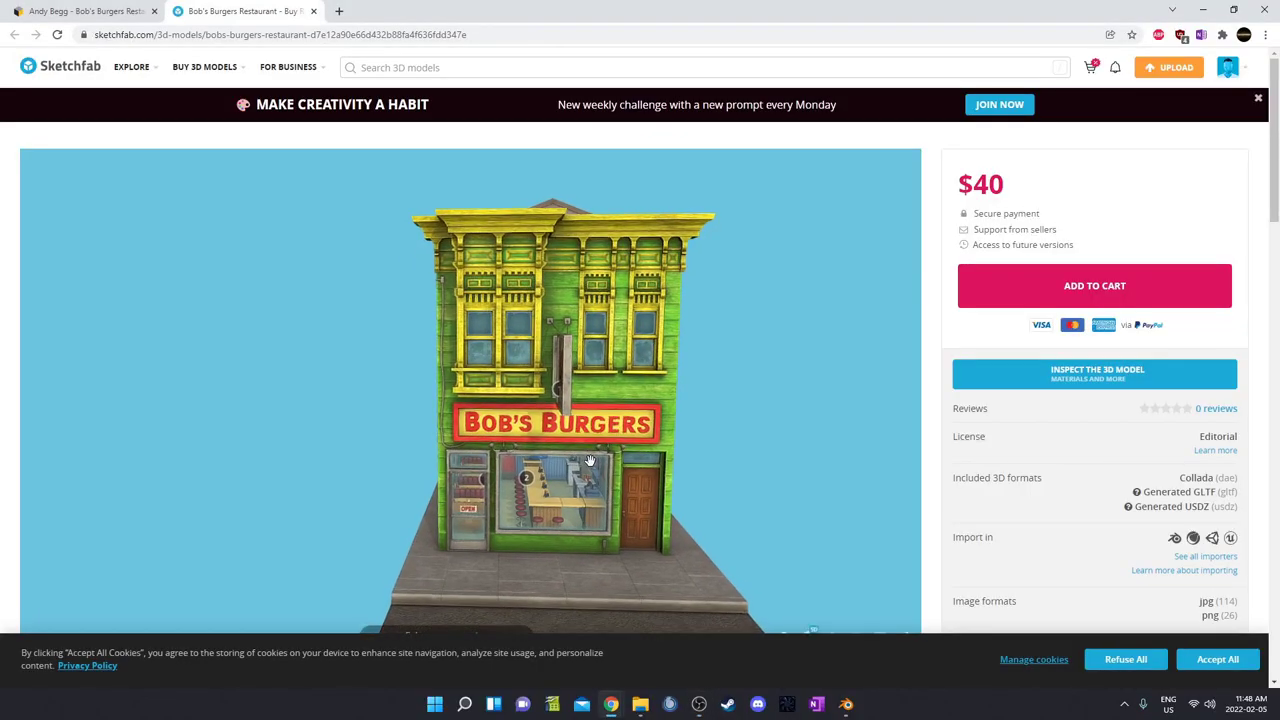
{"action": "mouse_move", "coordinate": [640, 466]}
{"action": "left_mouse_down"}
{"action": "mouse_move", "coordinate": [591, 471]}
{"action": "mouse_move", "coordinate": [569, 489]}
{"action": "mouse_move", "coordinate": [588, 450]}
{"action": "left_mouse_up"}
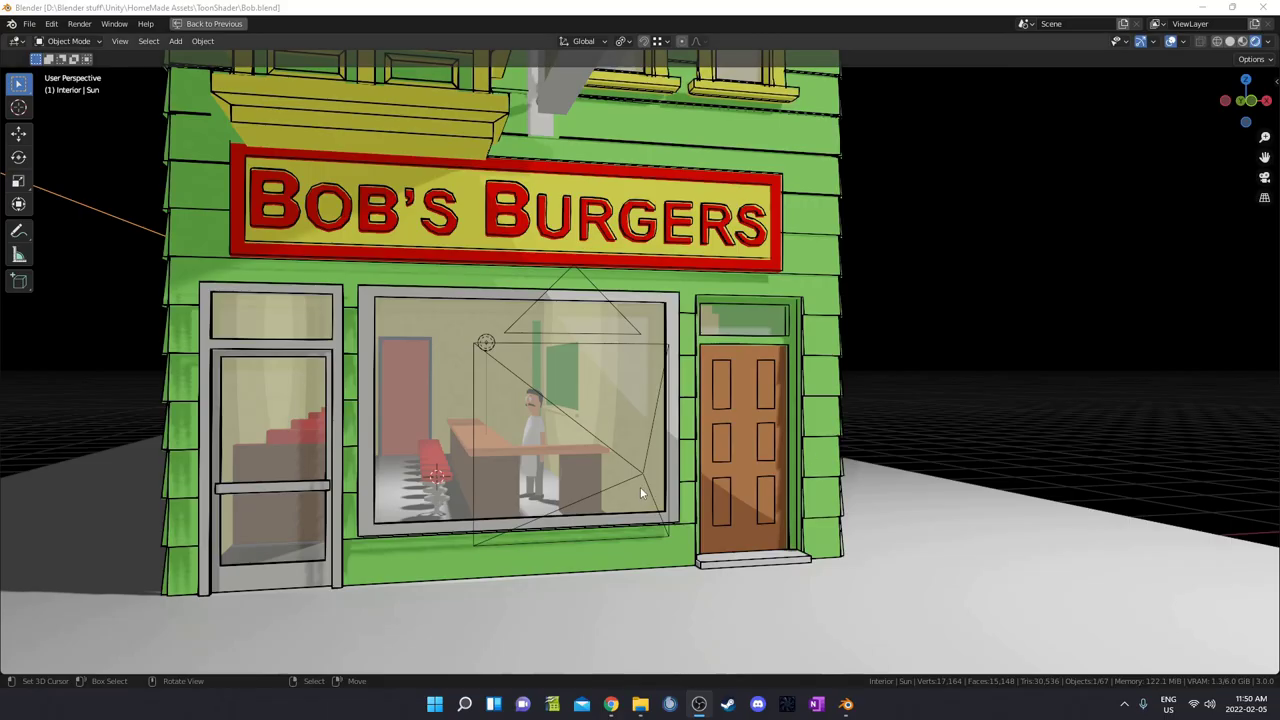
{"action": "middle_click_drag", "start_coordinate": [627, 461], "coordinate": [736, 316]}
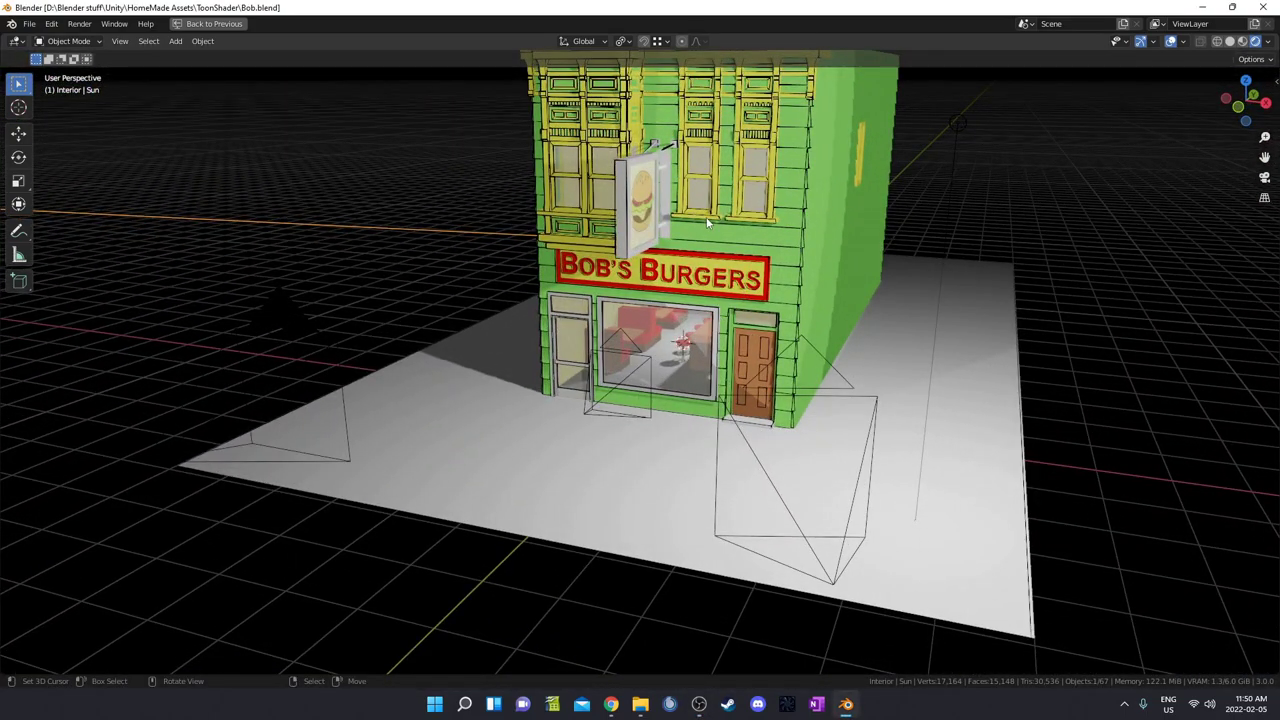